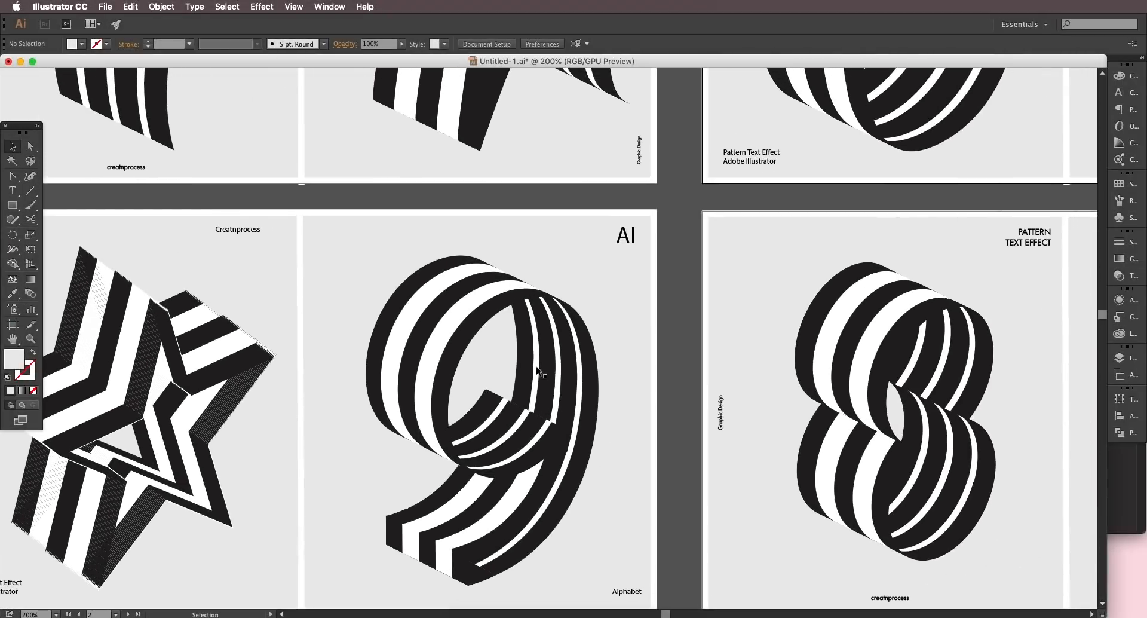
Step: Examine the finished striped star, 9, 8 and b designs, then the overall layout of the artboards
left_click_drag(404, 359, 660, 360)
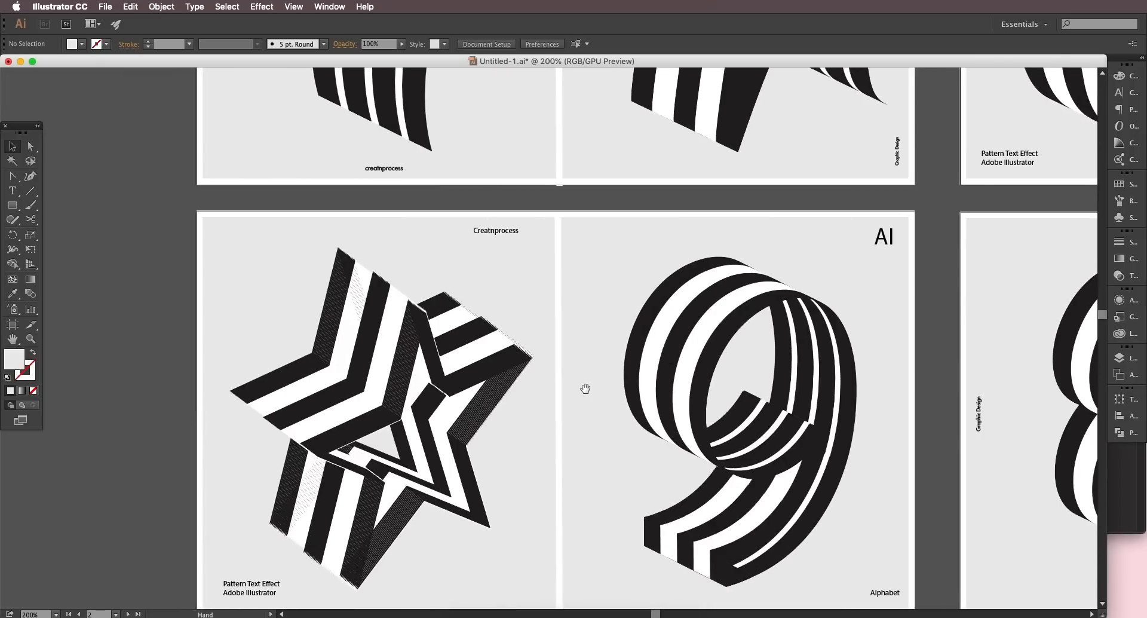
left_click_drag(584, 389, 653, 345)
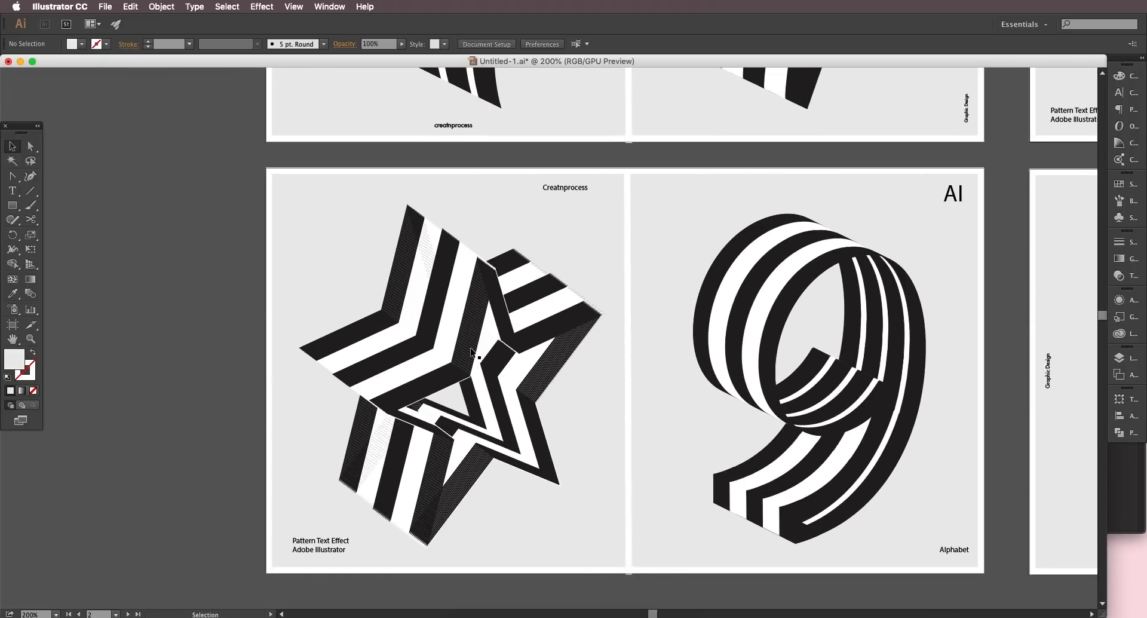
scroll(494, 372, "down", 2)
left_click_drag(509, 378, 461, 363)
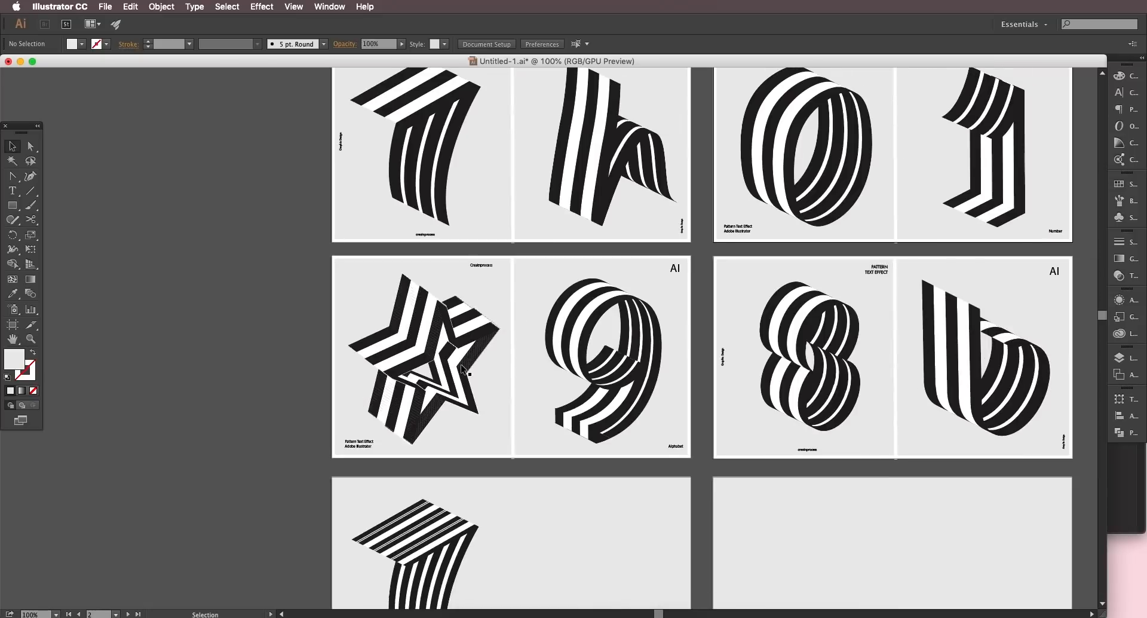
scroll(461, 367, "down", 1)
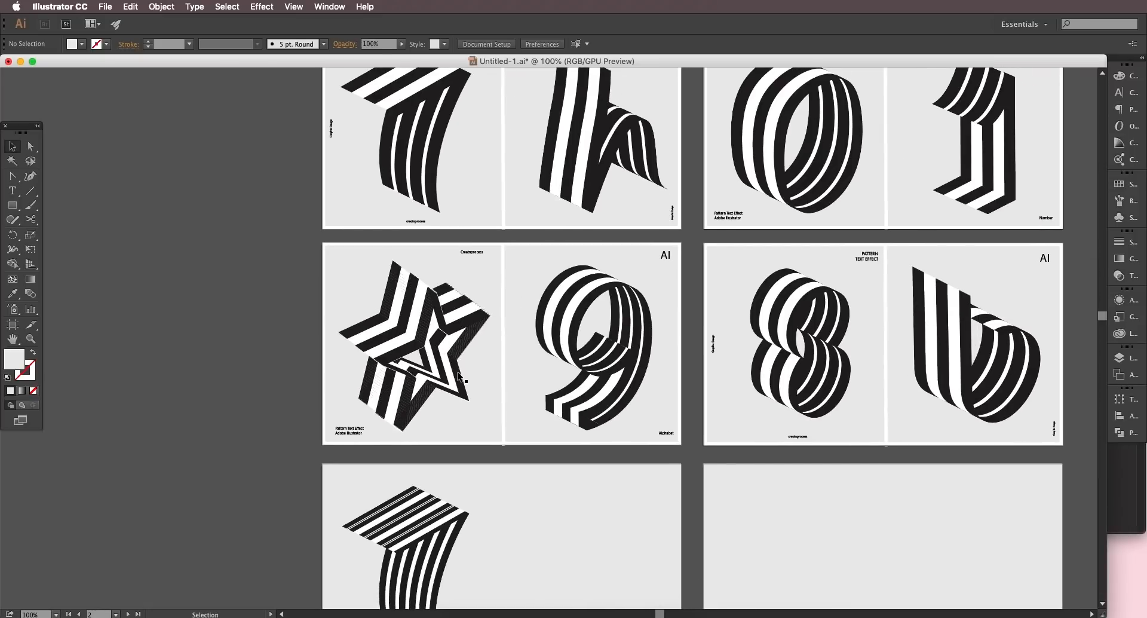
left_click_drag(487, 325, 566, 301)
scroll(448, 353, "down", 4)
scroll(499, 311, "up", 3)
left_click_drag(531, 357, 595, 226)
scroll(590, 244, "down", 3)
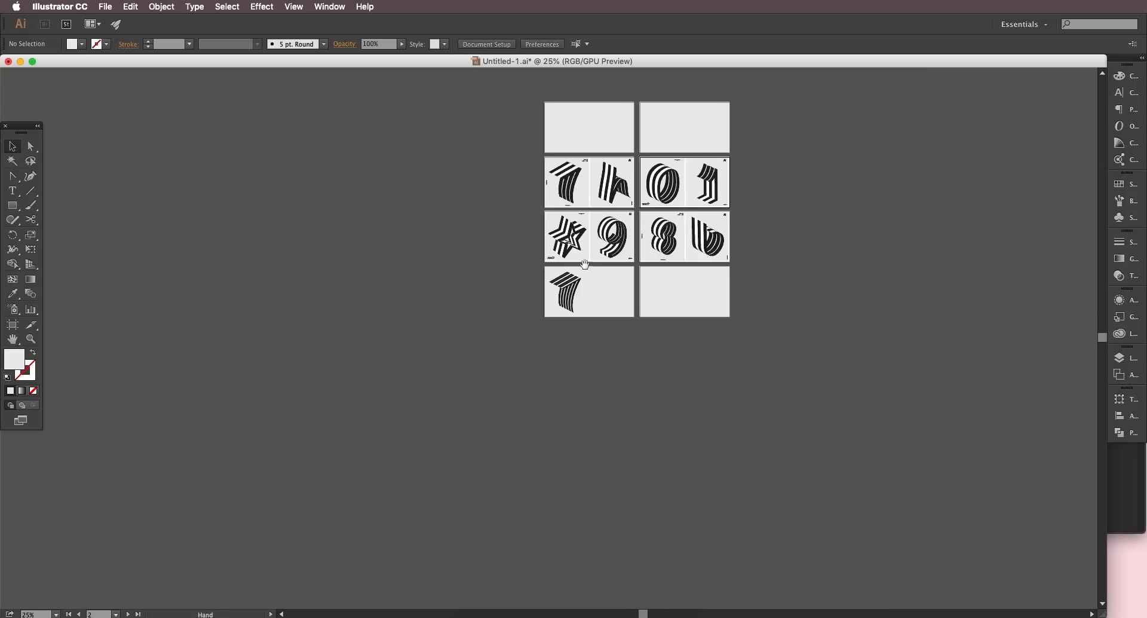
scroll(585, 264, "up", 5)
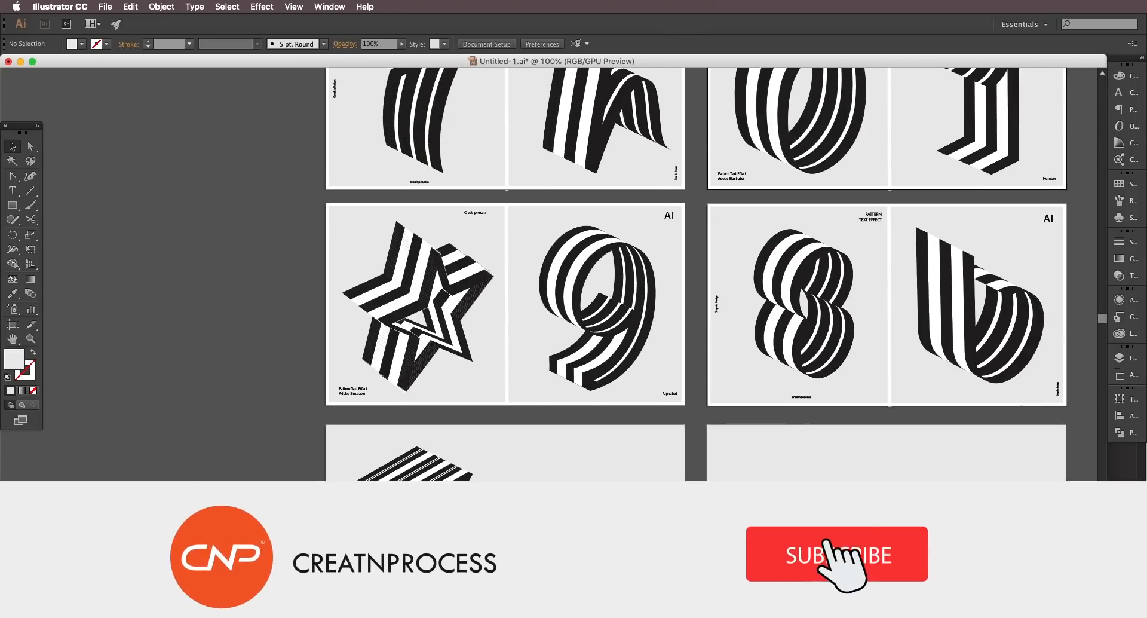
scroll(586, 269, "up", 1)
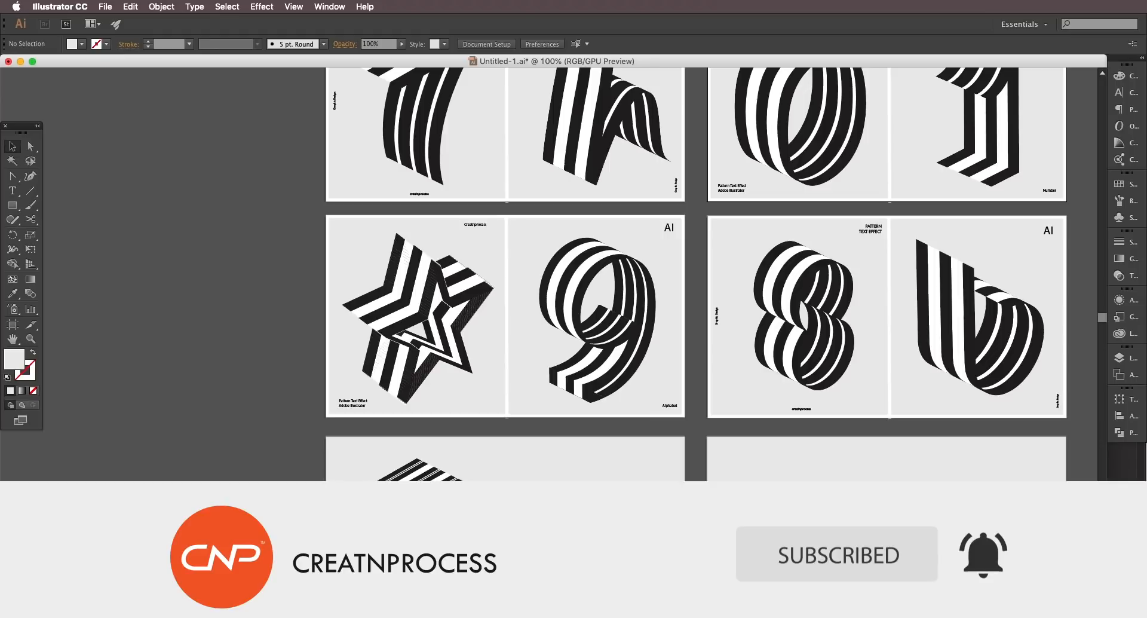
left_click_drag(445, 119, 381, 252)
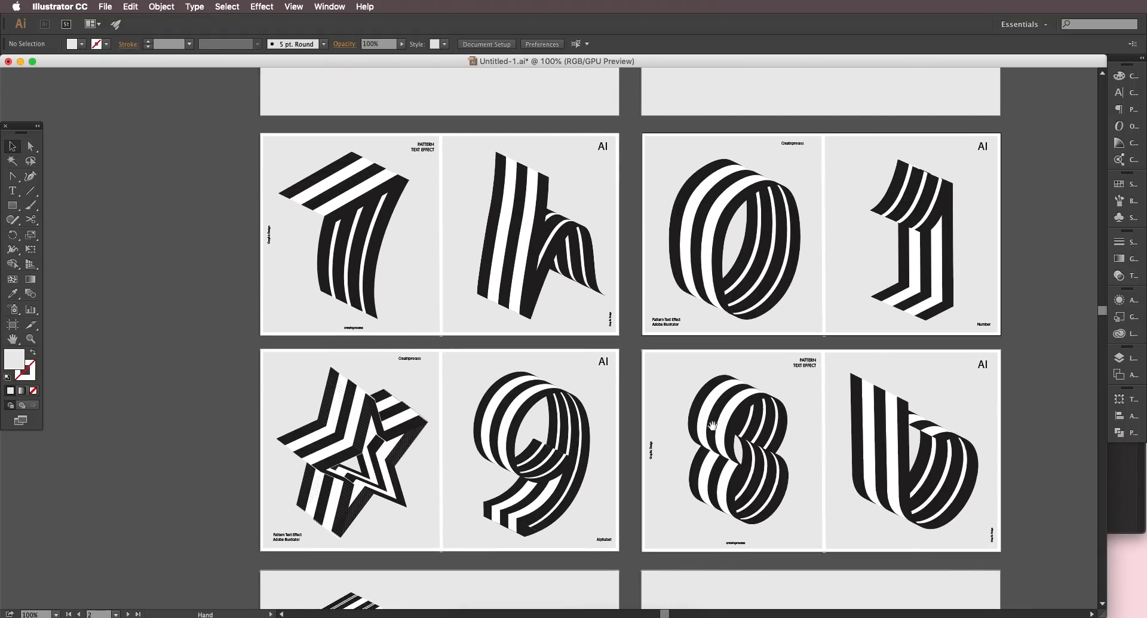
left_click_drag(715, 424, 702, 395)
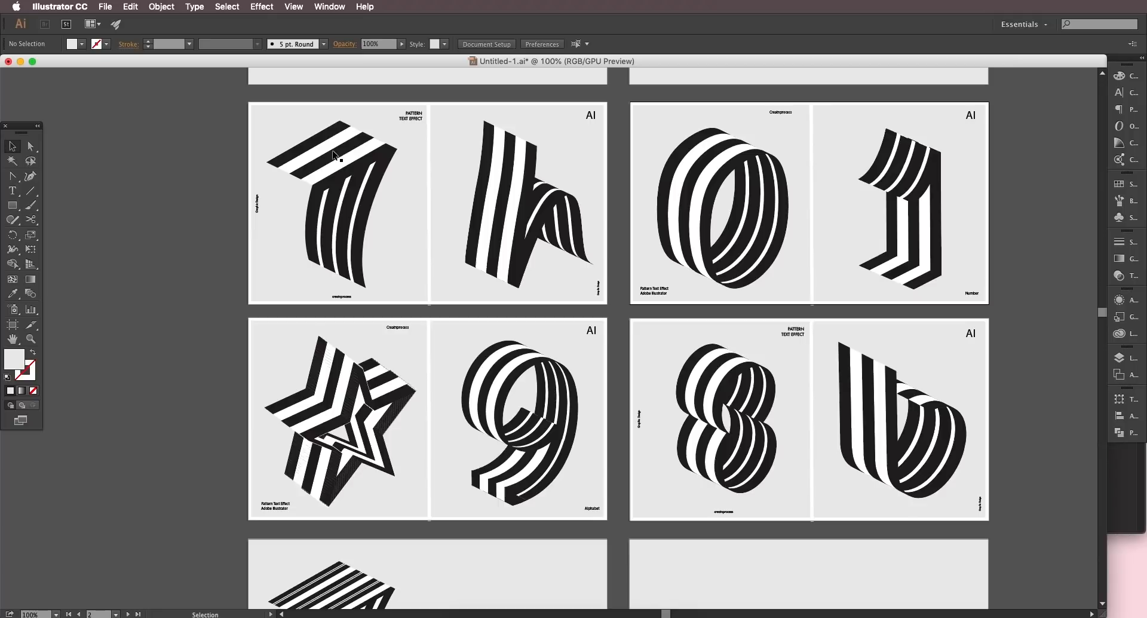
Step: Examine the striped 7 on the artboard below the star and compare it with the finished designs above
scroll(396, 435, "down", 5)
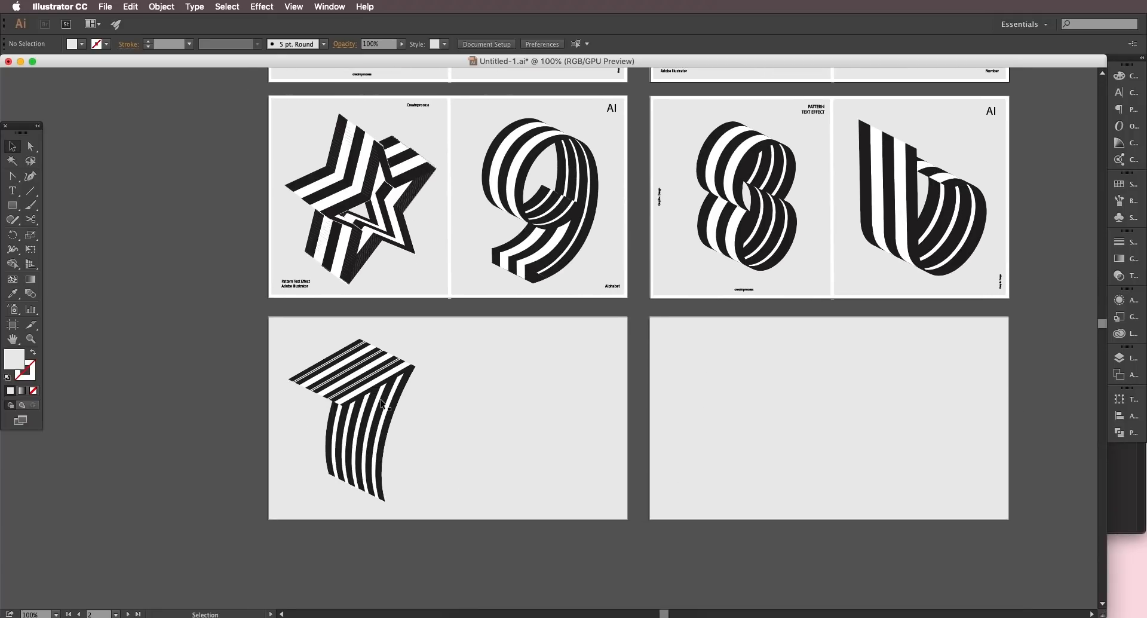
scroll(382, 403, "down", 1)
scroll(382, 403, "right", 1)
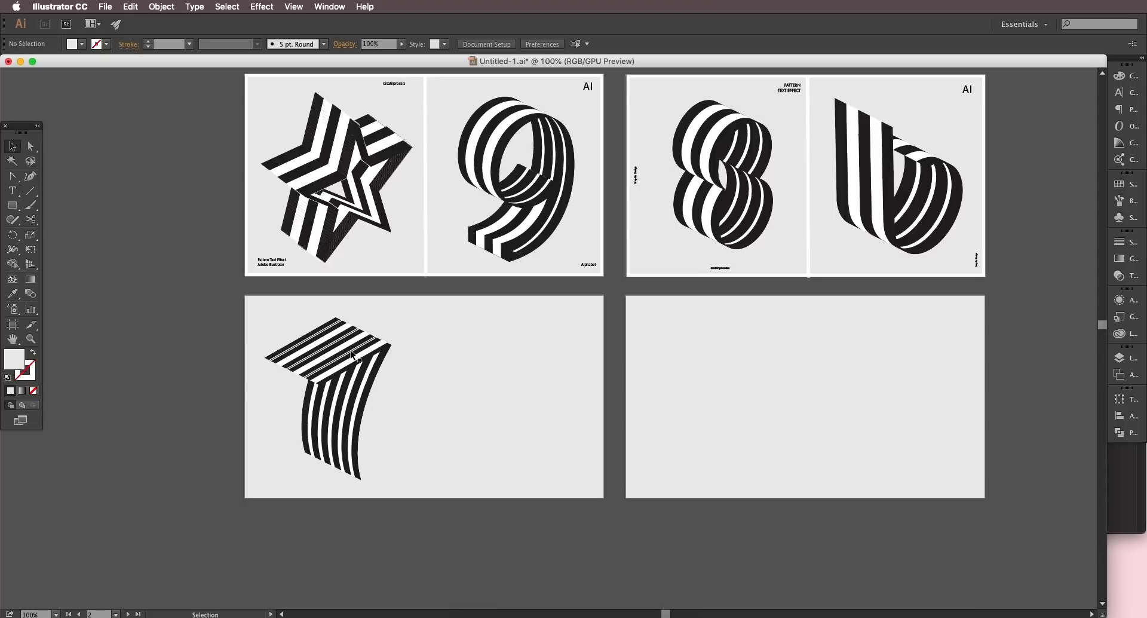
left_click_drag(459, 281, 611, 390)
scroll(313, 501, "down", 2)
scroll(600, 358, "up", 2)
left_click_drag(601, 293, 486, 422)
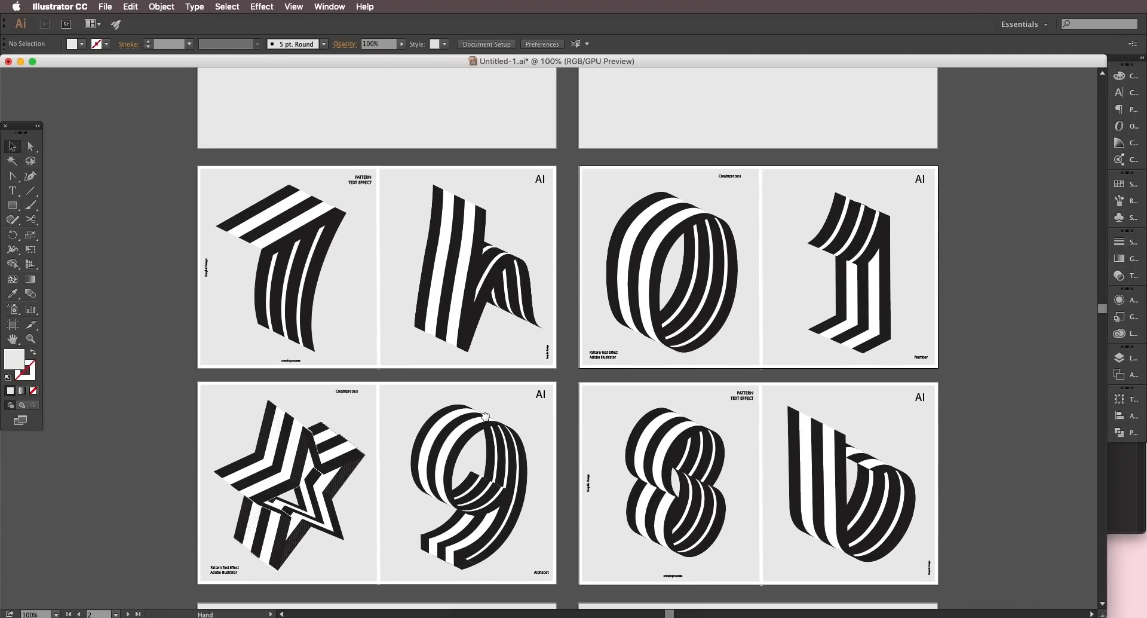
Step: Examine the folded ribbon stripes of the finished 7, h, 0 and 1 designs in the upper finished row
left_click_drag(596, 210, 781, 358)
left_click_drag(507, 395, 267, 335)
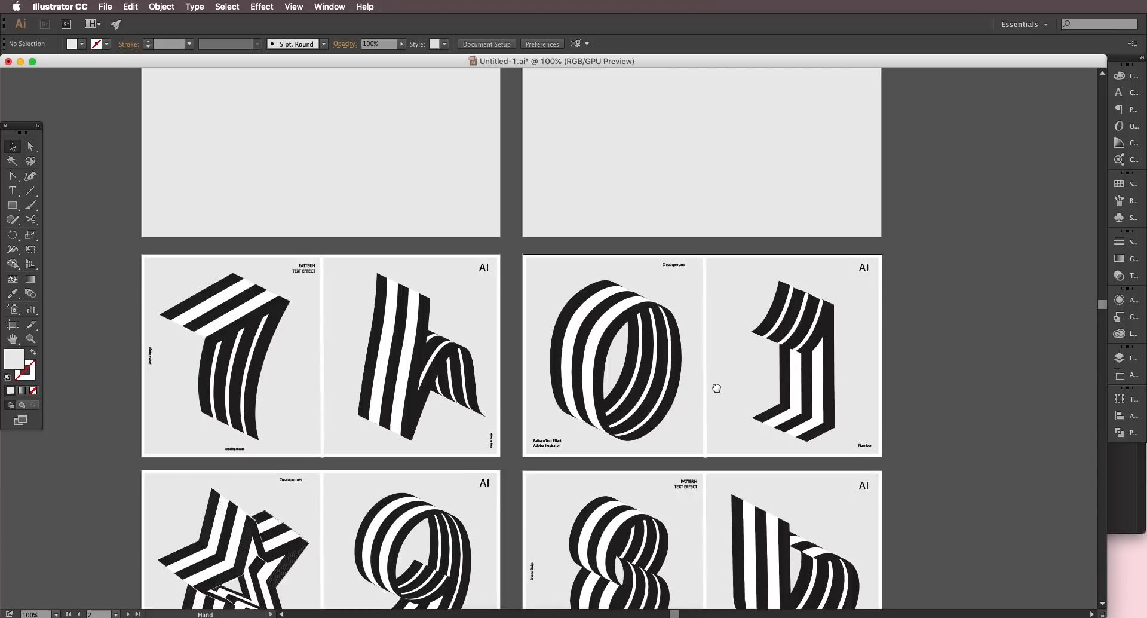
left_click_drag(716, 388, 730, 316)
left_click_drag(522, 327, 565, 310)
scroll(352, 296, "up", 1)
left_click_drag(353, 293, 314, 353)
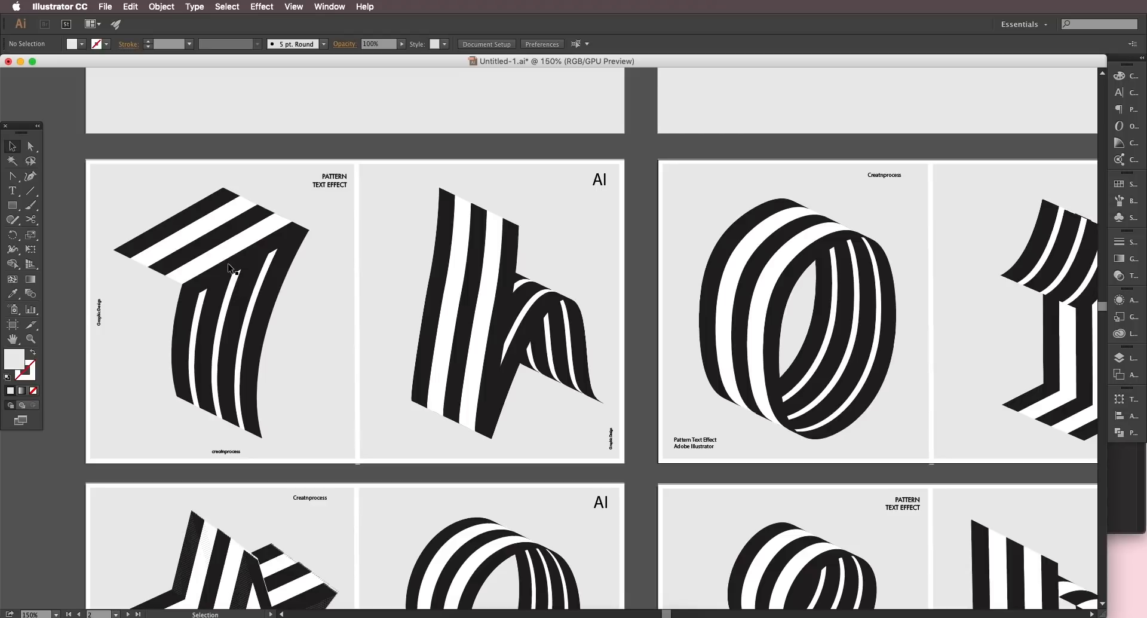
scroll(418, 253, "right", 3)
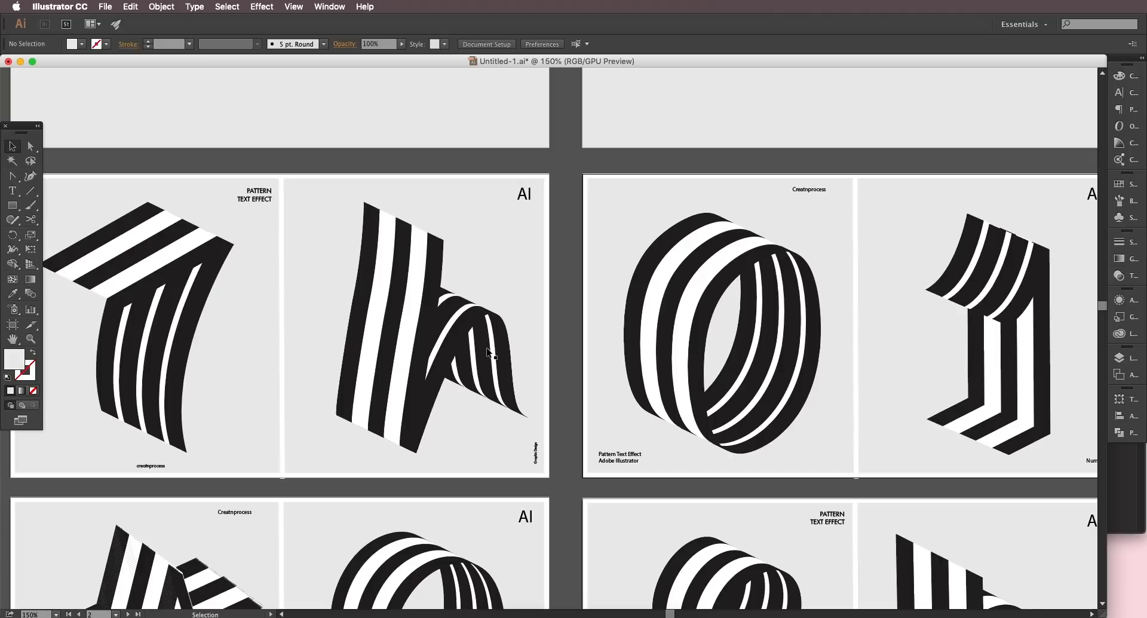
scroll(486, 348, "right", 5)
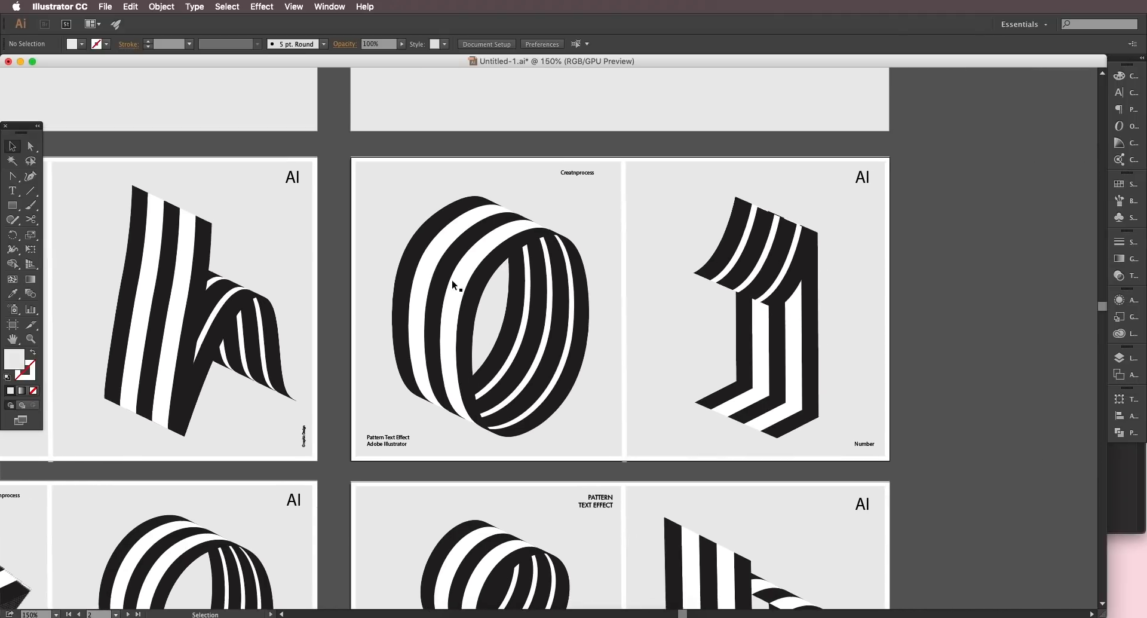
left_click_drag(657, 383, 562, 296)
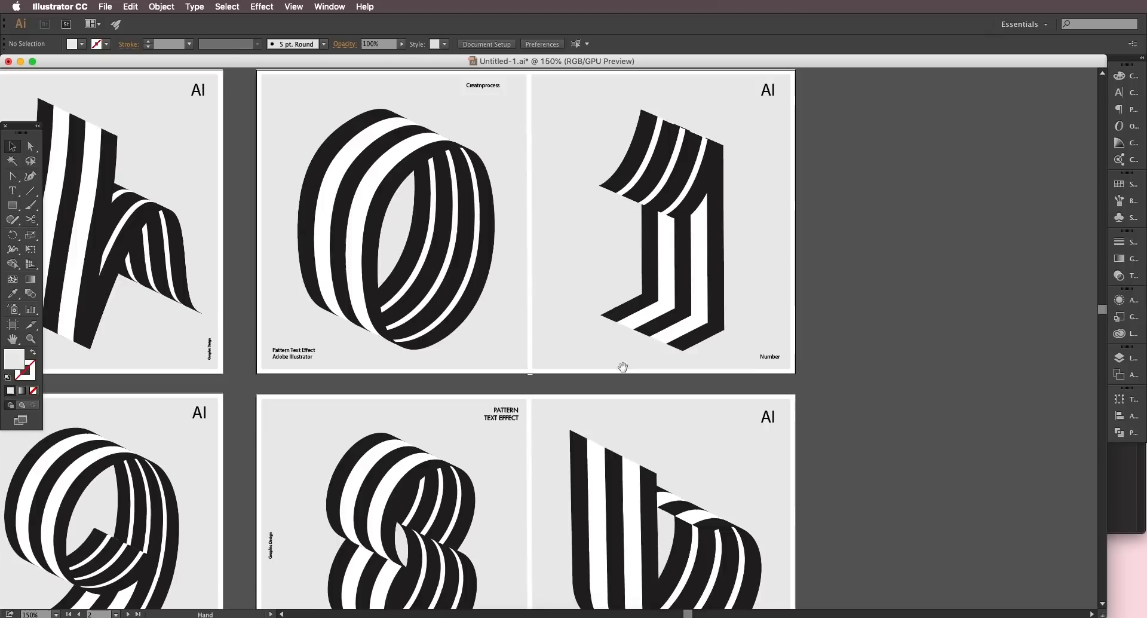
left_click_drag(621, 367, 634, 345)
key("super+minus")
left_click_drag(642, 383, 685, 362)
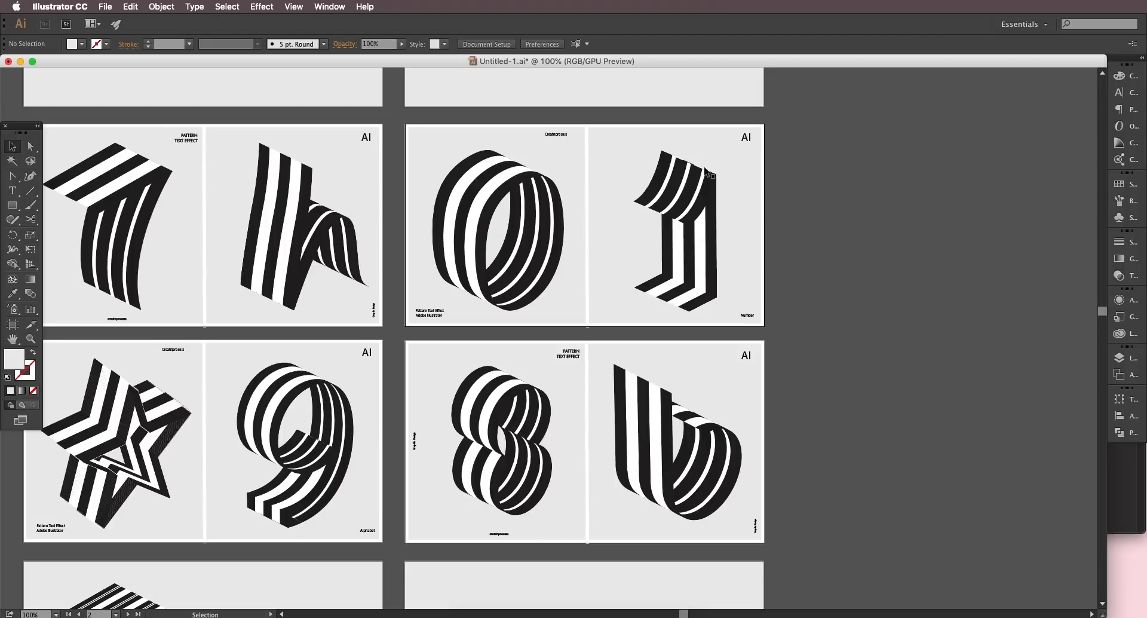
Step: Inspect how the striped b, 8 and 9 designs are built by selecting their artwork, then clear the selection
scroll(675, 442, "down", 3)
left_click(657, 384)
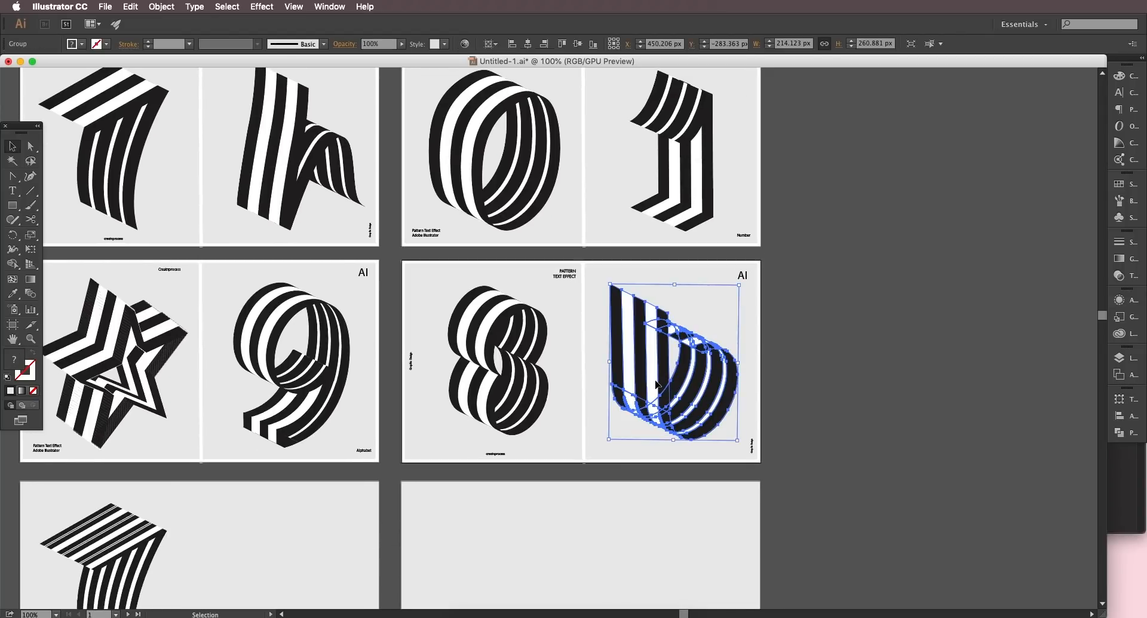
left_click(774, 395)
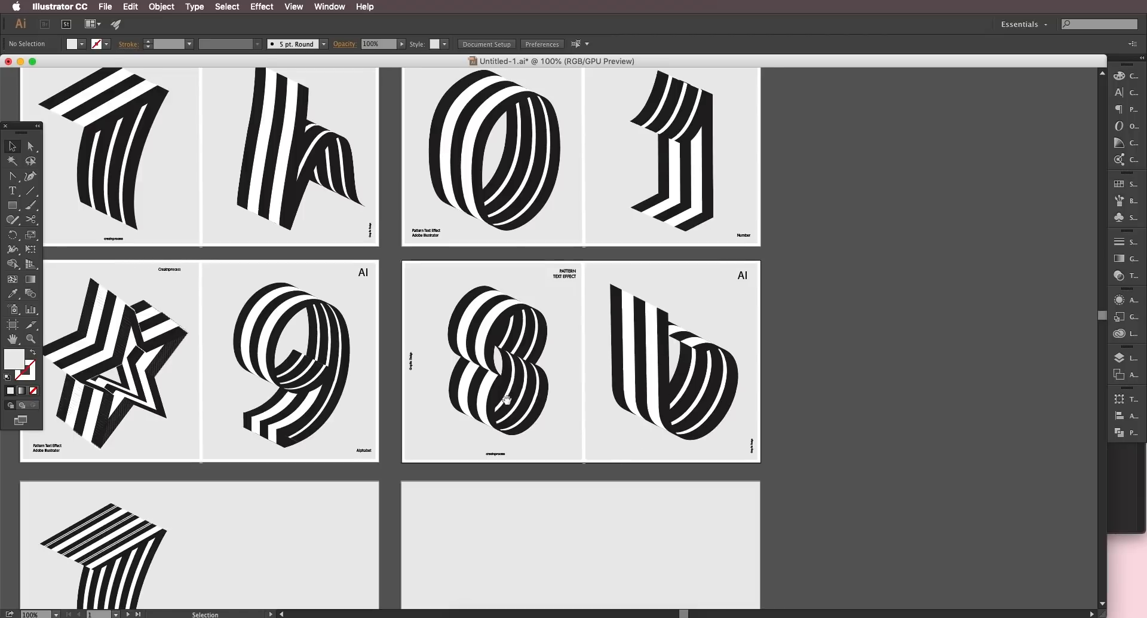
left_click_drag(506, 399, 712, 392)
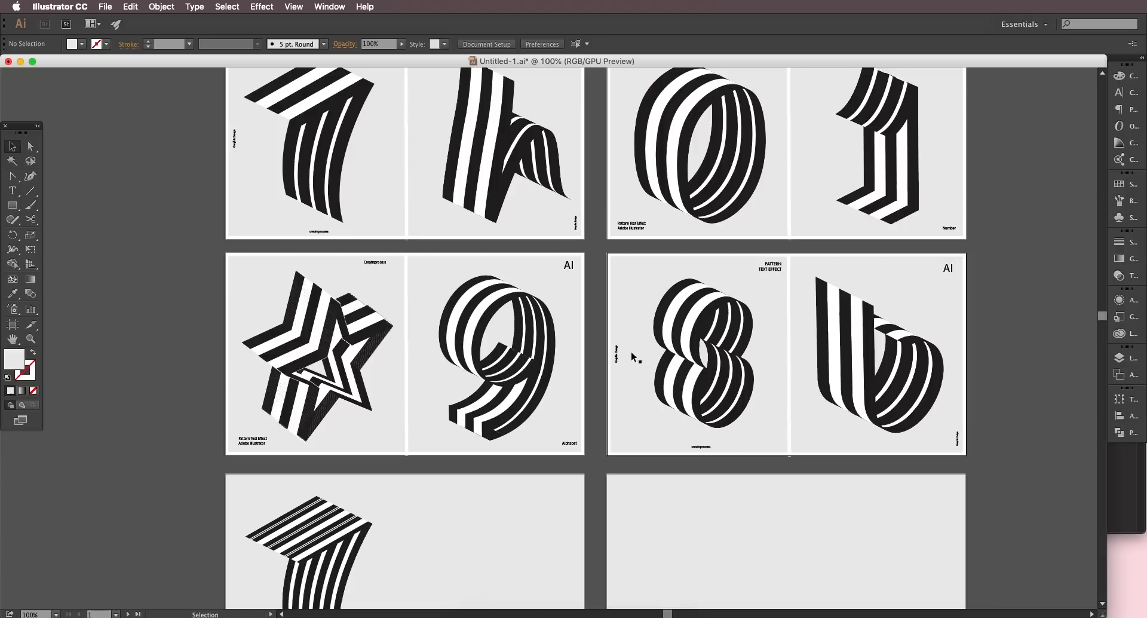
scroll(674, 346, "up", 1)
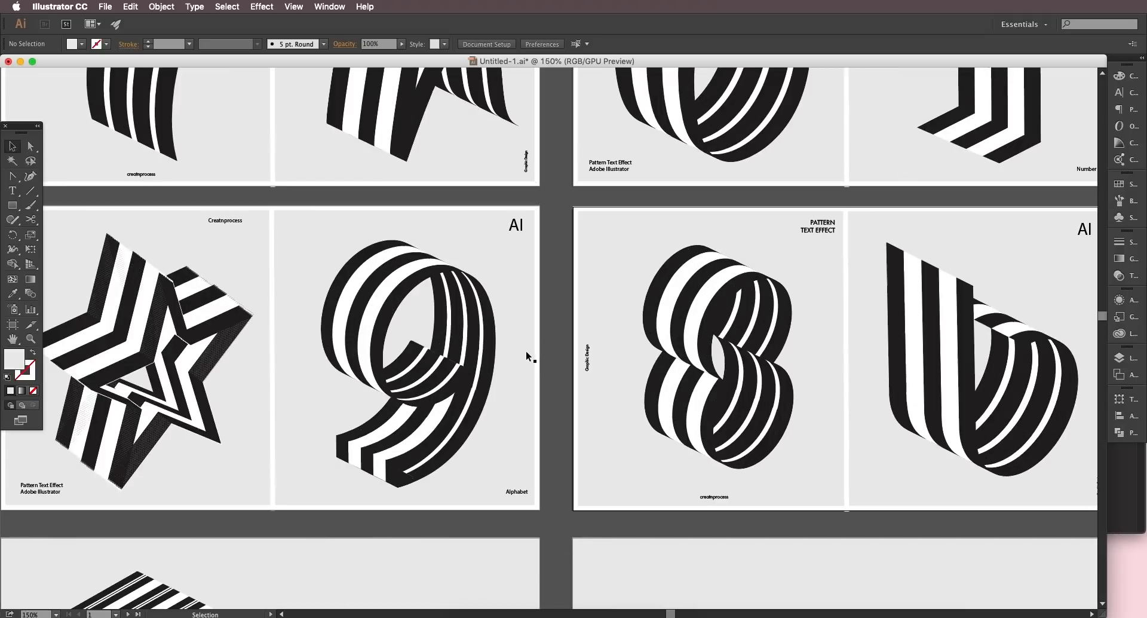
left_click_drag(749, 386, 658, 386)
left_click(602, 297)
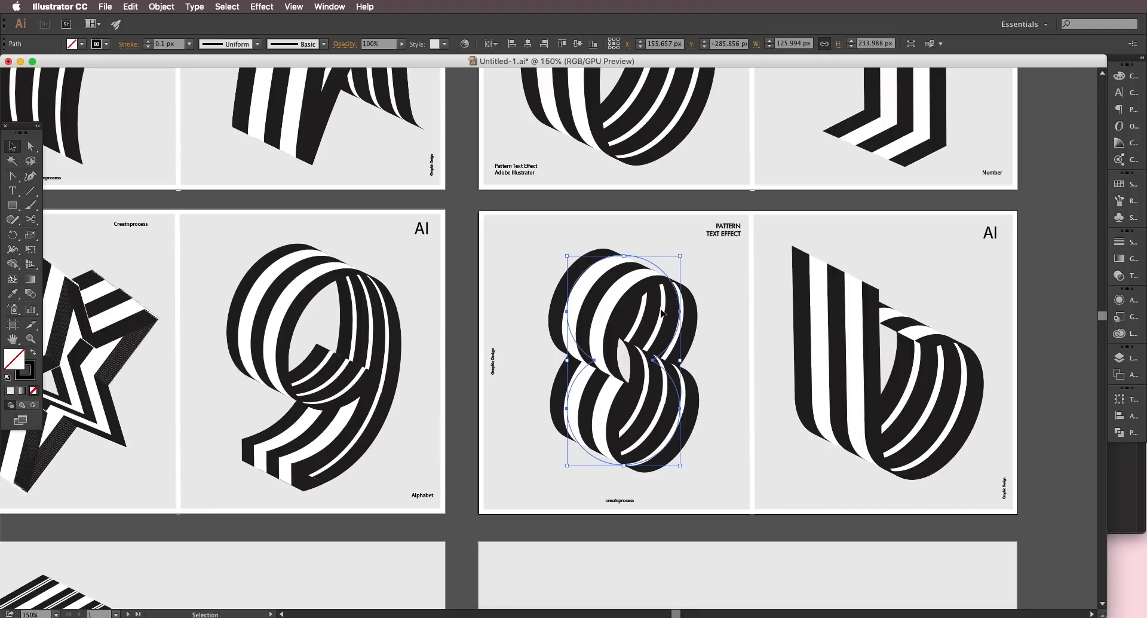
left_click(717, 336)
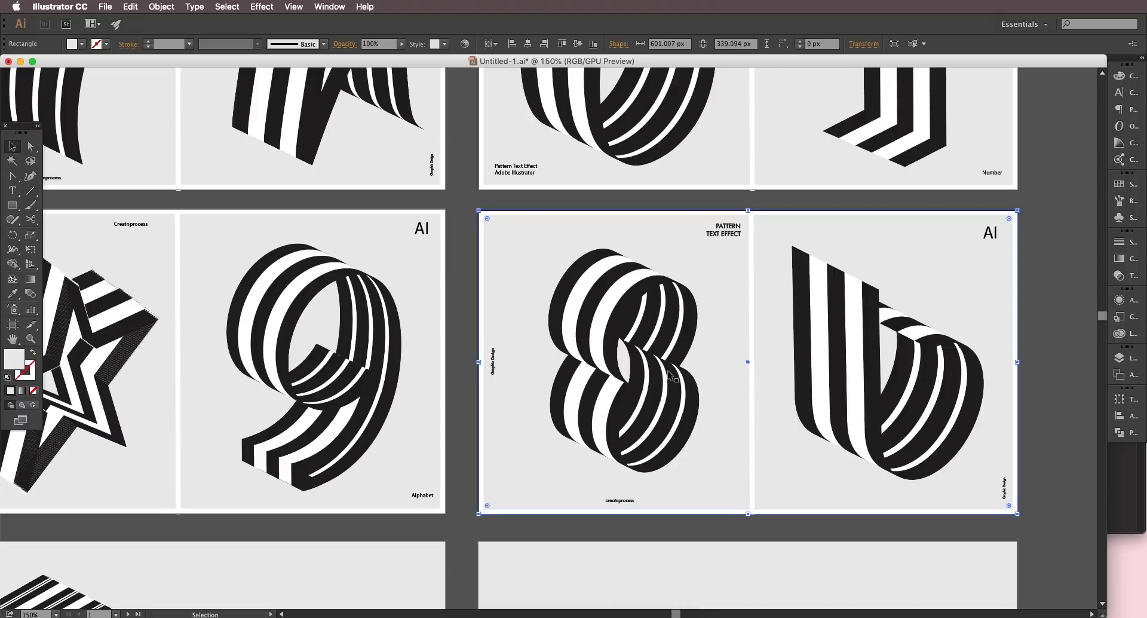
scroll(668, 375, "left", 10)
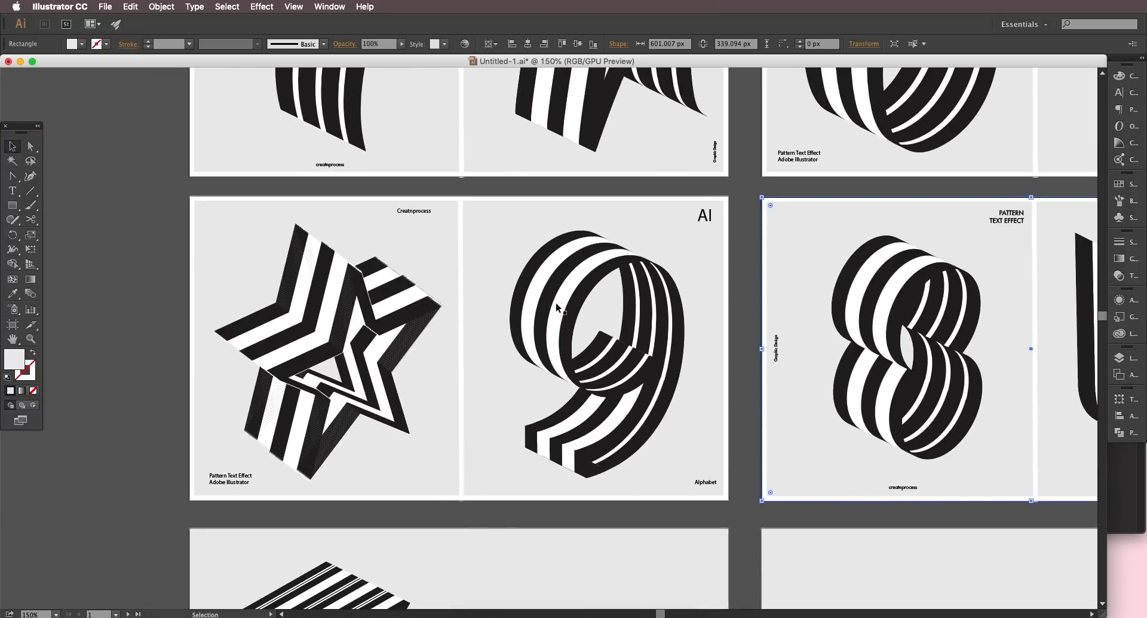
left_click(556, 302)
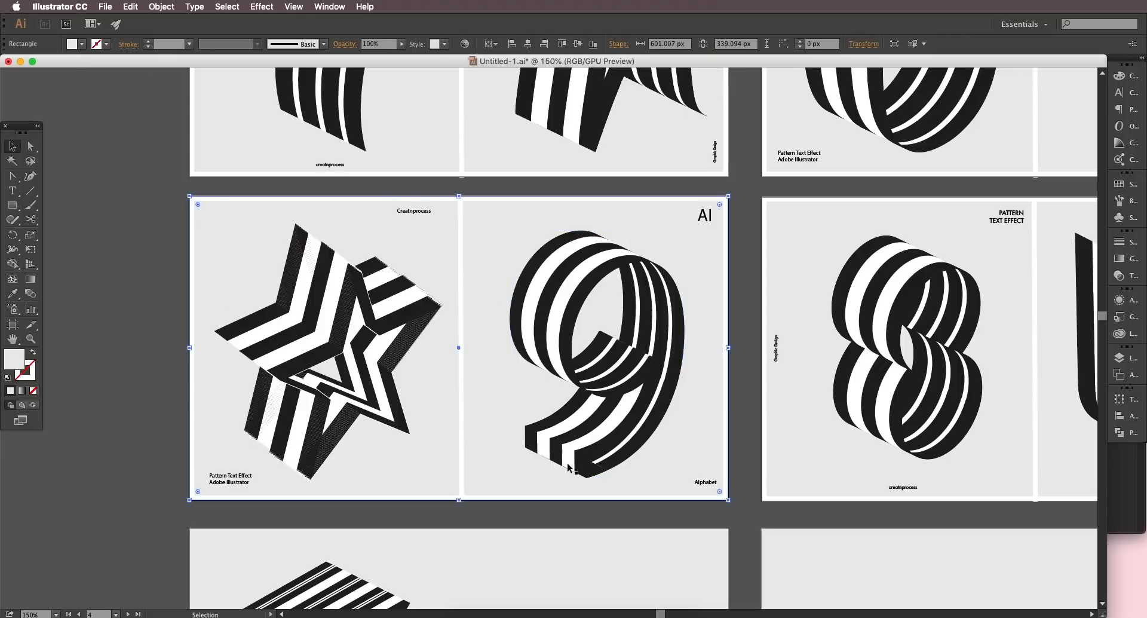
scroll(632, 421, "down", 3)
scroll(813, 330, "right", 1)
left_click(844, 318)
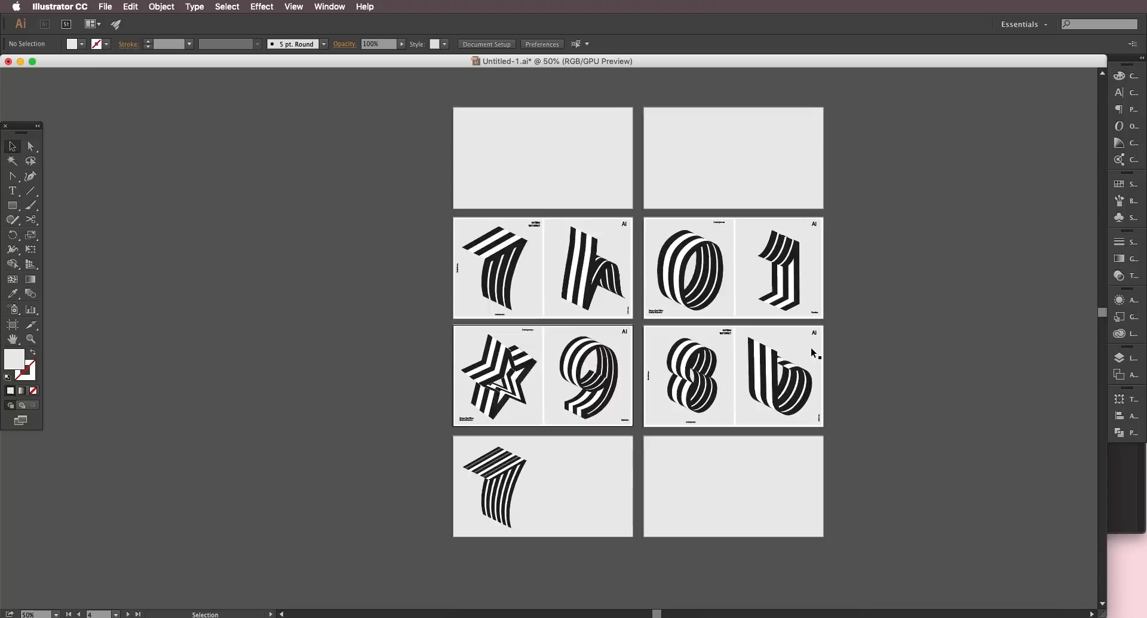
Step: Review both rows of finished designs and the empty artboards above them
scroll(814, 352, "up", 2)
scroll(725, 396, "left", 2)
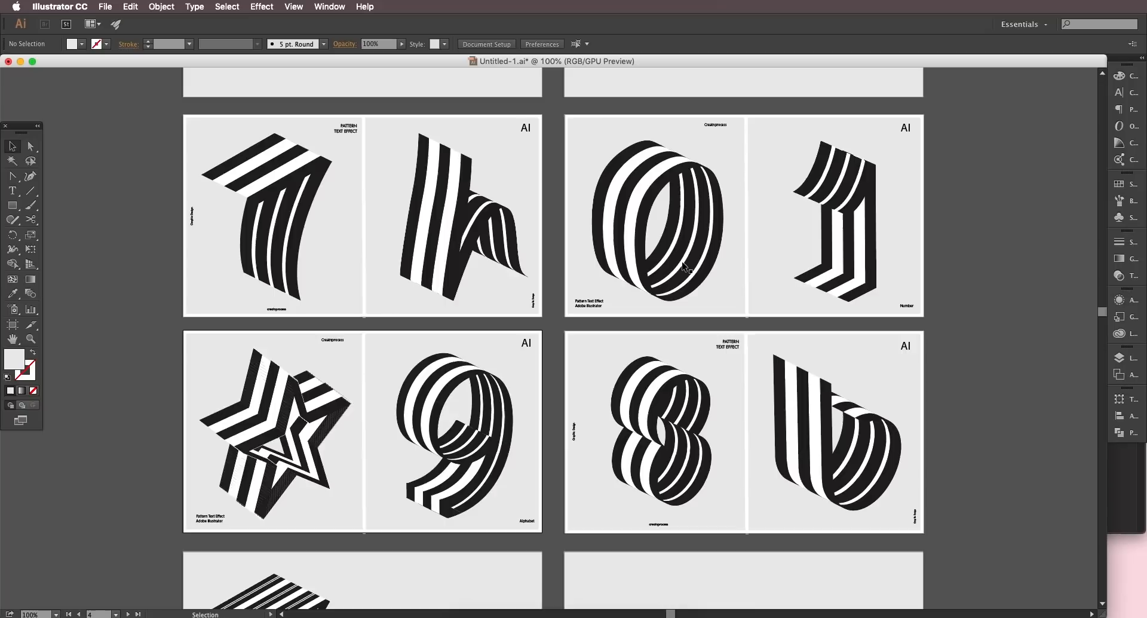
key("space")
left_click_drag(540, 406, 688, 438)
left_click_drag(633, 328, 496, 457)
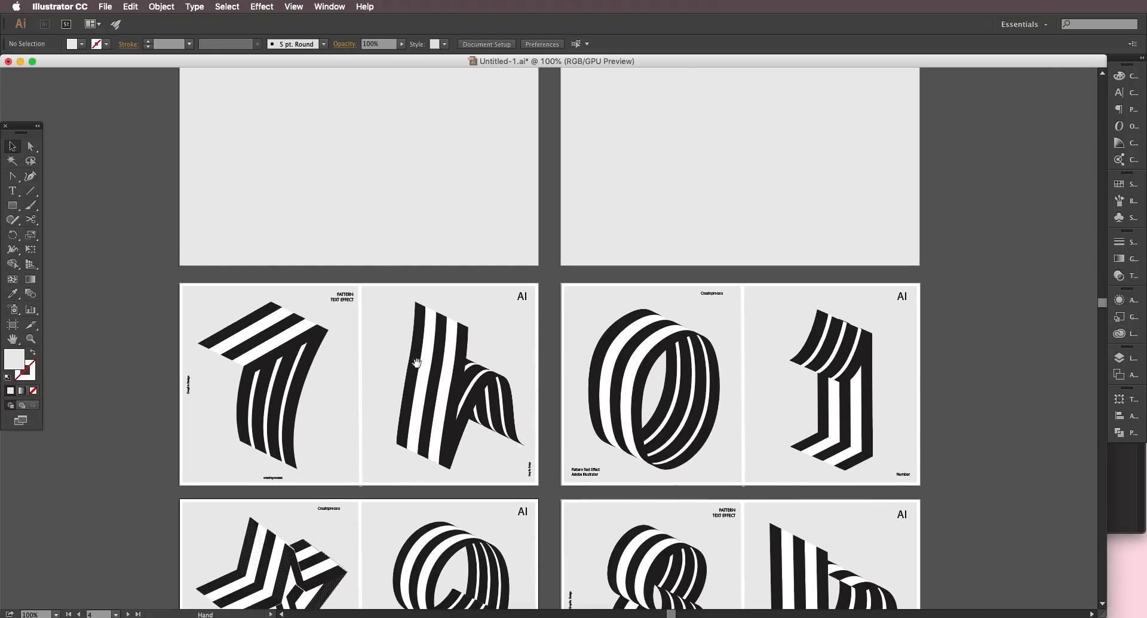
left_click_drag(418, 364, 472, 426)
scroll(322, 441, "up", 1)
scroll(328, 419, "down", 1)
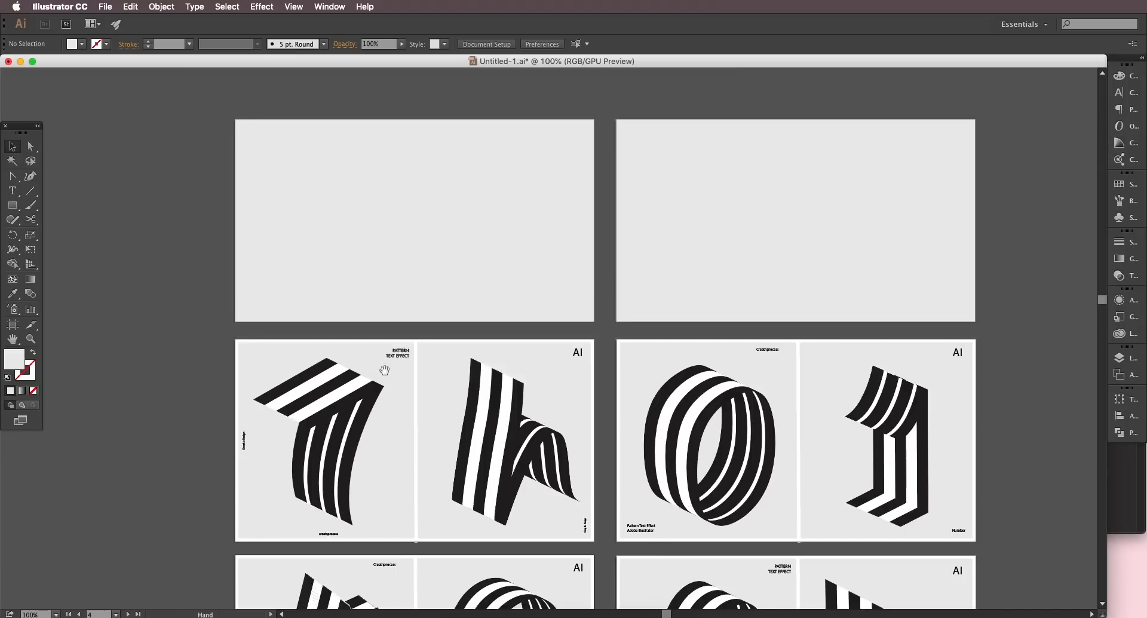
Step: Draw an open 7 path, about 124 by 182 px, with a straight top and curved stem on the first empty artboard using the Pen tool
left_click_drag(377, 371, 415, 385)
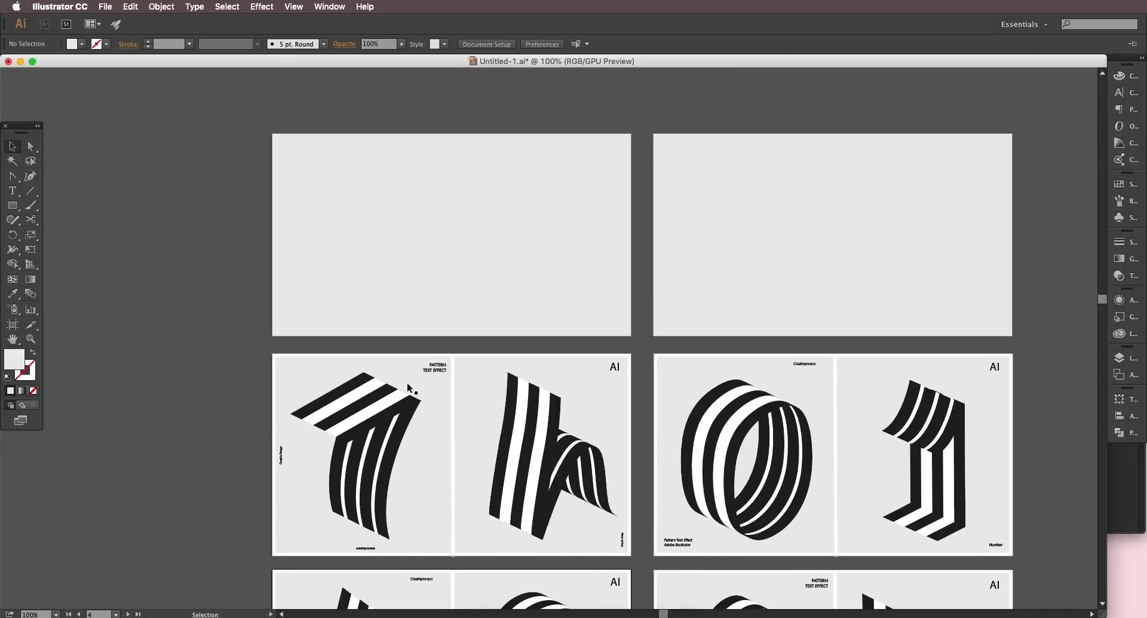
left_click_drag(360, 425, 373, 416)
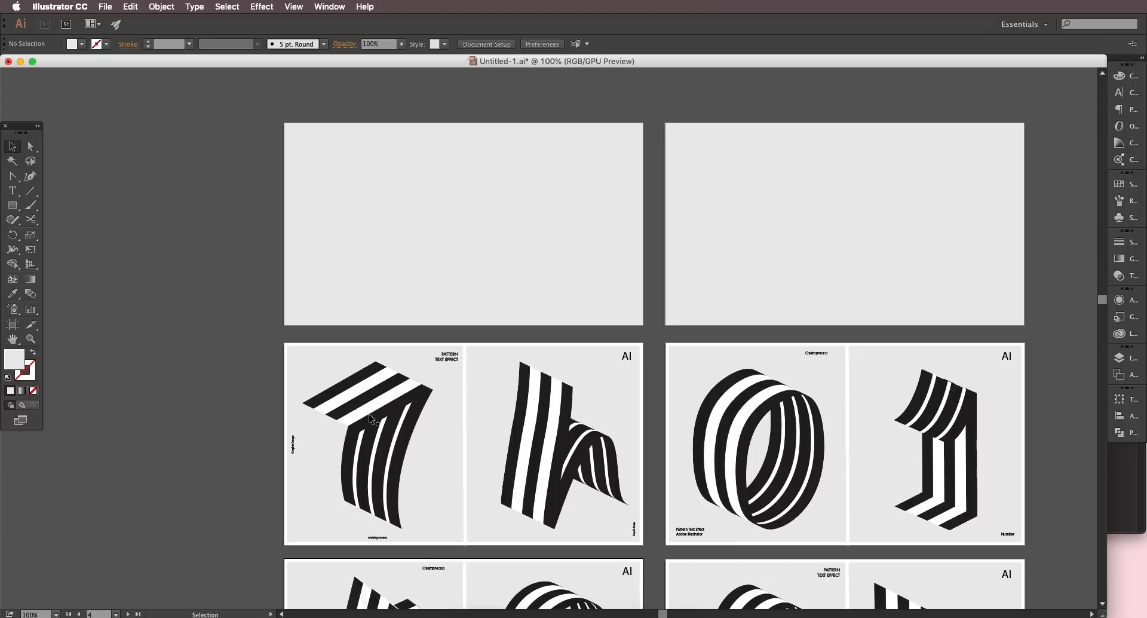
left_click(12, 176)
left_click(45, 176)
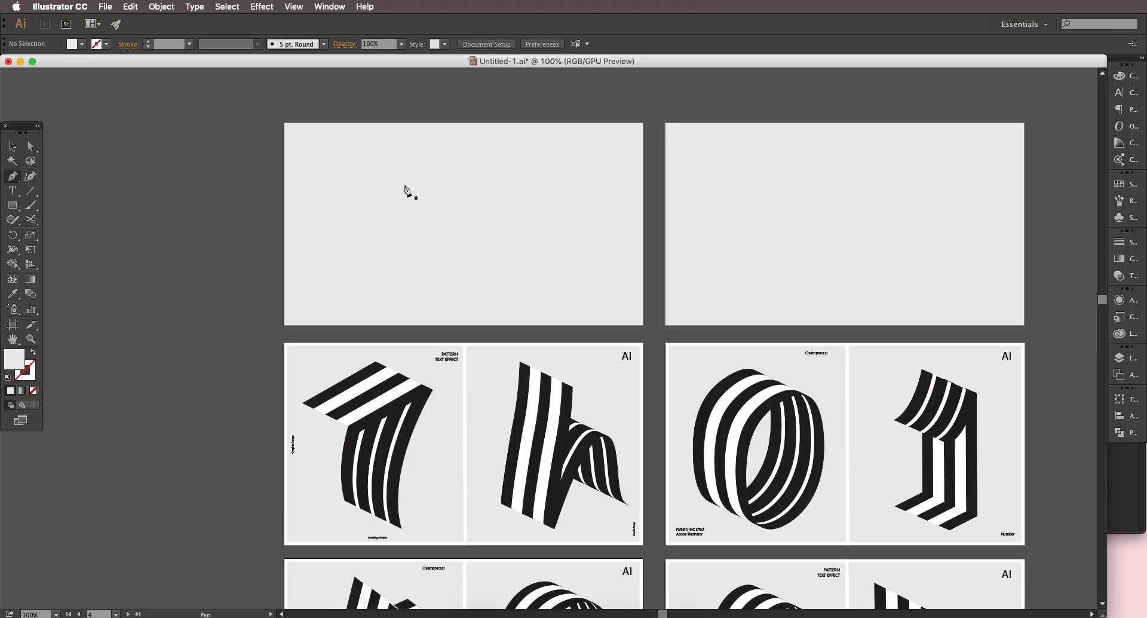
left_click(345, 165)
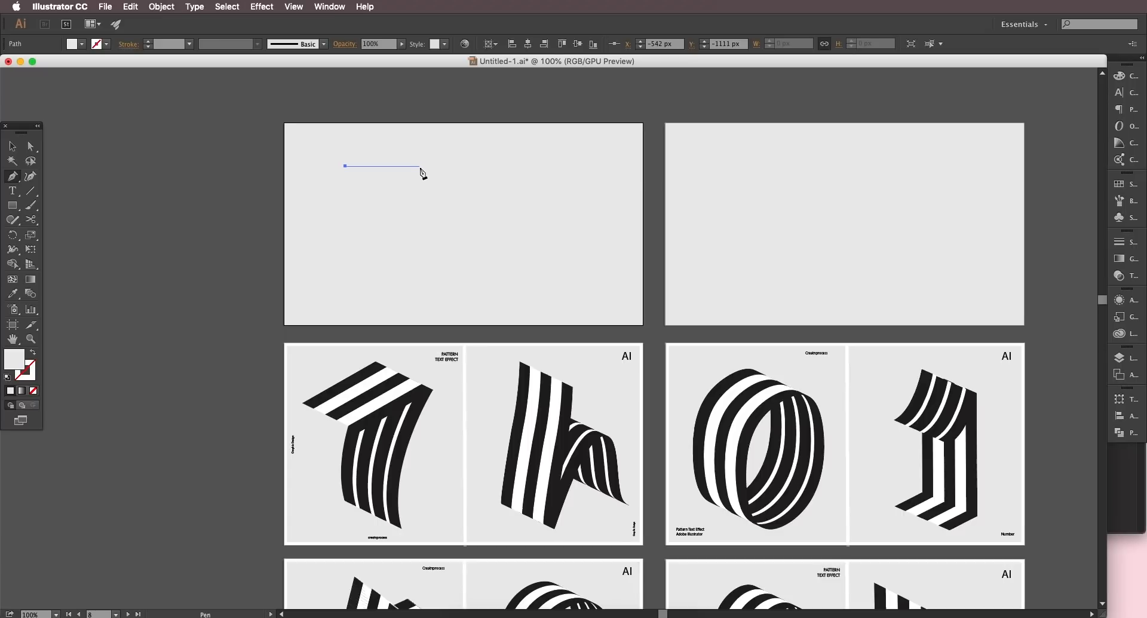
left_click(419, 166)
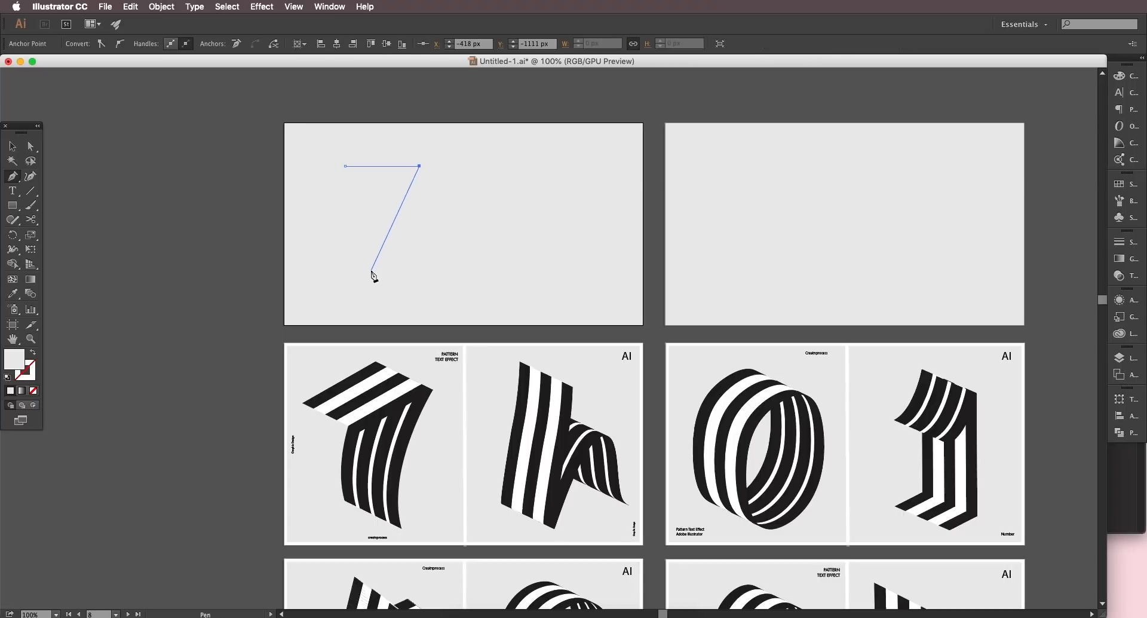
left_click_drag(371, 275, 385, 343)
Step: Swap the 7 path's fill and stroke, then set the stroke color to black, 000000
left_click(13, 146)
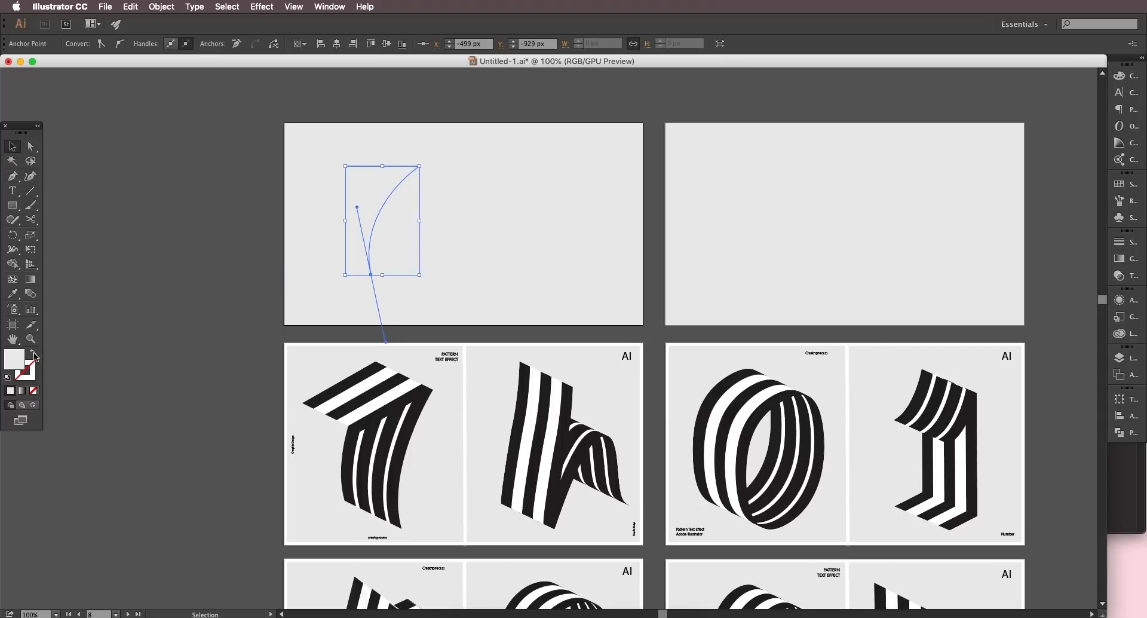
left_click(33, 353)
double_click(29, 373)
left_click(589, 268)
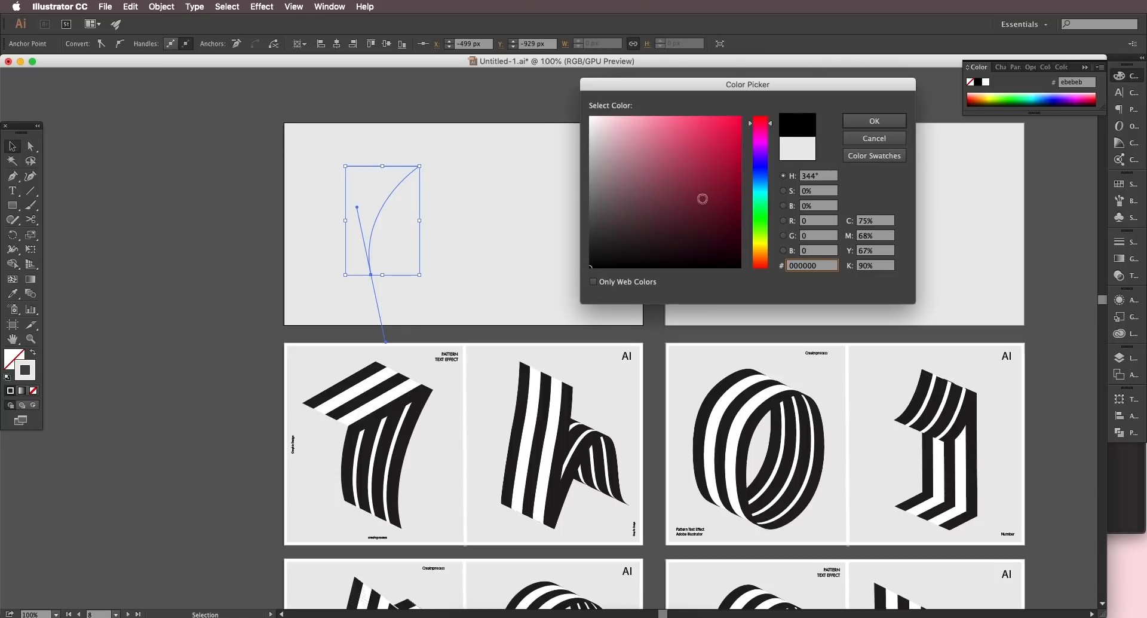
left_click(854, 126)
Step: Set the stroke weight of the 7 path to 0.1 px and deselect it
scroll(426, 227, "up", 1)
left_click_drag(365, 295, 477, 193)
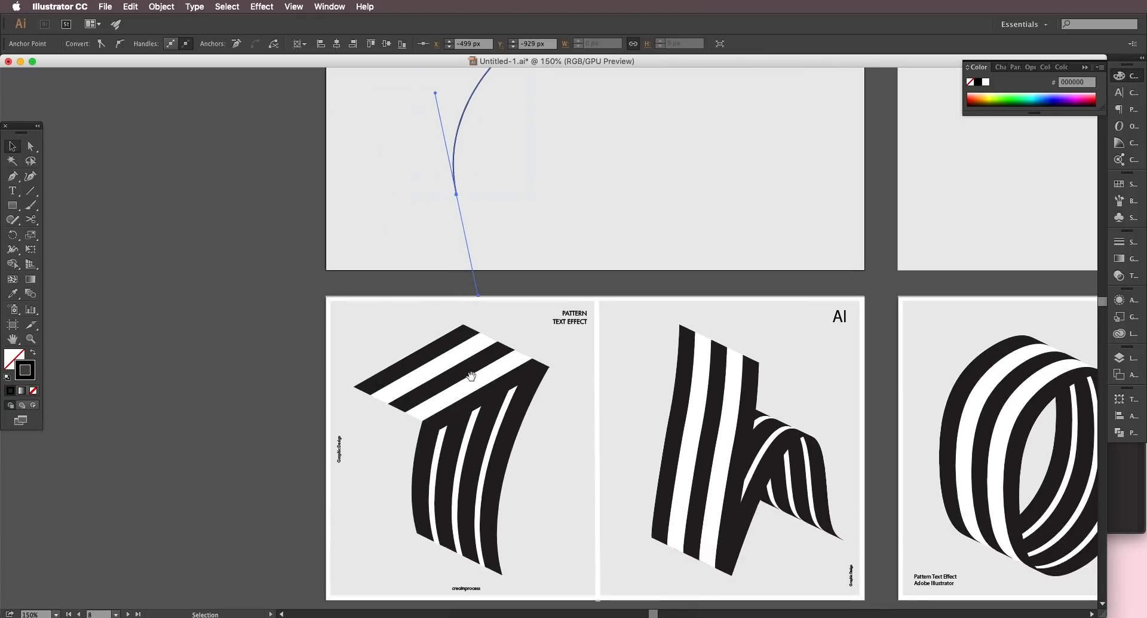
scroll(420, 251, "up", 5)
scroll(420, 251, "left", 2)
left_click(417, 328)
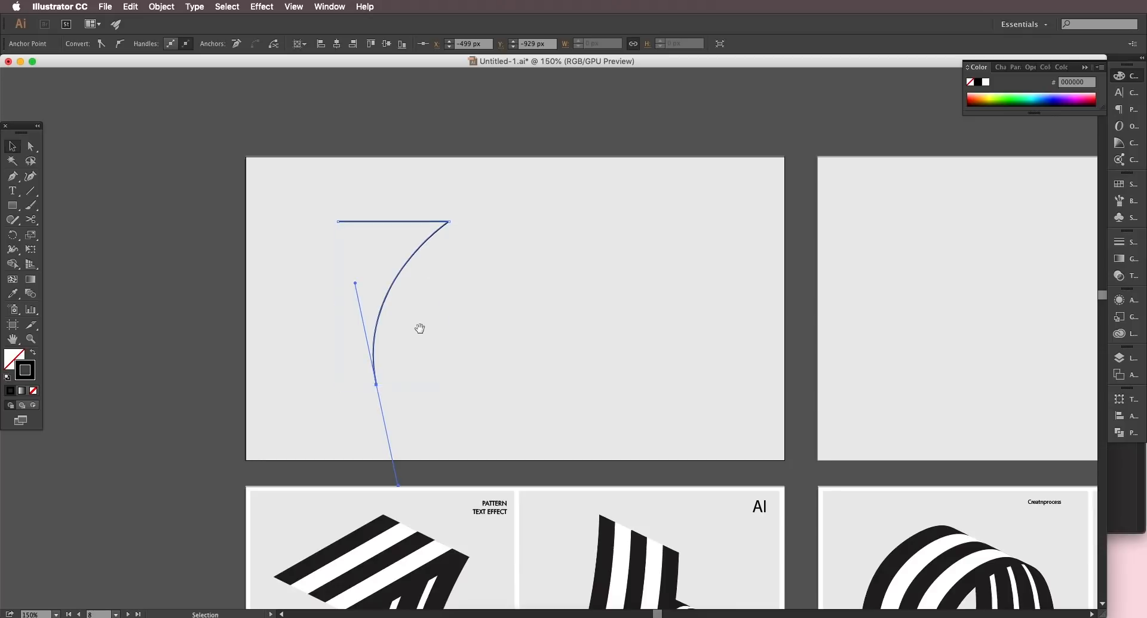
scroll(415, 266, "down", 2)
left_click(412, 184)
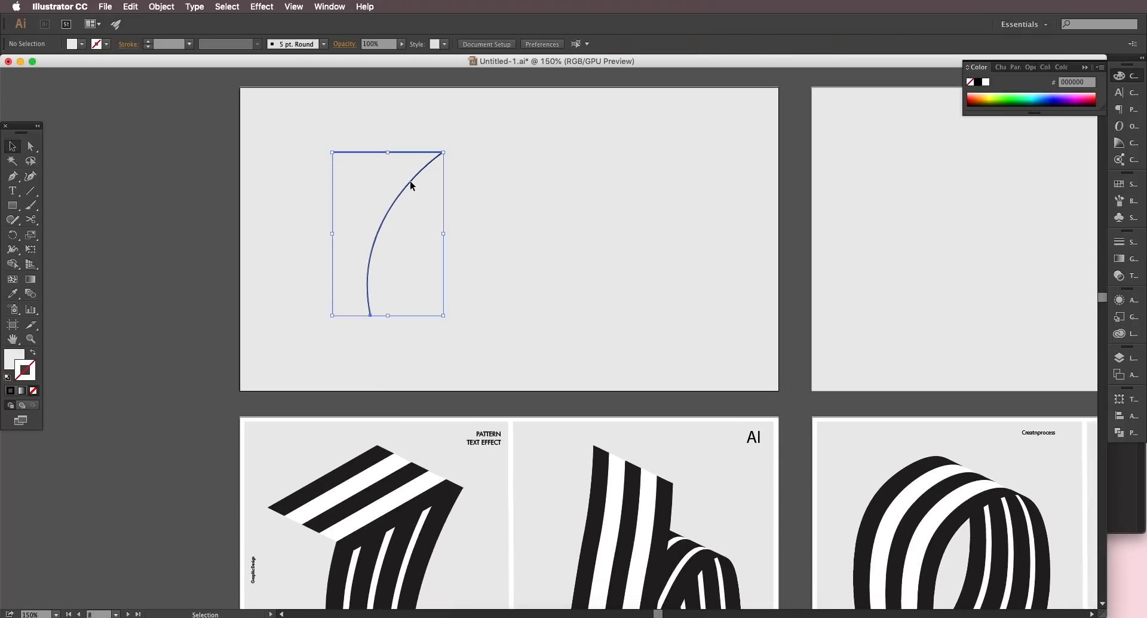
scroll(335, 167, "up", 1)
scroll(335, 167, "right", 1)
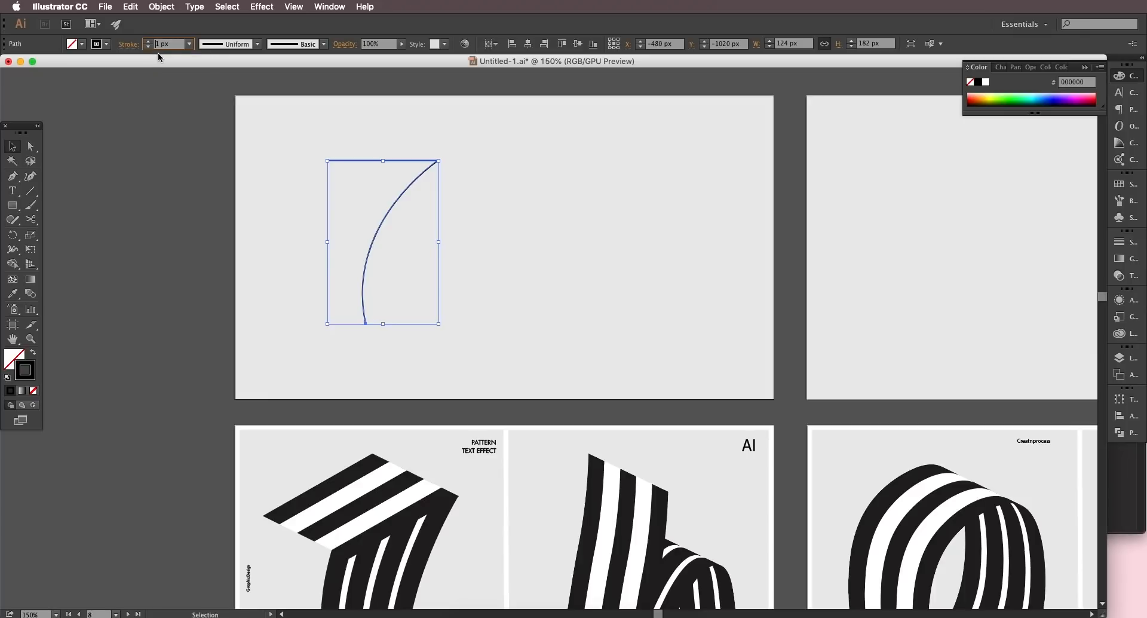
type("0.1")
key("Return")
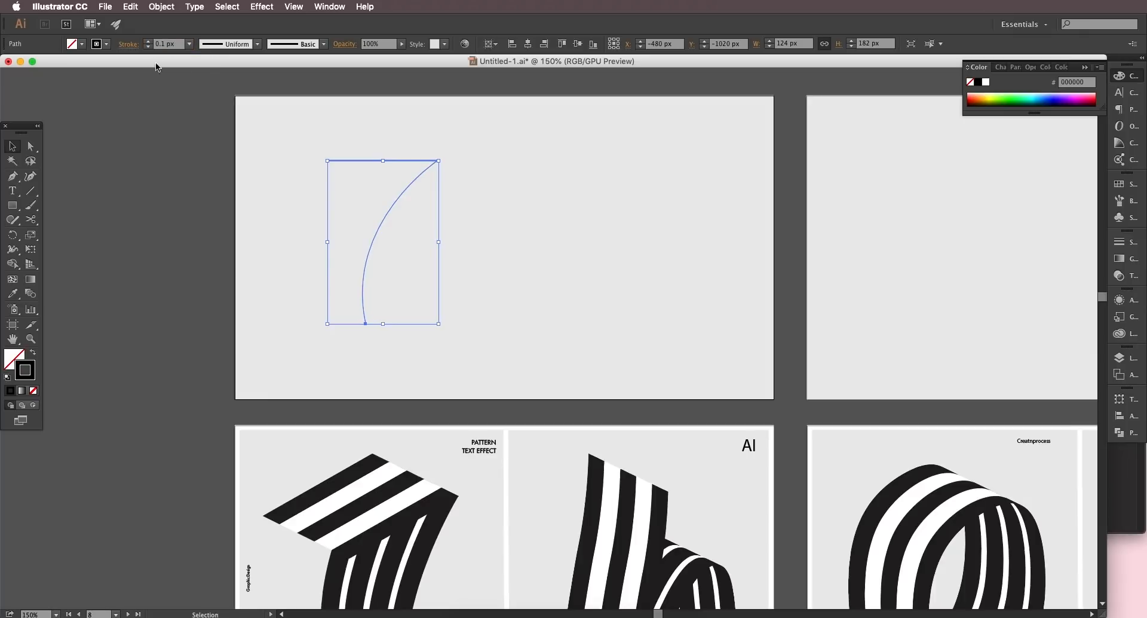
left_click(297, 176)
Step: Compare the thin 7 path with the finished designs, focusing on the striped 7 below it
key("space")
left_click_drag(498, 306, 525, 305)
left_click(422, 198)
key("space")
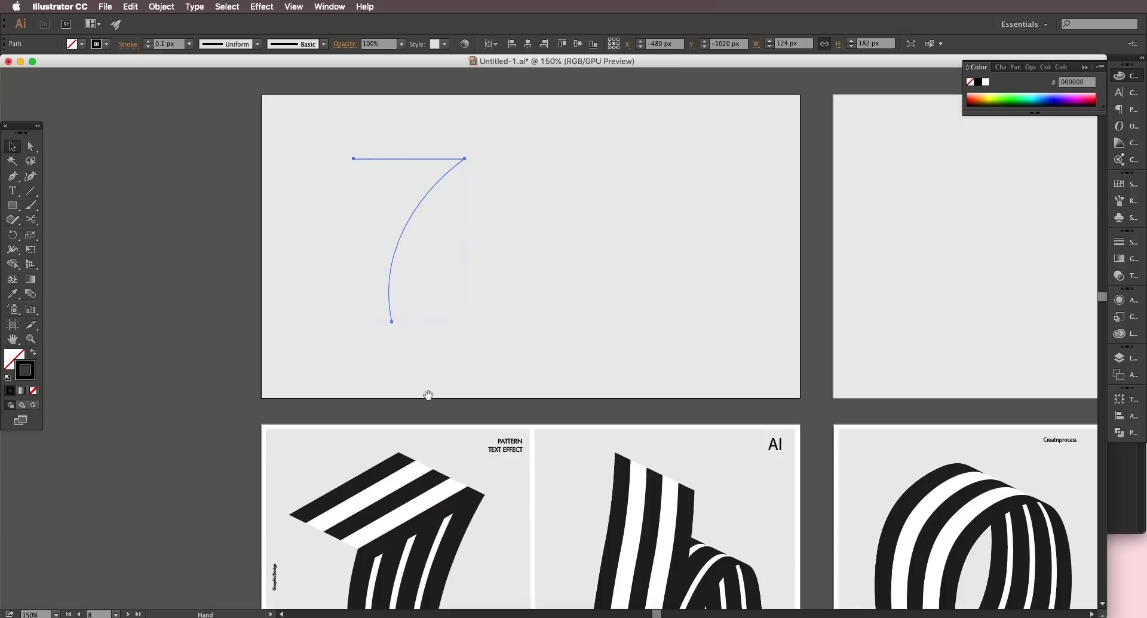
left_click_drag(428, 395, 491, 365)
scroll(491, 364, "down", 4)
key("space")
left_click_drag(514, 427, 528, 360)
scroll(528, 360, "up", 2)
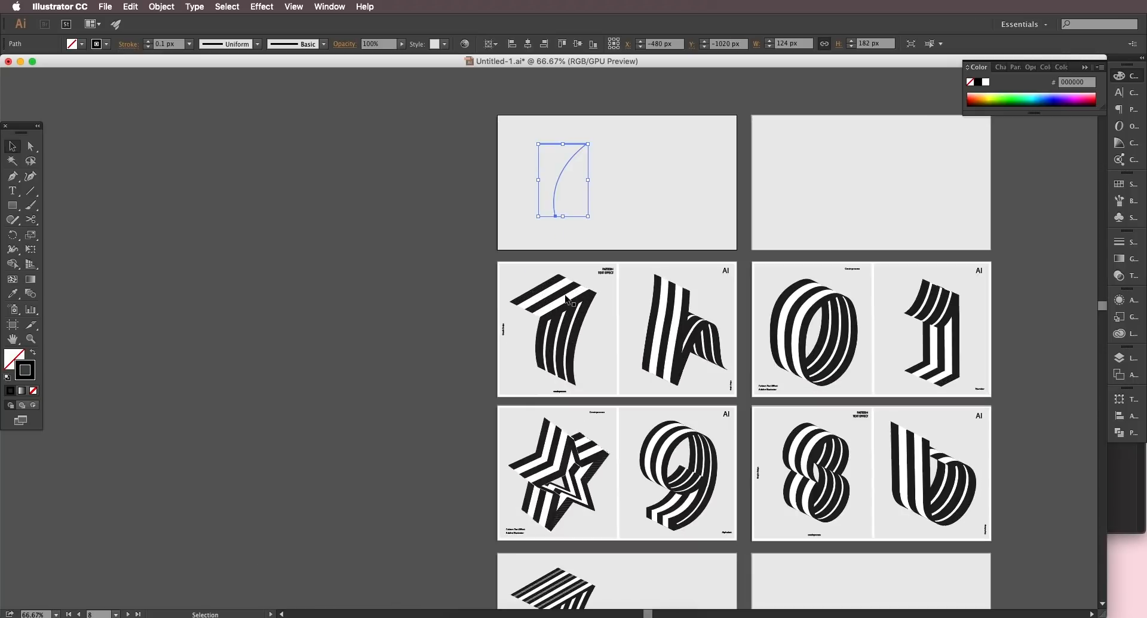
scroll(554, 305, "up", 2)
key("space")
left_click_drag(485, 281, 606, 330)
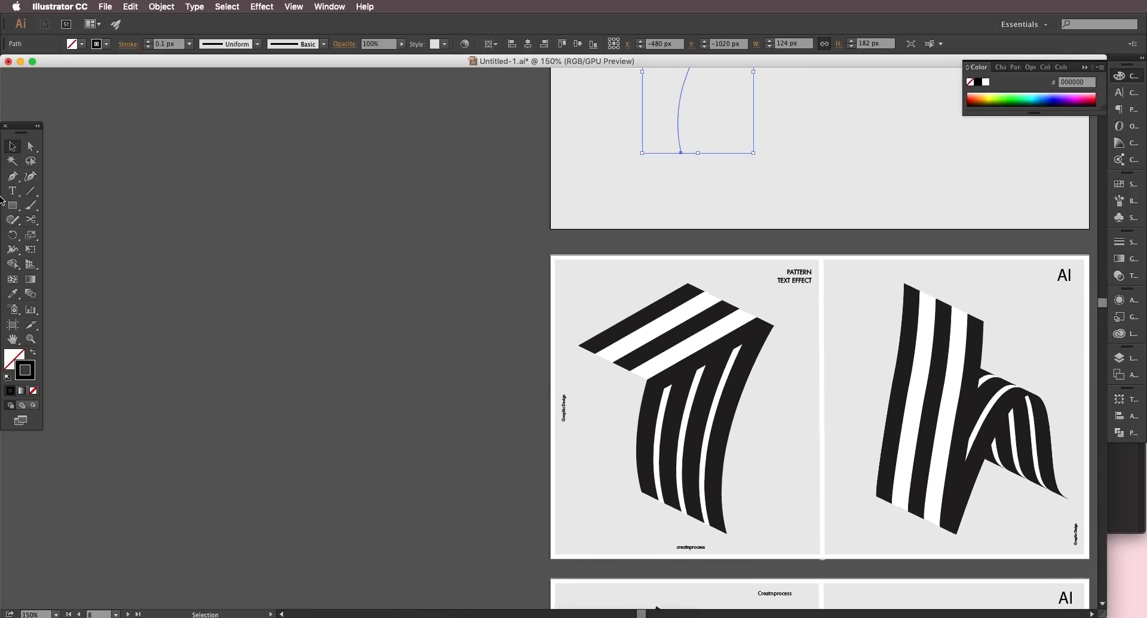
Step: Draw a horizontal bar about 272 by 25 px beside the artboards, filled black without a stroke
left_click(12, 205)
left_click_drag(127, 164, 370, 186)
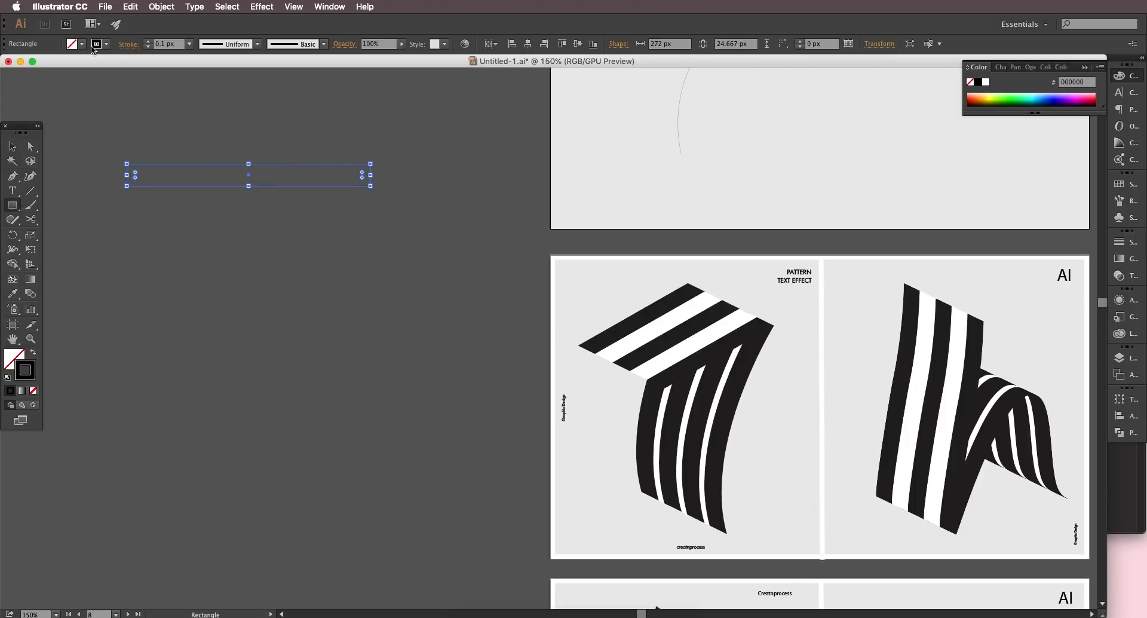
left_click(33, 352)
Step: Duplicate the black bar directly beneath itself and fill the copy with white
left_click(22, 144)
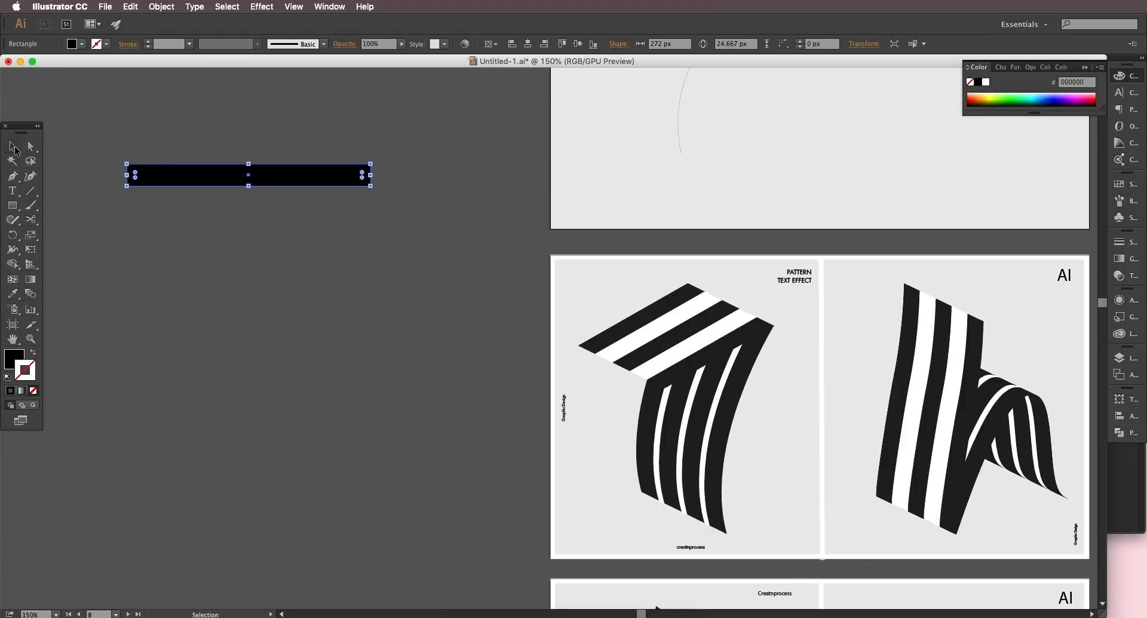
left_click_drag(206, 178, 207, 201)
left_click(82, 43)
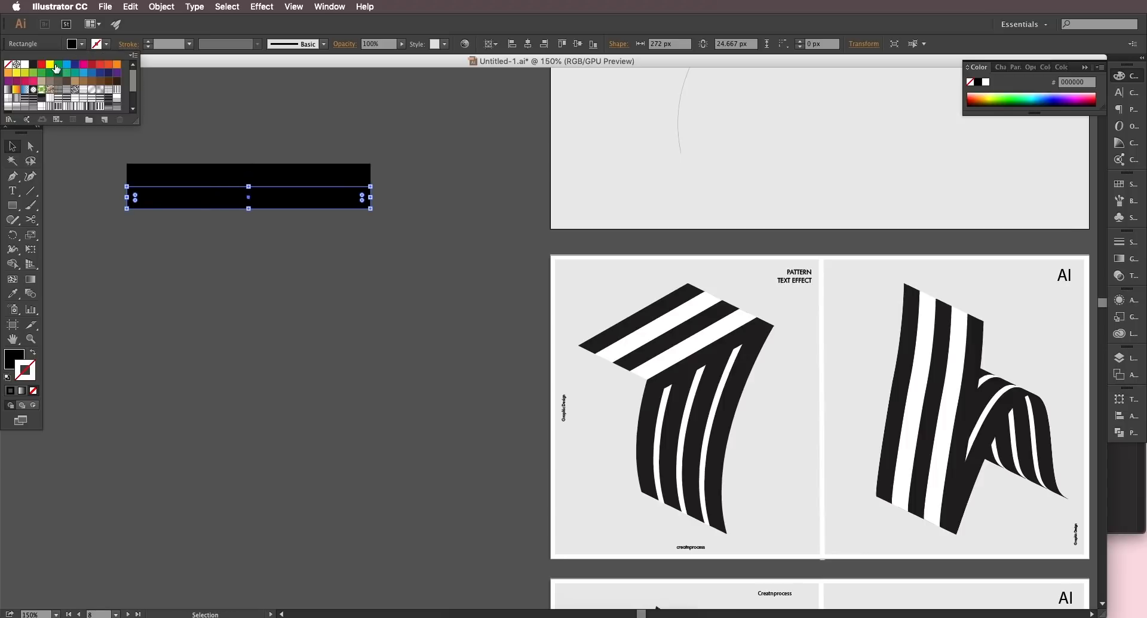
left_click(25, 64)
Step: Repeat the black and white bar pair twice below the original, then delete the lowest white bar
key("super+a")
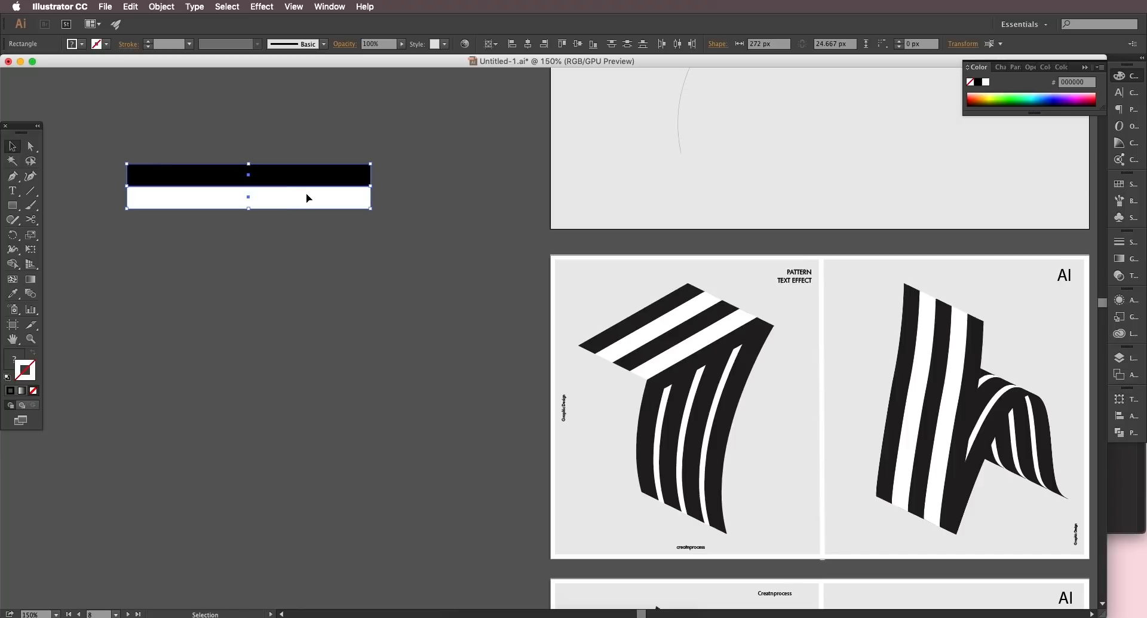
key("space")
left_click_drag(329, 204, 333, 250)
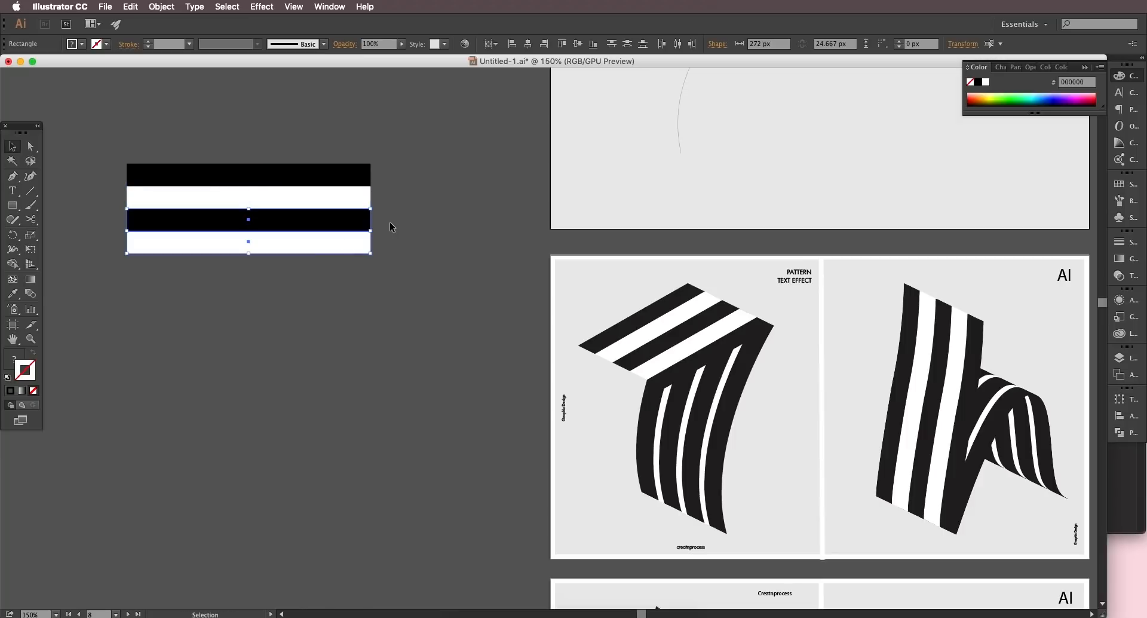
key("ctrl+d")
left_click(406, 301)
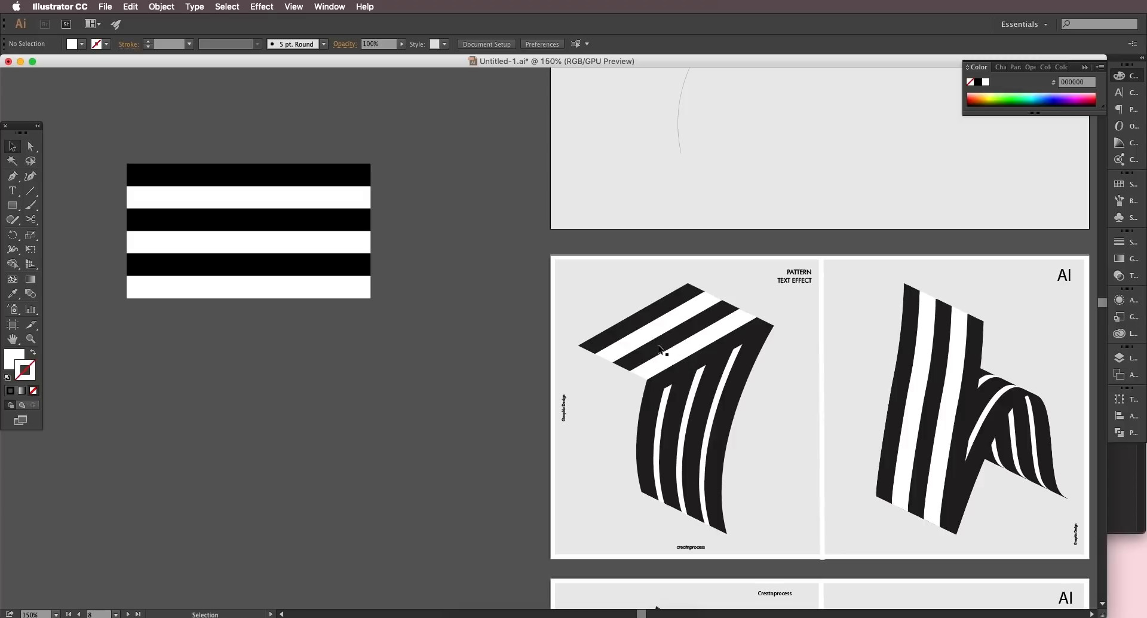
left_click(358, 284)
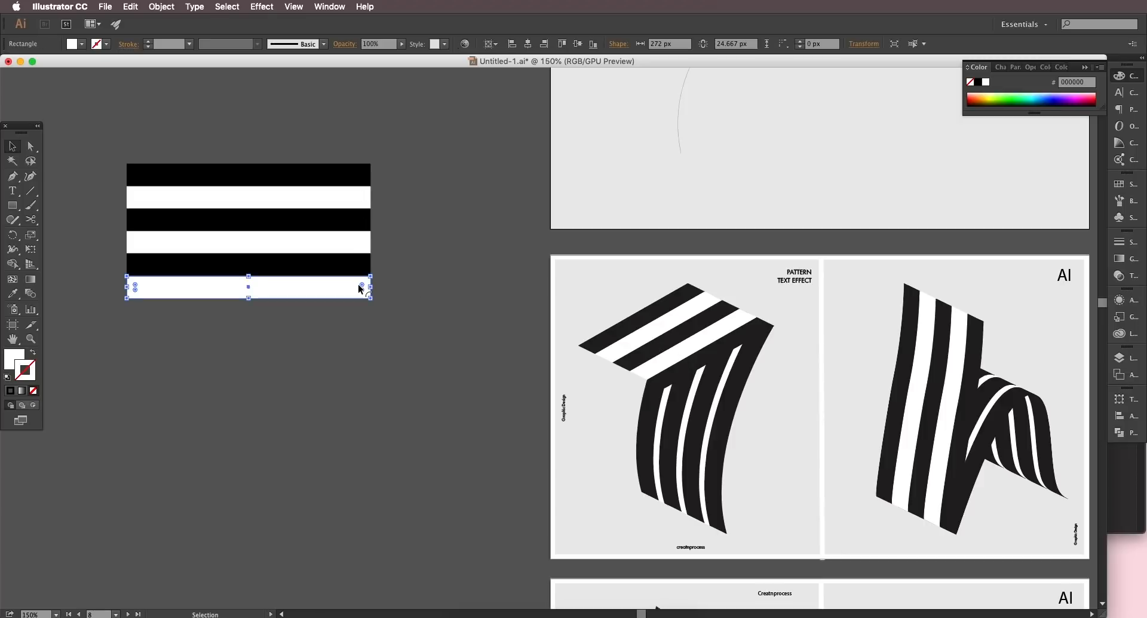
key("Delete")
Step: Select all five bars and place a copy of the stripe set below the original
key("ctrl+a")
key("space")
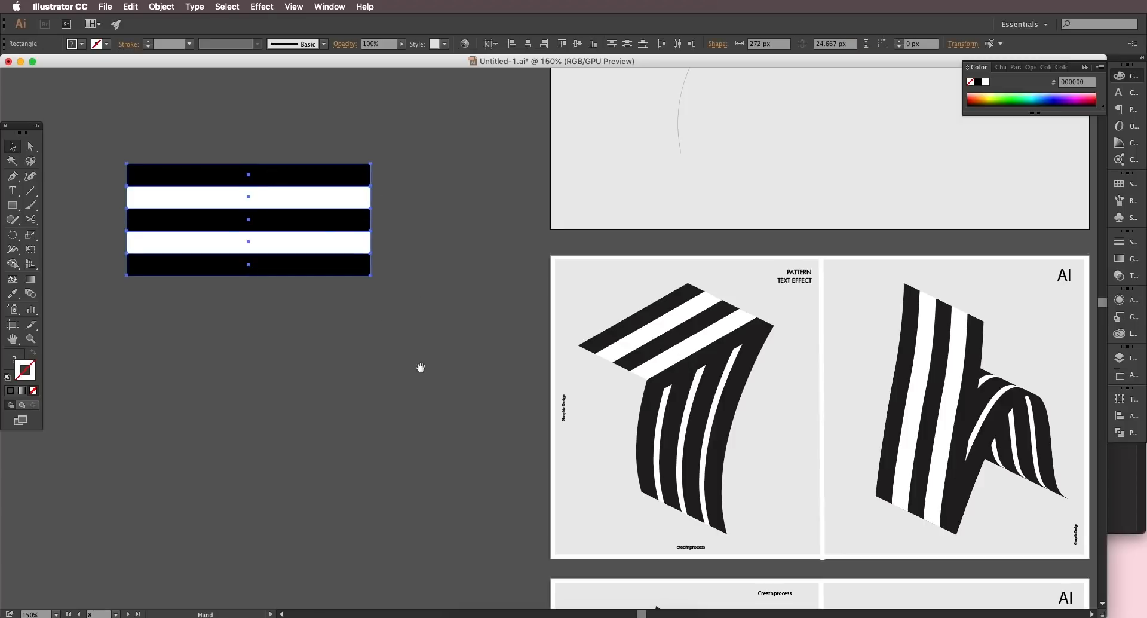
left_click_drag(420, 367, 393, 355)
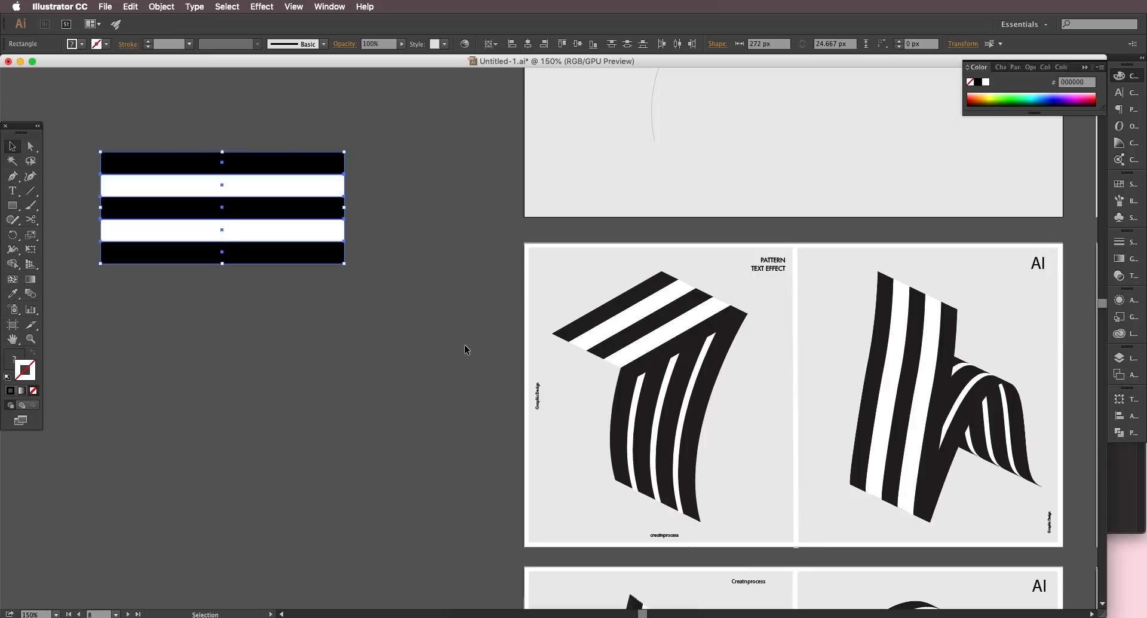
left_click(382, 276)
left_click_drag(266, 177, 381, 259)
left_click(400, 274)
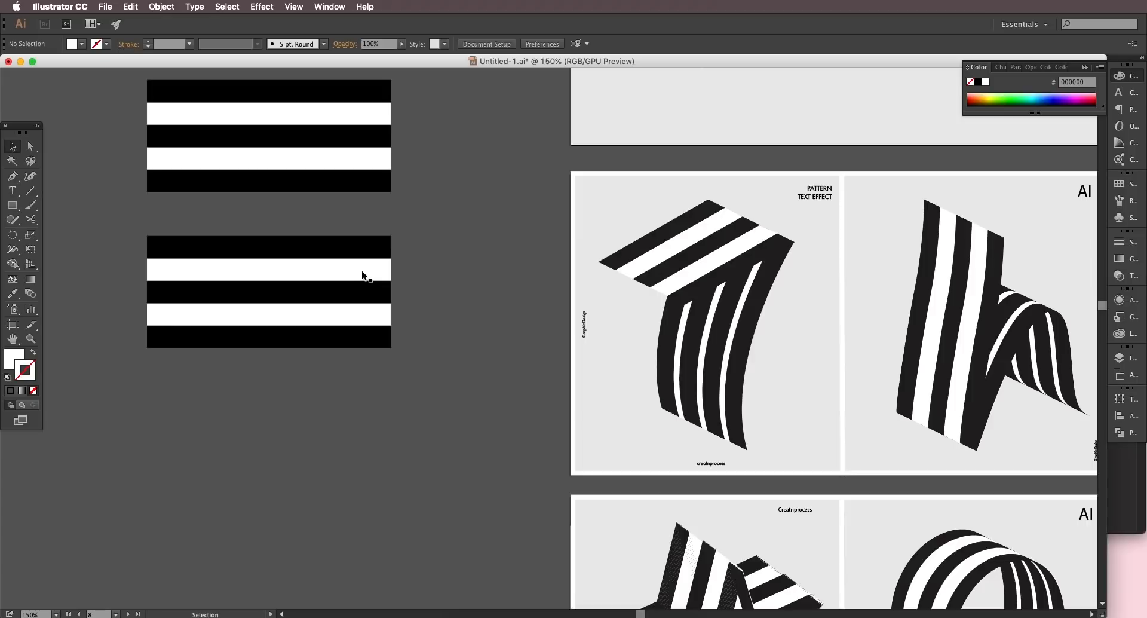
Step: Move the lower set's middle black bar up to narrow the white stripe above it, then place a copy of that bar below it
left_click(319, 294)
left_click_drag(316, 297, 316, 282)
left_click(440, 286)
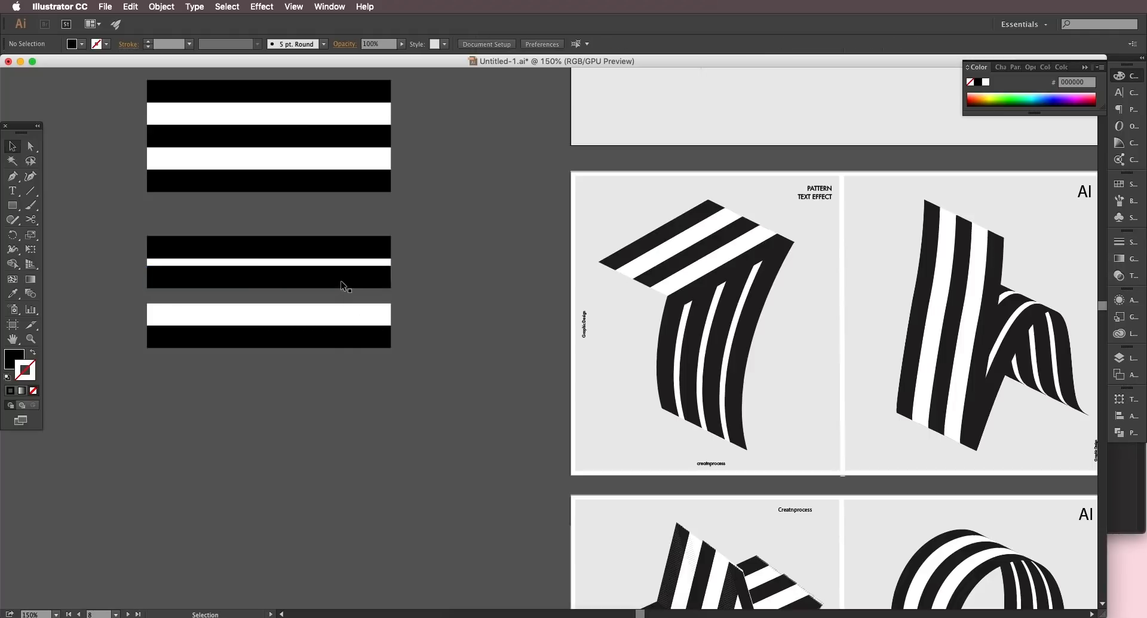
left_click_drag(340, 281, 350, 318)
left_click(408, 303)
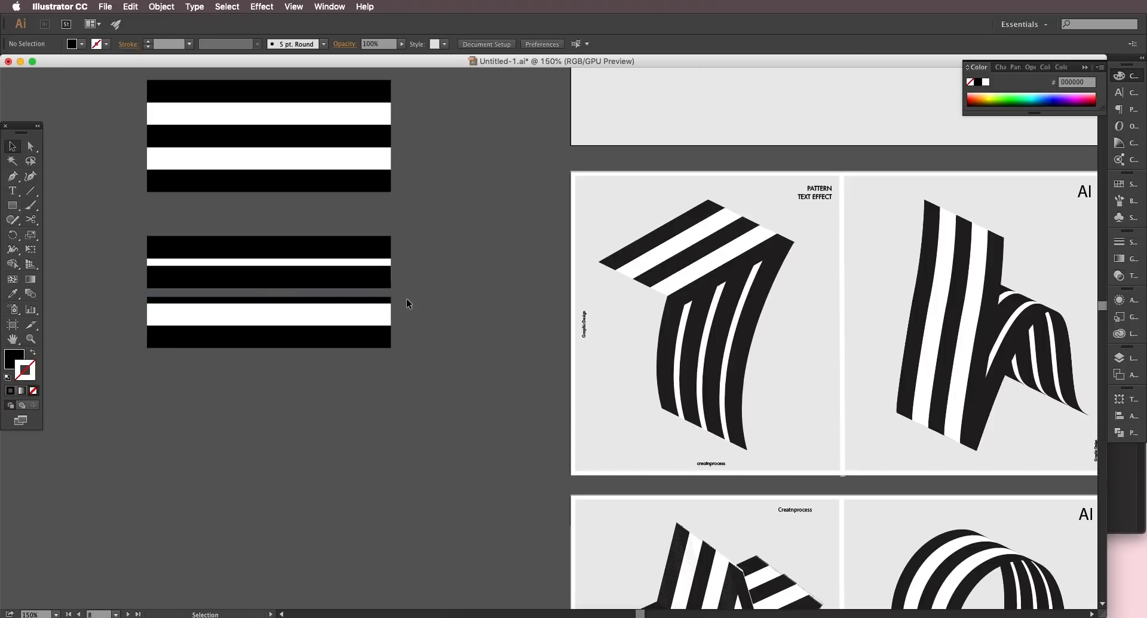
Step: Delete the lower wide white bar and extend the remaining white bar down behind the black bars to fill the gaps
left_click(379, 317)
key("Delete")
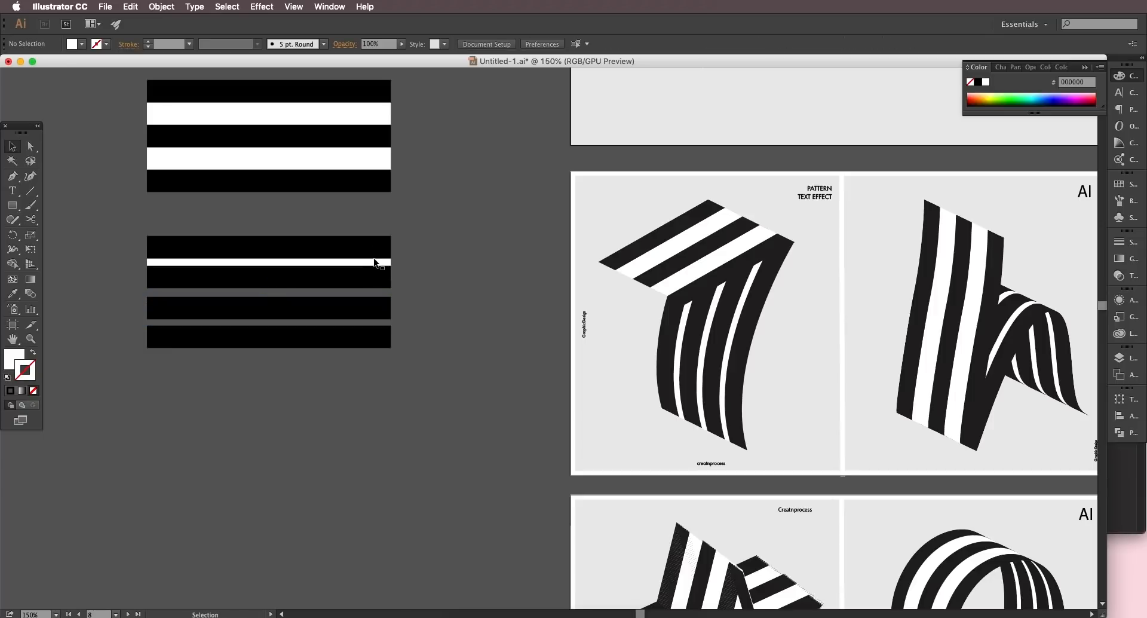
left_click(375, 263)
left_click_drag(268, 266, 281, 332)
left_click(420, 314)
left_click_drag(420, 314, 427, 305)
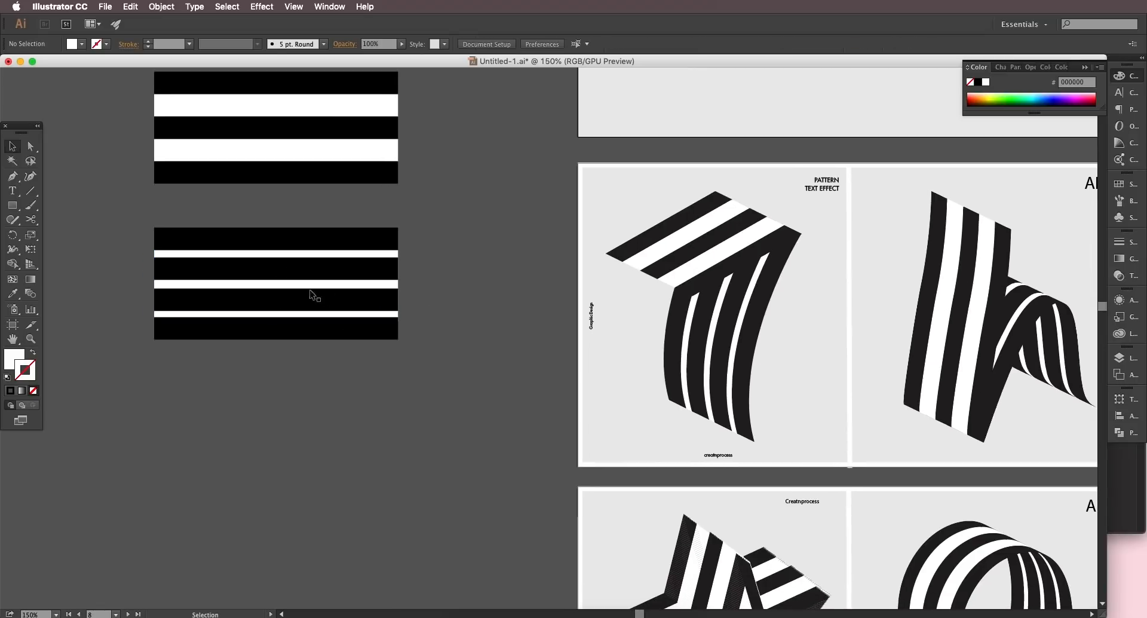
Step: Nudge the third black bar of the lower set down to even out the thin white stripes
scroll(311, 292, "up", 1)
left_click_drag(311, 296, 442, 311)
scroll(399, 254, "up", 1)
left_click(608, 250)
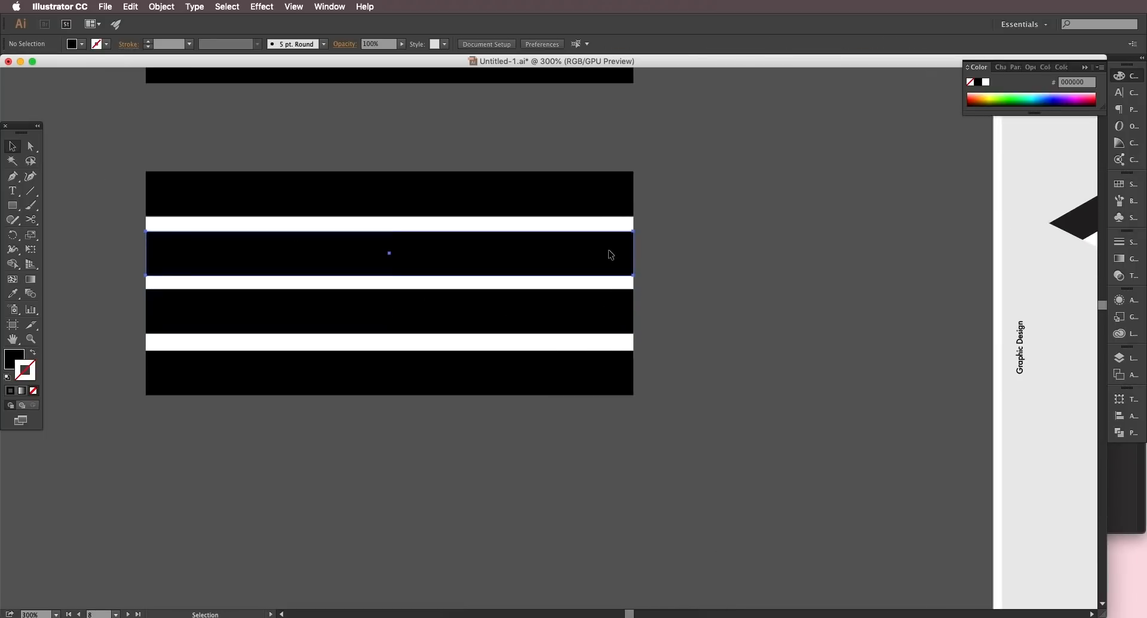
left_click(593, 299)
key("Down")
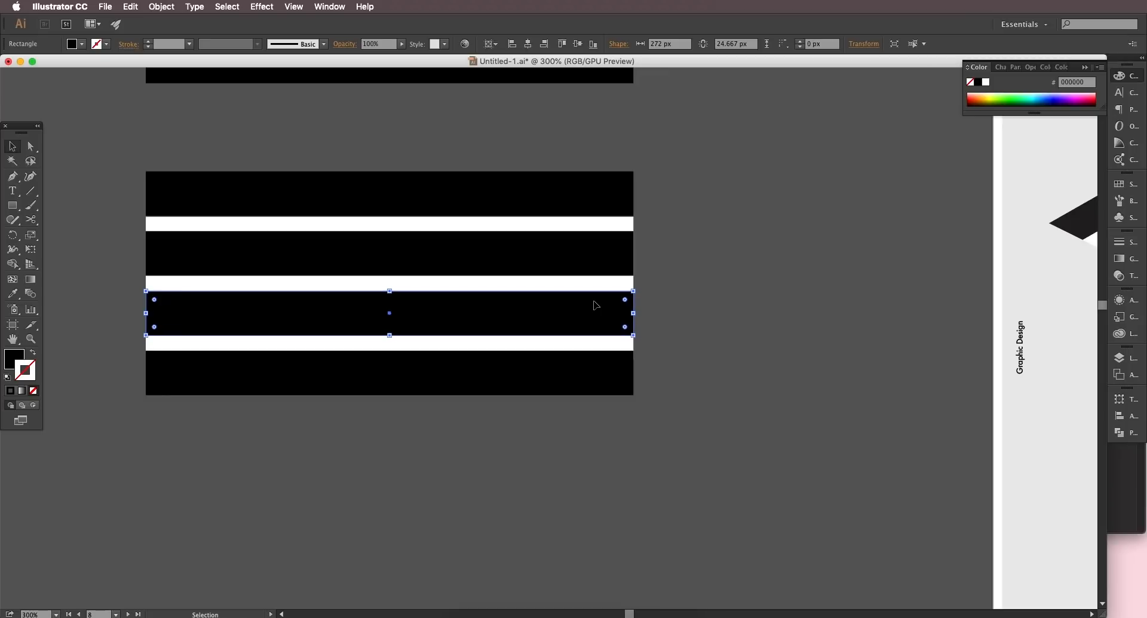
left_click(602, 257)
left_click(617, 283)
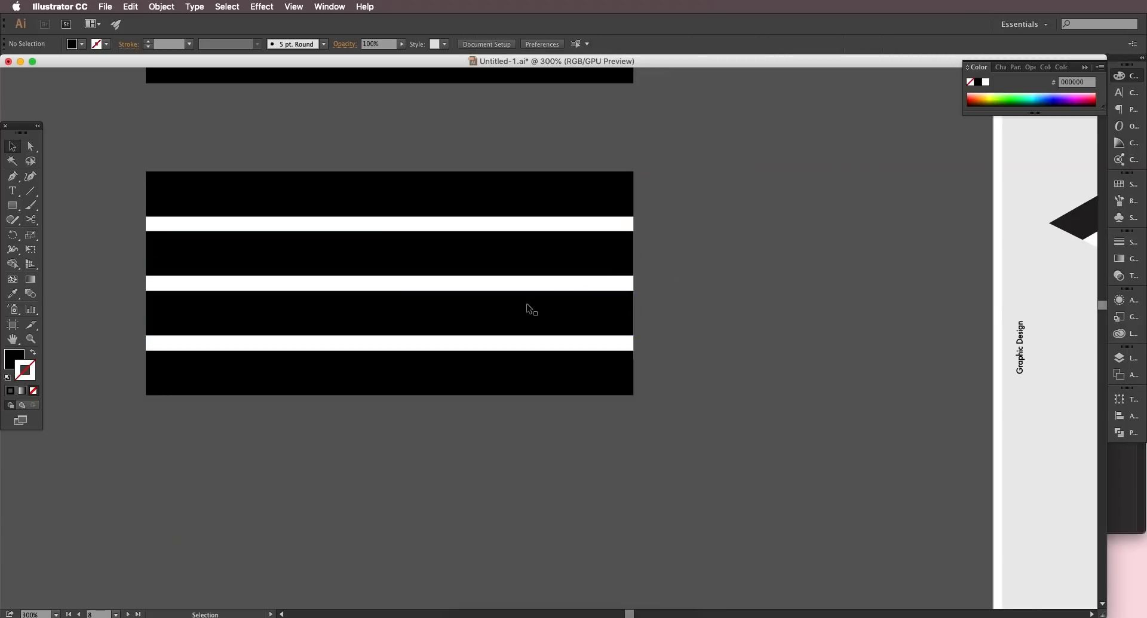
Step: Save the upper set of wide black-and-white stripes as a dynamic movie clip symbol with the default options
scroll(532, 309, "down", 4)
scroll(576, 336, "up", 1)
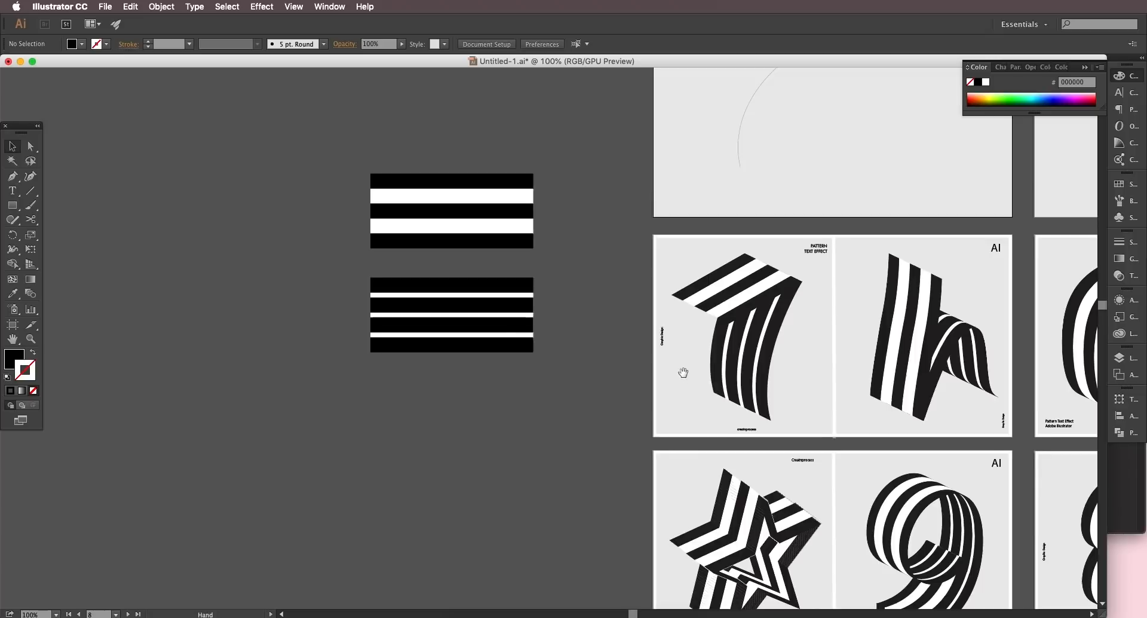
left_click_drag(682, 373, 663, 372)
scroll(425, 239, "right", 5)
scroll(425, 239, "up", 2)
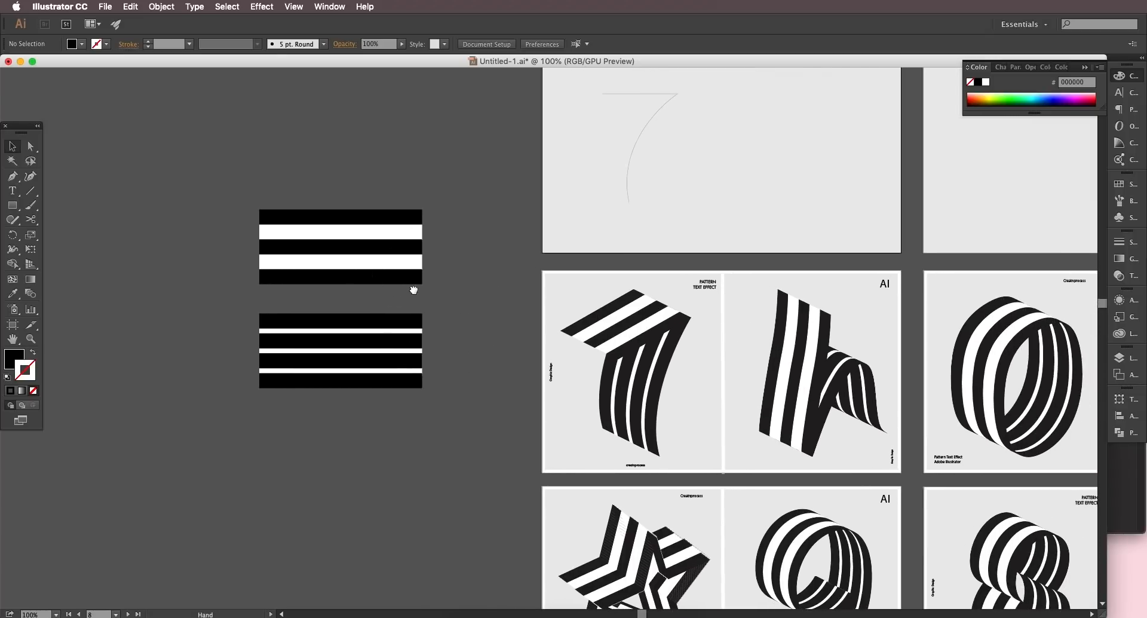
scroll(412, 291, "right", 2)
left_click(1128, 221)
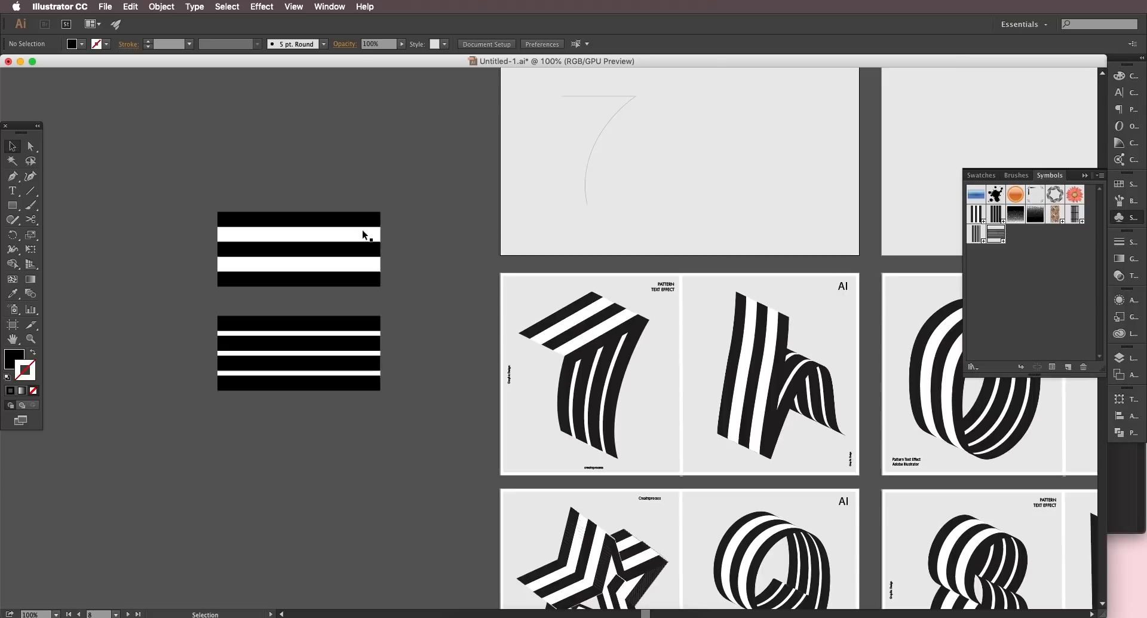
left_click_drag(354, 262, 1021, 303)
left_click(487, 374)
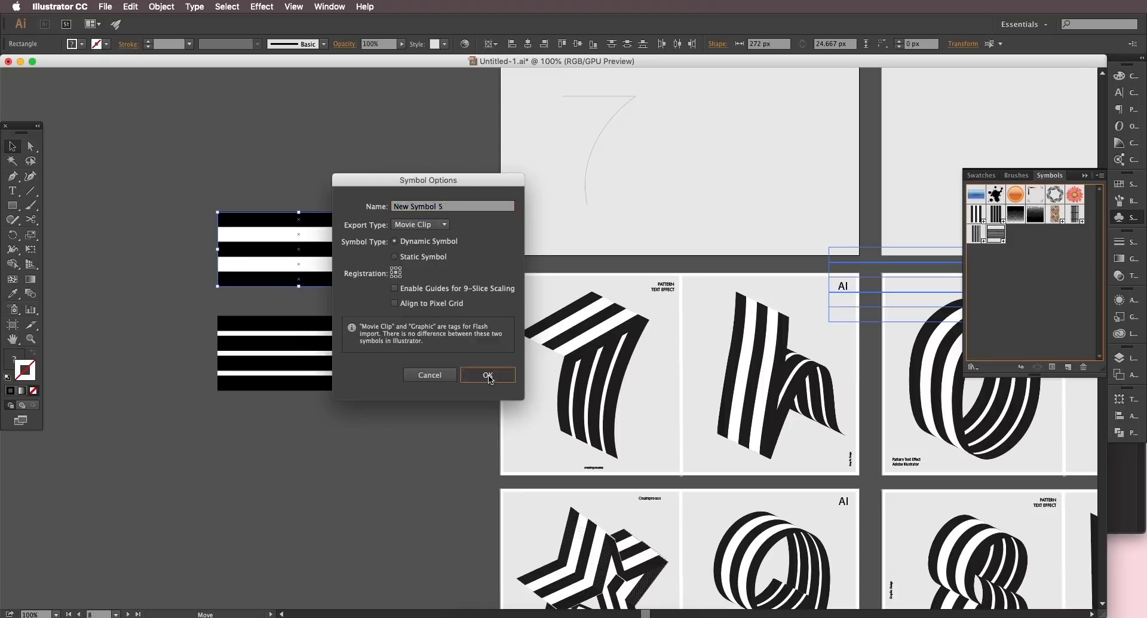
Step: Save the lower set with thin white stripes as a second dynamic symbol, keeping the default options
left_click(313, 330)
left_click_drag(313, 330, 1028, 322)
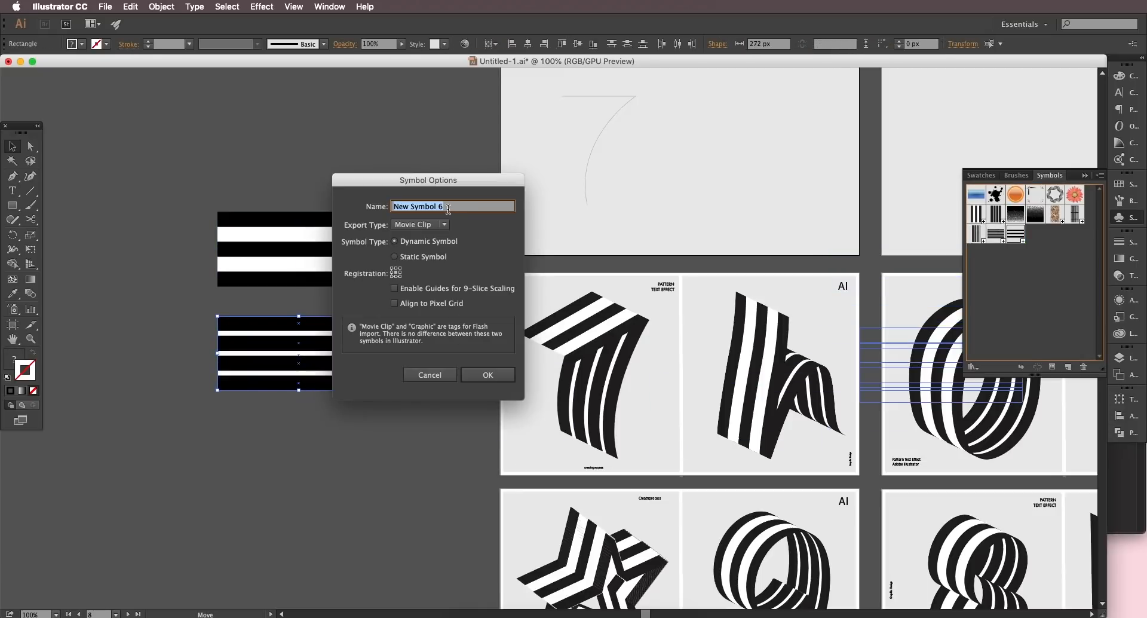
left_click(487, 375)
left_click(443, 430)
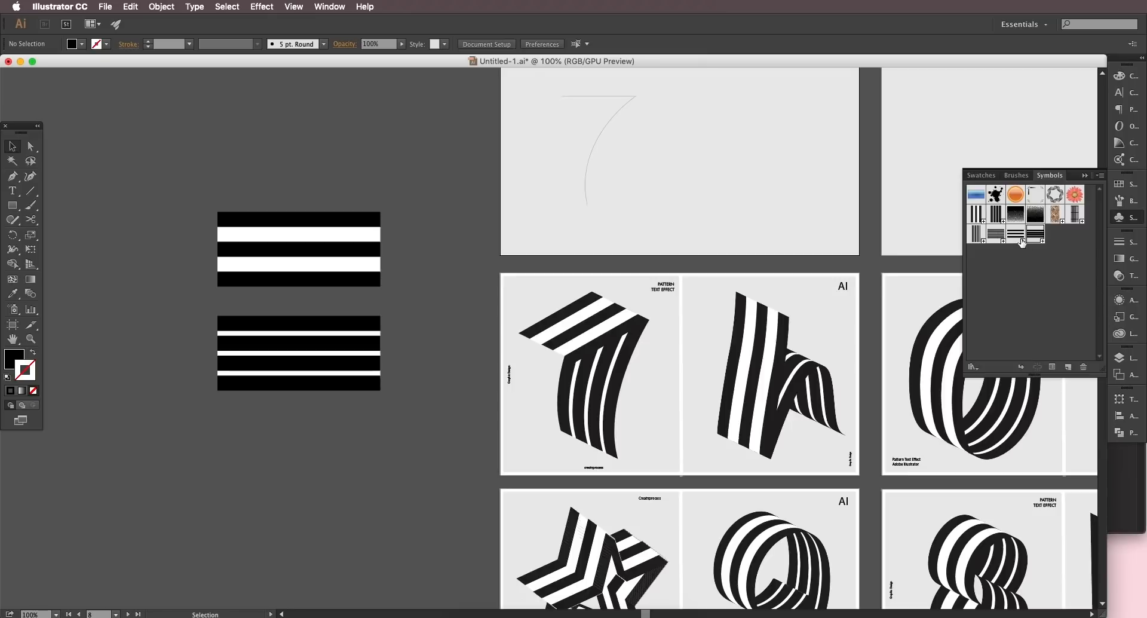
Step: Apply a 3D Extrude & Bevel effect to the 7 path with preview enabled and an extrude depth of 60 pt
left_click_drag(617, 416, 500, 467)
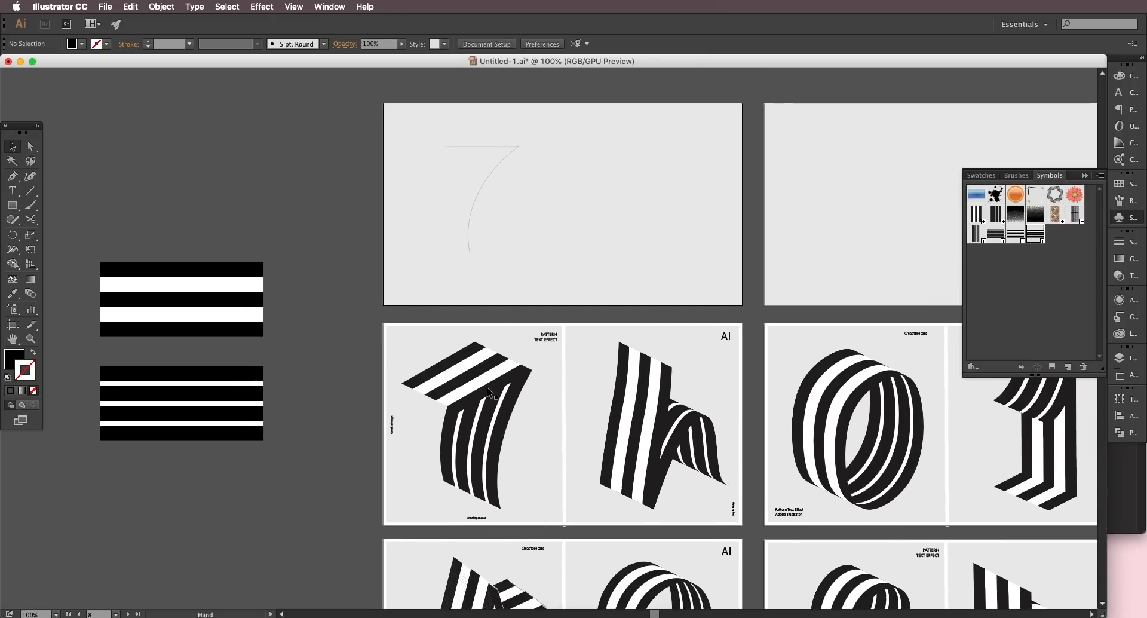
left_click(476, 196)
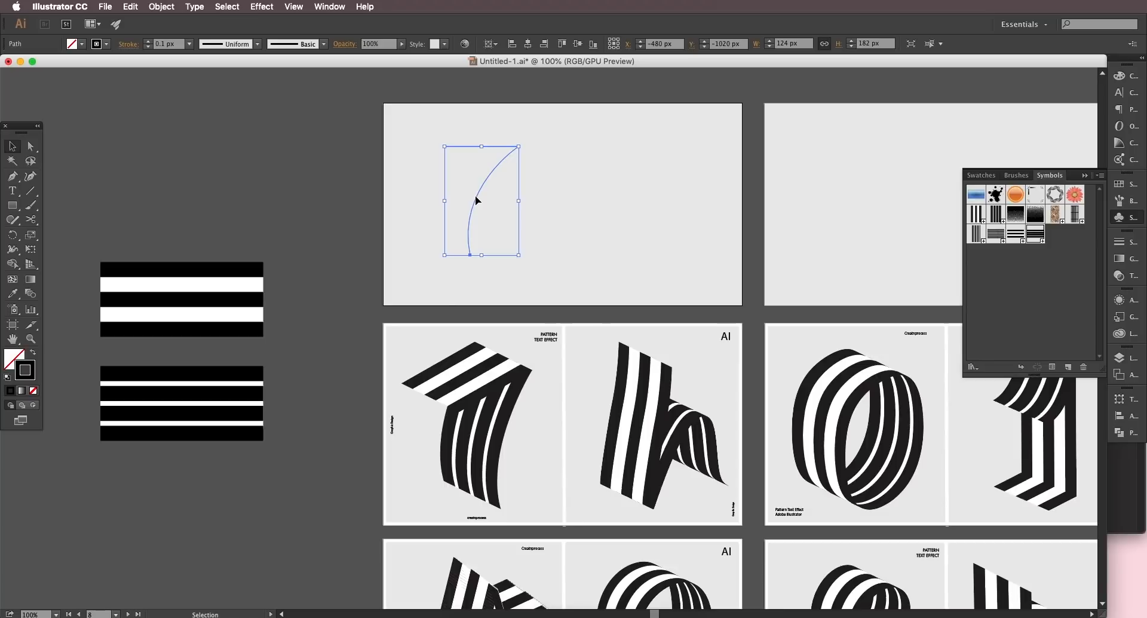
left_click(261, 6)
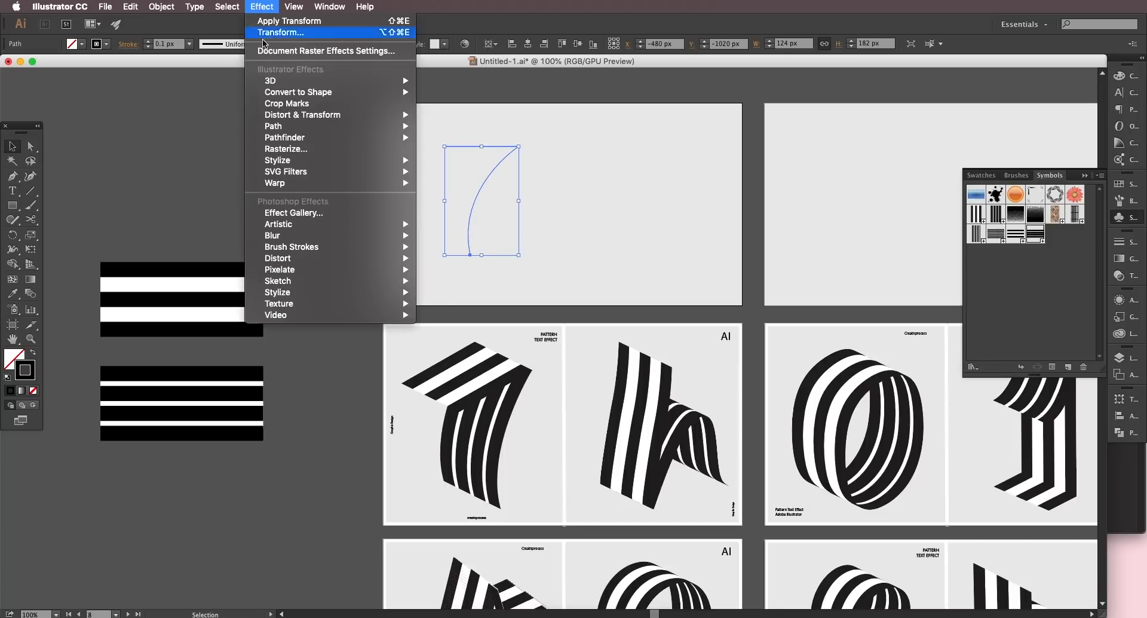
mouse_move(335, 81)
left_click(486, 83)
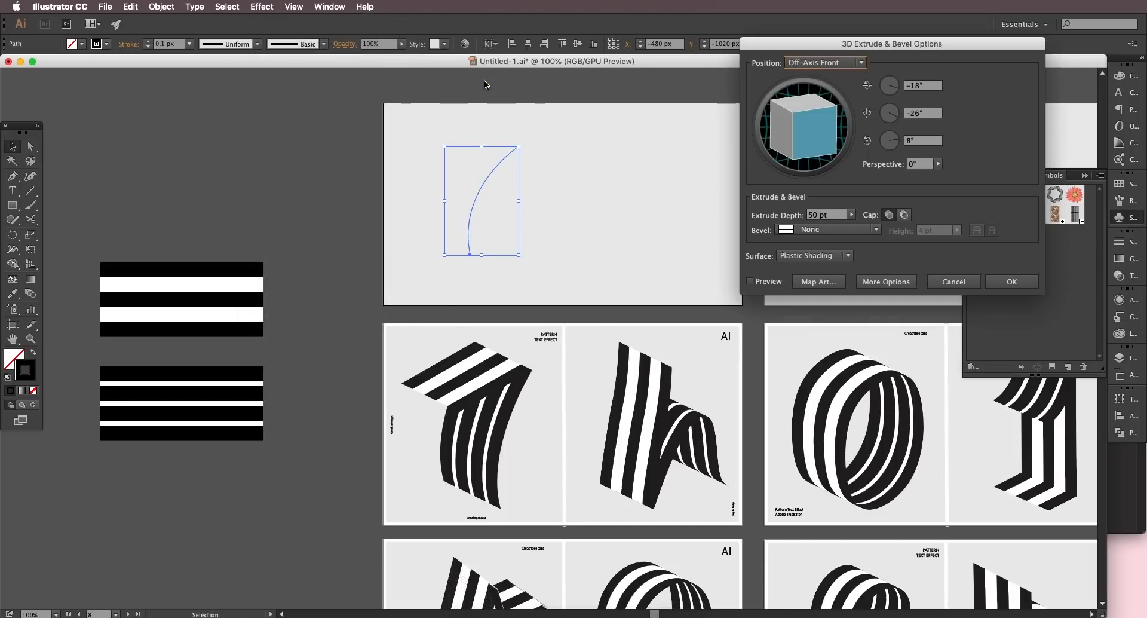
left_click(749, 281)
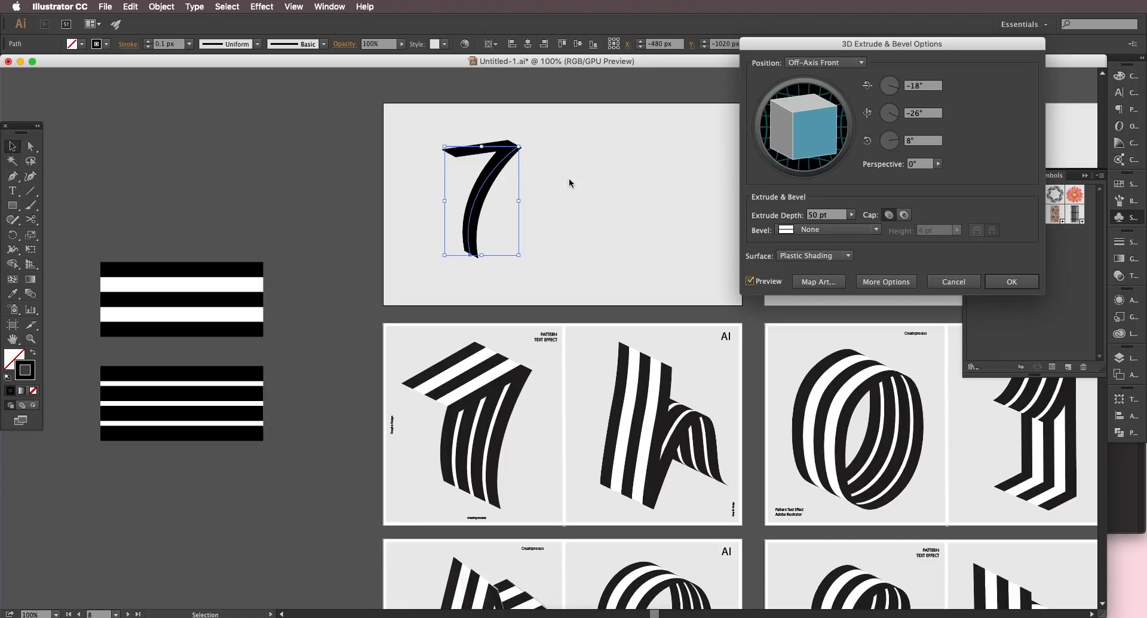
left_click(827, 215)
key("Up")
key("Up")
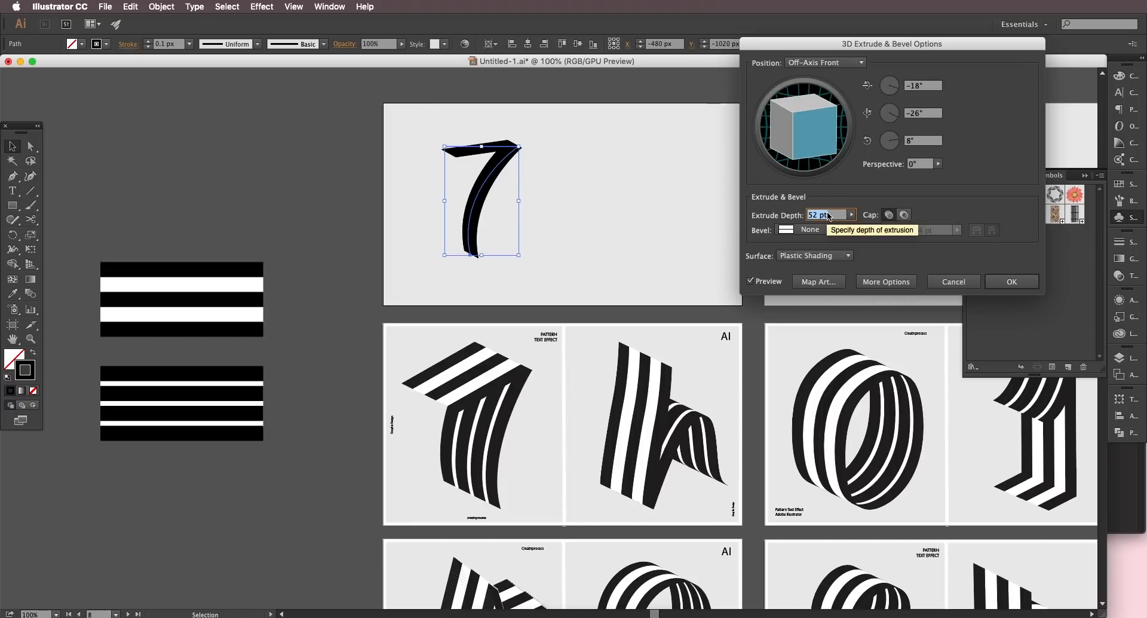
key("Up")
key("Up")
key("Up")
key("Up")
key("Up")
key("Up")
key("Up")
key("Up")
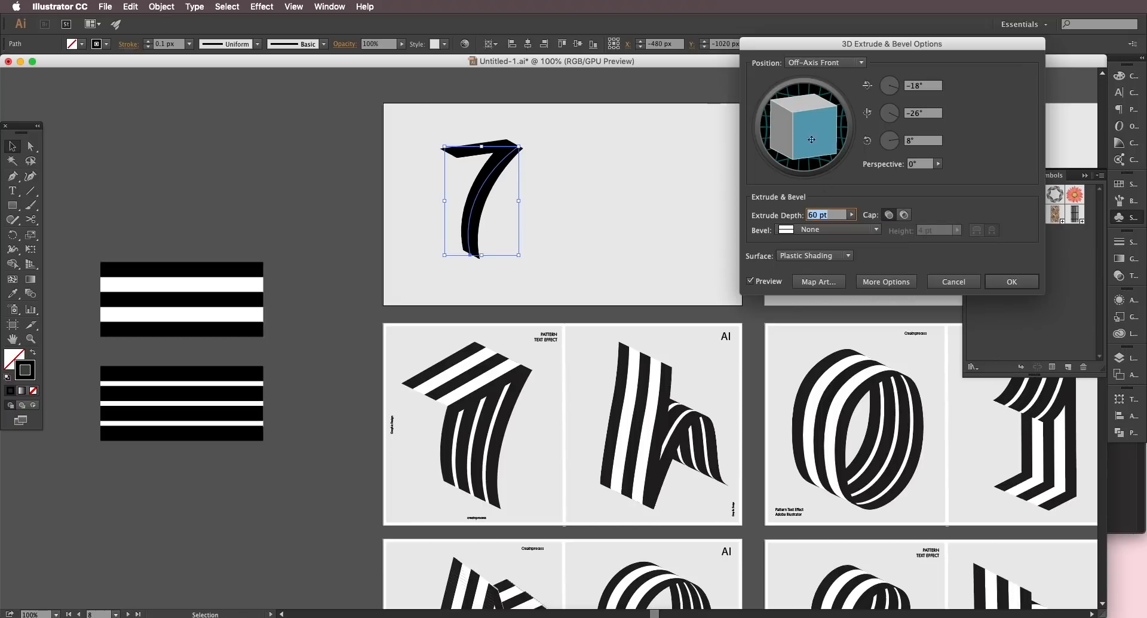
Step: Rotate the extruded 7 to about -46°, -34° and 30°, and increase its extrude depth to 120 pt
left_click_drag(788, 138, 803, 116)
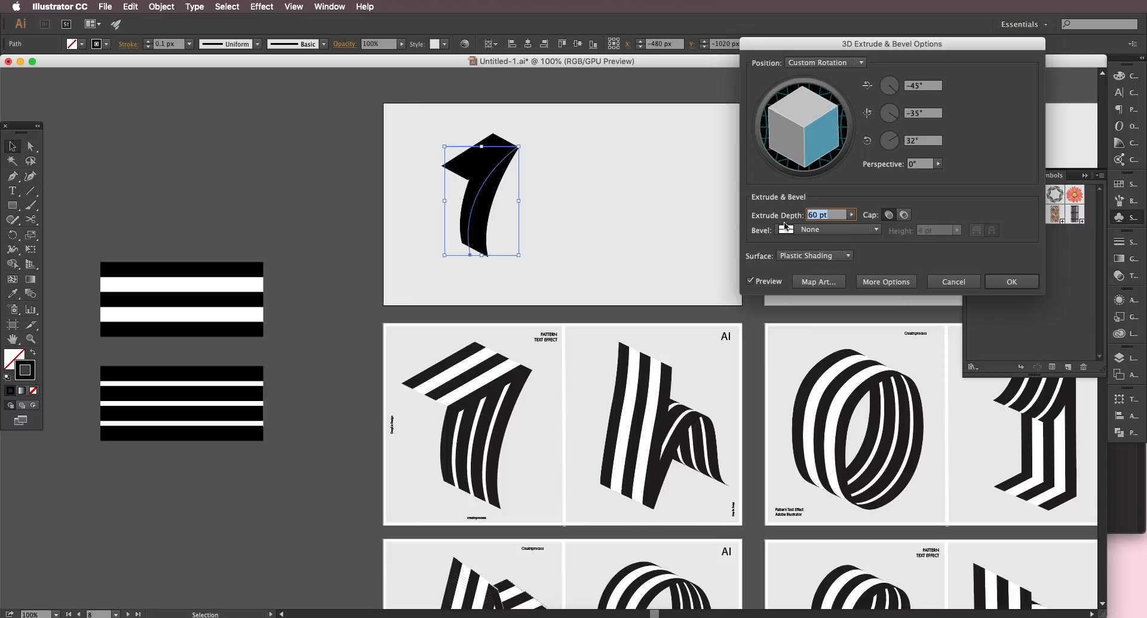
key("shift+Up")
key("shift+Up")
key("shift+Up")
key("shift+Up")
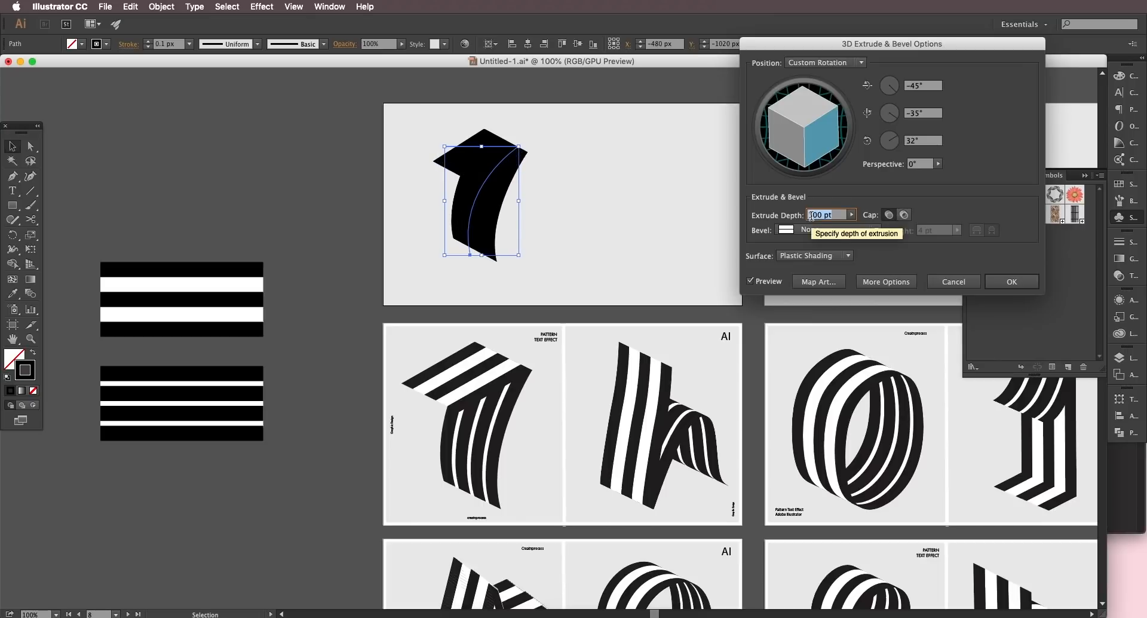
left_click_drag(819, 157, 800, 116)
key("shift+Up")
key("shift+Up")
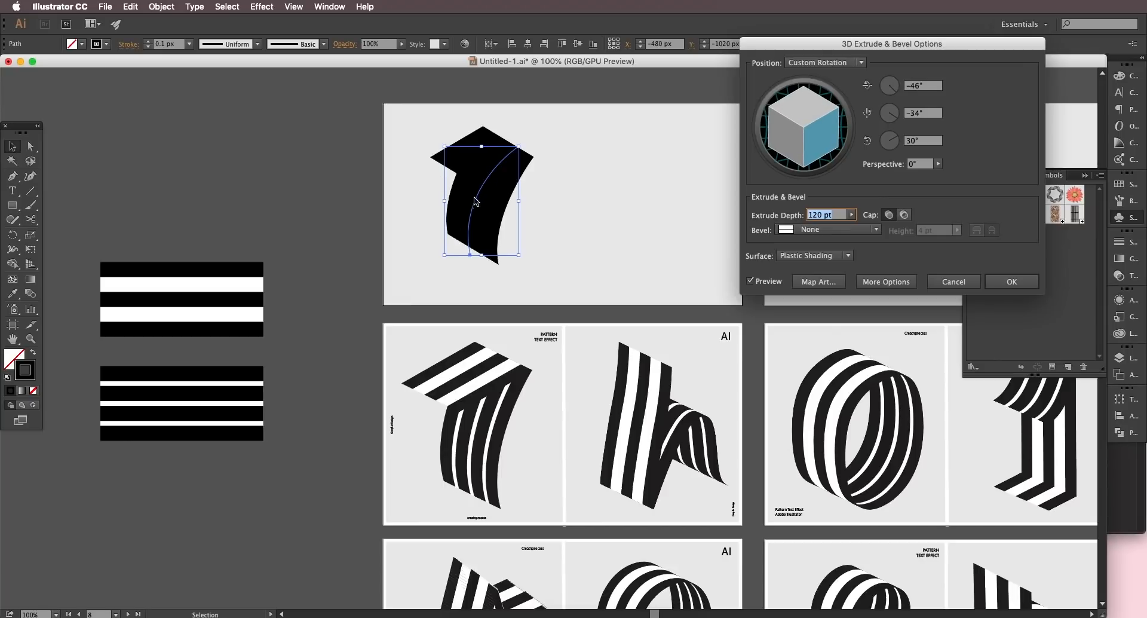
Step: Map New Symbol 6 onto surface 3 of the extruded 7, scaled to fit, with invisible geometry enabled
left_click(834, 285)
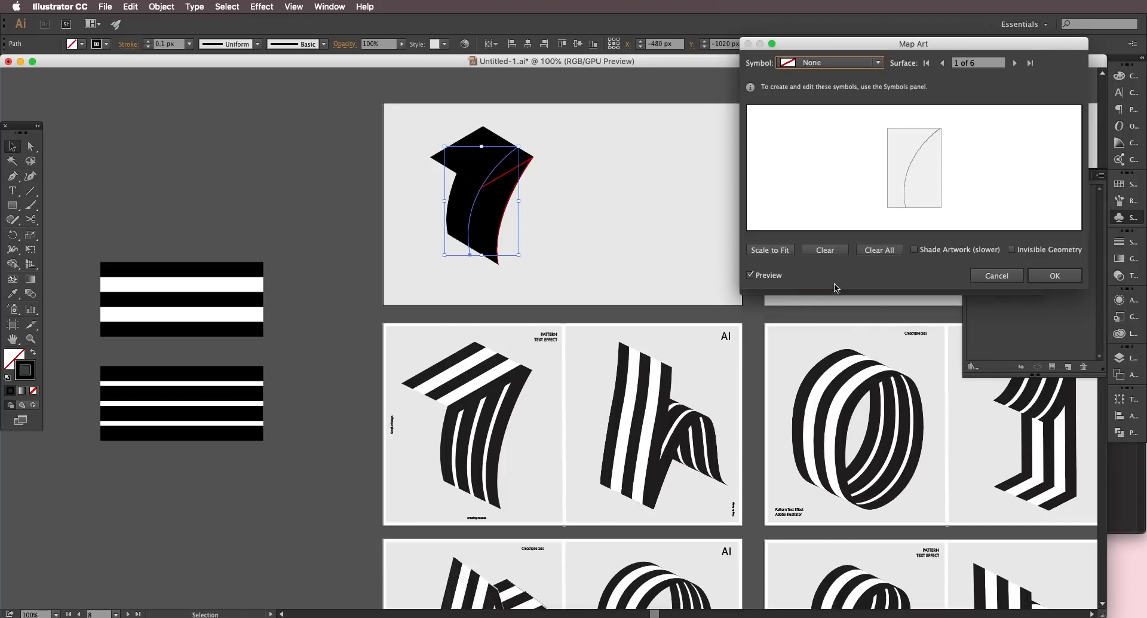
left_click(1014, 62)
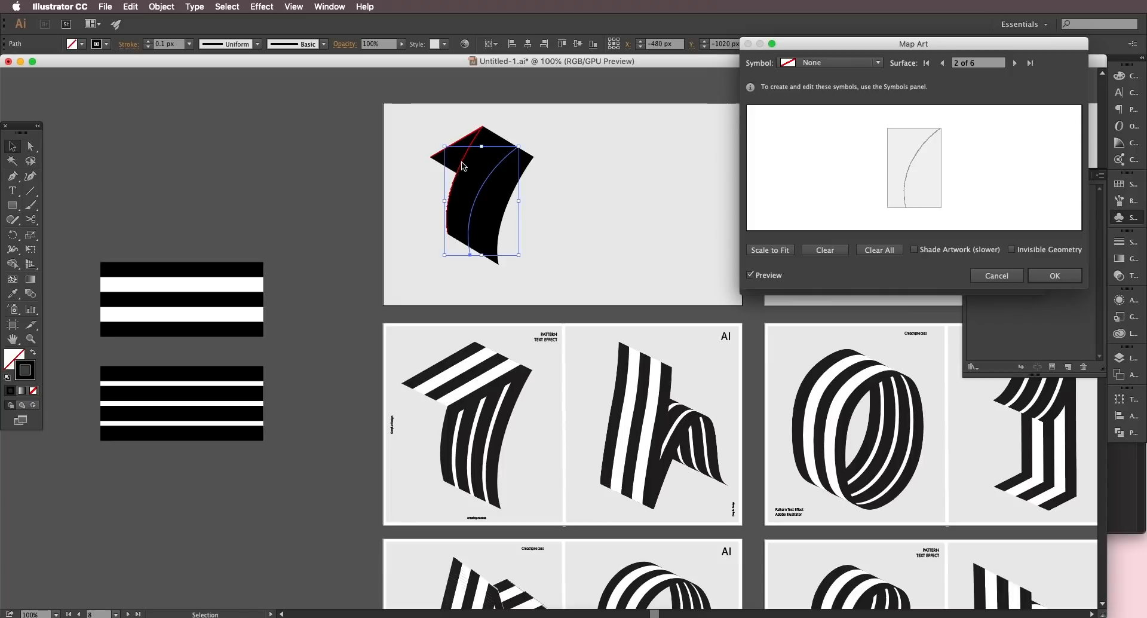
left_click(1014, 63)
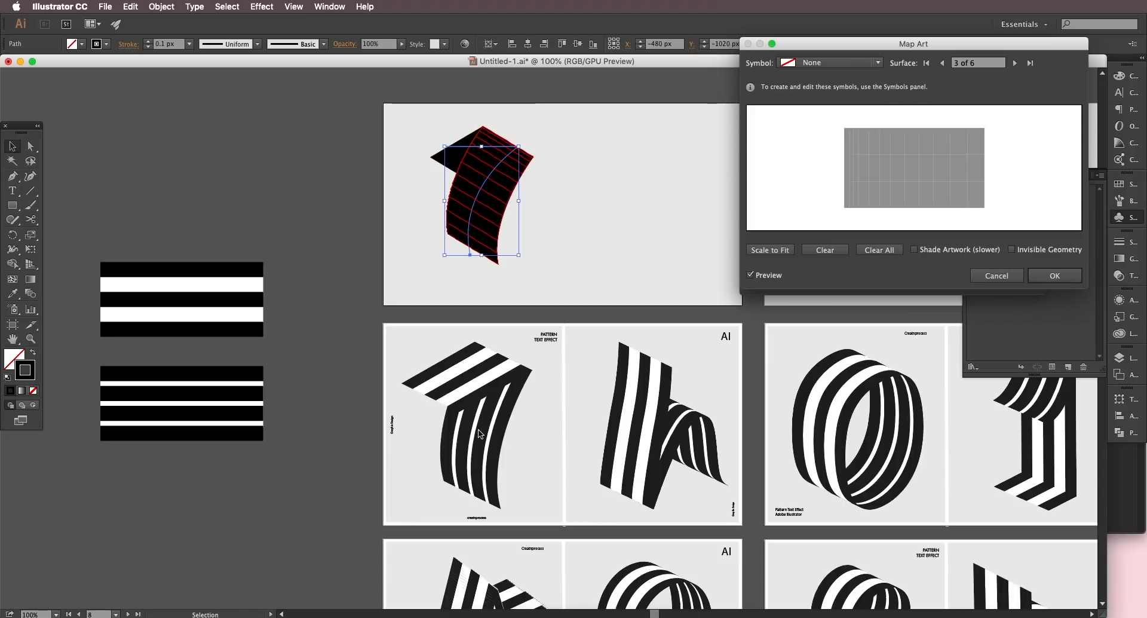
left_click(865, 63)
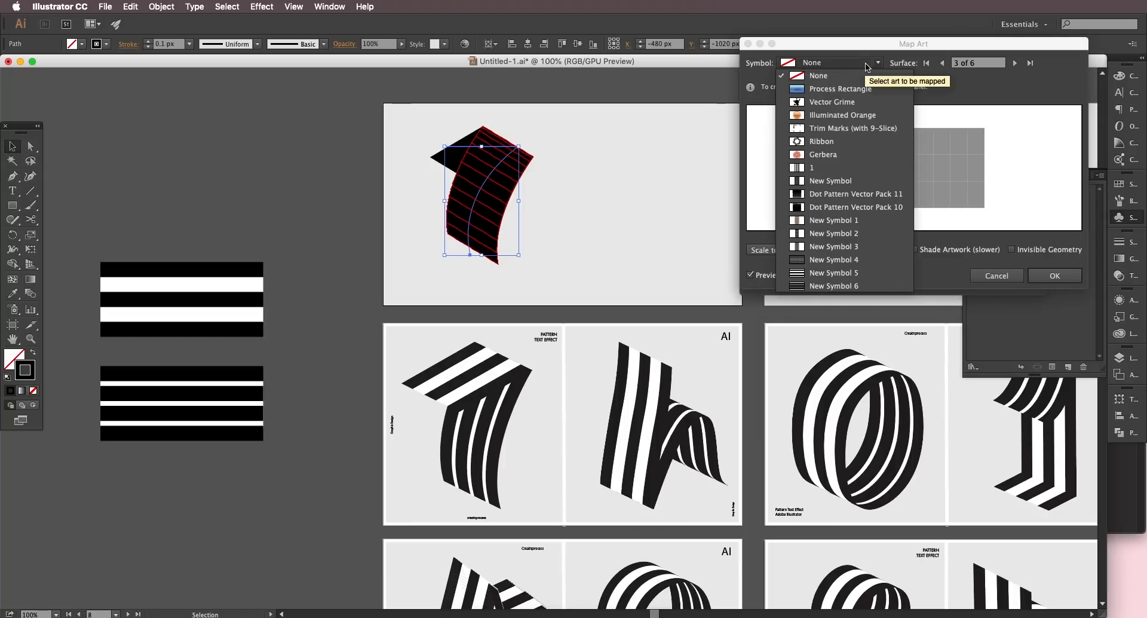
left_click(815, 287)
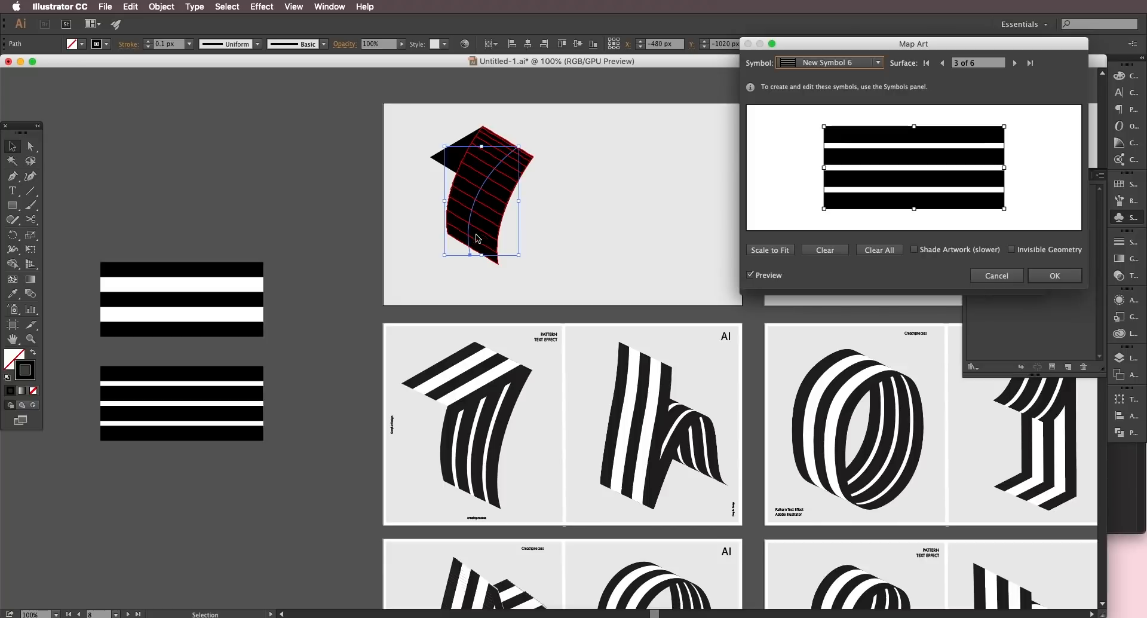
left_click(1012, 250)
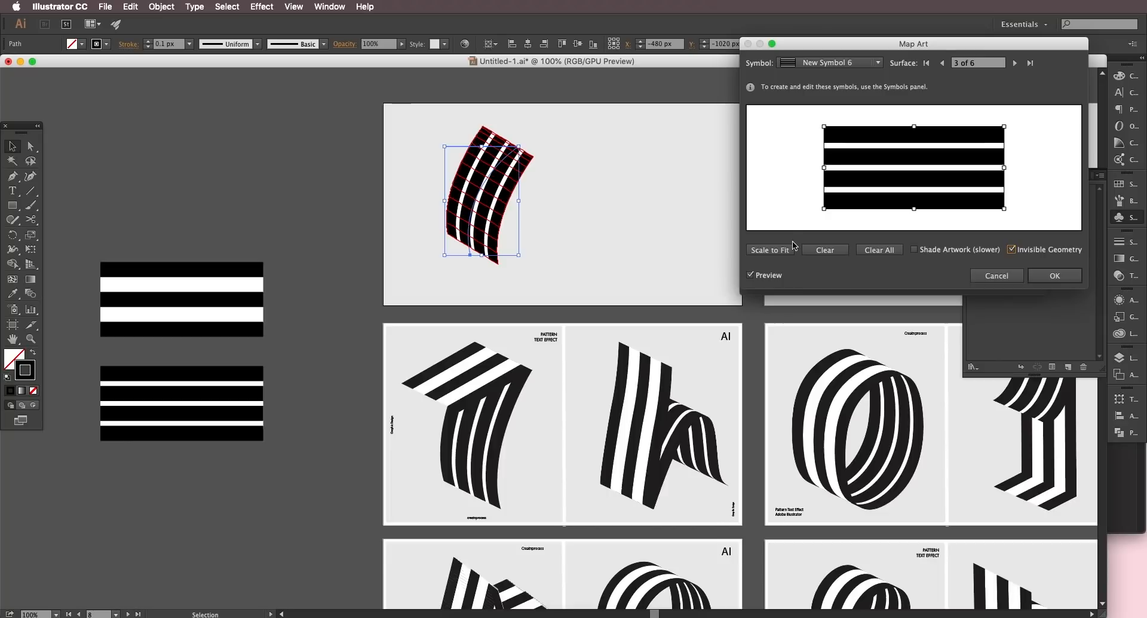
left_click(769, 250)
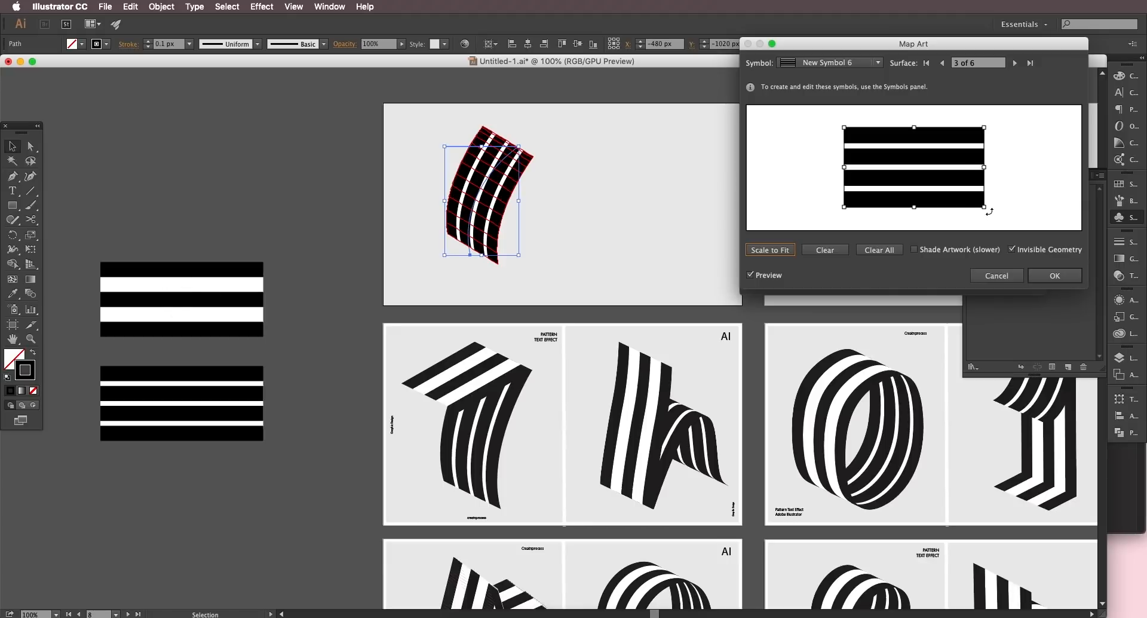
Step: Try New Symbol 2 on surface 3, scaling it to fit, rotating its stripes to horizontal and widening it across the surface
left_click(846, 62)
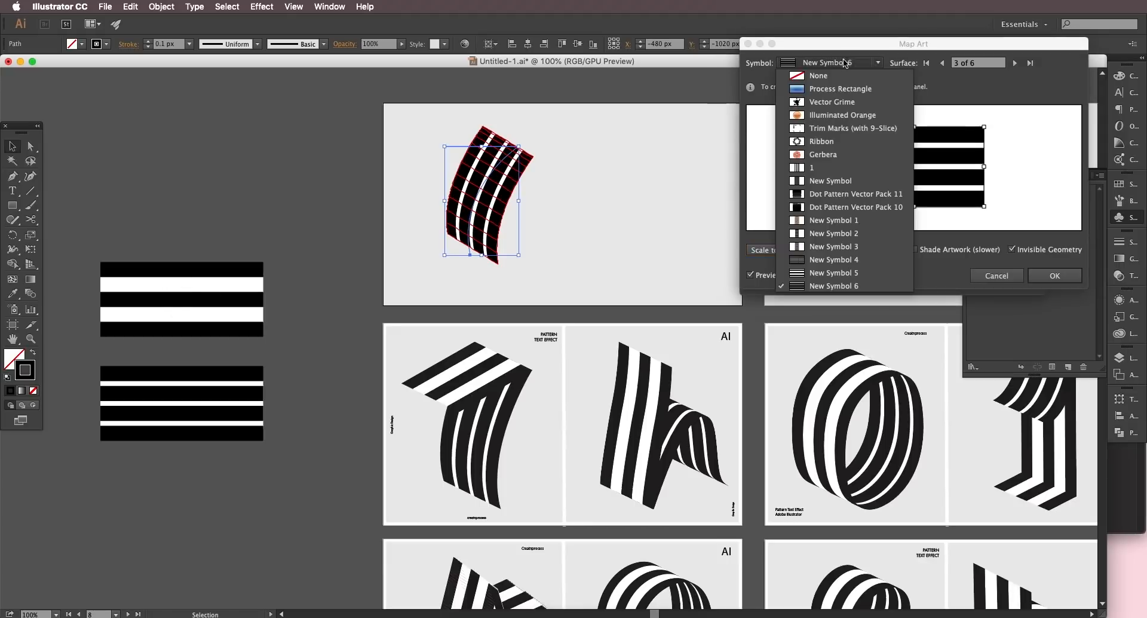
left_click(815, 237)
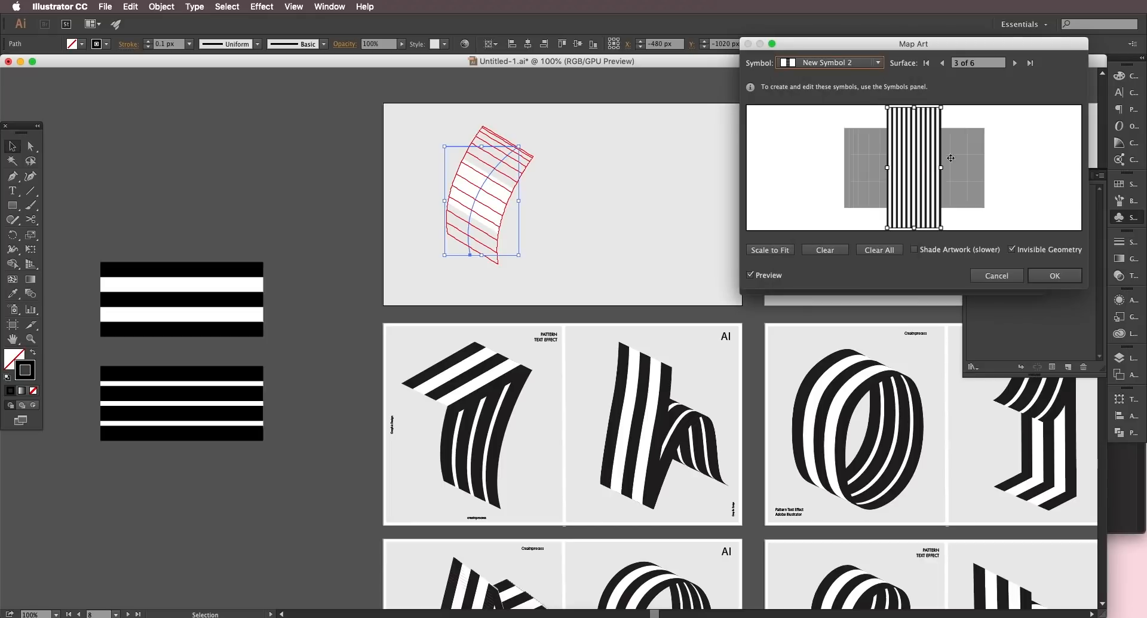
left_click(769, 250)
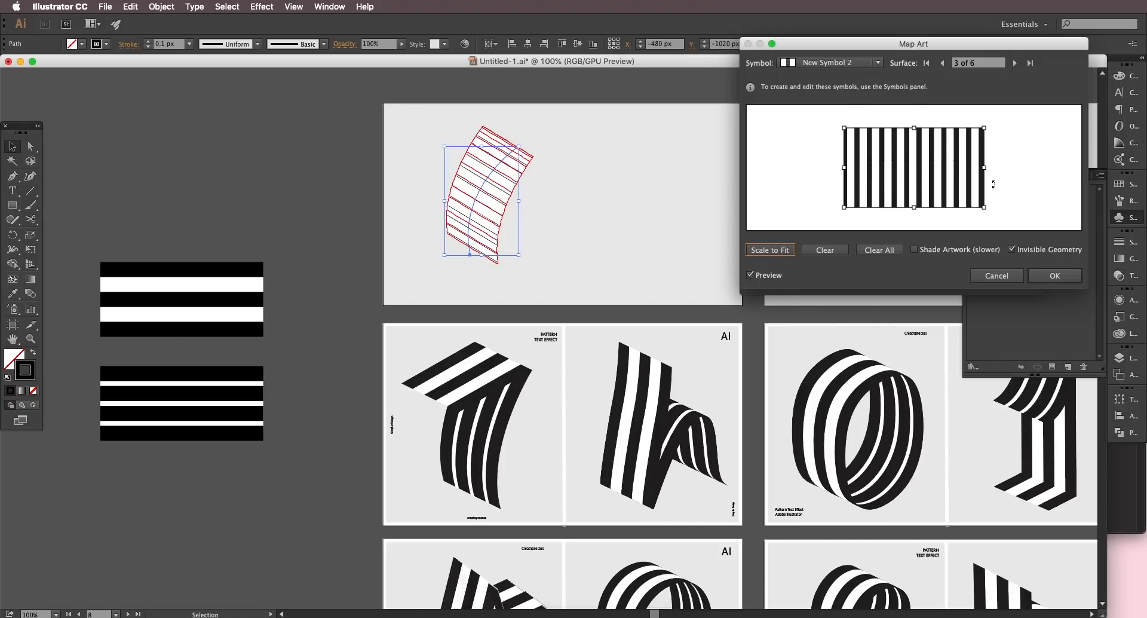
left_click_drag(987, 171, 911, 209)
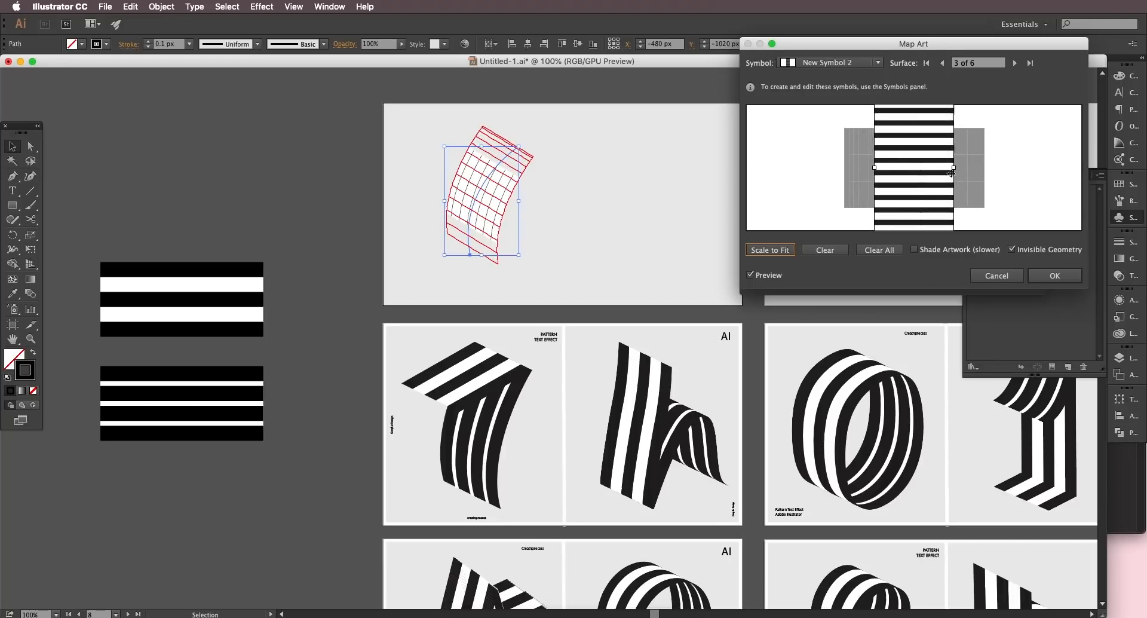
left_click_drag(954, 169, 993, 171)
left_click_drag(874, 170, 850, 170)
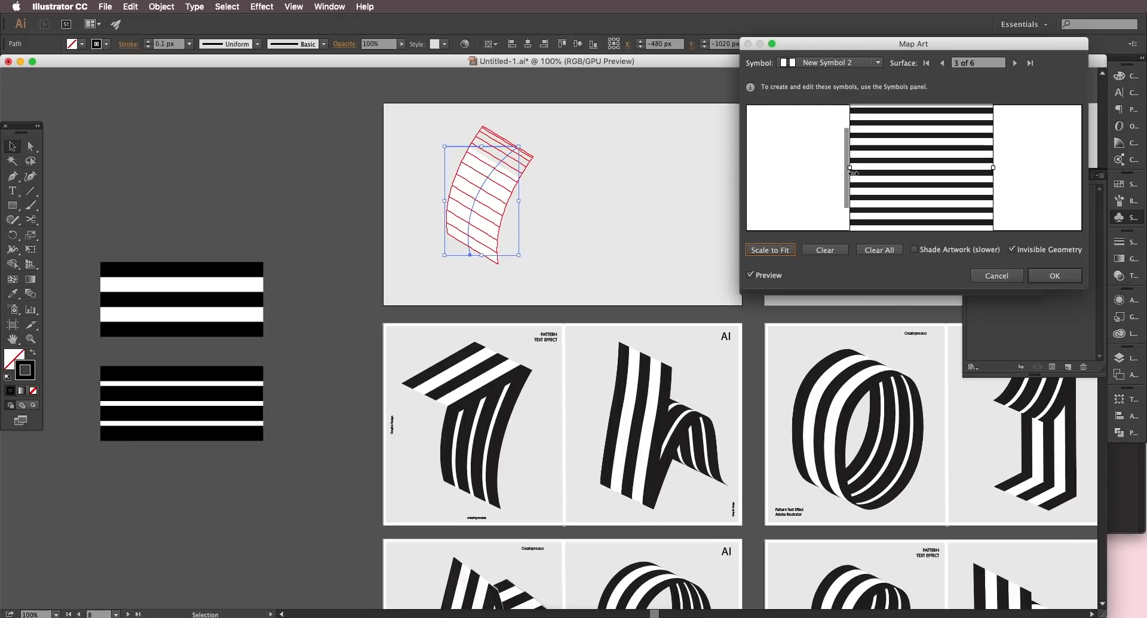
Step: Switch surface 3 back to New Symbol 6 and scale the artwork to fit
left_click(864, 66)
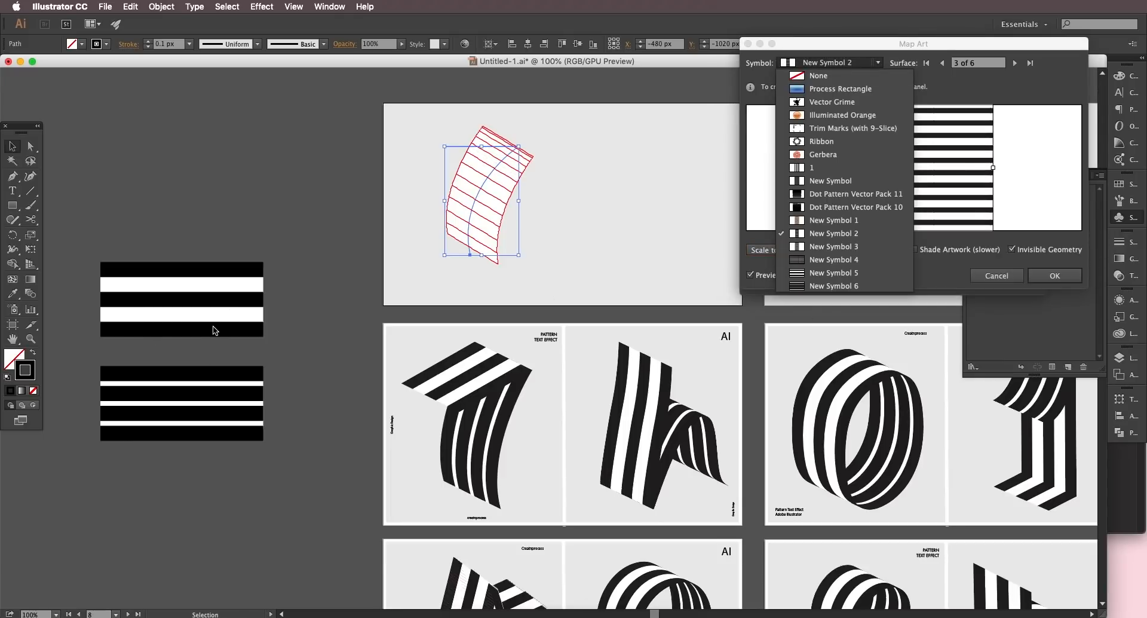
left_click(878, 286)
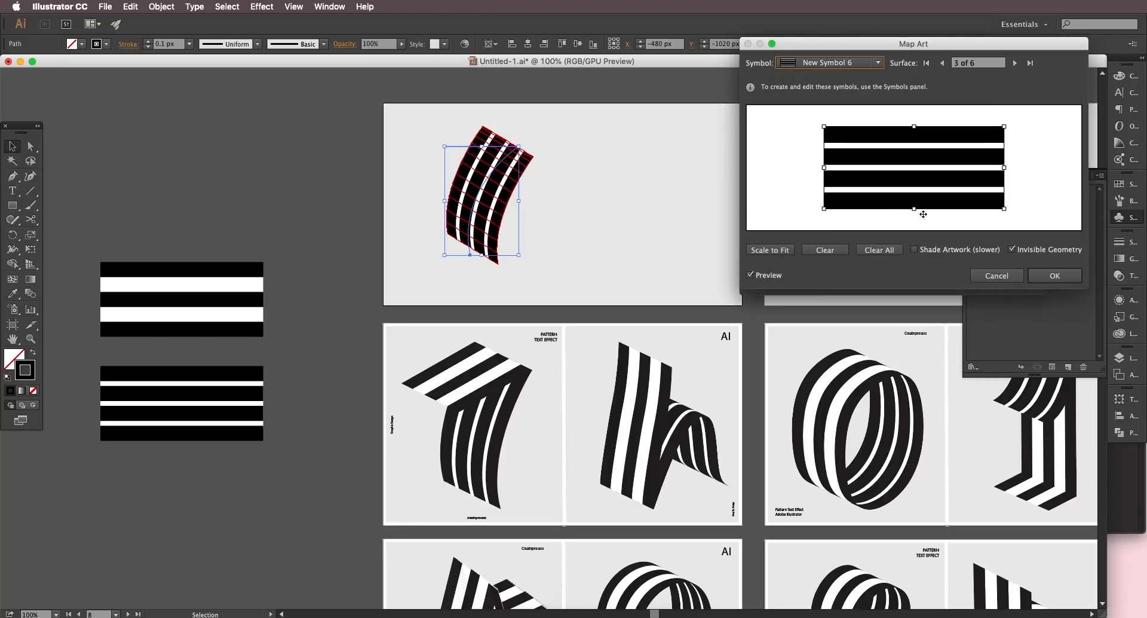
left_click(778, 251)
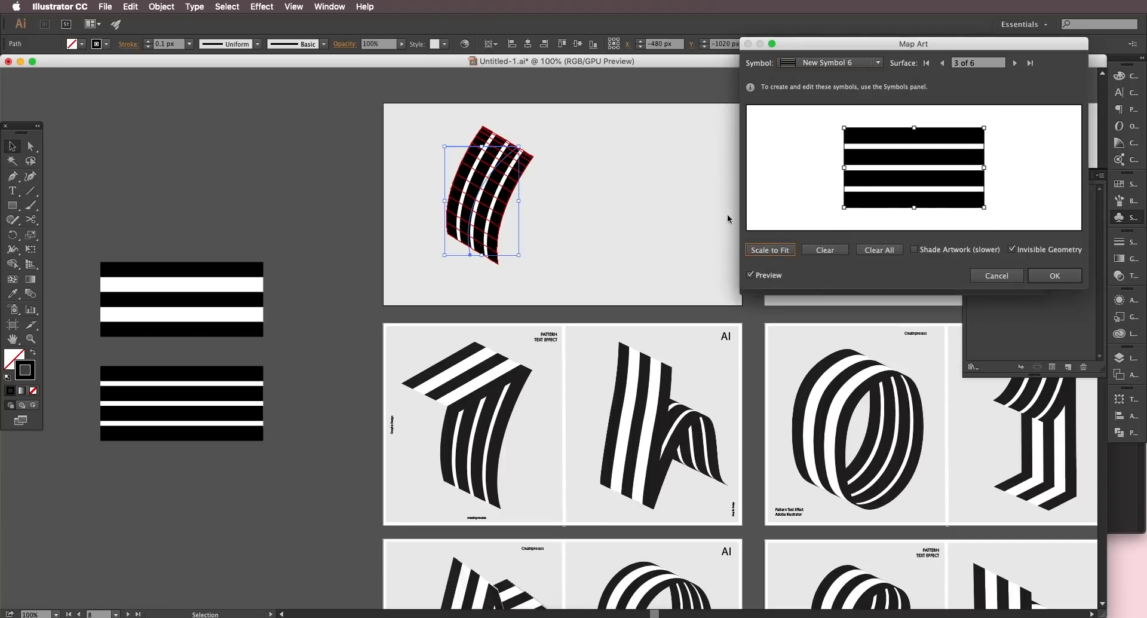
Step: Map New Symbol 5 onto surface 5, the top bar of the 7, and scale it to fit
left_click(1014, 63)
left_click(1014, 63)
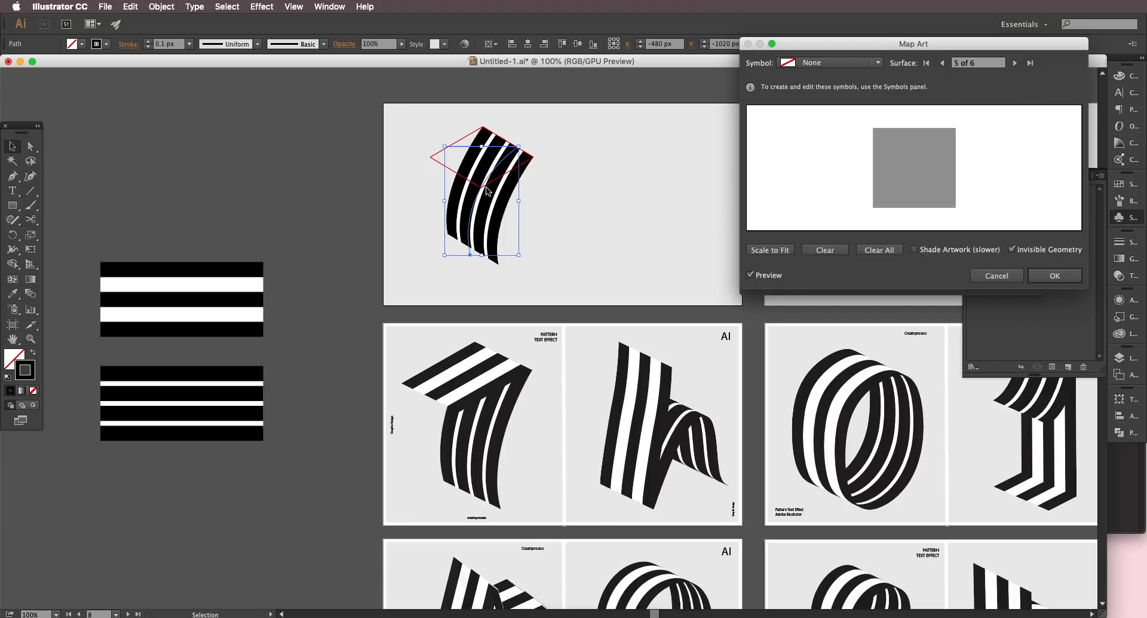
left_click(860, 63)
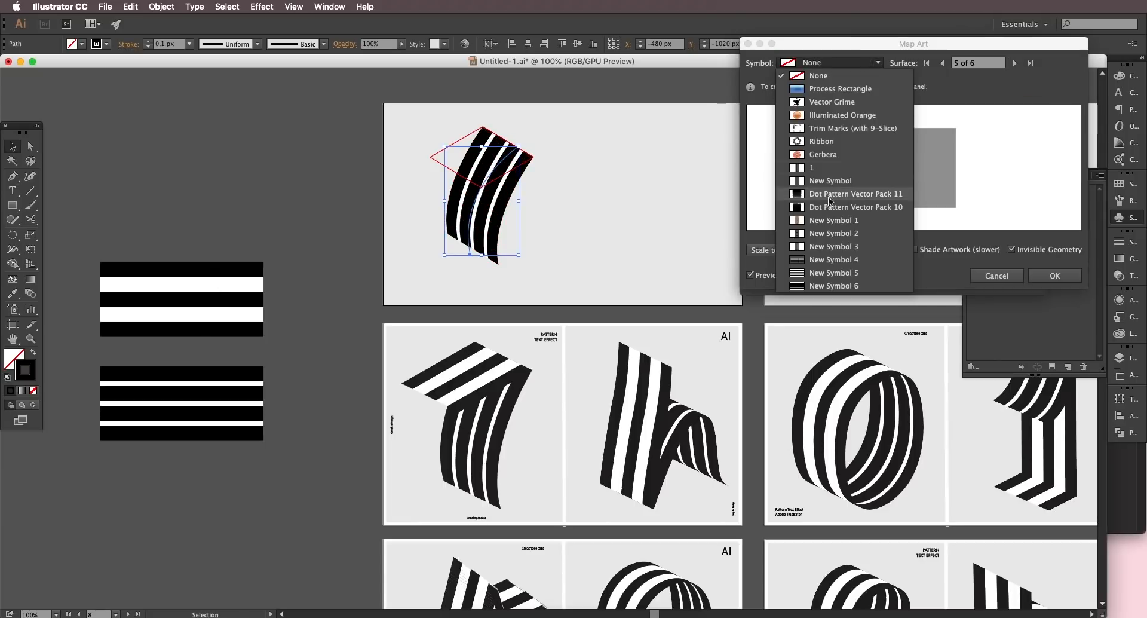
left_click(823, 272)
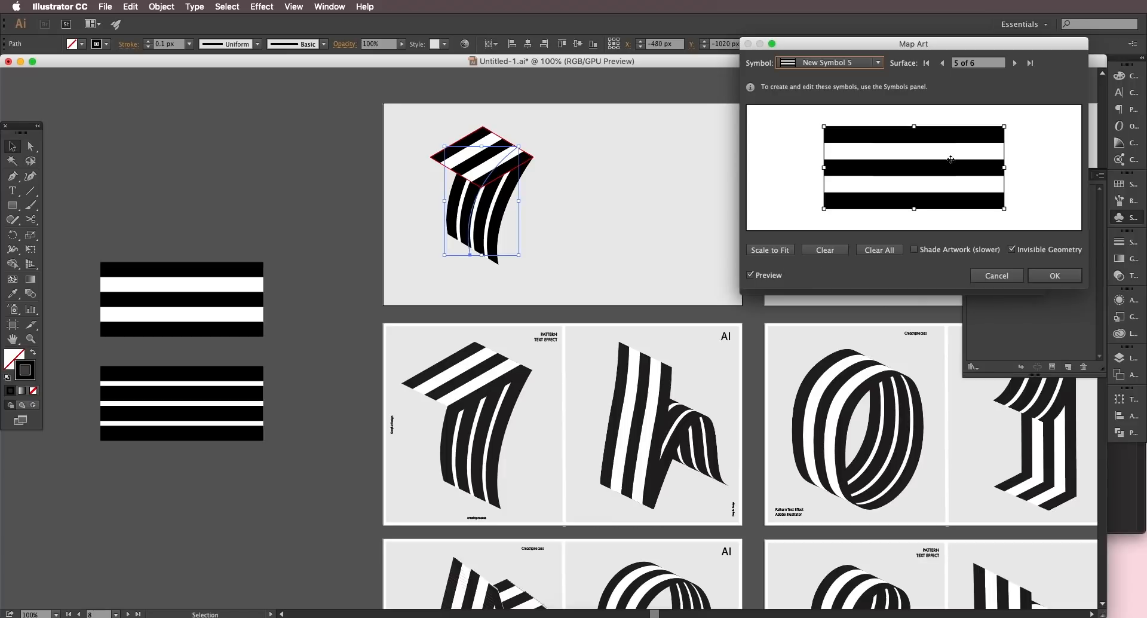
left_click(770, 249)
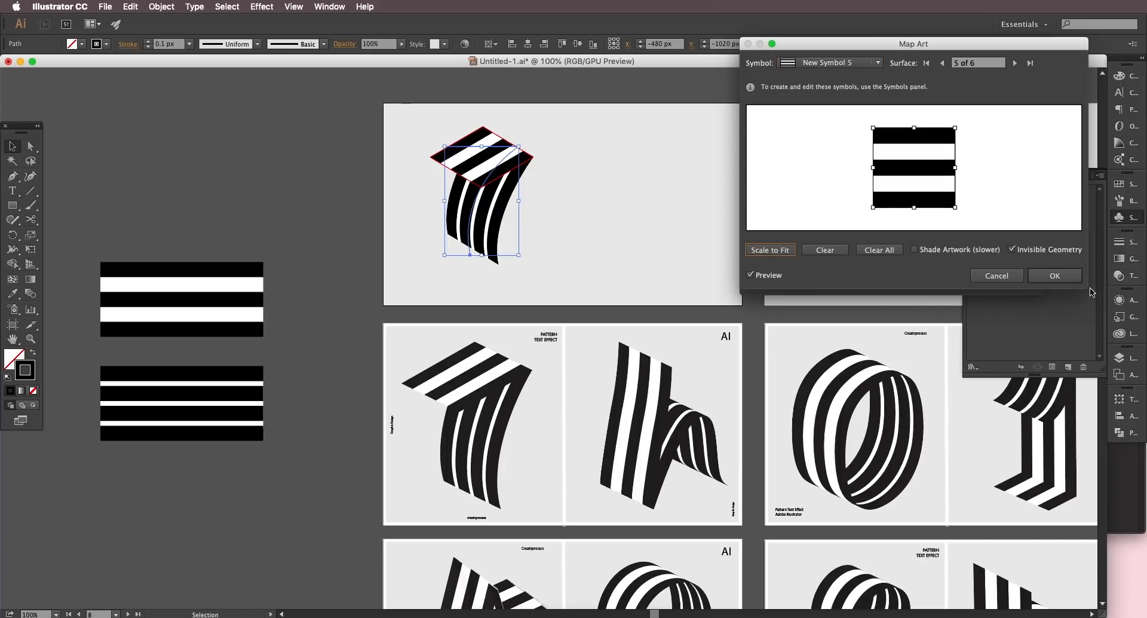
Step: Apply the mapped stripe artwork and the 3D extrusion to the 7, and deselect it
left_click(1054, 276)
left_click(1016, 283)
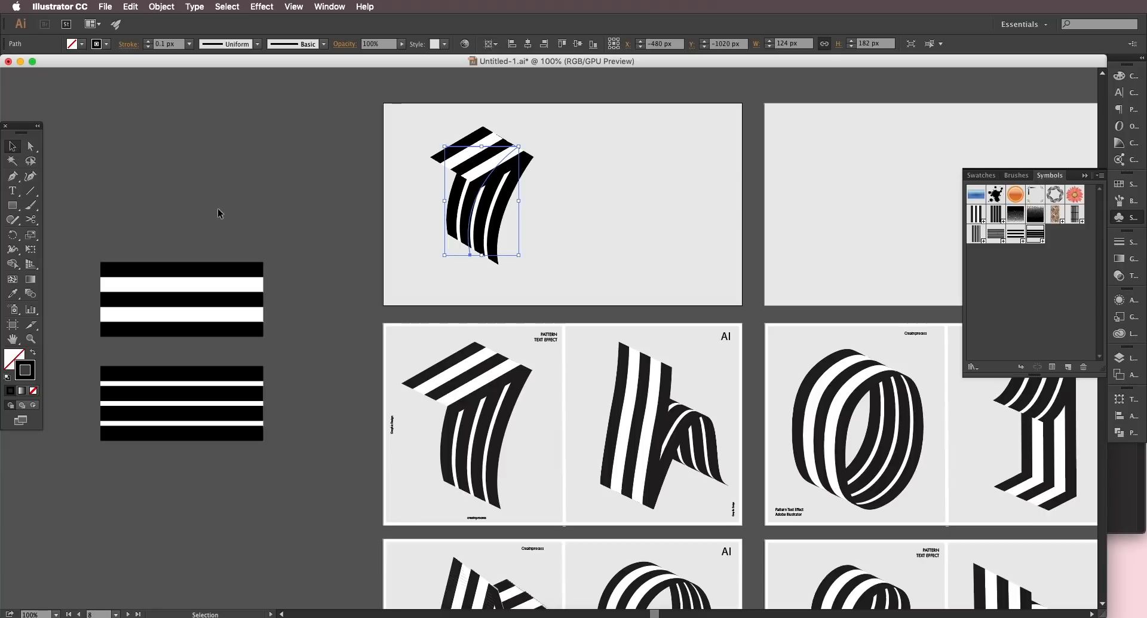
left_click(392, 264)
scroll(418, 269, "left", 3)
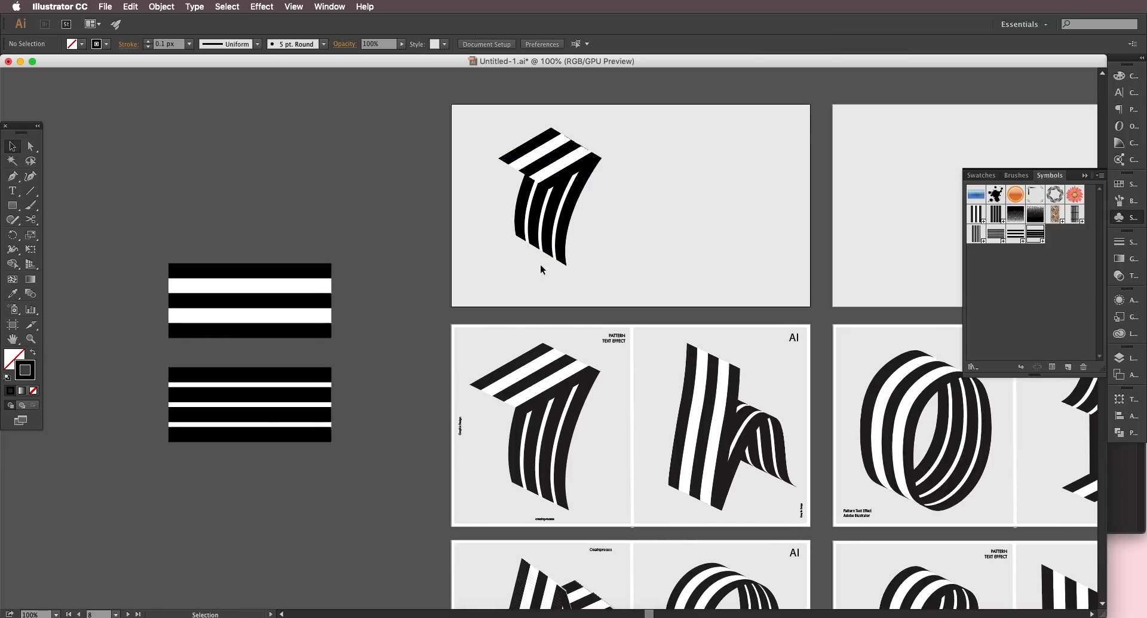
Step: Lengthen the 7's top bar by moving its free end anchor horizontally outward until the path is about 170 px wide
left_click(511, 194)
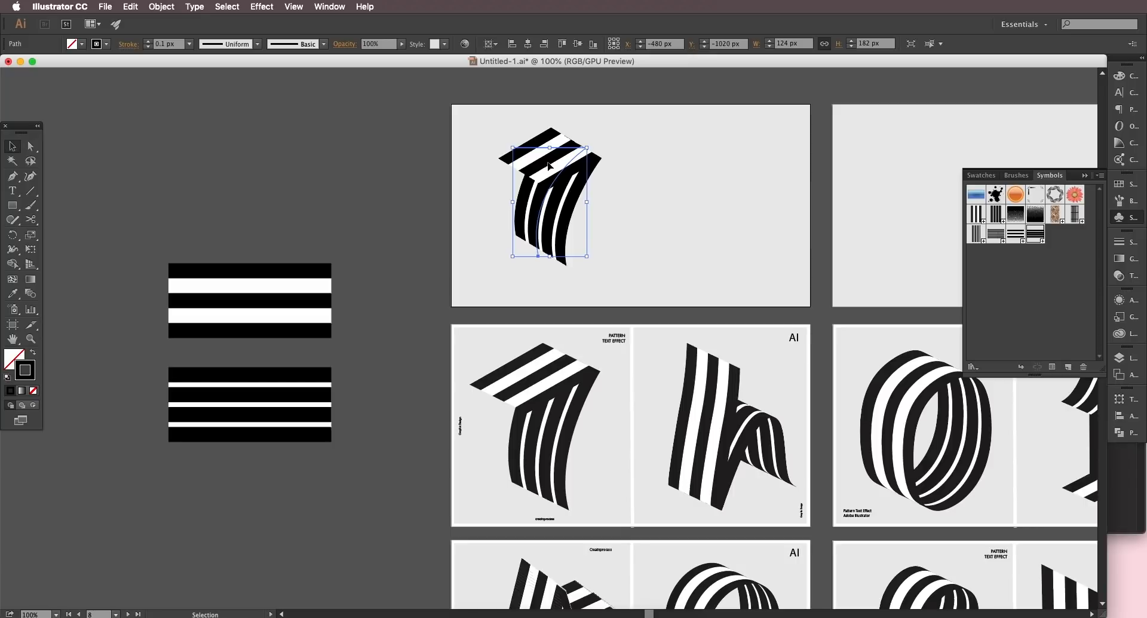
left_click(30, 146)
left_click_drag(513, 147, 484, 147)
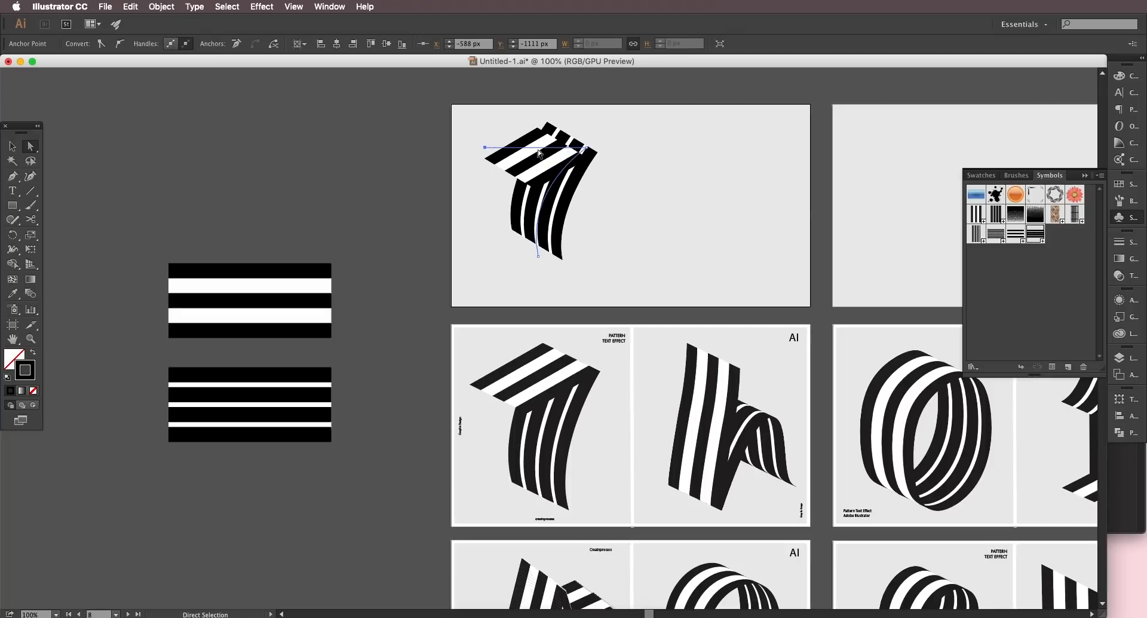
left_click(12, 146)
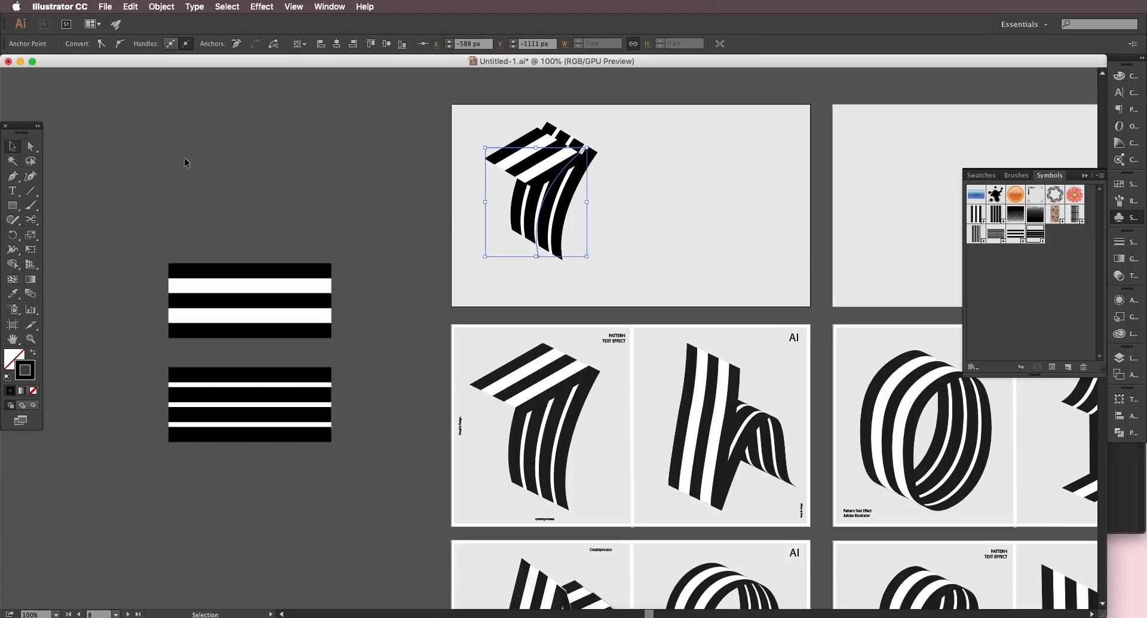
left_click(185, 161)
Step: Edit the 7's 3D Extrude & Bevel effect with preview on, rescaling the stripe artwork to fit surface 5, the lengthened top bar
left_click(535, 148)
left_click(1119, 299)
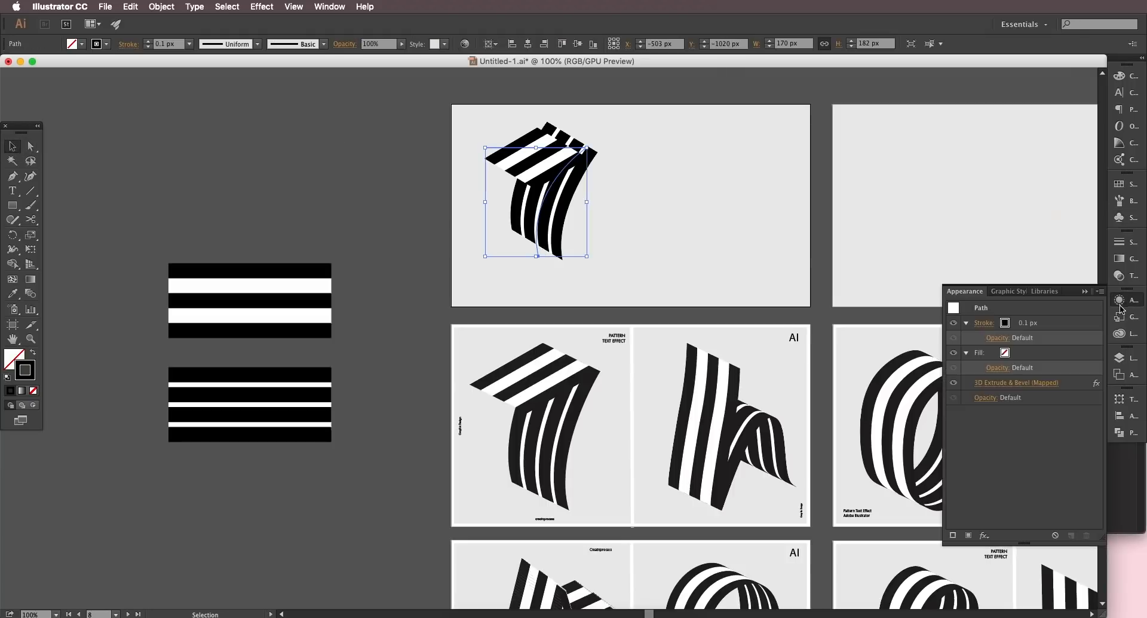
left_click(985, 386)
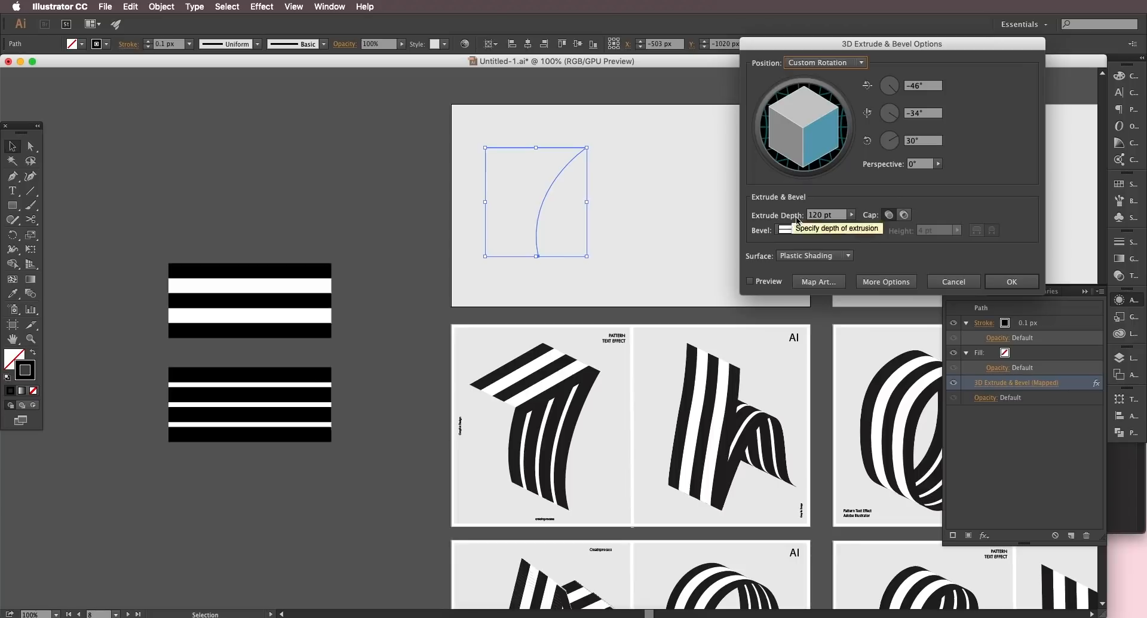
left_click(816, 280)
left_click(749, 275)
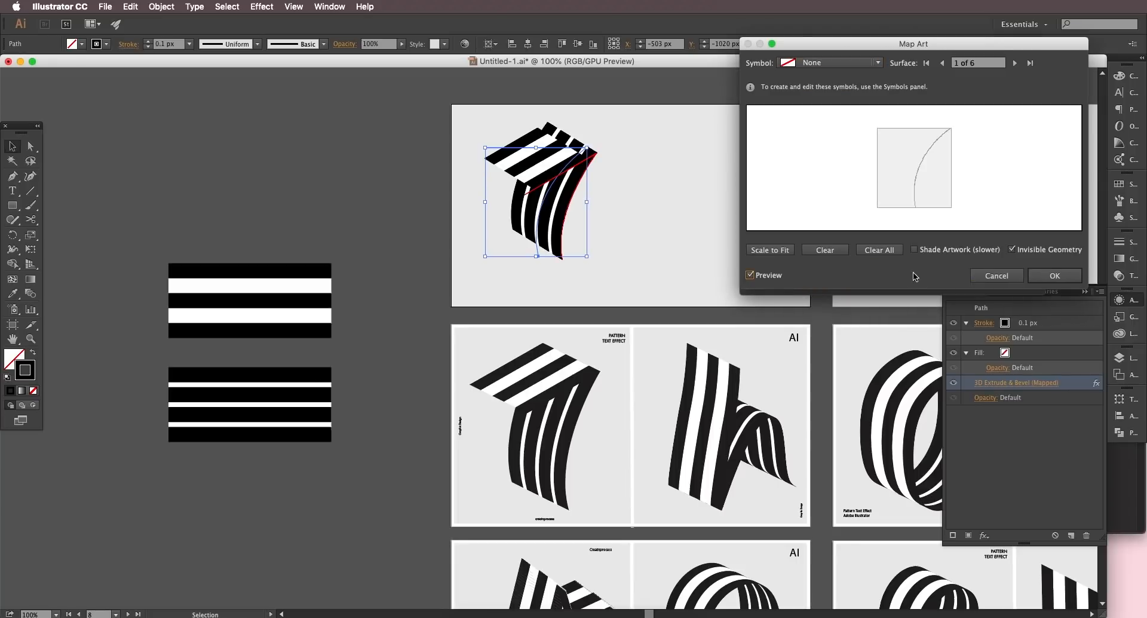
left_click(1015, 63)
left_click(1015, 63)
left_click(1015, 62)
left_click(1015, 62)
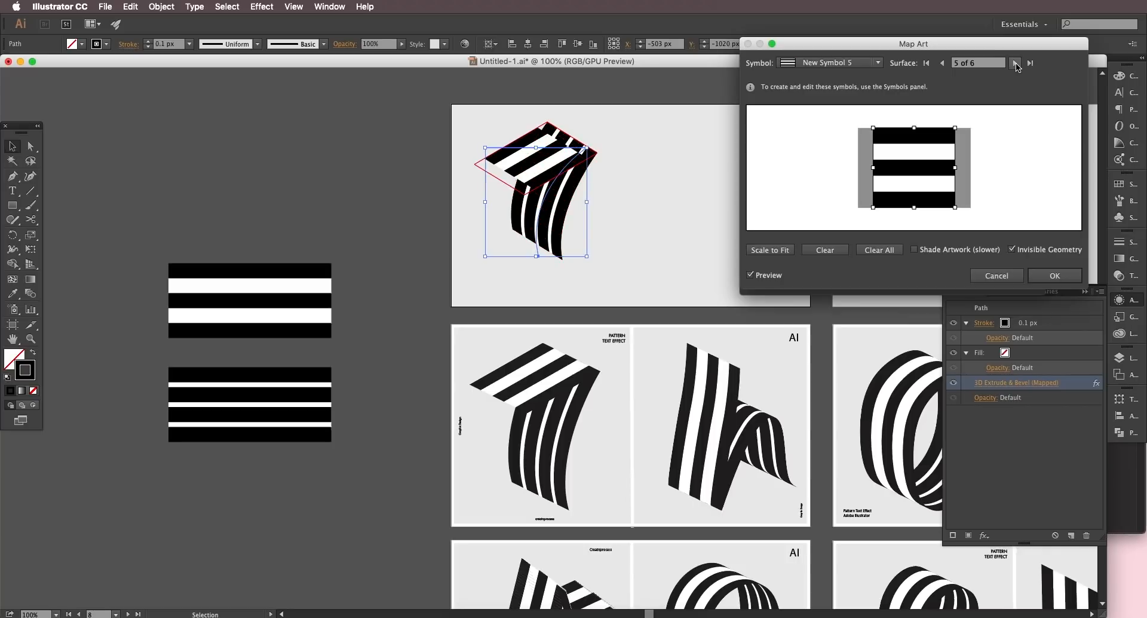
left_click(770, 249)
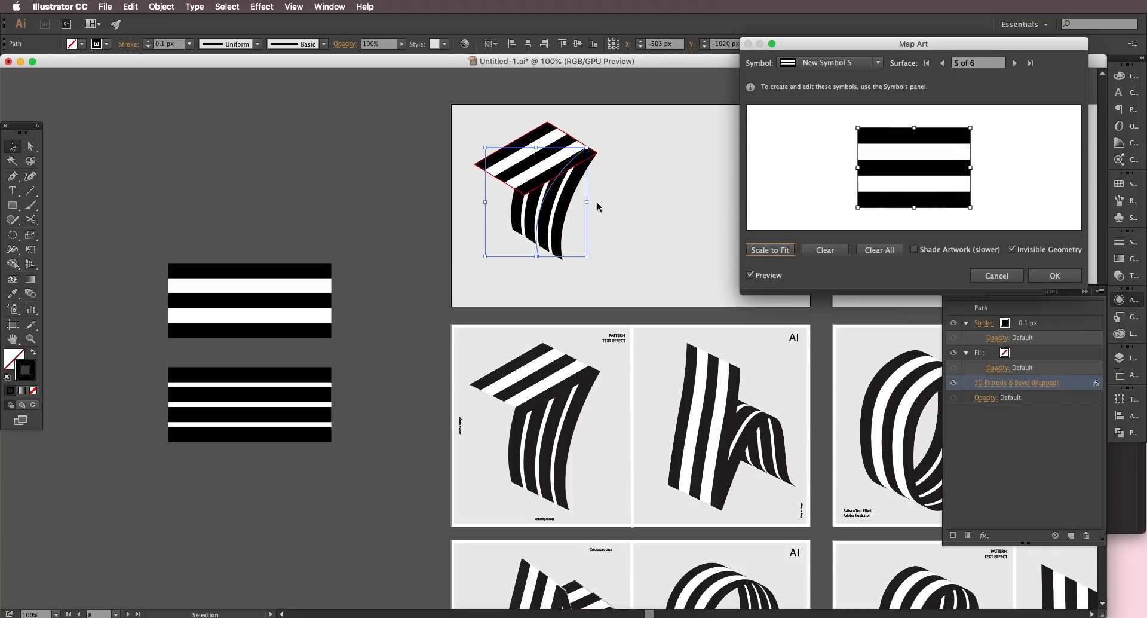
left_click(1056, 280)
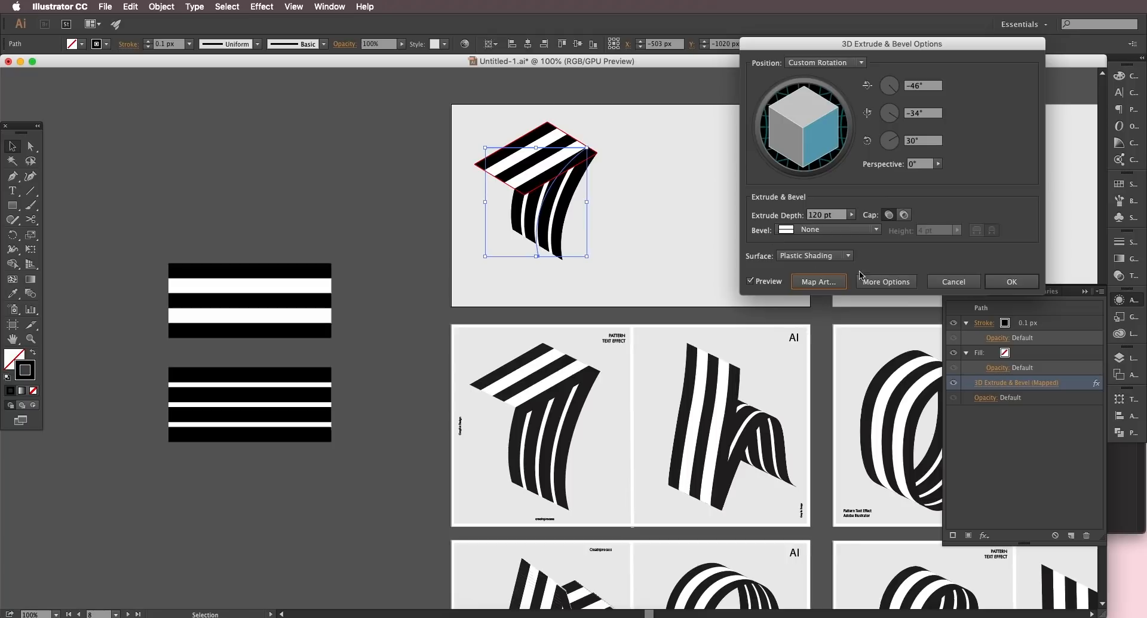
left_click(1013, 285)
Step: Move the 7 slightly lower within its artboard
left_click(376, 202)
scroll(376, 202, "down", 1)
scroll(377, 202, "right", 1)
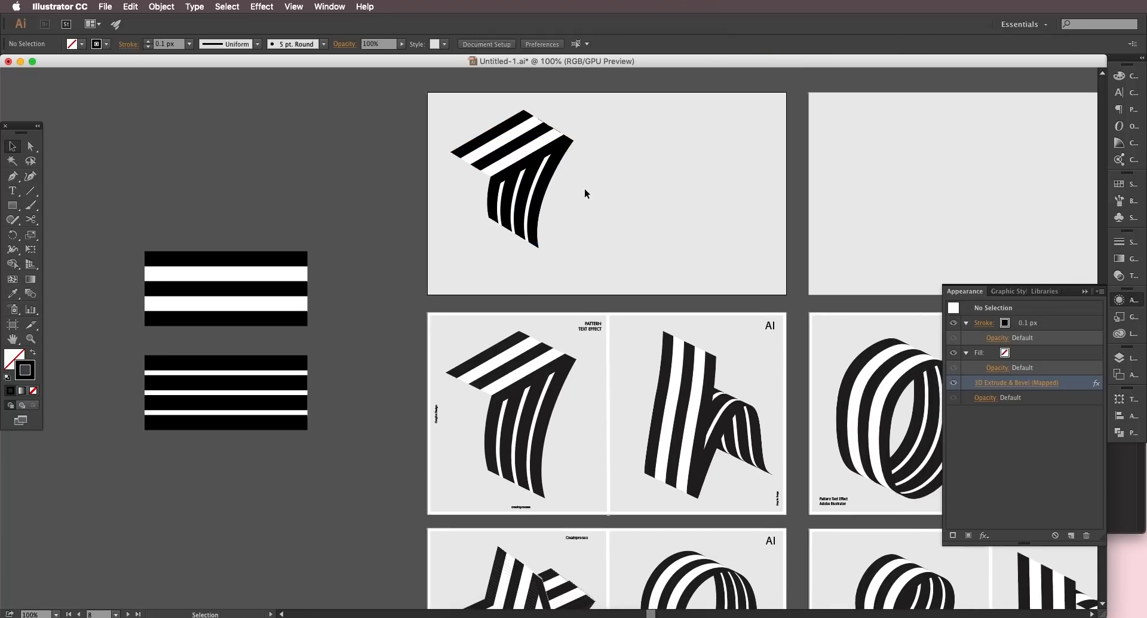
left_click_drag(531, 197, 509, 231)
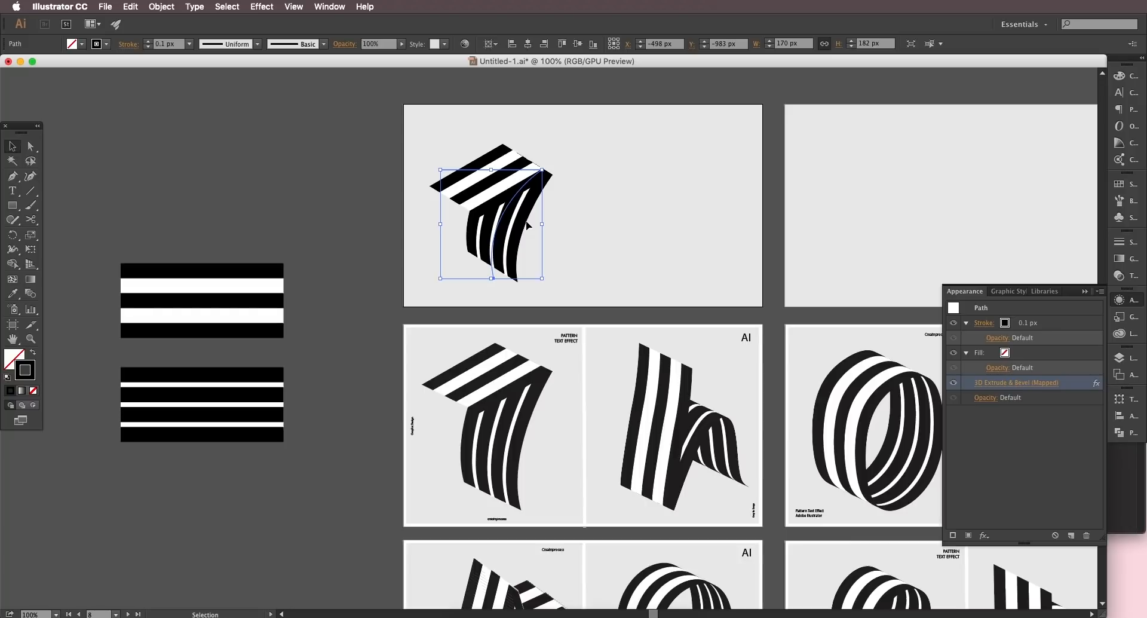
Step: Add a lowercase letter h as text in the empty half of the artboard beside the 7
scroll(528, 225, "right", 3)
scroll(628, 420, "up", 2)
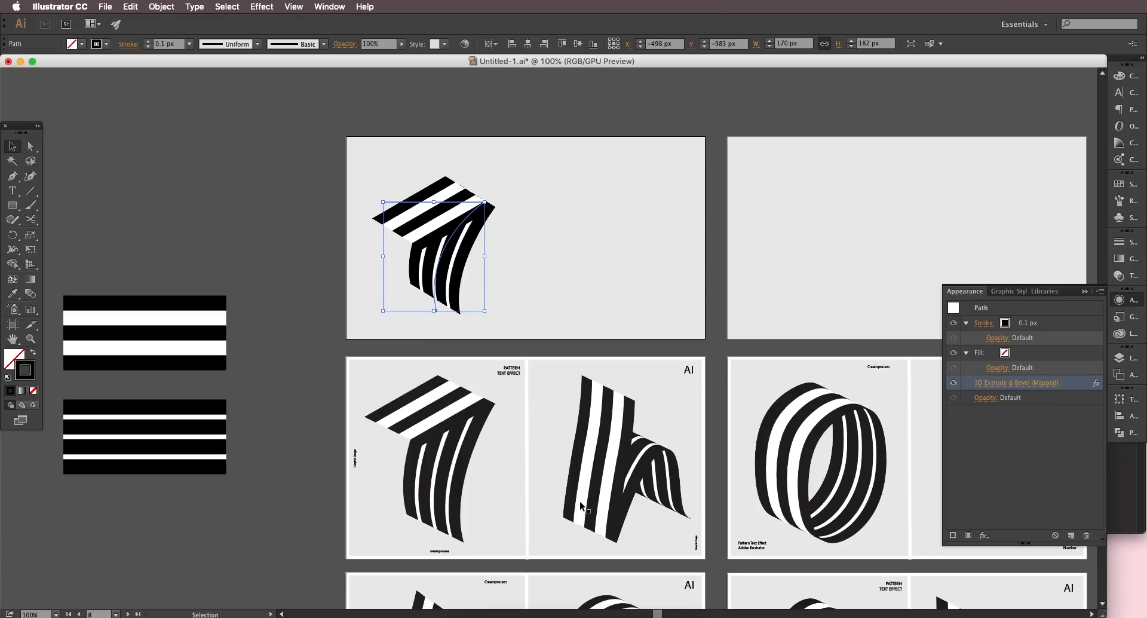
left_click(12, 191)
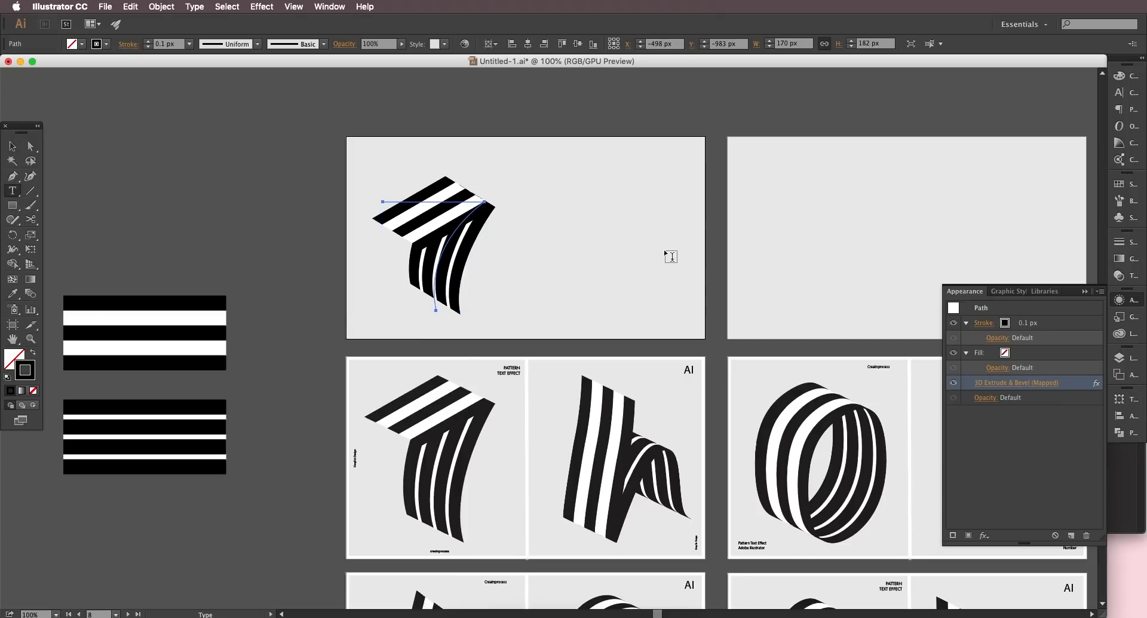
left_click(619, 226)
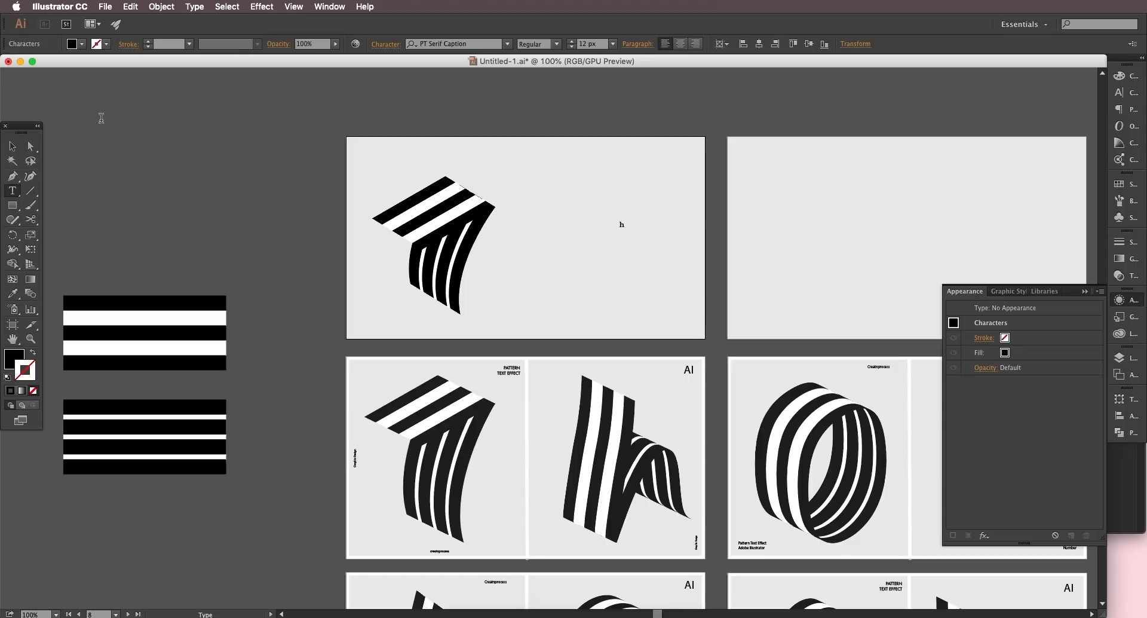
left_click(11, 146)
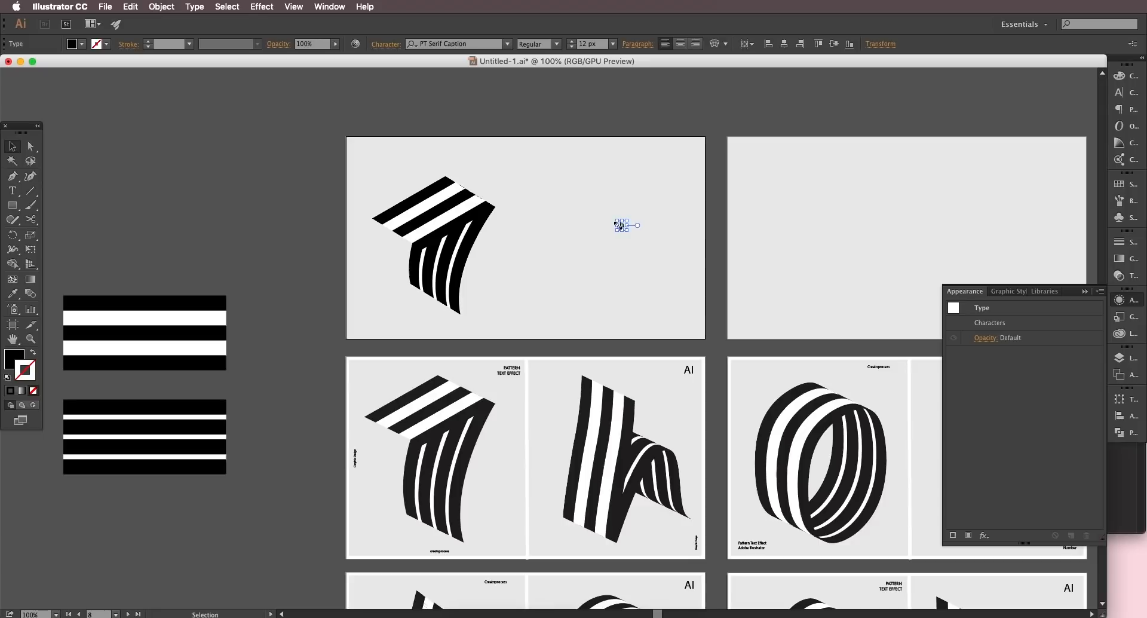
Step: Scale the letter h up to about 269 px and position it beside the 7
left_click_drag(617, 225, 521, 238)
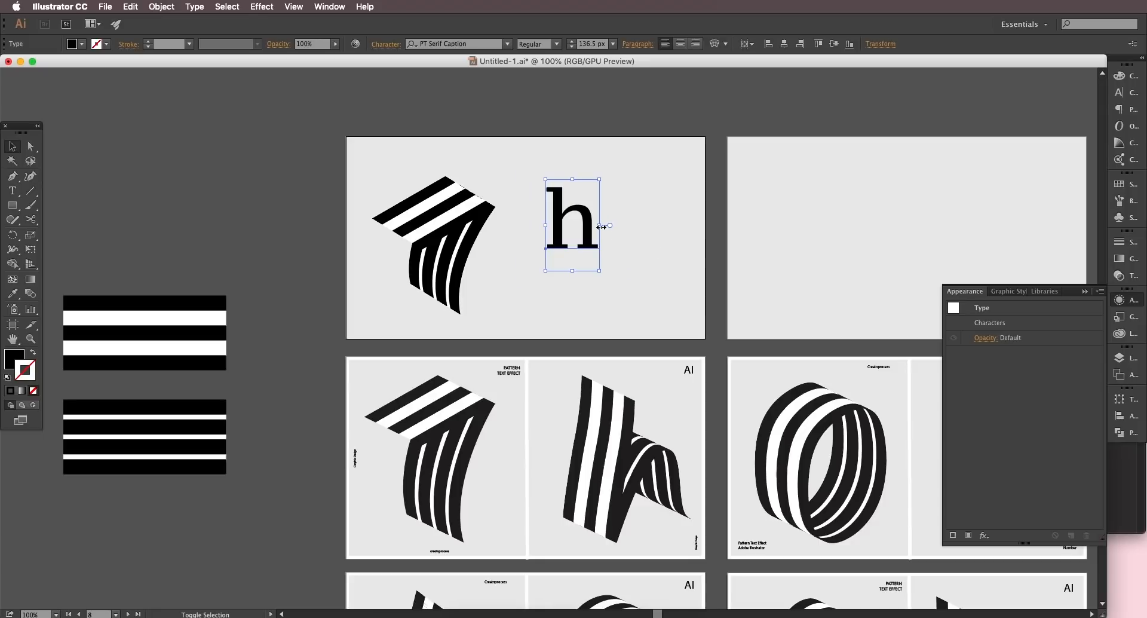
left_click_drag(601, 227, 661, 266)
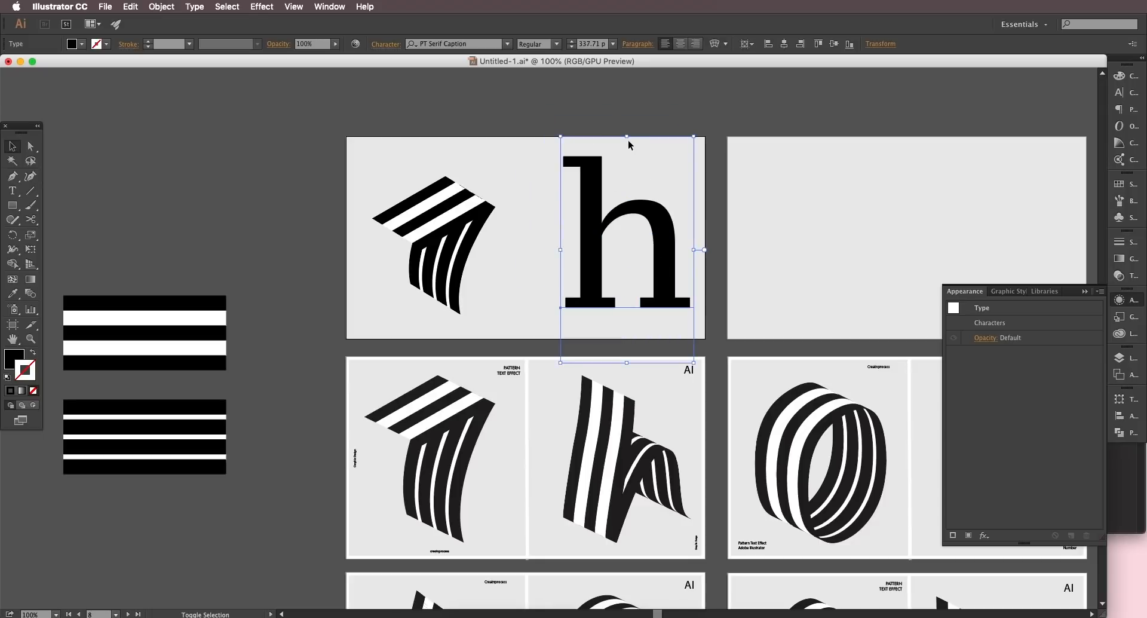
left_click_drag(628, 140, 630, 173)
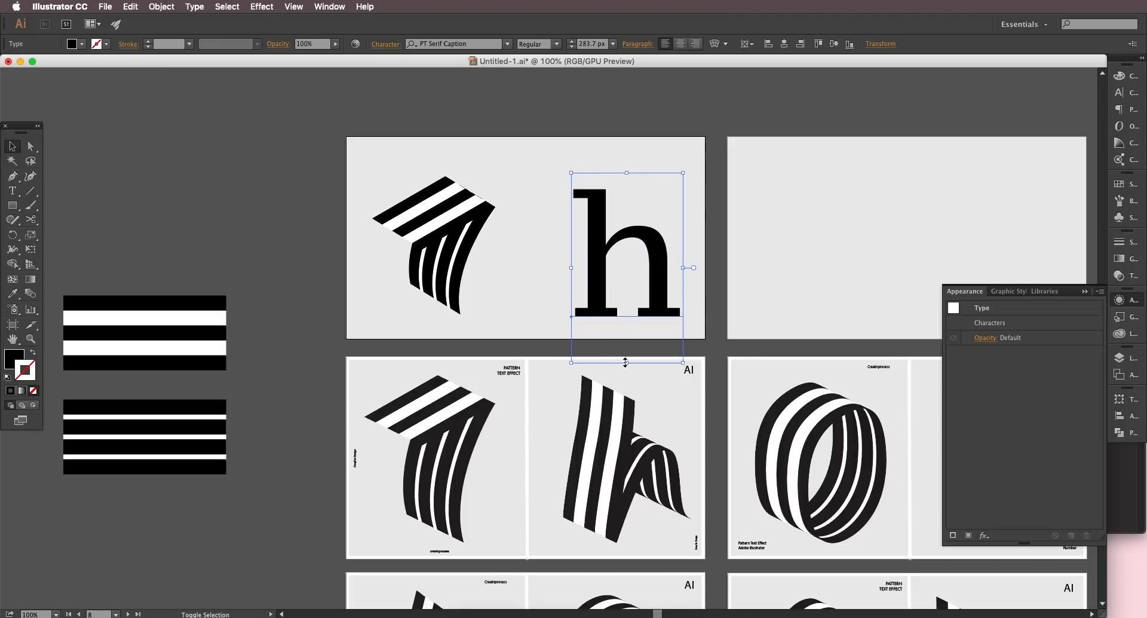
left_click_drag(625, 362, 626, 353)
Step: Browse the font families for the h and set it in Segoe Print
left_click(469, 45)
key("Down")
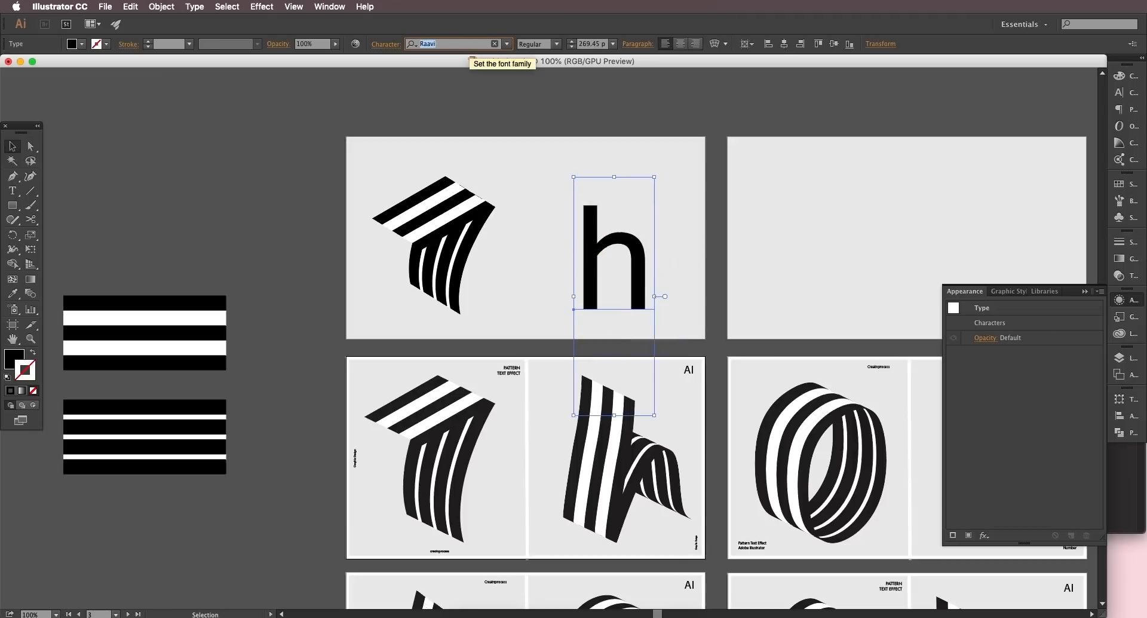
key("Down")
key("Down")
key("Down")
key("Up")
key("Up")
key("Up")
key("Down")
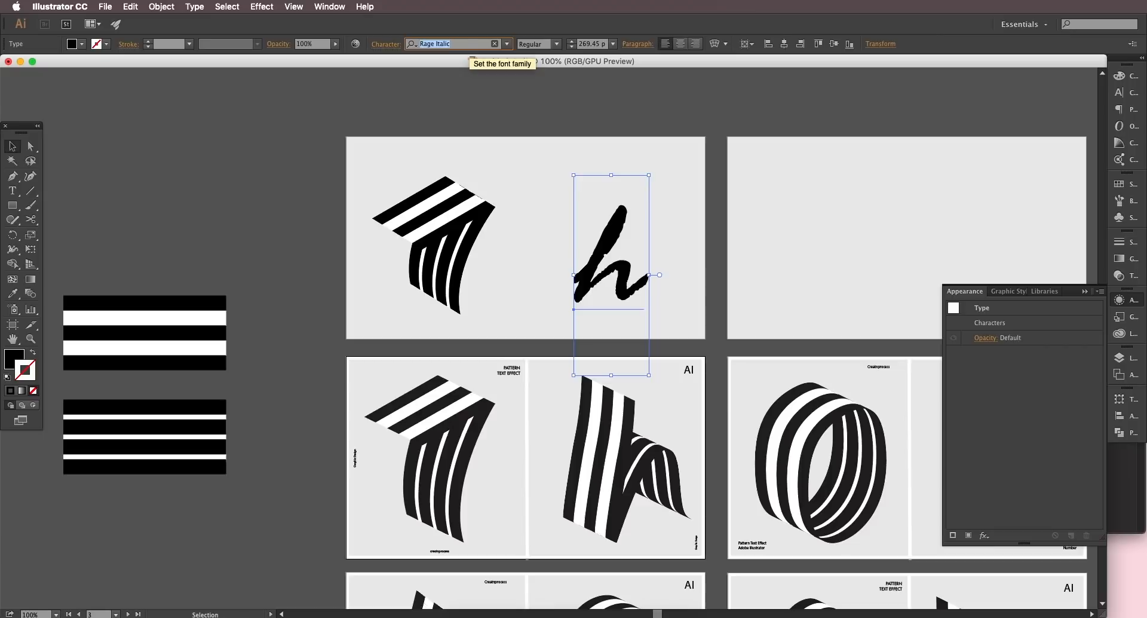
key("Down")
key("Down")
key("Down")
key("Down")
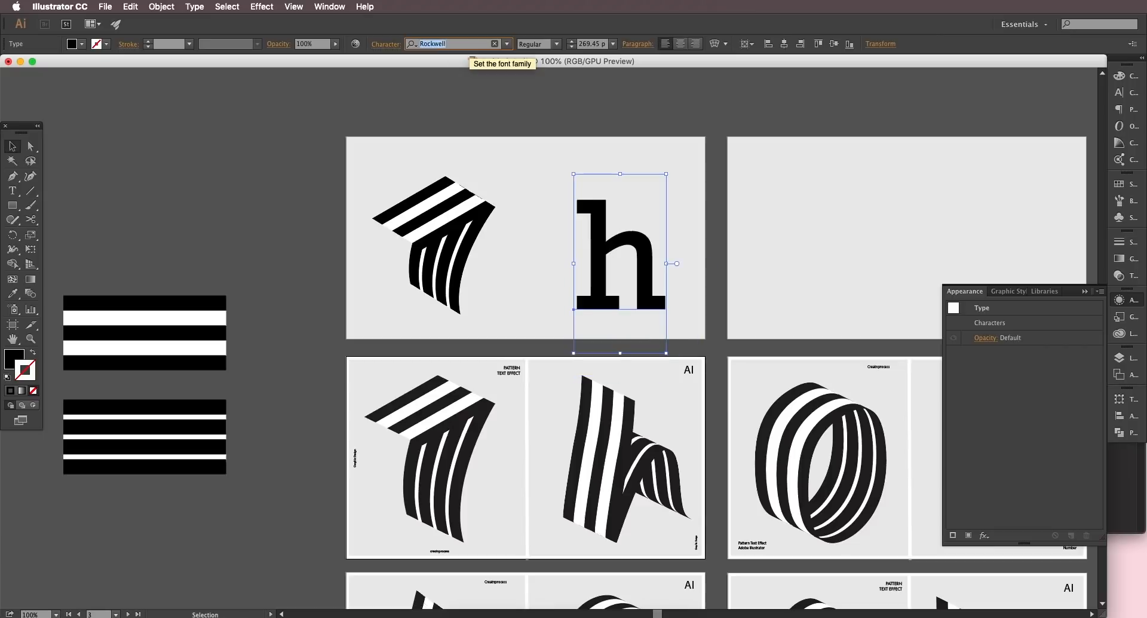
key("Down")
key("Down")
key("Down")
key("Down")
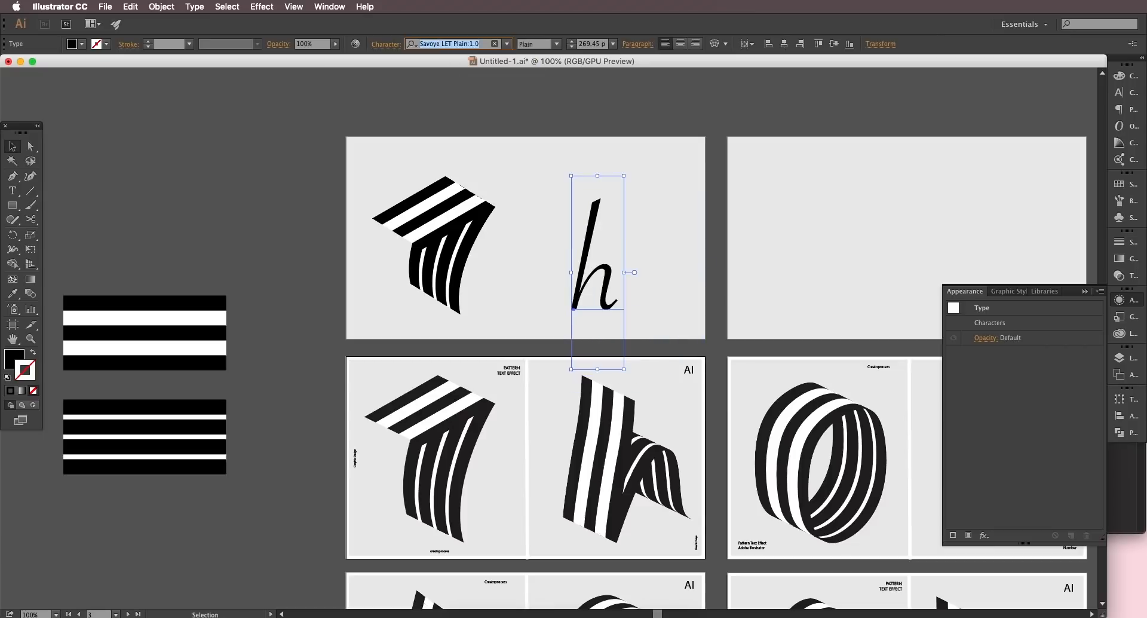
key("Down")
key("Down")
key("Down")
key("Down")
key("Down")
key("Up")
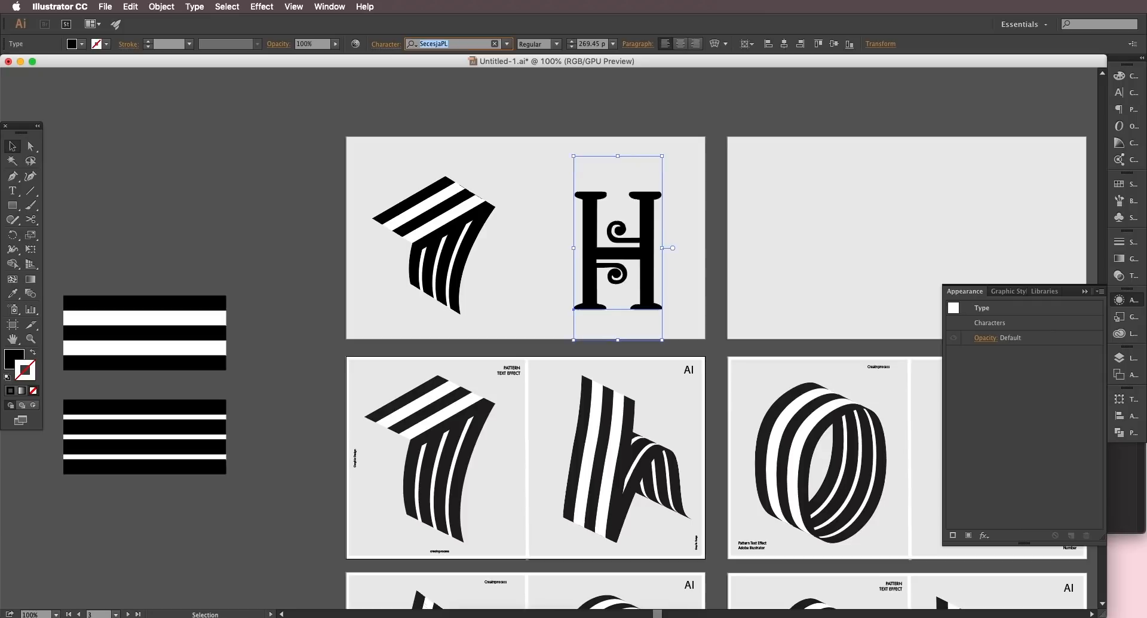
key("Down")
key("Down")
key("Up")
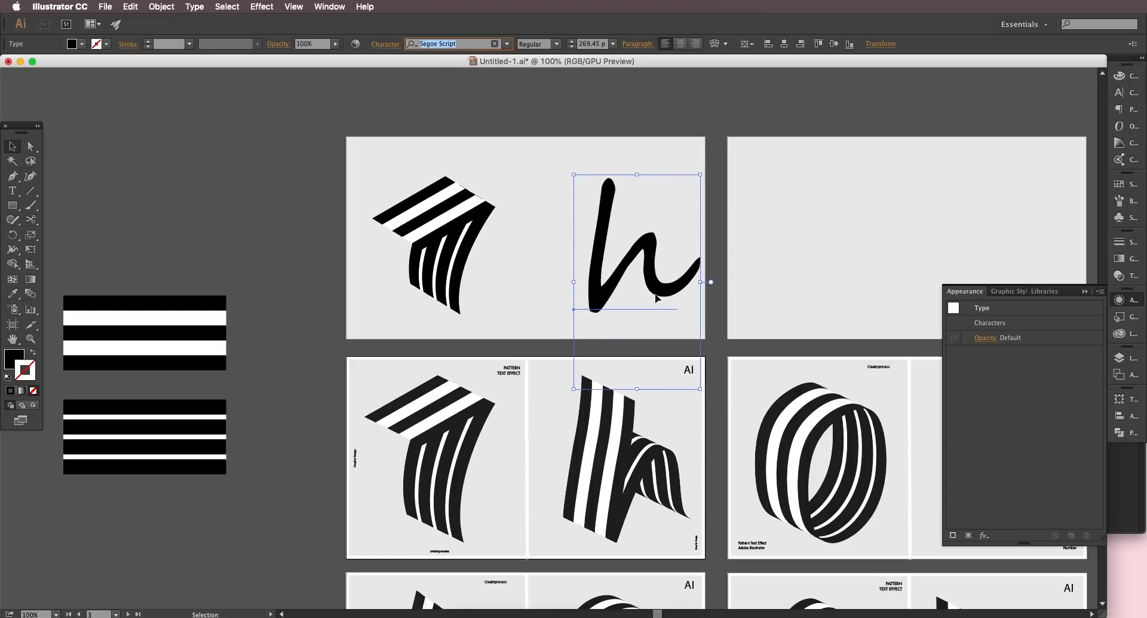
key("Up")
key("Up")
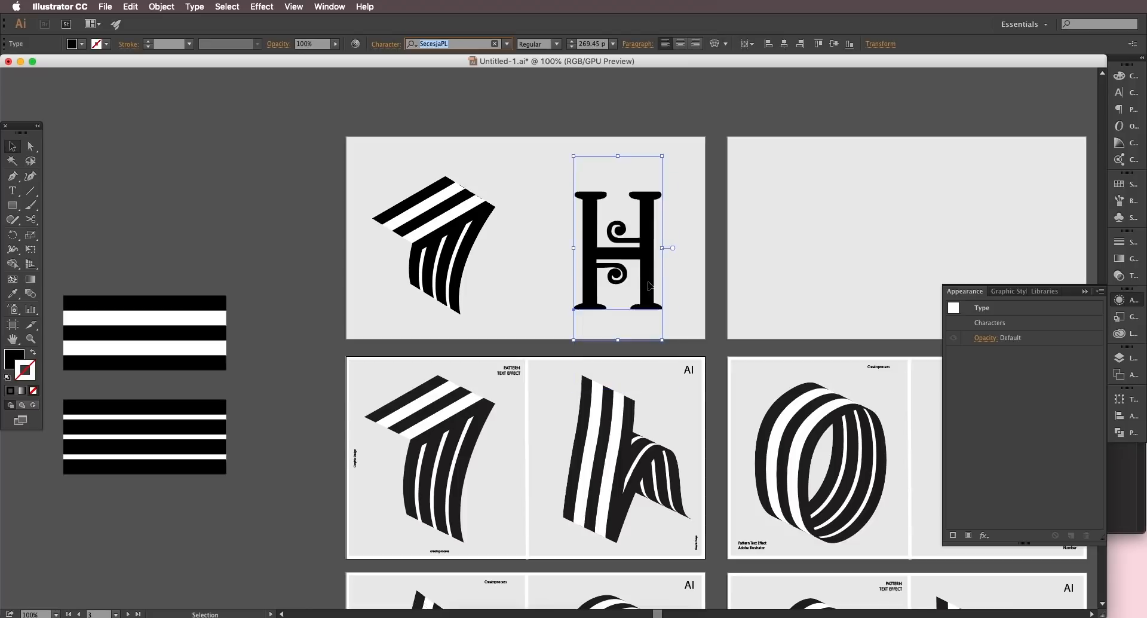
key("Down")
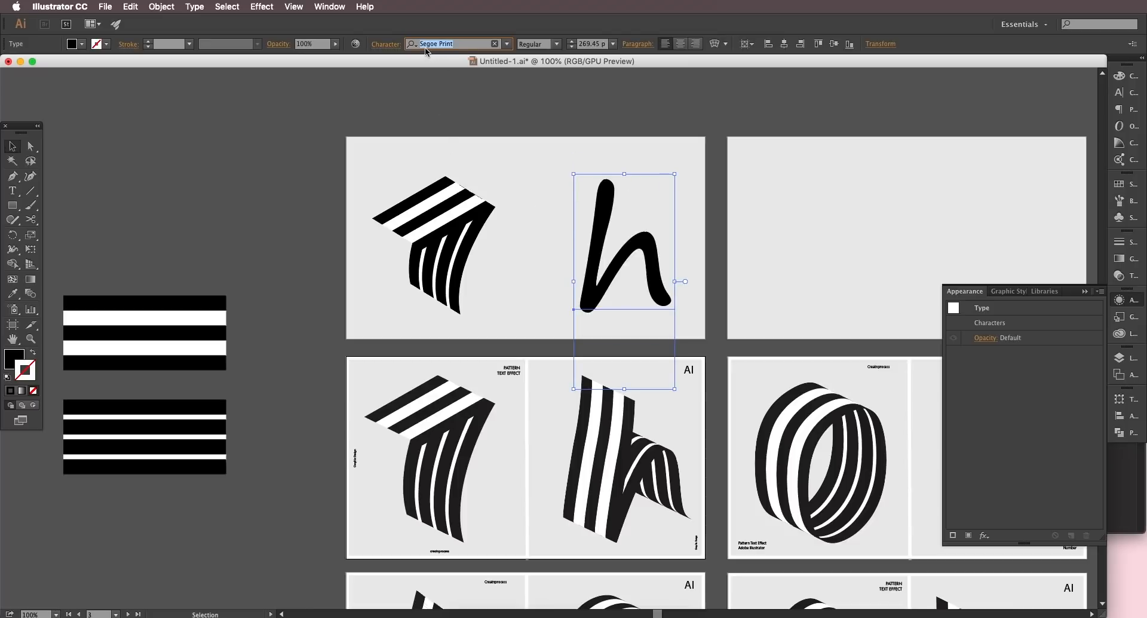
left_click(13, 161)
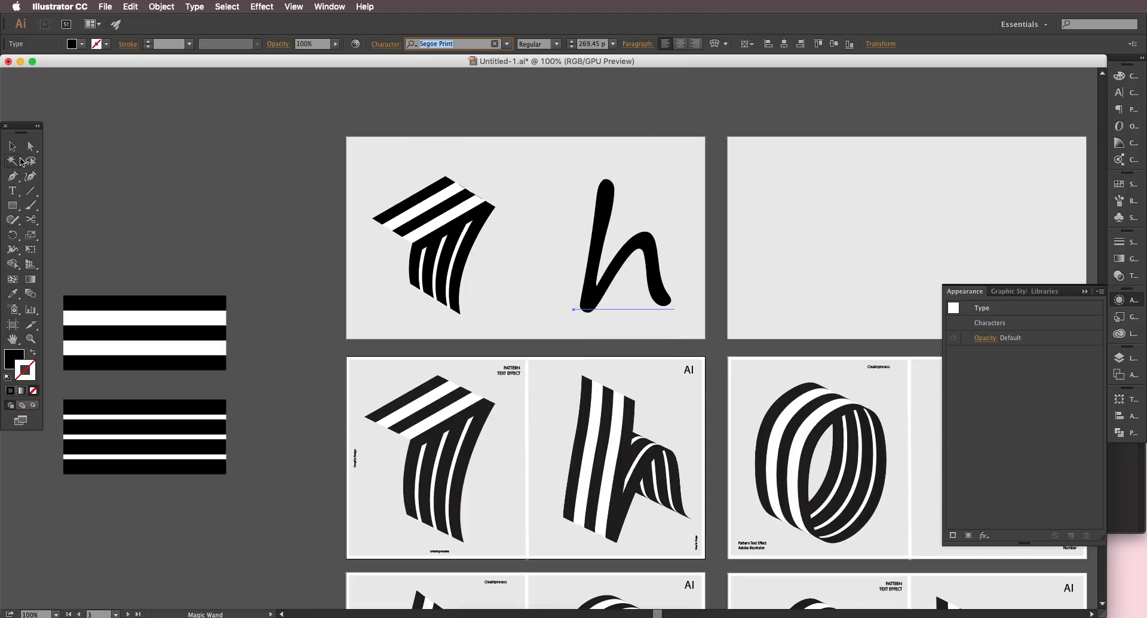
Step: Expand the letter h into outlines and deselect it
left_click(12, 147)
left_click(377, 202)
left_click_drag(438, 222, 410, 209)
left_click(600, 256)
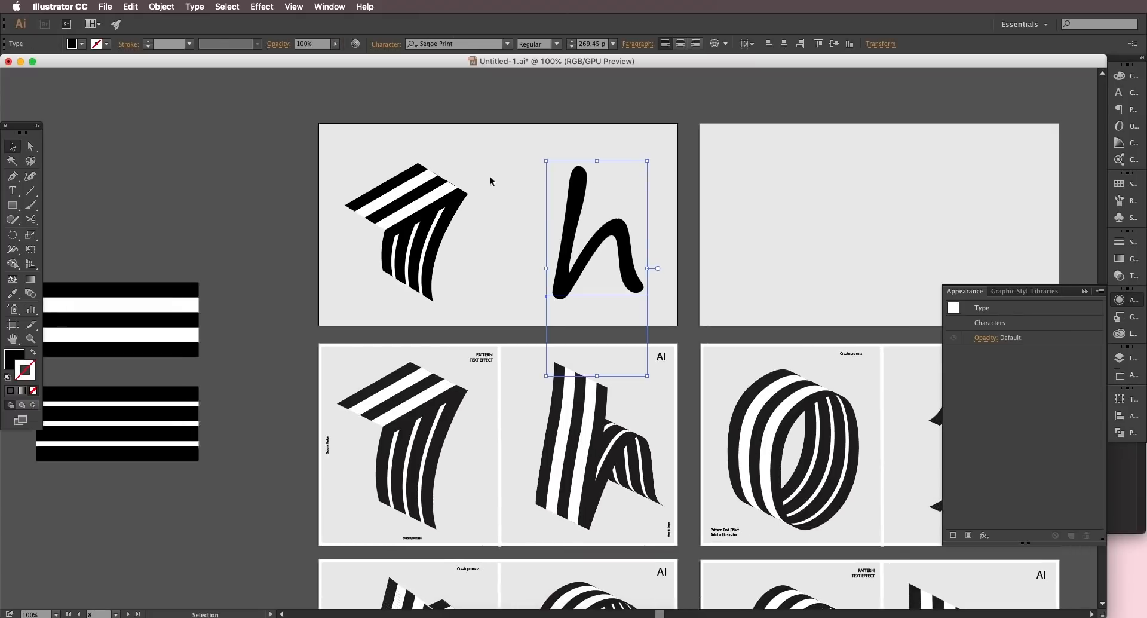
left_click(169, 7)
left_click(182, 126)
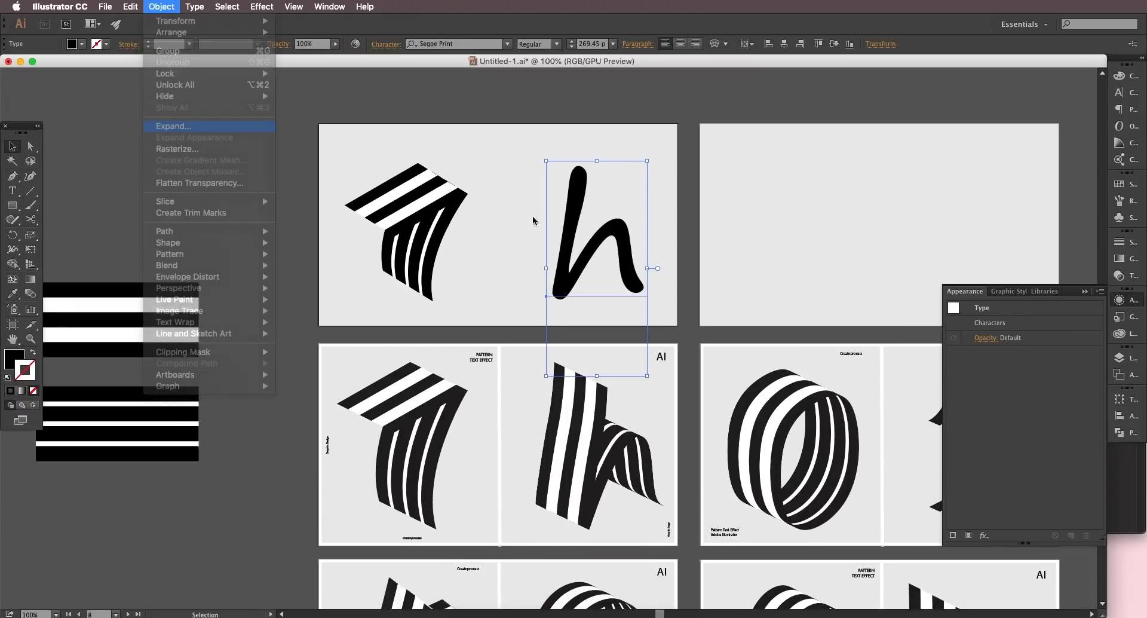
left_click(452, 338)
left_click(546, 257)
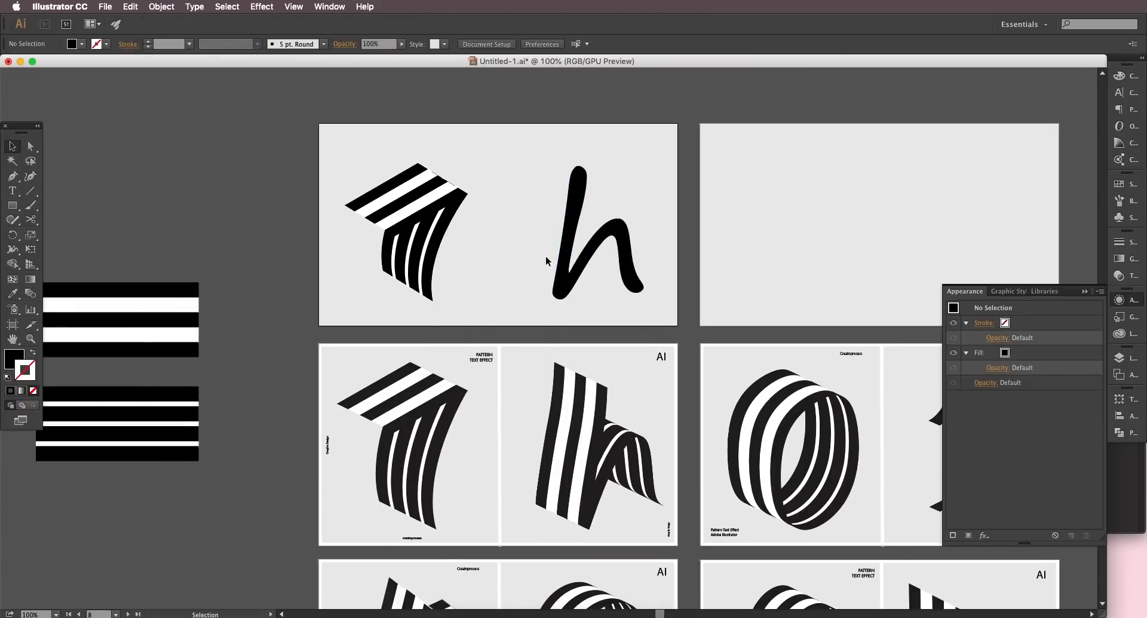
left_click(551, 259, "super")
left_click_drag(709, 311, 648, 291)
scroll(671, 317, "down", 2)
left_click_drag(656, 379, 645, 343)
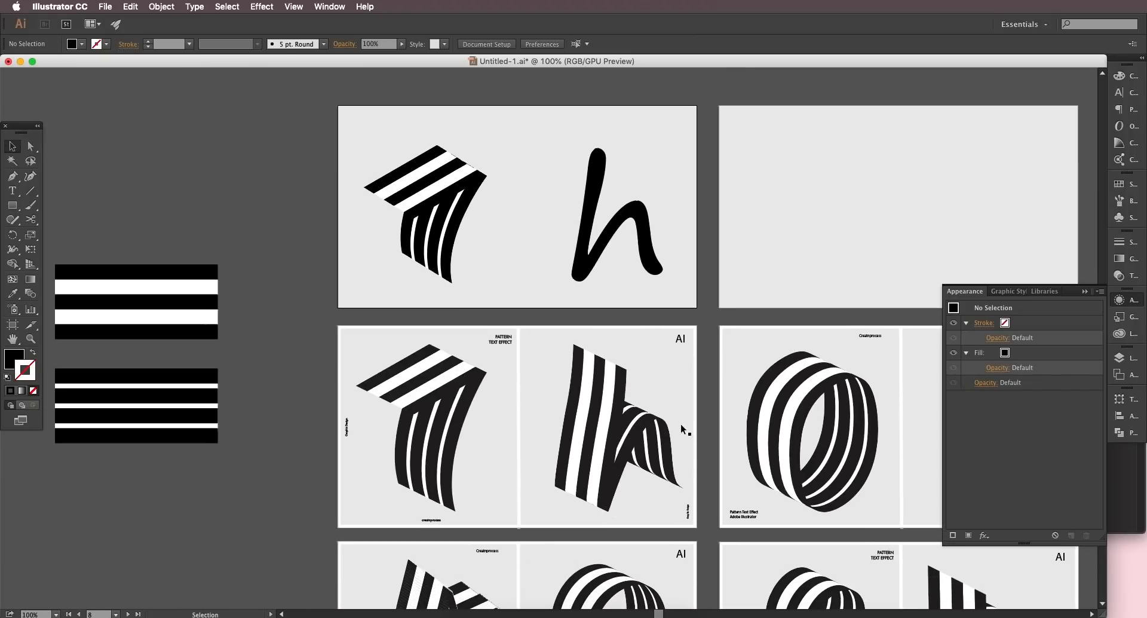
left_click_drag(619, 194, 588, 206)
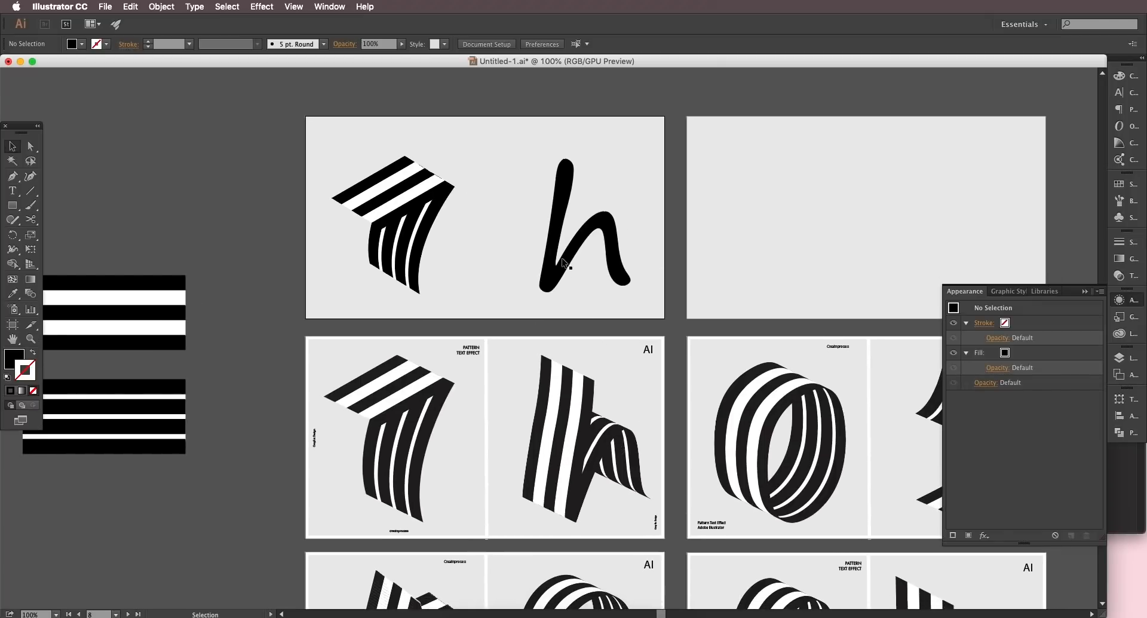
scroll(606, 217, "up", 1)
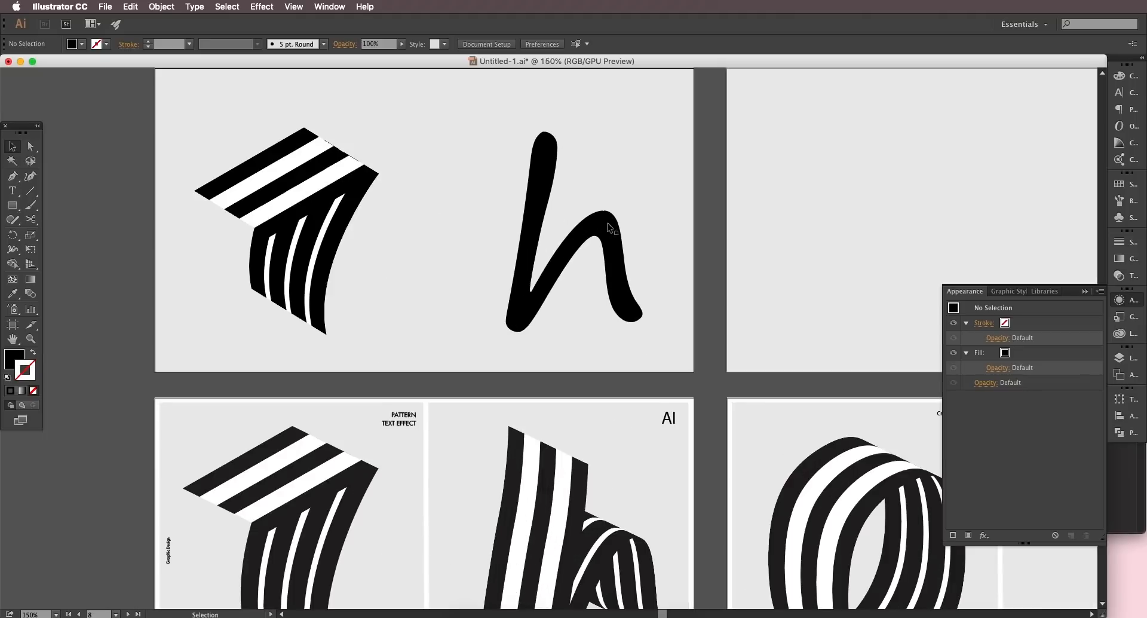
Step: Cut the h outline with the Scissors at its lower right foot and at the top of its stem
left_click_drag(607, 221, 587, 214)
left_click(31, 219)
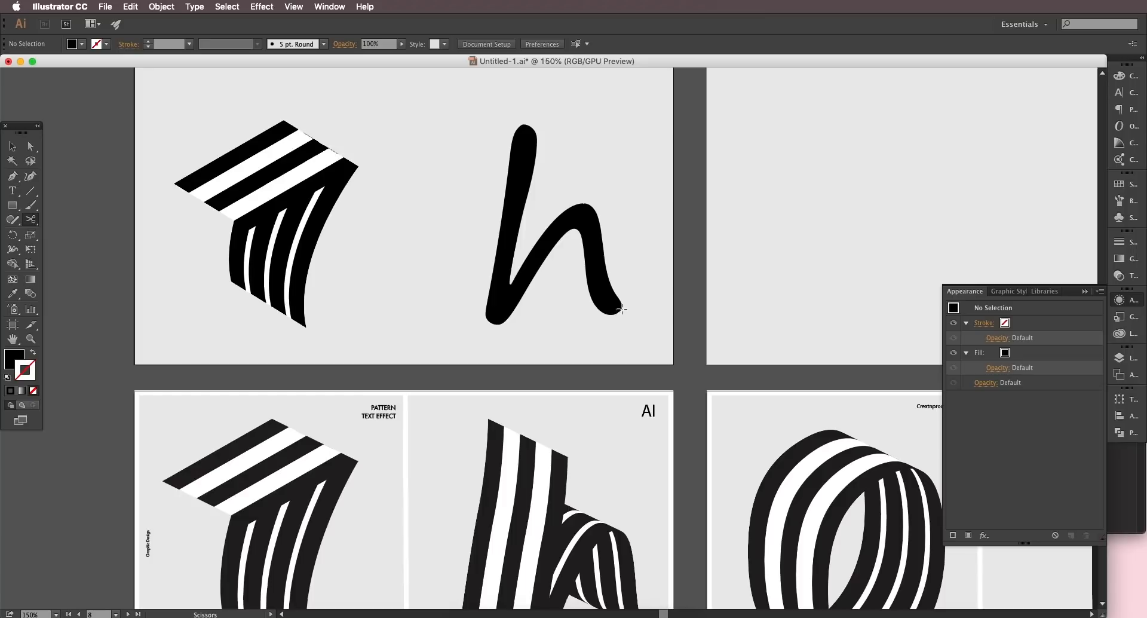
left_click(620, 310)
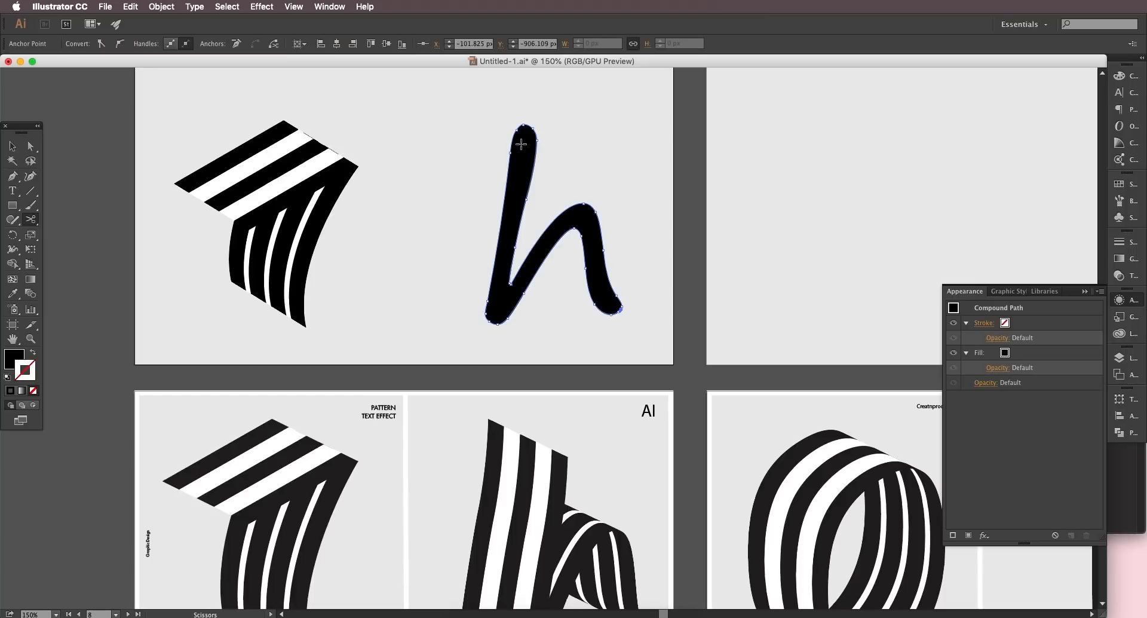
left_click(528, 123)
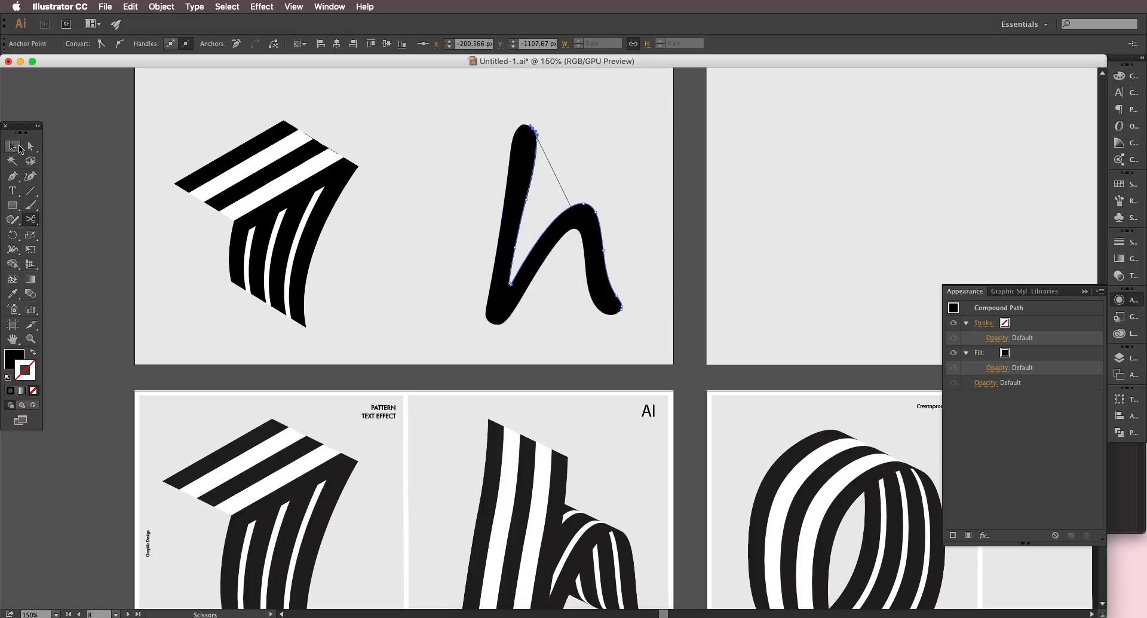
Step: Isolate the cut h and delete the outer piece of its outline along the stem and underside
left_click(13, 146)
left_click(517, 225)
double_click(518, 225)
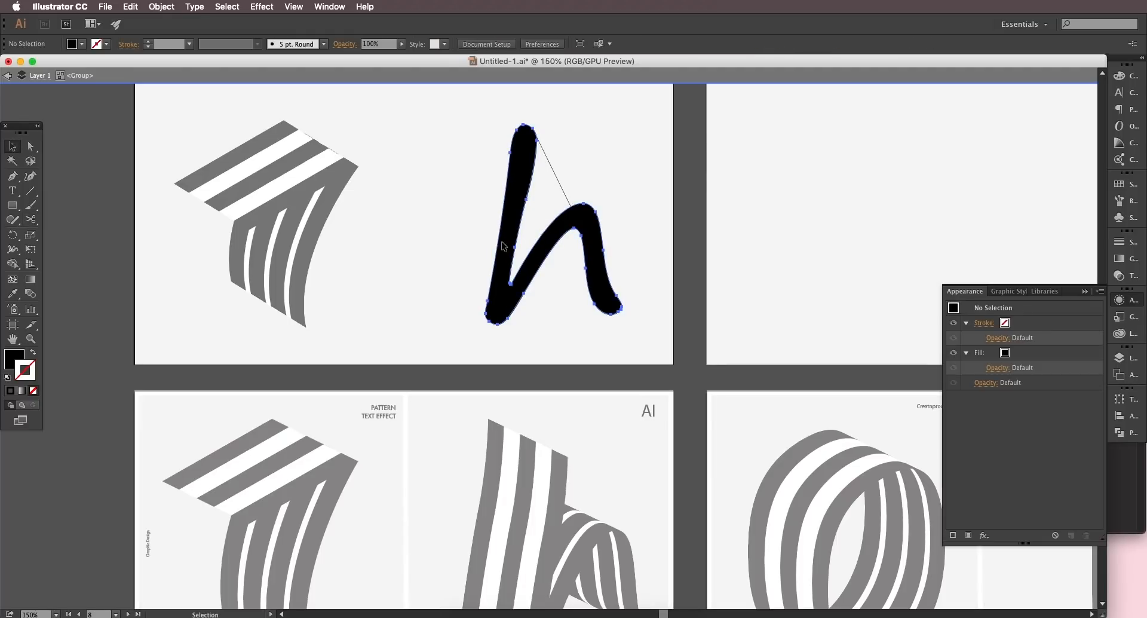
double_click(501, 245)
left_click(500, 256)
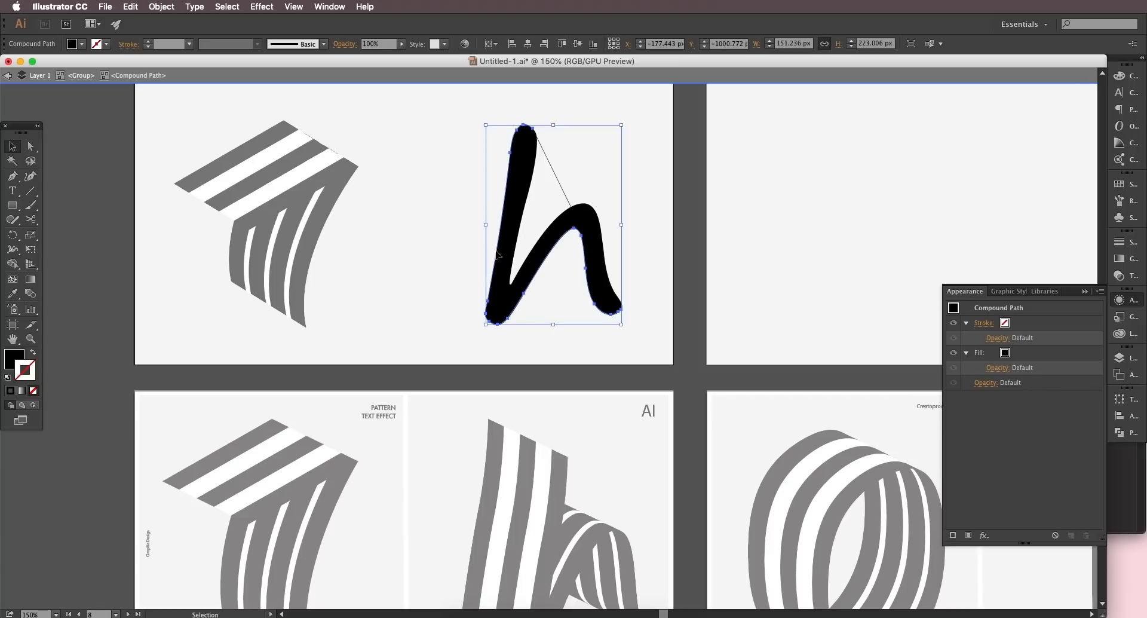
left_click_drag(500, 255, 426, 290)
key("Delete")
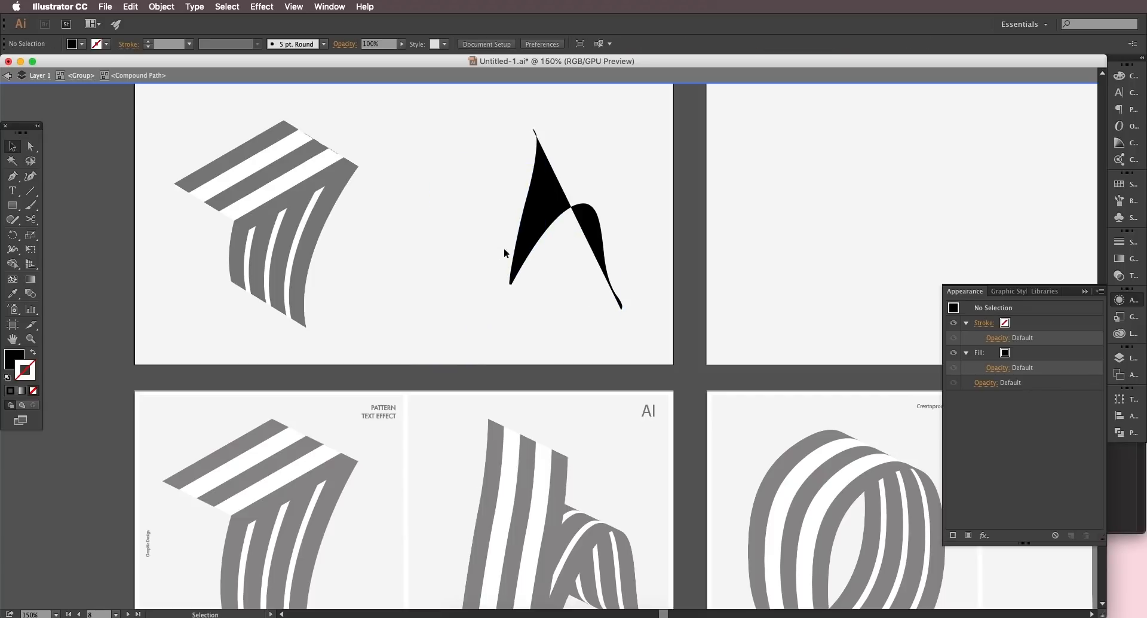
Step: Swap the fill and stroke of the remaining h piece to make it an unfilled black line, and exit isolation
left_click(525, 239)
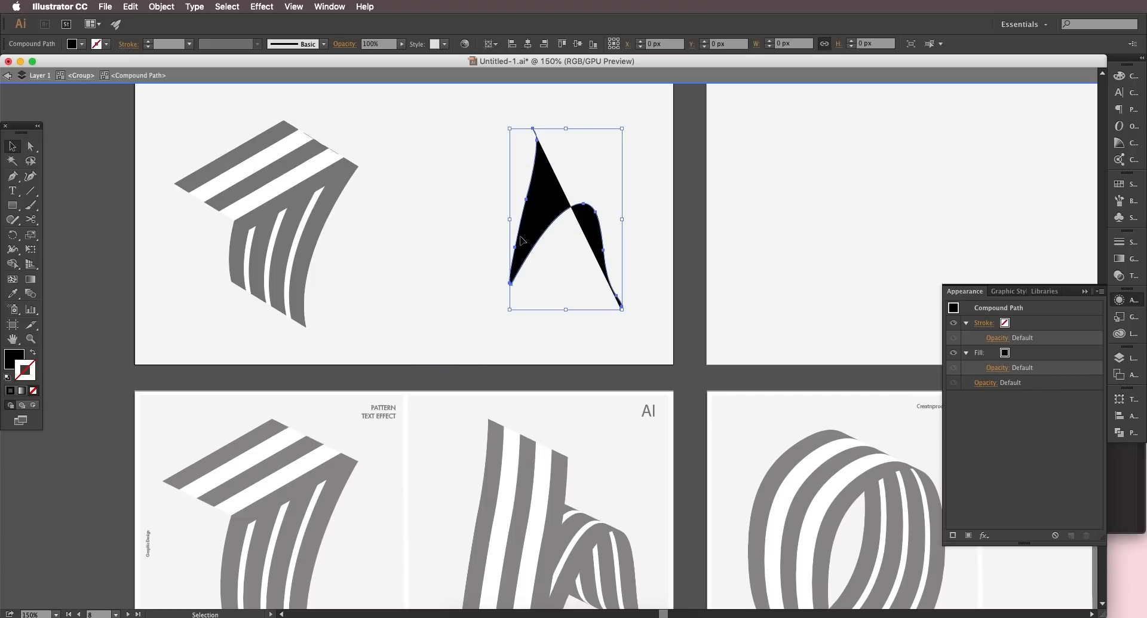
left_click(33, 354)
left_click(480, 161)
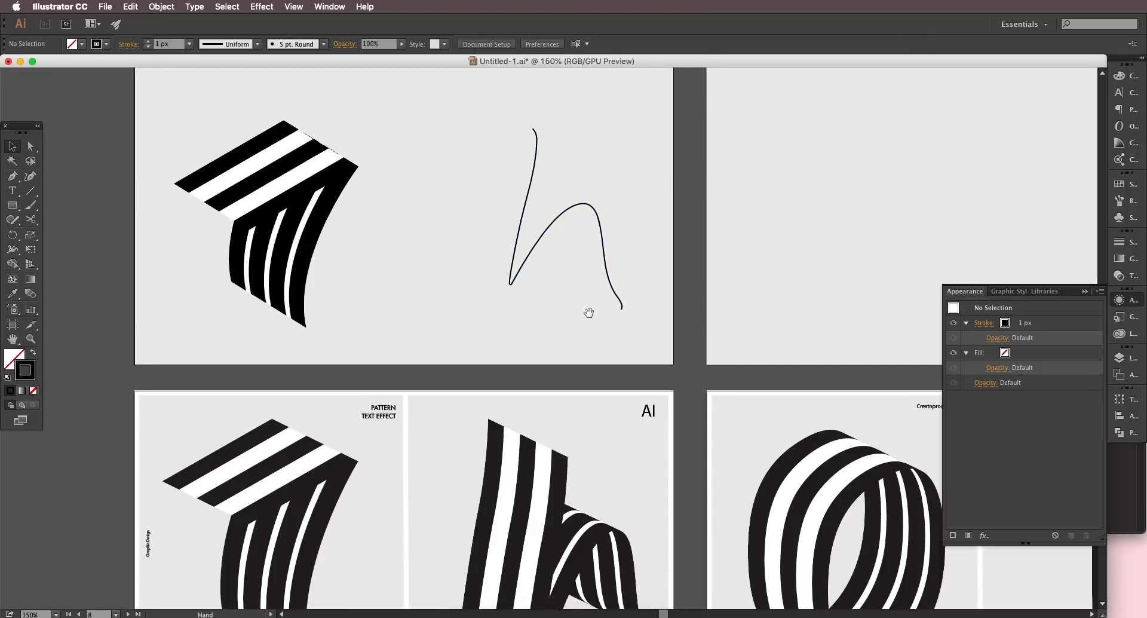
Step: Remove the extra anchor point that hooks the lower right end of the h line
left_click_drag(588, 312, 584, 284)
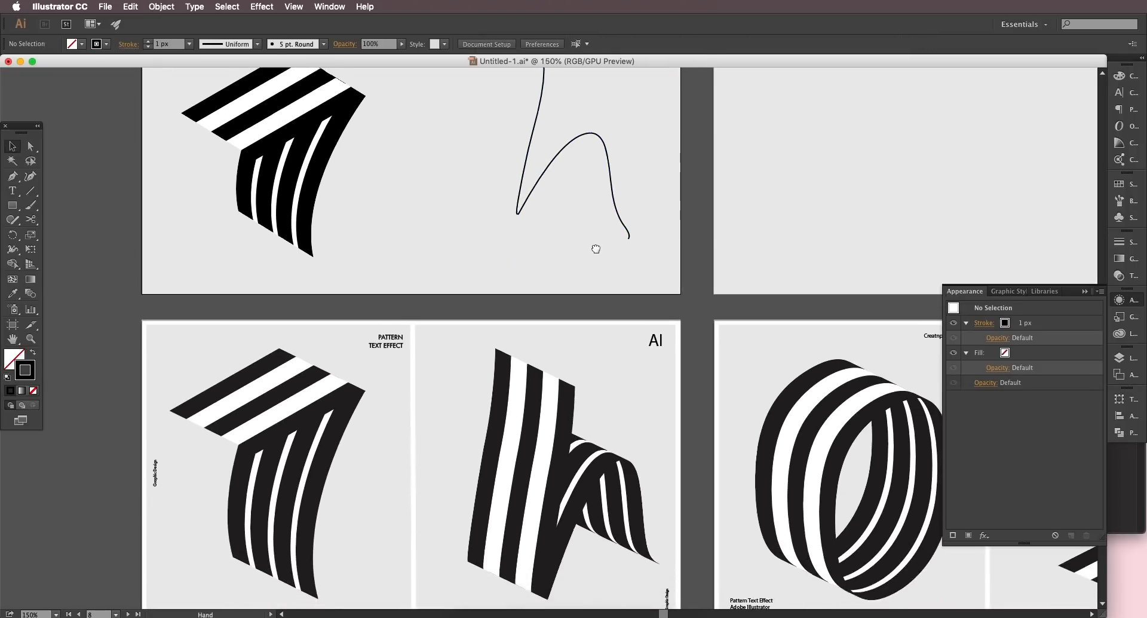
scroll(597, 392, "down", 5)
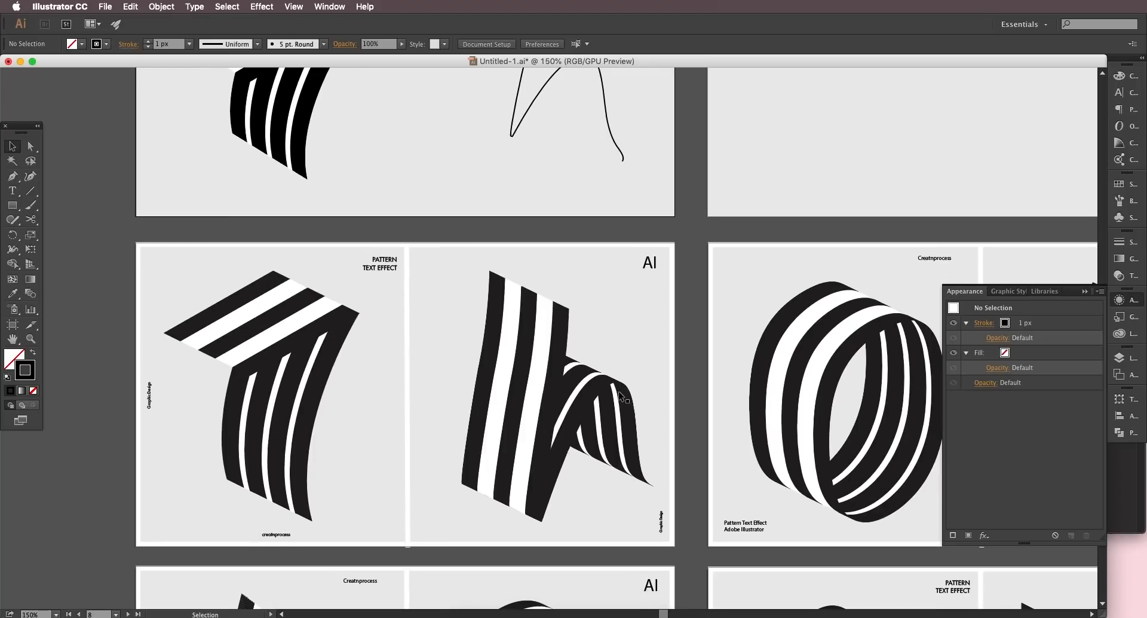
left_click_drag(602, 148, 570, 387)
left_click(541, 357)
scroll(545, 358, "up", 2)
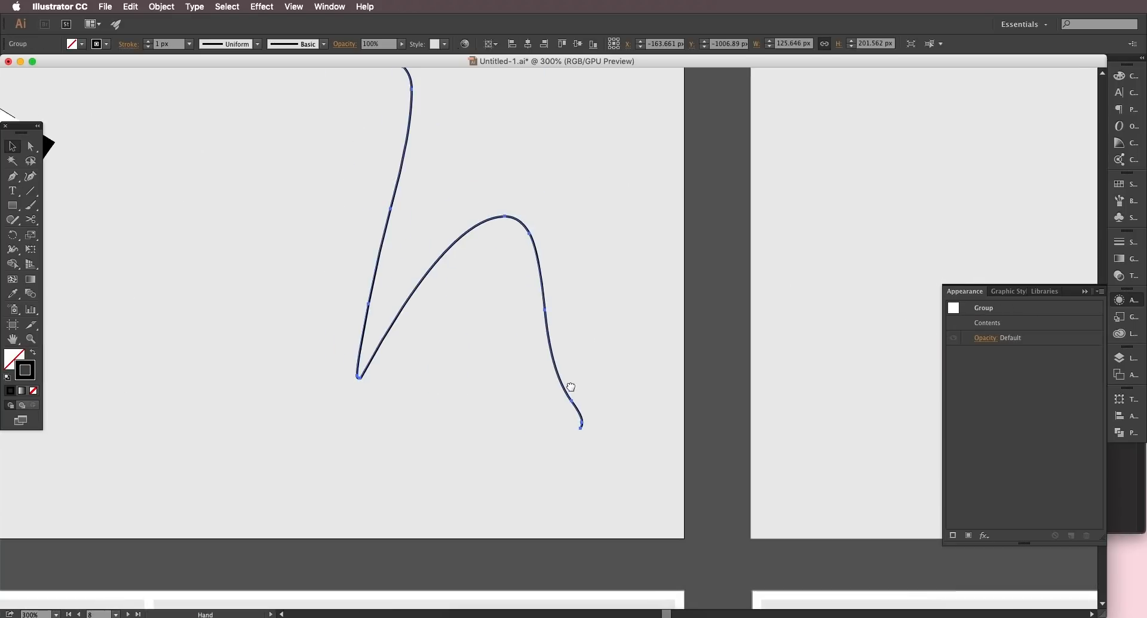
scroll(570, 388, "down", 1)
scroll(582, 414, "up", 1)
key("p")
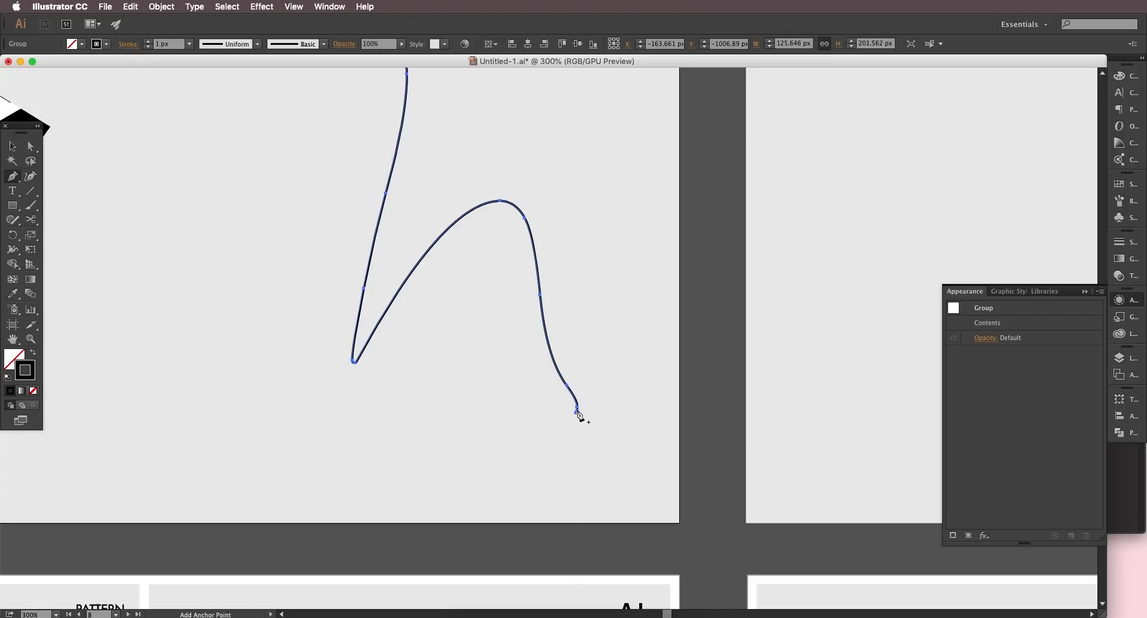
left_click(574, 394)
key("v")
left_click(440, 233)
Step: Move the anchor point just below the tip of the h's stem slightly down to smooth the curve
left_click_drag(380, 113, 375, 264)
left_click(31, 146)
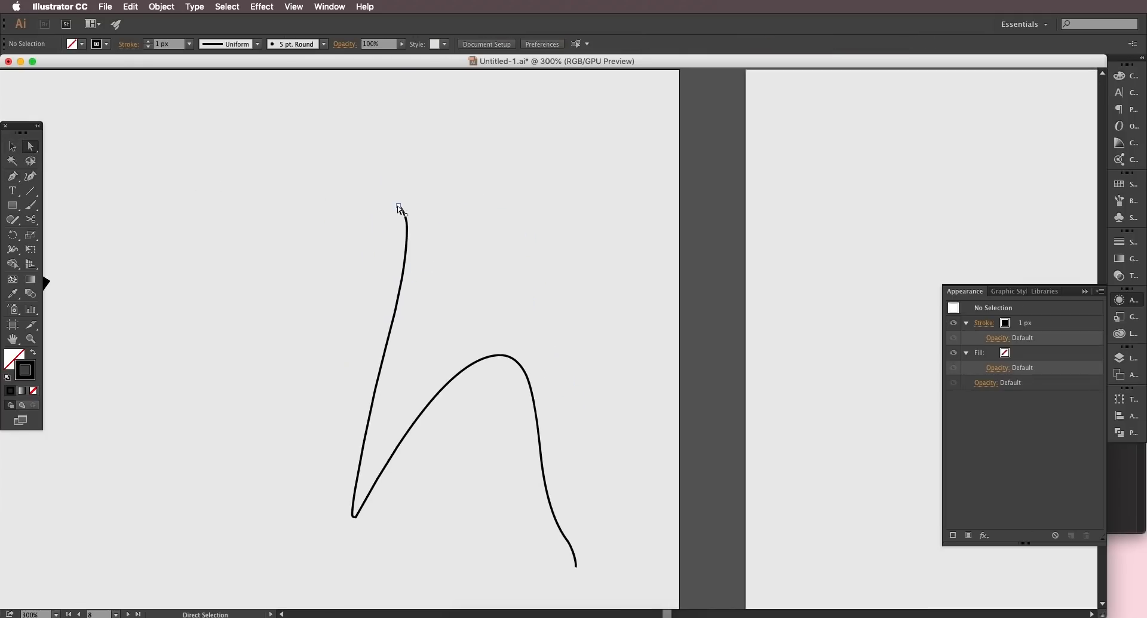
left_click(398, 206)
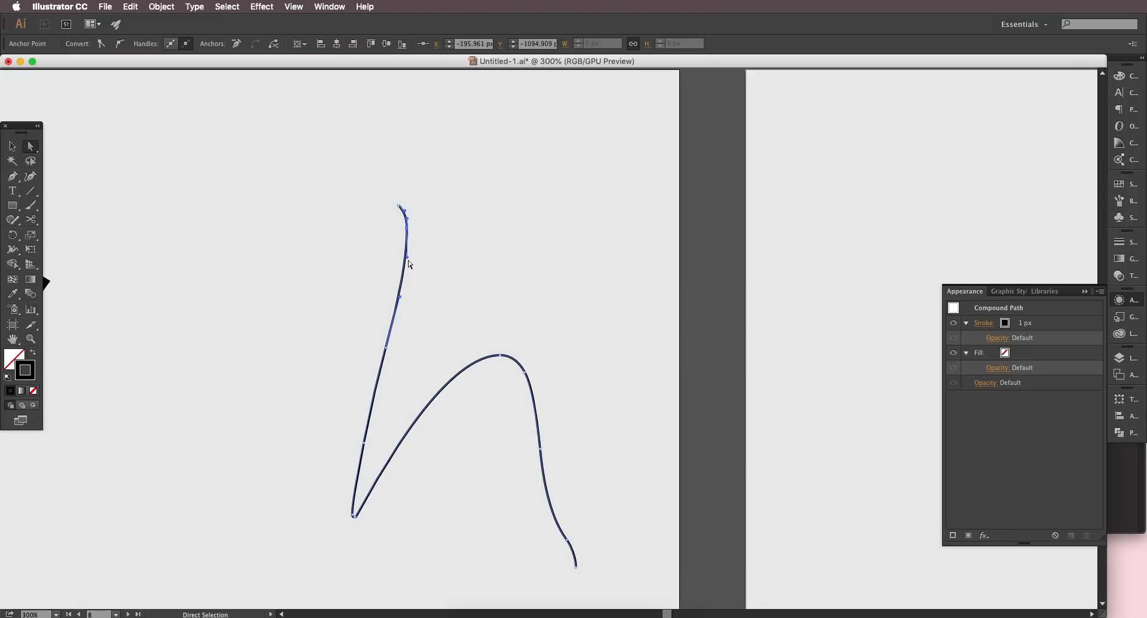
left_click_drag(408, 263, 408, 231)
scroll(446, 361, "down", 3)
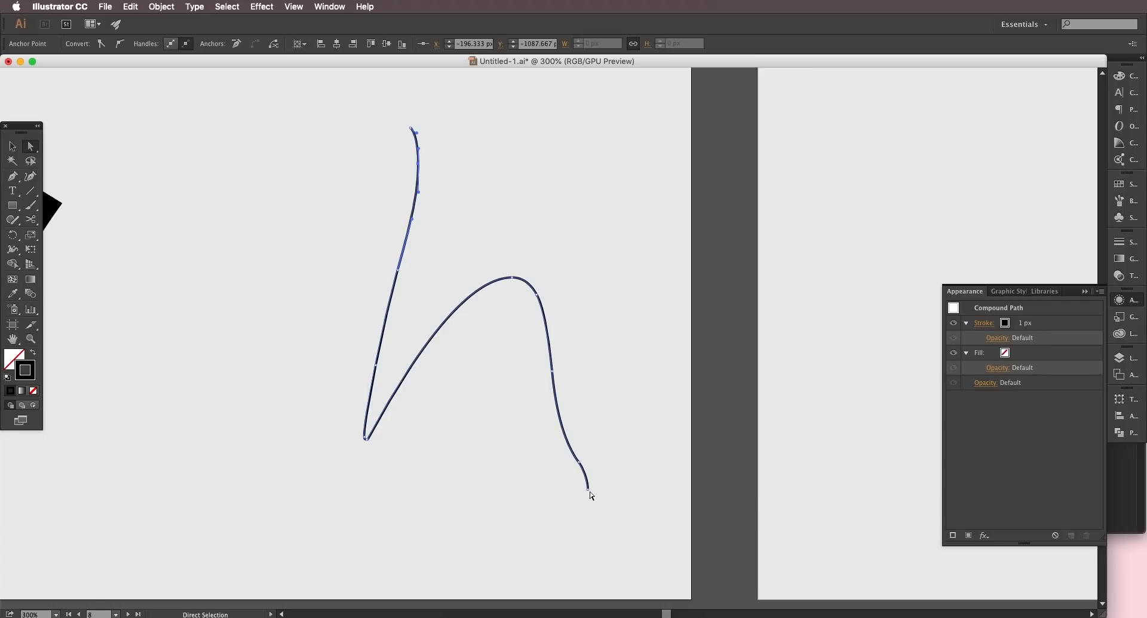
Step: Delete the last anchor of the h's right leg and pull the new end point and its handle into an outward flare
left_click_drag(590, 491, 607, 468)
scroll(621, 392, "down", 3)
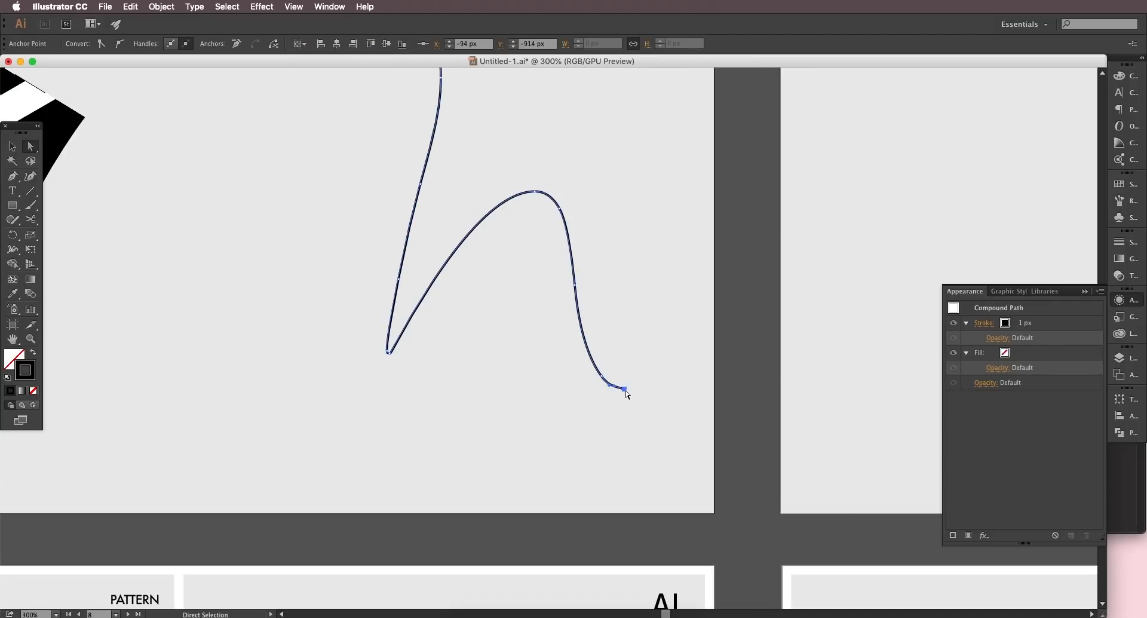
key("Delete")
left_click(605, 375)
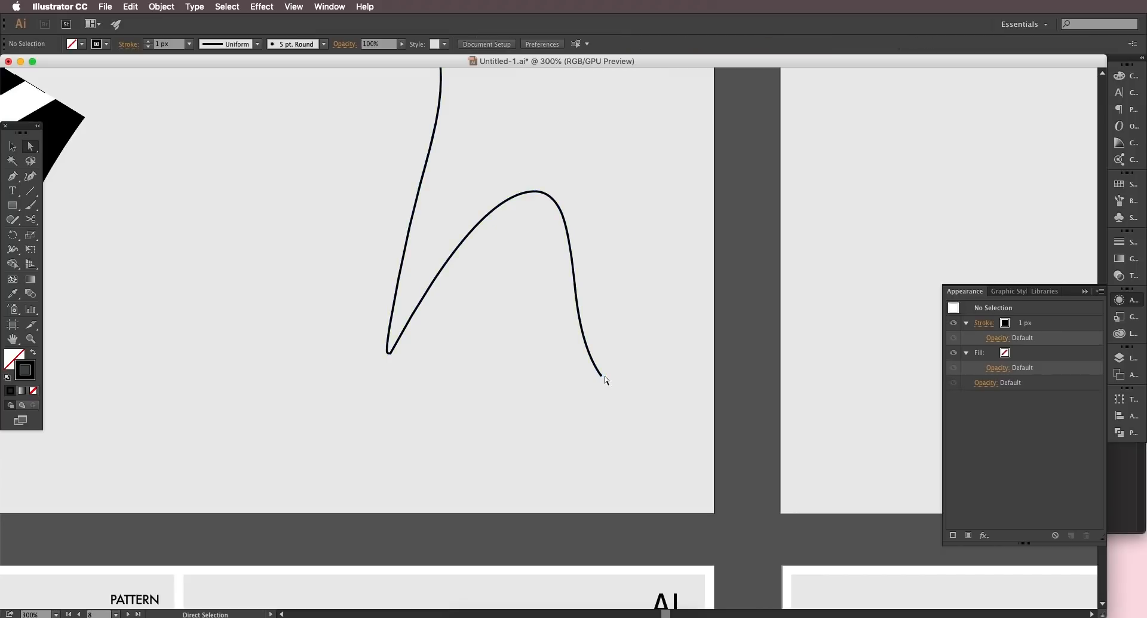
mouse_move(602, 375)
left_mouse_down()
mouse_move(615, 381)
mouse_move(589, 370)
left_mouse_up()
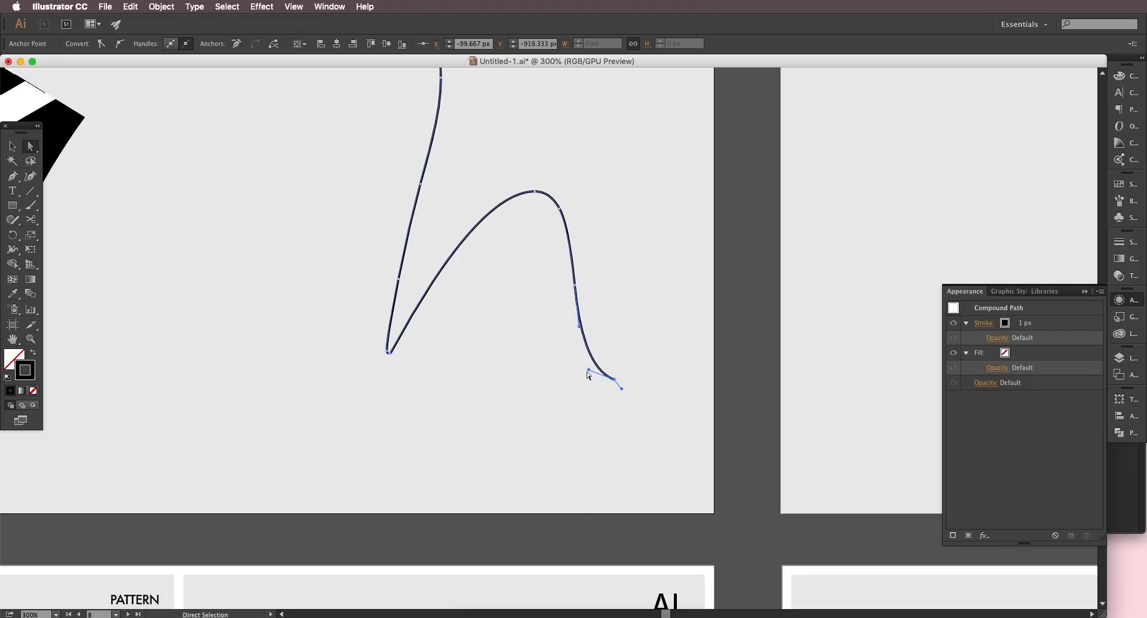
left_click(643, 277)
left_click_drag(644, 273, 664, 321)
left_click_drag(533, 255, 551, 350)
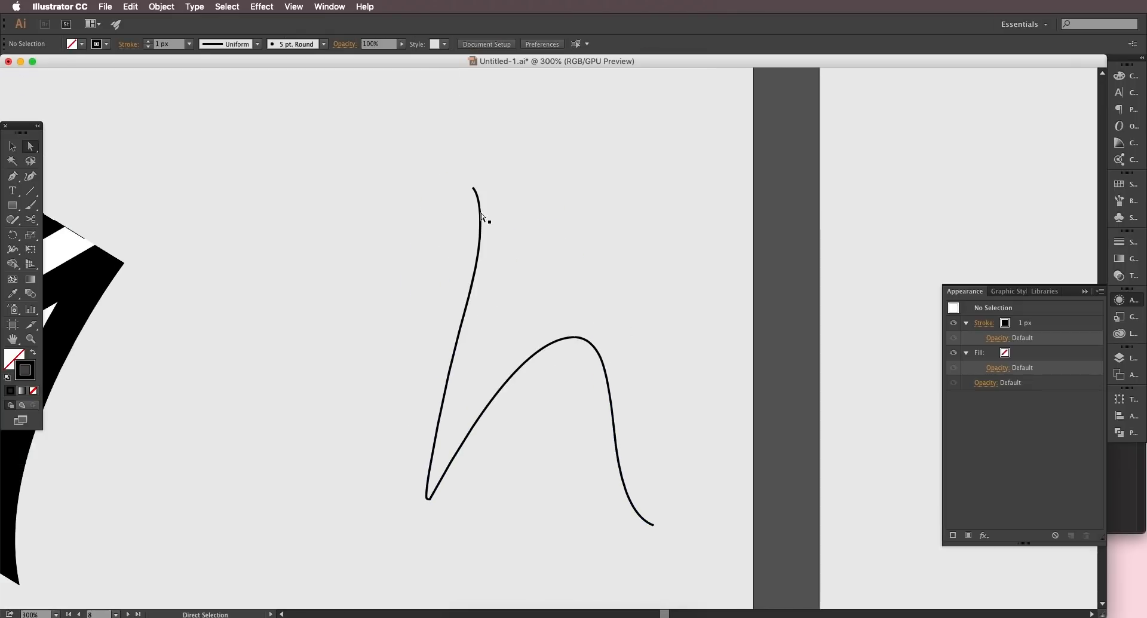
Step: Select the h line and set its stroke weight to 0.1 px
left_click(12, 147)
left_click_drag(543, 411, 597, 333)
scroll(593, 338, "down", 1)
left_click_drag(599, 397, 570, 399)
scroll(582, 379, "up", 1)
scroll(557, 267, "down", 1)
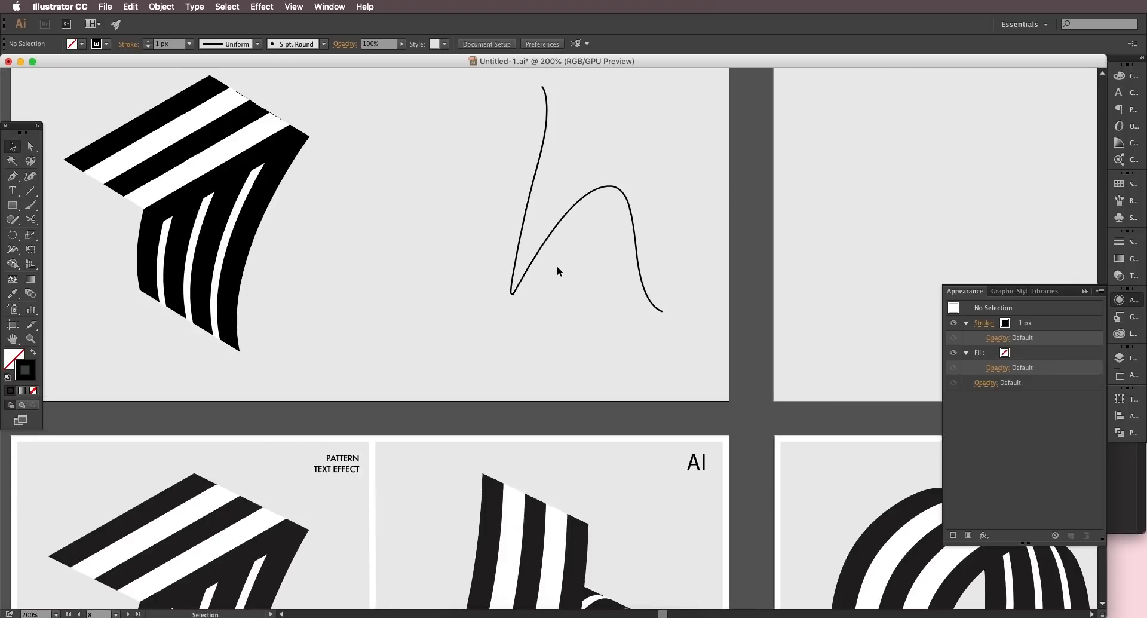
left_click(554, 228)
left_click_drag(561, 238, 535, 299)
scroll(535, 299, "down", 3)
left_click_drag(567, 355, 571, 330)
scroll(554, 332, "up", 2)
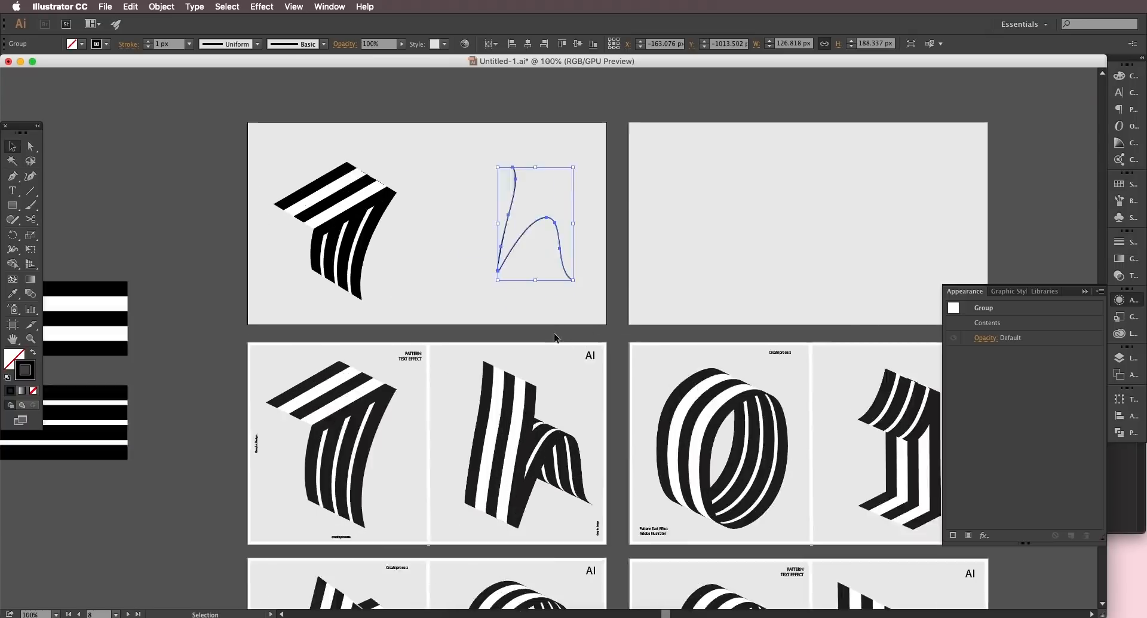
left_click_drag(532, 410, 552, 346)
left_click_drag(586, 244, 553, 379)
left_click_drag(529, 314, 536, 300)
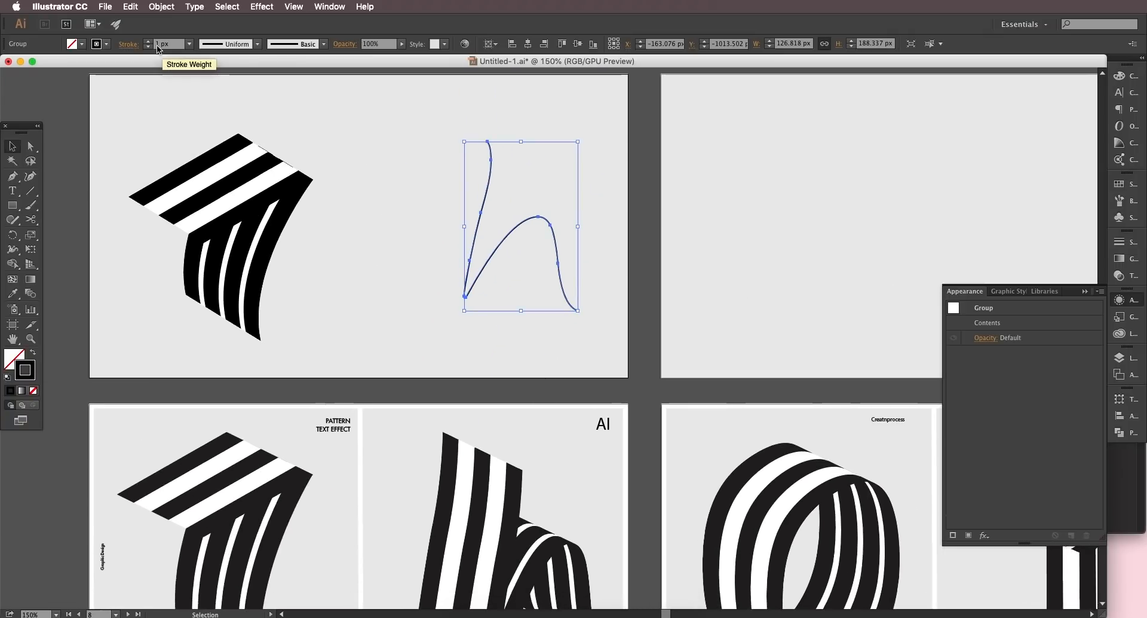
left_click(155, 46)
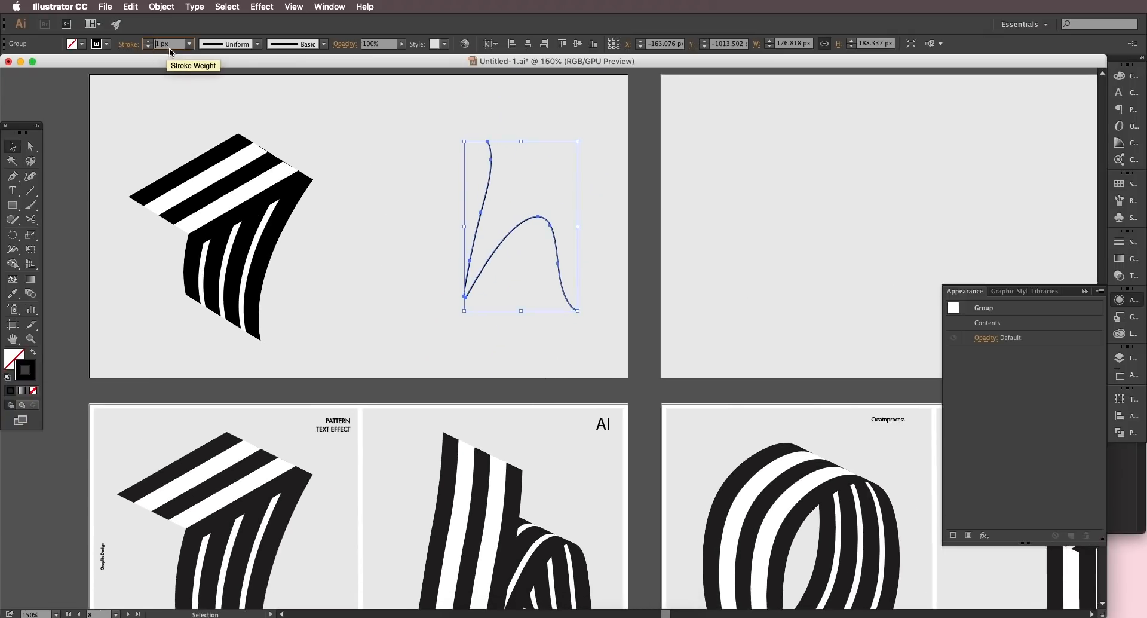
type("0.1")
key("Return")
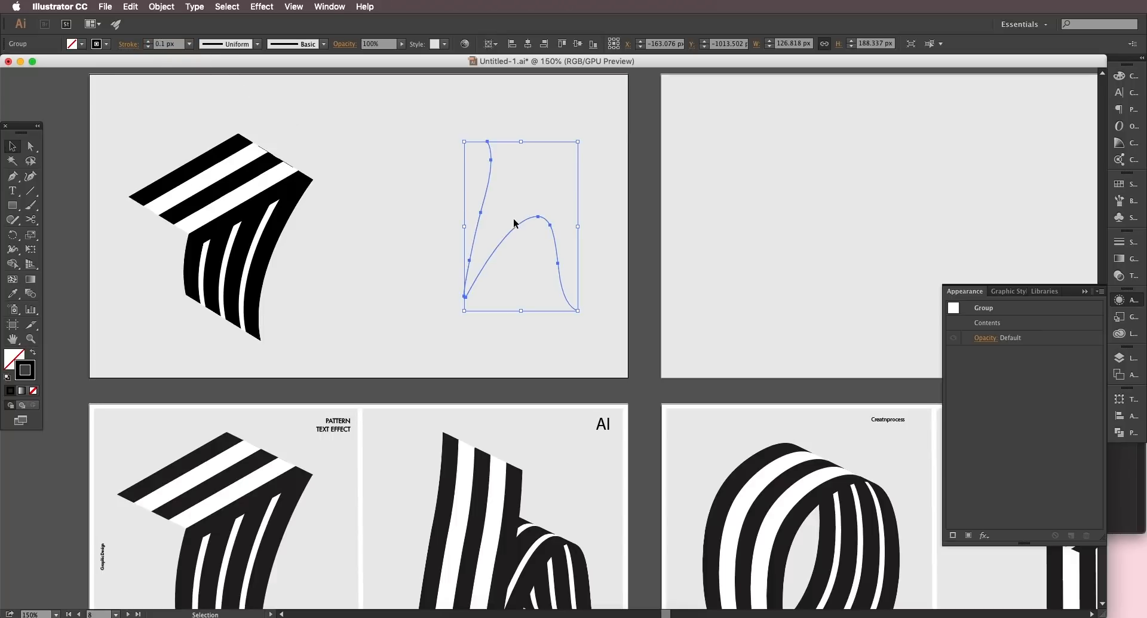
Step: Apply a previewed 3D Extrude & Bevel effect to the h, rotated to -42°, -38° and 30°
left_click(261, 7)
mouse_move(310, 85)
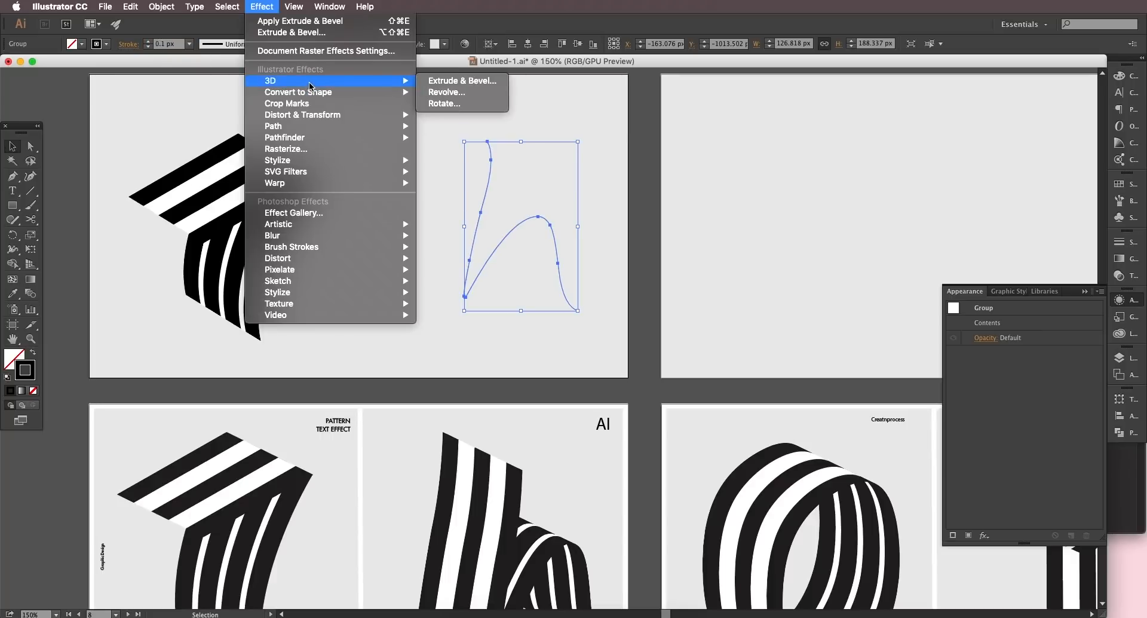
left_click(460, 80)
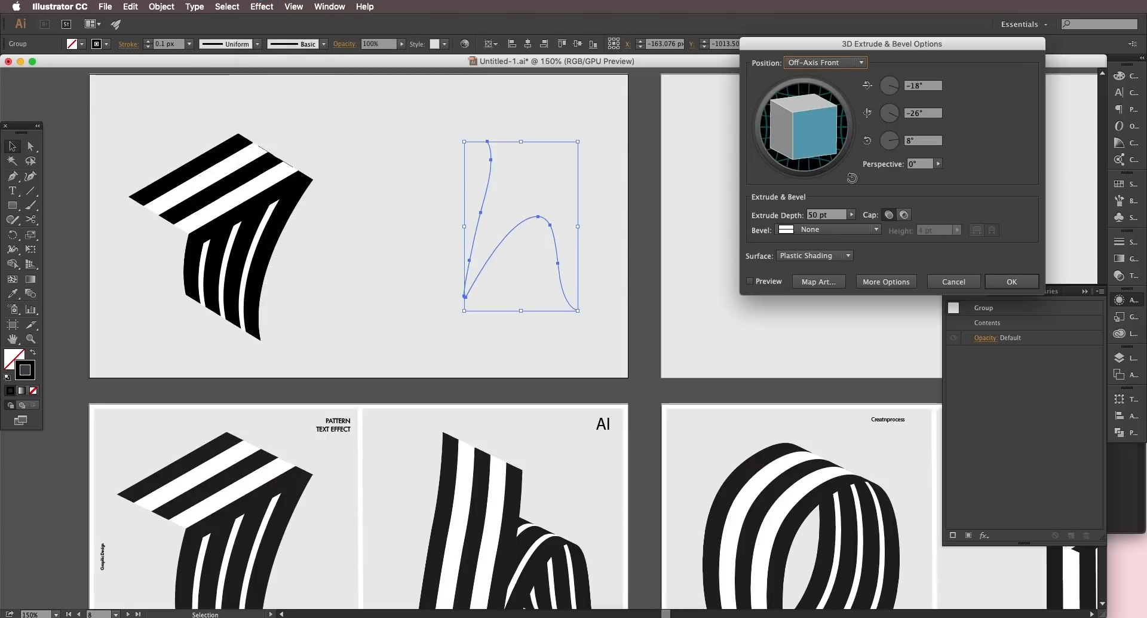
left_click(751, 280)
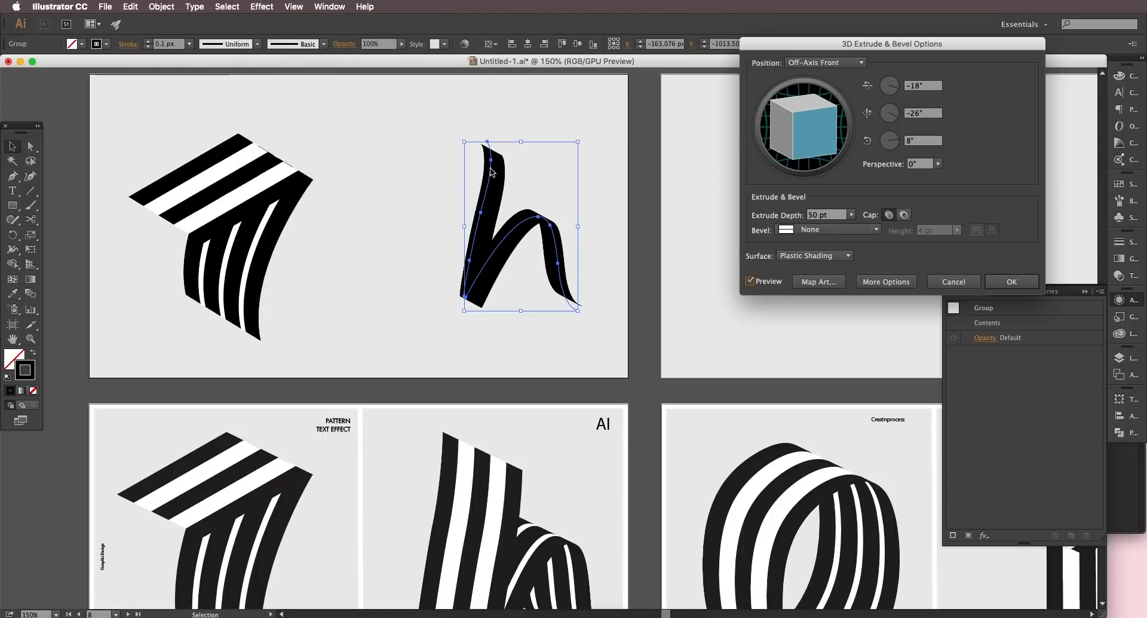
left_click_drag(790, 139, 801, 105)
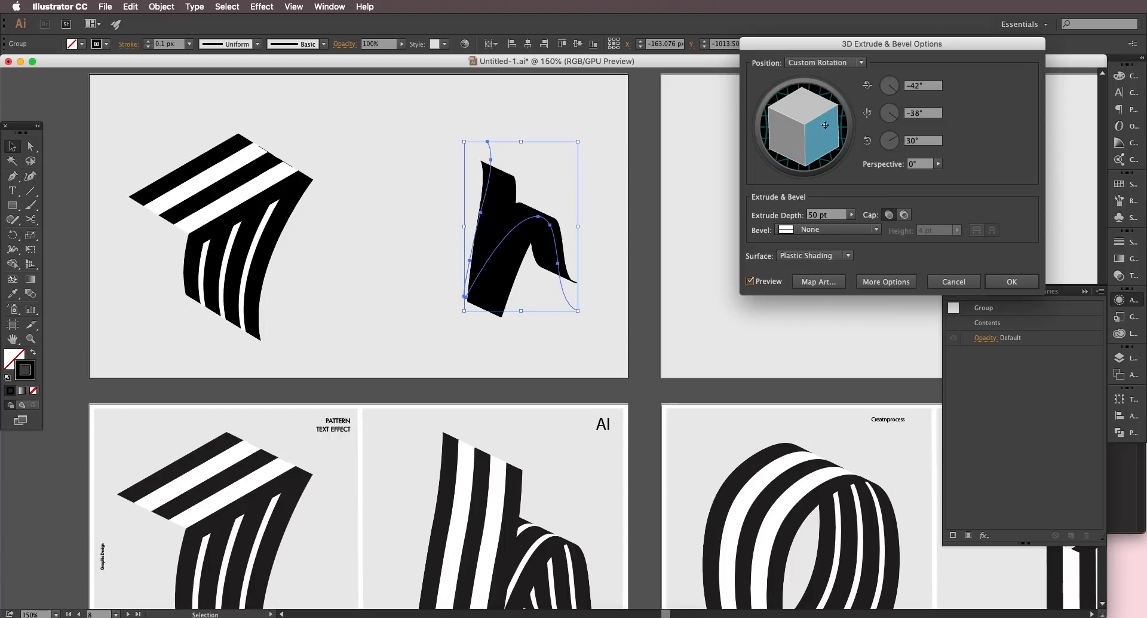
Step: Set the h's extrude depth to 110 pt
left_click(819, 217)
key("shift+Up")
key("shift+Up")
key("shift+Up")
key("shift+Up")
key("shift+Up")
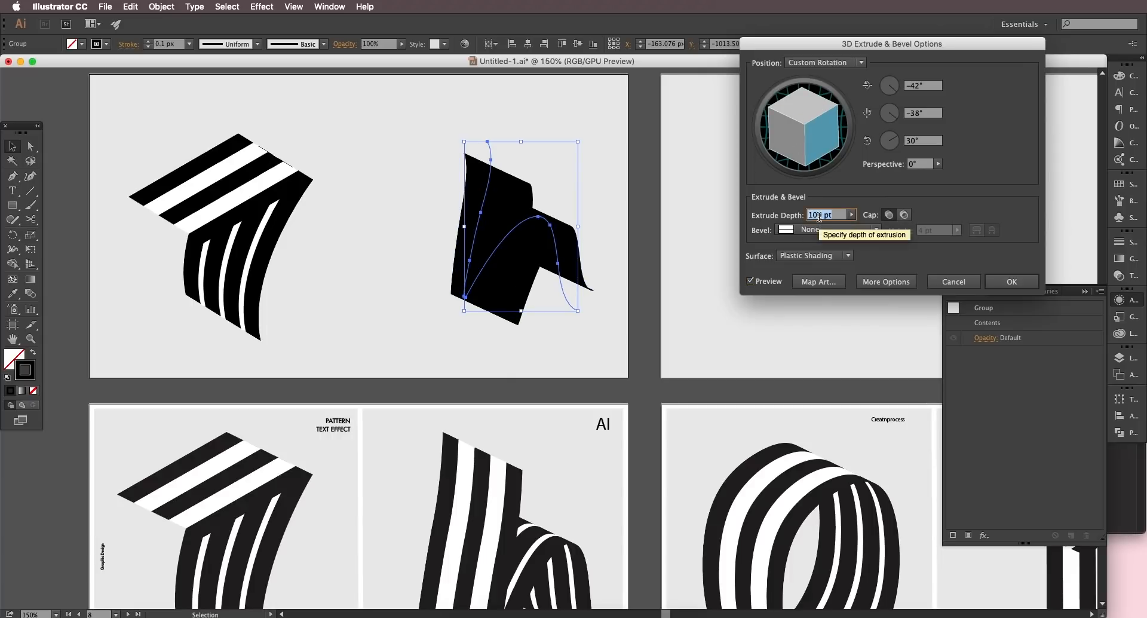
key("shift+Up")
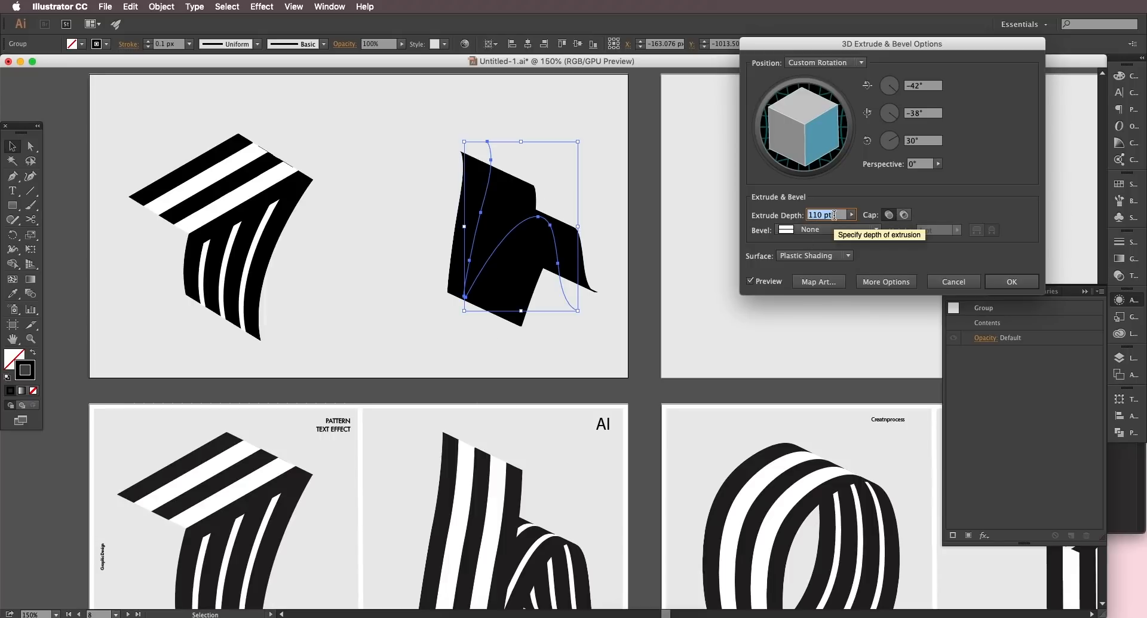
Step: Open Map Art for the h, enable Invisible Geometry, and compare surfaces 3 and 4, ending on surface 3, the stem
left_click(809, 282)
left_click(1011, 249)
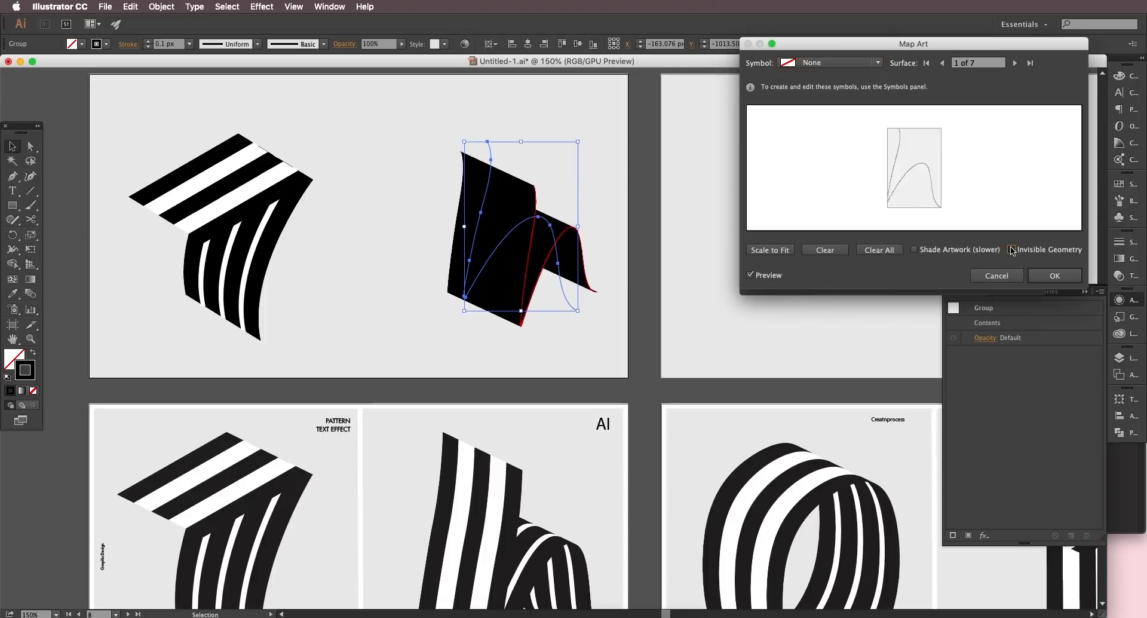
left_click(1014, 63)
left_click(1014, 62)
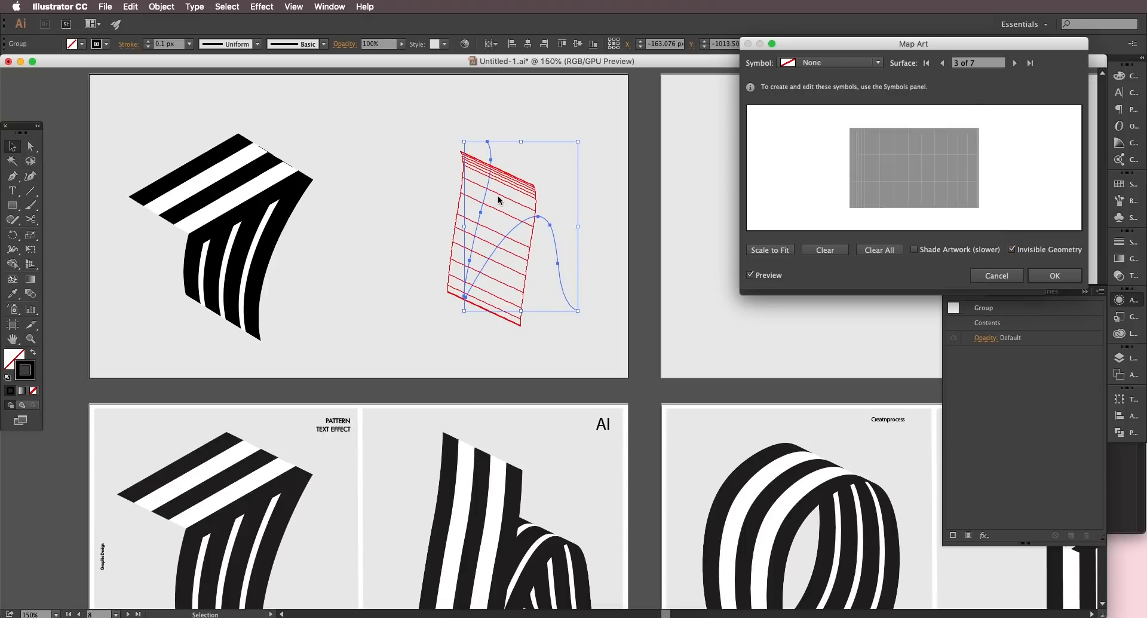
left_click(1015, 63)
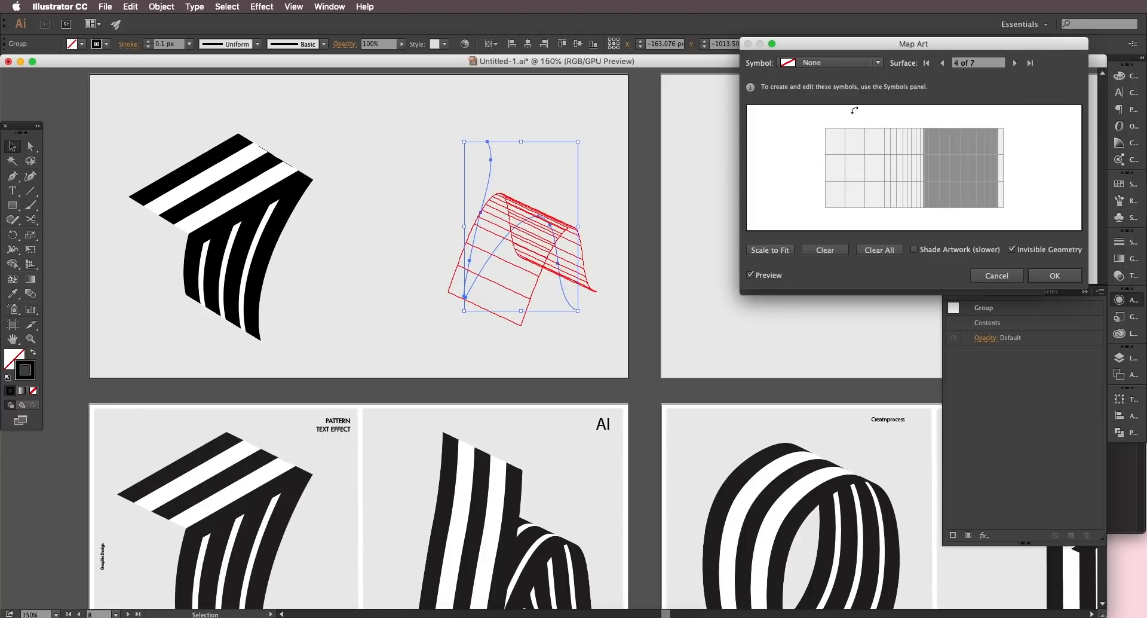
left_click(941, 63)
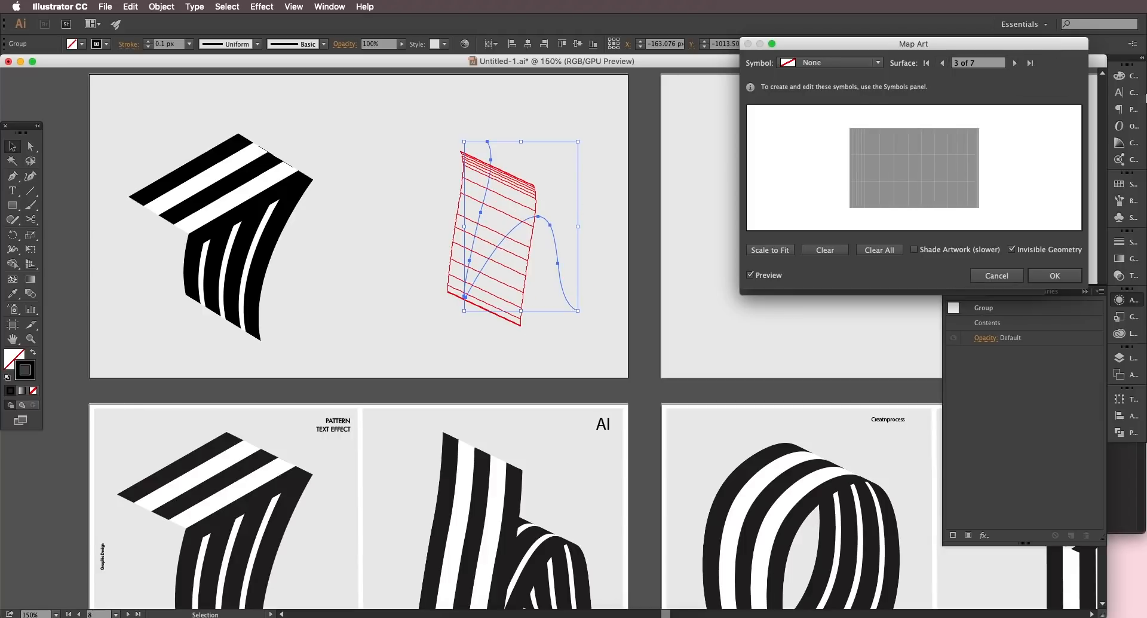
left_click(1014, 63)
left_click(942, 63)
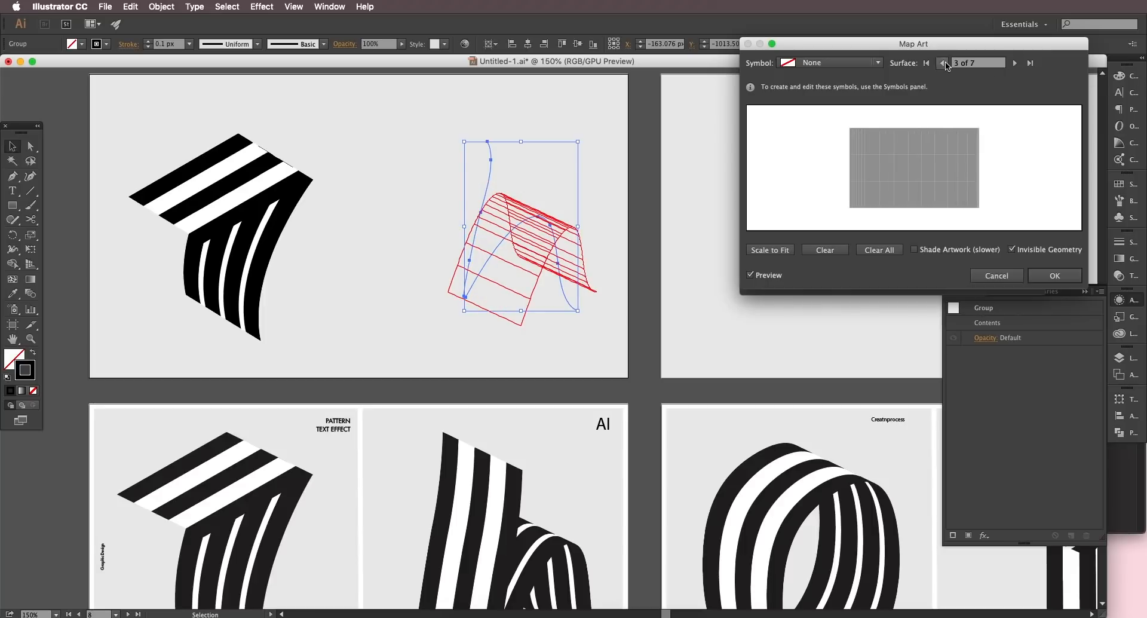
Step: Map New Symbol 5 onto surface 3, the h's stem, and scale it to fit
left_click(880, 63)
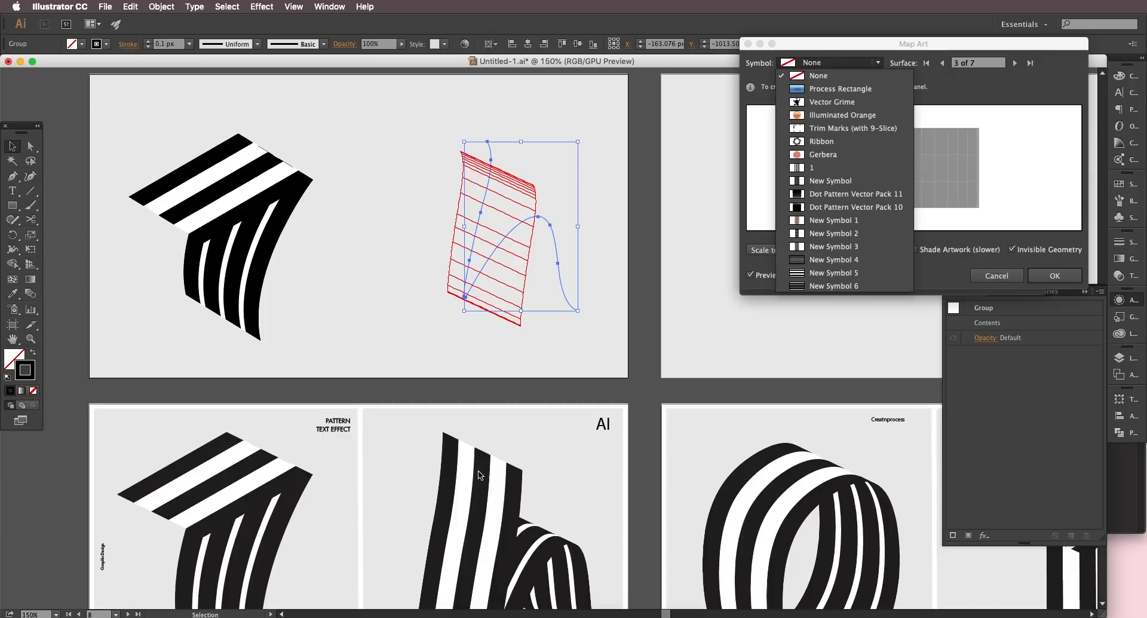
left_click(804, 274)
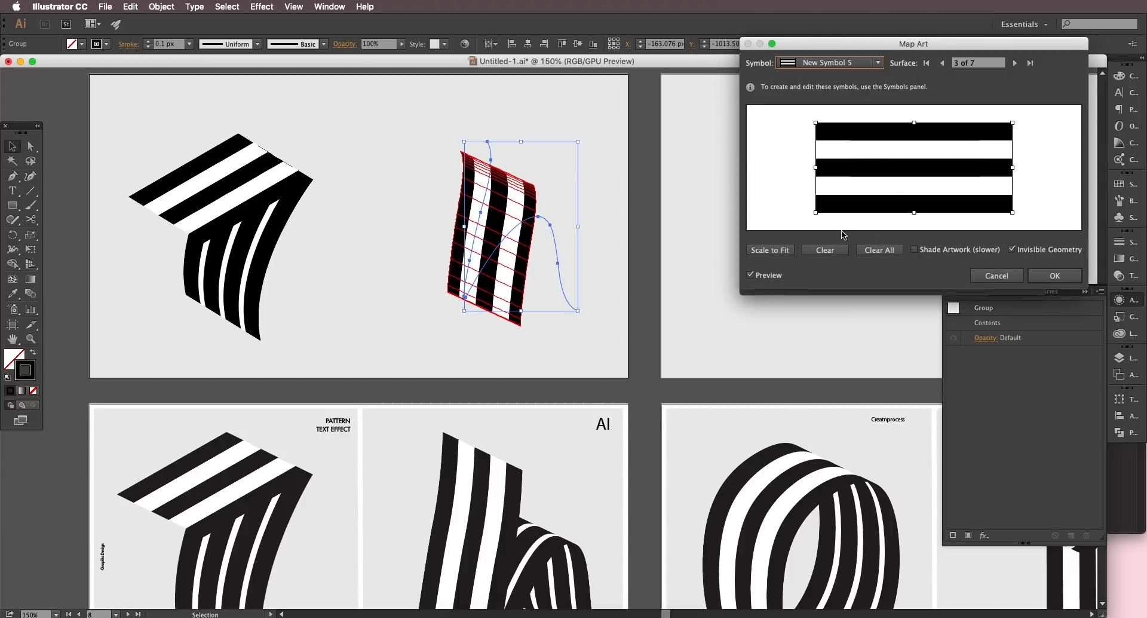
left_click(770, 249)
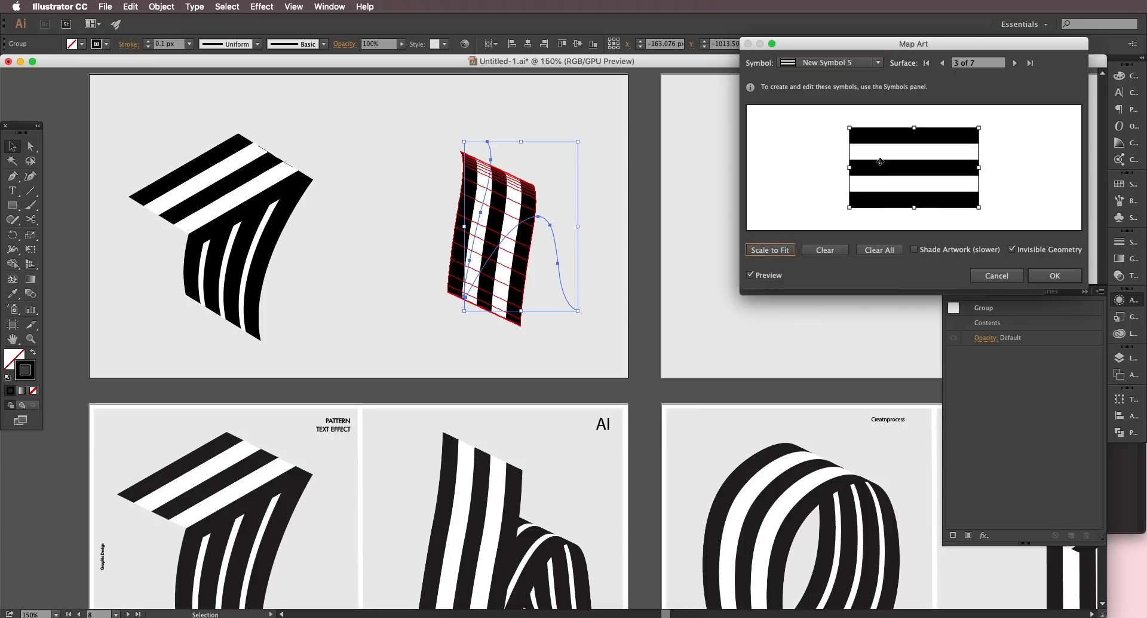
Step: Map New Symbol 6 onto surface 4, the h's arch, scale it to fit, and apply the 3D effect
left_click(1014, 63)
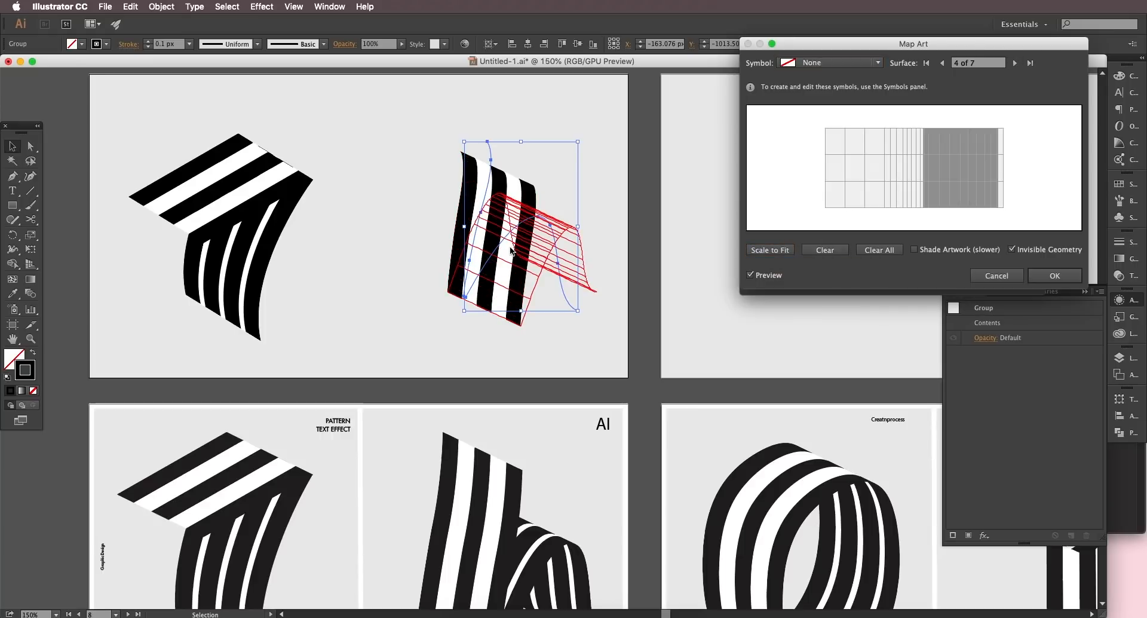
left_click(868, 65)
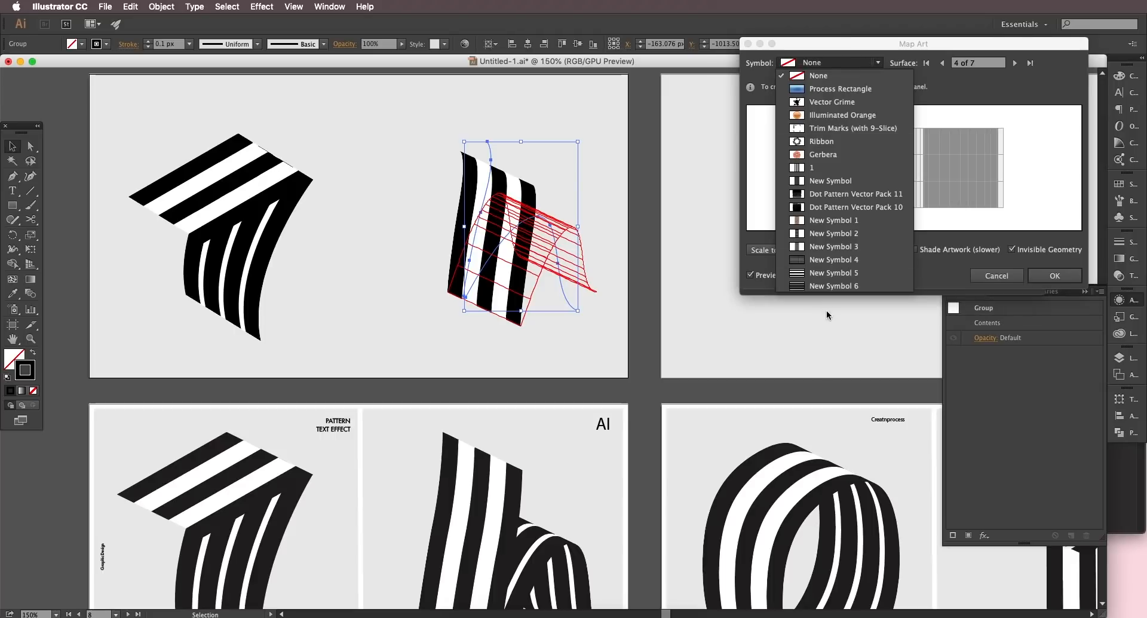
left_click(830, 288)
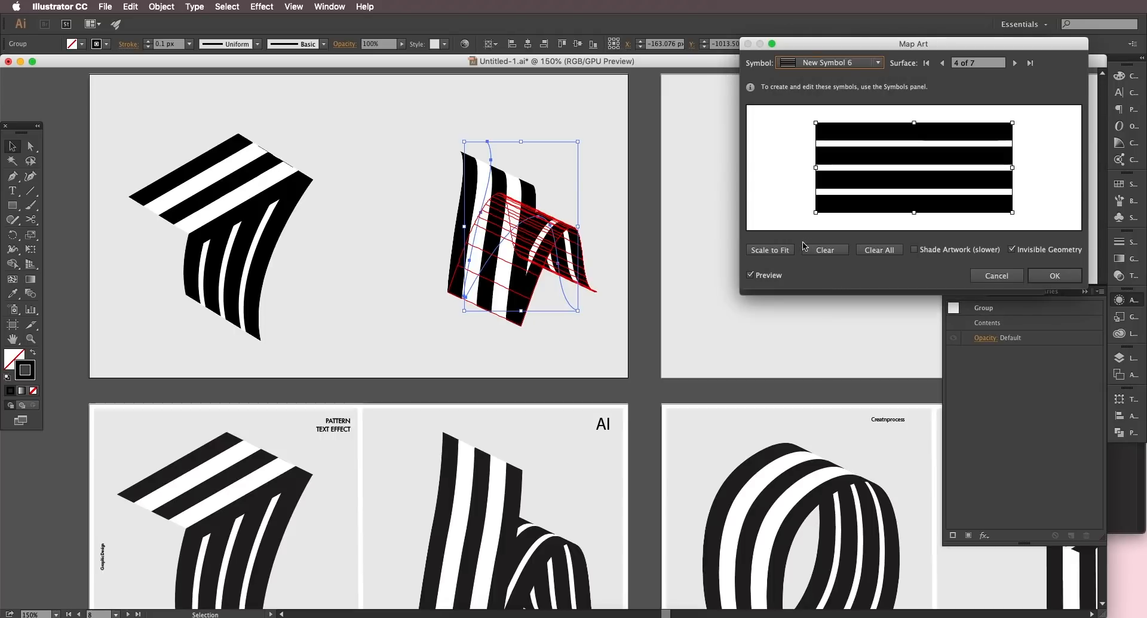
left_click(770, 250)
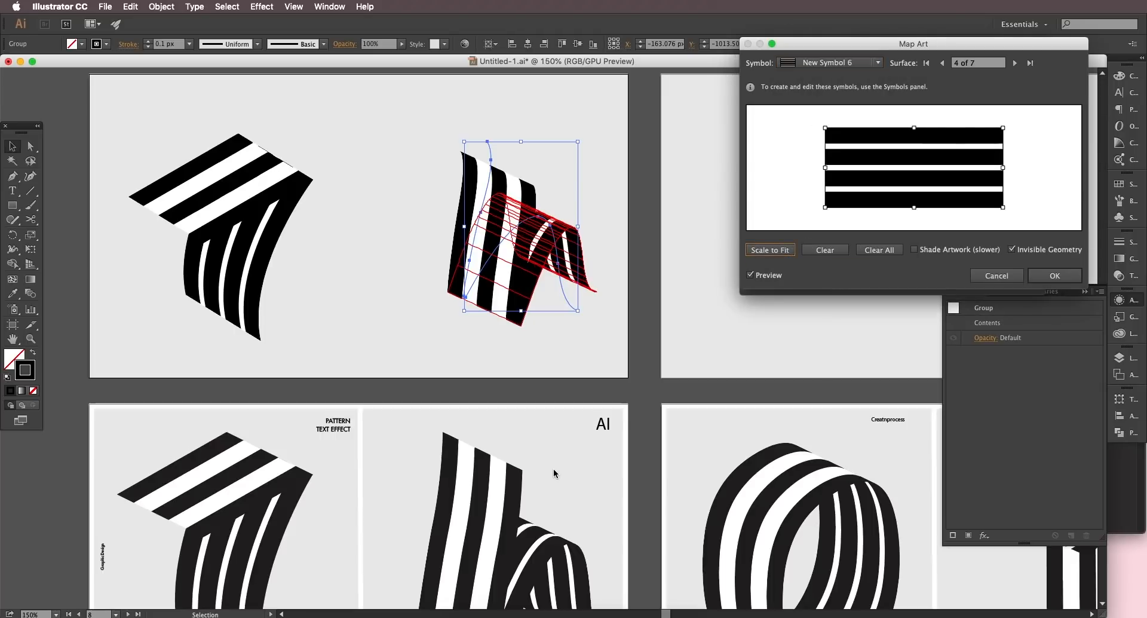
left_click(1036, 276)
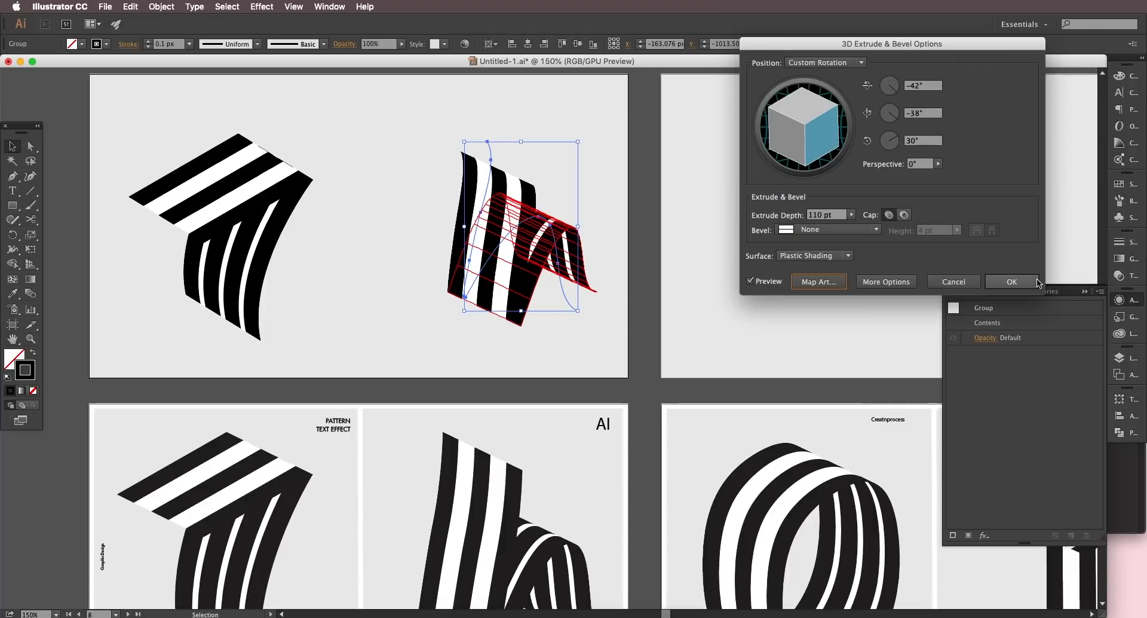
left_click(1000, 283)
left_click(629, 366)
scroll(597, 359, "down", 5)
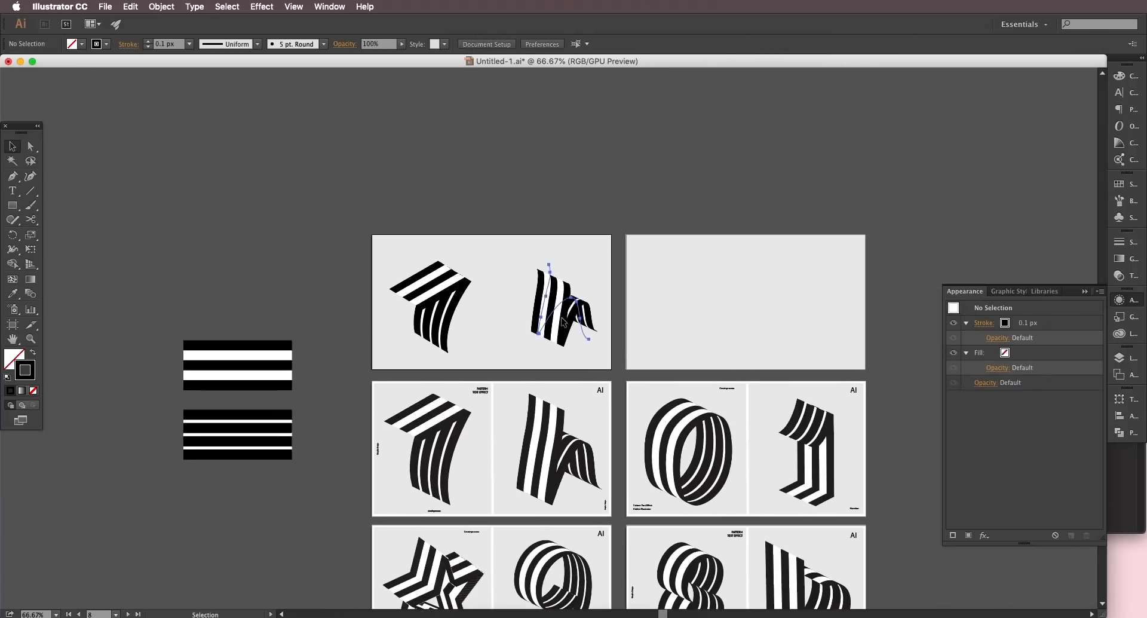
Step: Move the striped h slightly closer to the 7 on the first artboard
left_click(563, 322)
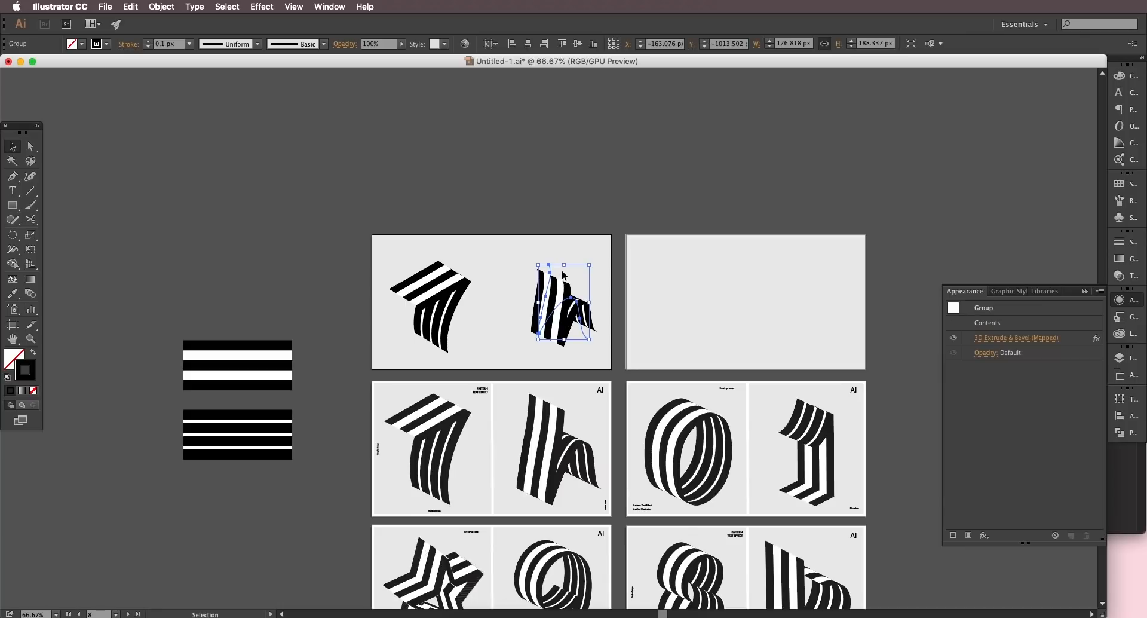
left_click_drag(560, 297, 544, 301)
left_click_drag(557, 320, 580, 306)
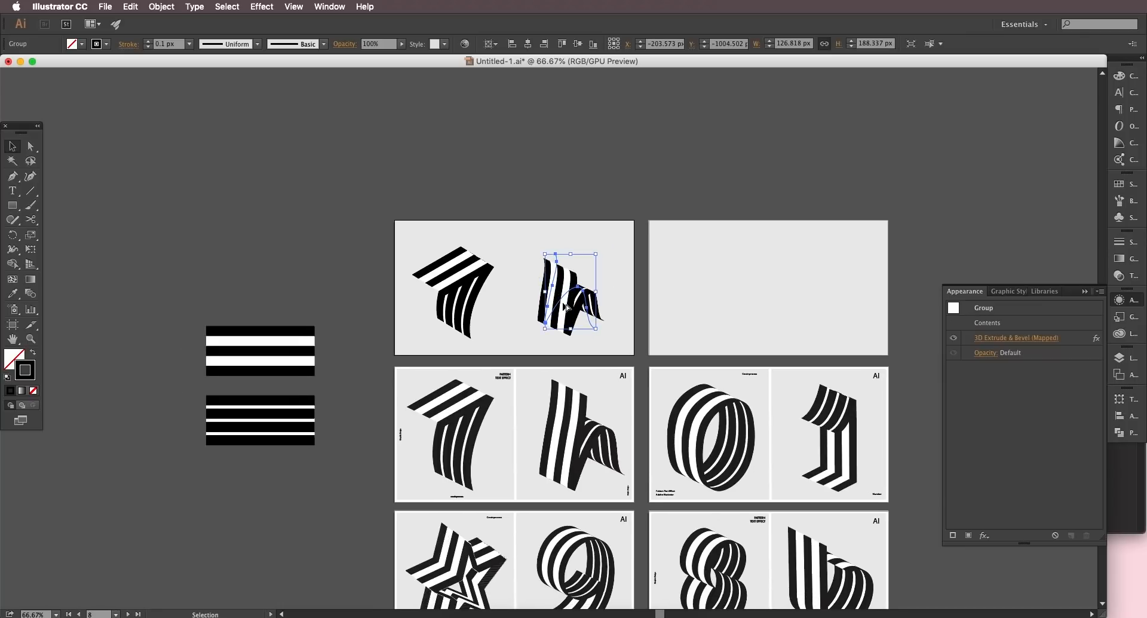
scroll(517, 295, "up", 5)
Step: Expand the 7's appearance and enlarge it proportionally to about 246 × 276 px
left_click(421, 283)
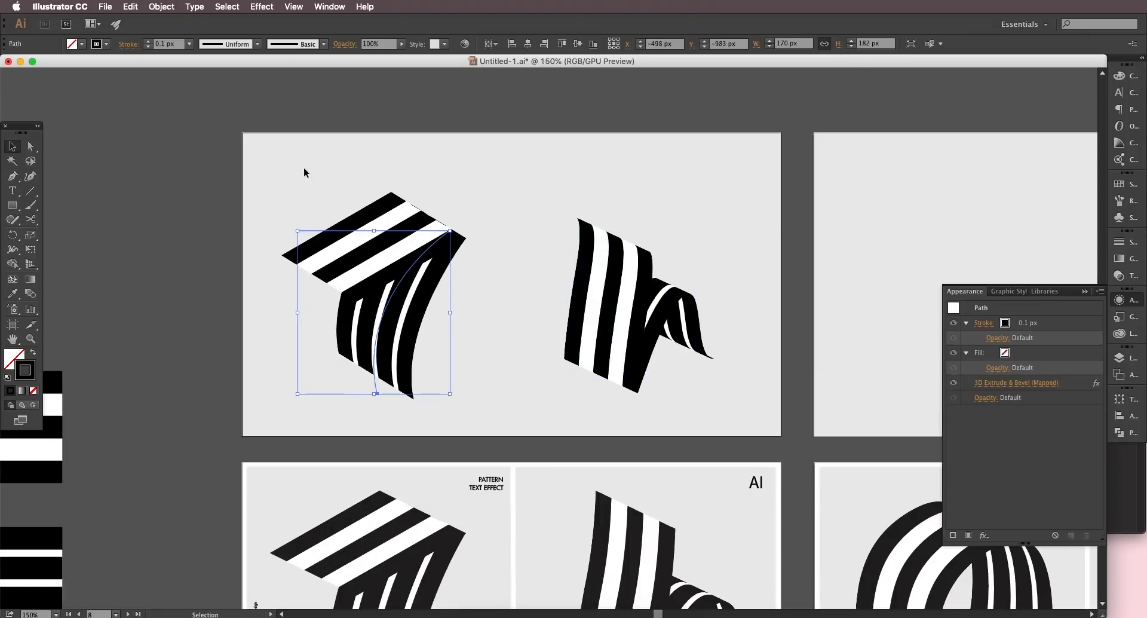
left_click(161, 7)
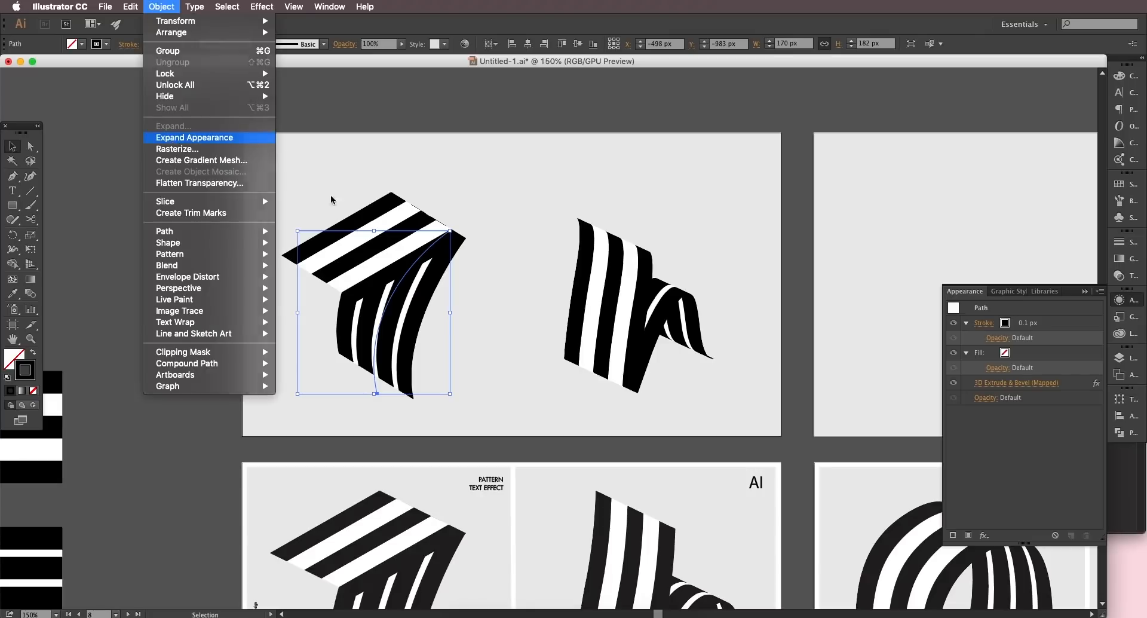
left_click(173, 142)
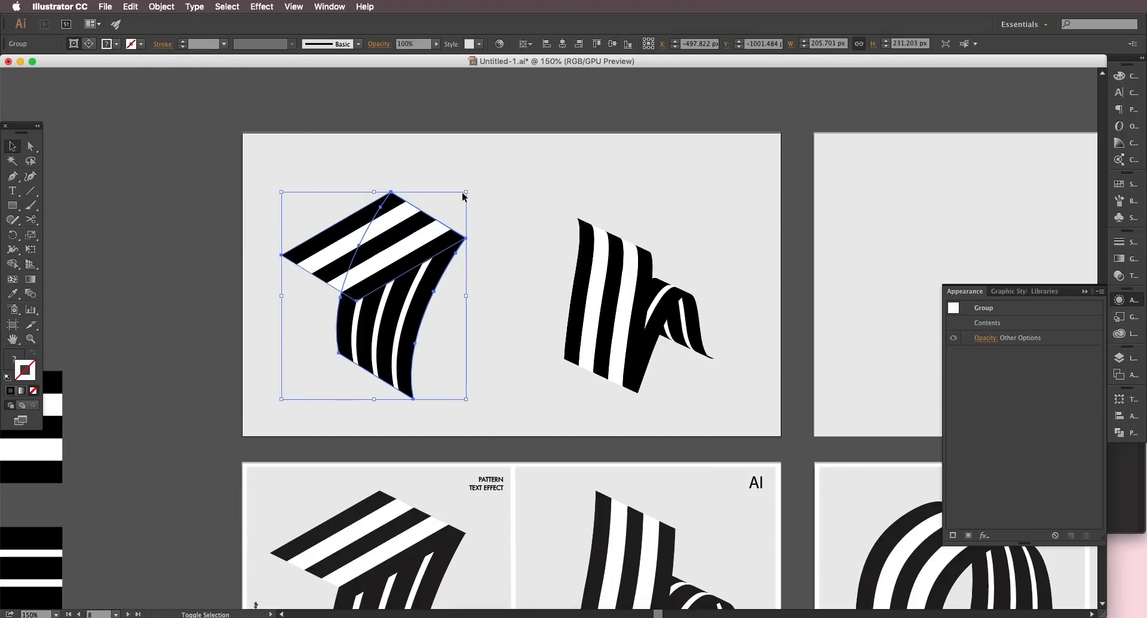
left_click_drag(464, 196, 478, 177)
left_click_drag(416, 243, 418, 245)
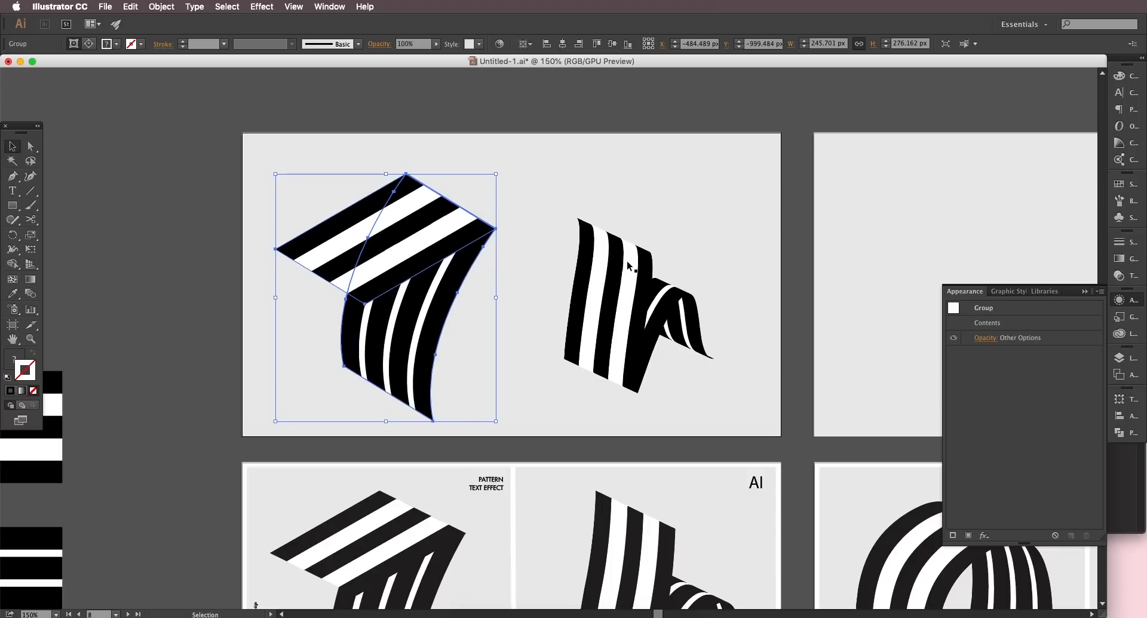
Step: Expand the h's appearance and enlarge it proportionally to about 216 × 253 px
left_click(633, 263)
left_click(162, 6)
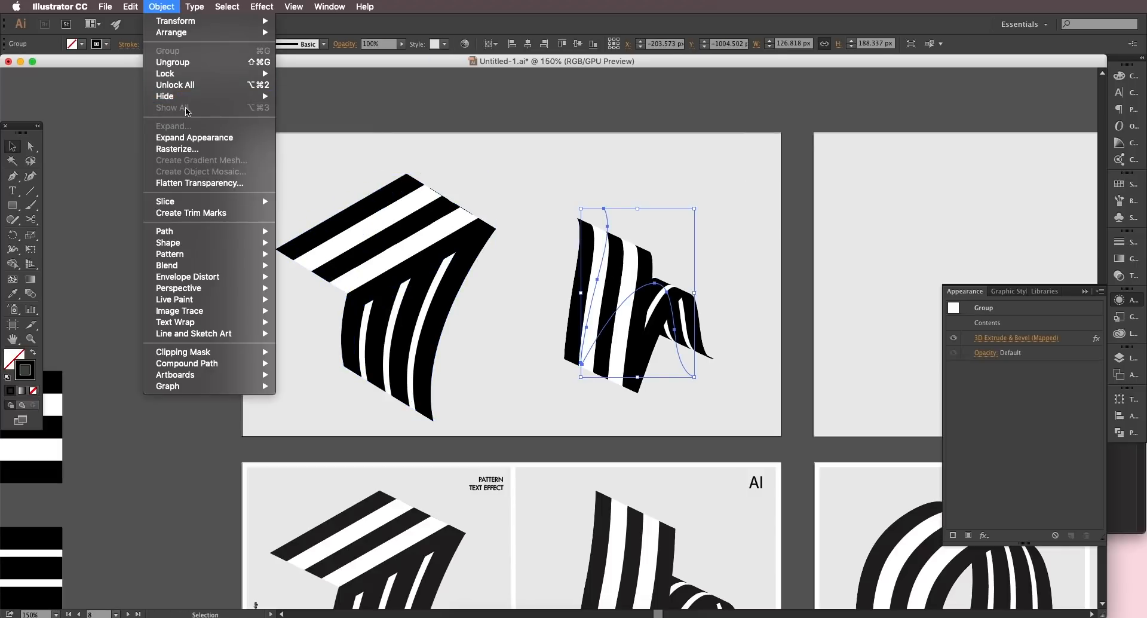
left_click(190, 139)
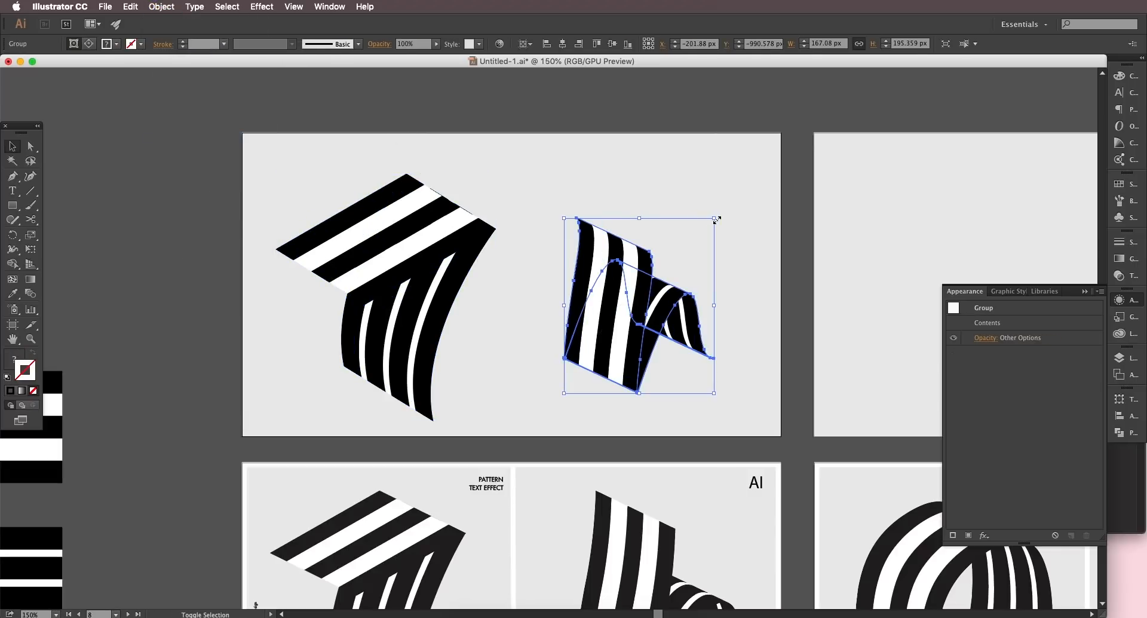
left_click_drag(714, 218, 739, 177)
left_click_drag(723, 300, 706, 218)
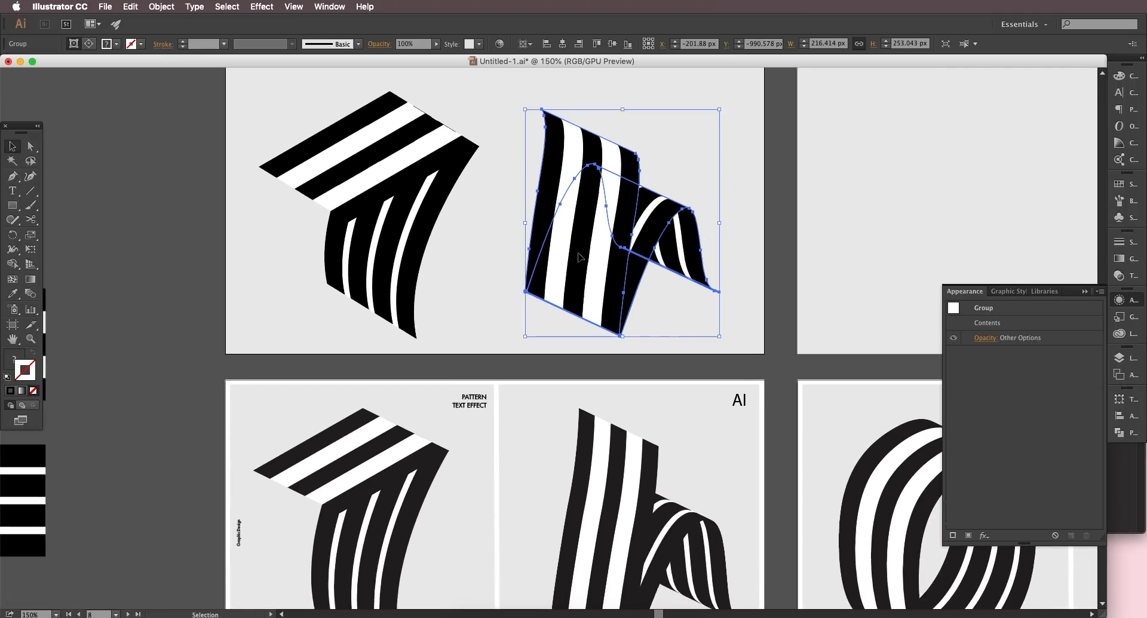
Step: Adjust the spacing of the h and the 7 on the artboard and shrink the 7 slightly
left_click_drag(576, 263, 613, 307)
left_click(454, 305)
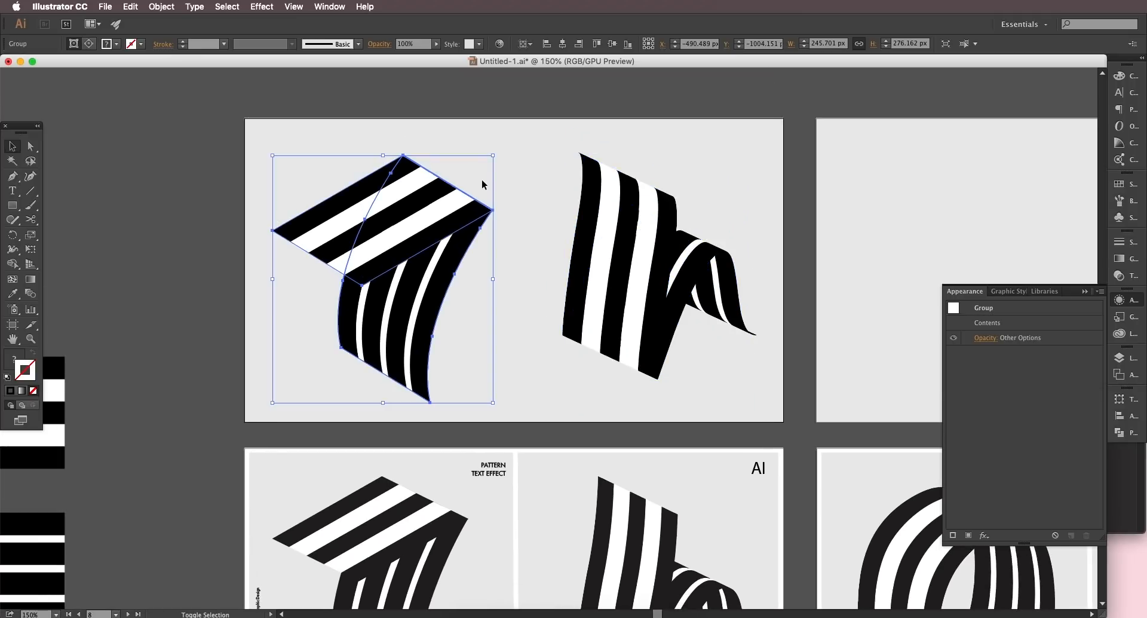
left_click_drag(494, 158, 489, 162)
left_click(133, 236)
key("super+minus")
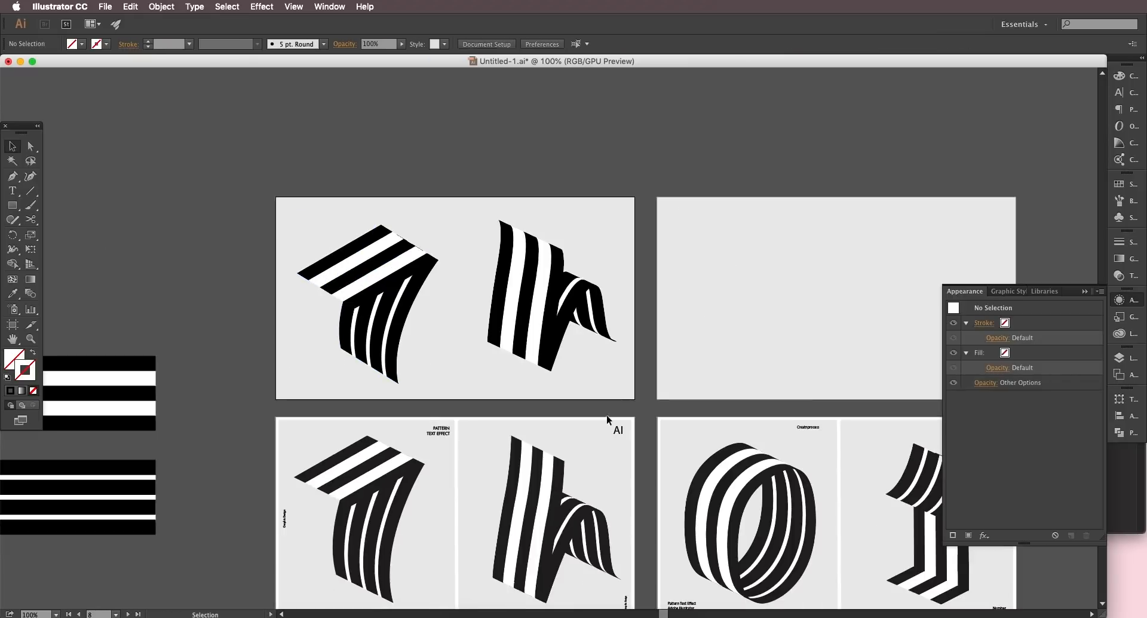
Step: Draw an open number 1 path about 69 × 224 px on the empty artboard, with a diagonal flag, vertical stem and short base
left_click_drag(842, 491, 656, 385)
scroll(787, 402, "up", 2)
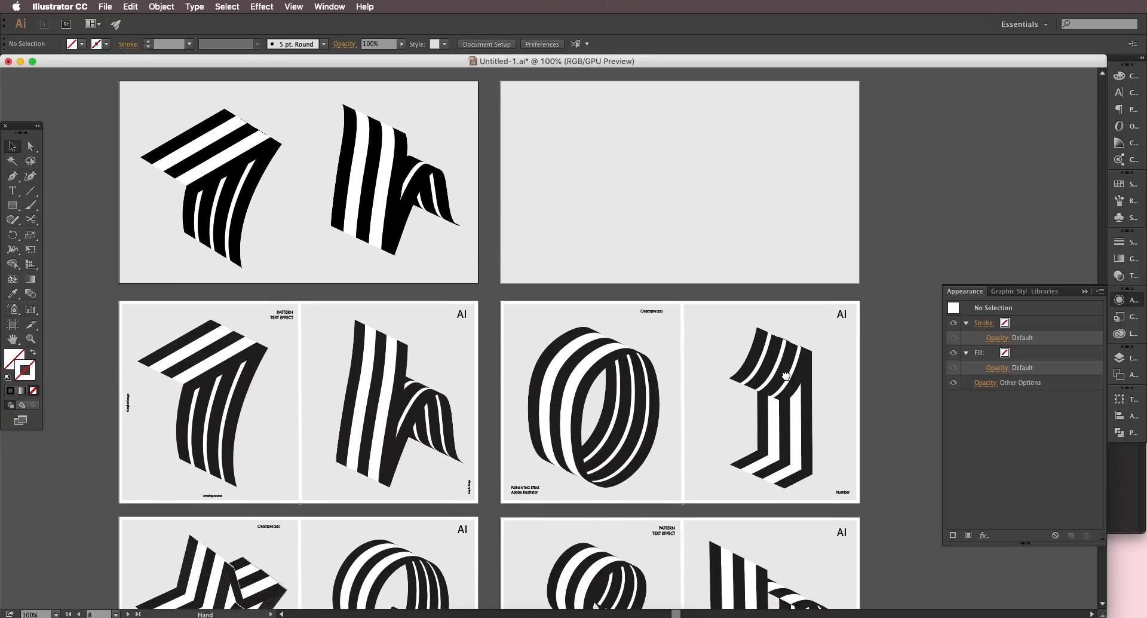
scroll(525, 221, "up", 2)
scroll(525, 221, "left", 2)
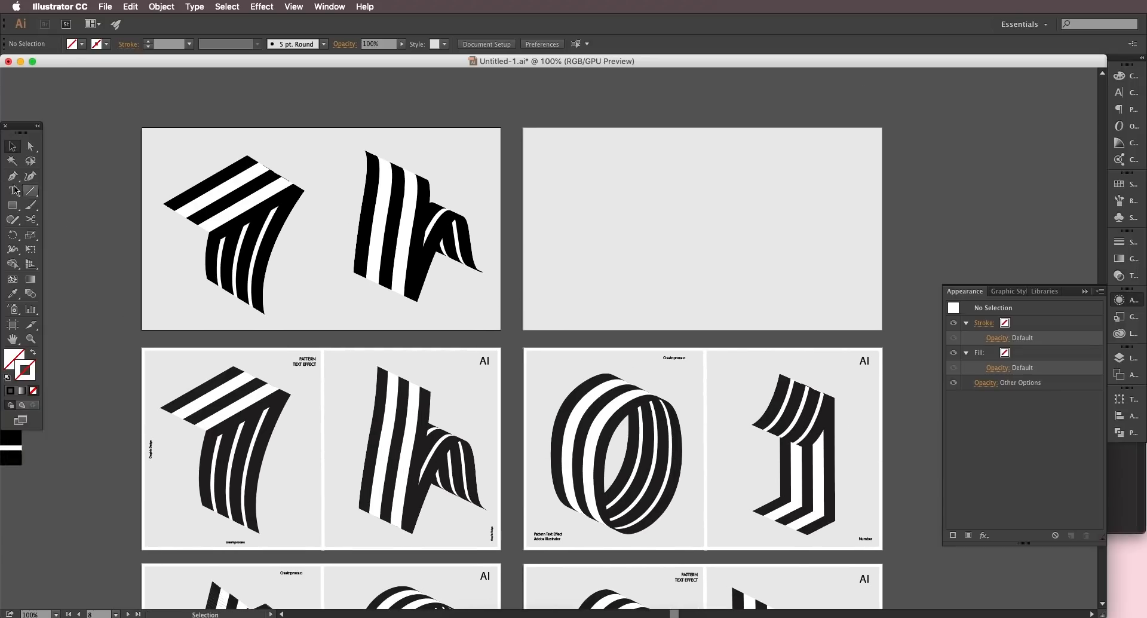
left_click(12, 175)
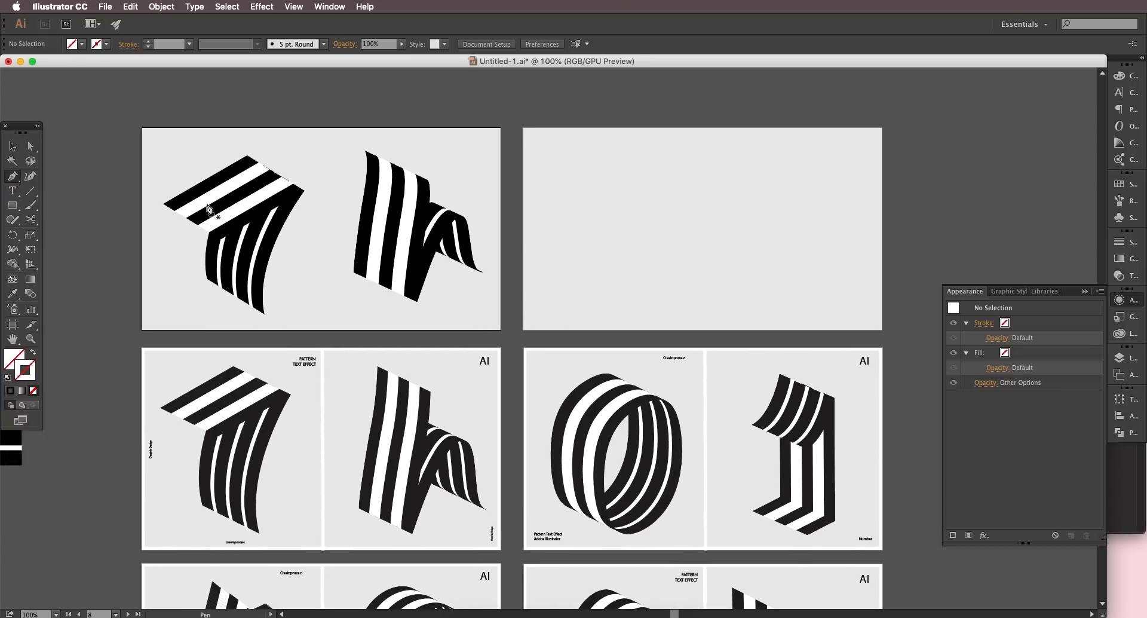
left_click(573, 193)
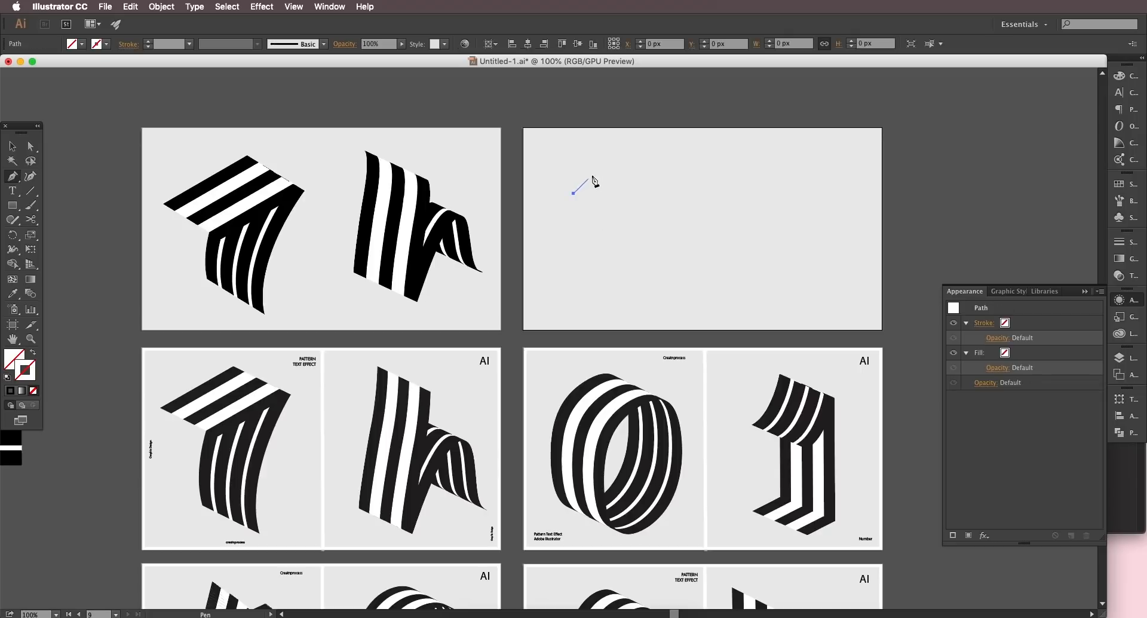
left_click(616, 153)
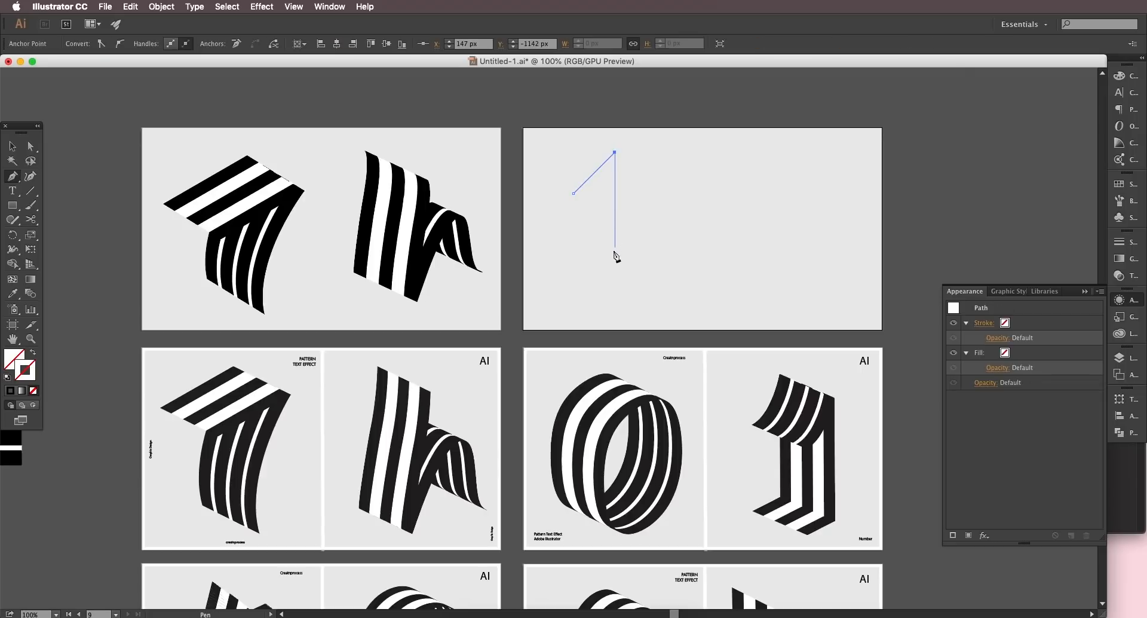
left_click(615, 285)
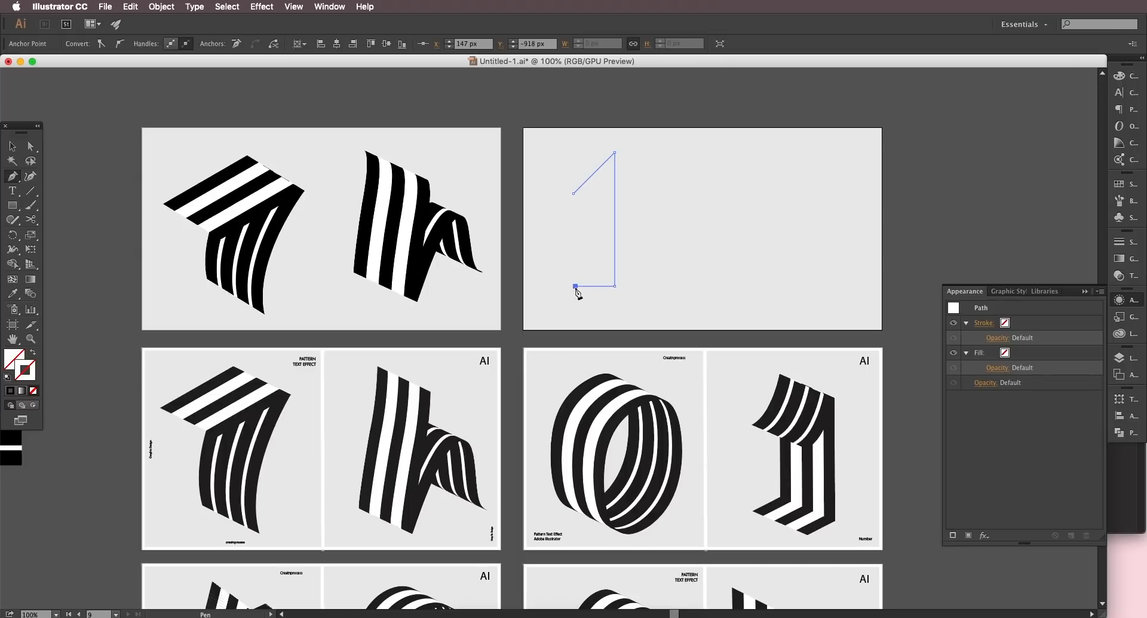
left_click(12, 145)
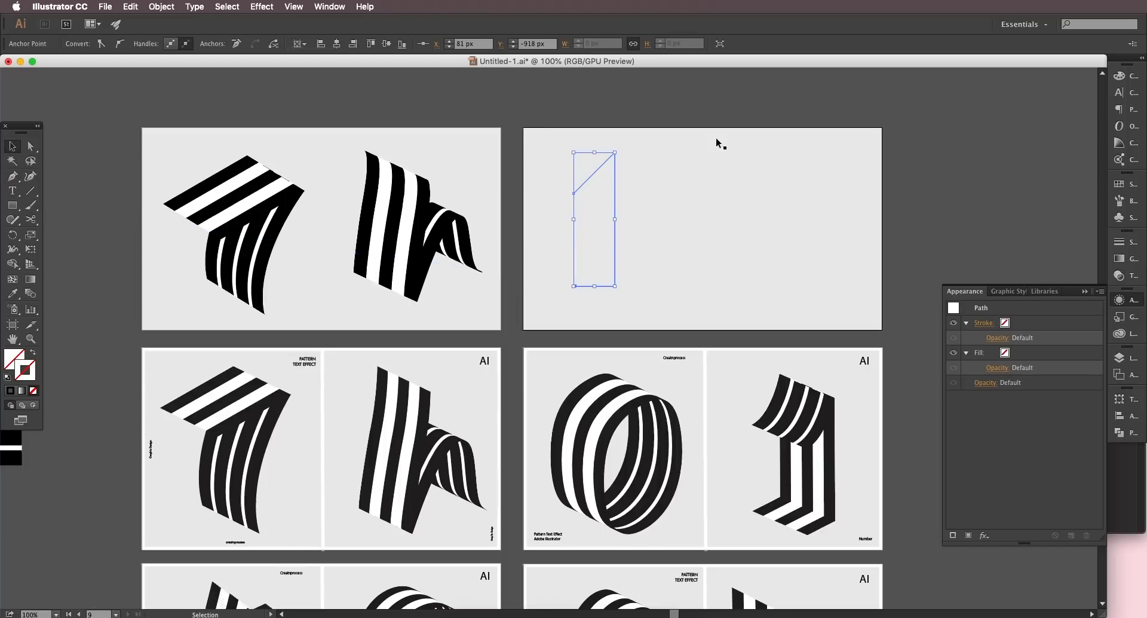
Step: Give the number 1 path a 1 px black stroke
left_click(619, 188)
key("super+2")
left_click_drag(636, 156, 599, 266)
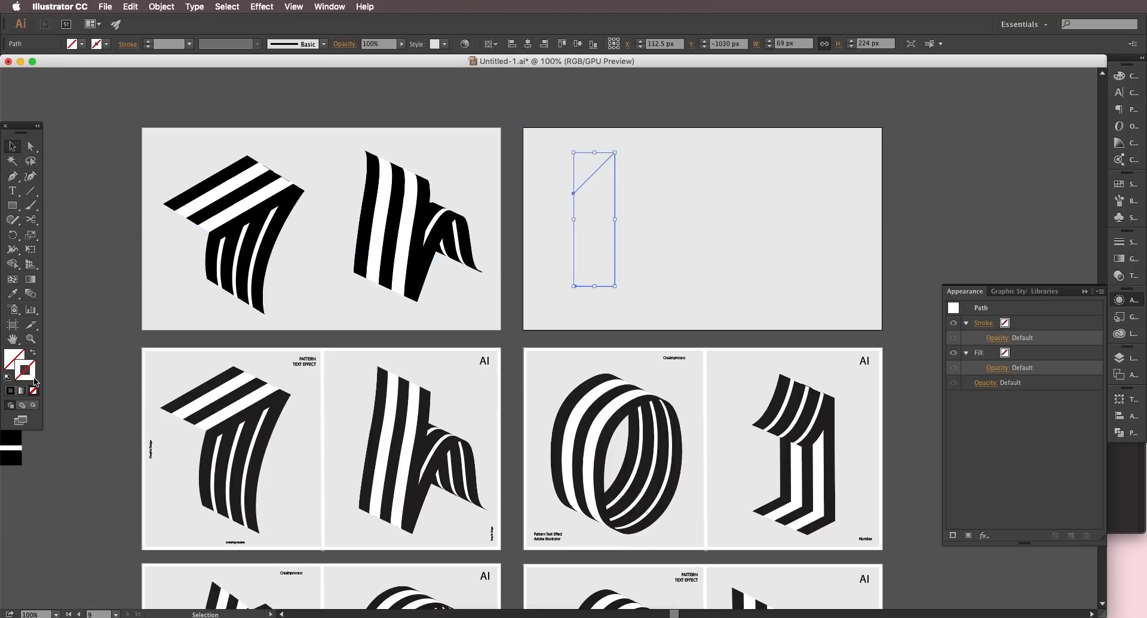
left_click(15, 390)
Step: Convert the free end anchor of the 1's flag to a smooth point with horizontal handles, bending the flag into a curve
key("super+plus")
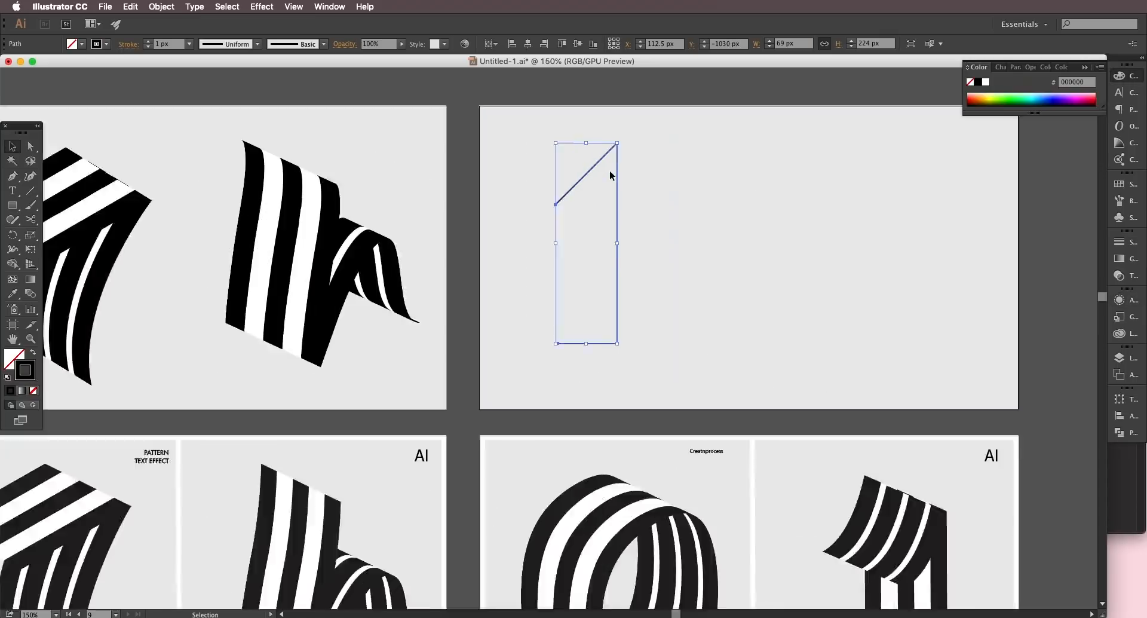
left_click(30, 146)
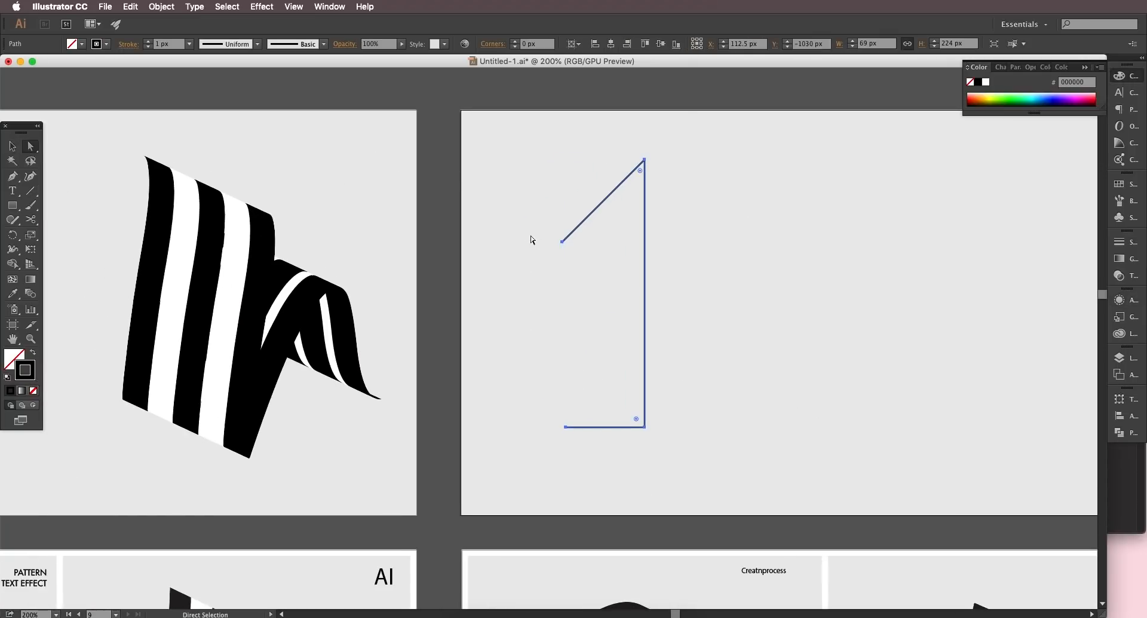
left_click(562, 241)
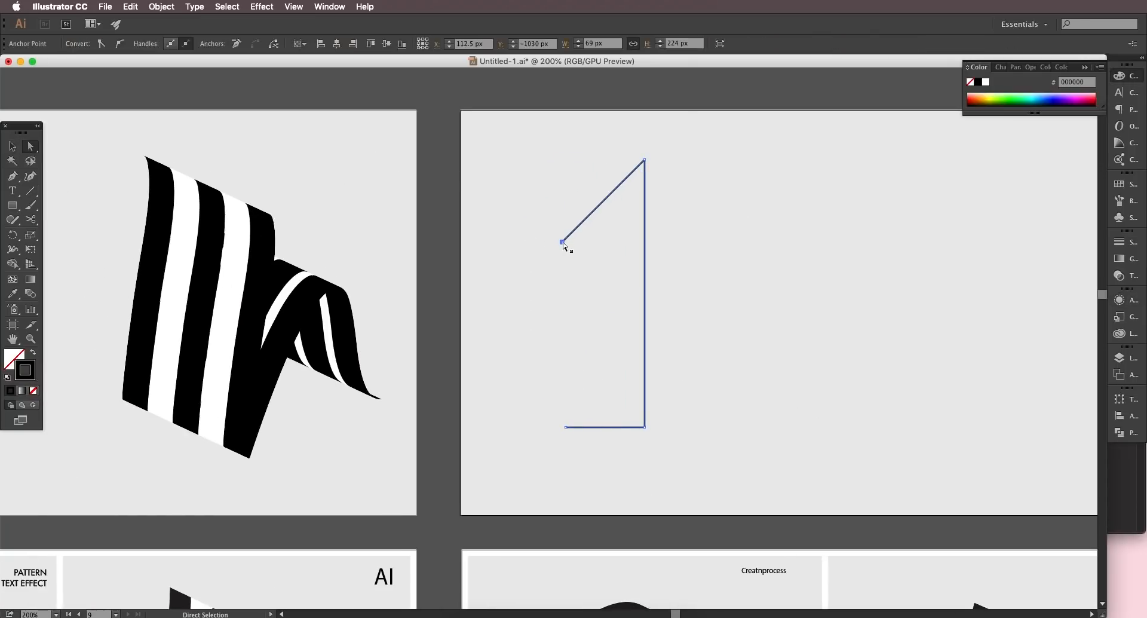
left_click(17, 180)
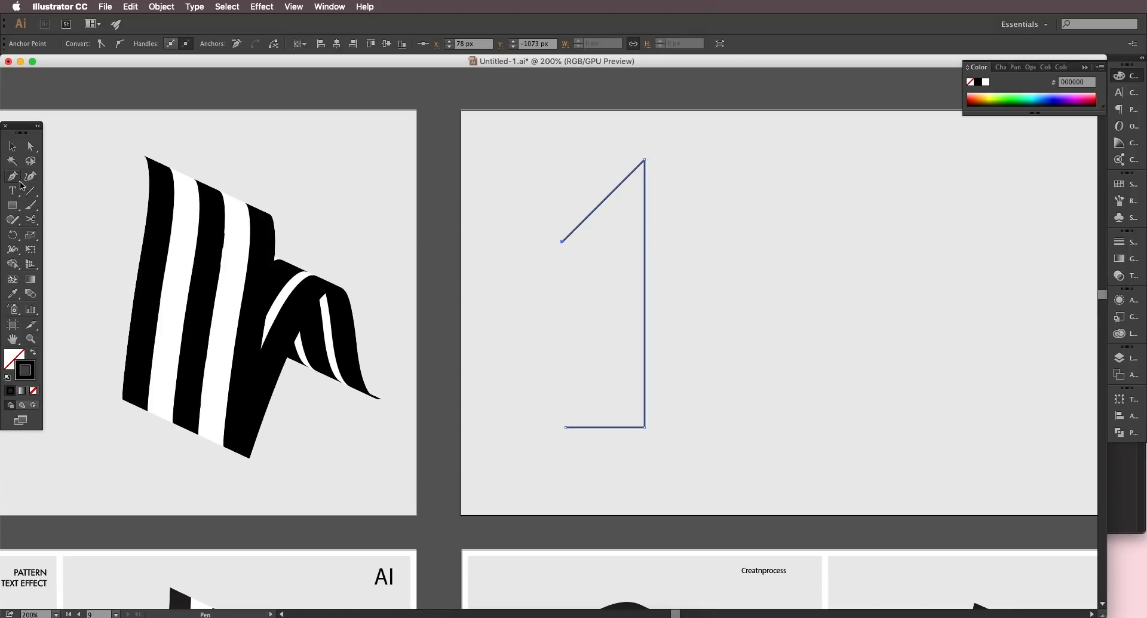
left_click_drag(13, 177, 57, 220)
left_click_drag(562, 242, 618, 238)
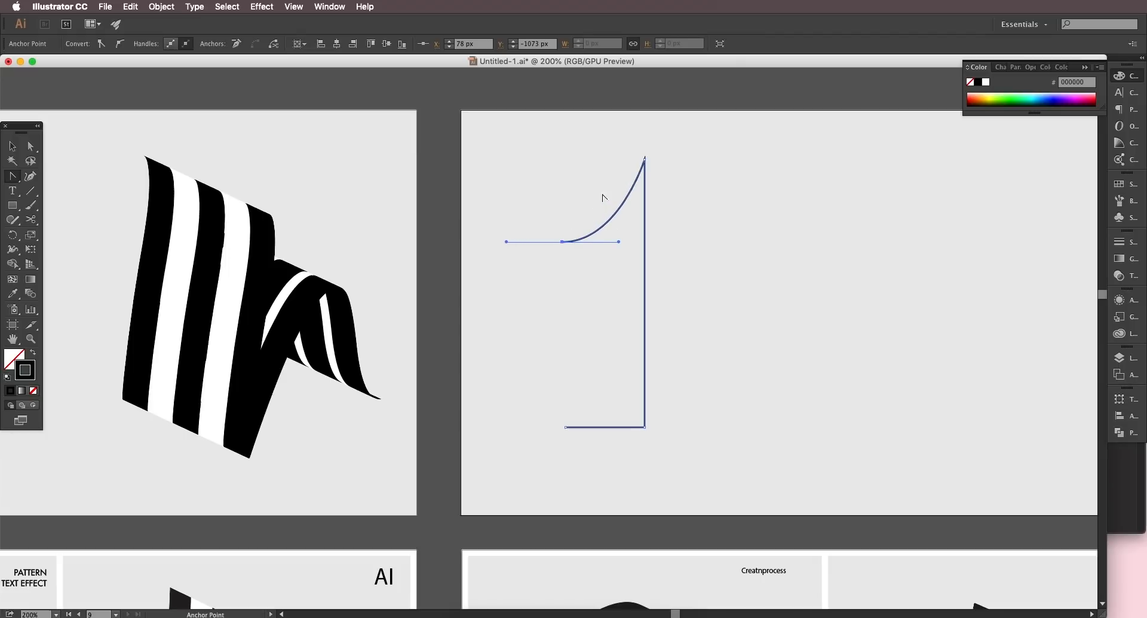
left_click(13, 146)
left_click(690, 237)
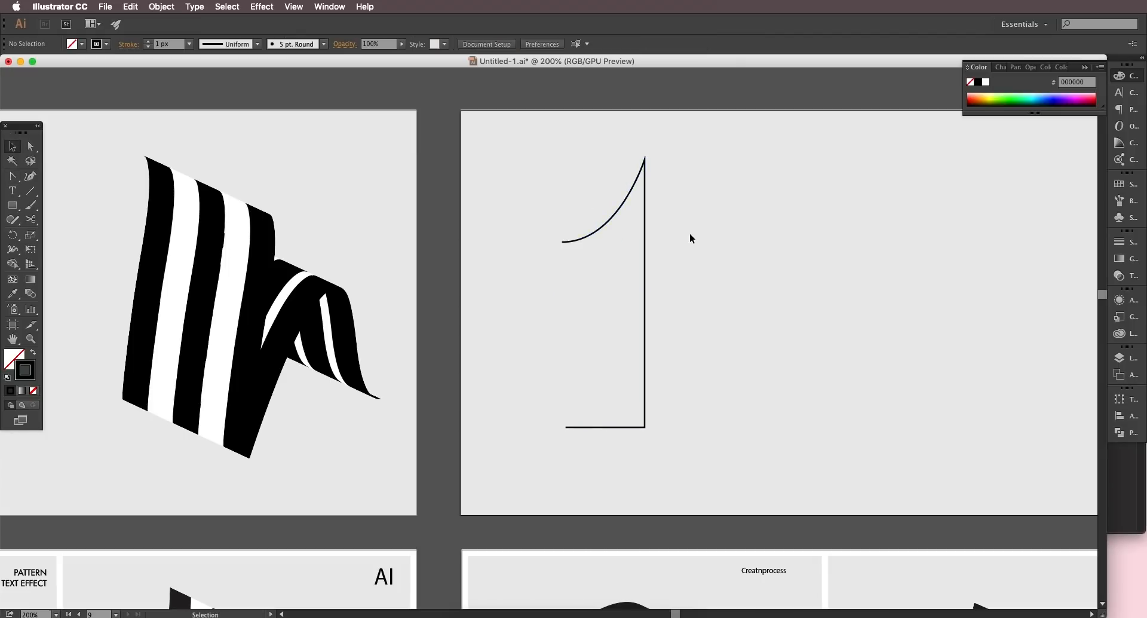
key("super+minus")
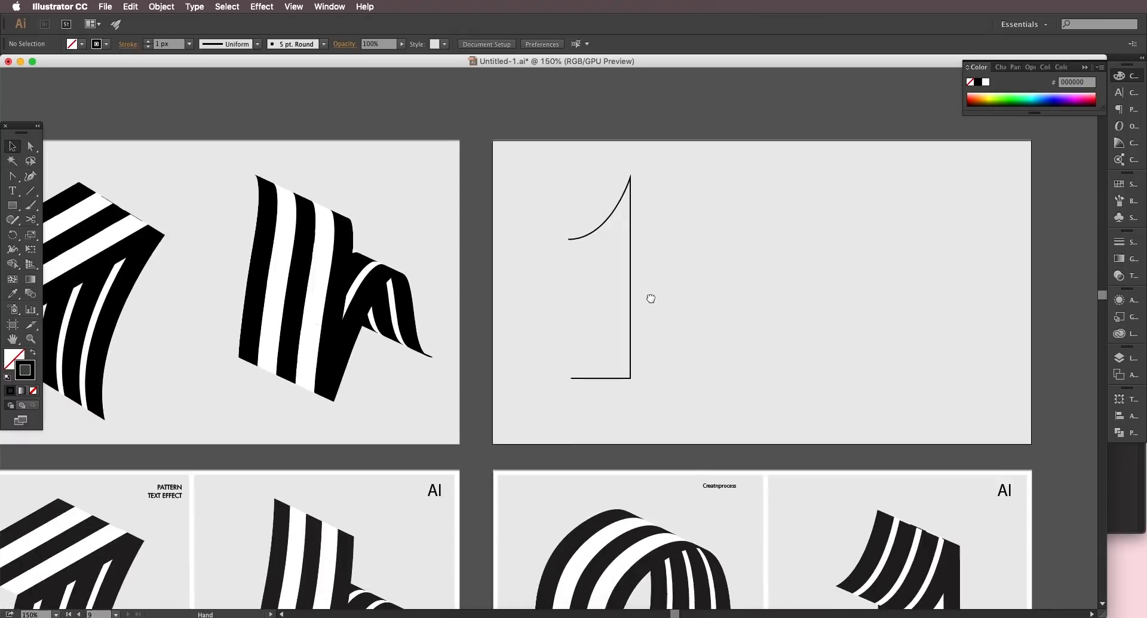
Step: Set the stroke weight of the number 1 path to 0.1 px
left_click(629, 300)
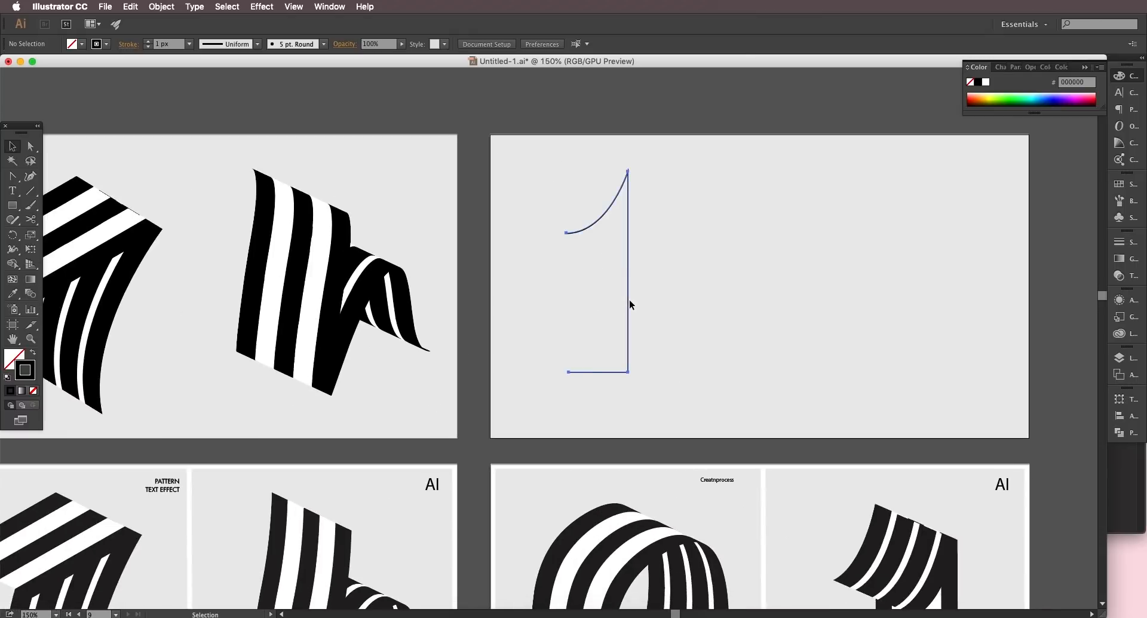
left_click(190, 46)
left_click(189, 45)
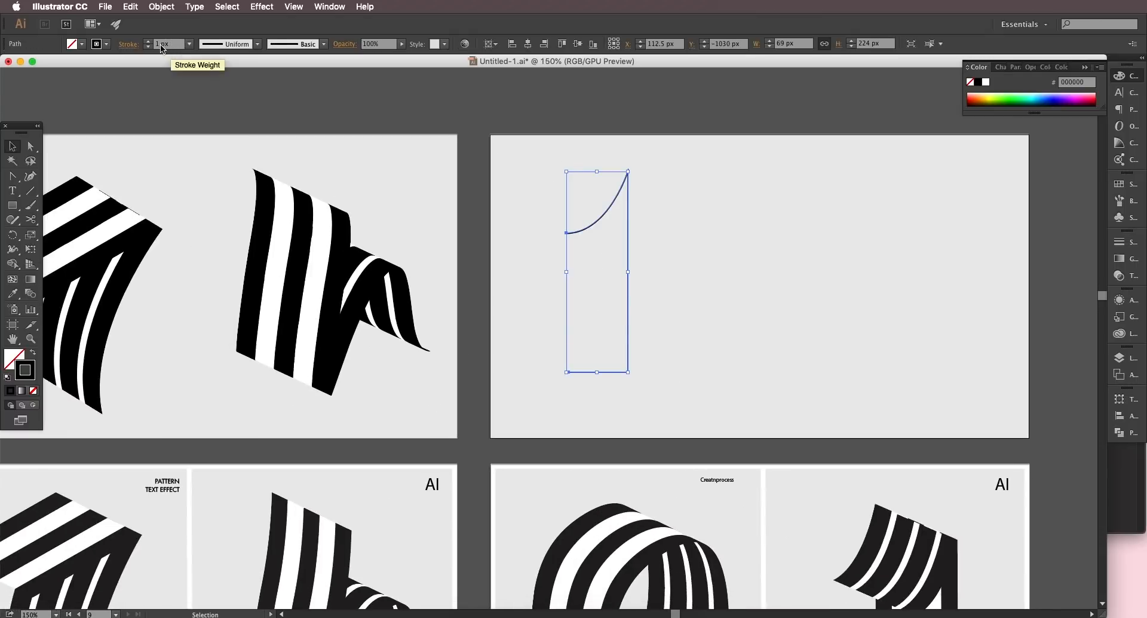
left_click(162, 45)
type("0.")
key("Return")
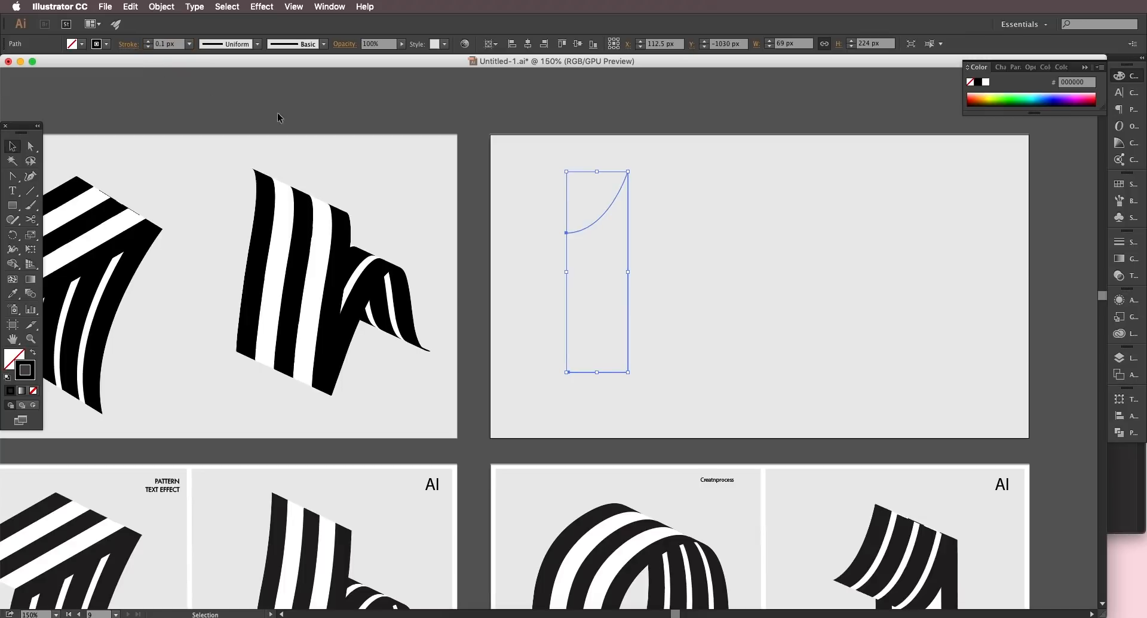
Step: Apply a previewed 3D Extrude & Bevel effect to the 1, rotated to -47°, -36° and 32°
left_click(227, 7)
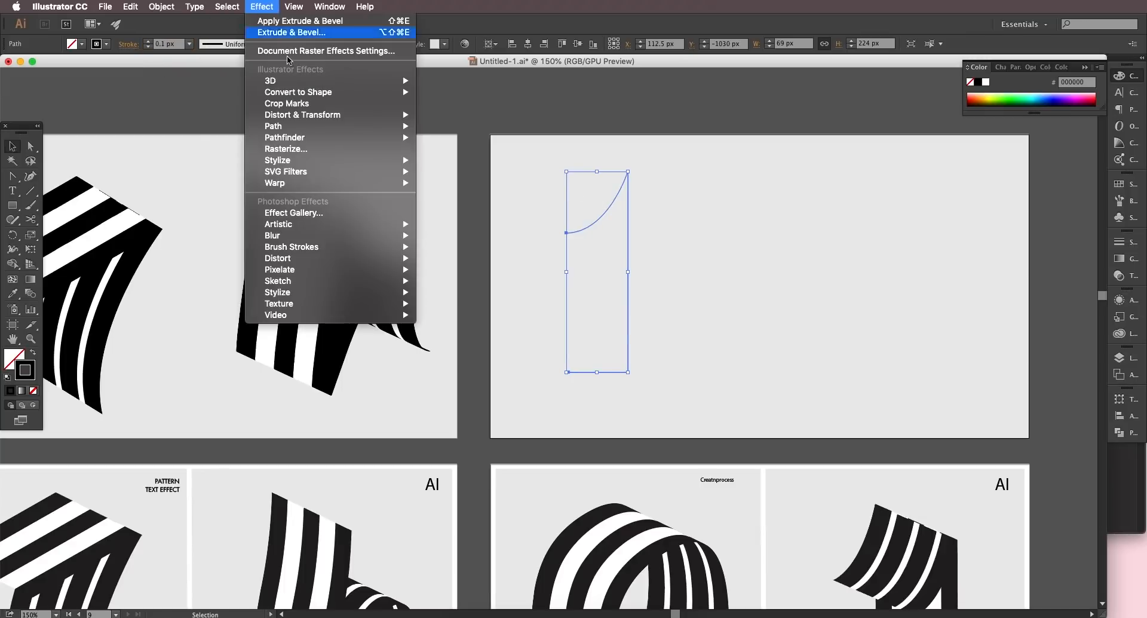
mouse_move(334, 80)
left_click(456, 81)
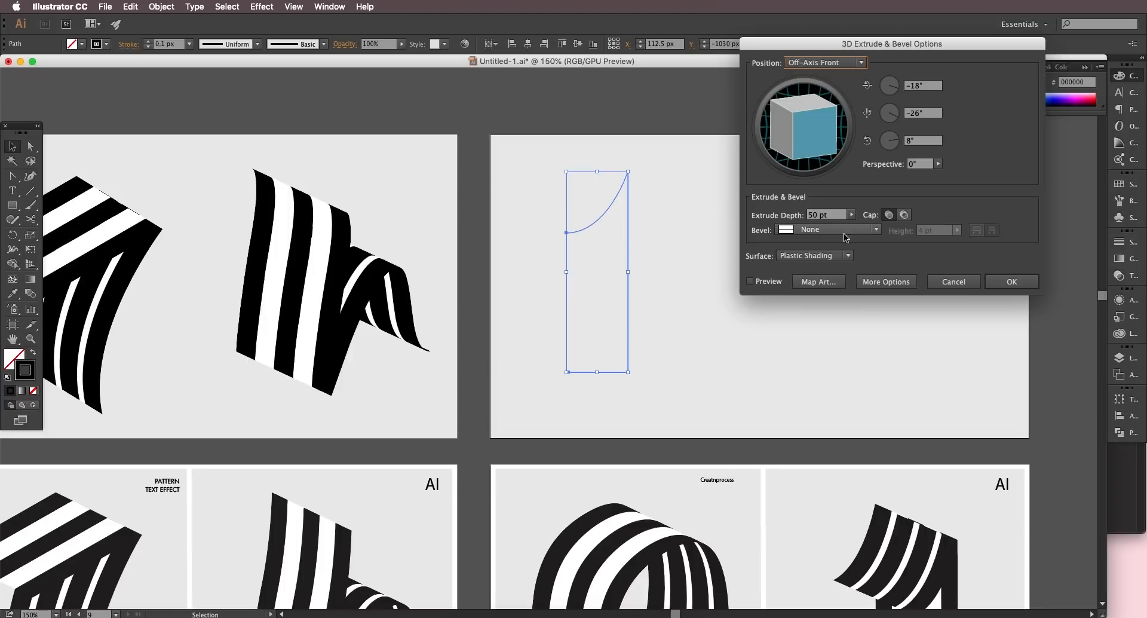
left_click(750, 281)
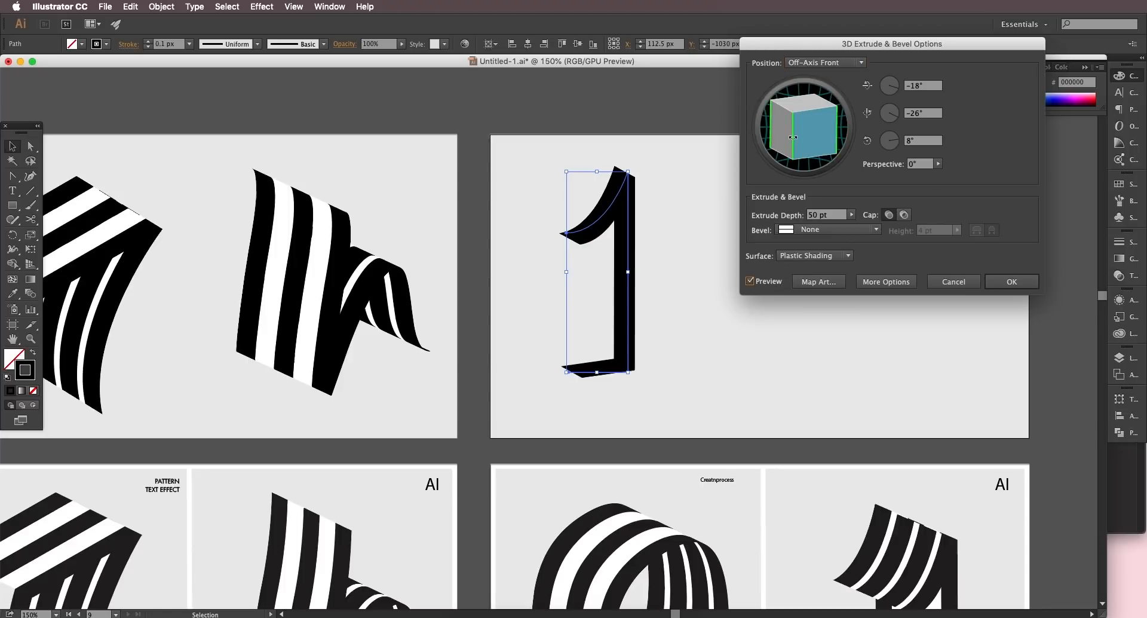
left_click_drag(790, 137, 804, 117)
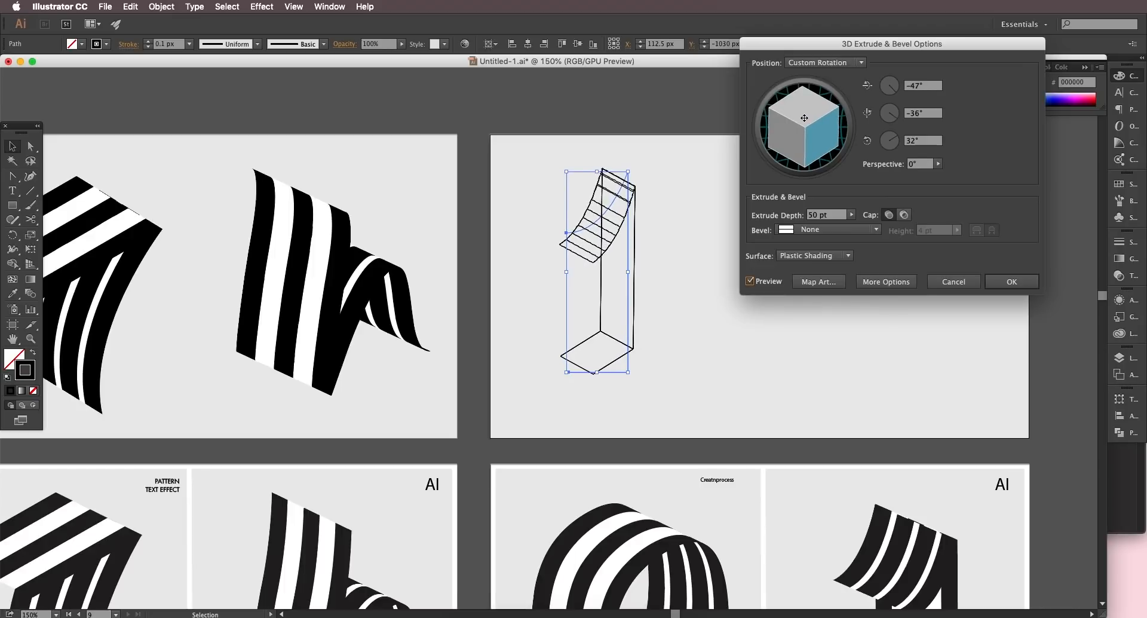
Step: Set the extrude depth of the 1 to 100 pt
left_click(820, 215)
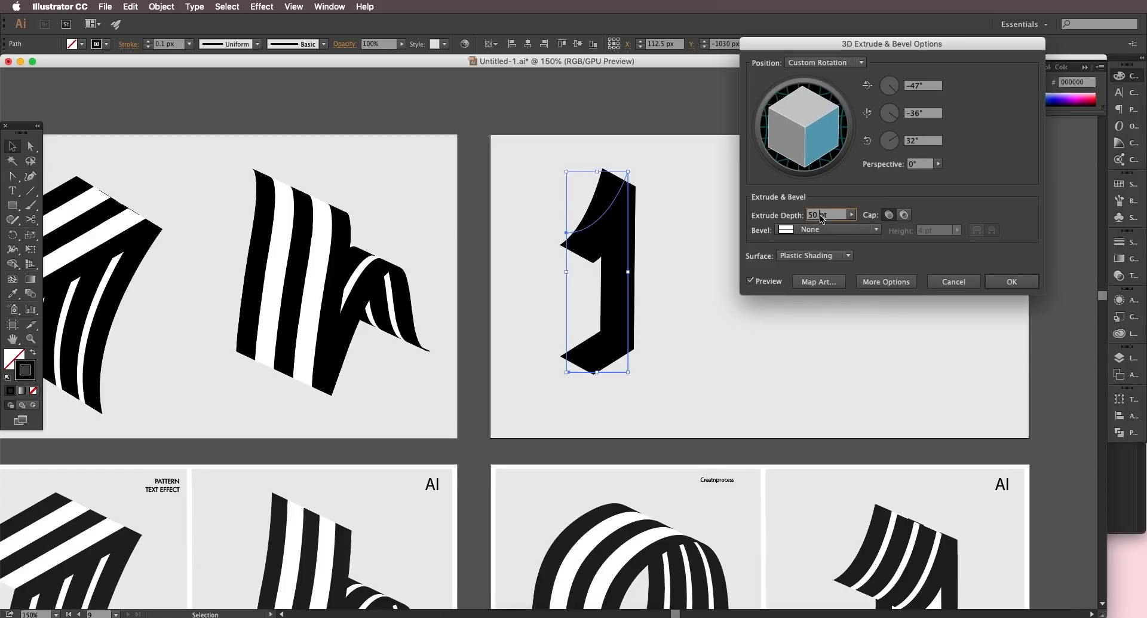
key("shift+Up")
key("shift+Up")
key("shift+Up")
key("shift+Up")
key("shift+Up")
key("shift+Up")
key("shift+Up")
key("shift+Down")
key("shift+Down")
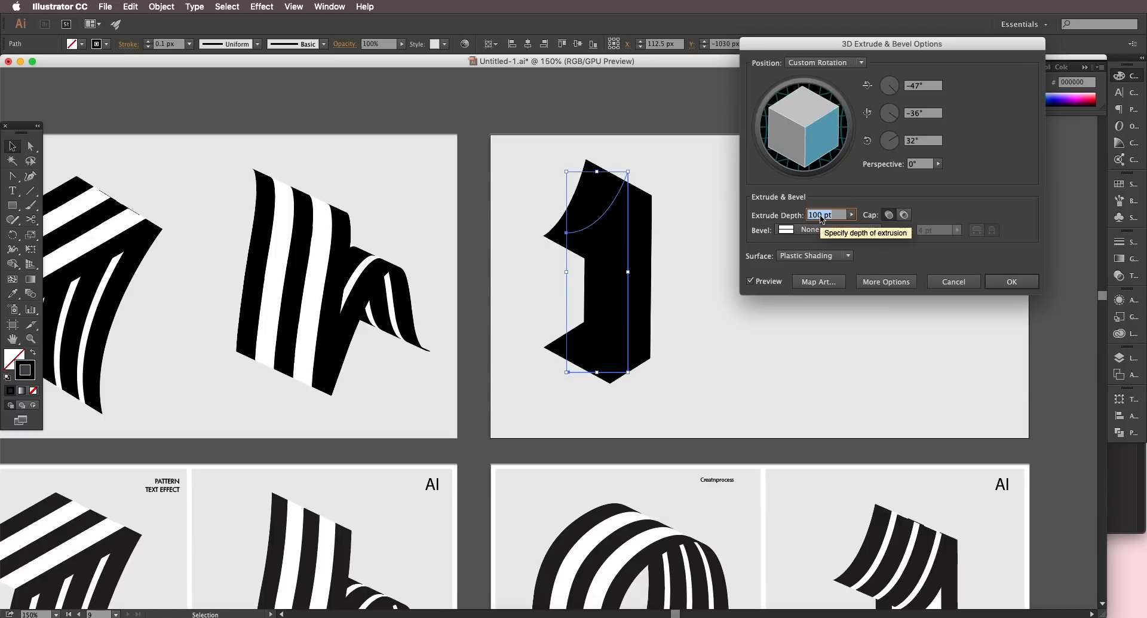
Step: Make the 1's extruded geometry invisible and map New Symbol 5 onto its base, surface 4 of 8, scaled to fit
left_click(819, 281)
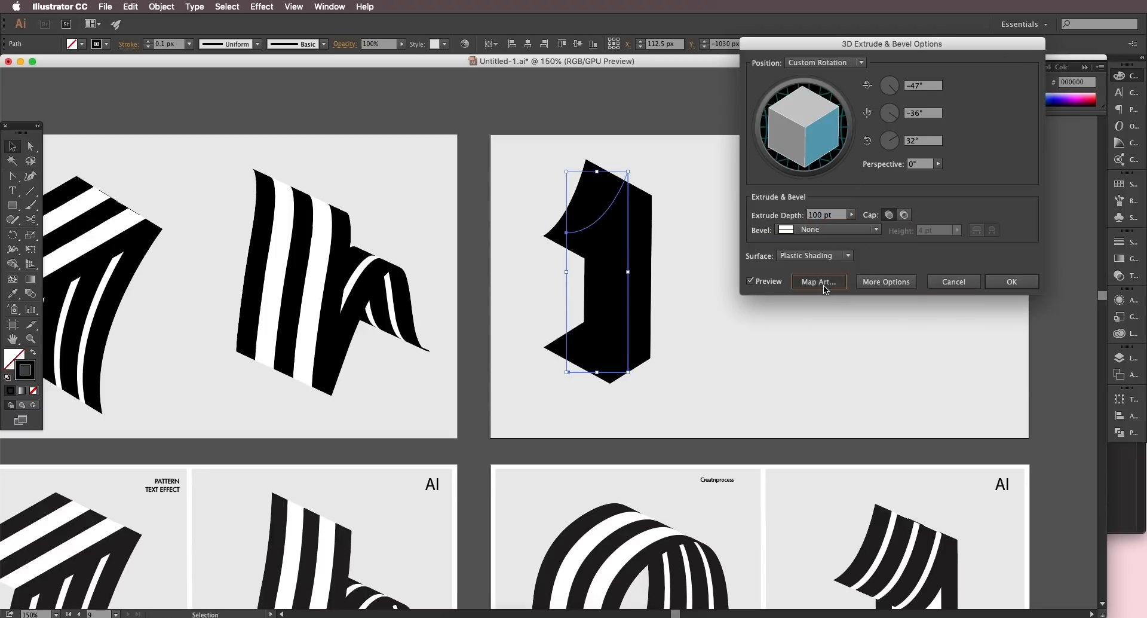
left_click(1011, 249)
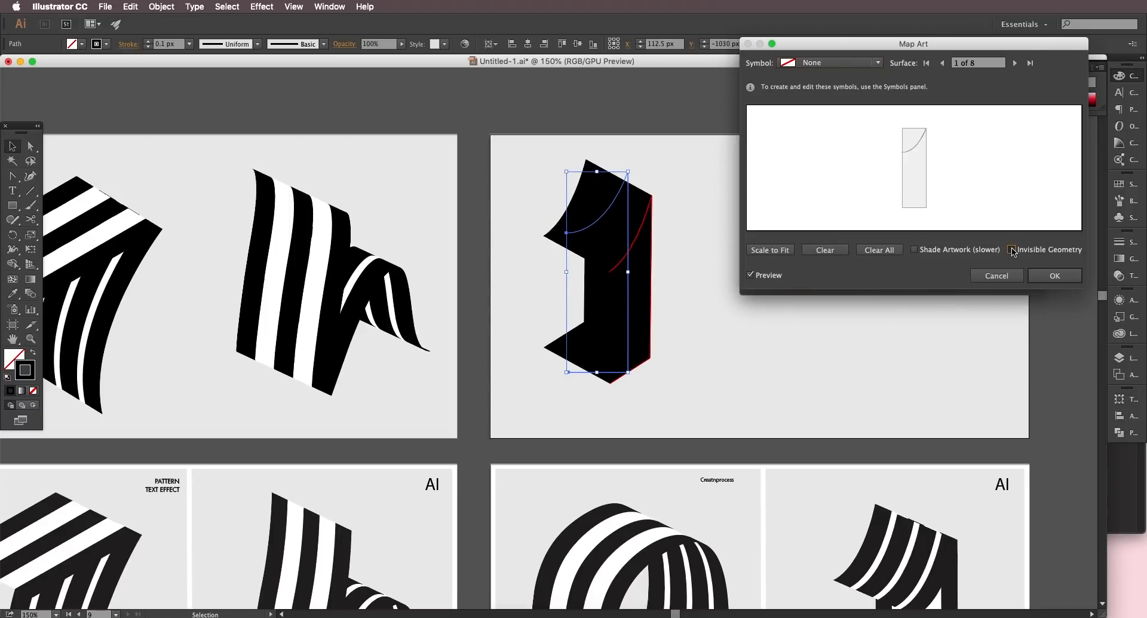
left_click(1015, 64)
left_click(1015, 63)
left_click(1015, 63)
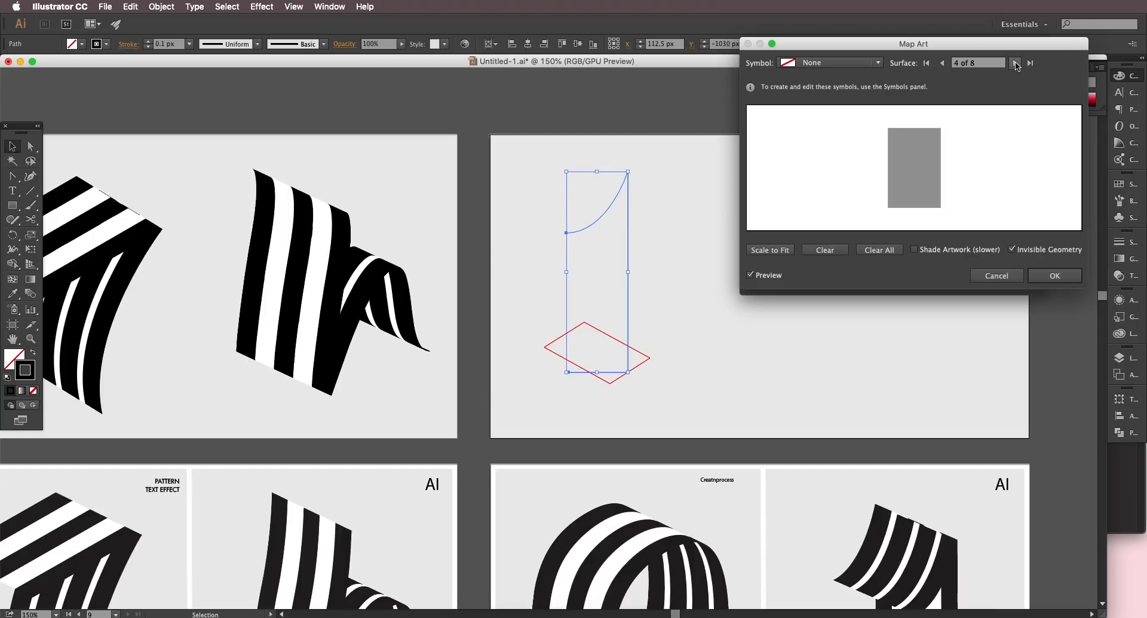
left_click(866, 63)
left_click(811, 270)
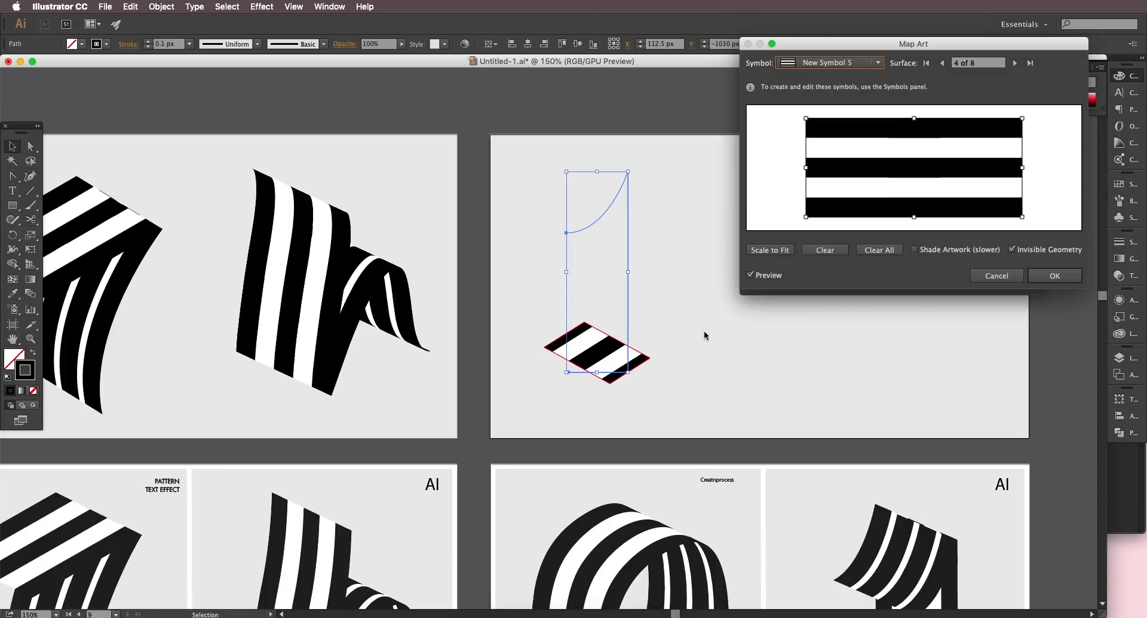
left_click(770, 251)
Step: Map New Symbol 5 onto the 1's vertical stem, surface 3 of 8, scaled to fit
left_click(942, 63)
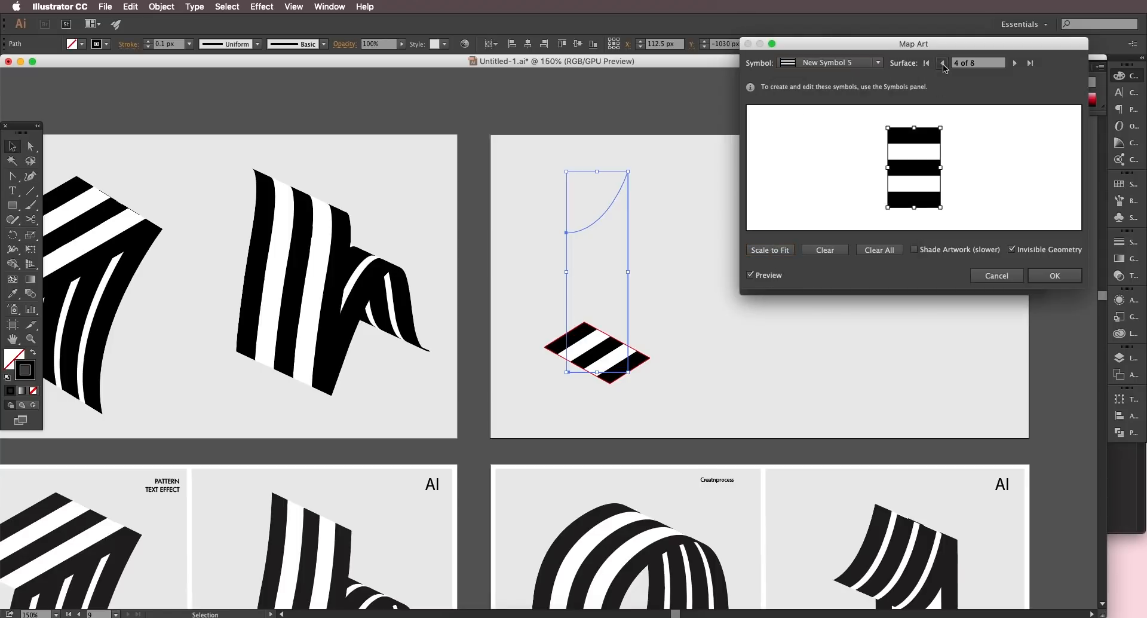
left_click(848, 63)
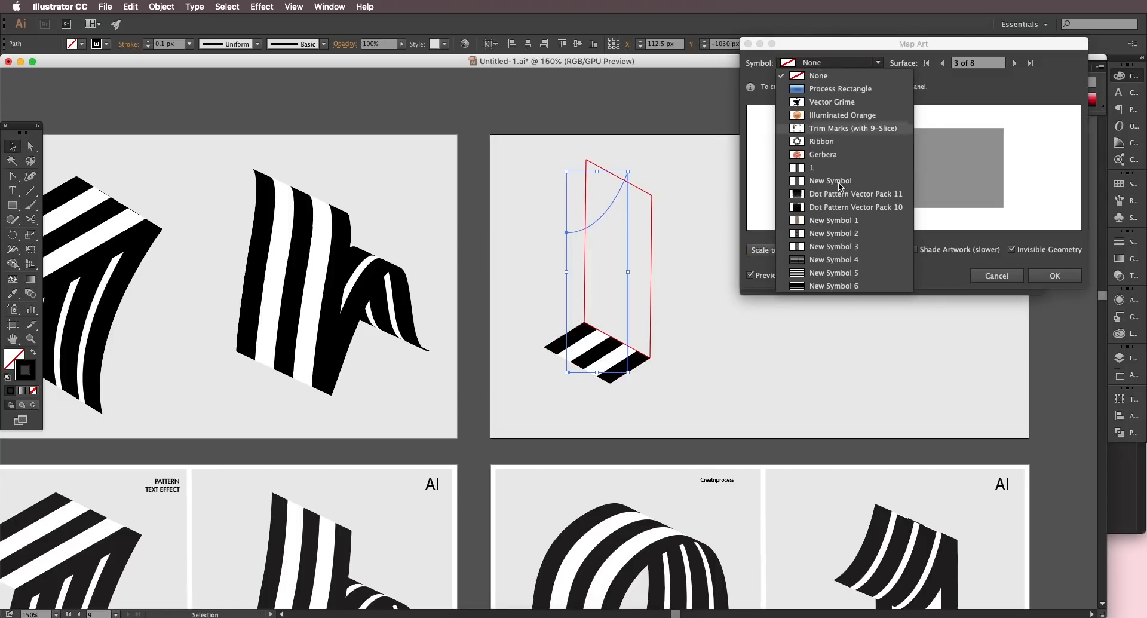
left_click(826, 274)
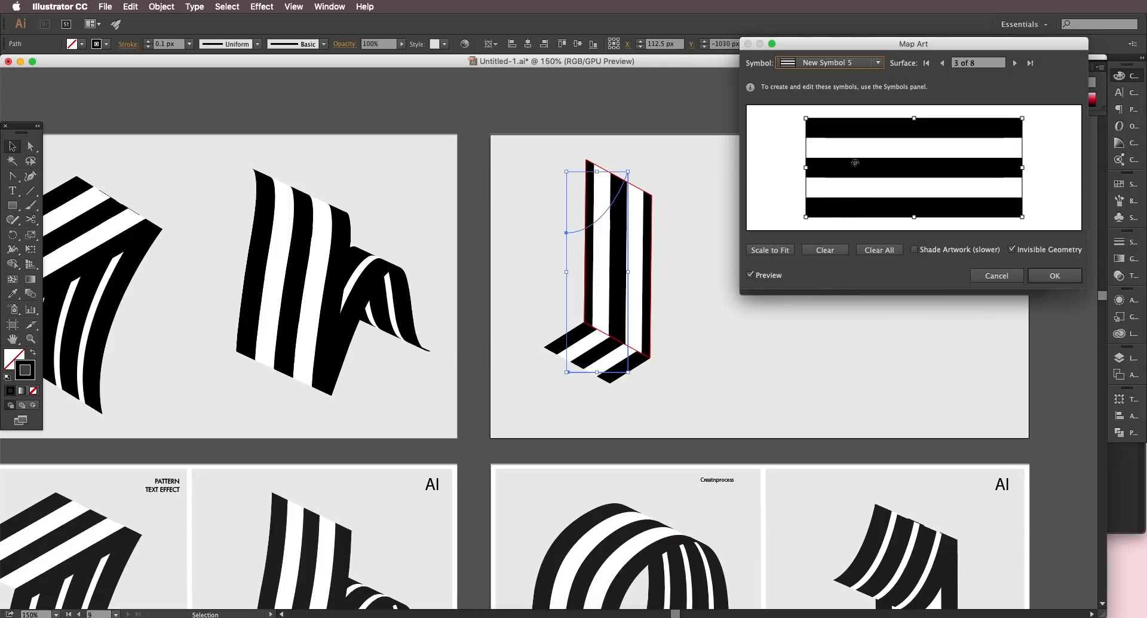
left_click(770, 251)
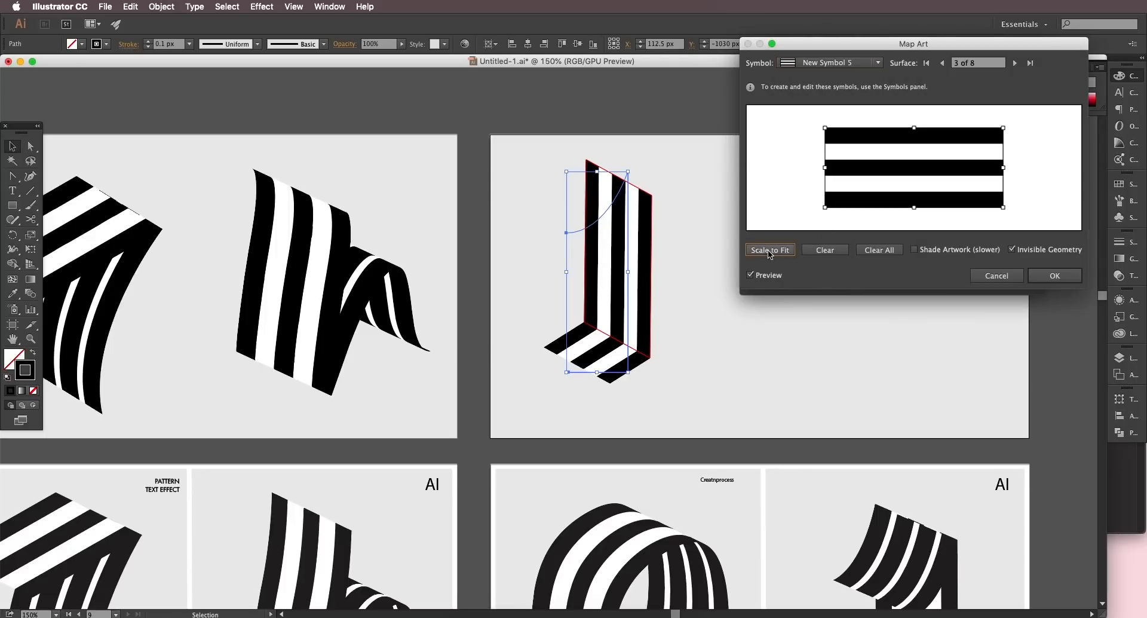
Step: Map New Symbol 6 onto the 1's curved flag, surface 7 of 8, scaled to fit, and apply the 3D effect
left_click(942, 63)
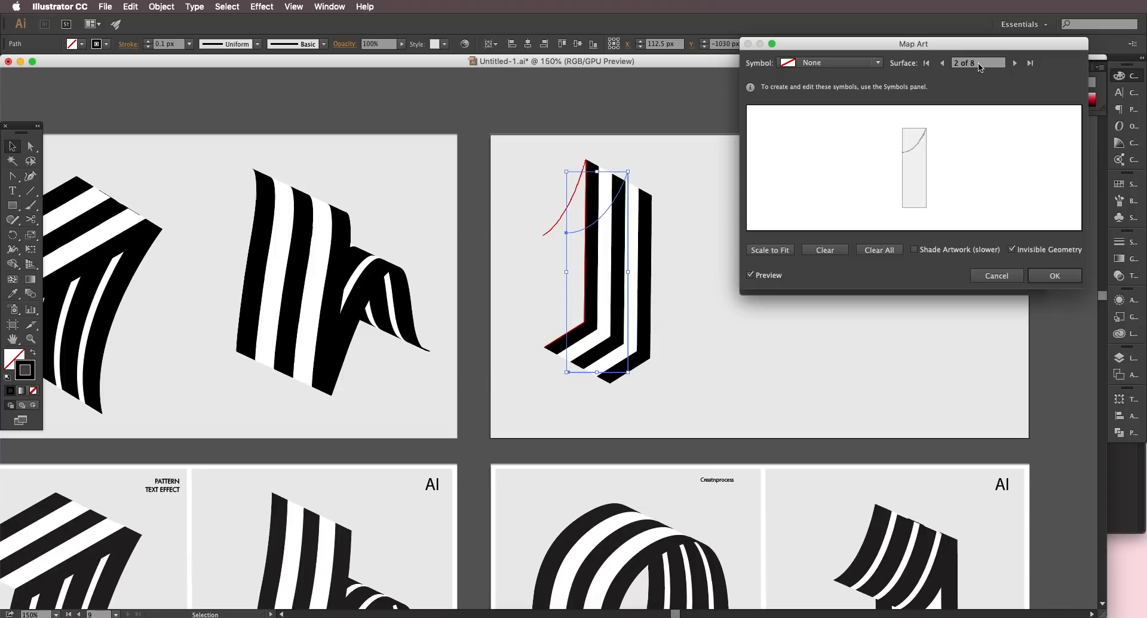
left_click(1014, 63)
left_click(1014, 63)
left_click(1015, 63)
left_click(1014, 62)
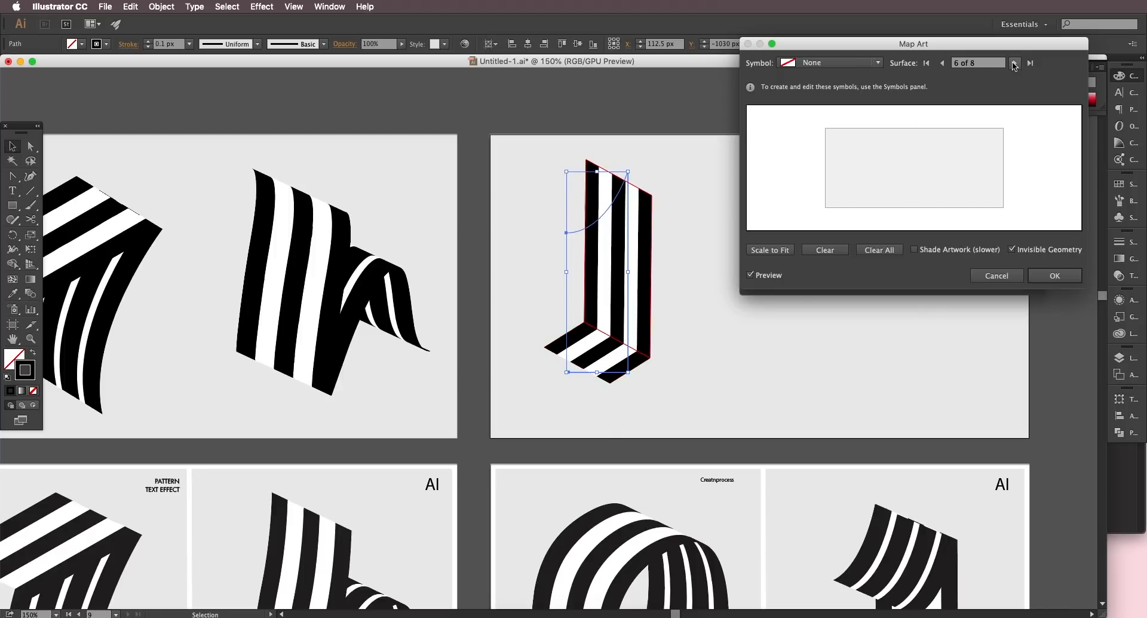
left_click(1014, 63)
left_click(836, 62)
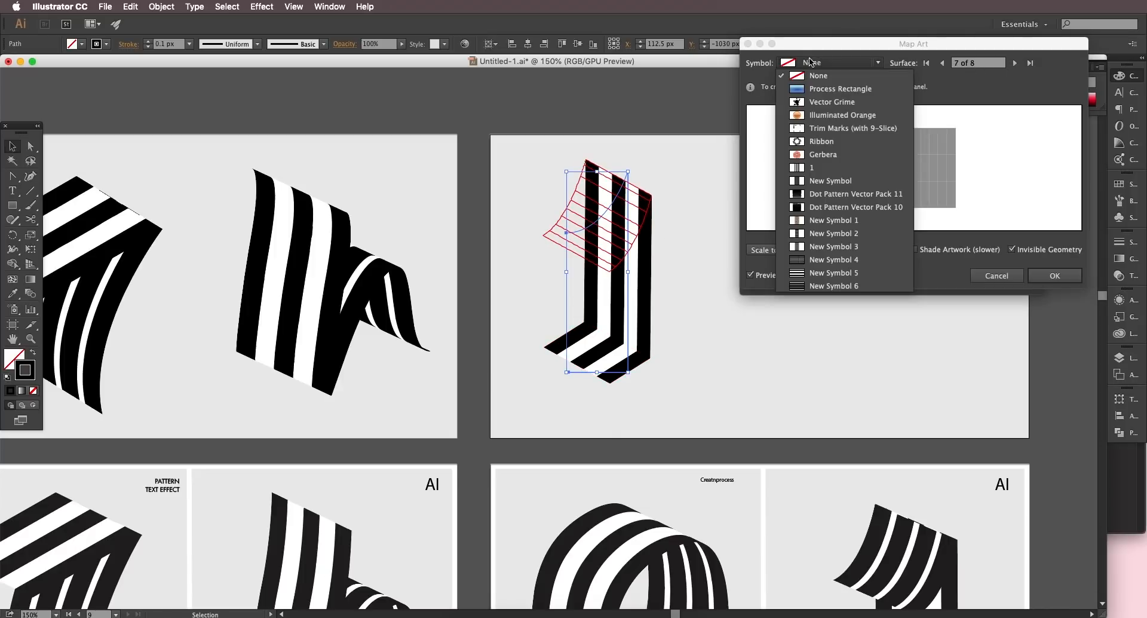
left_click(774, 270)
left_click(770, 250)
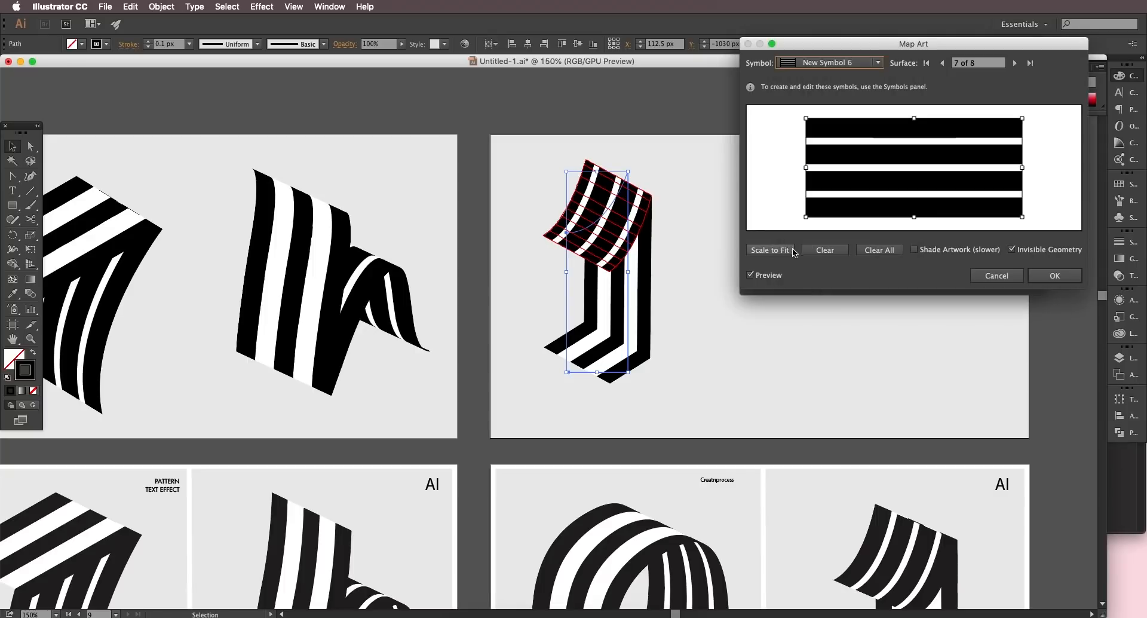
left_click(1055, 278)
left_click(1023, 285)
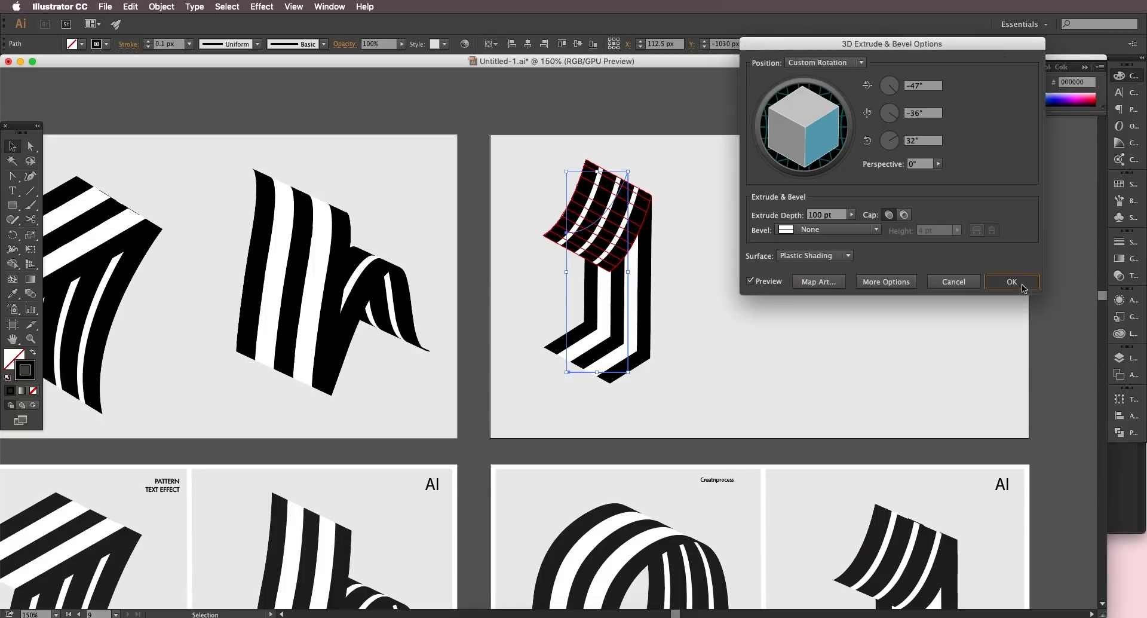
left_click(1044, 287)
Step: Examine the finished striped characters on the reference artboards below the new 1
scroll(628, 338, "down", 3)
scroll(628, 338, "right", 2)
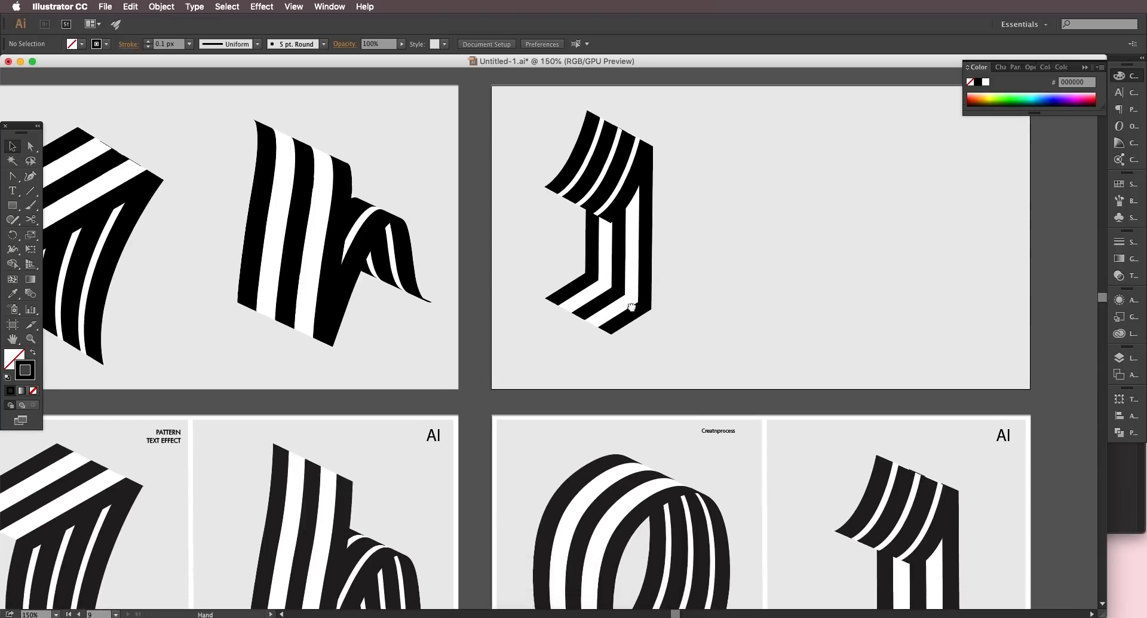
scroll(591, 302, "down", 1)
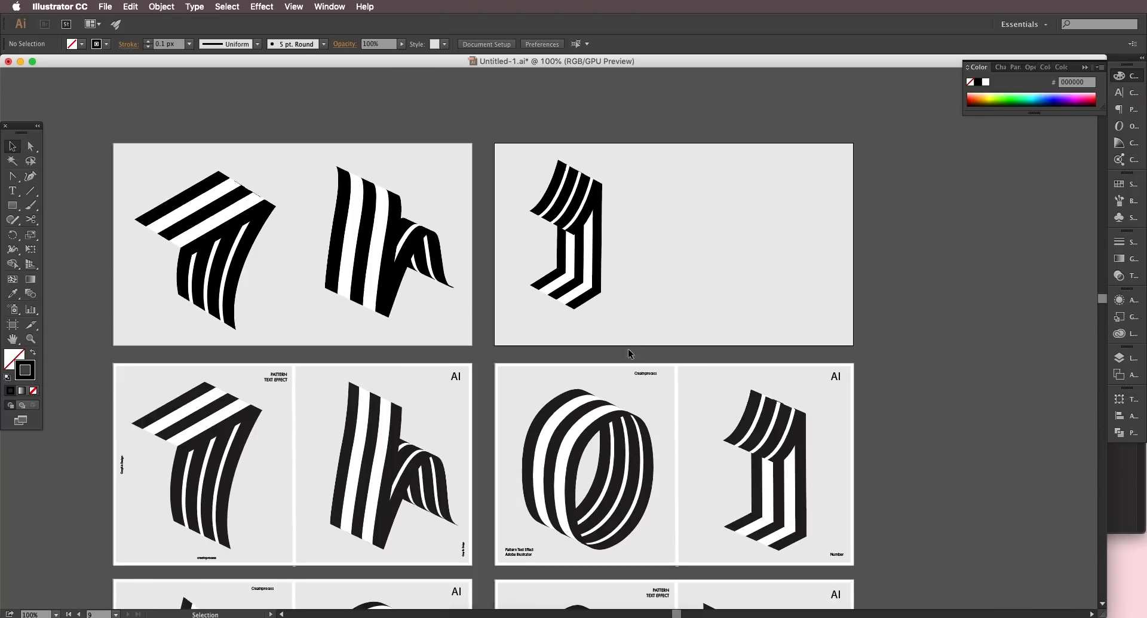
left_click_drag(643, 374, 599, 291)
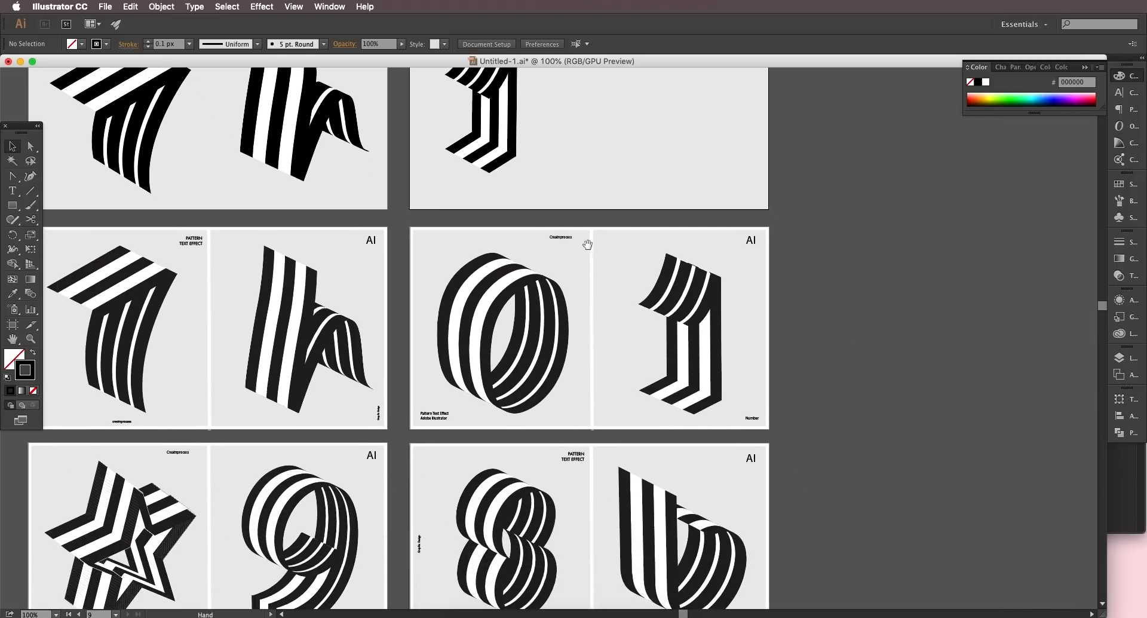
left_click_drag(587, 219, 554, 224)
left_click_drag(674, 513, 688, 401)
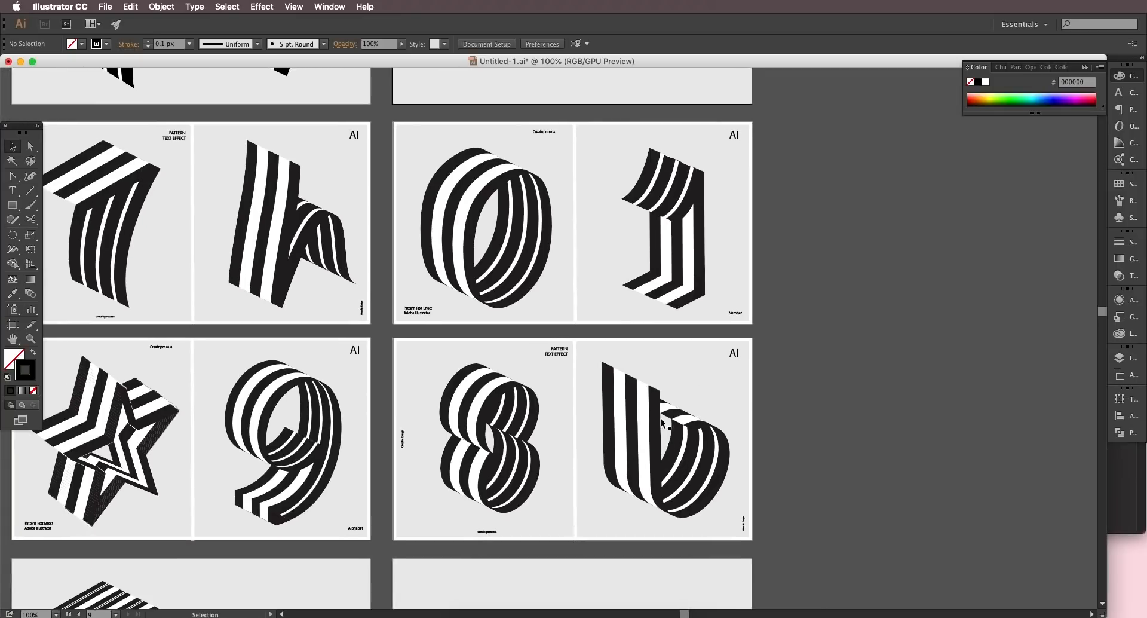
scroll(663, 358, "up", 8)
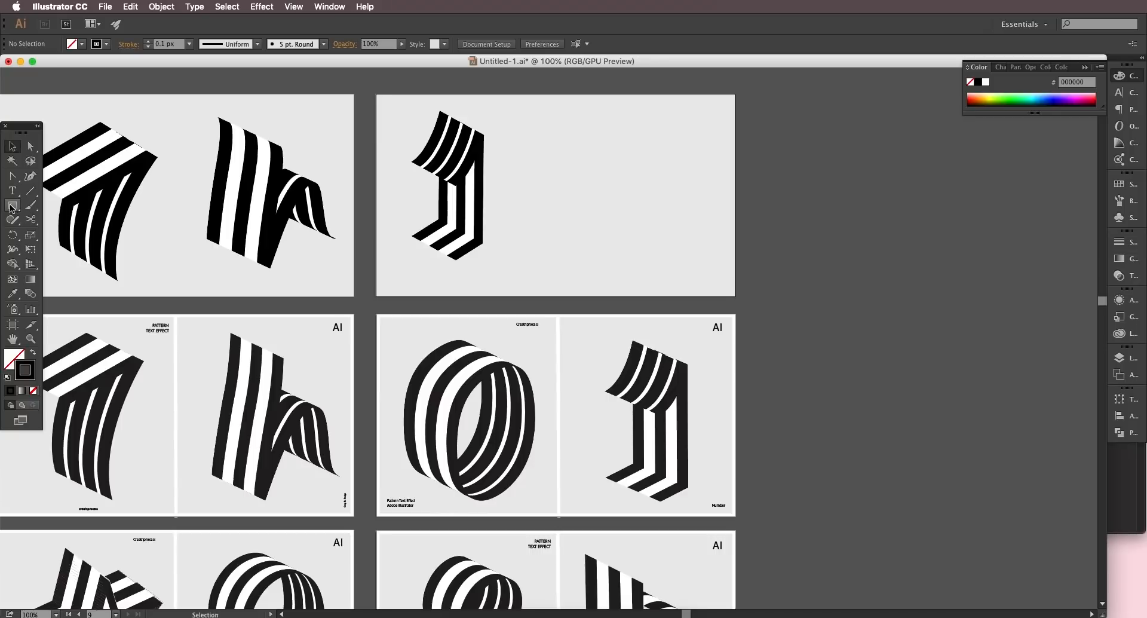
Step: Draw a 114 × 114 px square in the empty area beside the 1 and give it a black fill without stroke
left_click_drag(11, 207, 59, 206)
left_click_drag(633, 182, 667, 216)
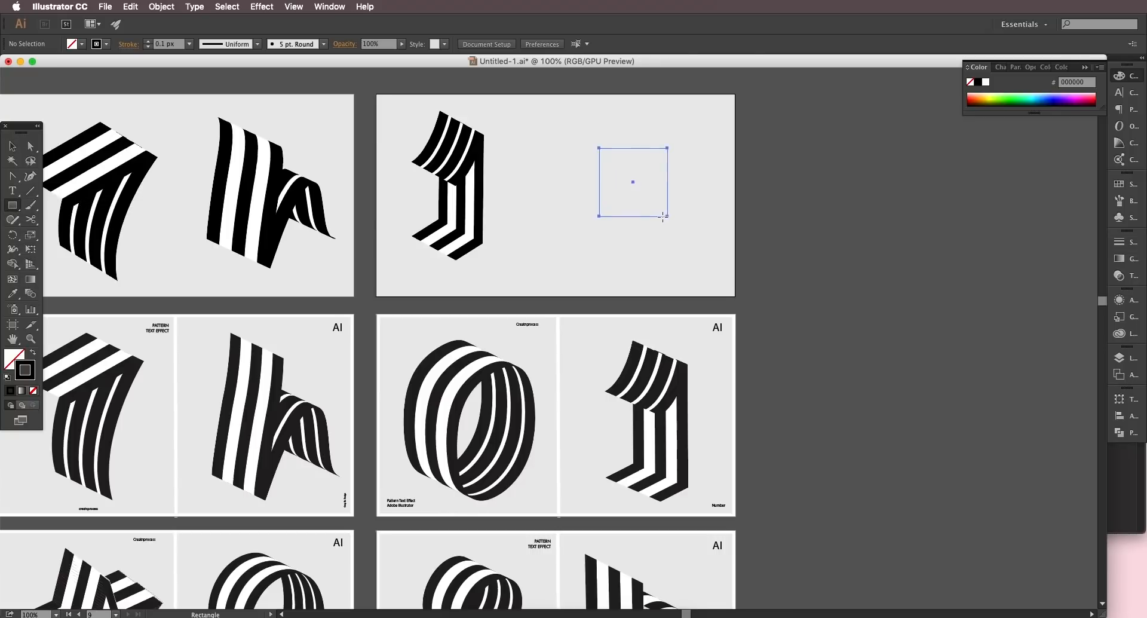
left_click(13, 147)
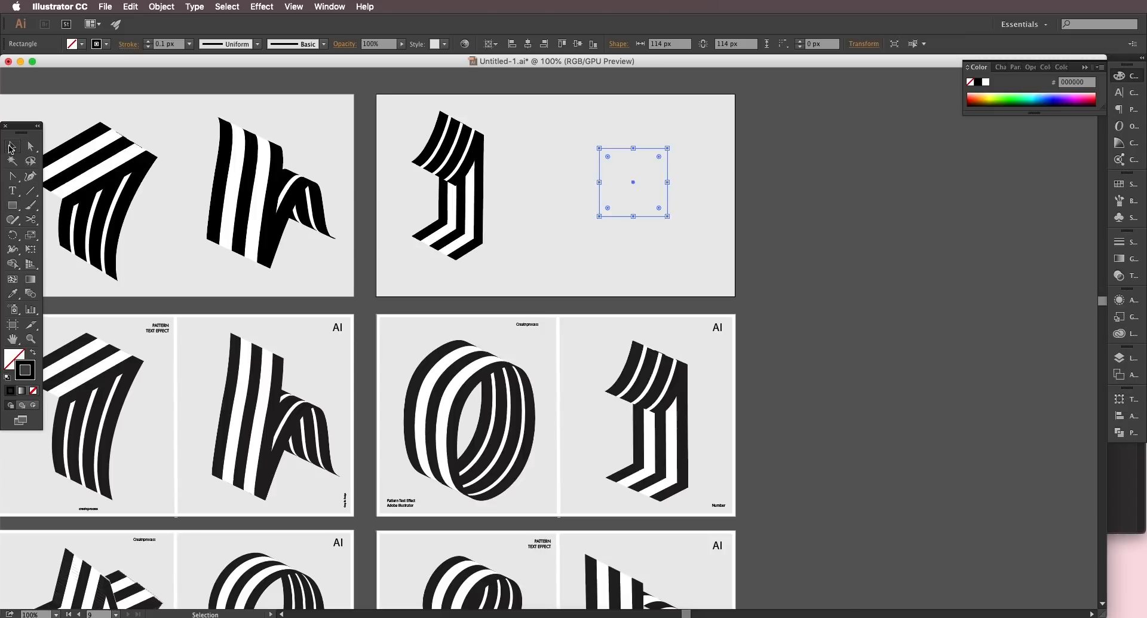
left_click(34, 355)
Step: Round every corner of the square except the upper-left one to a 57 px radius, forming a teardrop
left_click_drag(614, 206, 616, 220)
left_click_drag(688, 441, 707, 291)
left_click_drag(697, 206, 661, 399)
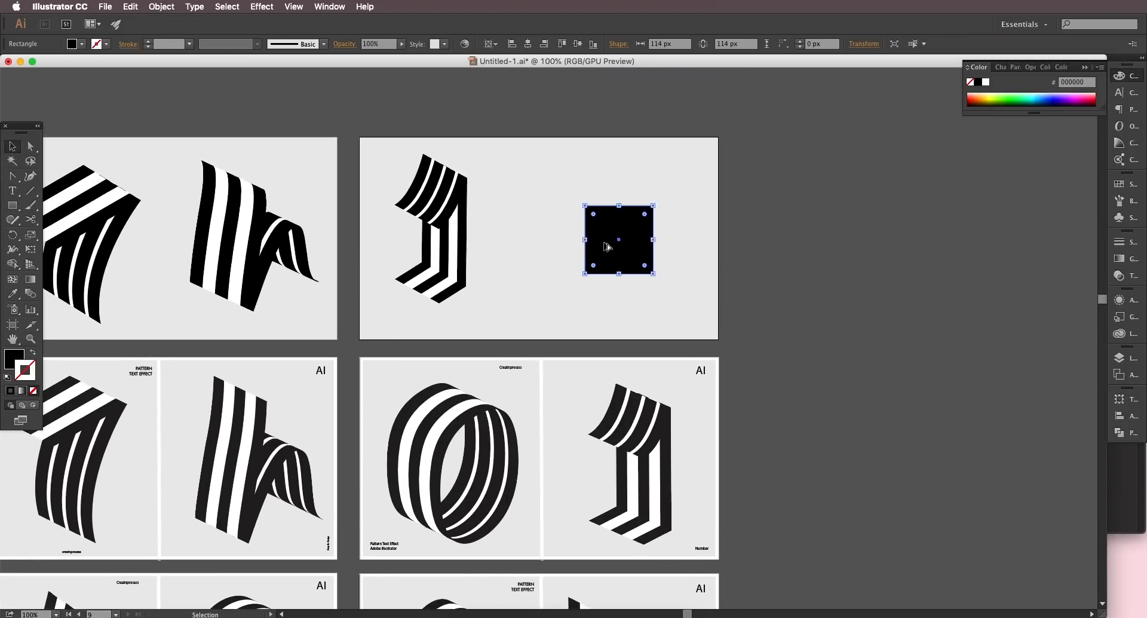
scroll(604, 243, "up", 1)
left_click(31, 146)
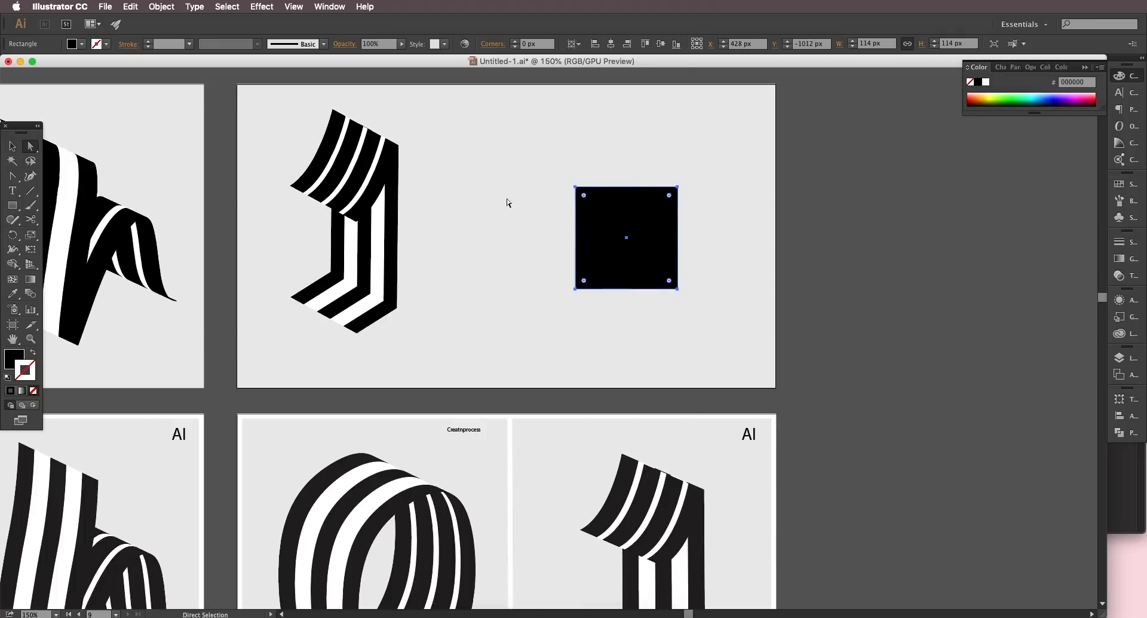
left_click(678, 189)
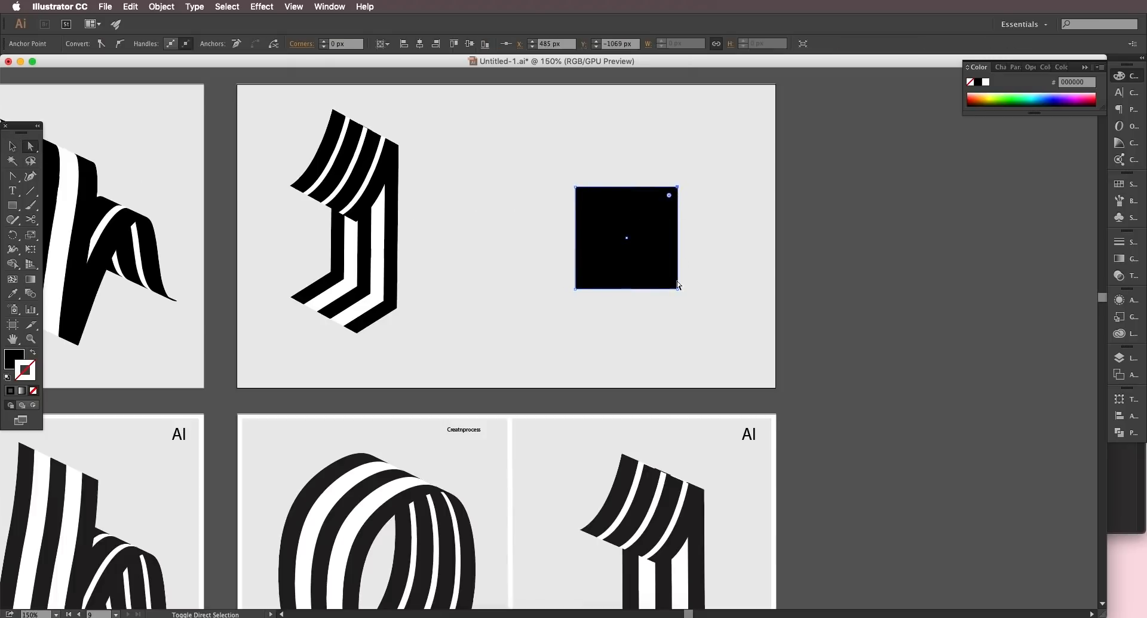
left_click(678, 289, "shift")
left_click(575, 289, "shift")
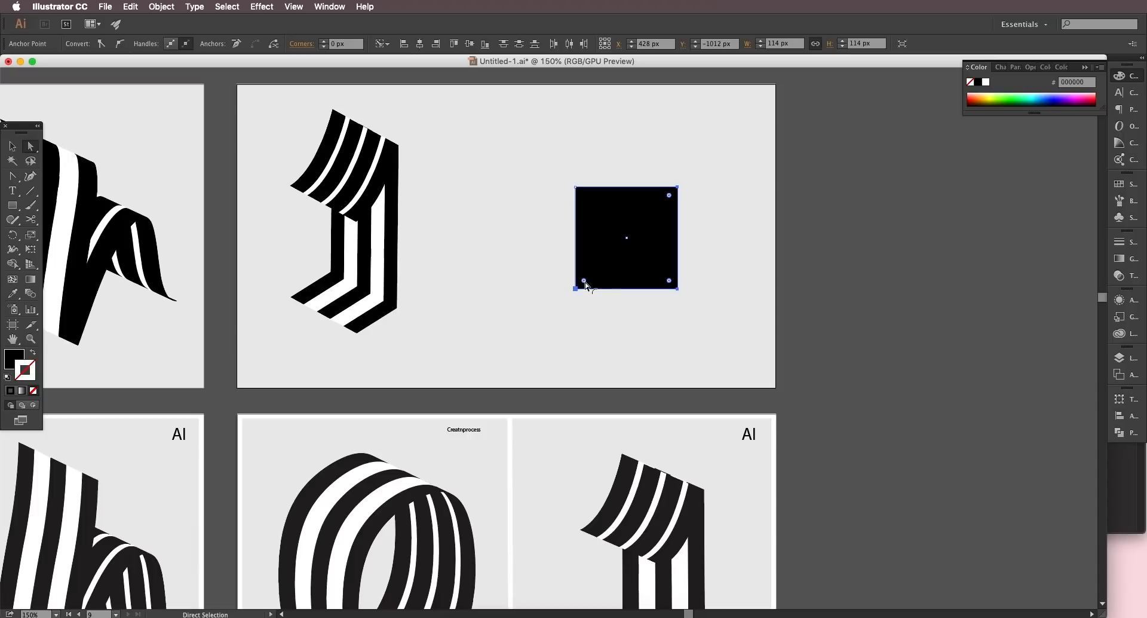
left_click_drag(584, 283, 665, 135)
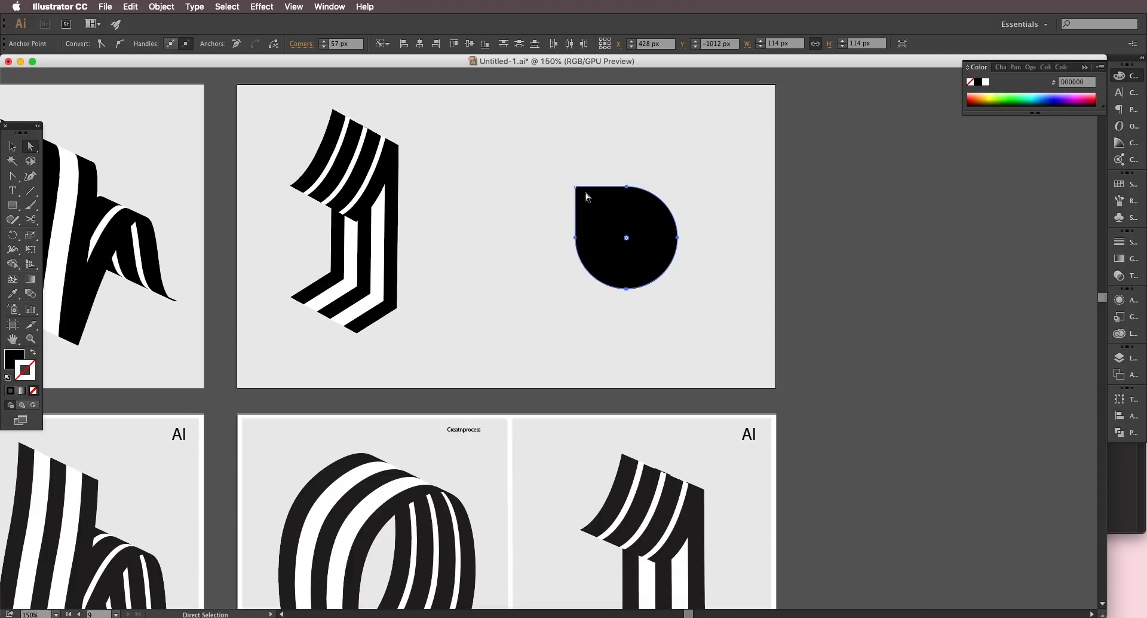
left_click(12, 146)
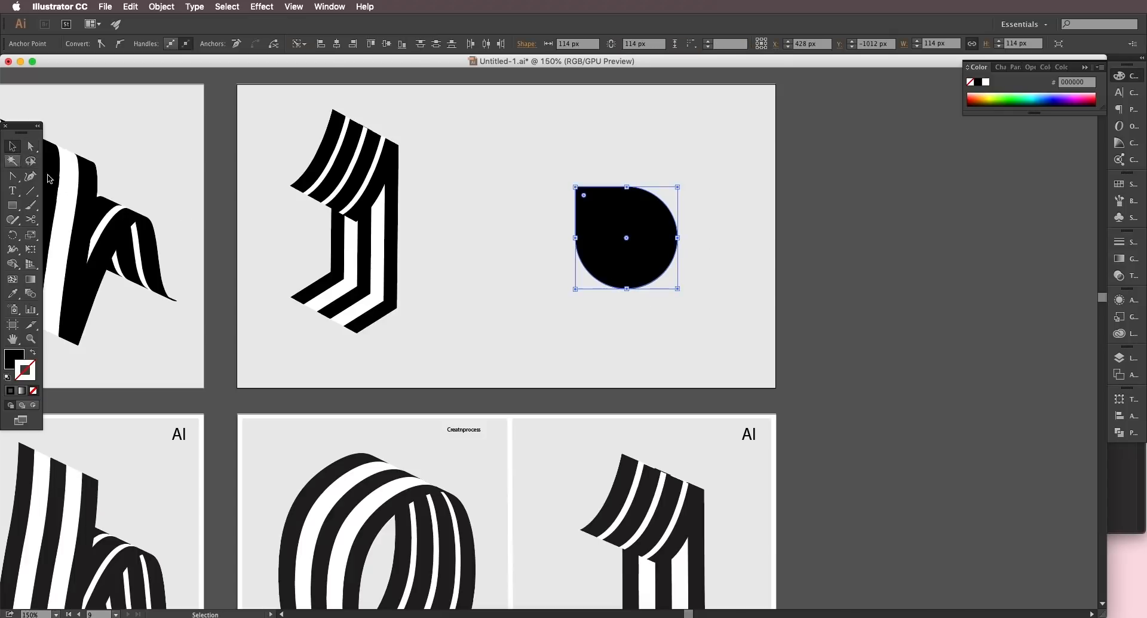
Step: Swap the teardrop's fill and stroke to leave only a 1 px black outline, and move it slightly down
left_click(34, 355)
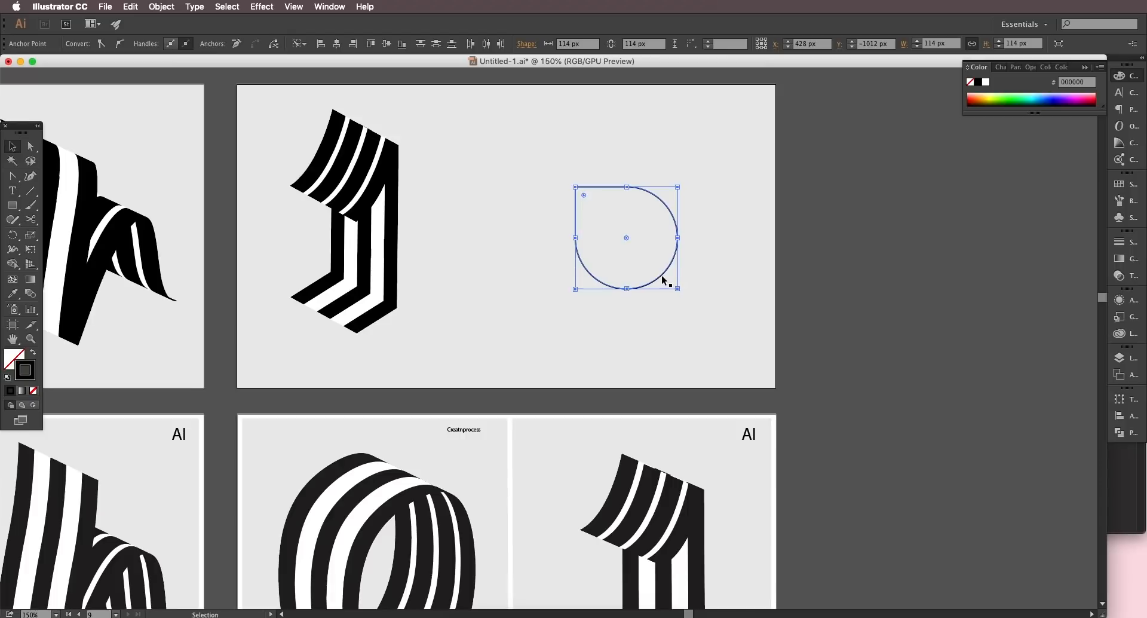
left_click_drag(662, 276, 657, 301)
scroll(640, 276, "up", 2)
left_click_drag(557, 215, 563, 282)
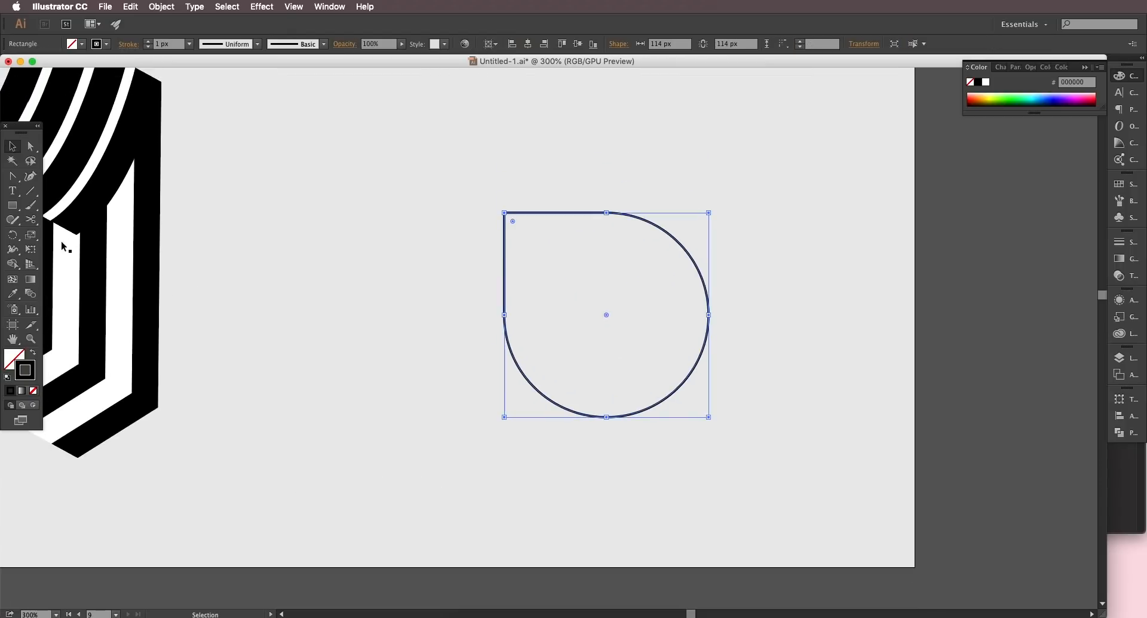
Step: Cut the outline with Scissors at its sharp upper-left corner and partway along the top edge, and delete the segment between the cuts
left_click(31, 219)
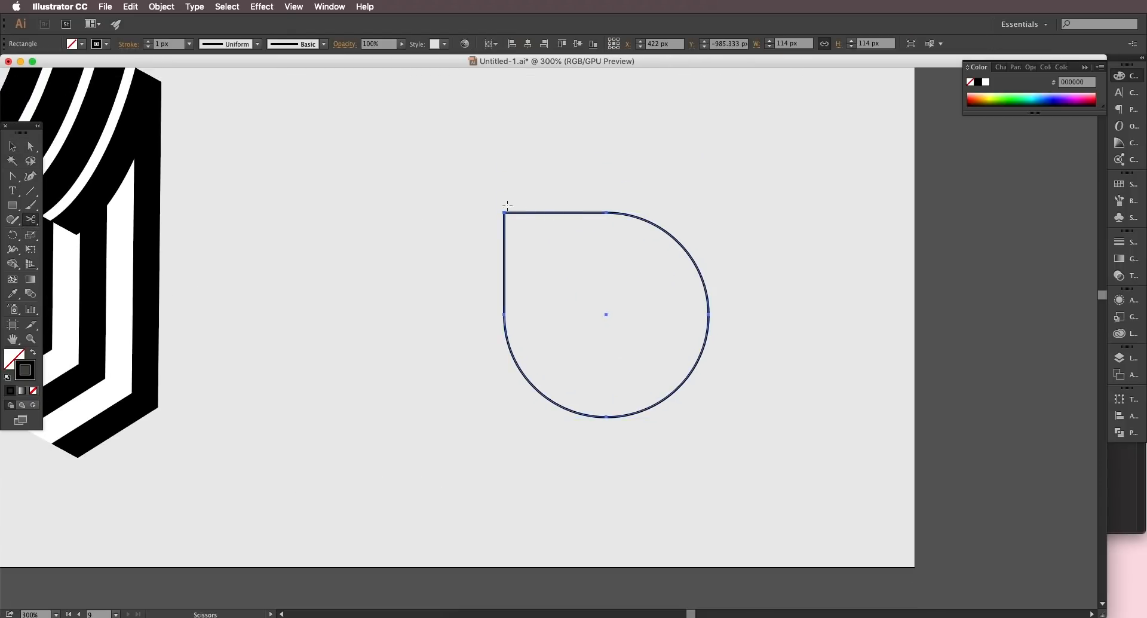
left_click(504, 213)
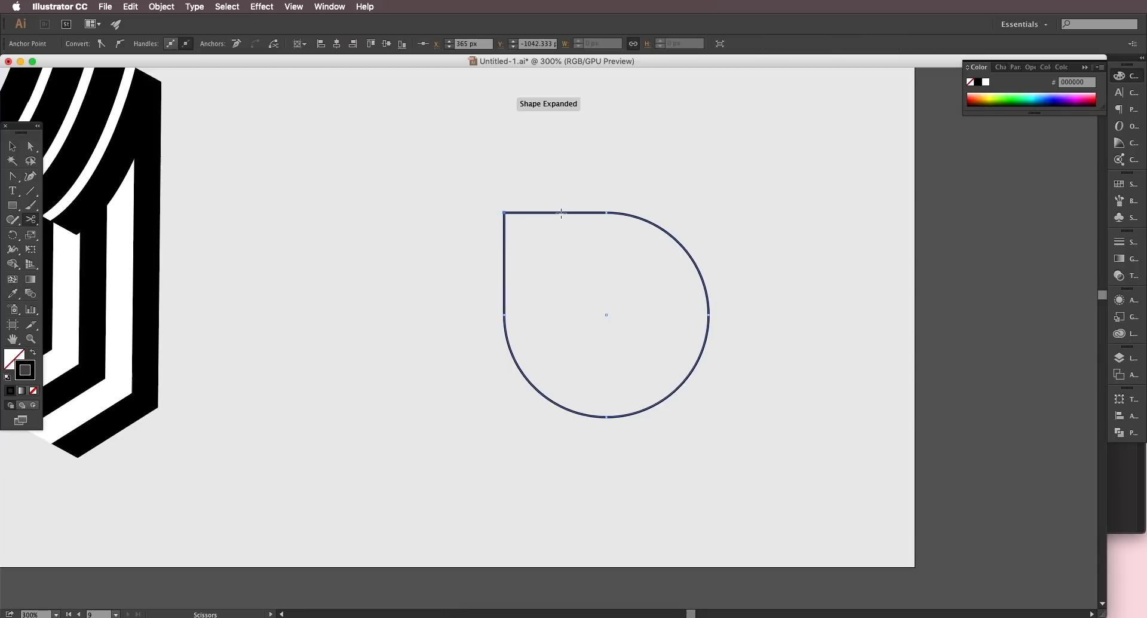
left_click(560, 213)
left_click(13, 145)
left_click(577, 225)
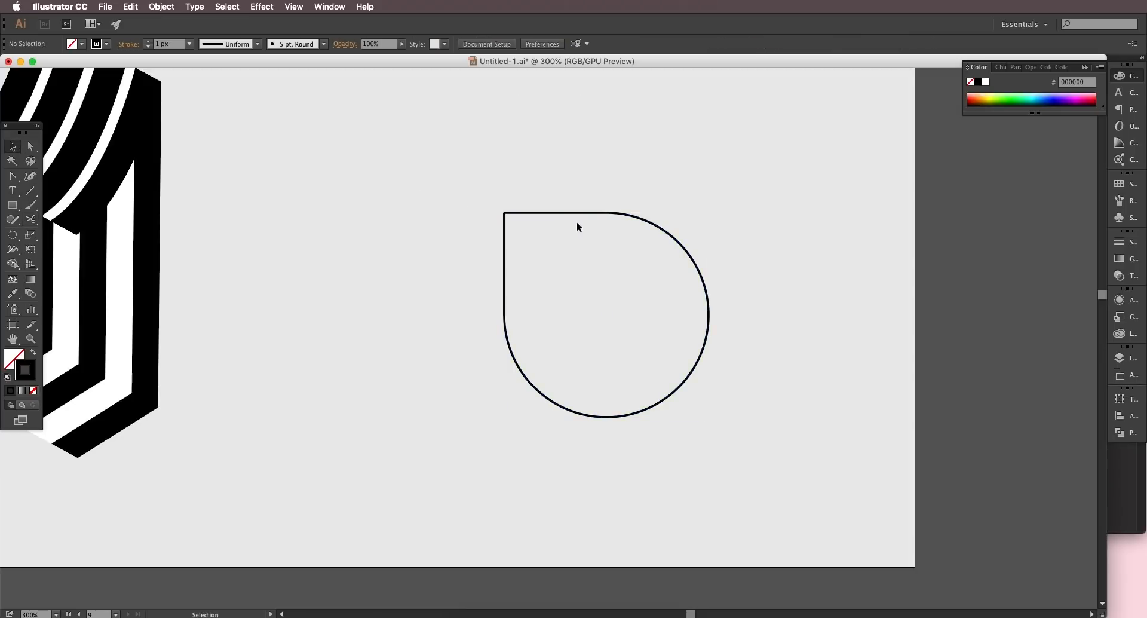
left_click(543, 213)
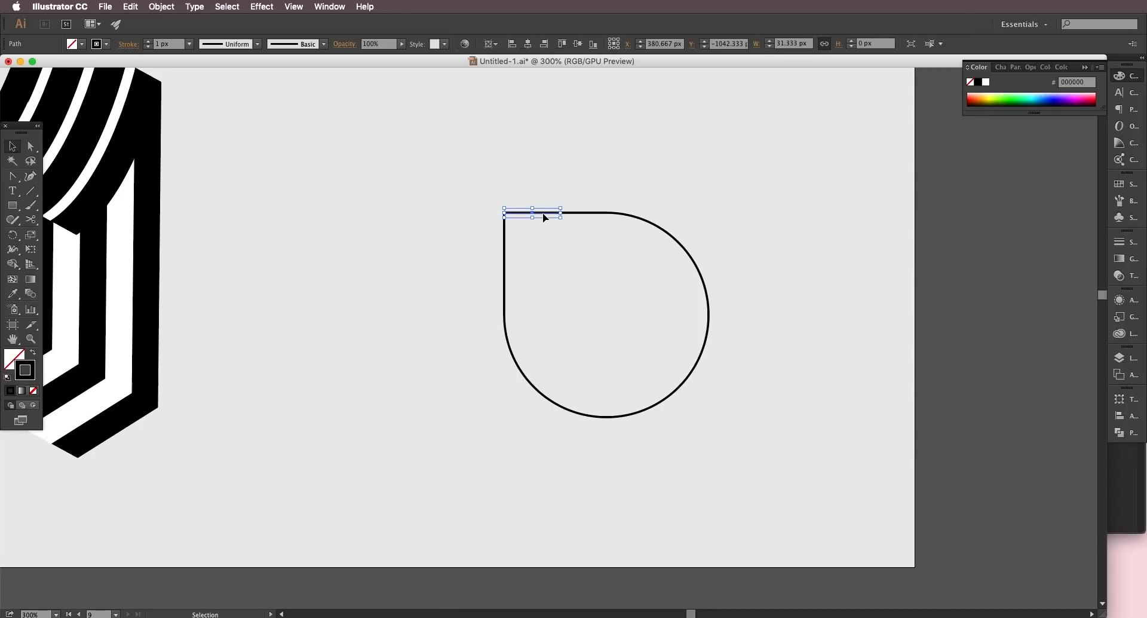
key("Delete")
Step: Delete the loose end anchor of the remaining straight top edge so the path ends at the top of the arc
left_click(607, 213)
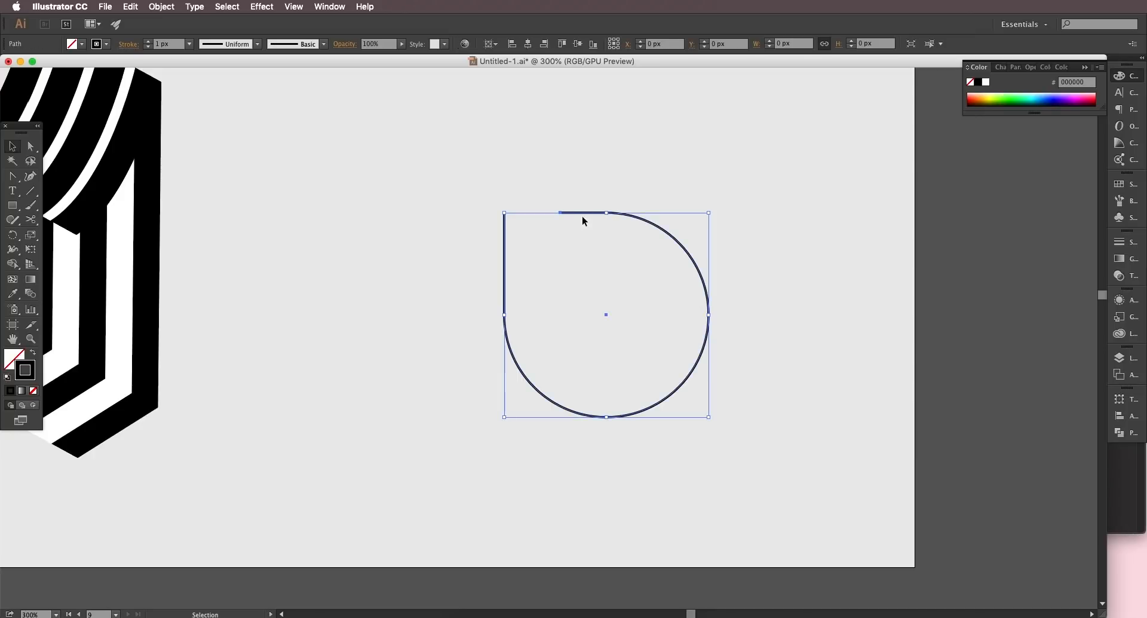
scroll(577, 214, "down", 1)
scroll(577, 214, "up", 2)
key("a")
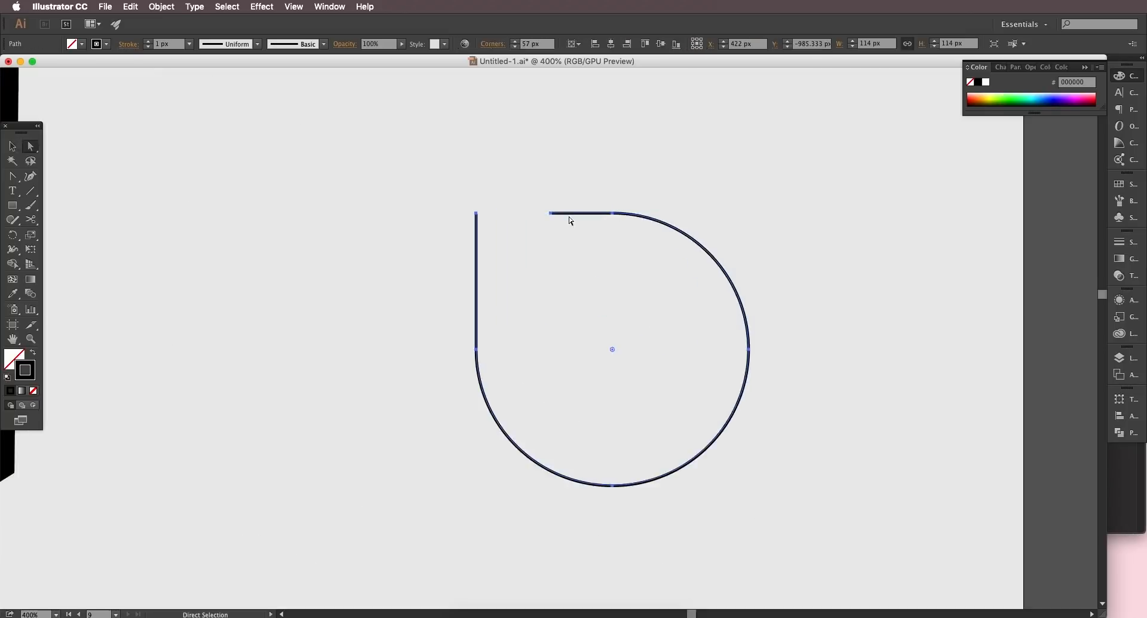
left_click(551, 214)
key("Delete")
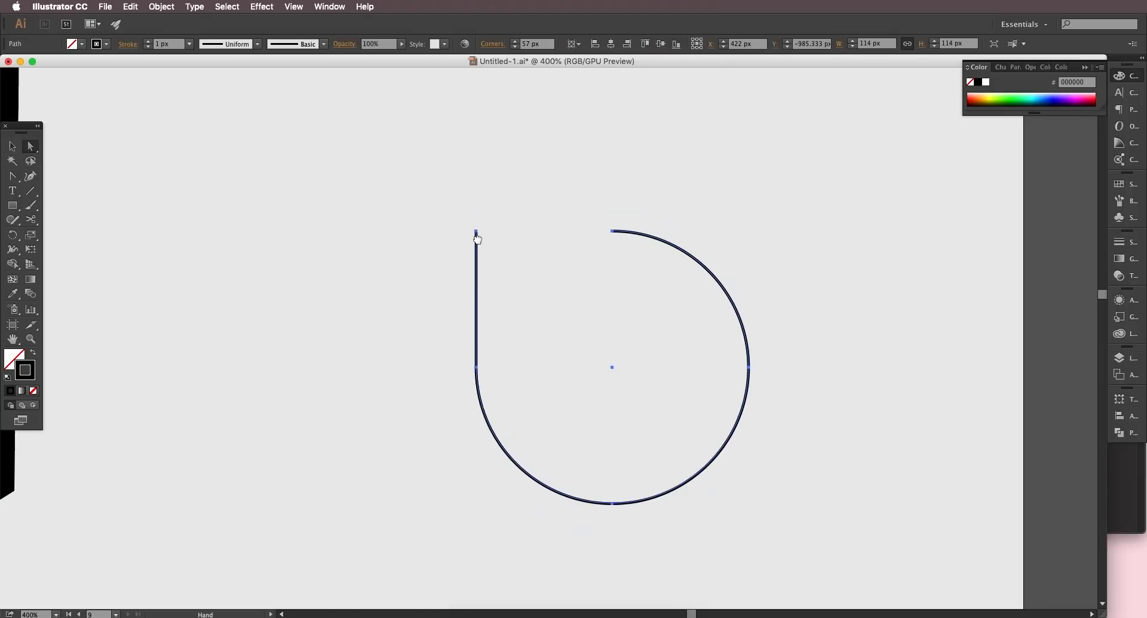
Step: Extend the open end of the straight left side vertically upward by about 84 px to form a b's stem
scroll(489, 376, "up", 1)
scroll(488, 376, "down", 3)
left_click_drag(488, 378, 500, 406)
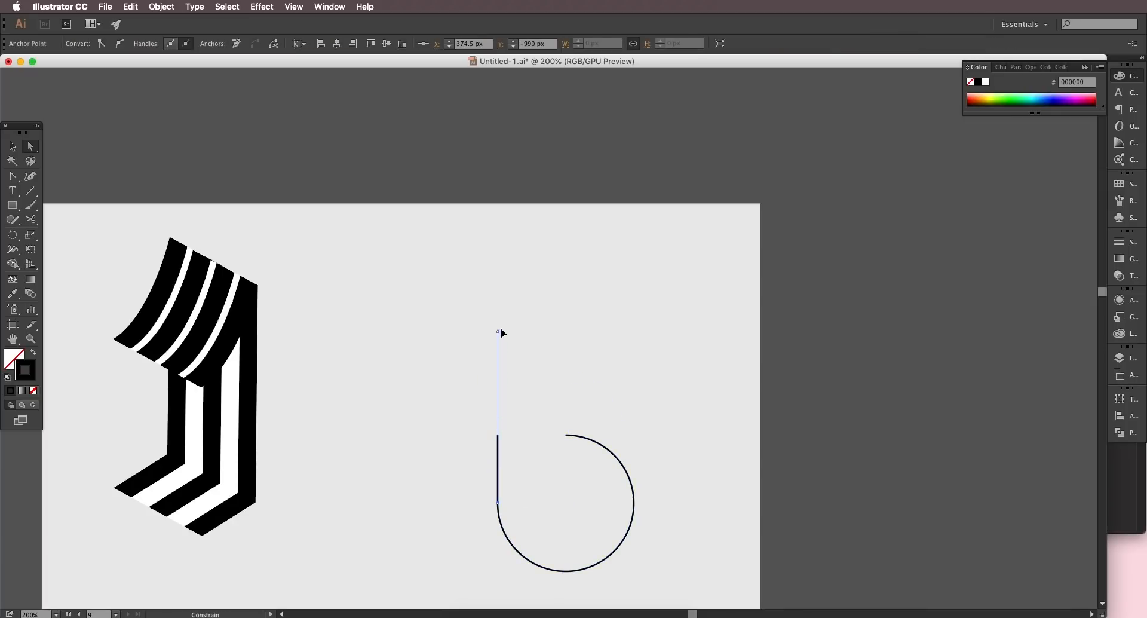
left_click_drag(502, 335, 504, 333)
scroll(504, 333, "down", 4)
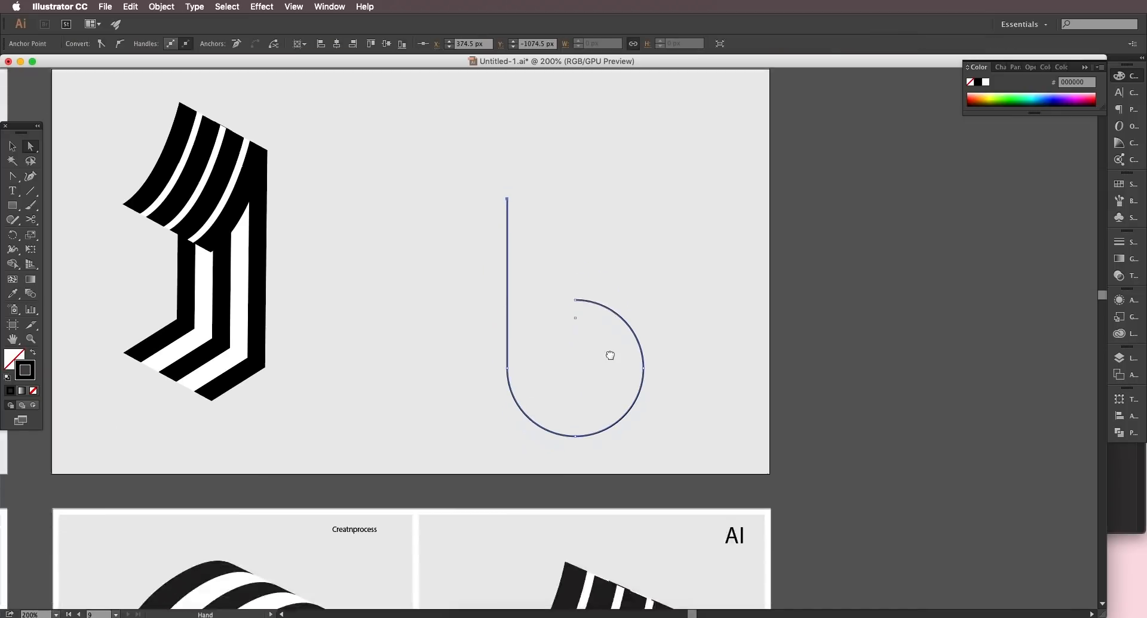
Step: Scale the b path up to about 143.5 × 205.7 px and center it in the empty area beside the 1
left_click(13, 146)
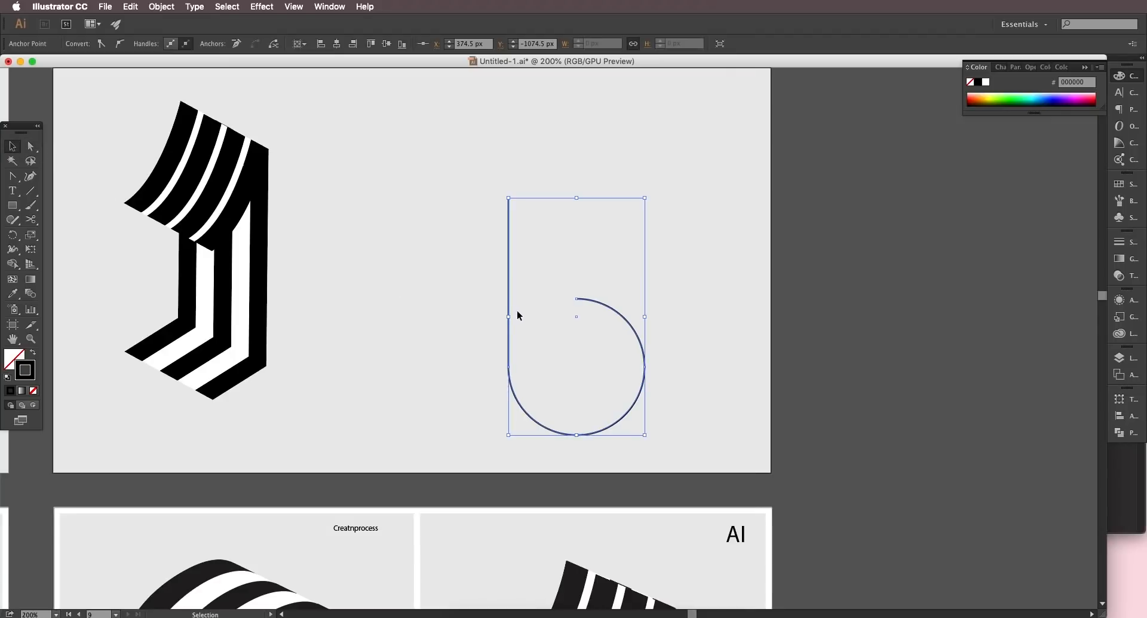
left_click_drag(509, 316, 473, 317)
key("super+minus")
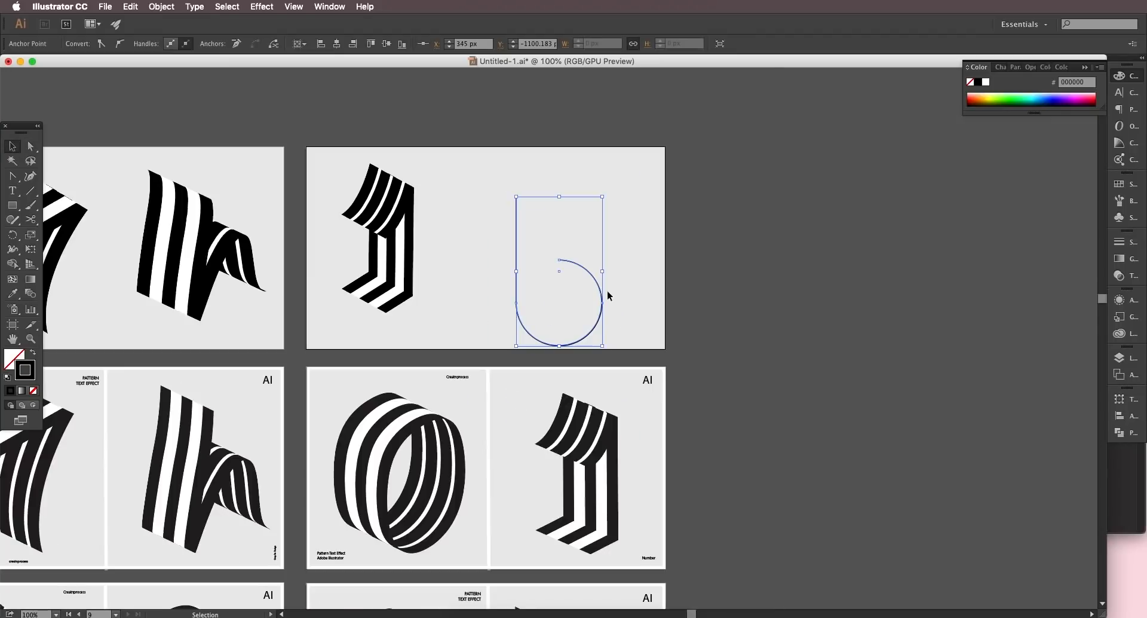
left_click_drag(602, 304, 608, 270)
left_click(31, 146)
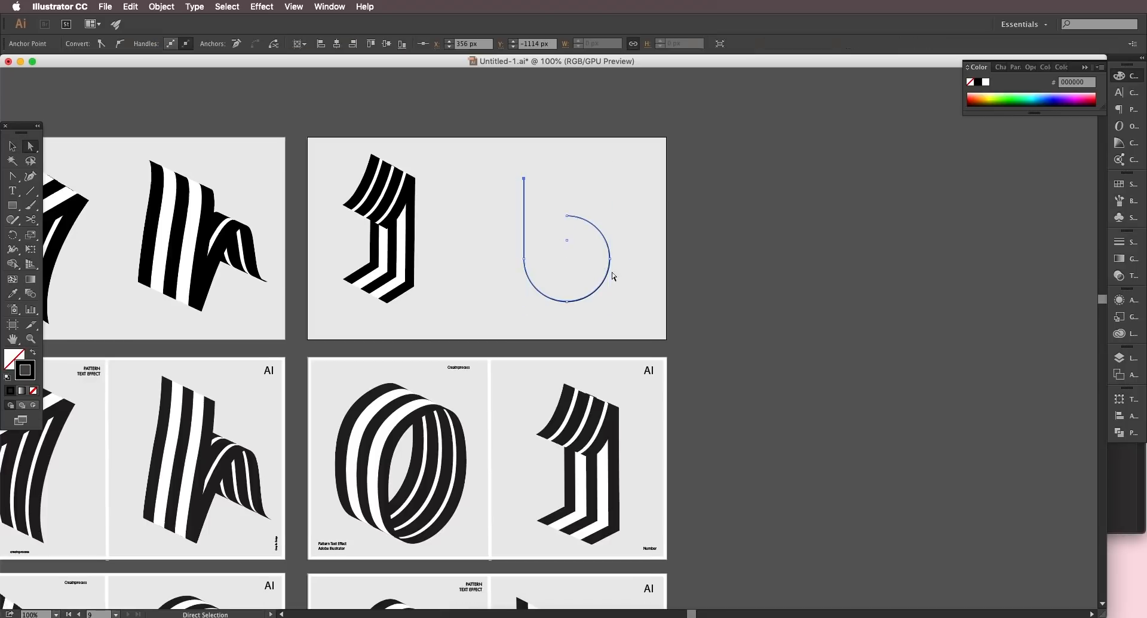
Step: Set the b path's stroke weight to 0.1 px
left_click(13, 149)
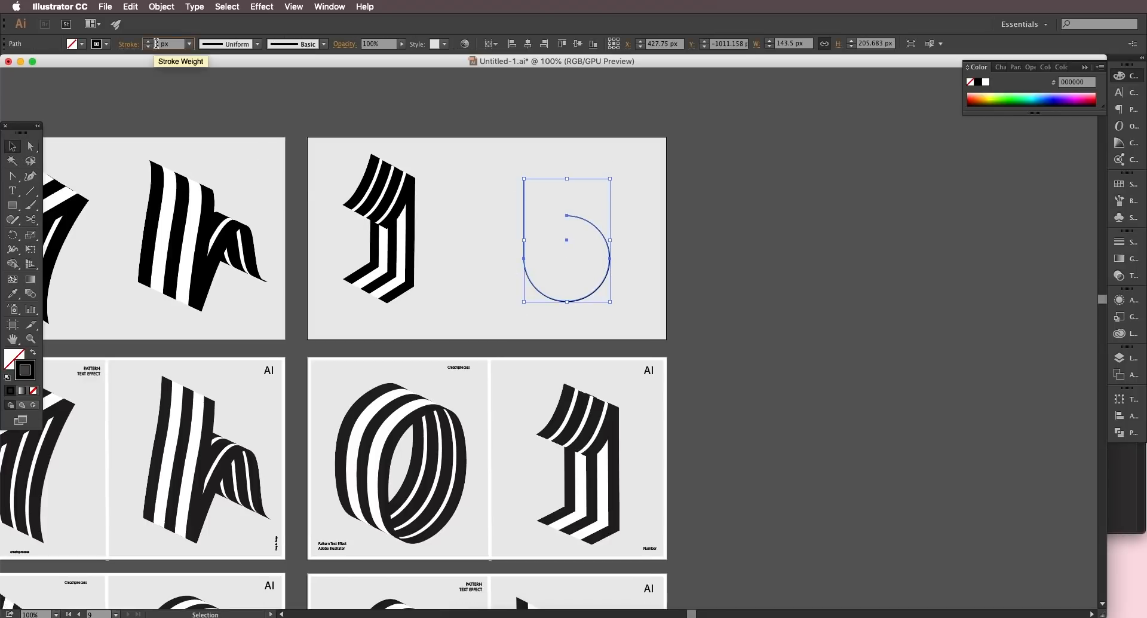
type("0.")
key("Return")
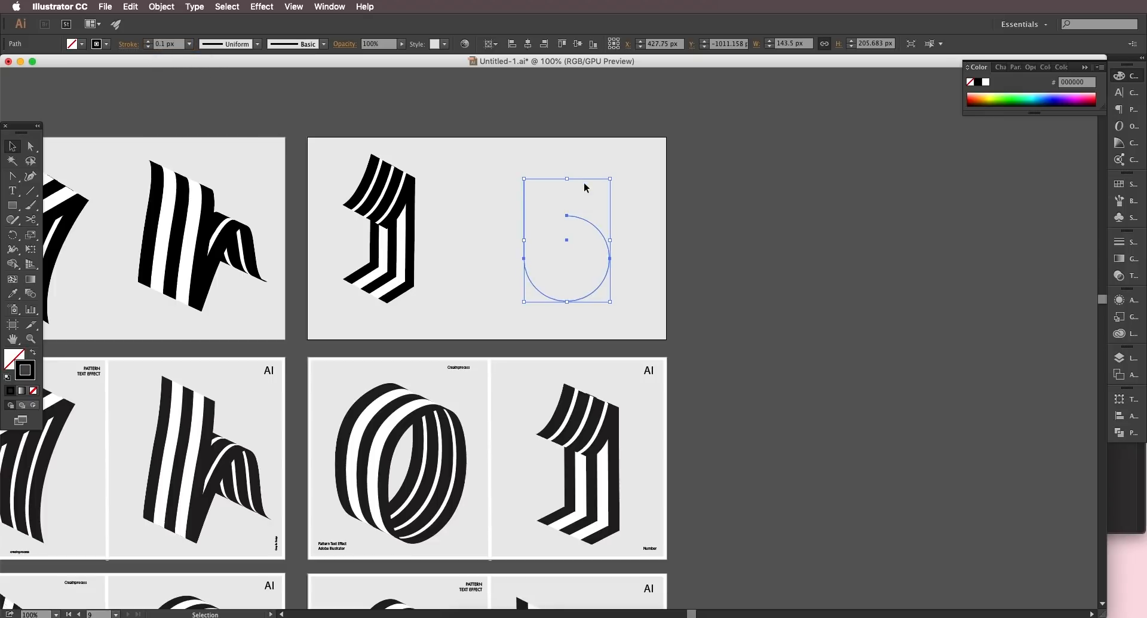
Step: Start a 3D Extrude & Bevel effect on the b path with preview on and rotate it to -41°, -36° and 29°
left_click(255, 12)
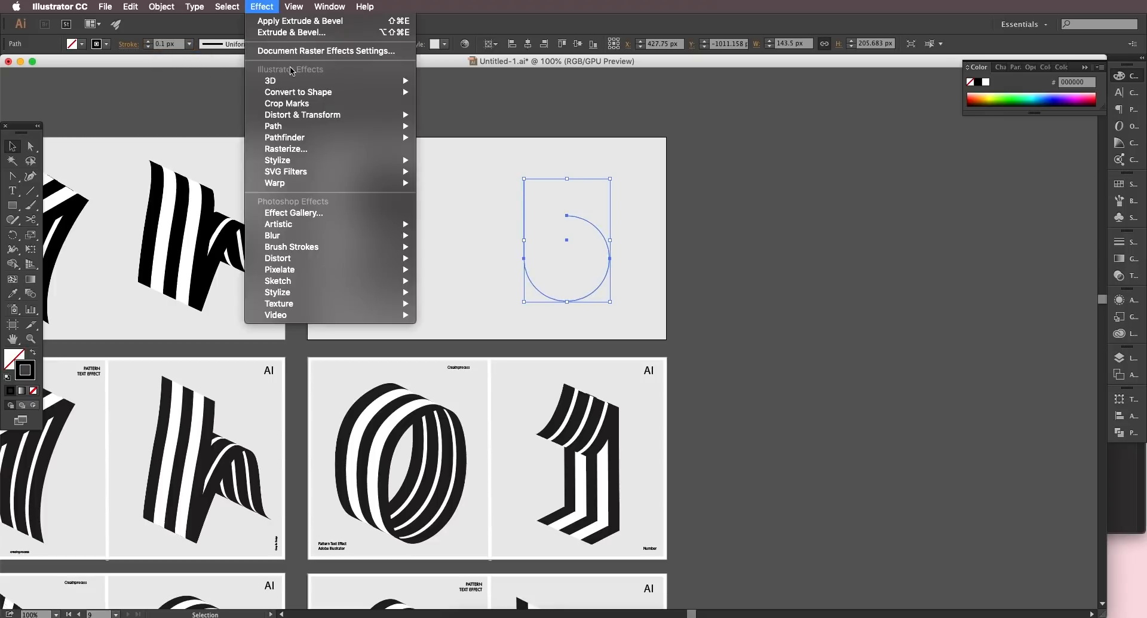
mouse_move(316, 81)
left_click(440, 81)
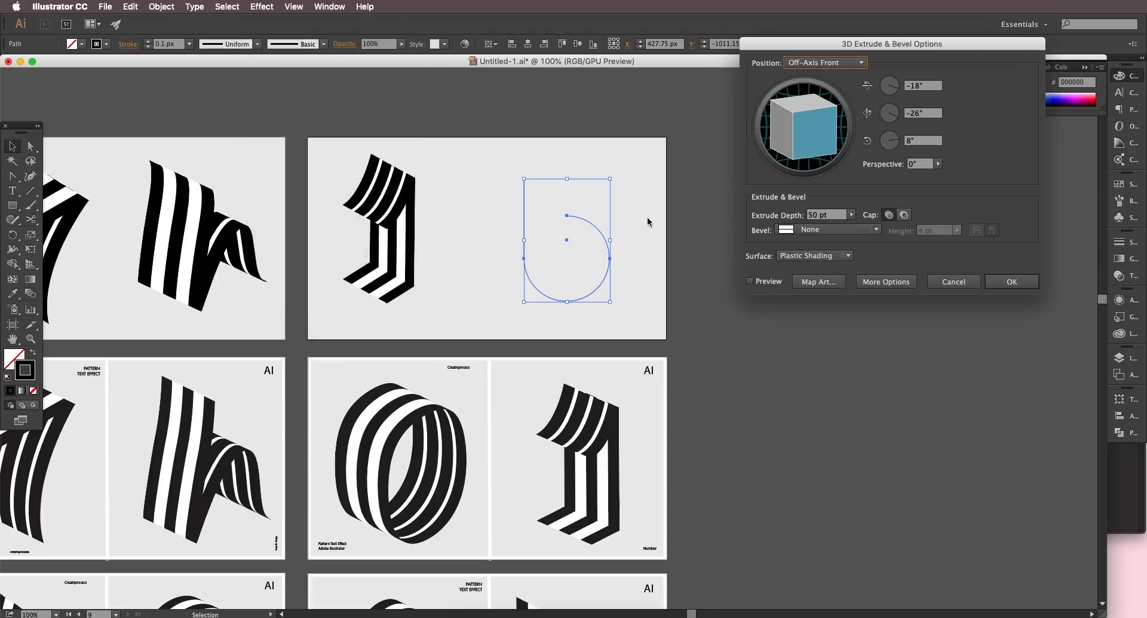
left_click(754, 280)
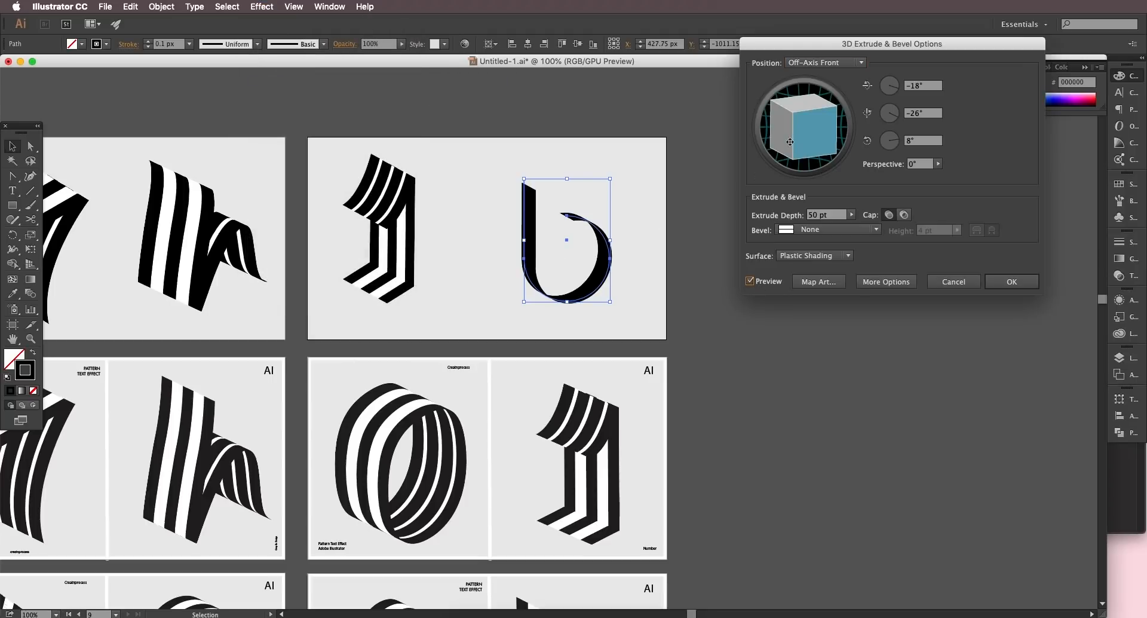
left_click_drag(817, 111, 803, 114)
Step: Set the b's extrude depth to 110 pt and apply the 3D effect
left_click(819, 218)
key("shift+Up")
key("shift+Up")
key("shift+Up")
key("shift+Up")
key("shift+Up")
key("shift+Up")
key("shift+Up")
key("shift+Up")
key("shift+Up")
key("shift+Up")
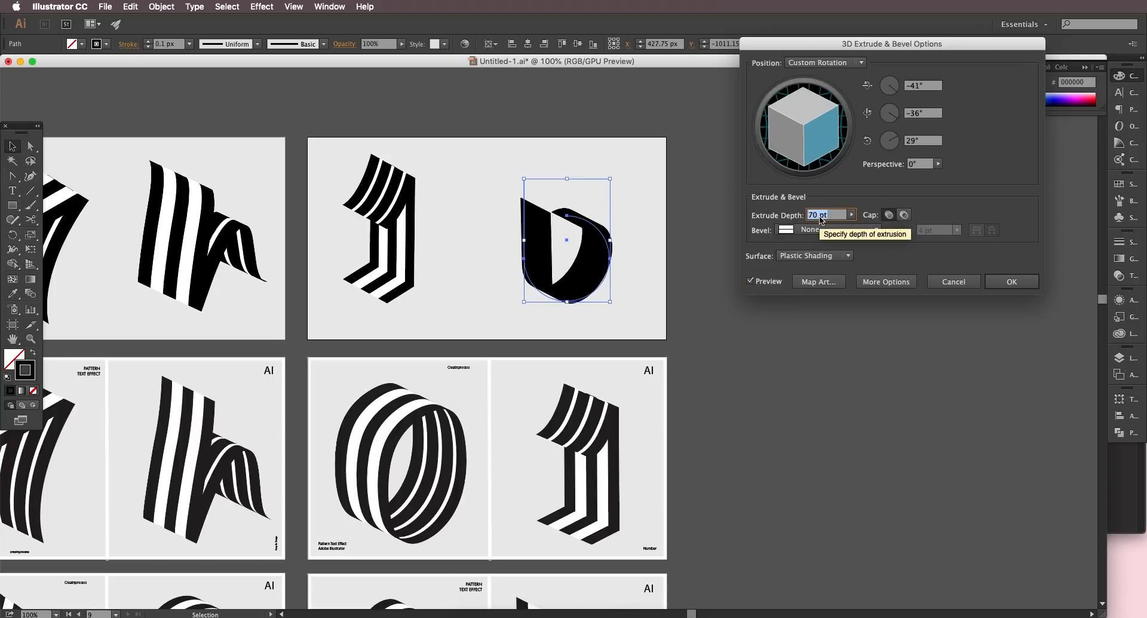
key("shift+Down")
key("shift+Down")
key("shift+Down")
key("shift+Down")
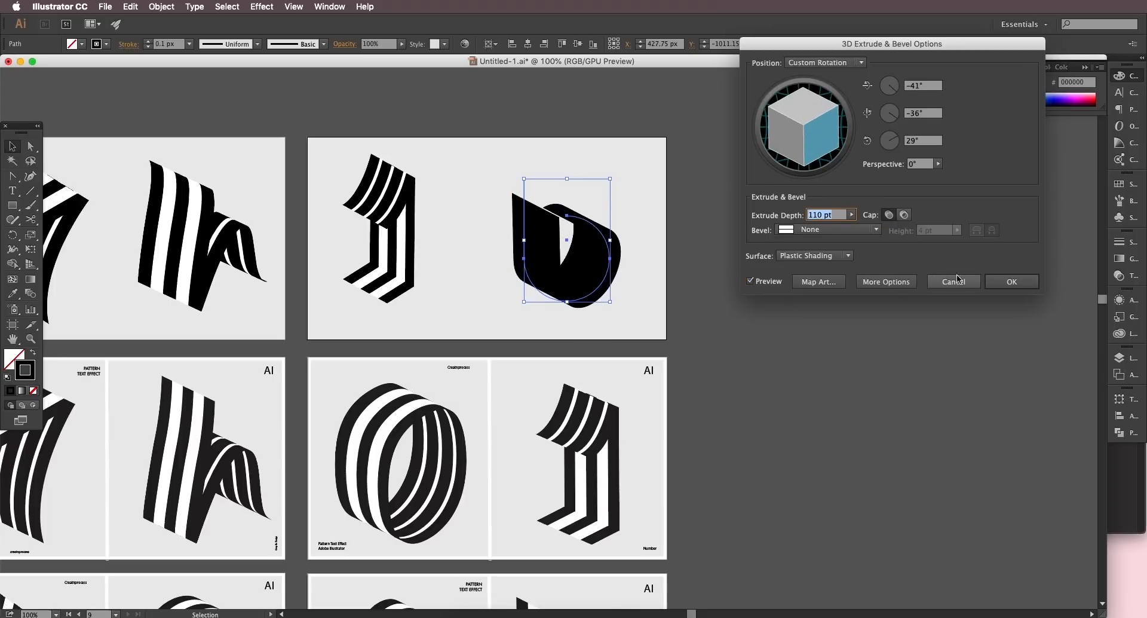
left_click(1011, 282)
Step: Raise the top anchor of the extruded b's stem straight up by about 28 px
left_click_drag(762, 514, 766, 430)
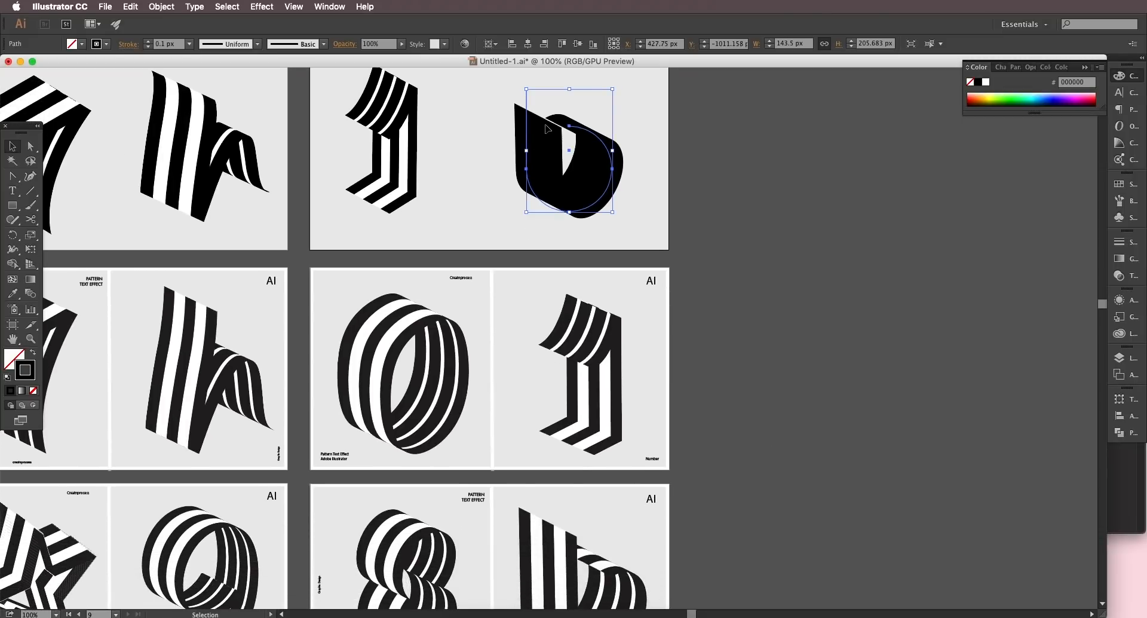
key("a")
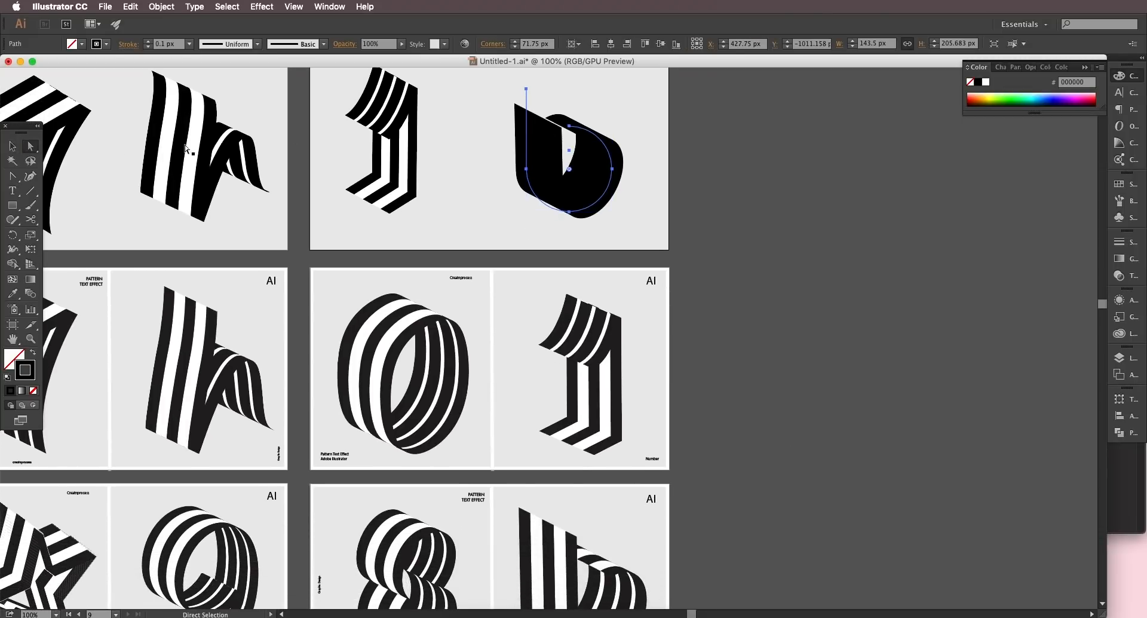
left_click(526, 90)
left_click_drag(528, 93, 530, 113)
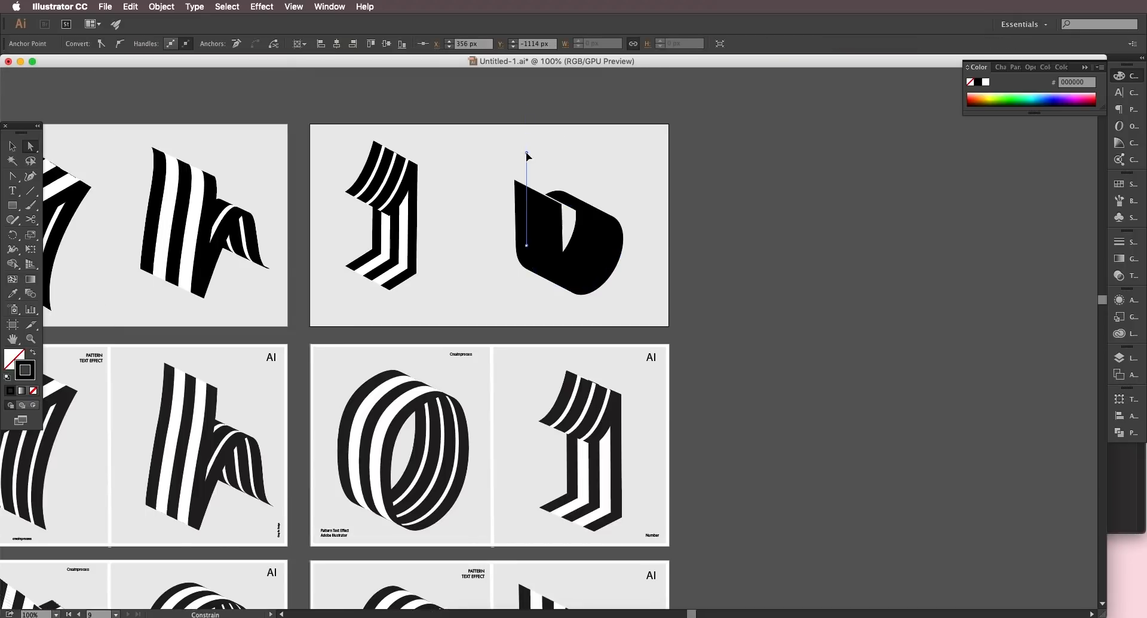
Step: Move the extruded b onto the blank artboard below the striped reference b
key("super+minus")
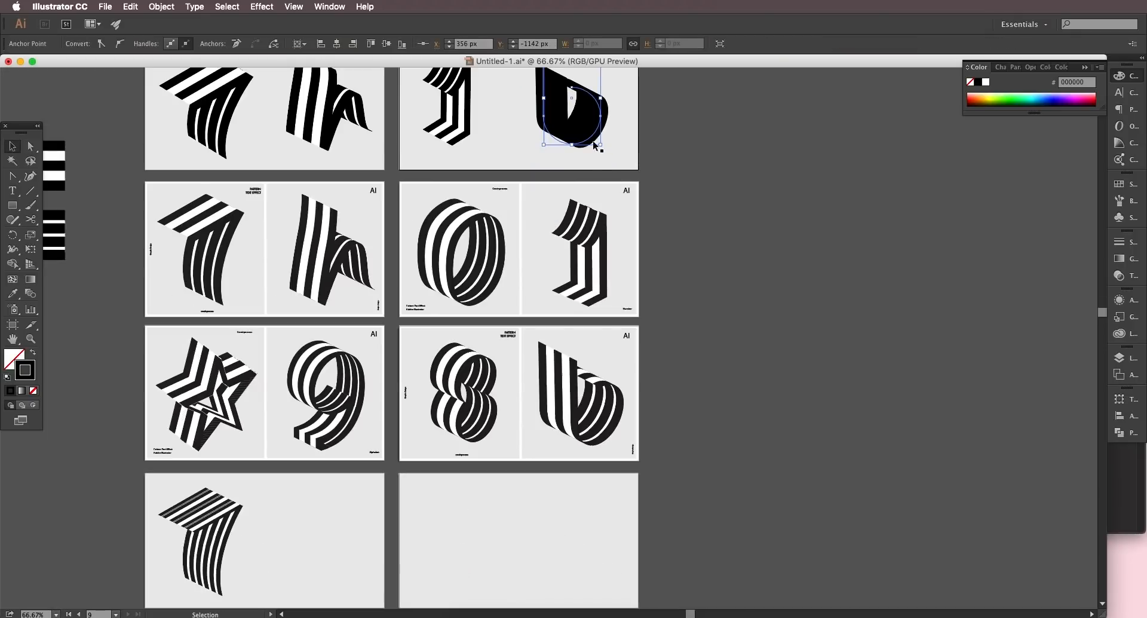
left_click_drag(595, 146, 631, 407)
key("super+plus")
left_click_drag(626, 356, 627, 402)
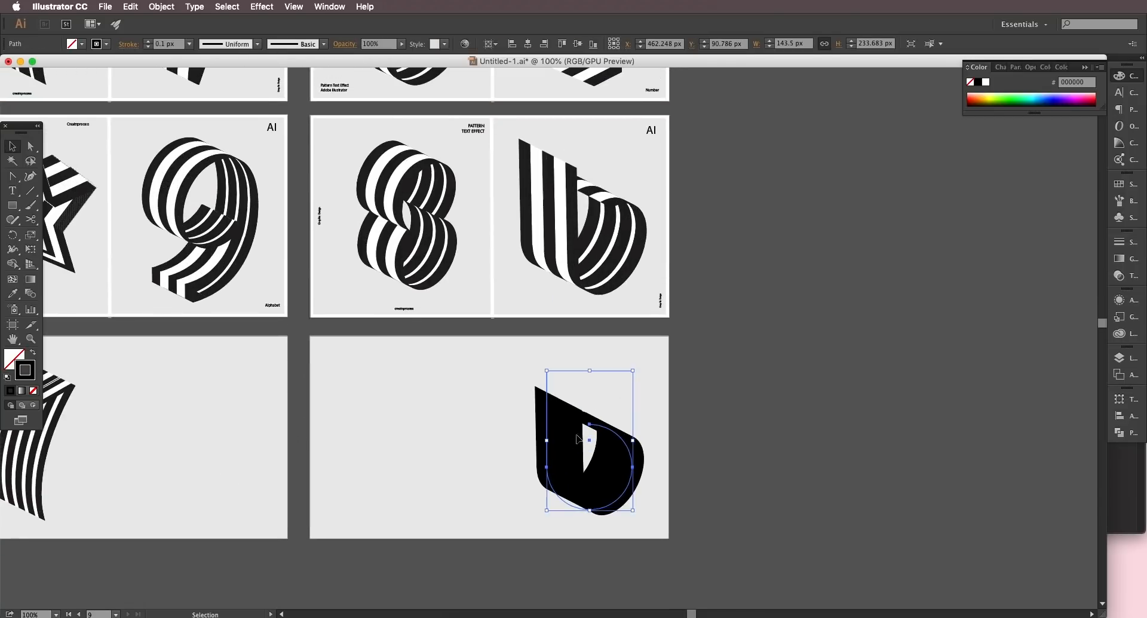
Step: Lengthen the b's stem further by moving its top anchor up to Y -55 px
left_click(31, 146)
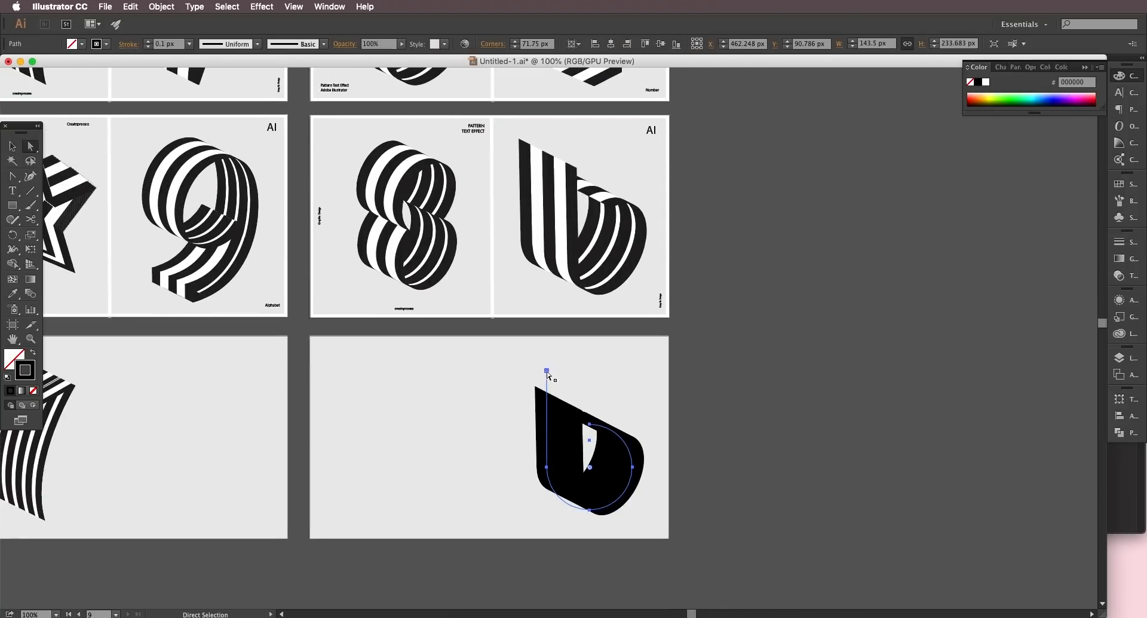
left_click_drag(547, 372, 549, 356)
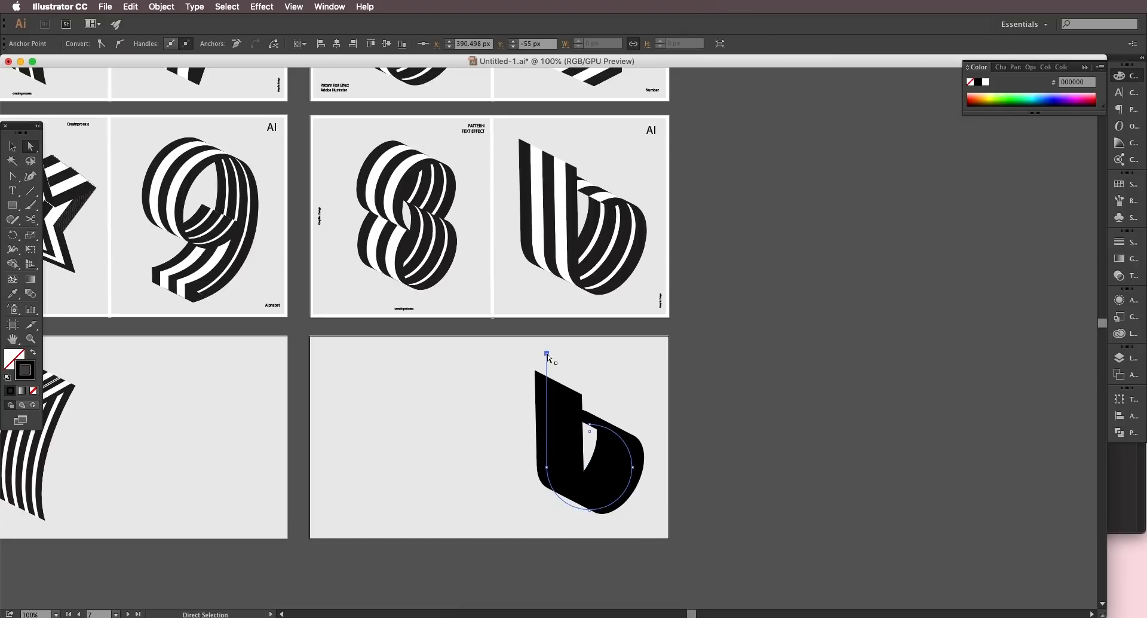
left_click(11, 146)
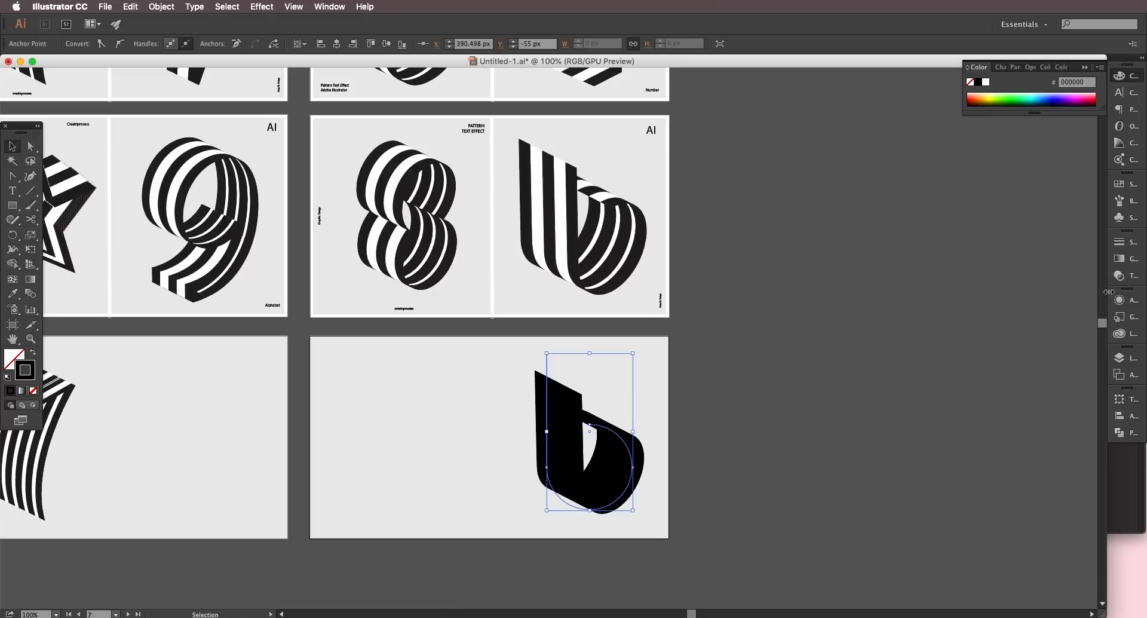
Step: Reopen the b's 3D Extrude & Bevel effect from its appearance and adjust the rotation to -44°, -35° and 30° with preview on
left_click(1119, 300)
left_click(1119, 299)
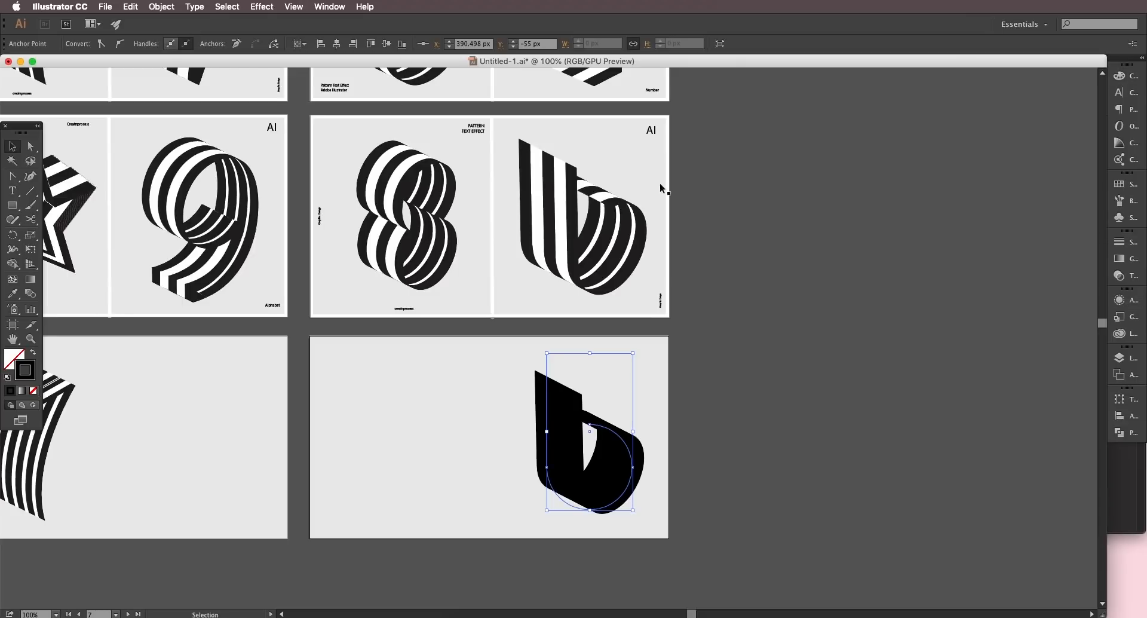
left_click(330, 6)
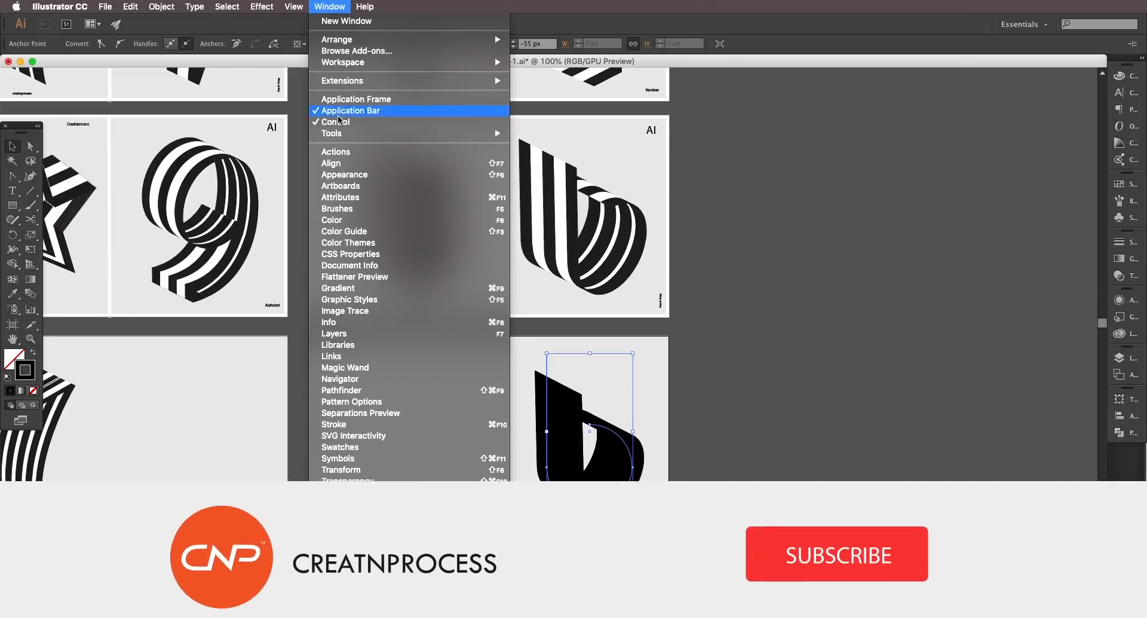
left_click(368, 179)
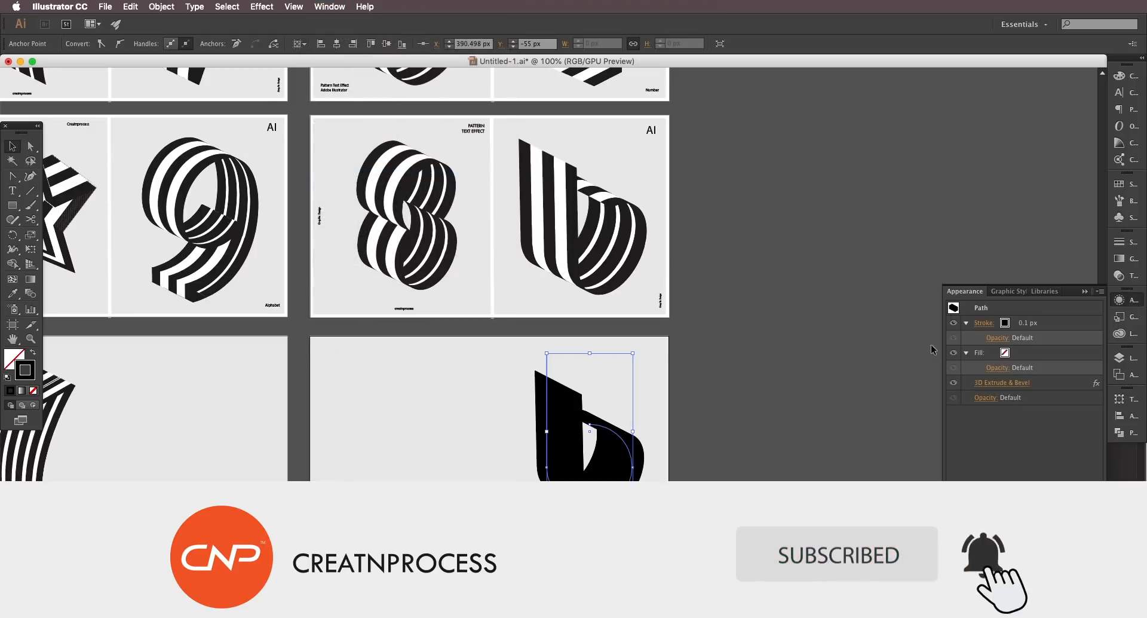
left_click(995, 383)
left_click(764, 283)
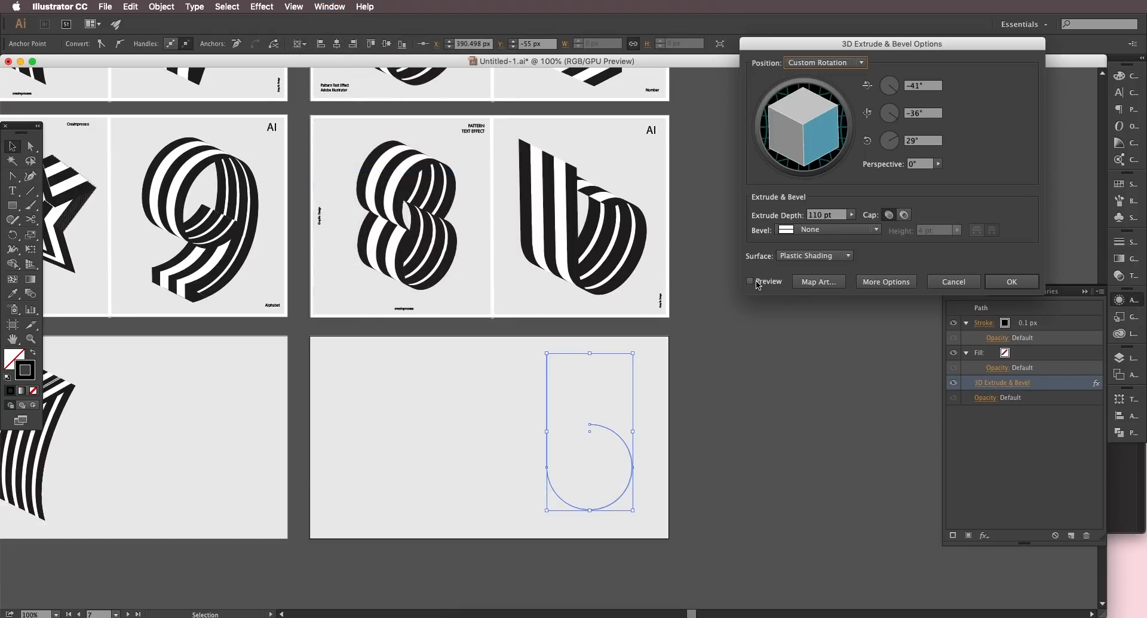
left_click_drag(796, 119, 806, 134)
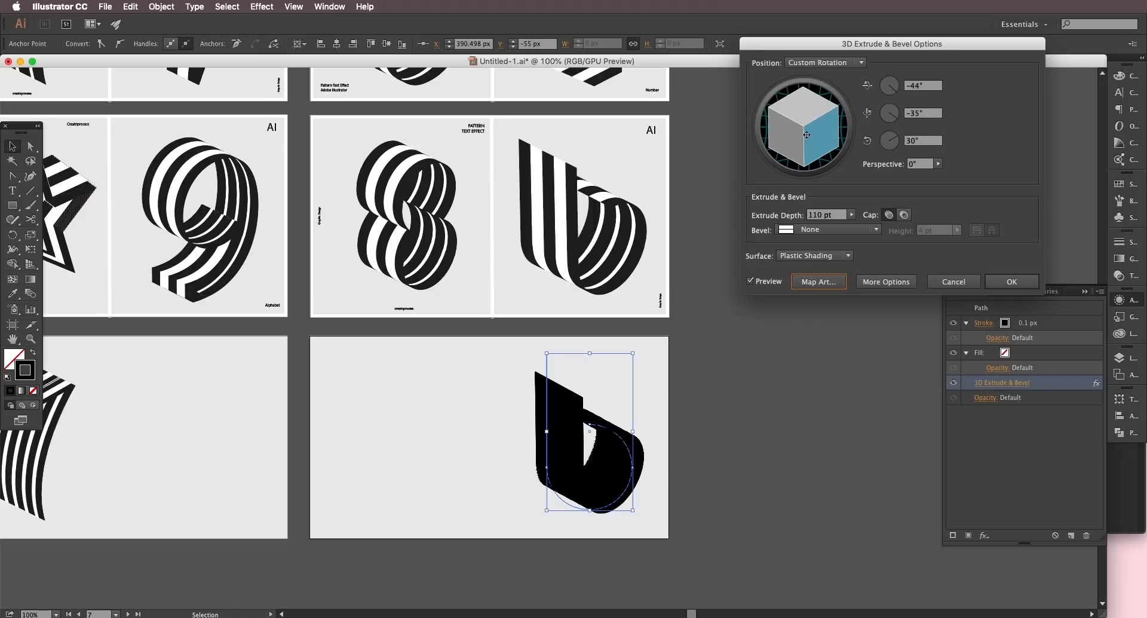
Step: Set the extrude depth of the b-shaped path to 120 pt
left_click(833, 215)
key("shift+Up")
key("shift+Up")
key("shift+Down")
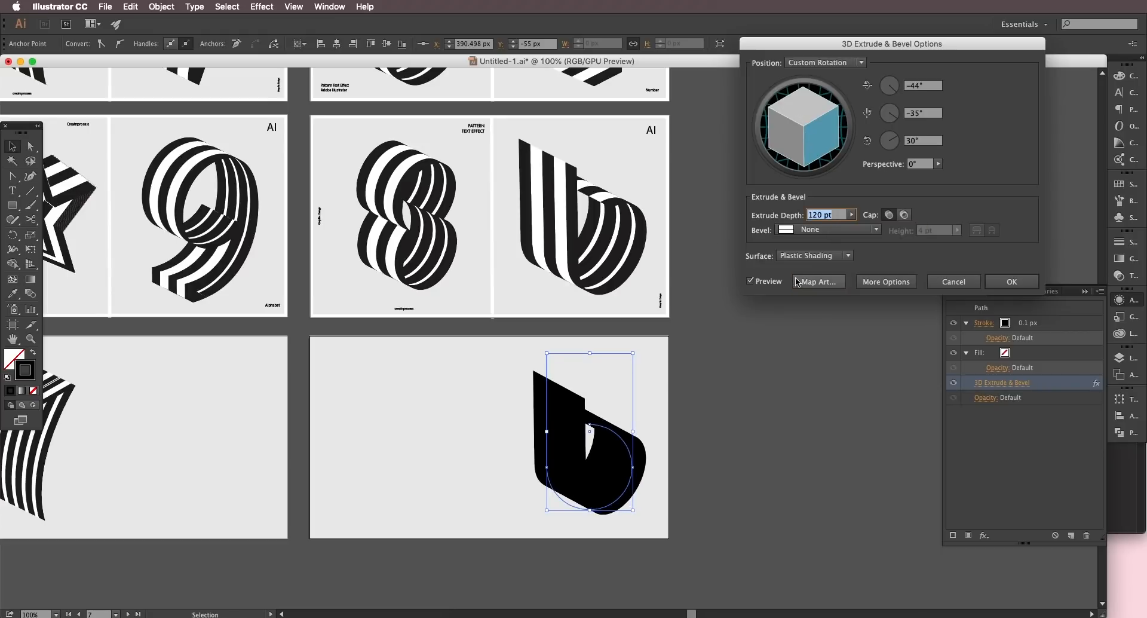
Step: Enable invisible geometry for the b's mapped artwork and examine surfaces 1 to 5, returning to surface 3 of 6
left_click(818, 281)
left_click(1012, 250)
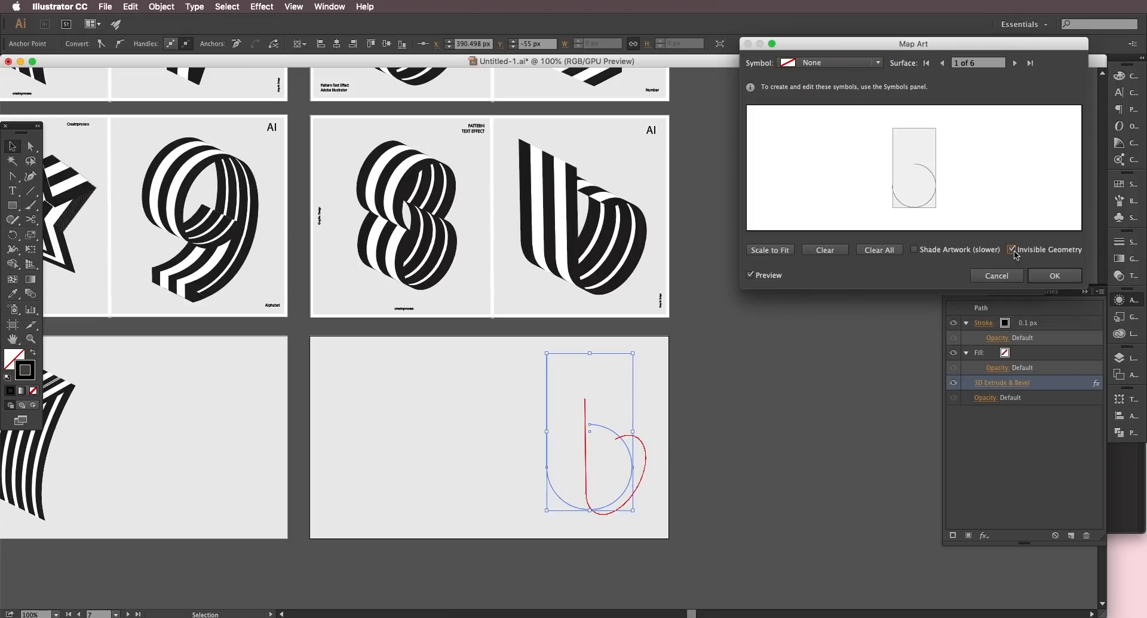
left_click(1014, 62)
left_click(1015, 63)
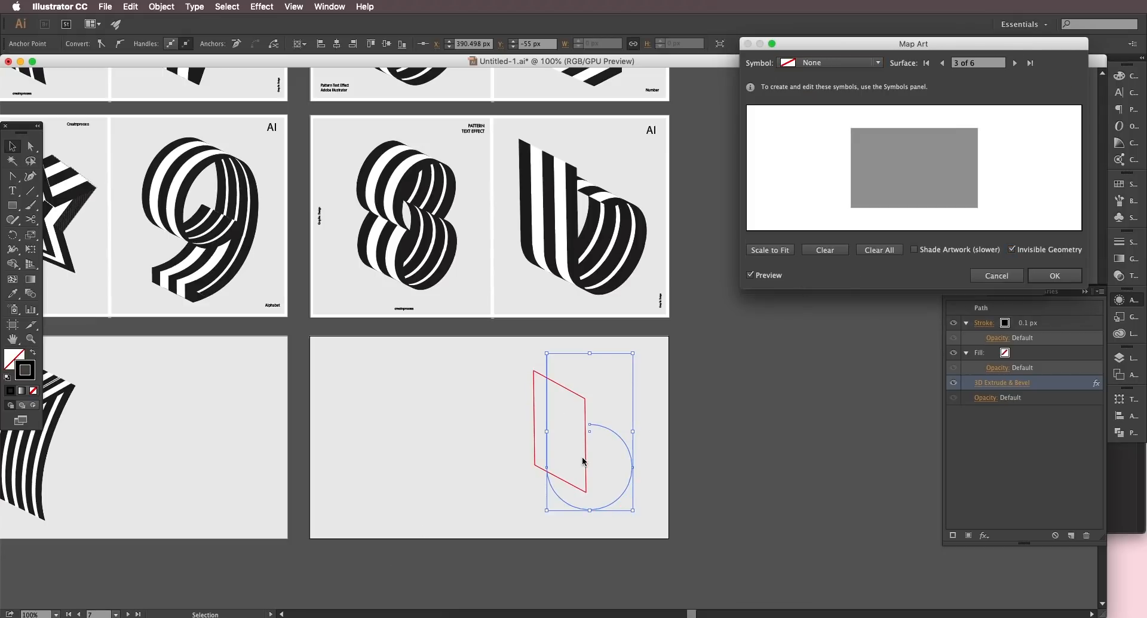
left_click(1014, 63)
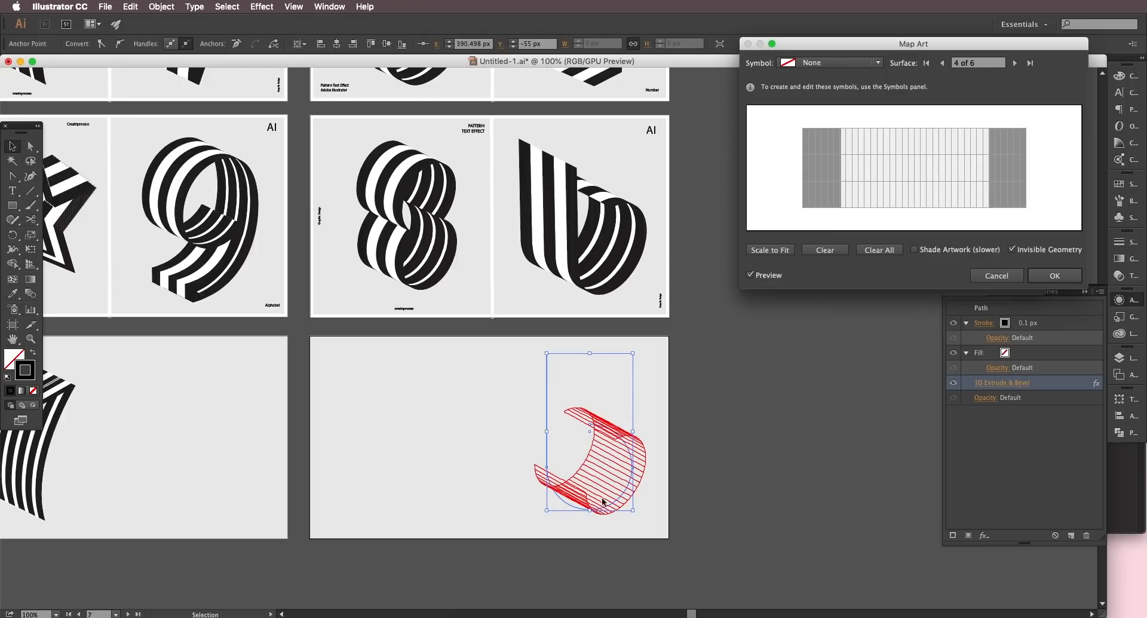
left_click(1014, 62)
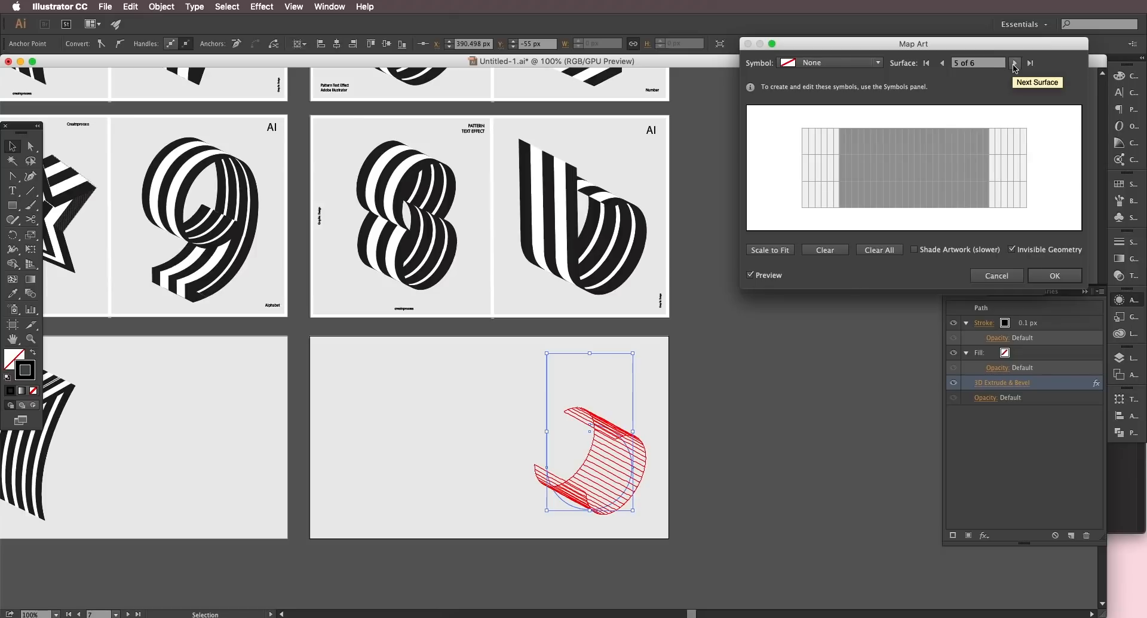
left_click(942, 63)
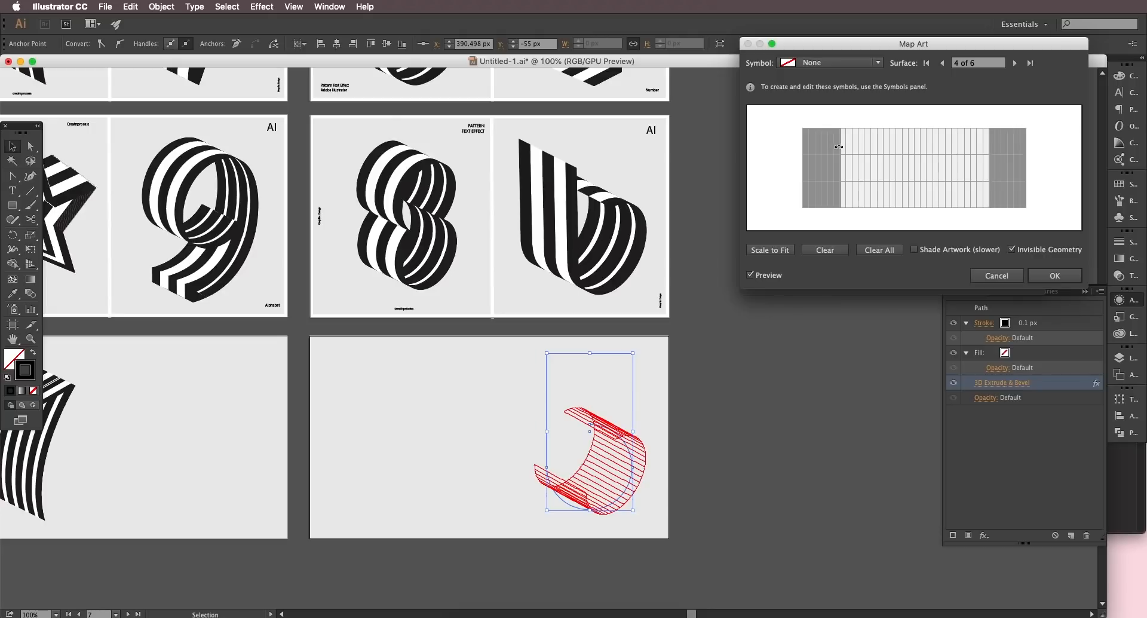
left_click(942, 62)
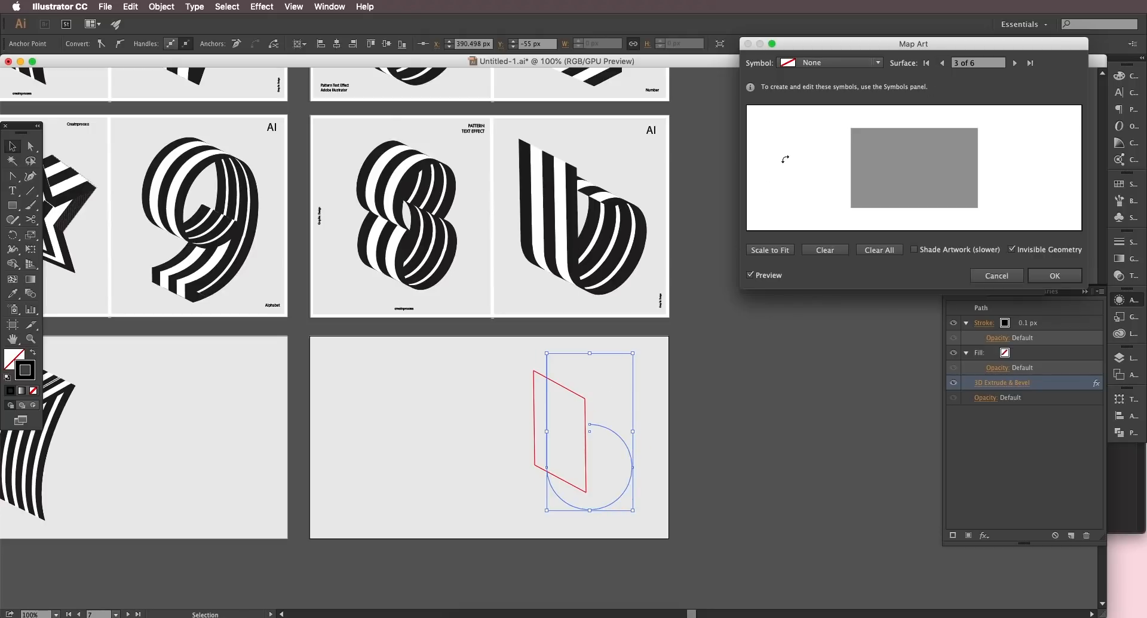
Step: Map New Symbol 5 onto surface 3 of 6, the b's stem, and scale it to fit
left_click(836, 62)
left_click(819, 272)
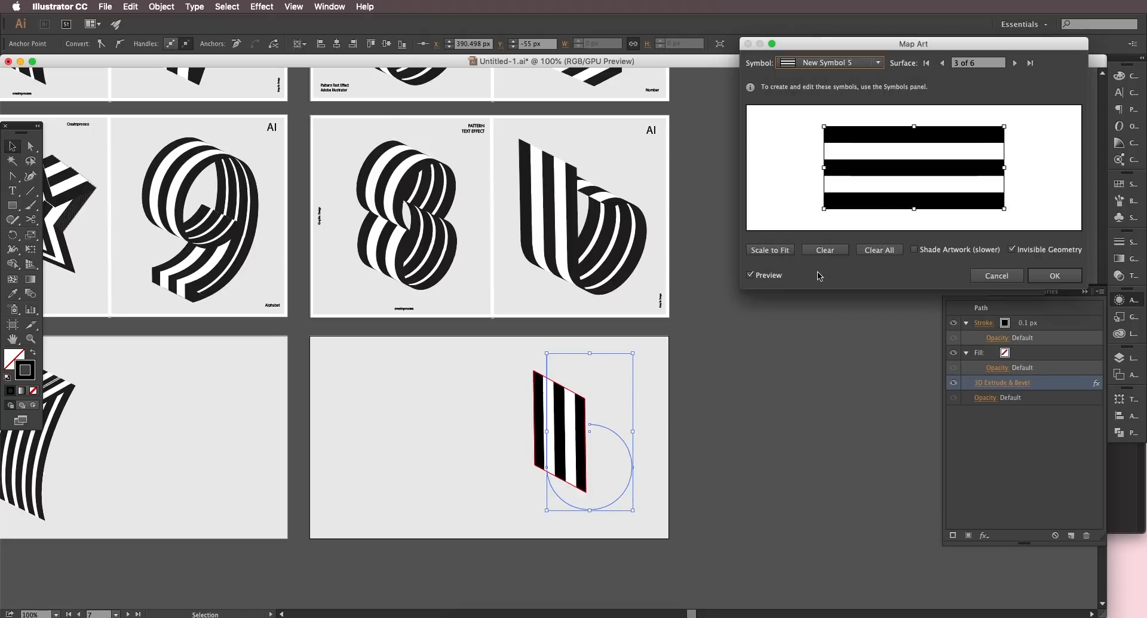
left_click(770, 250)
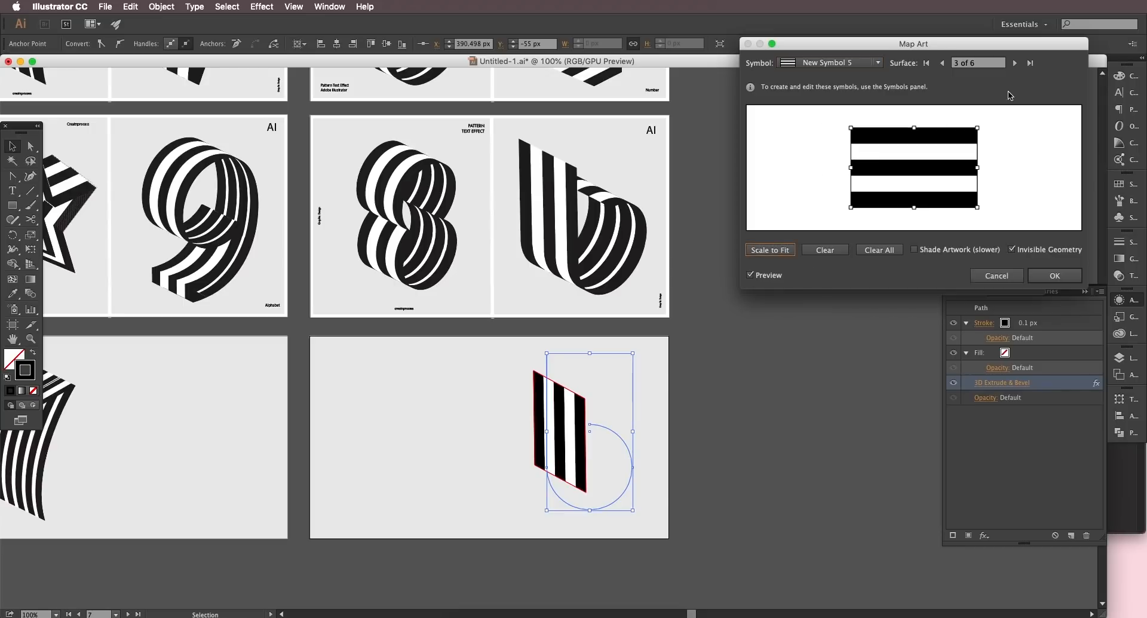
Step: Map New Symbol 5 onto surface 4 of 6, the b's curved bowl, and scale it to fit
left_click(1014, 62)
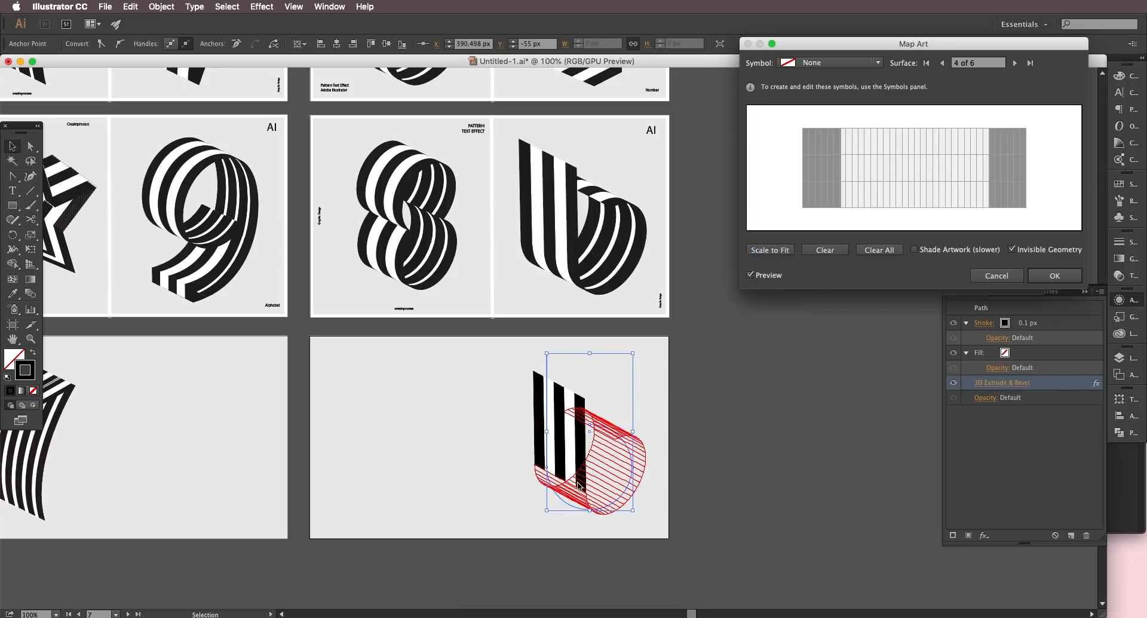
left_click(836, 62)
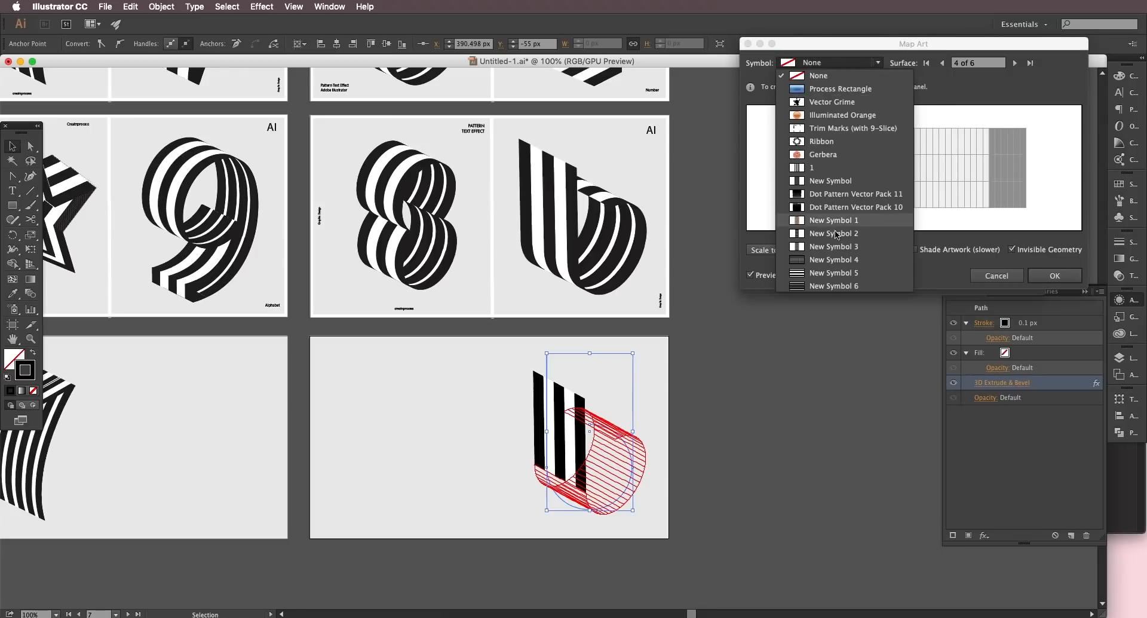
left_click(832, 275)
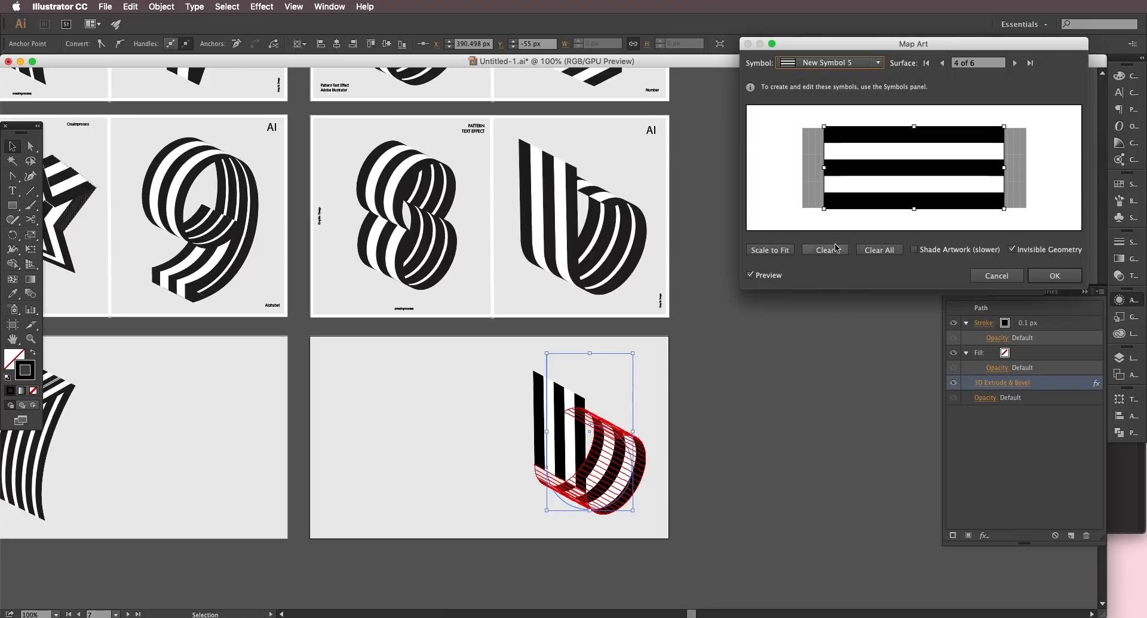
left_click(770, 250)
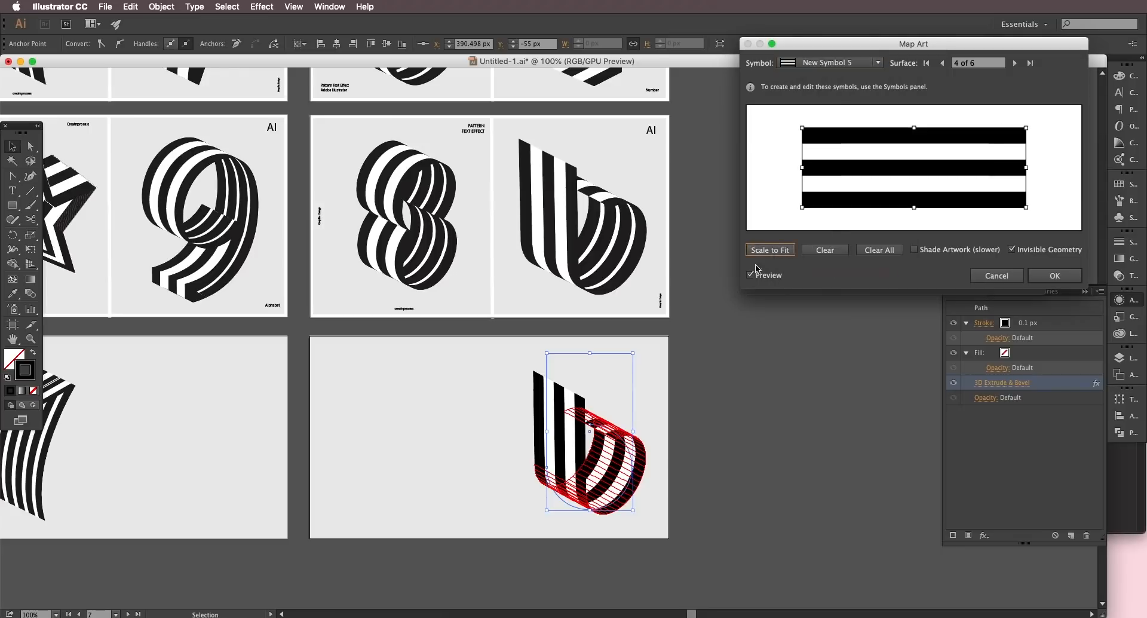
Step: Map New Symbol 6 onto surface 5 of 6 and scale it to fit
left_click(1015, 62)
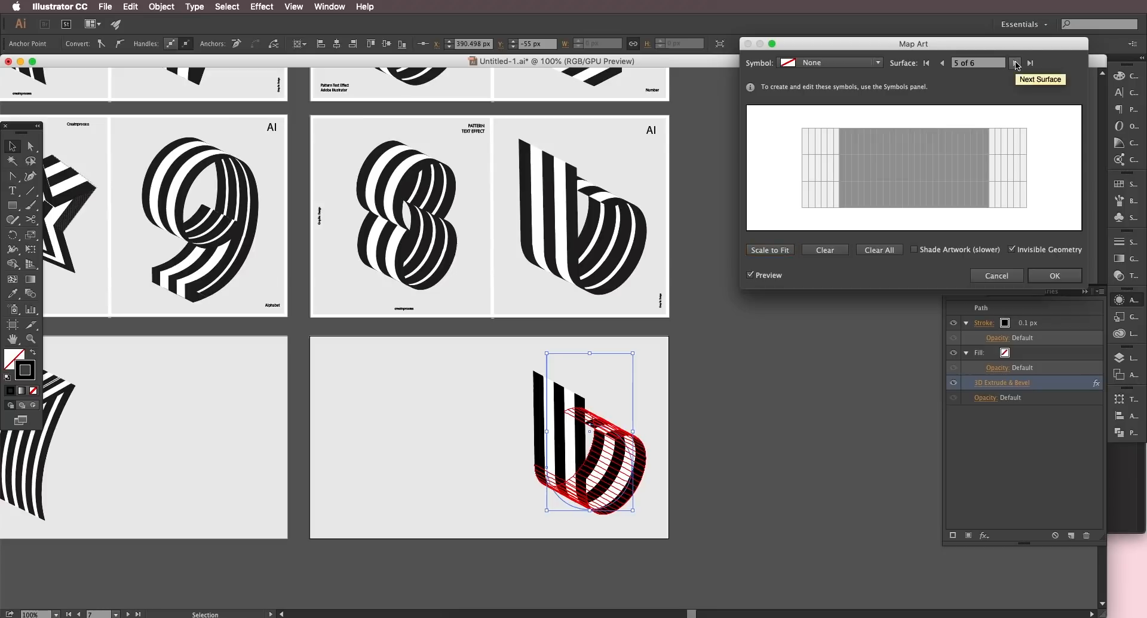
left_click(835, 69)
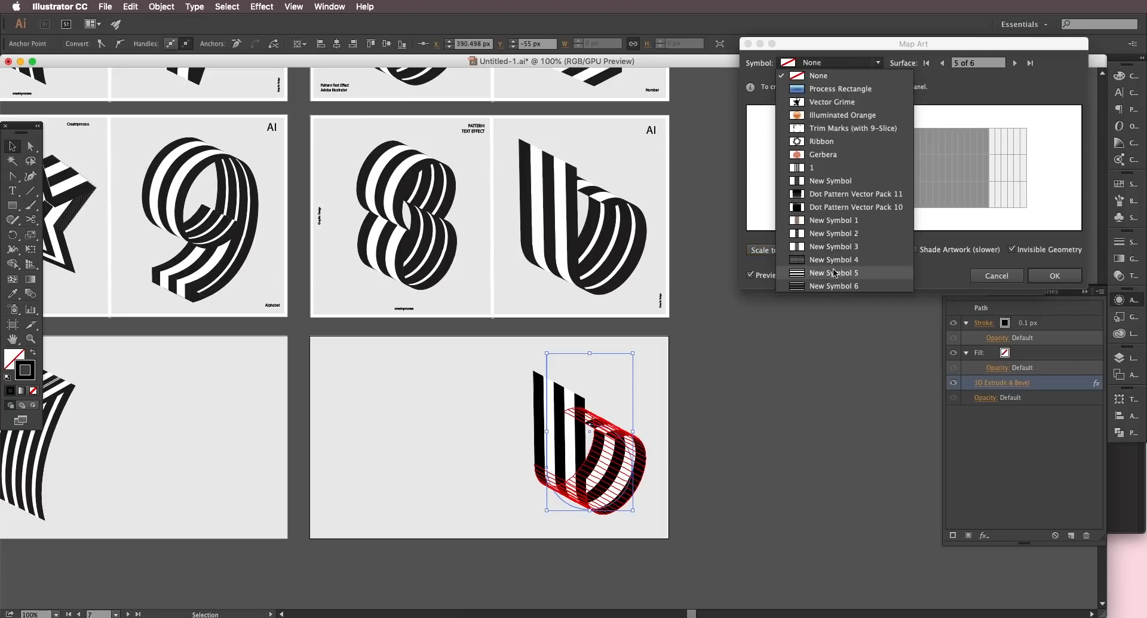
left_click(835, 289)
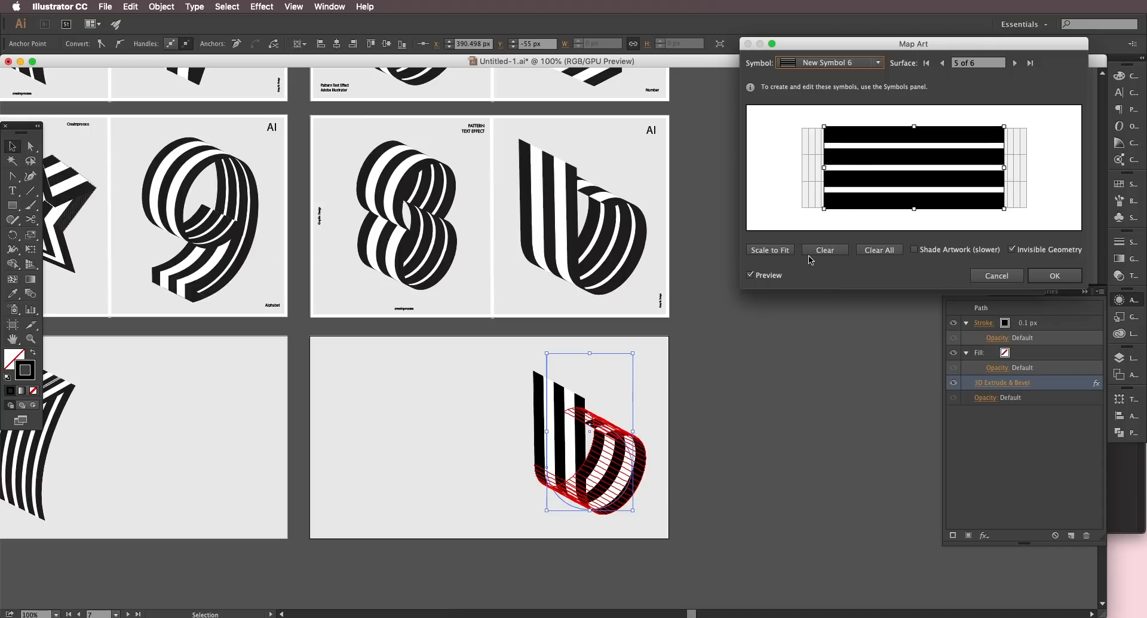
left_click(782, 251)
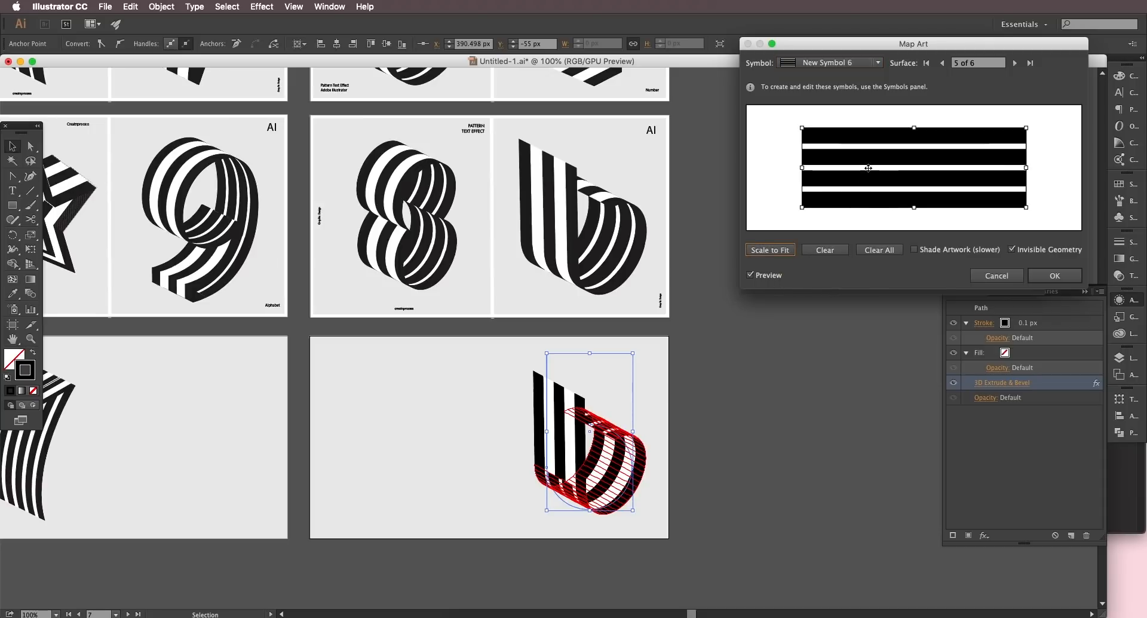
Step: Replace the artwork on surface 5 of 6 with New Symbol 5 and scale it to fit
left_click(878, 62)
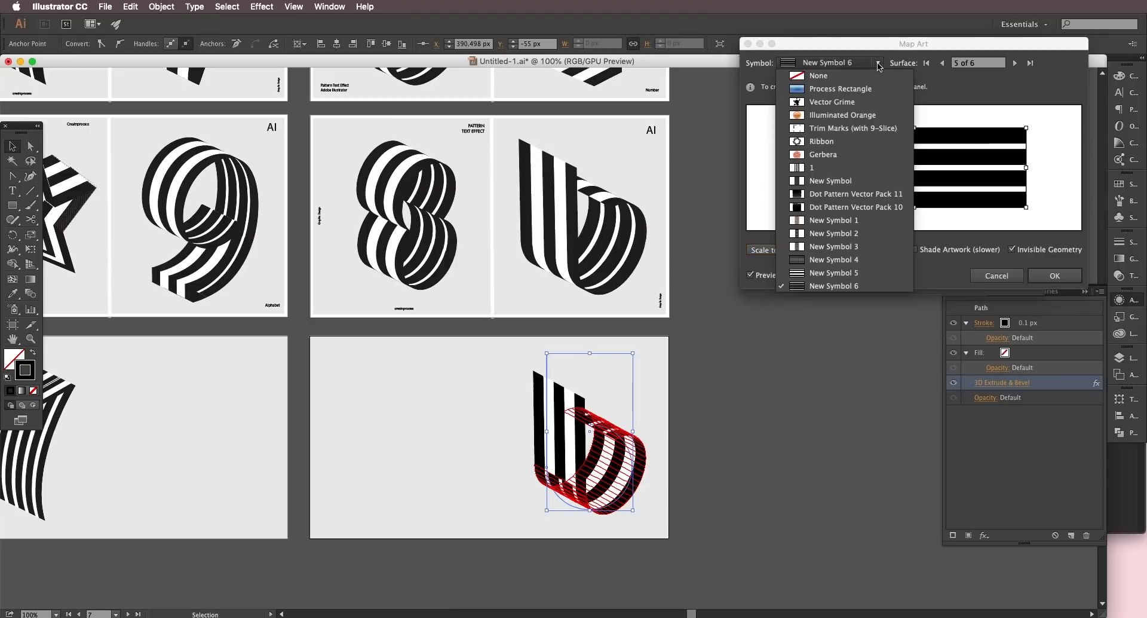
left_click(834, 276)
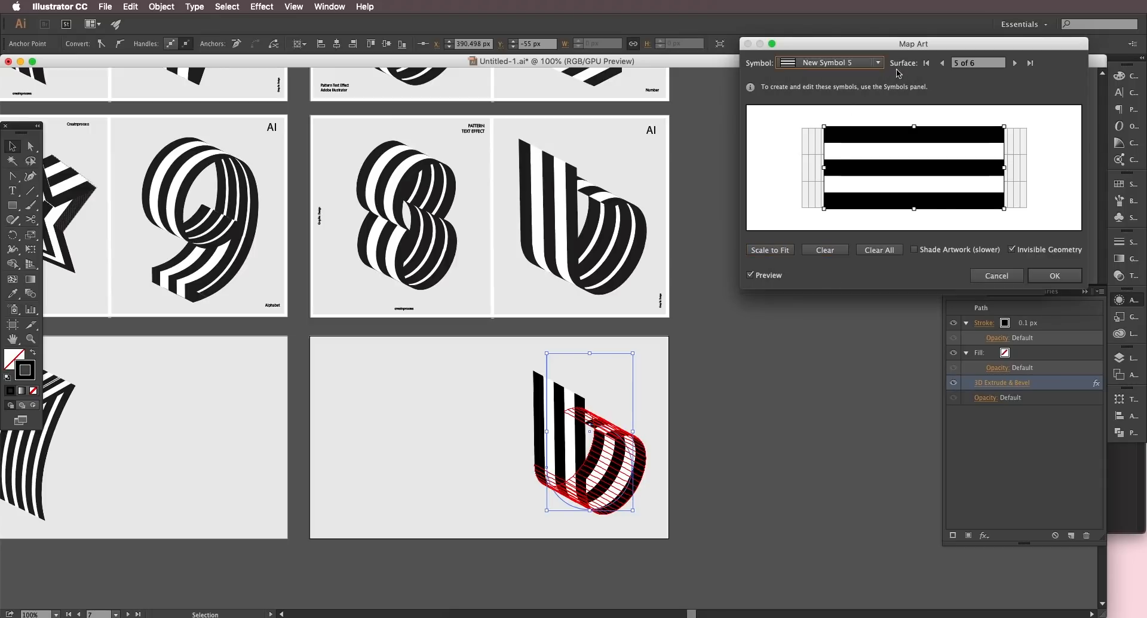
left_click(942, 62)
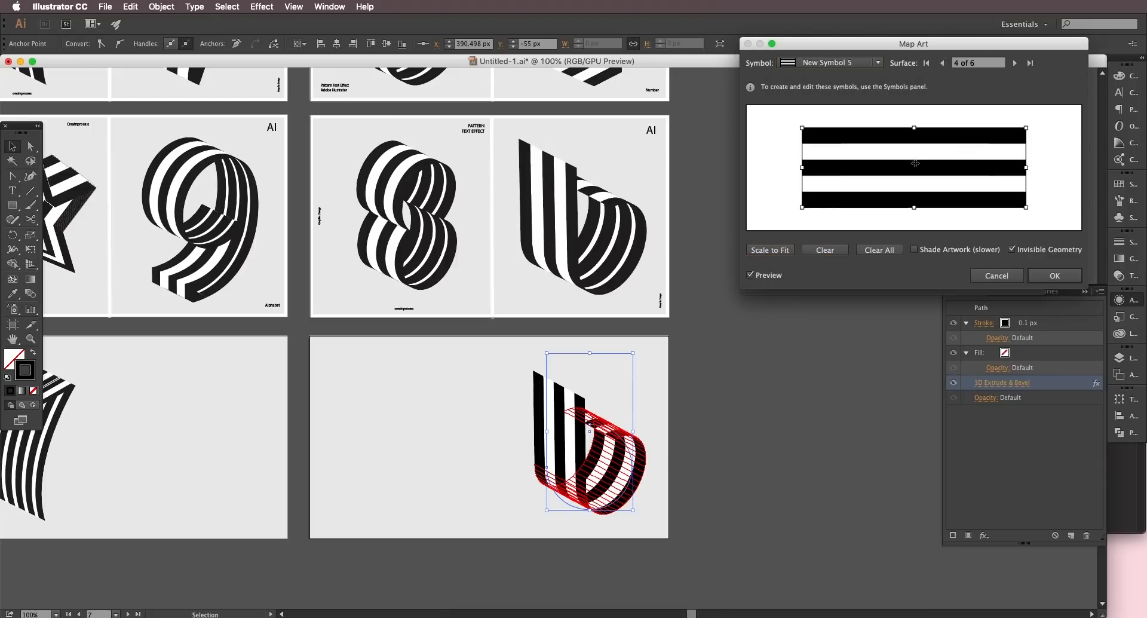
left_click(1014, 62)
left_click(770, 250)
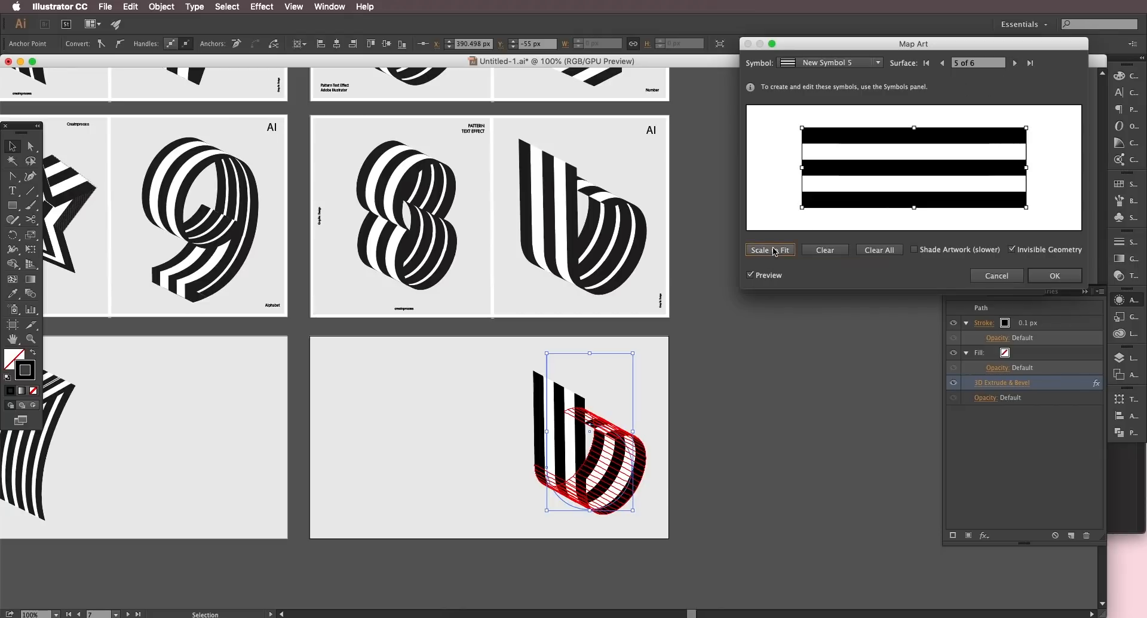
Step: Replace the artwork on surface 4 of 6 with New Symbol 6 scaled to fit, and apply the 3D extrude effect
left_click(944, 63)
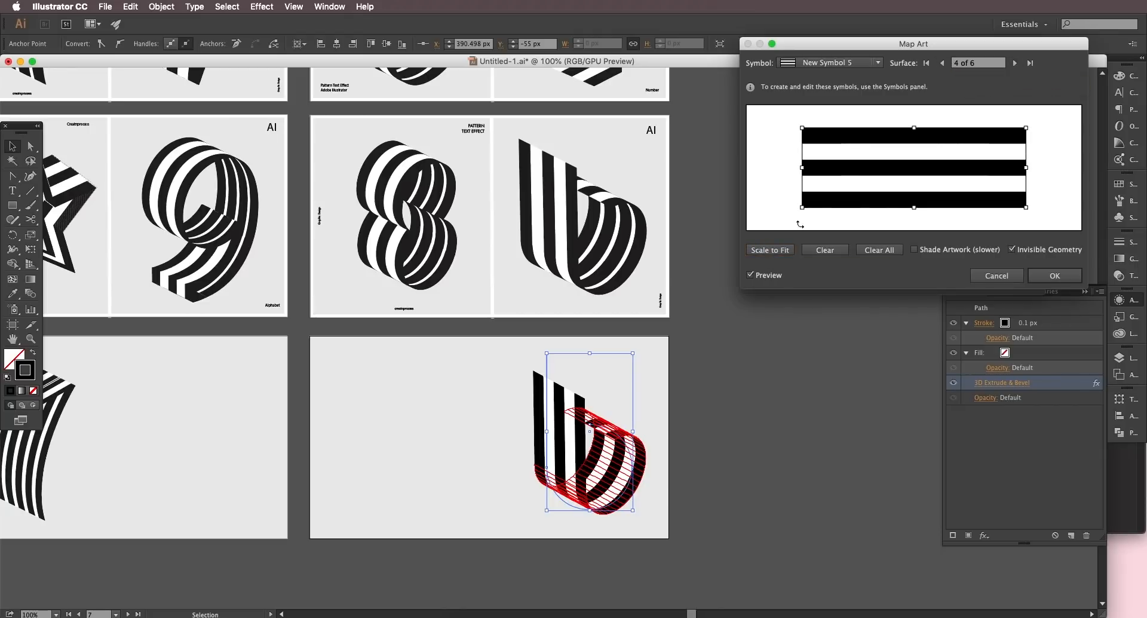
left_click(830, 63)
left_click(824, 288)
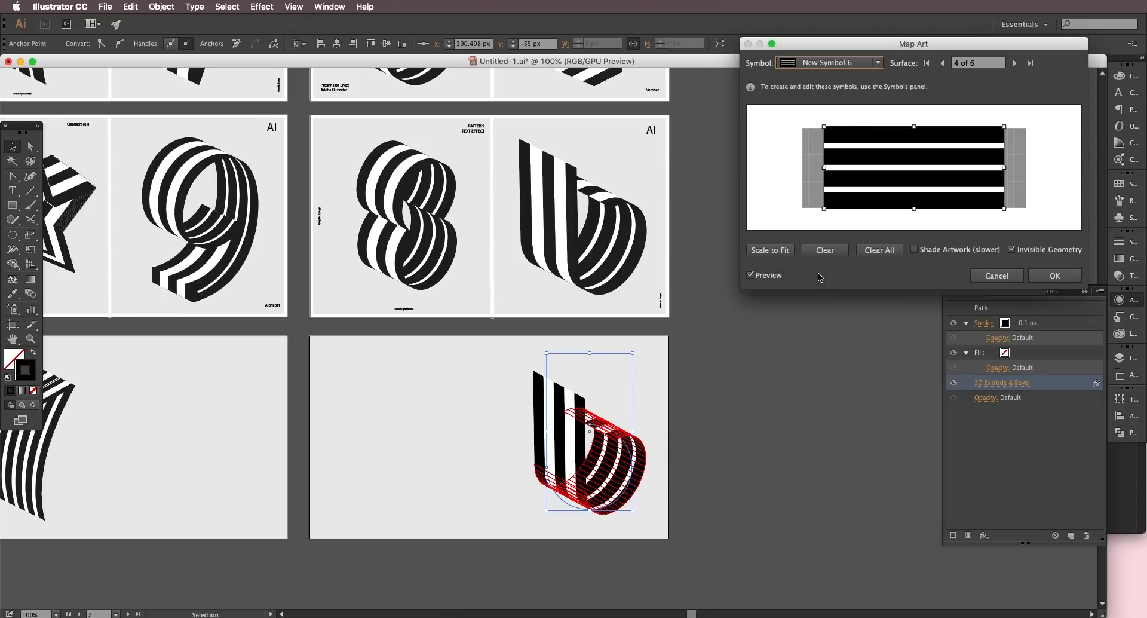
left_click(769, 250)
left_click(1055, 275)
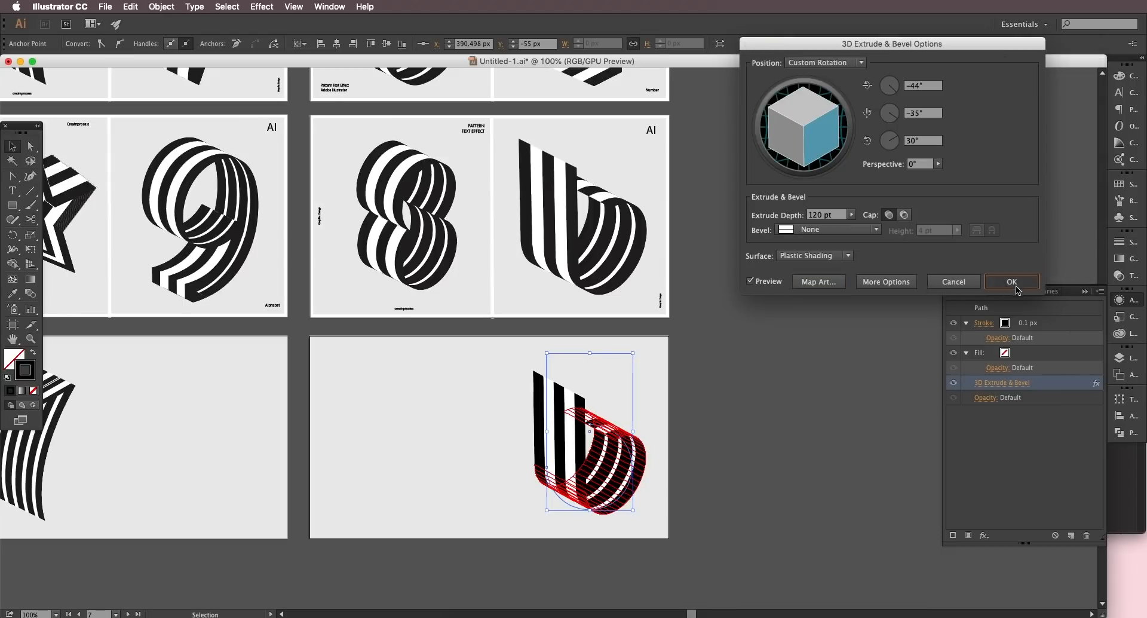
left_click(1016, 286)
left_click(684, 477)
Step: Examine the striped b up close and compare it with the finished 9, 8 and b reference designs
left_click_drag(636, 473, 699, 396)
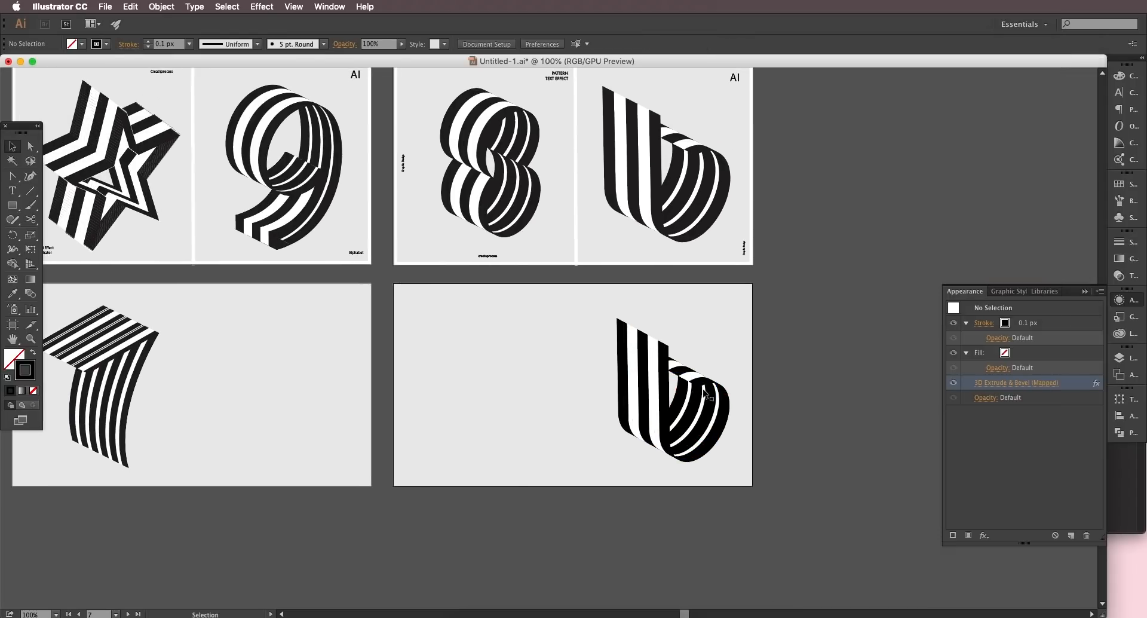
scroll(704, 409, "up", 4)
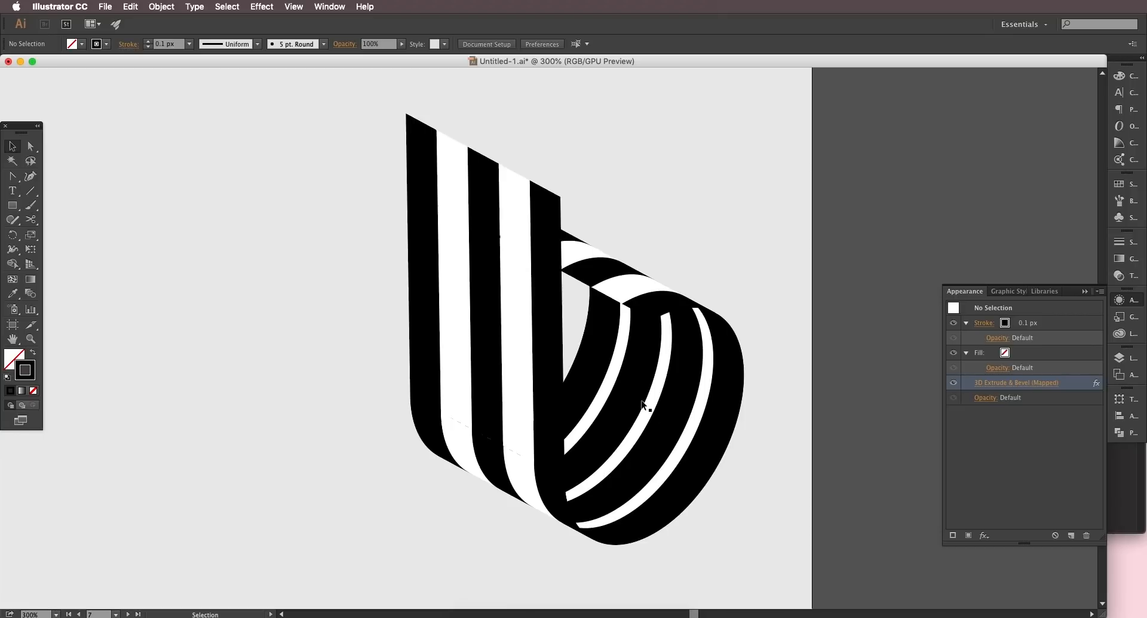
scroll(659, 402, "down", 3)
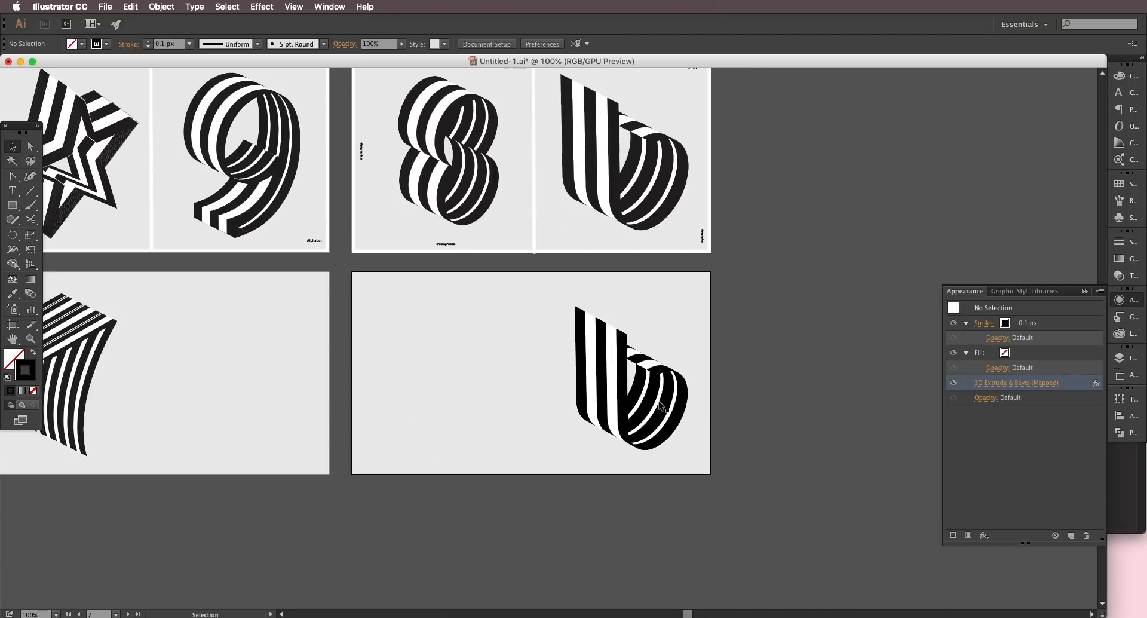
left_click_drag(517, 301, 603, 378)
left_click_drag(478, 339, 533, 383)
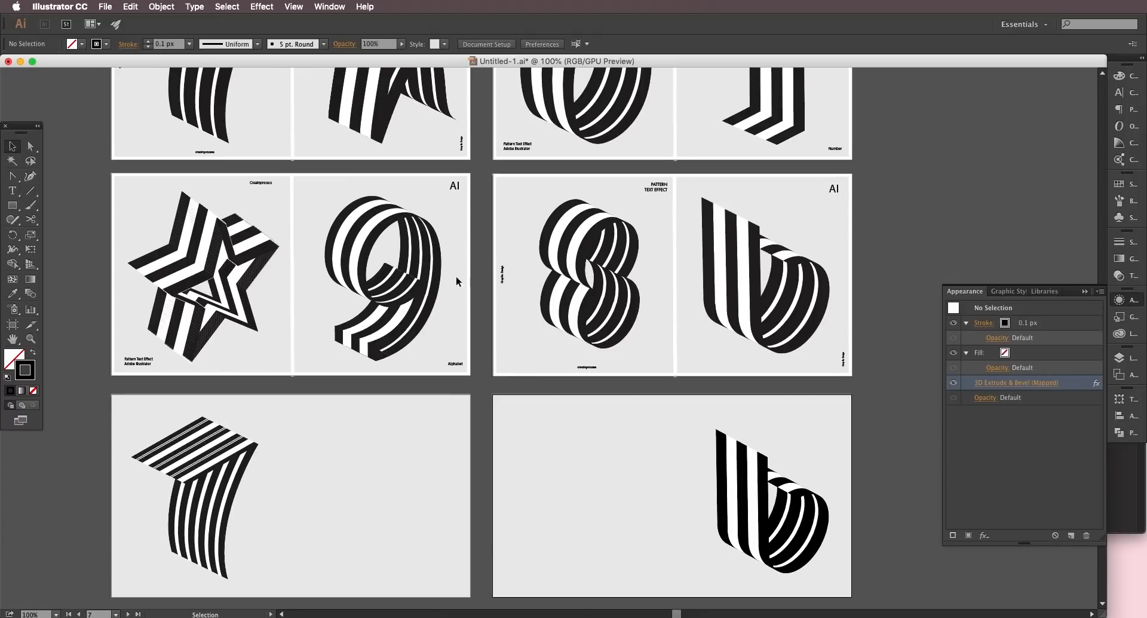
scroll(422, 281, "up", 2)
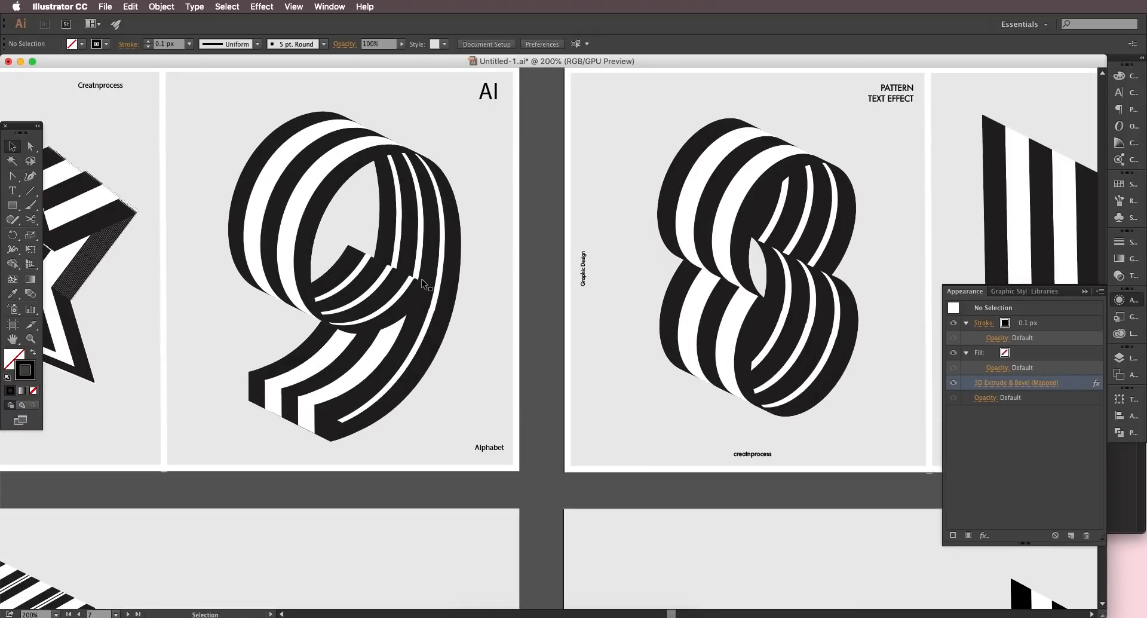
scroll(752, 283, "down", 2)
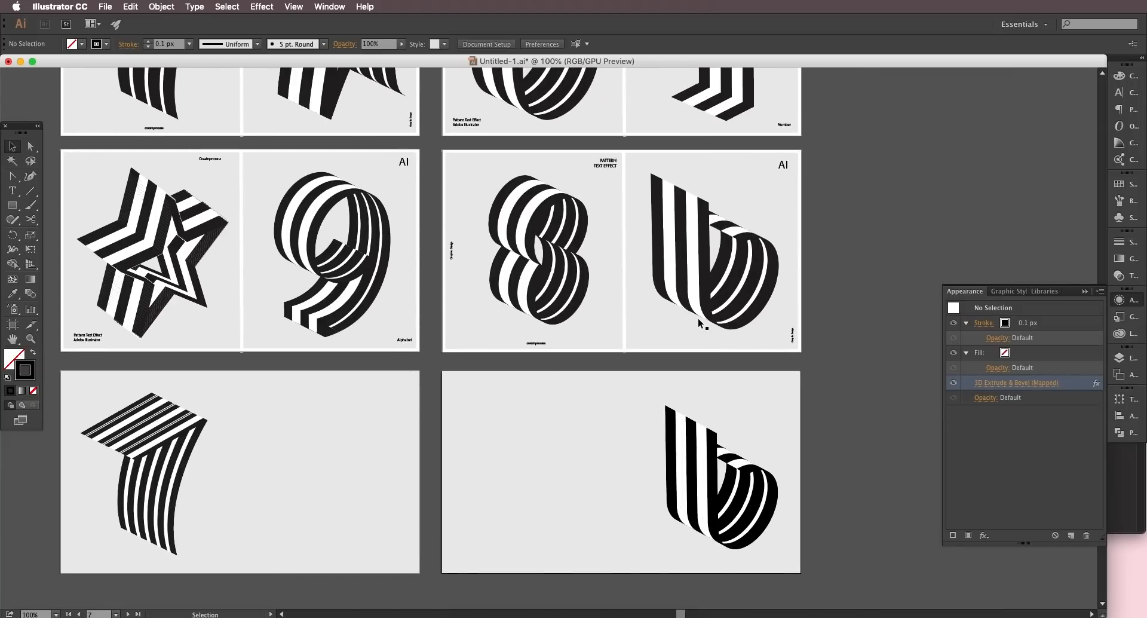
scroll(669, 342, "down", 2)
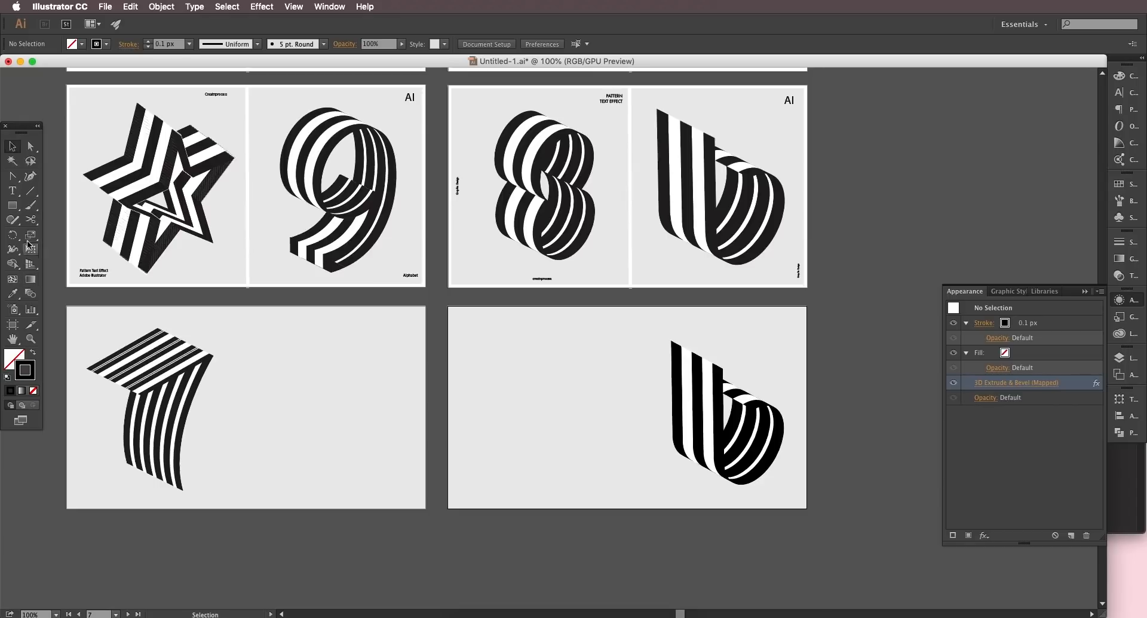
Step: Draw a circle about 114 px in diameter beside the b and duplicate it about 85 px straight down so they overlap
left_click_drag(17, 210, 53, 235)
left_click_drag(559, 373, 590, 406)
left_click(12, 147)
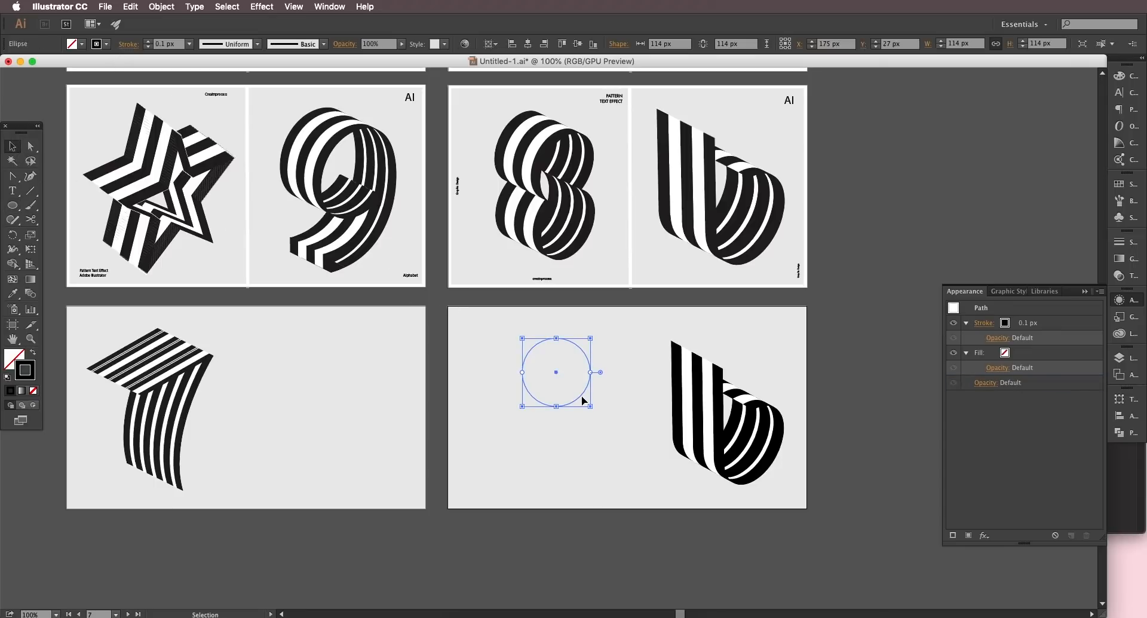
left_click_drag(581, 400, 586, 451)
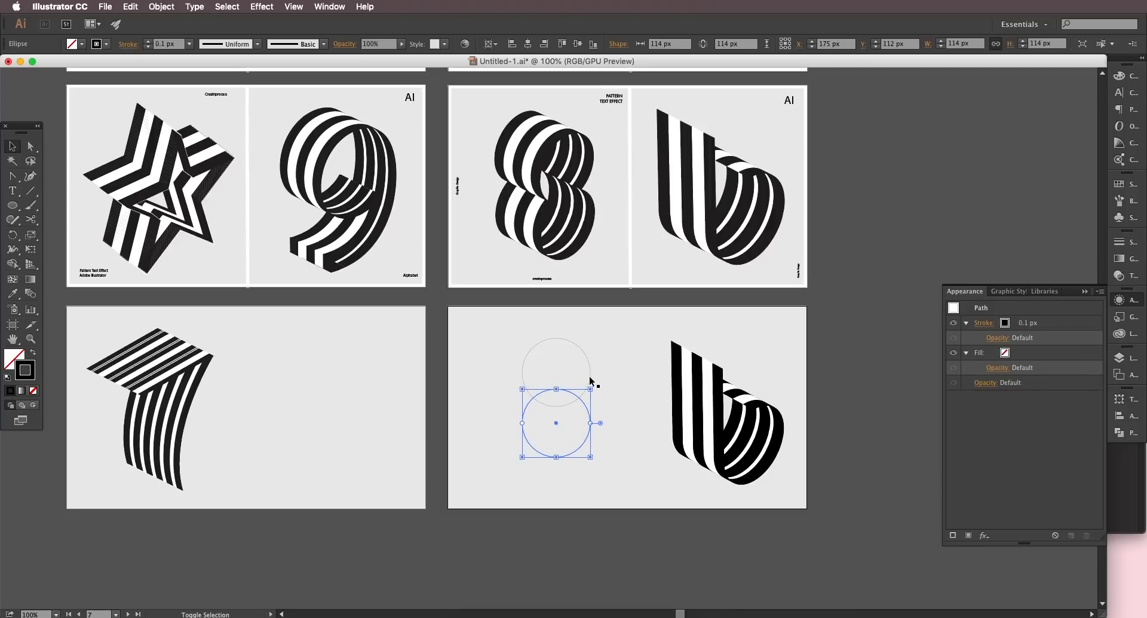
Step: Unite the two overlapping circles into a single figure-eight outline
left_click(590, 381, "shift")
left_click(1119, 432)
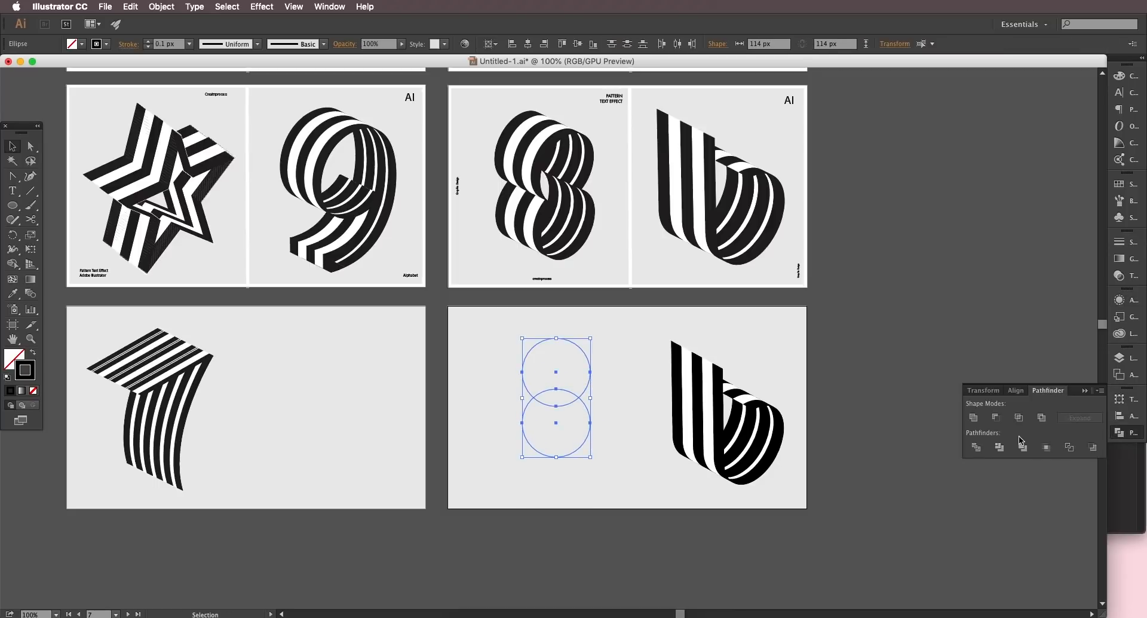
left_click(973, 417)
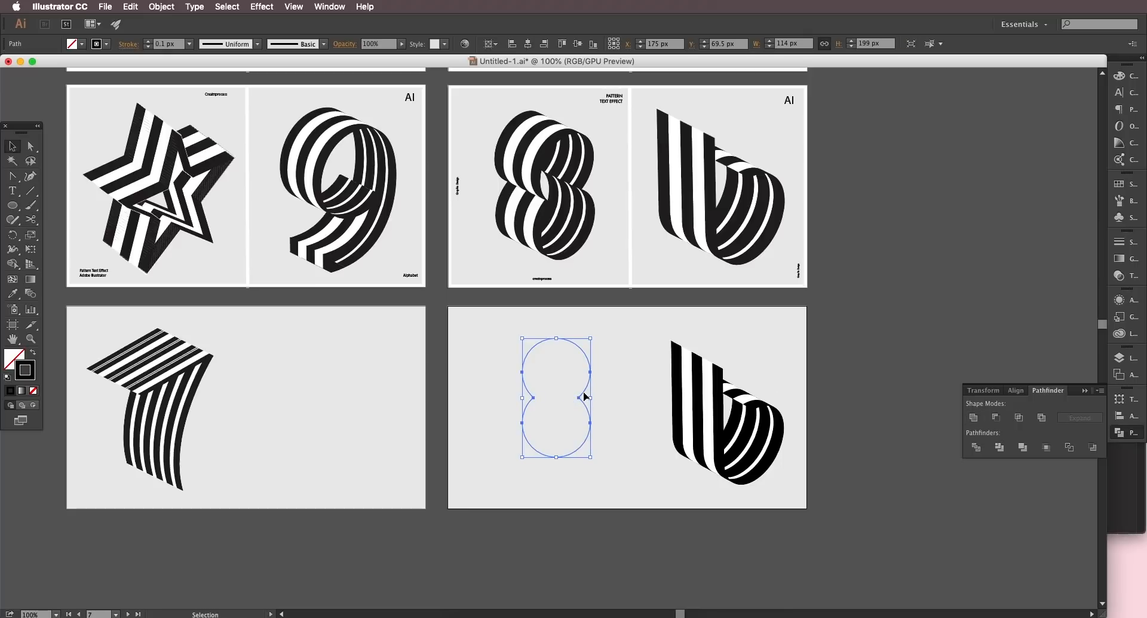
Step: Nudge the figure-eight outline to X 180 px, Y 85.5 px and extrude it 90 pt with rotation -37°, -38°, 27°, previewing the result
left_click_drag(585, 395, 588, 405)
left_click(275, 12)
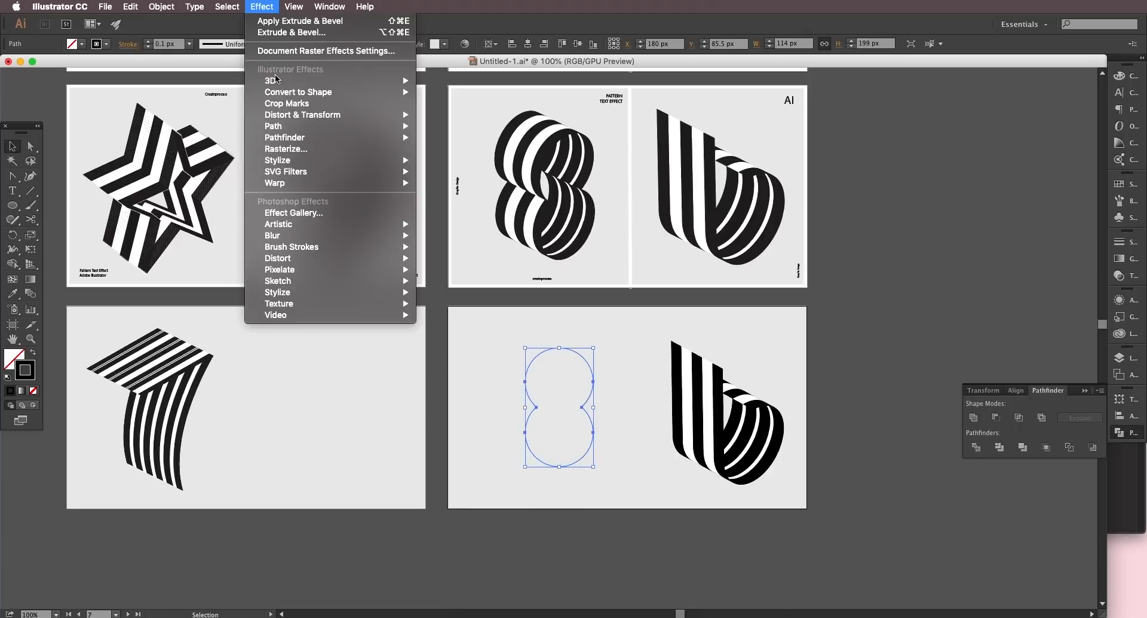
mouse_move(312, 83)
left_click(445, 84)
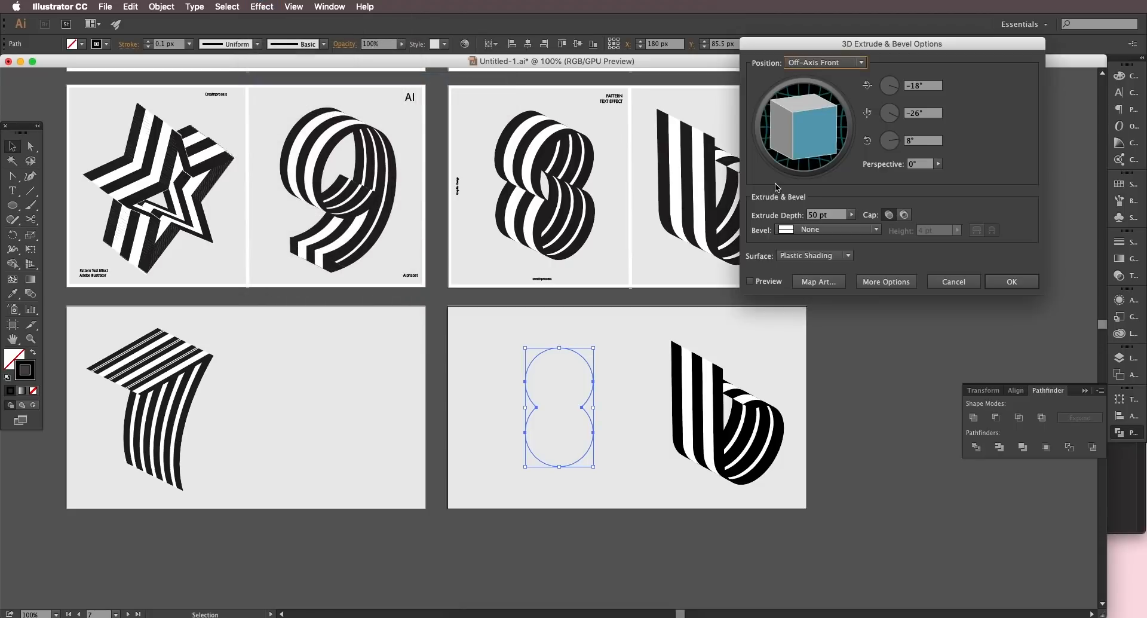
left_click(770, 283)
mouse_move(794, 126)
left_mouse_down()
mouse_move(812, 143)
mouse_move(807, 134)
left_mouse_up()
left_click(825, 213)
key("shift+Up")
key("shift+Up")
key("shift+Up")
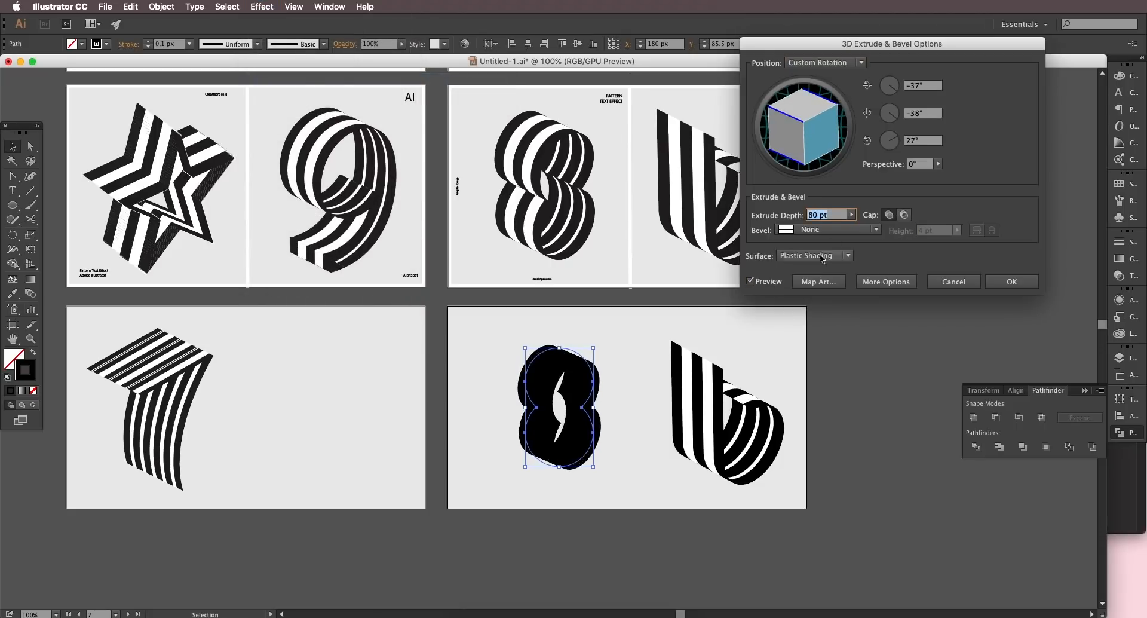
key("shift+Up")
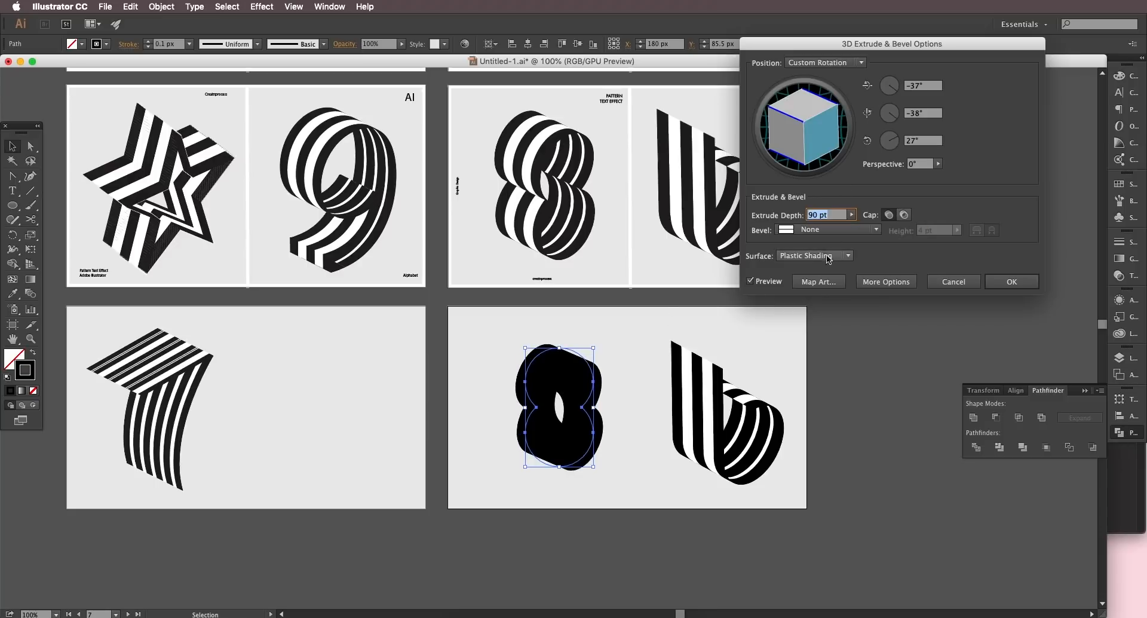
Step: Start mapping art with invisible geometry enabled, and put New Symbol 5 on surface 3 of 7 scaled to fit
left_click(835, 285)
left_click(1012, 250)
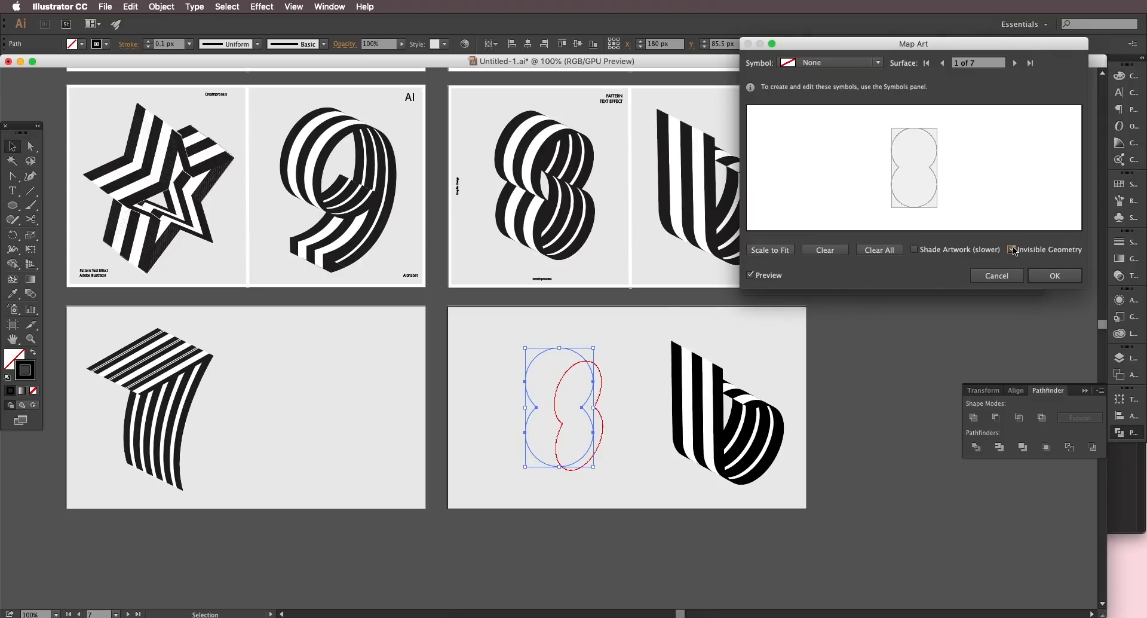
left_click(1014, 63)
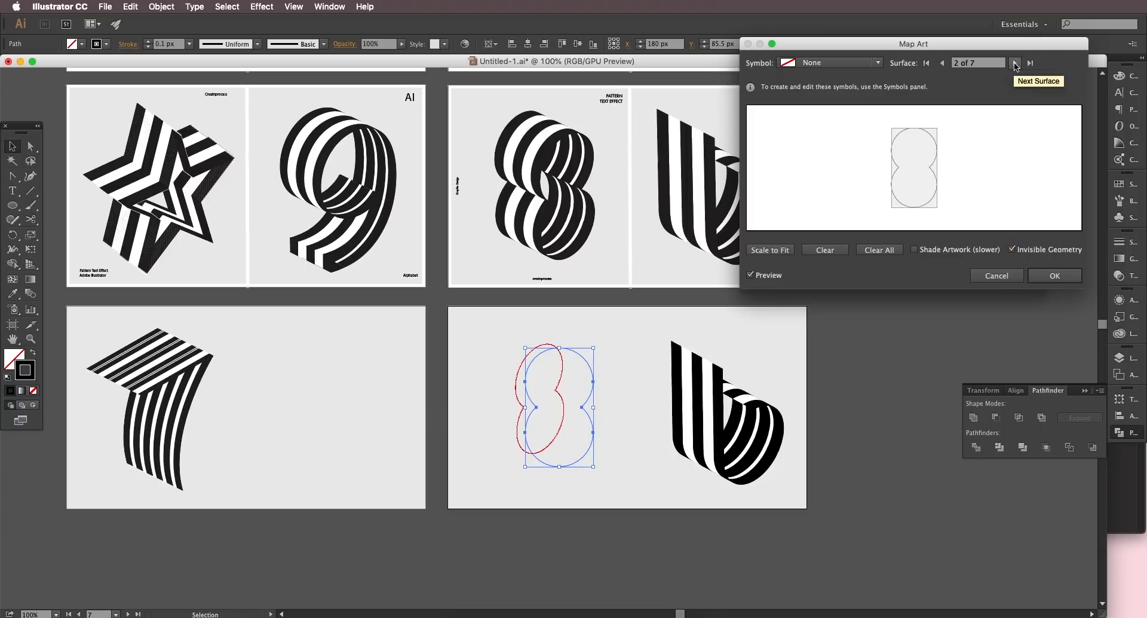
left_click(1014, 63)
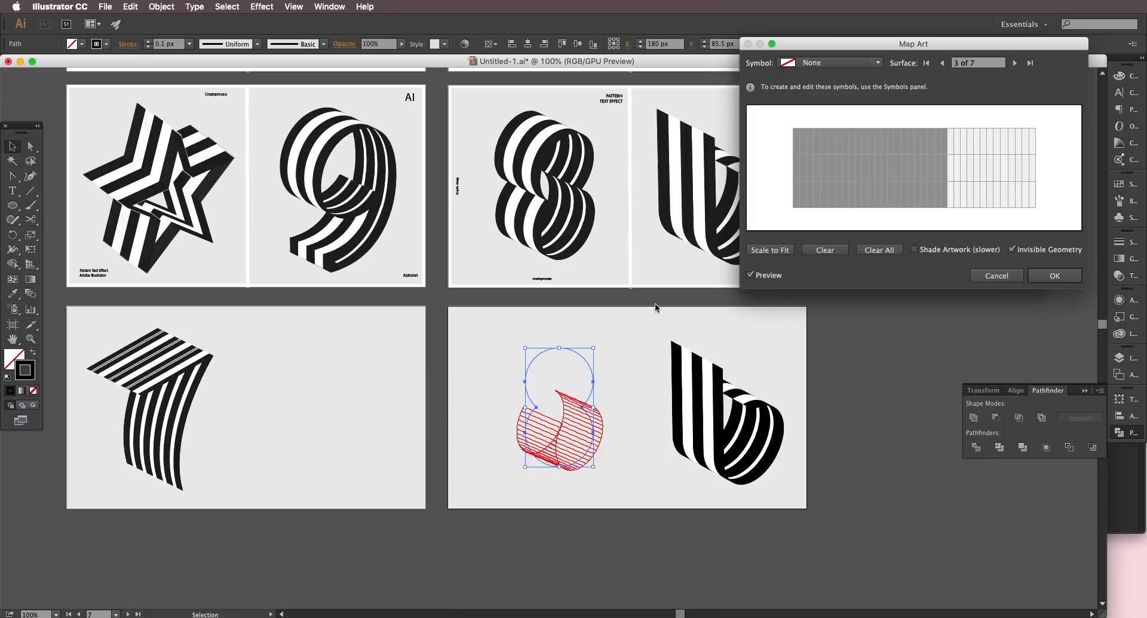
left_click(829, 63)
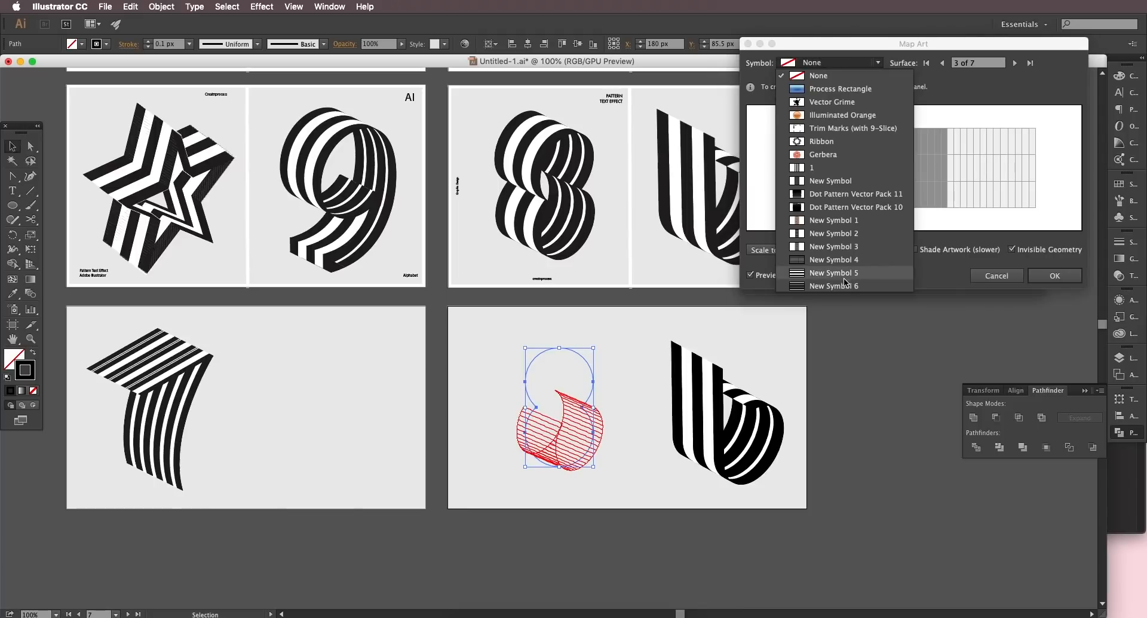
left_click(842, 273)
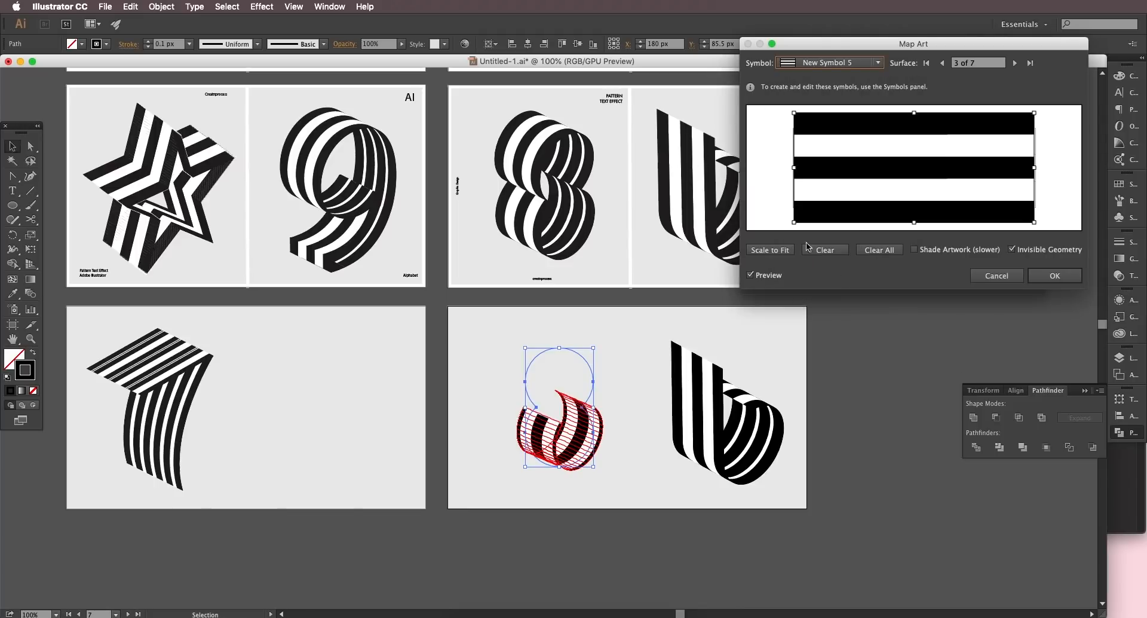
left_click(770, 250)
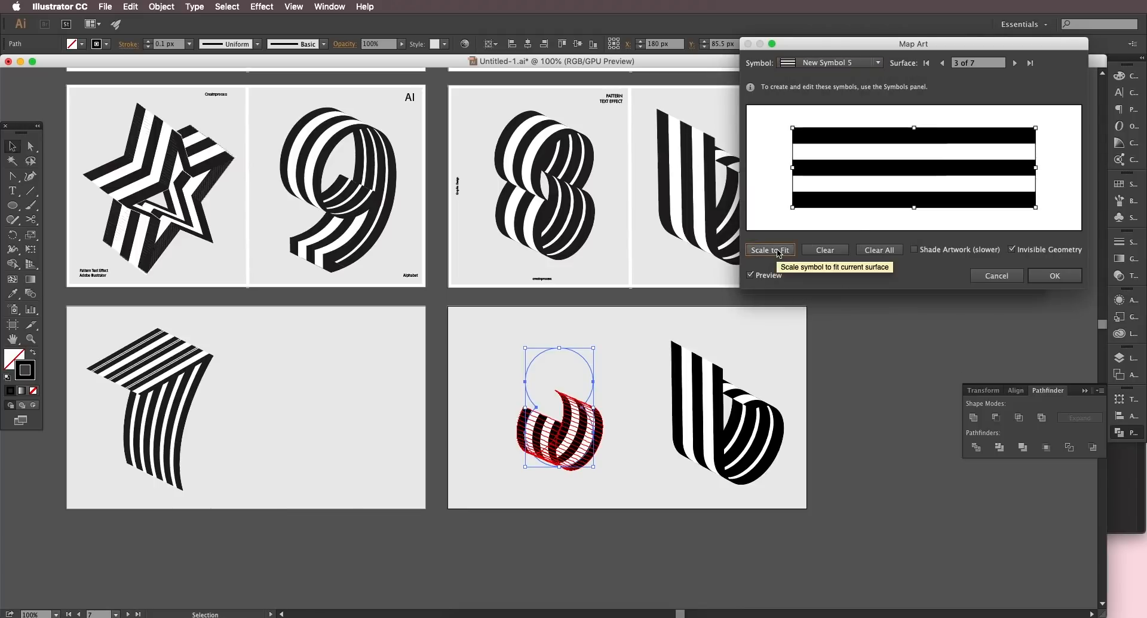
Step: Map New Symbol 5 onto surface 4 of 7 and scale it to fit
left_click(1015, 62)
left_click(830, 63)
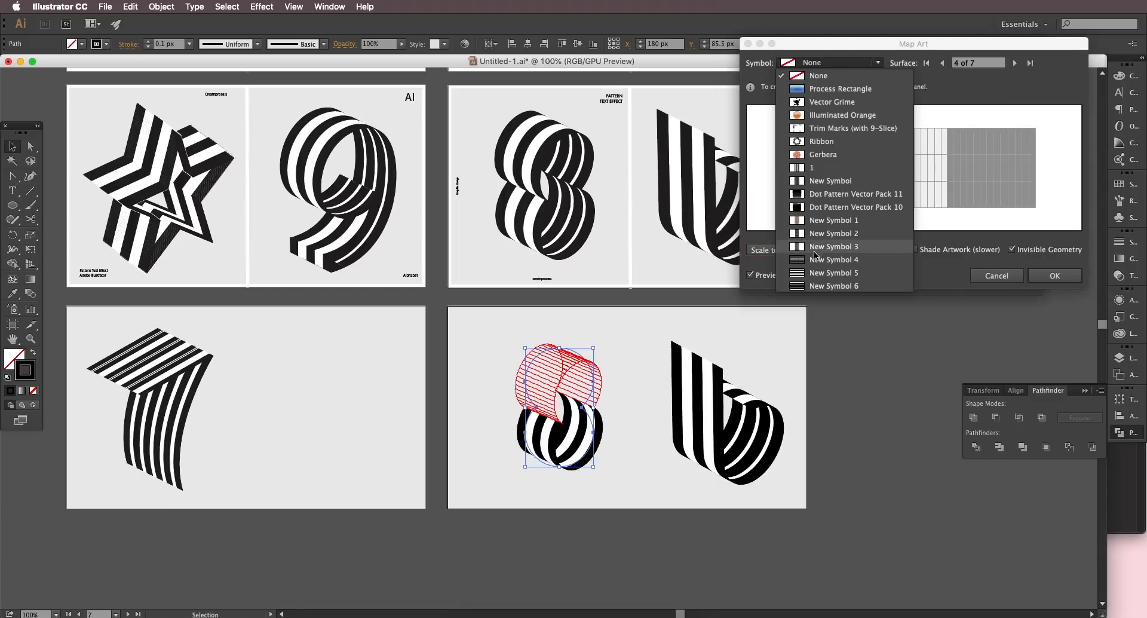
left_click(814, 273)
left_click(770, 250)
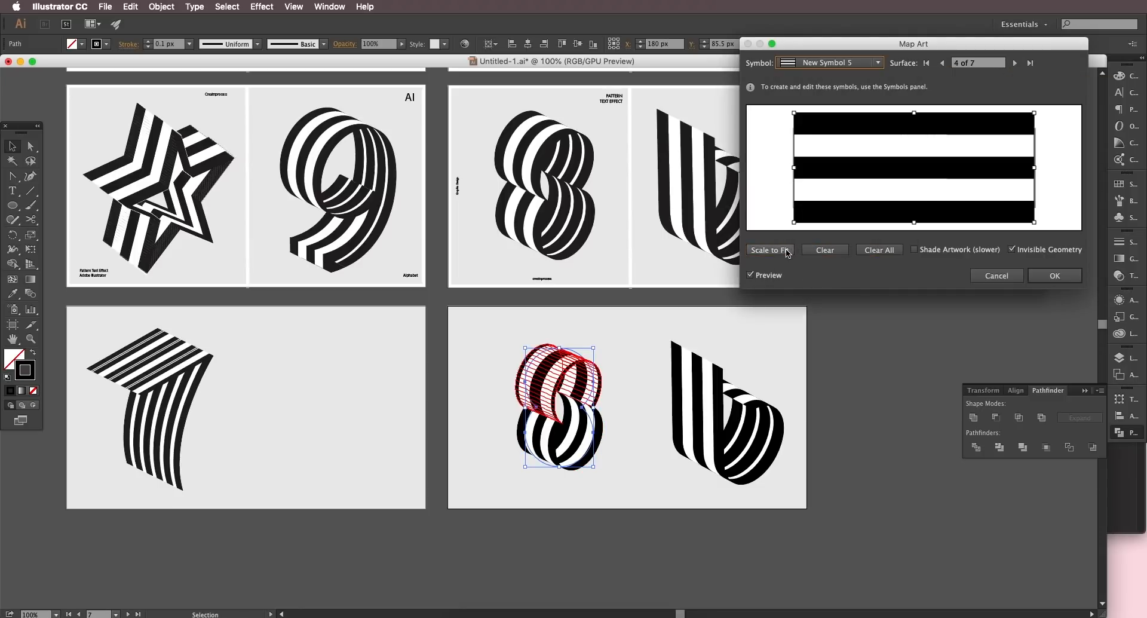
Step: Map New Symbol 6 onto surface 5 of 7 and scale it to fit
left_click(1015, 63)
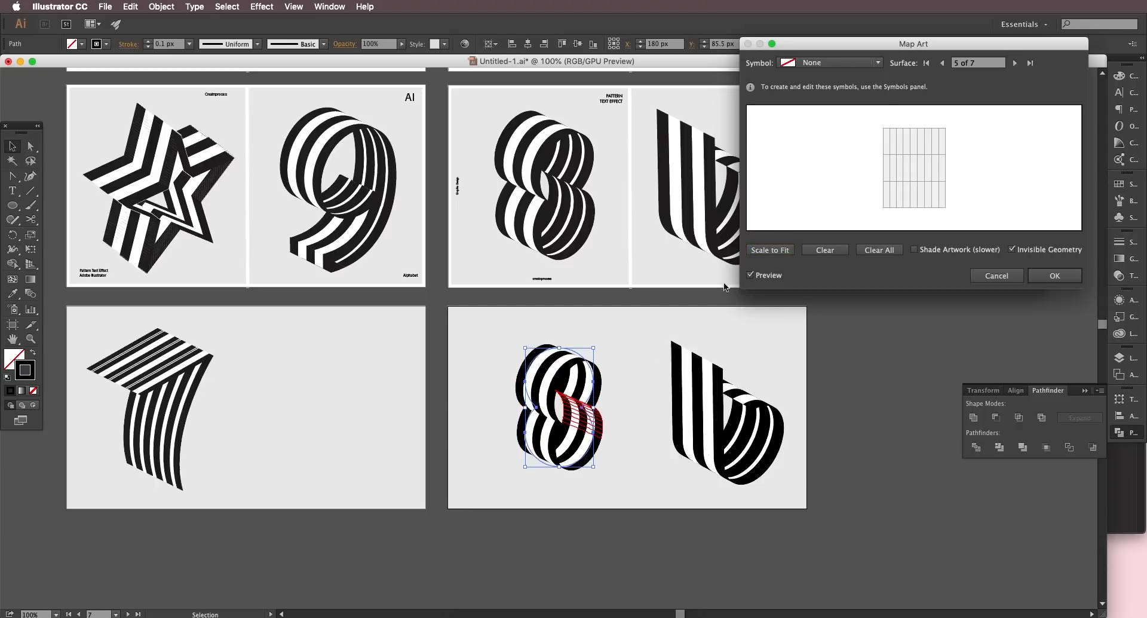
left_click(827, 63)
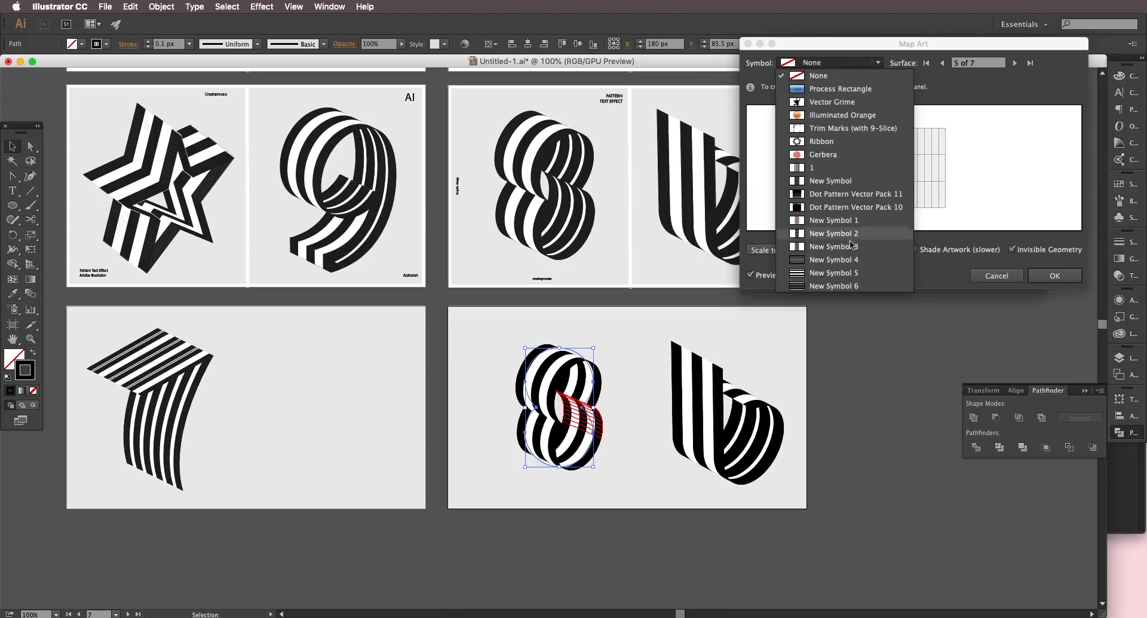
left_click(840, 285)
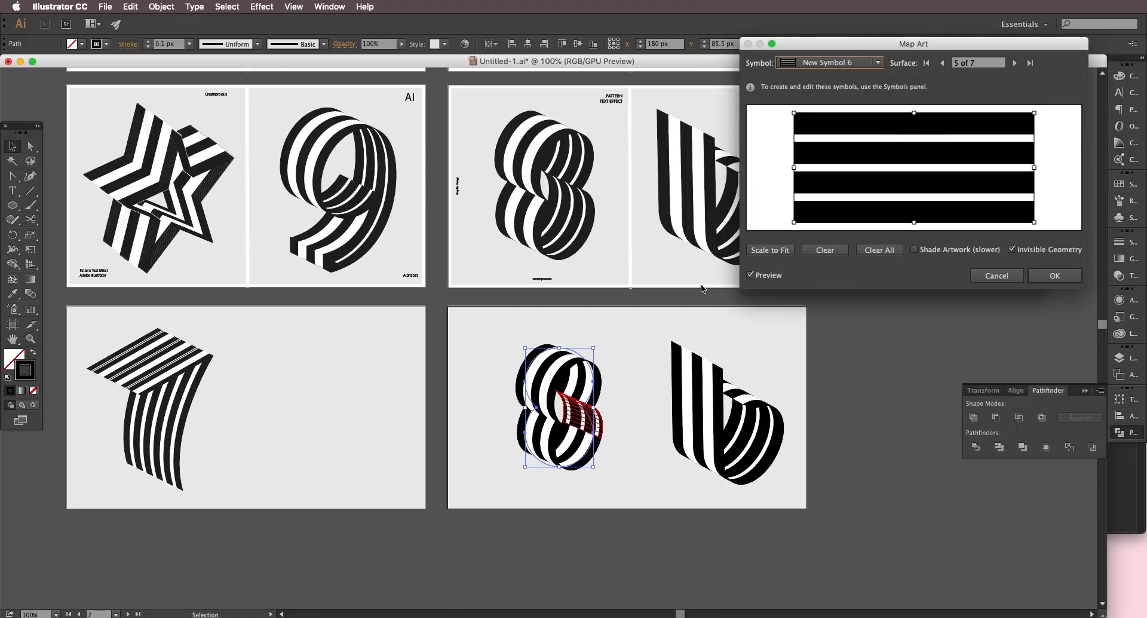
left_click(764, 249)
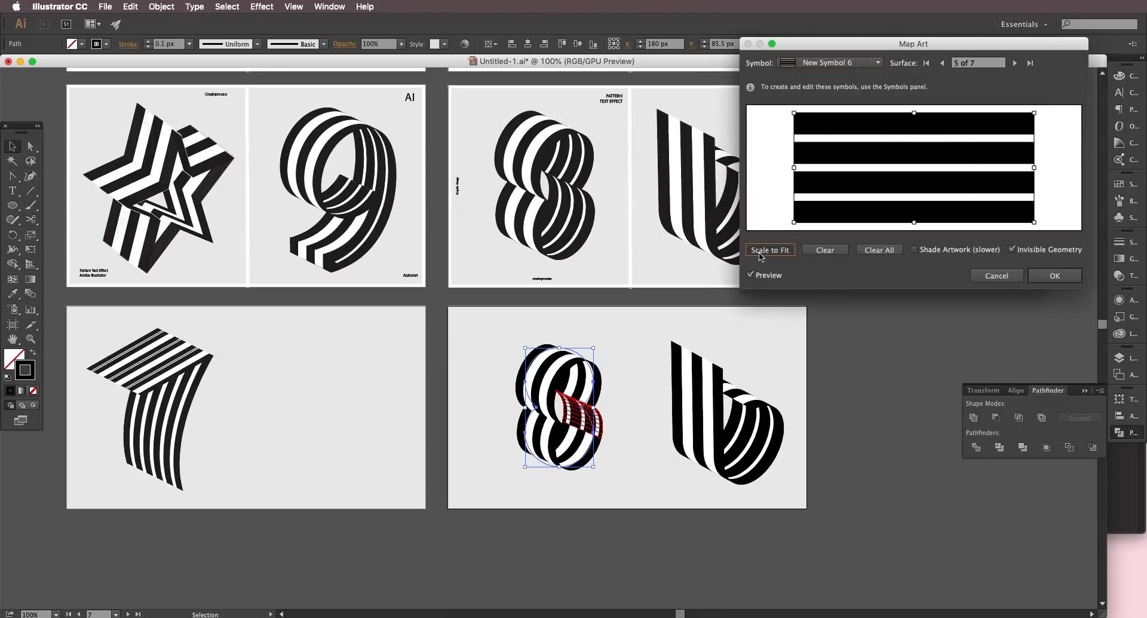
Step: Map New Symbol 6 onto surface 6 of 7 and scale it to fit
left_click(1014, 63)
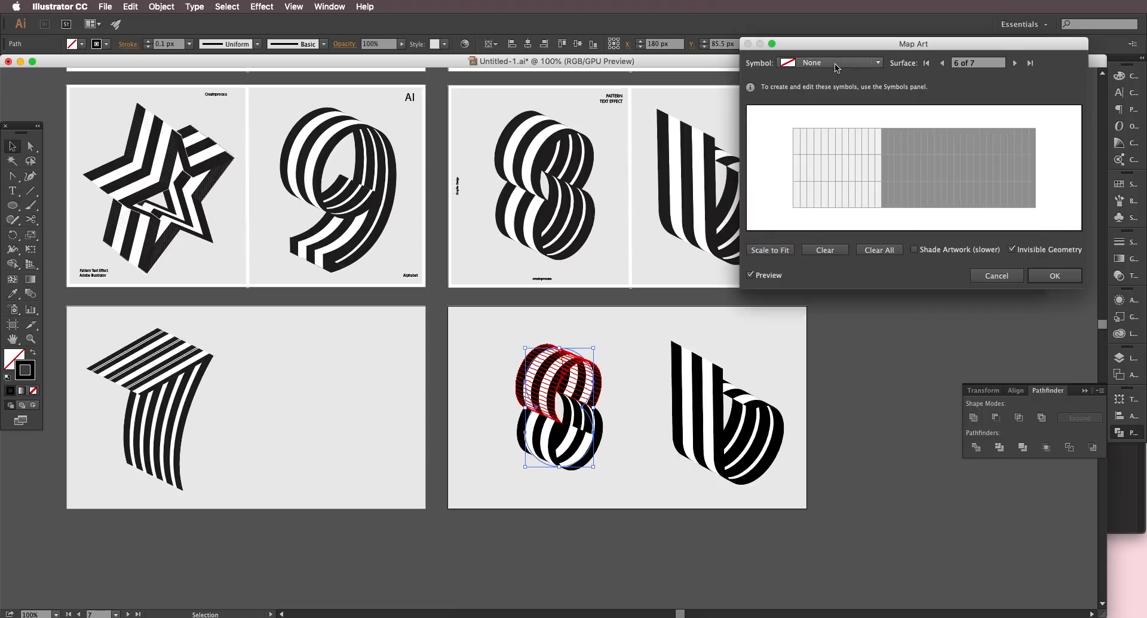
left_click(800, 63)
left_click(844, 287)
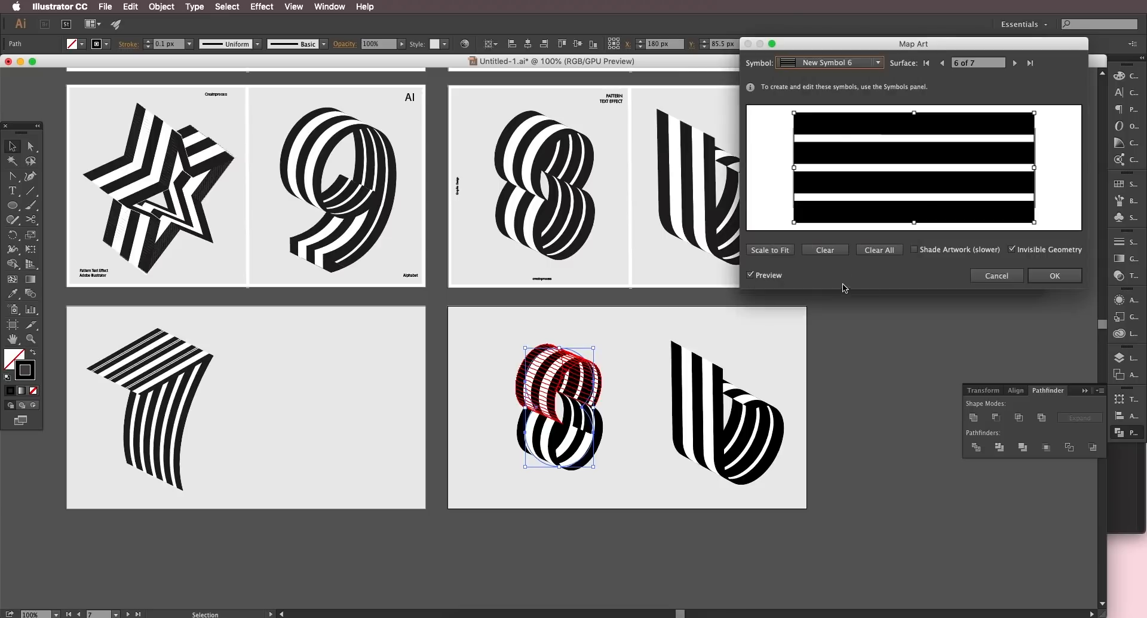
left_click(781, 250)
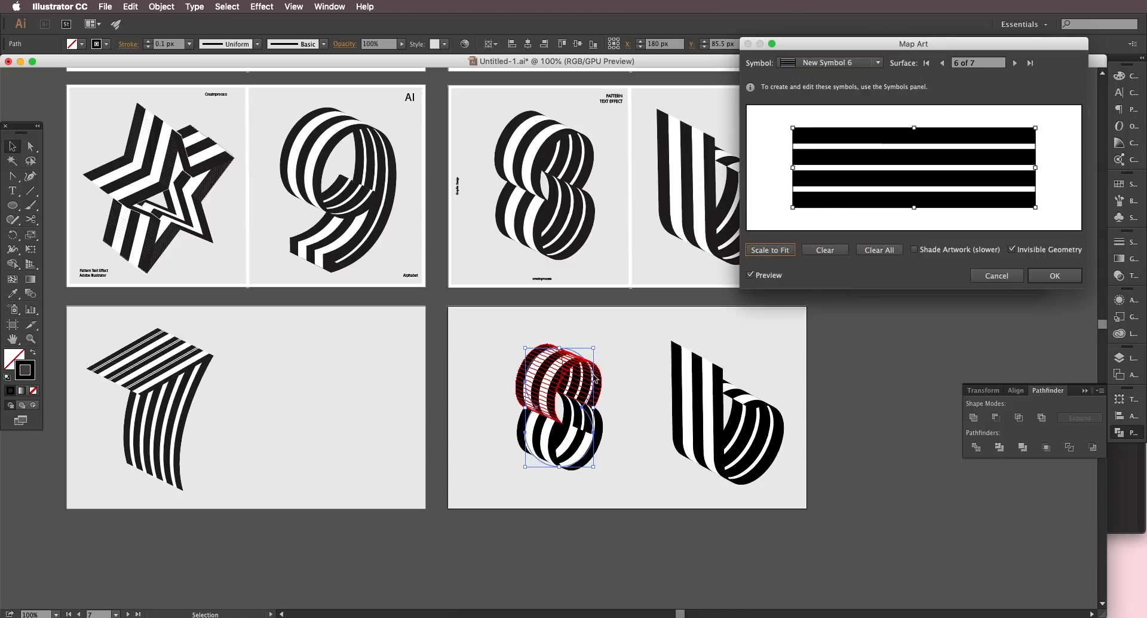
Step: Map New Symbol 6 onto surface 7 of 7 scaled to fit, and apply the 3D extrude effect to the 8
left_click(1014, 63)
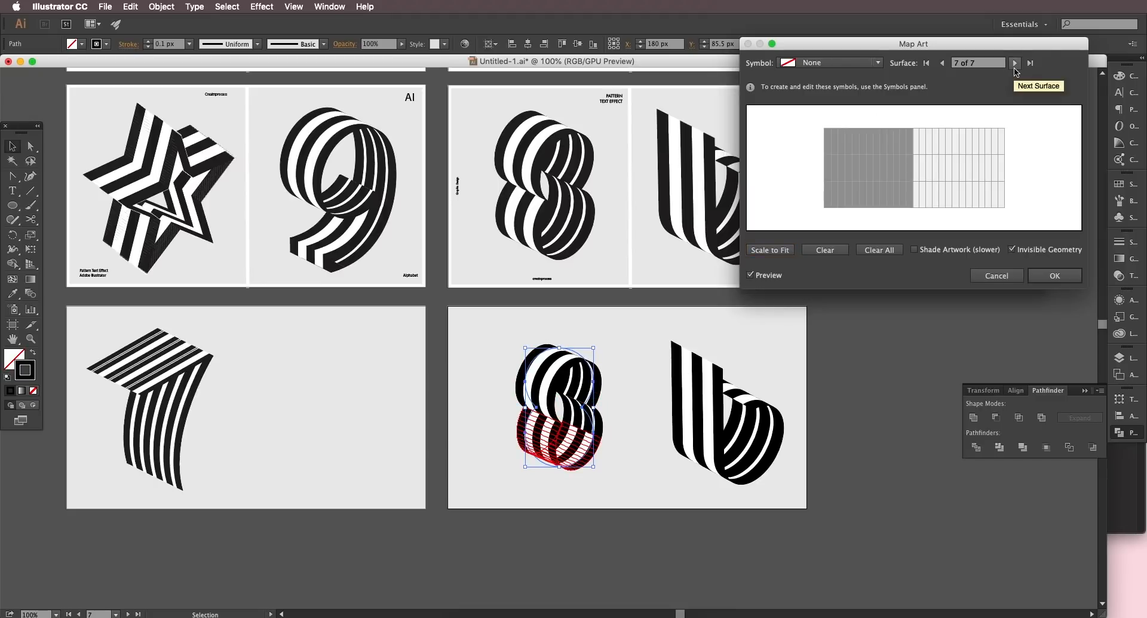
left_click(857, 62)
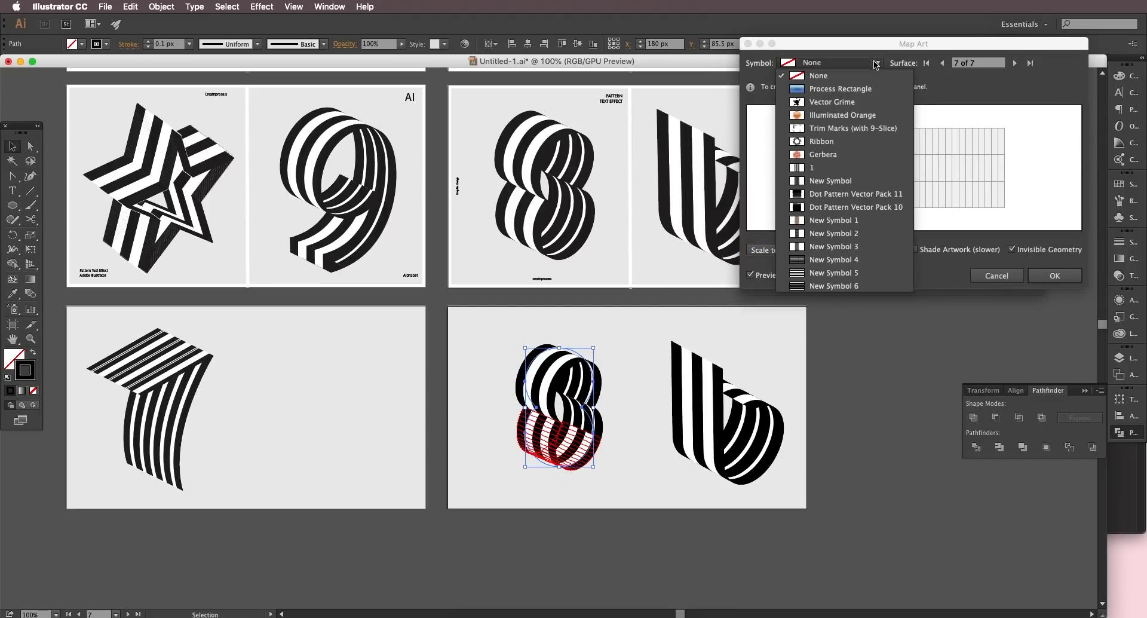
left_click(819, 284)
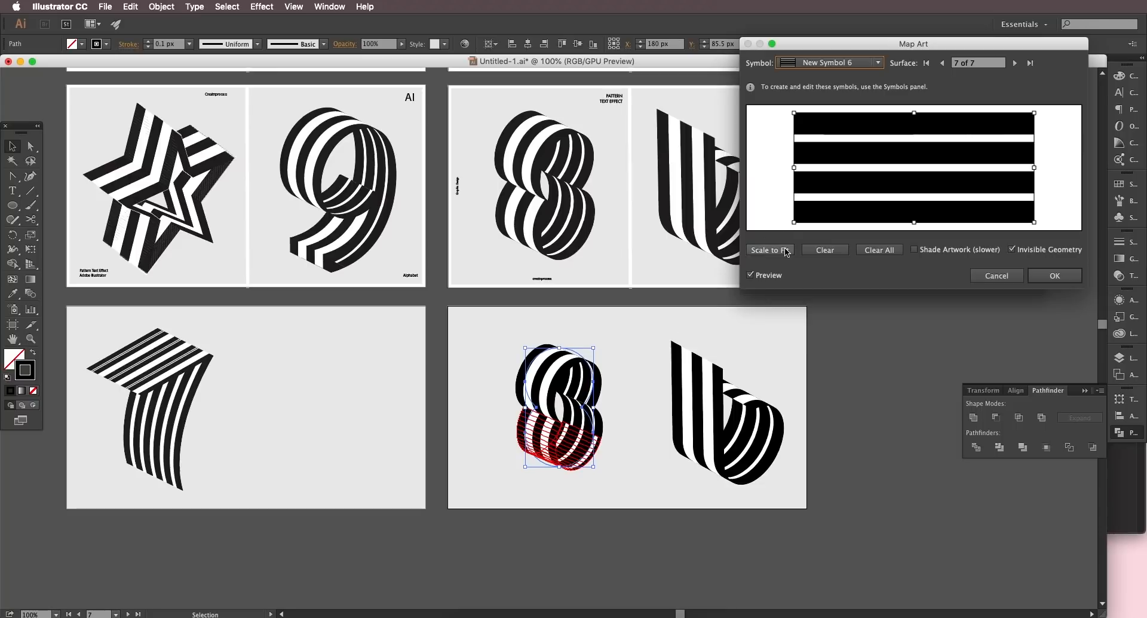
left_click(770, 250)
left_click(1062, 276)
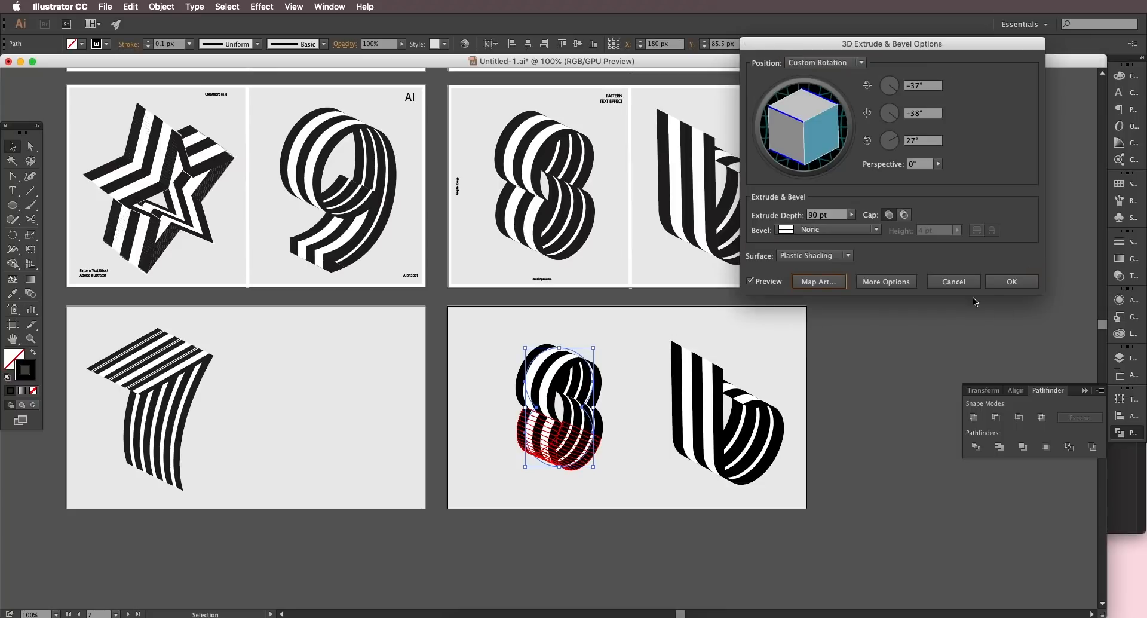
left_click(1016, 278)
left_click(605, 469)
Step: Add the text 9 beside the striped 7 and enlarge it to about 208 px
scroll(483, 348, "left", 3)
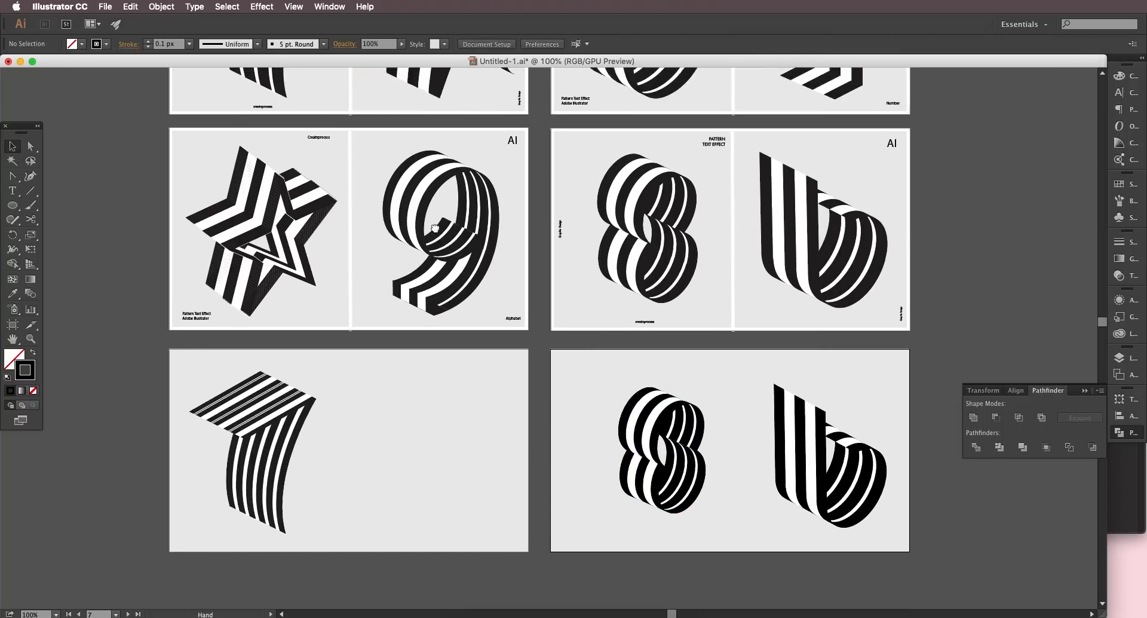
scroll(483, 349, "up", 2)
scroll(483, 348, "left", 1)
left_click(12, 191)
left_click(462, 449)
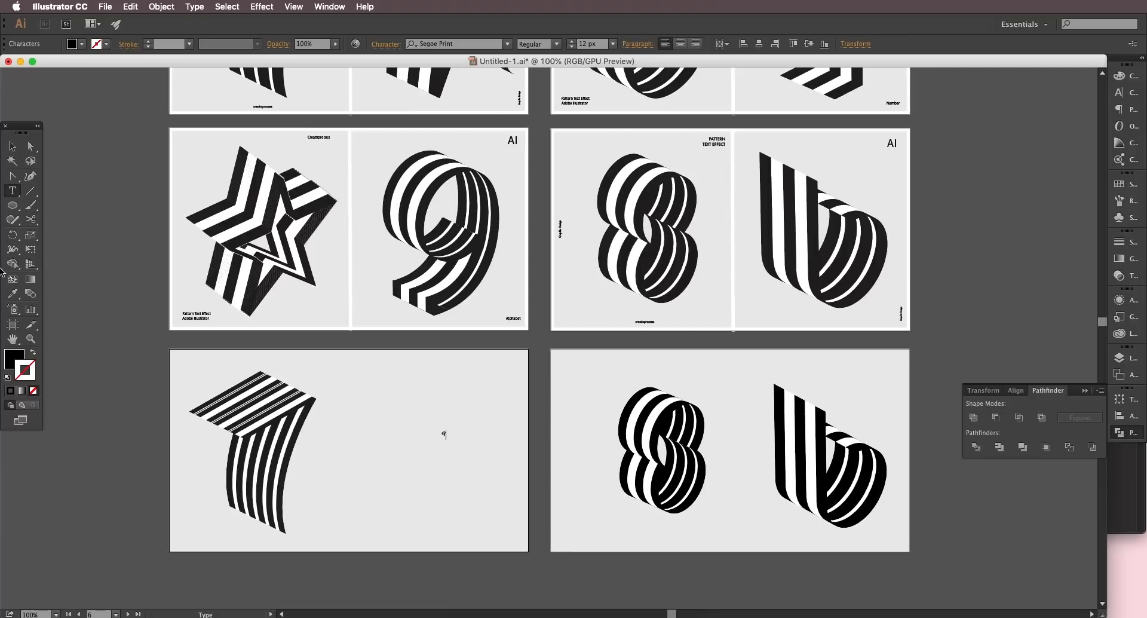
left_click(12, 146)
left_click_drag(452, 432, 478, 394)
Step: Set the 9 in the Shonar Bangla font and enlarge it to about 416 px so it nearly fills the artboard's height
left_click(458, 46)
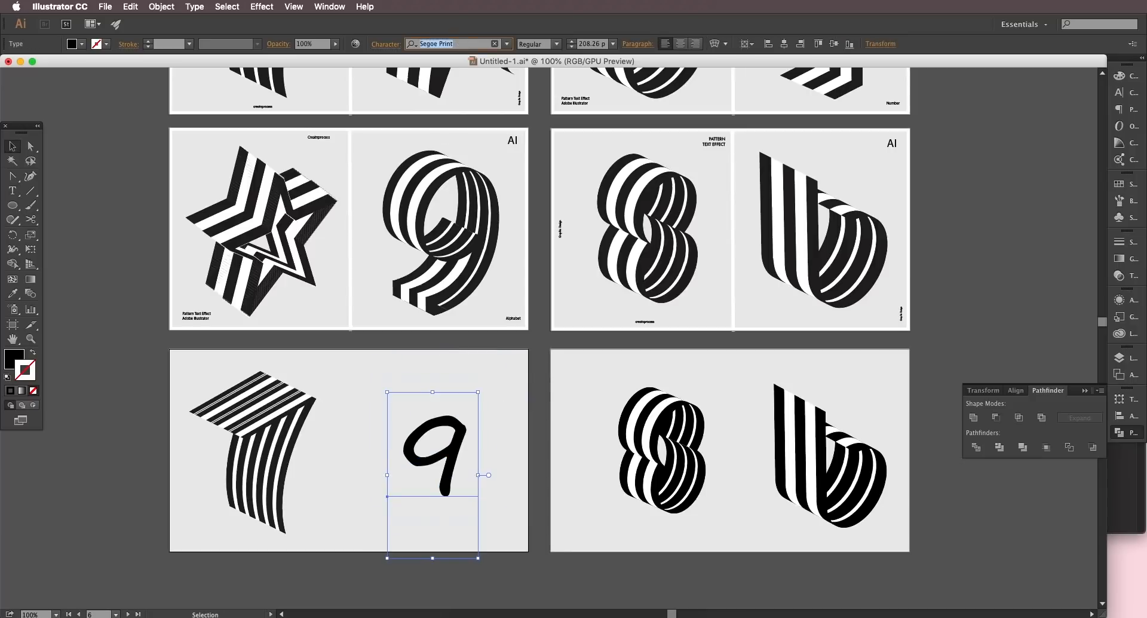
key("Up")
key("Up")
key("Up")
key("Up")
key("Up")
key("Down")
key("Down")
key("Down")
key("Down")
key("Down")
key("Down")
key("Down")
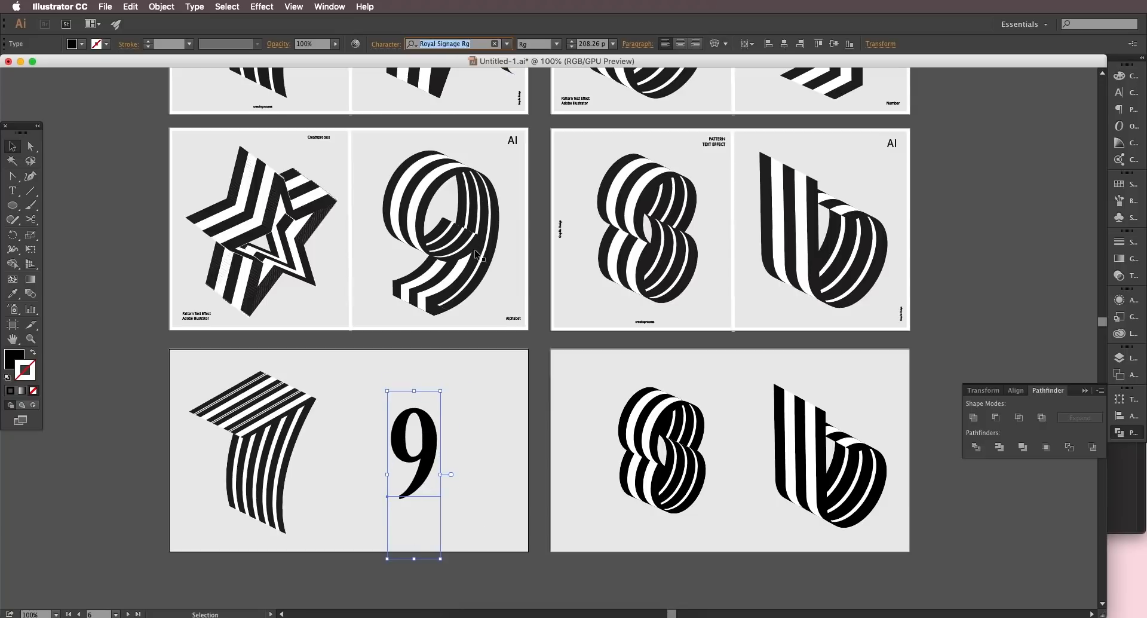
left_click_drag(451, 463, 485, 481)
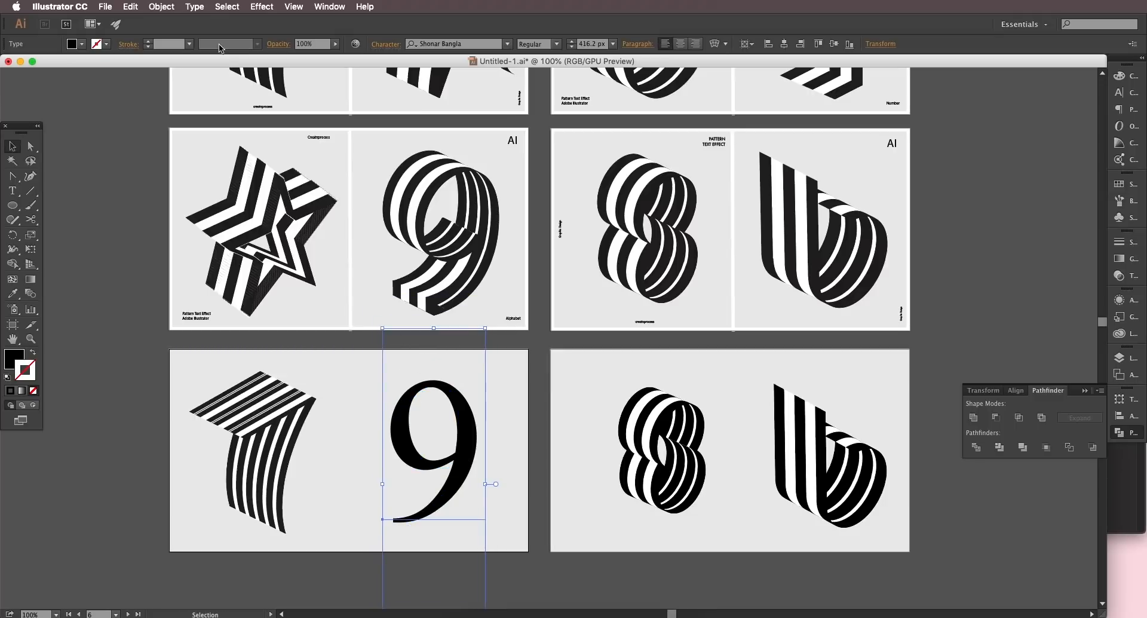
Step: Expand the 9 into editable shapes and delete its inner counter path
left_click(166, 7)
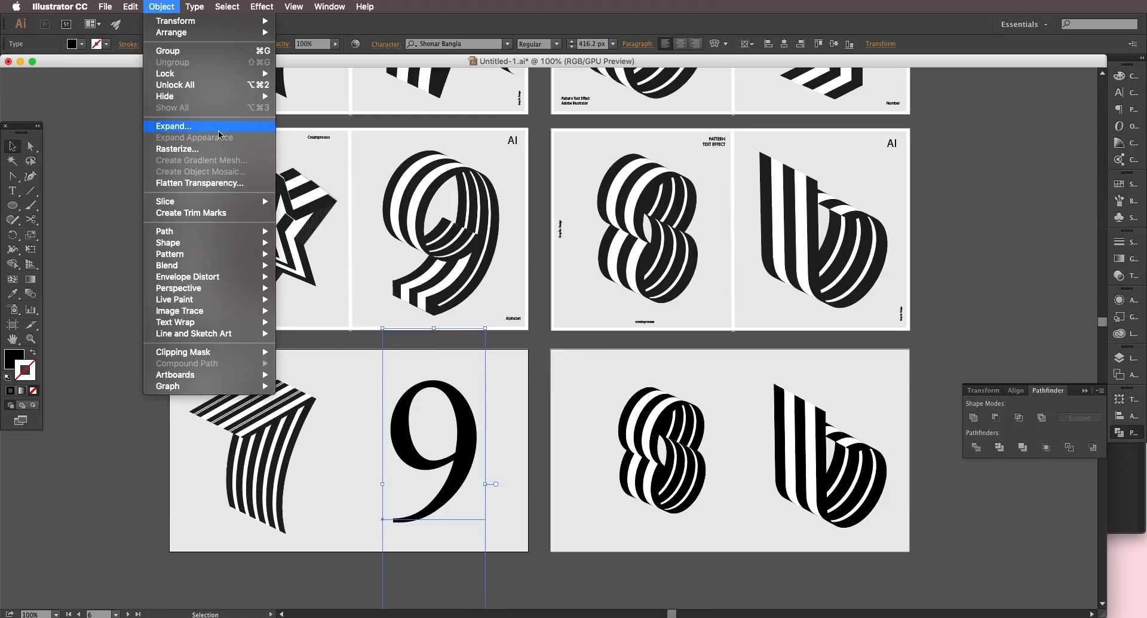
left_click(174, 125)
left_click(452, 343)
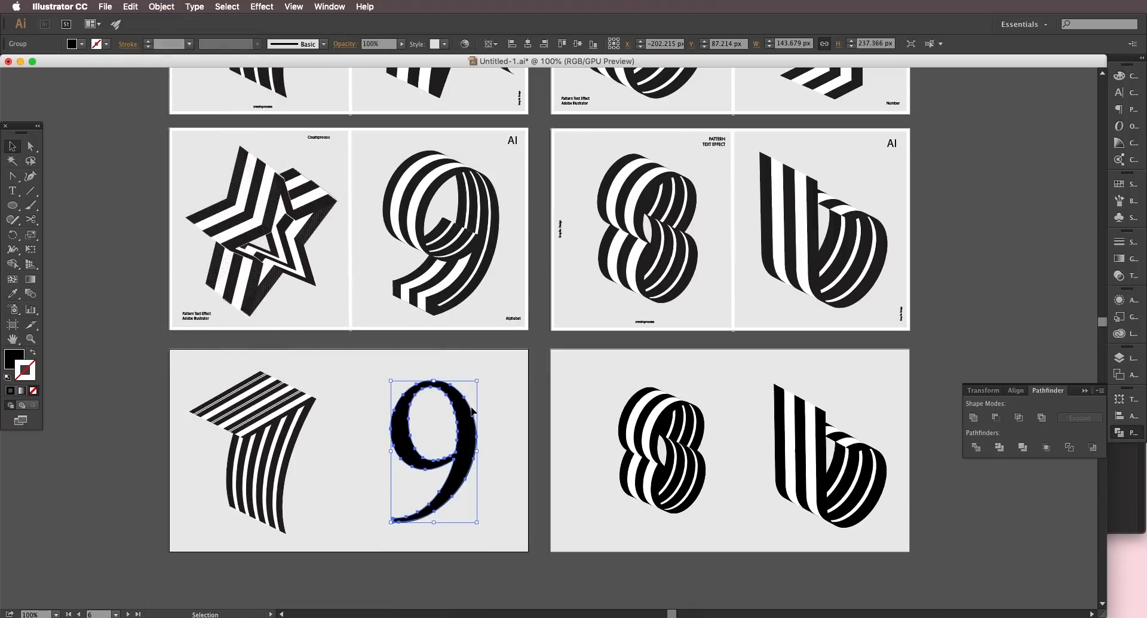
double_click(458, 428)
left_click(457, 430)
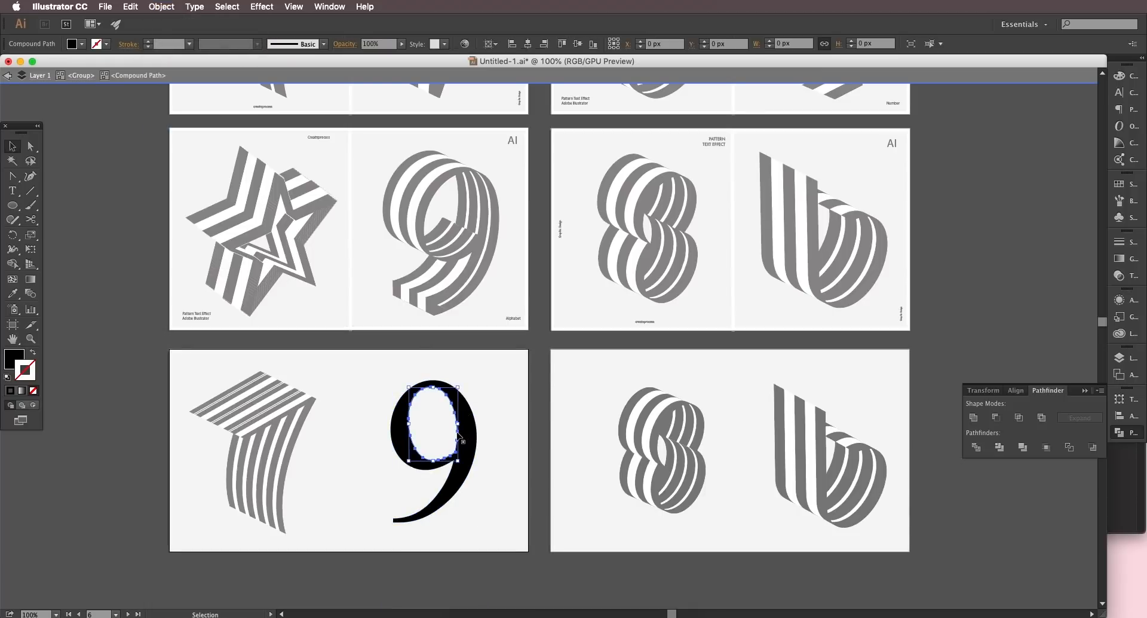
key("Delete")
double_click(525, 389)
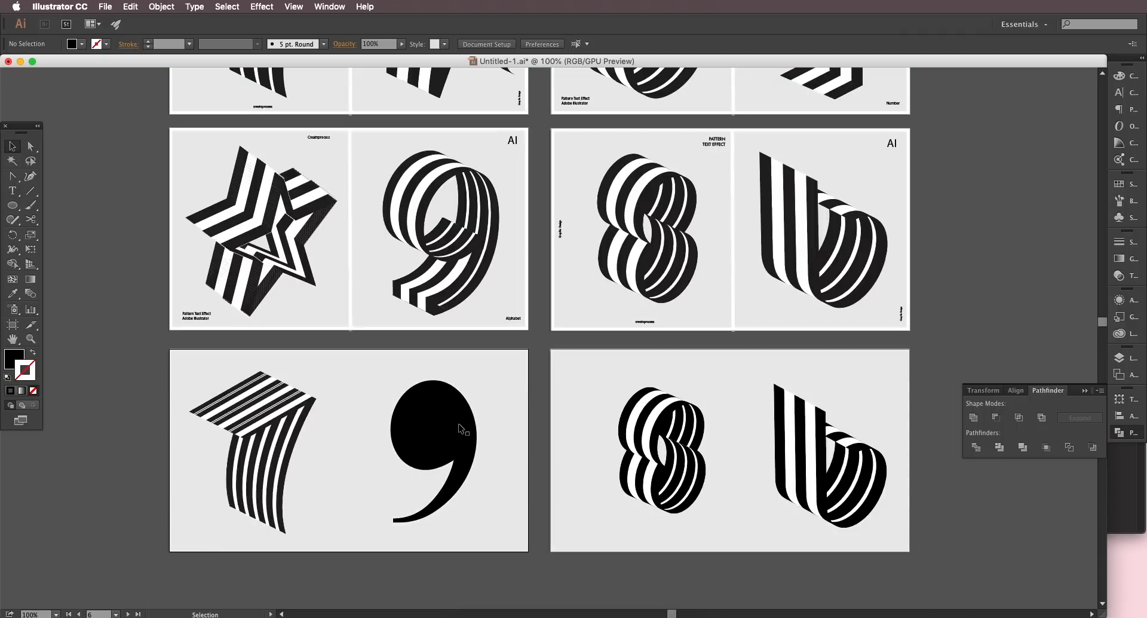
Step: Swap the fill and stroke of the 9 shape so it is only a black outline without fill
left_click(459, 426)
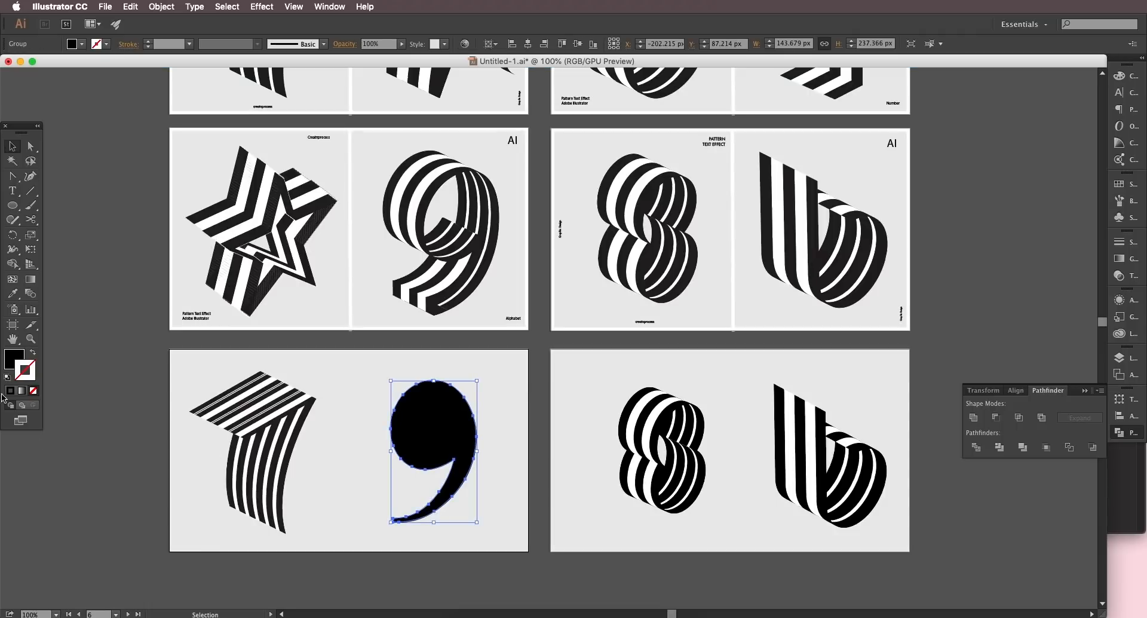
left_click(33, 352)
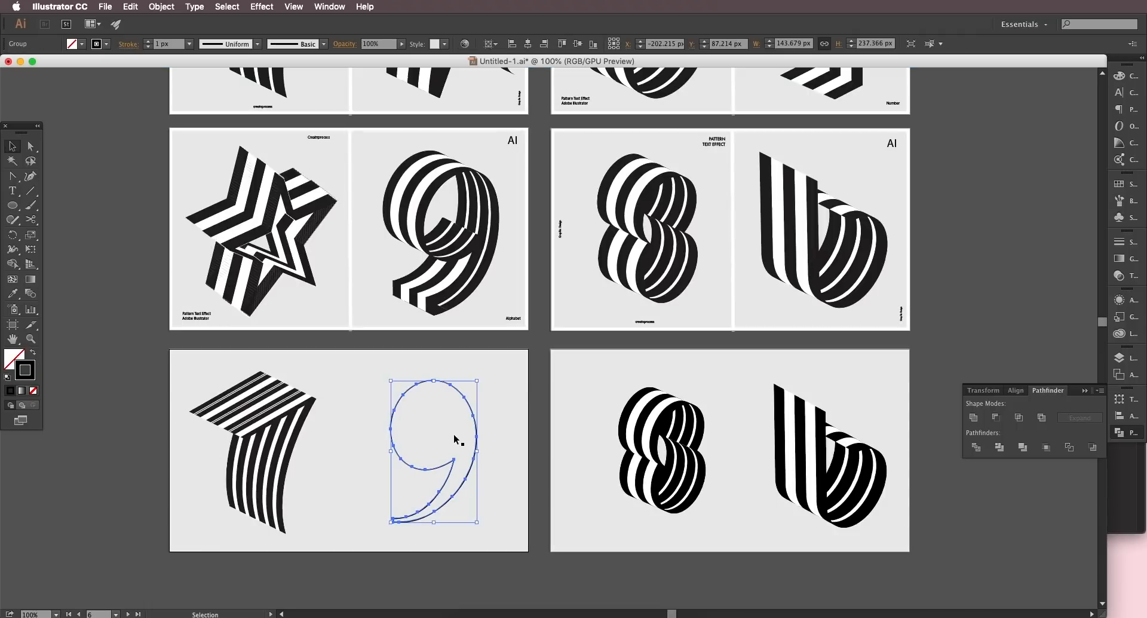
left_click(440, 465)
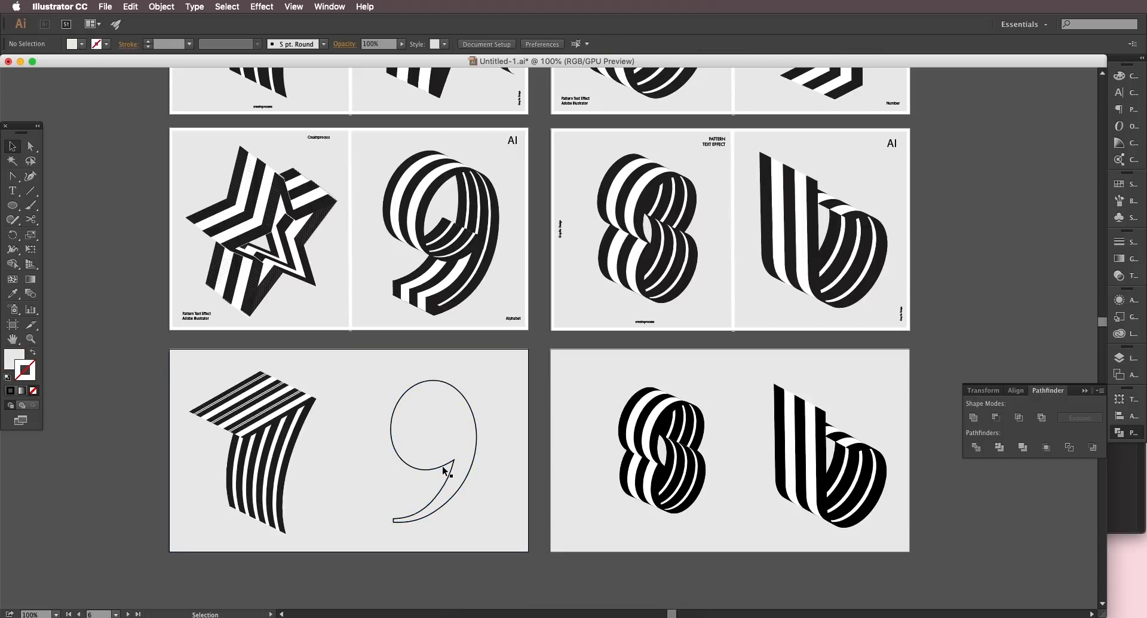
Step: Select the outlined 9 and set its stroke weight to 0.1 px
left_click_drag(445, 466, 442, 465)
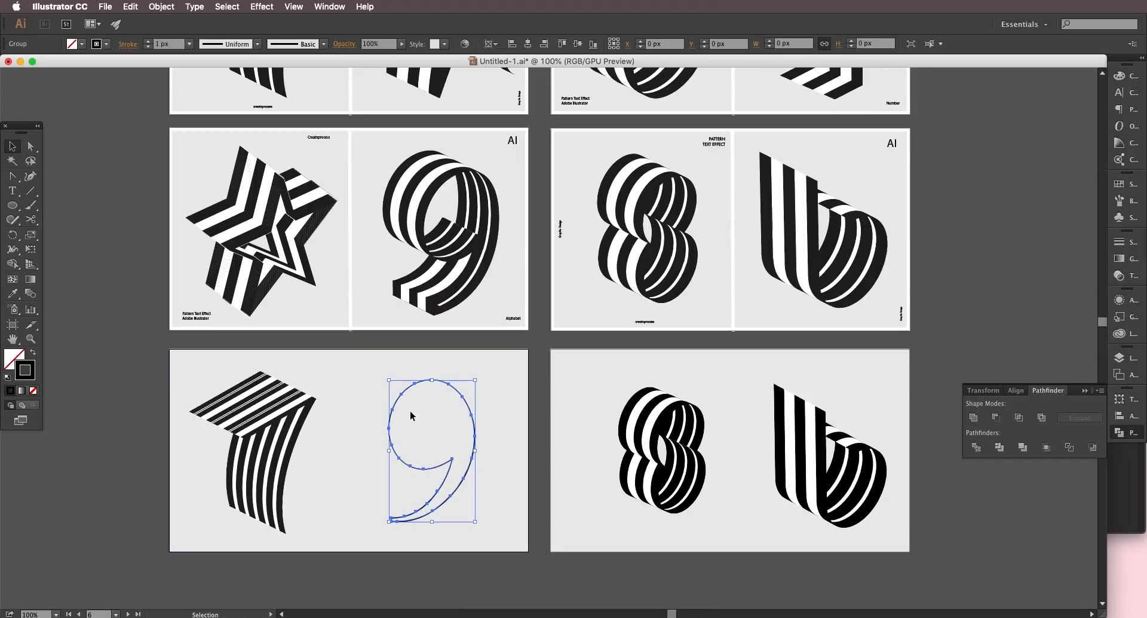
left_click(157, 45)
type("0.")
key("Return")
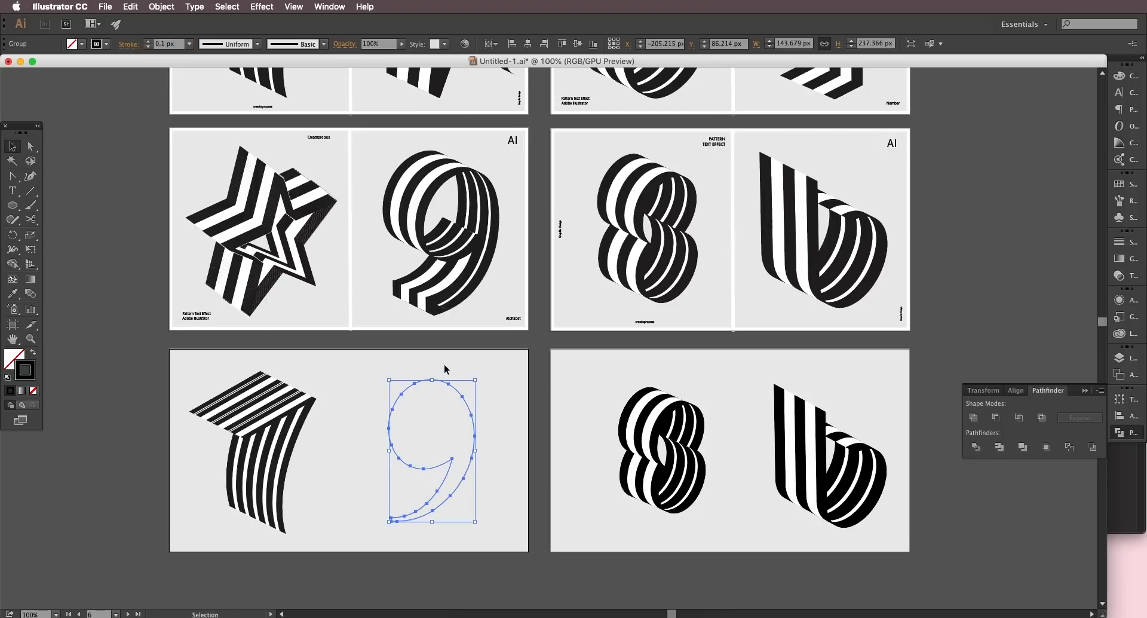
left_click(263, 6)
mouse_move(287, 81)
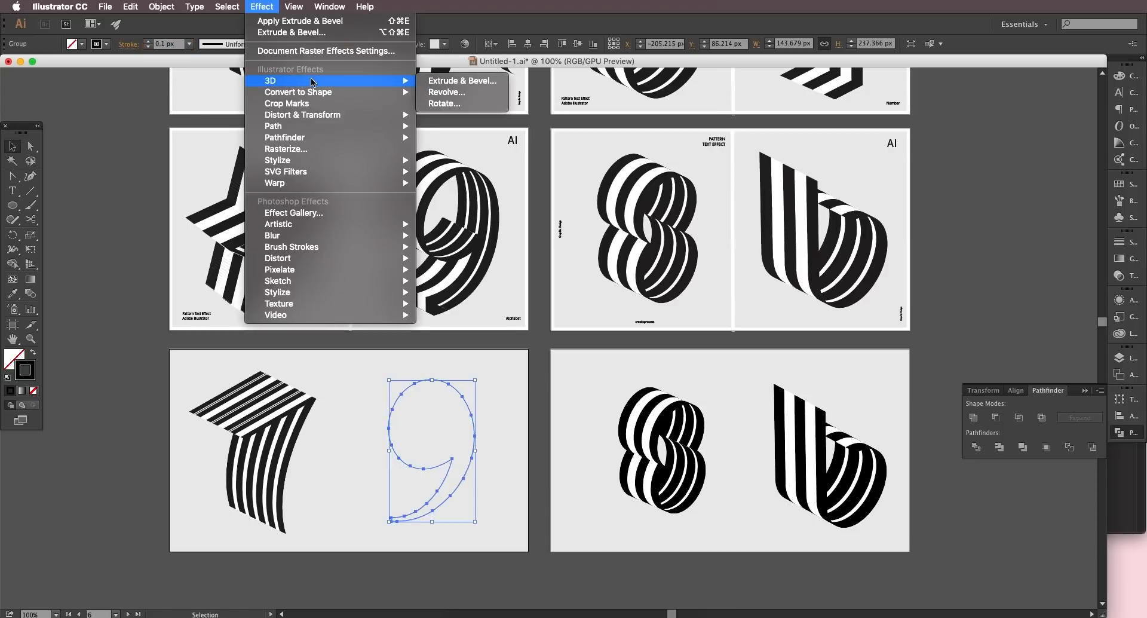
left_click(454, 81)
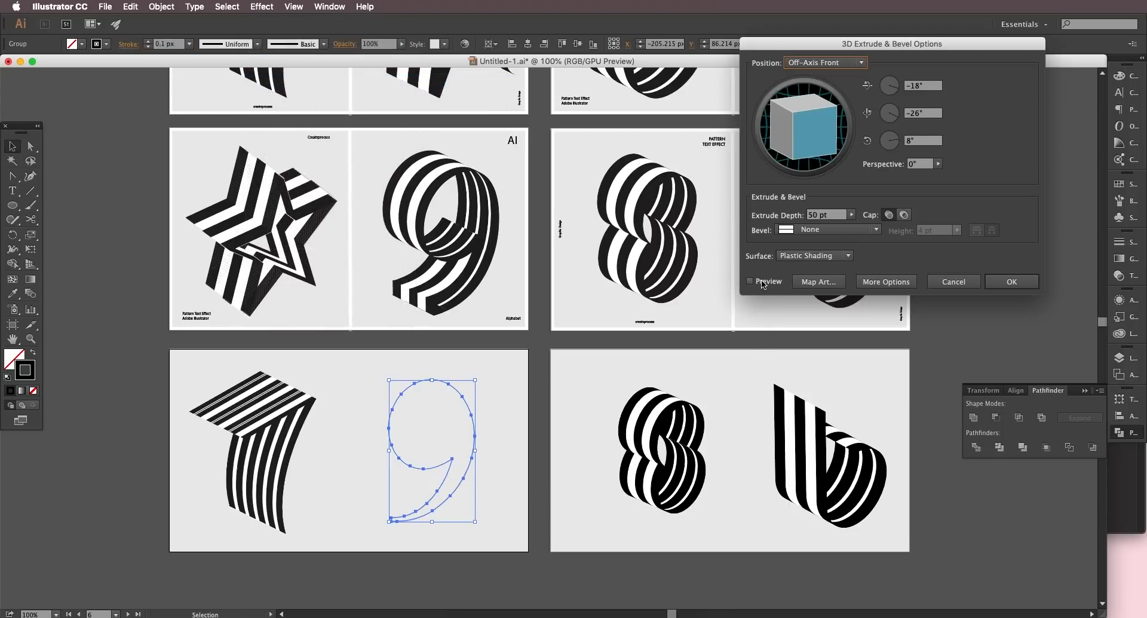
left_click(763, 281)
left_click_drag(798, 143, 799, 108)
left_click(830, 214)
key("shift+Up")
key("shift+Up")
key("shift+Up")
key("shift+Up")
key("shift+Up")
key("shift+Up")
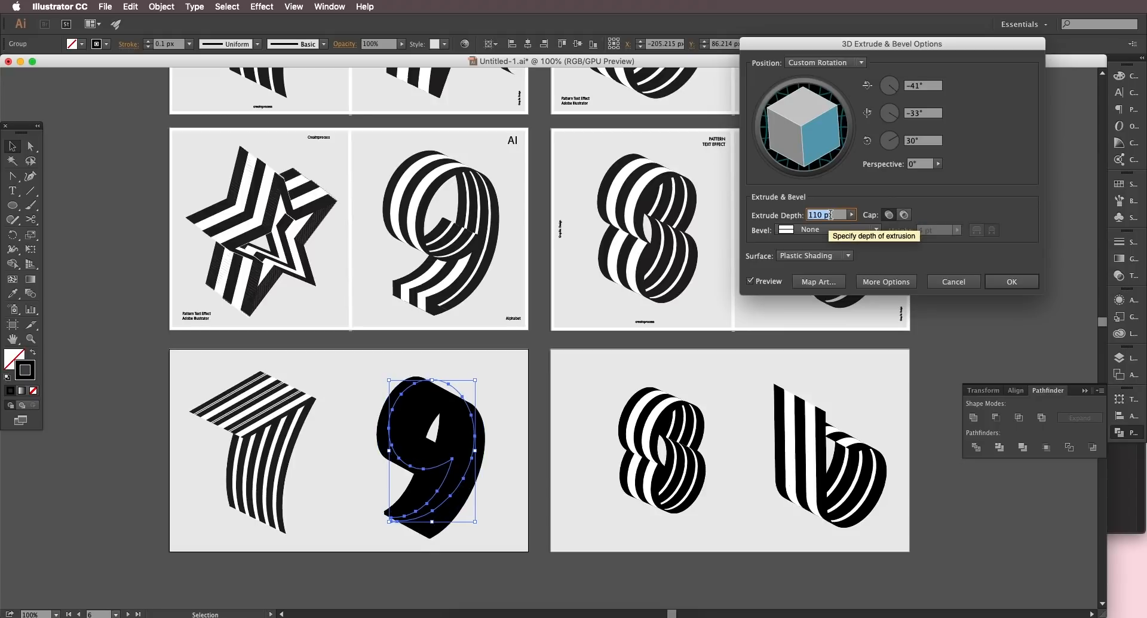
key("shift+Down")
key("shift+Down")
left_click_drag(810, 133, 803, 109)
left_click_drag(814, 149, 803, 113)
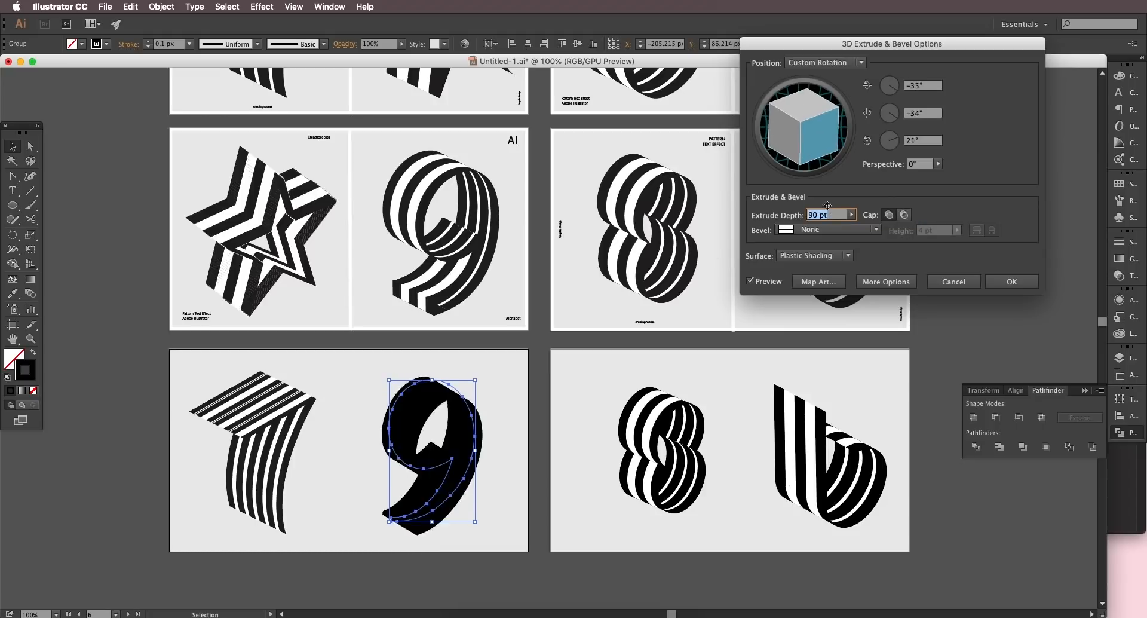
key("shift+Up")
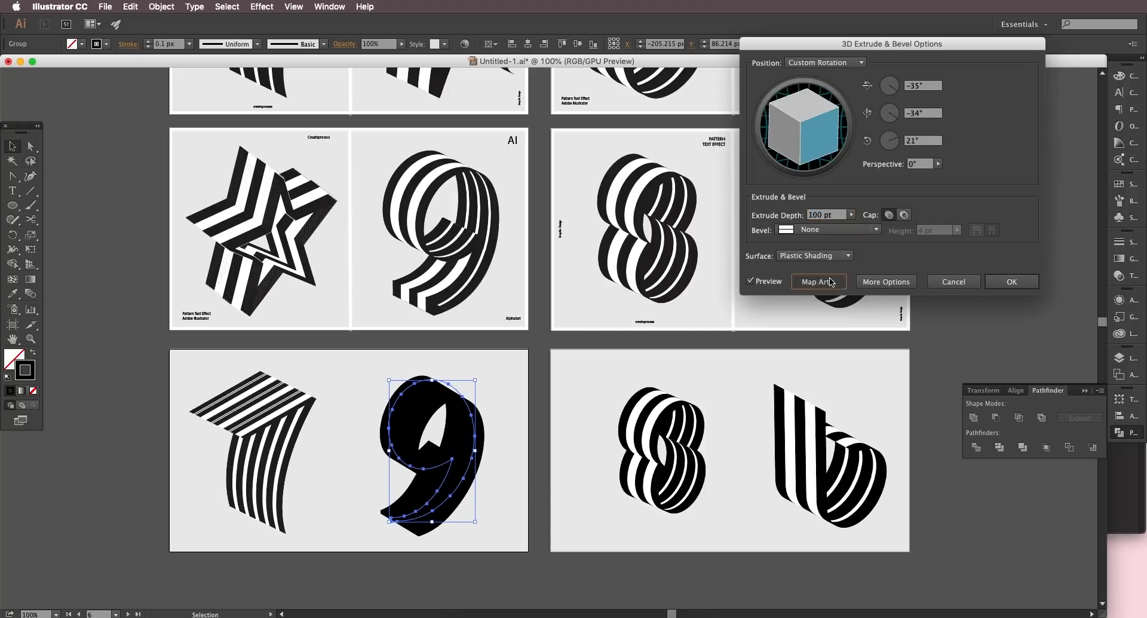
left_click(818, 281)
left_click(1015, 63)
left_click(1014, 62)
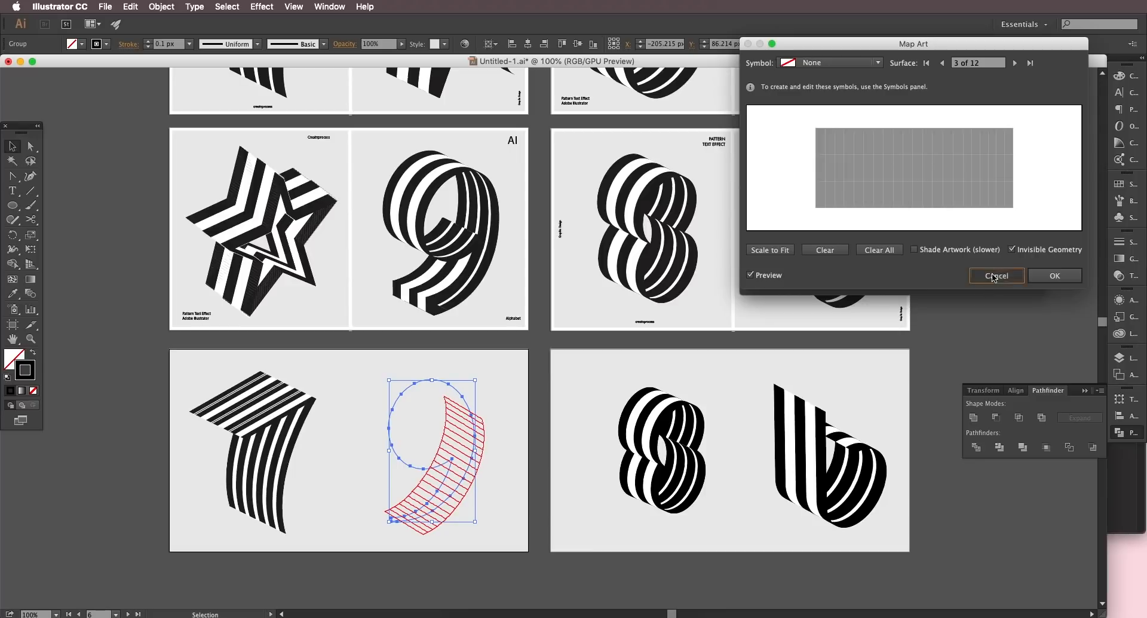
left_click(993, 276)
left_click(961, 286)
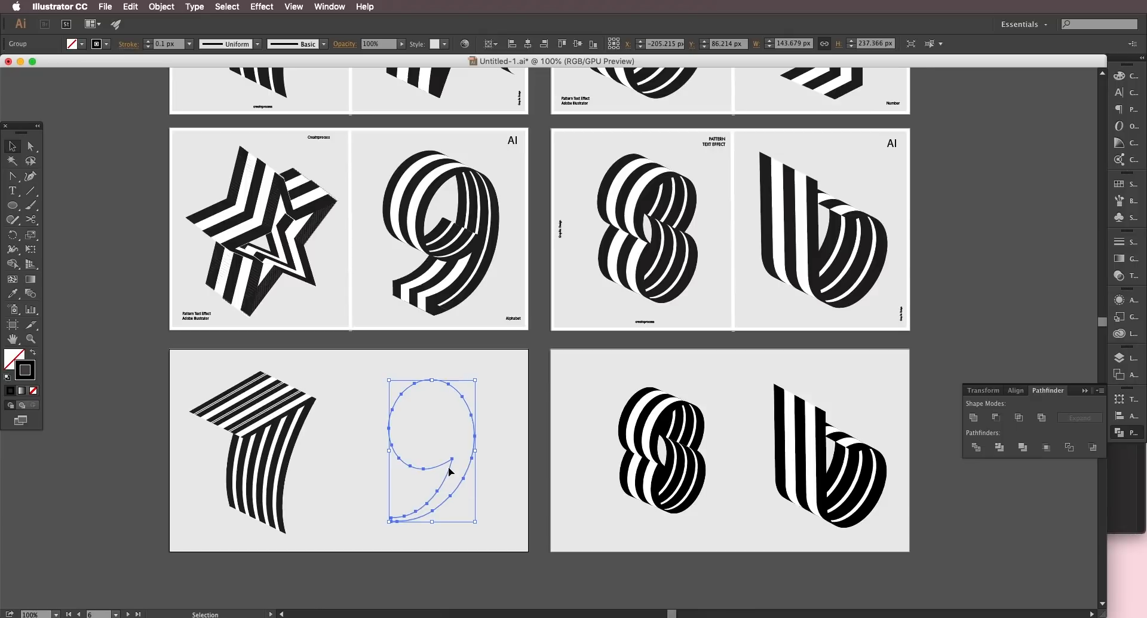
Step: Simplify the 9's outline path with a 104° angle threshold and a curve precision slightly above 65%
left_click(161, 7)
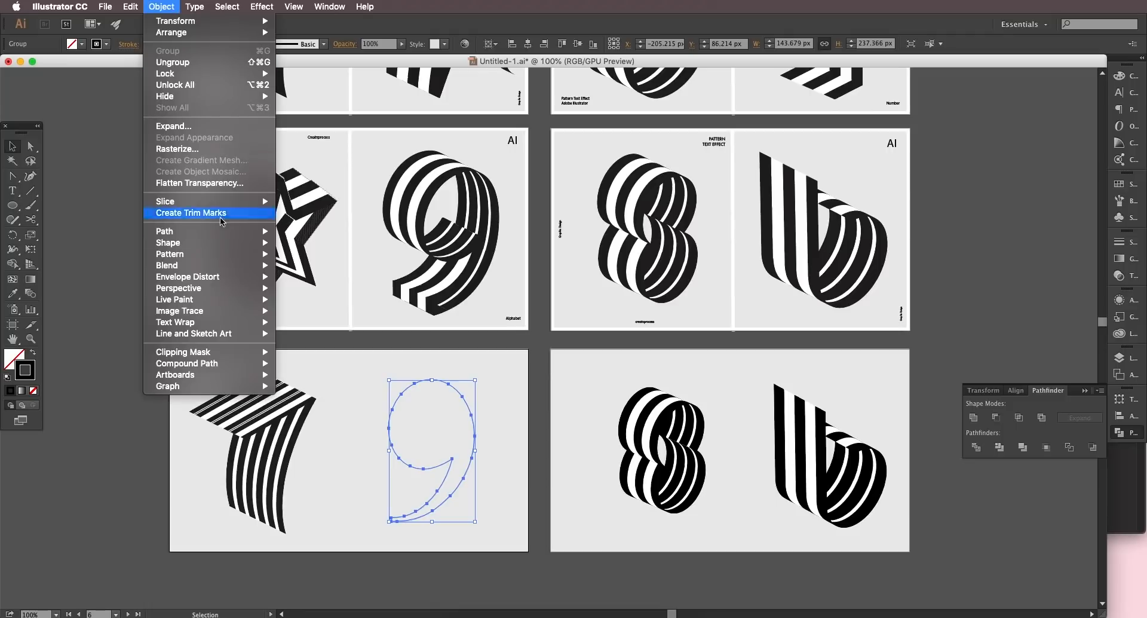
mouse_move(236, 233)
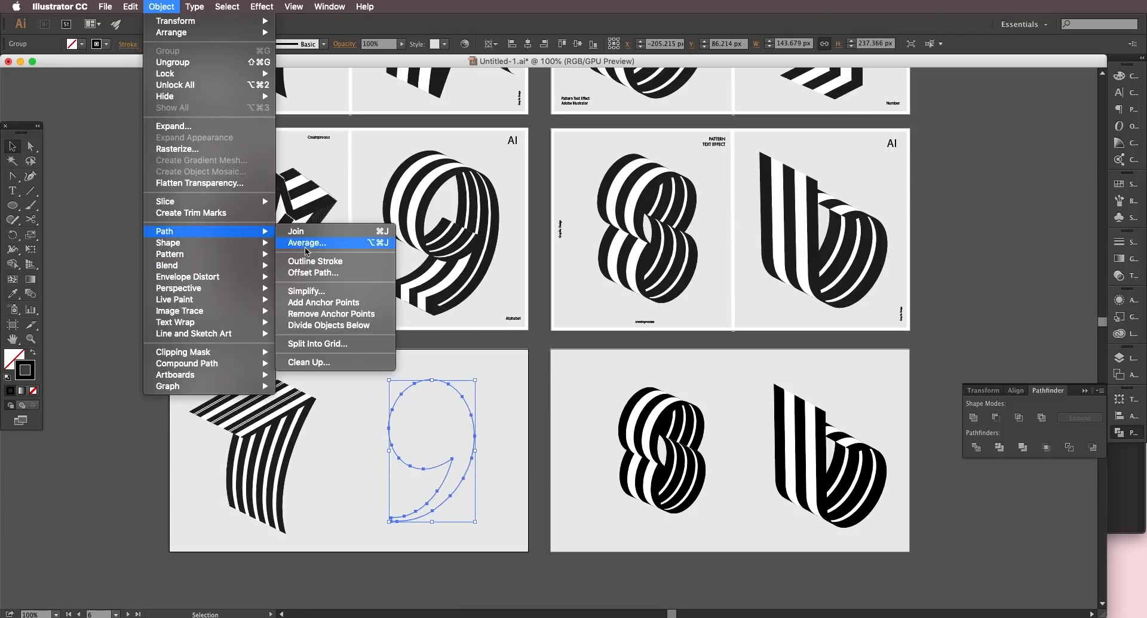
left_click(322, 292)
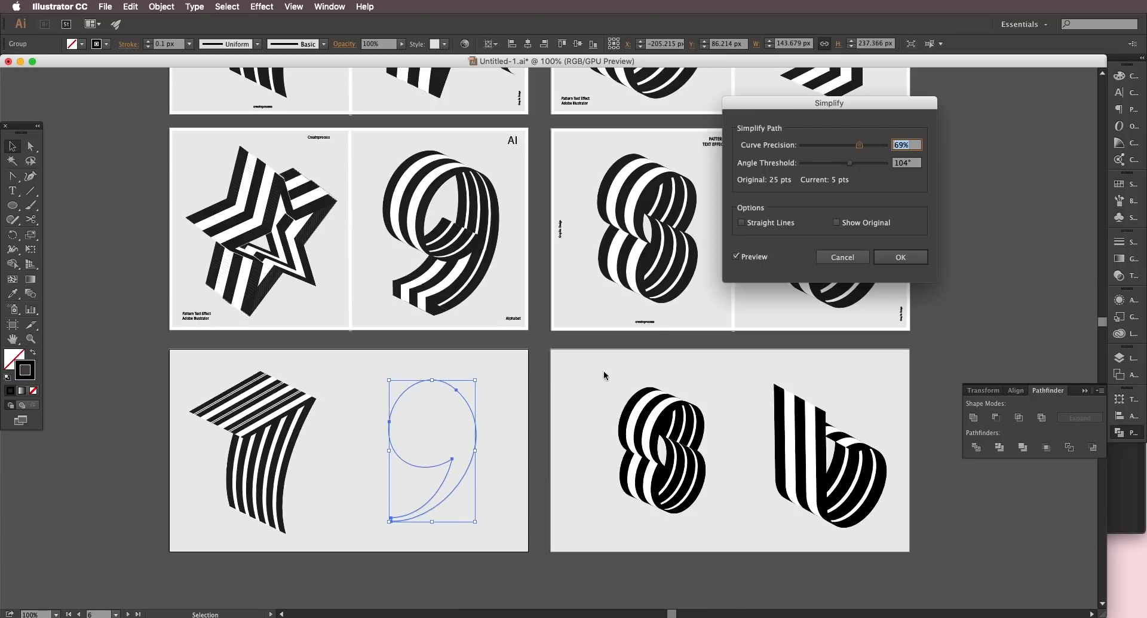
left_click(736, 256)
left_click(736, 257)
left_click_drag(845, 167, 801, 151)
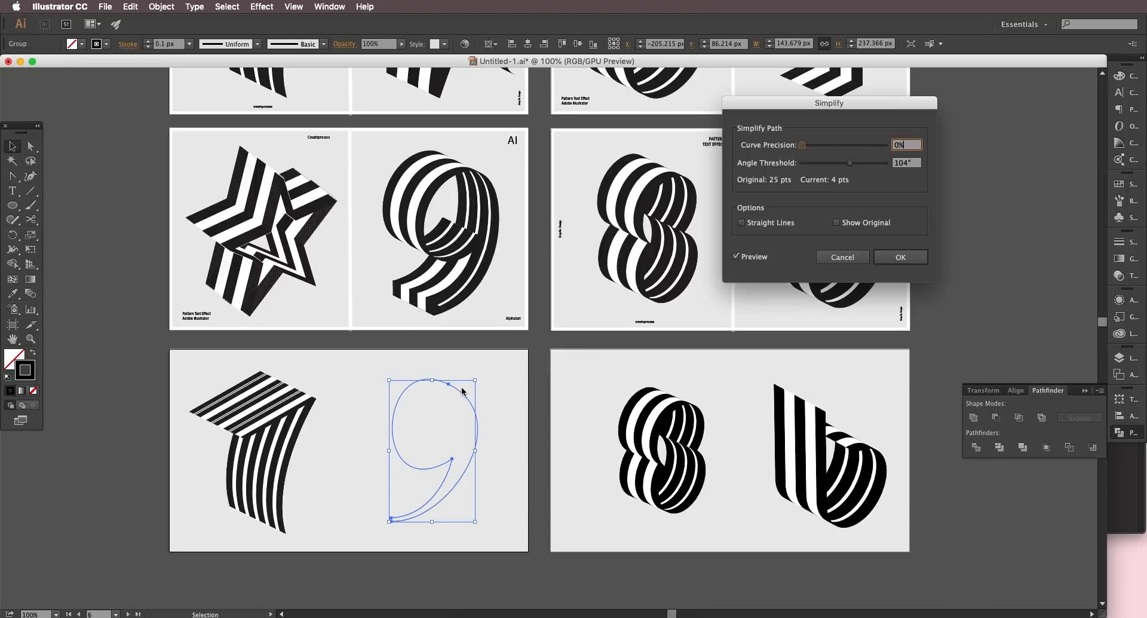
left_click_drag(802, 145, 858, 145)
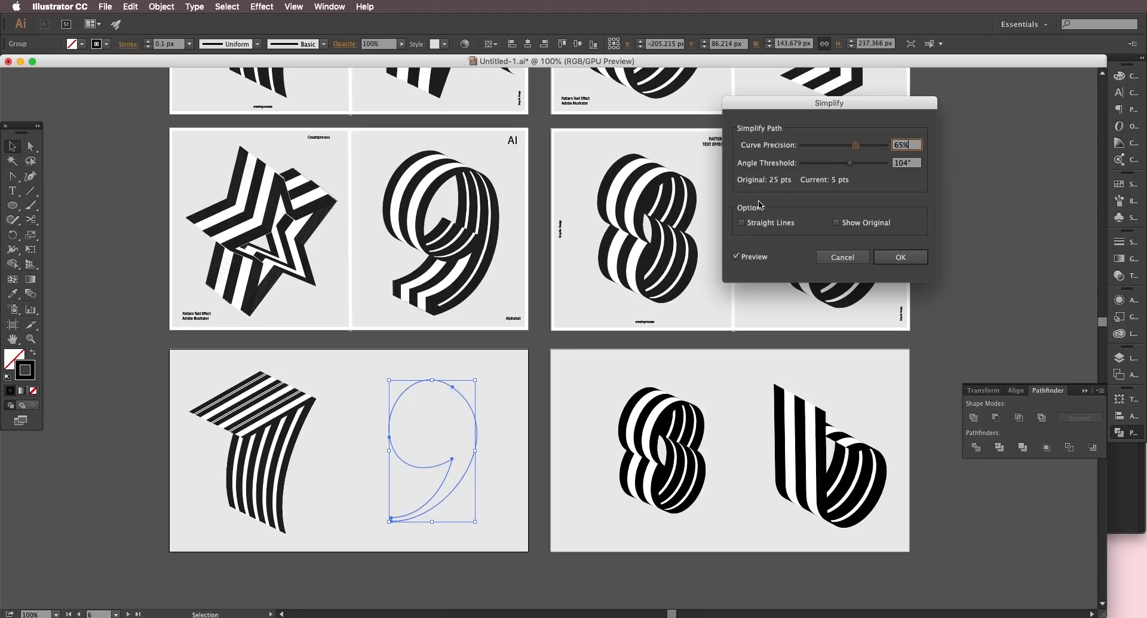
left_click_drag(849, 146, 861, 148)
left_click(885, 268)
left_click(498, 500)
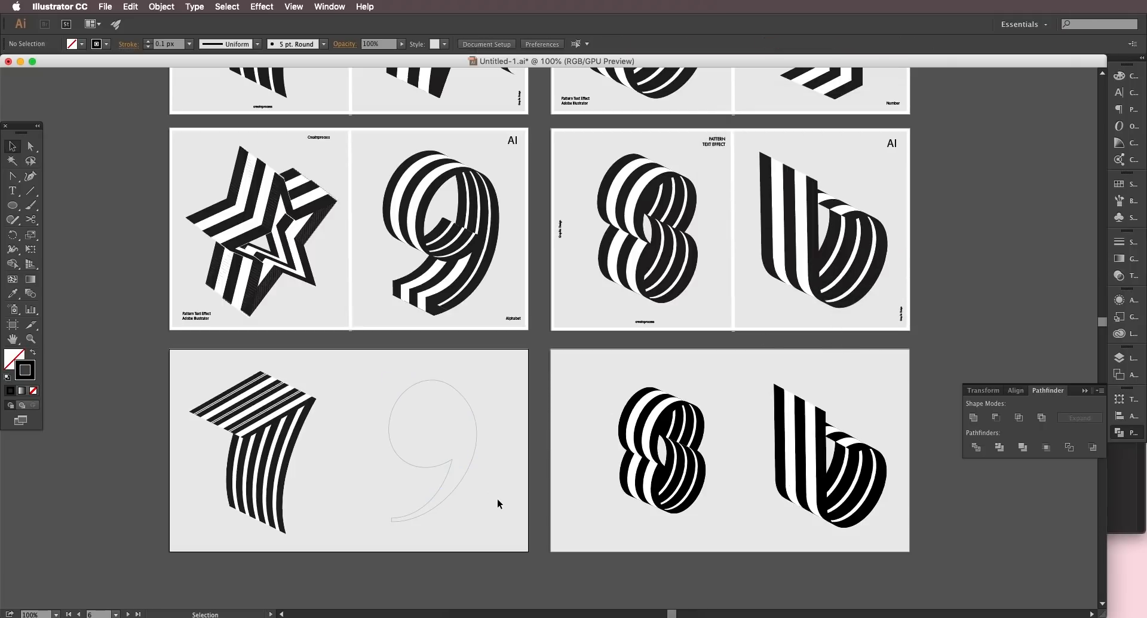
Step: Start a 3D Extrude & Bevel effect on the simplified 9 with its preview turned on
left_click(466, 469)
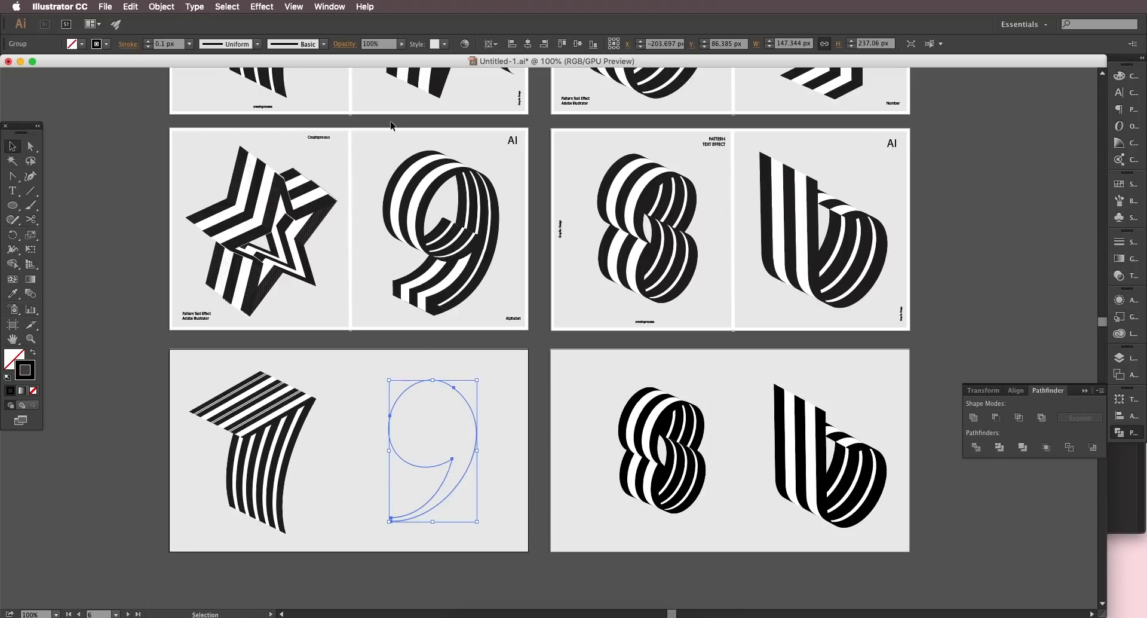
left_click(258, 7)
mouse_move(358, 81)
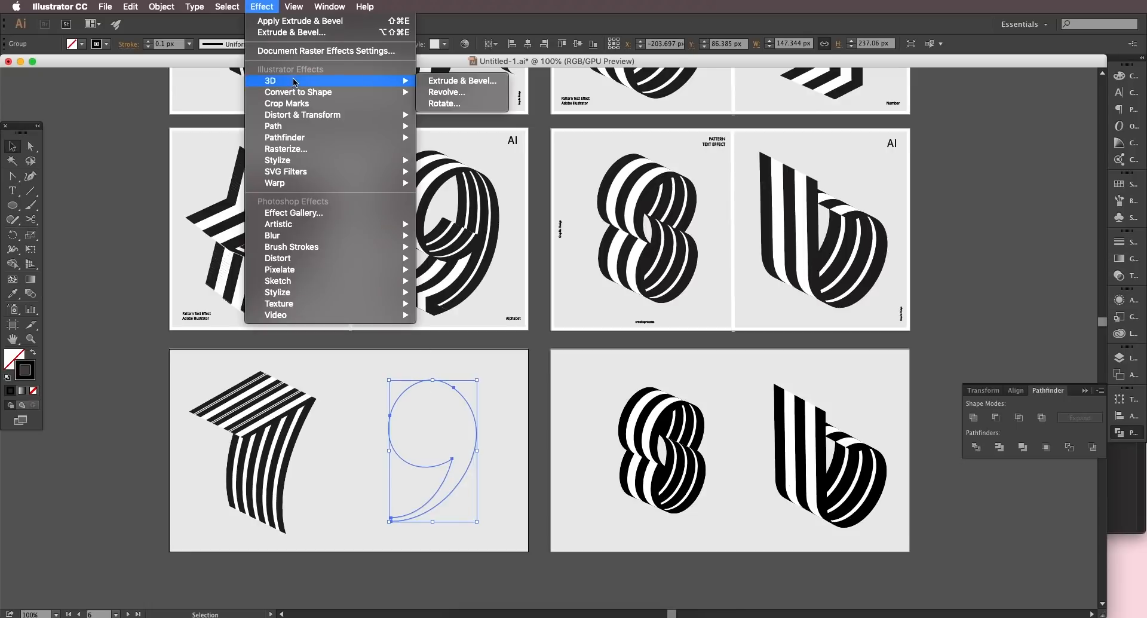
left_click(483, 81)
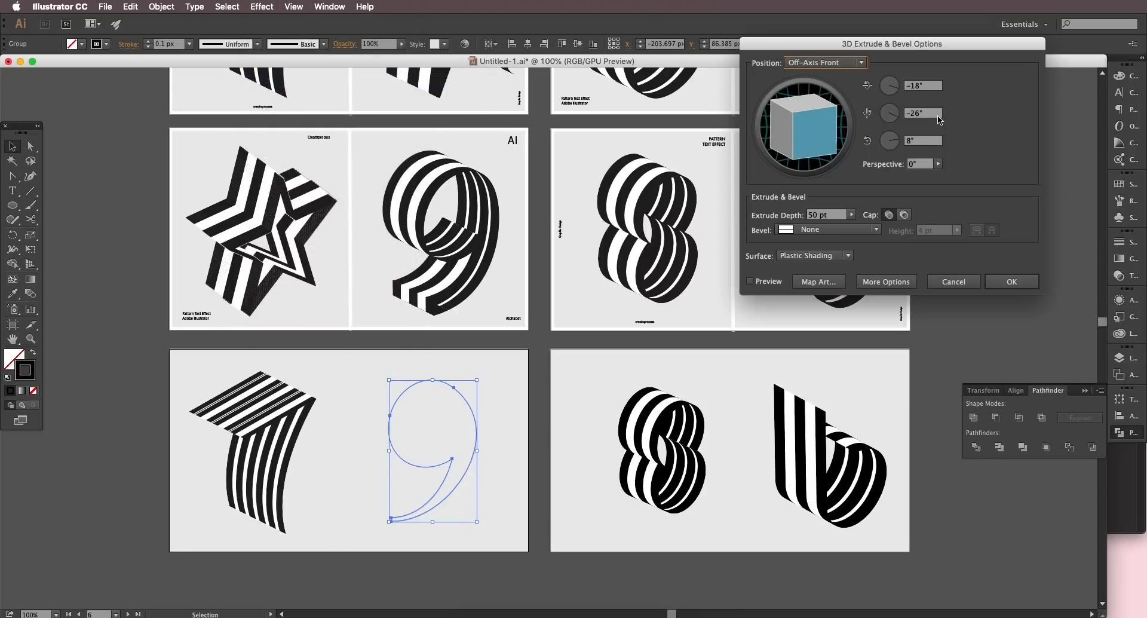
left_click(761, 284)
left_click(818, 281)
left_click(1028, 249)
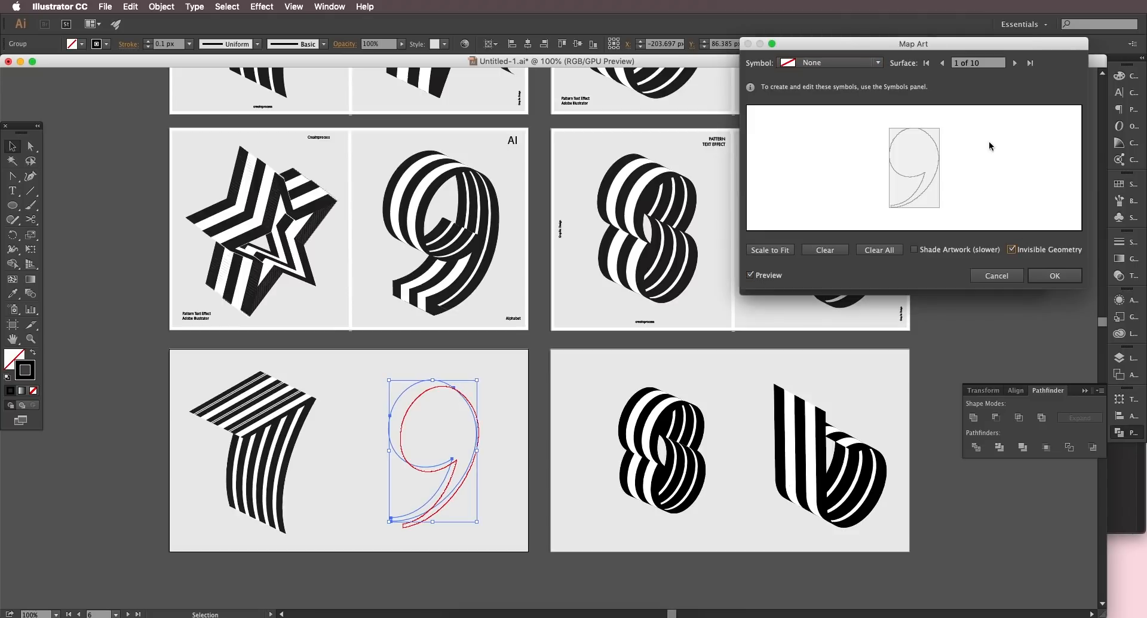
left_click(1014, 63)
left_click(1014, 62)
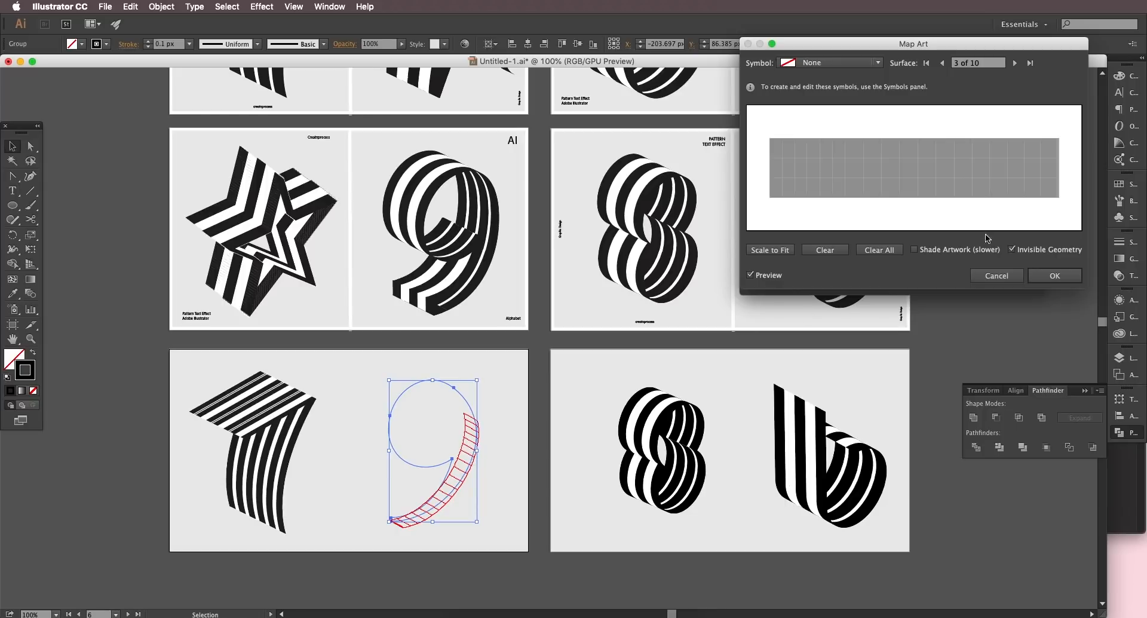
left_click(986, 278)
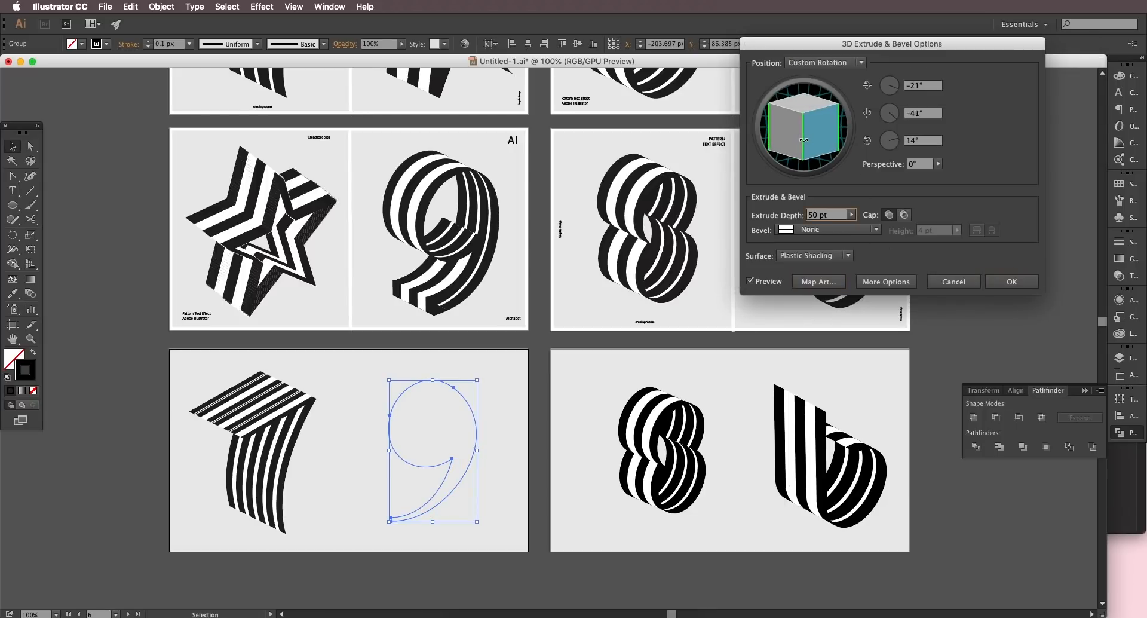
Step: Rotate the extruded 9 to -21°, -42° and 14° and set its extrude depth to 90 pt
left_click_drag(803, 140, 803, 140)
left_click(836, 216)
key("shift+Up")
key("shift+Up")
key("shift+Up")
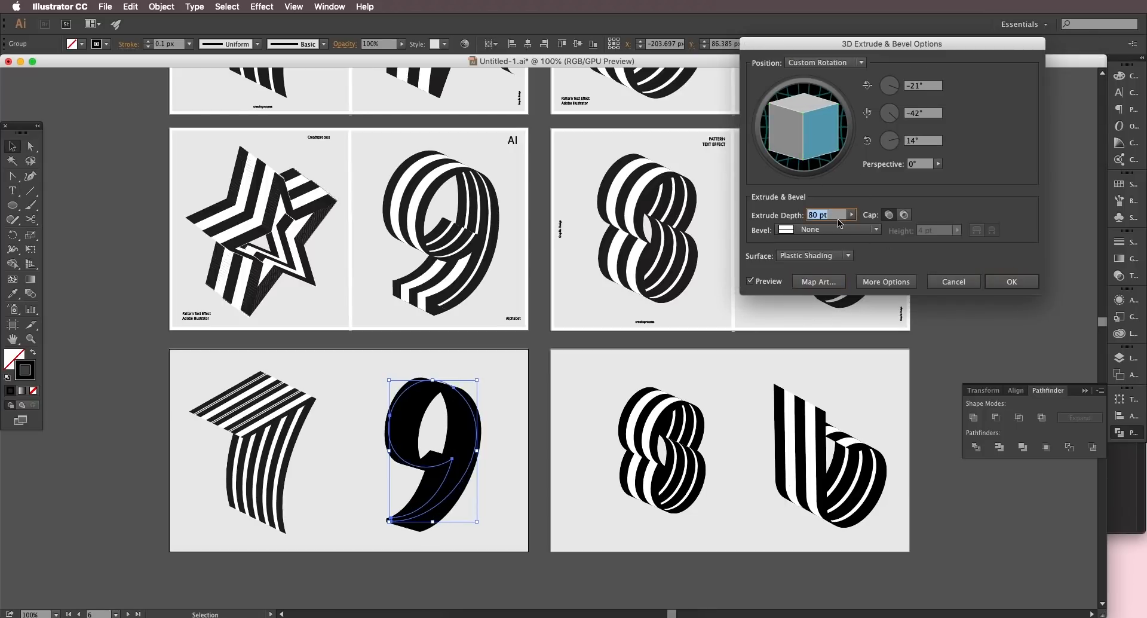
key("shift+Up")
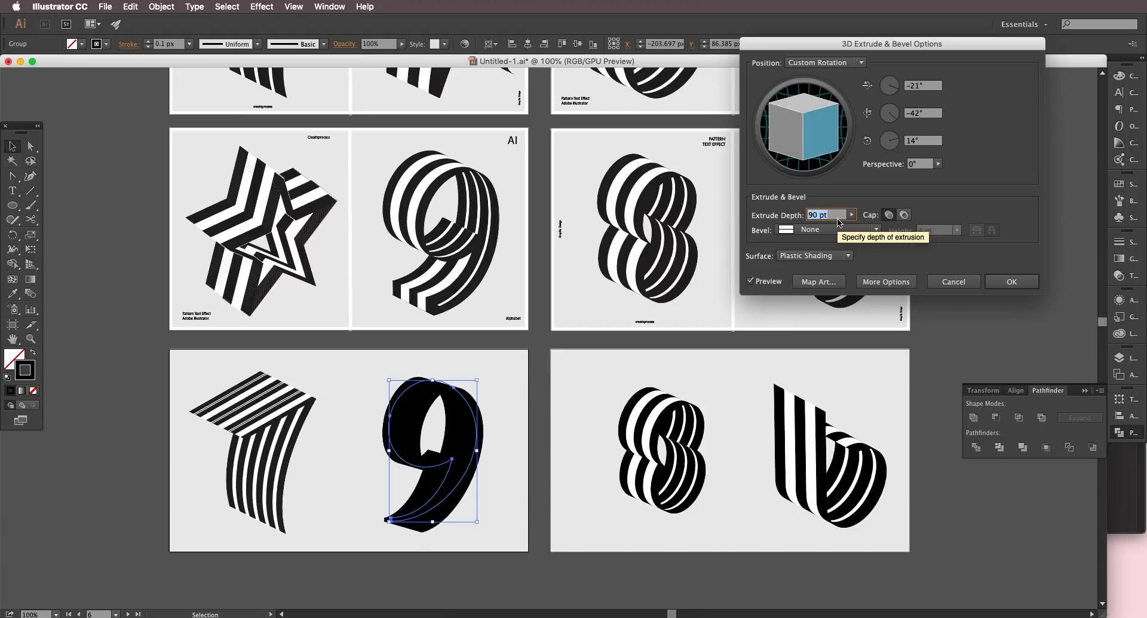
Step: Make the 9's geometry invisible and map New Symbol 6 onto surface 3 of 10, scaled to fit
left_click(818, 281)
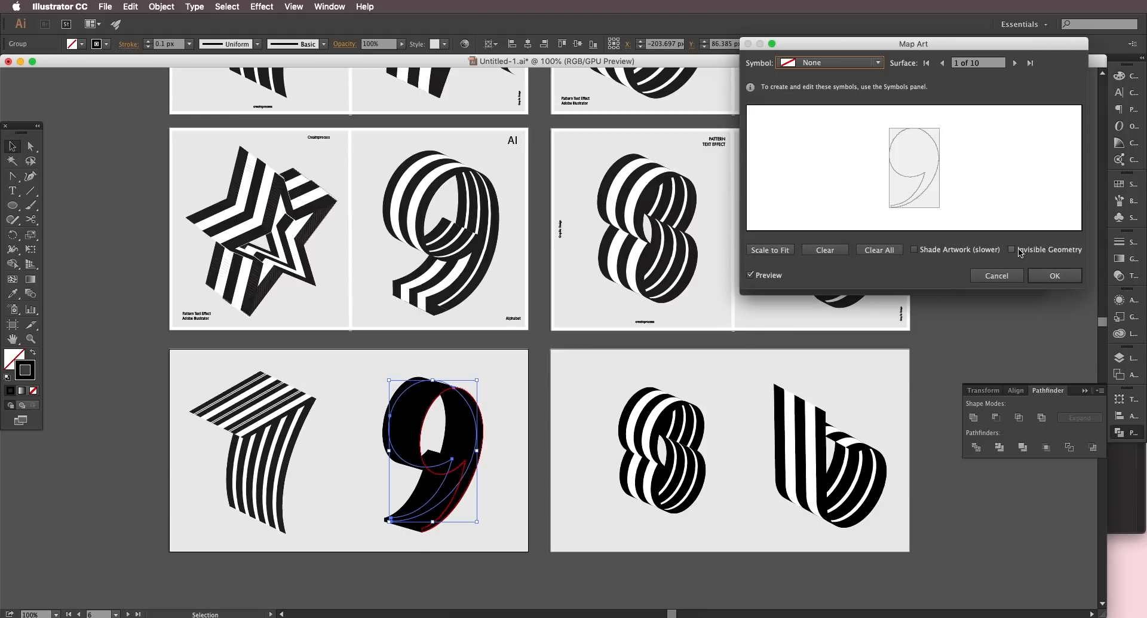
left_click(1020, 252)
left_click(1014, 65)
left_click(1013, 65)
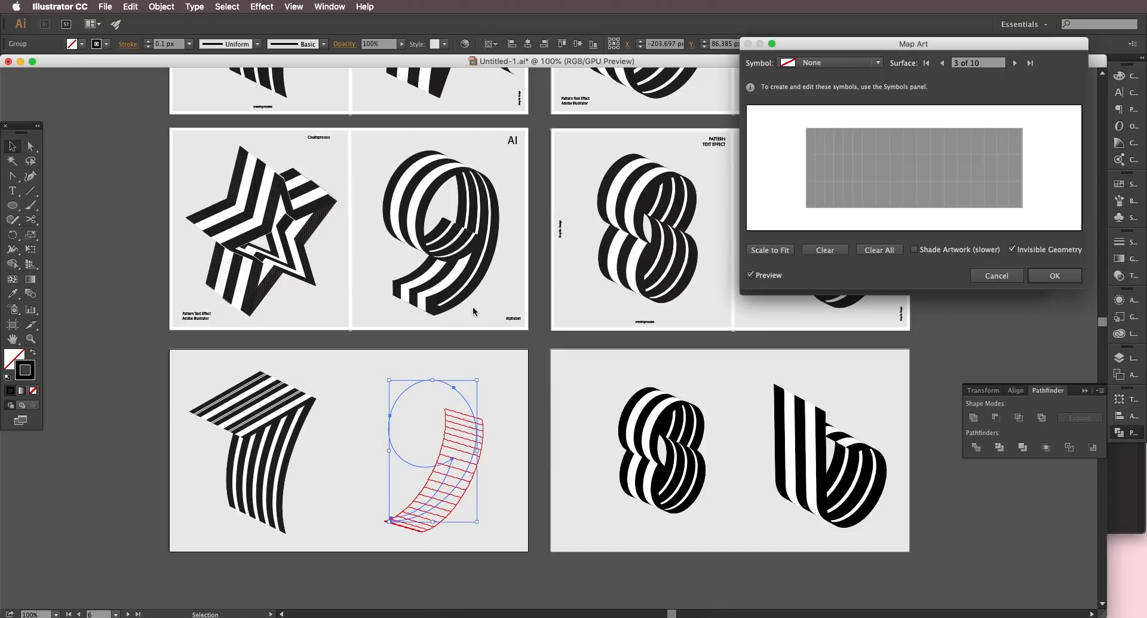
left_click(878, 66)
left_click(826, 284)
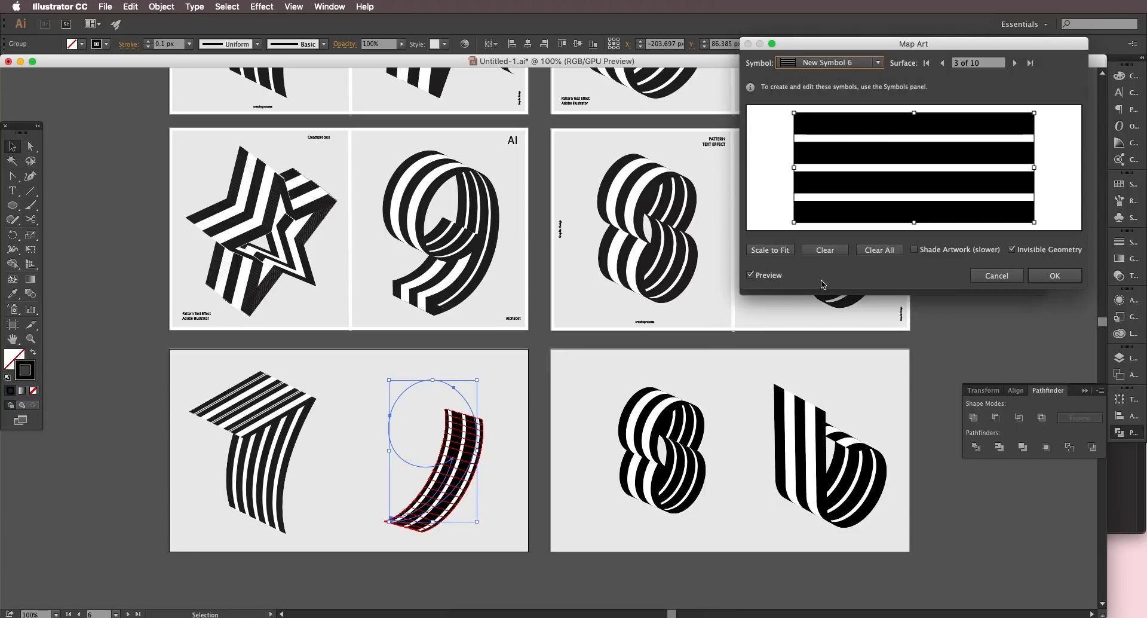
left_click(784, 251)
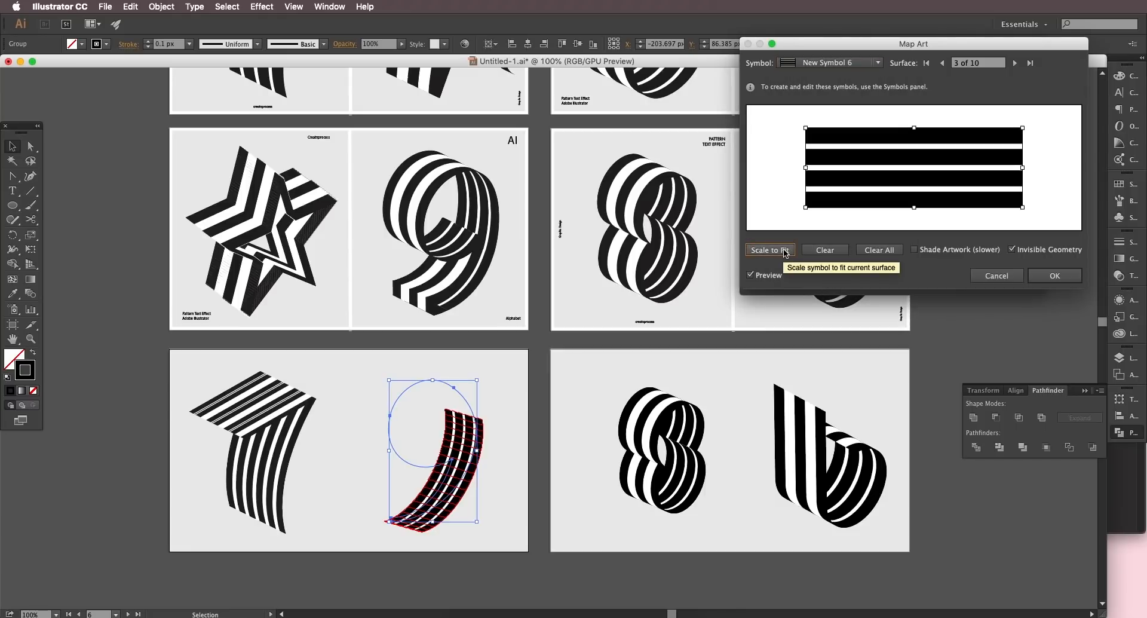
Step: Map New Symbol 5 onto surfaces 4 and 5 of the 9, scaled to fit each
left_click(1015, 64)
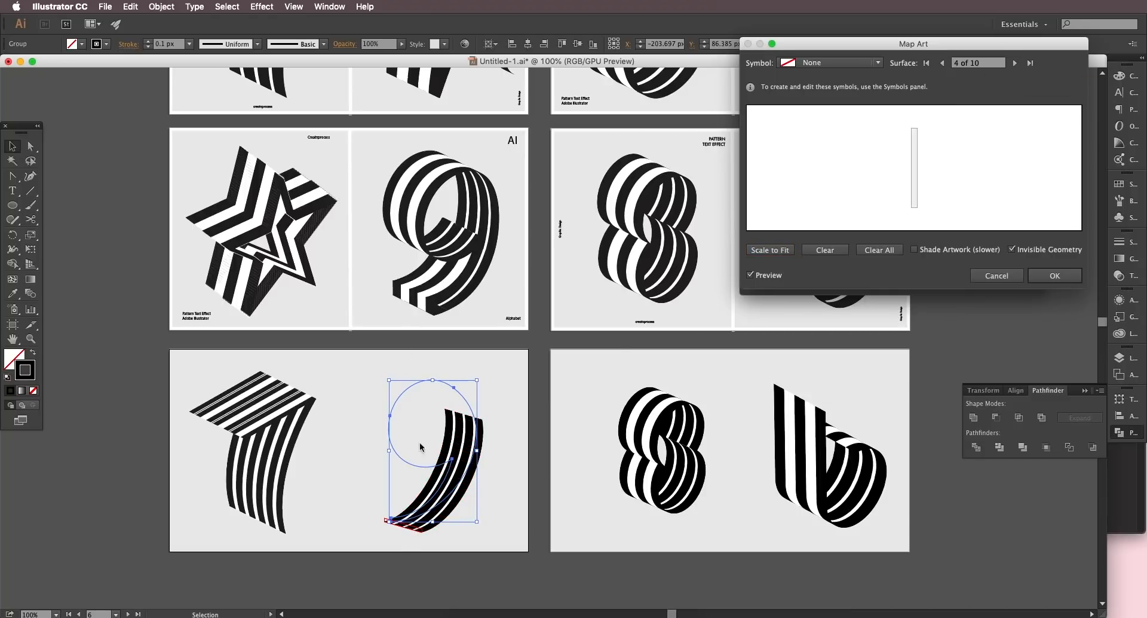
left_click(827, 62)
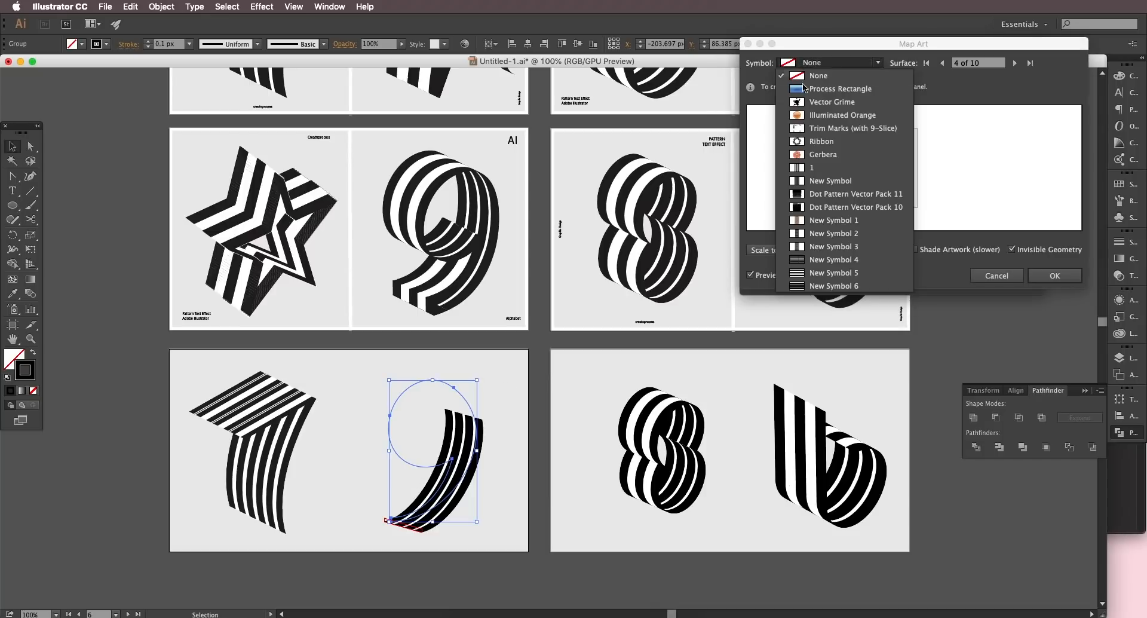
left_click(818, 273)
left_click(769, 250)
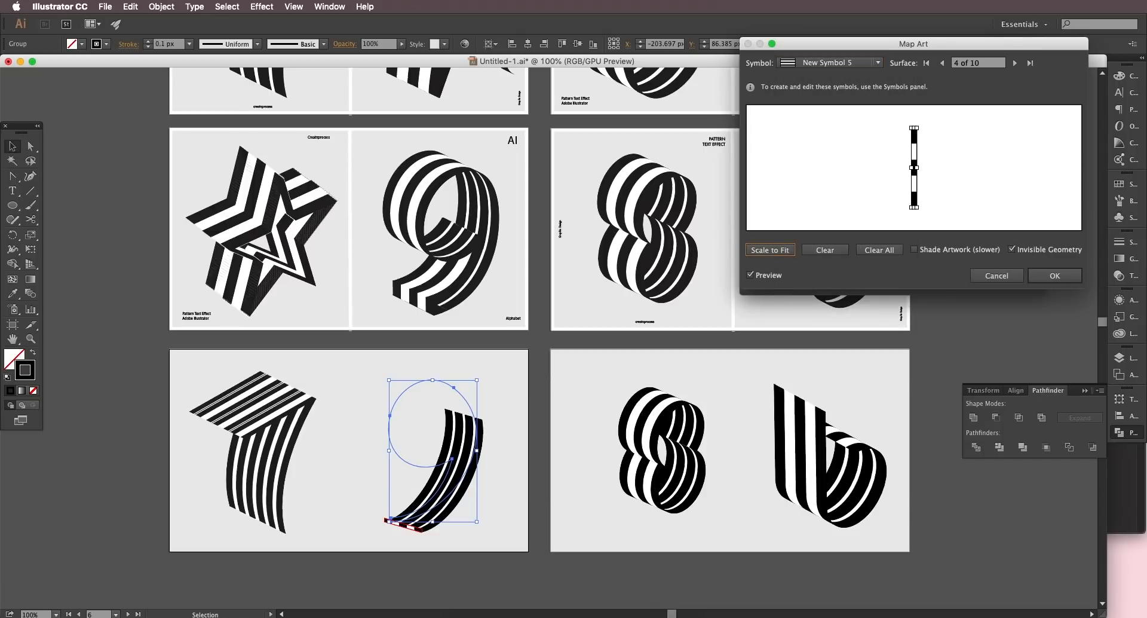
left_click(1014, 63)
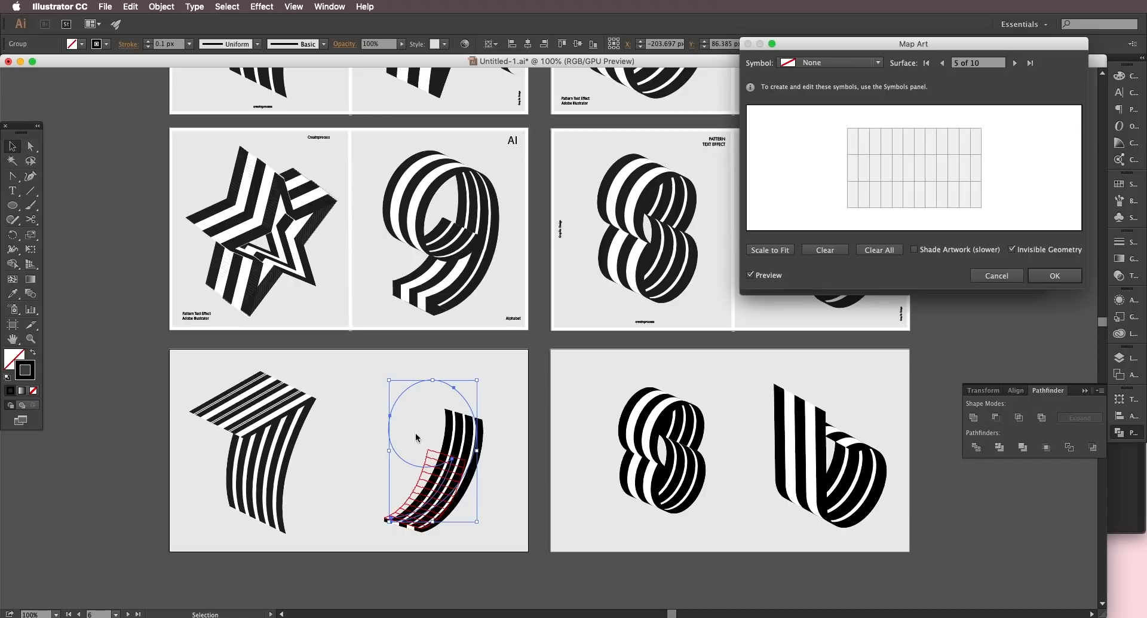
left_click(817, 62)
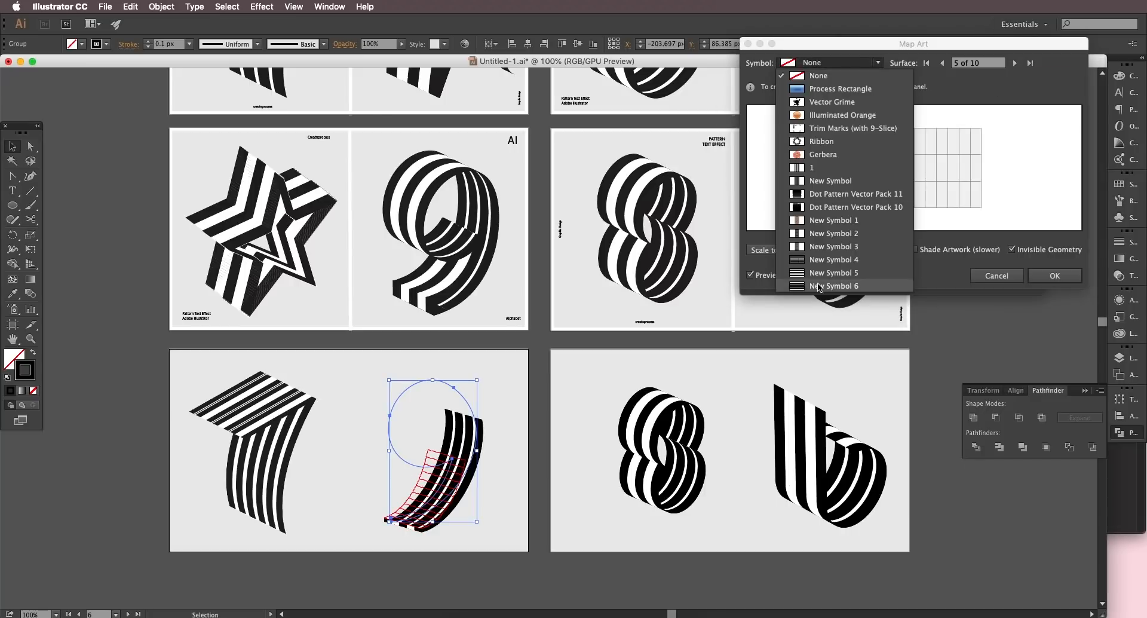
left_click(821, 273)
left_click(769, 250)
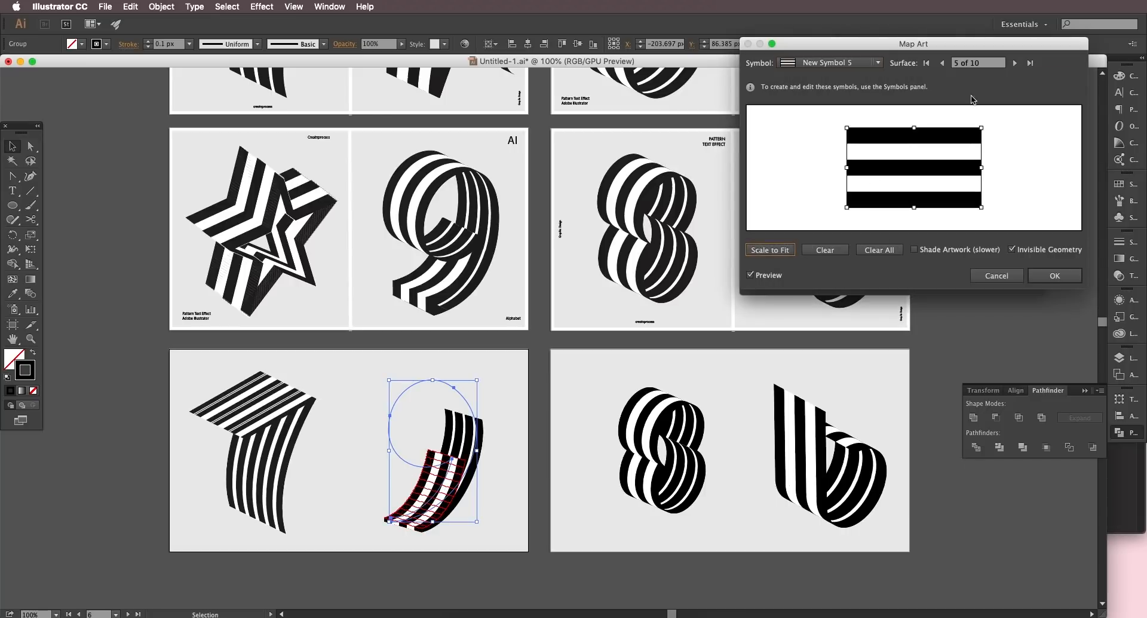
Step: Map New Symbol 5 onto surface 6 of the 9 and scale it to fit
left_click(1014, 63)
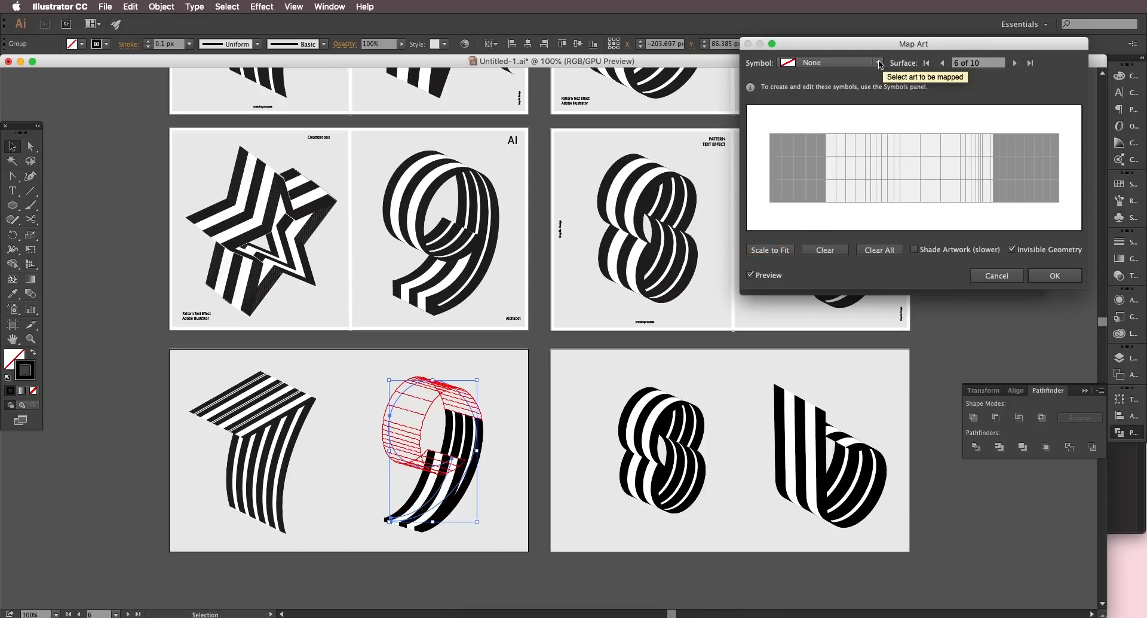
left_click(817, 62)
left_click(815, 269)
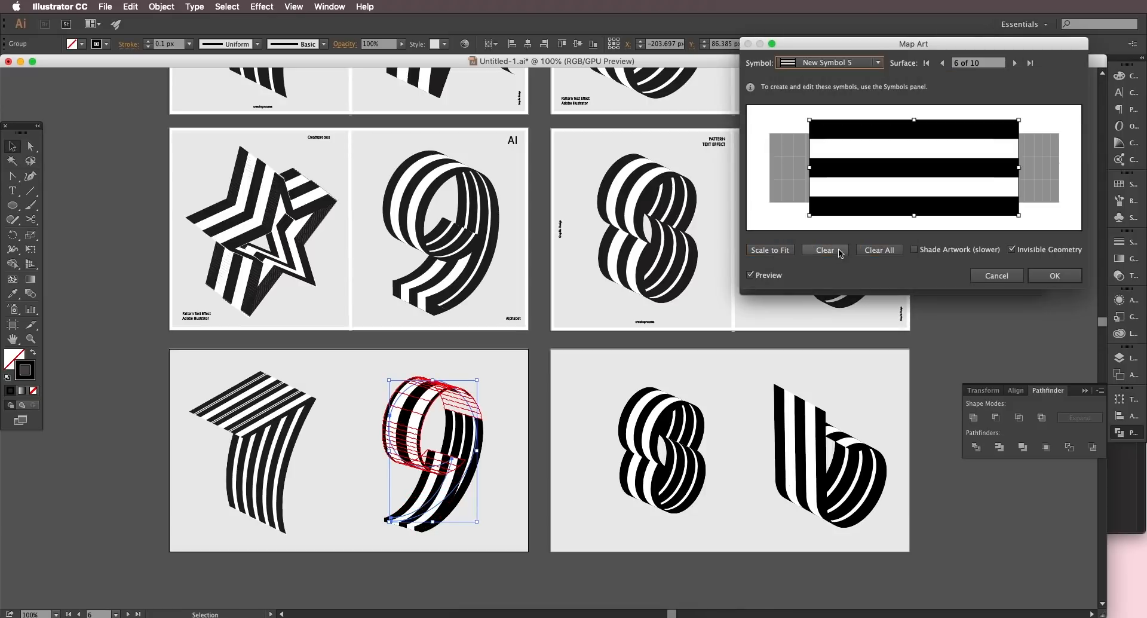
left_click(769, 250)
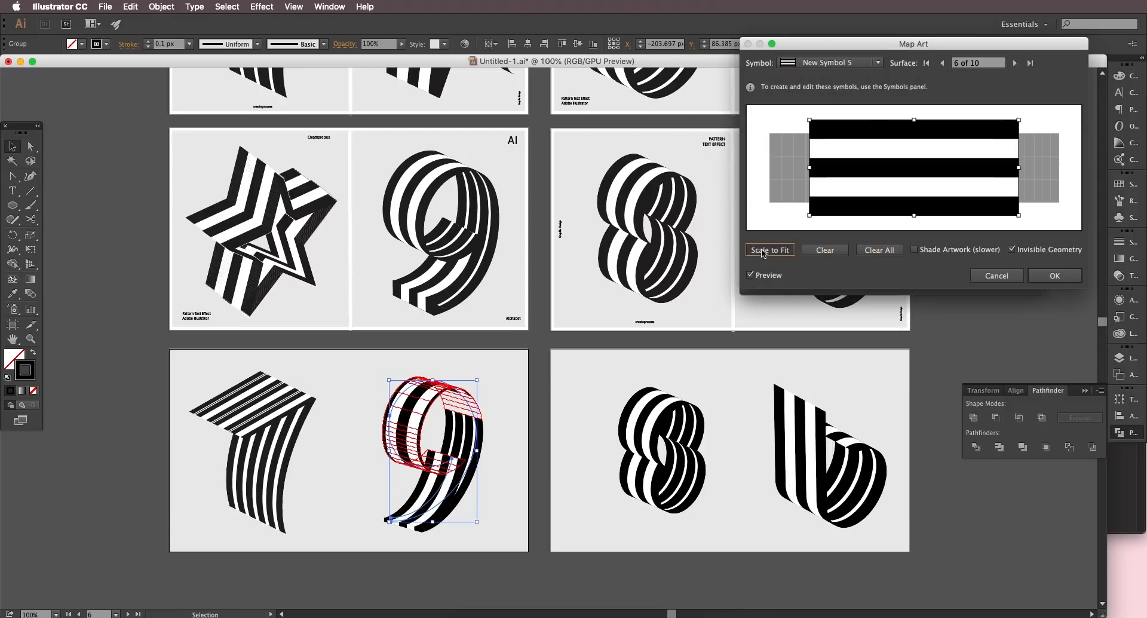
Step: Map New Symbol 6 onto surface 7 of the 9, scaled to fit, and apply the 3D effect
left_click(1014, 63)
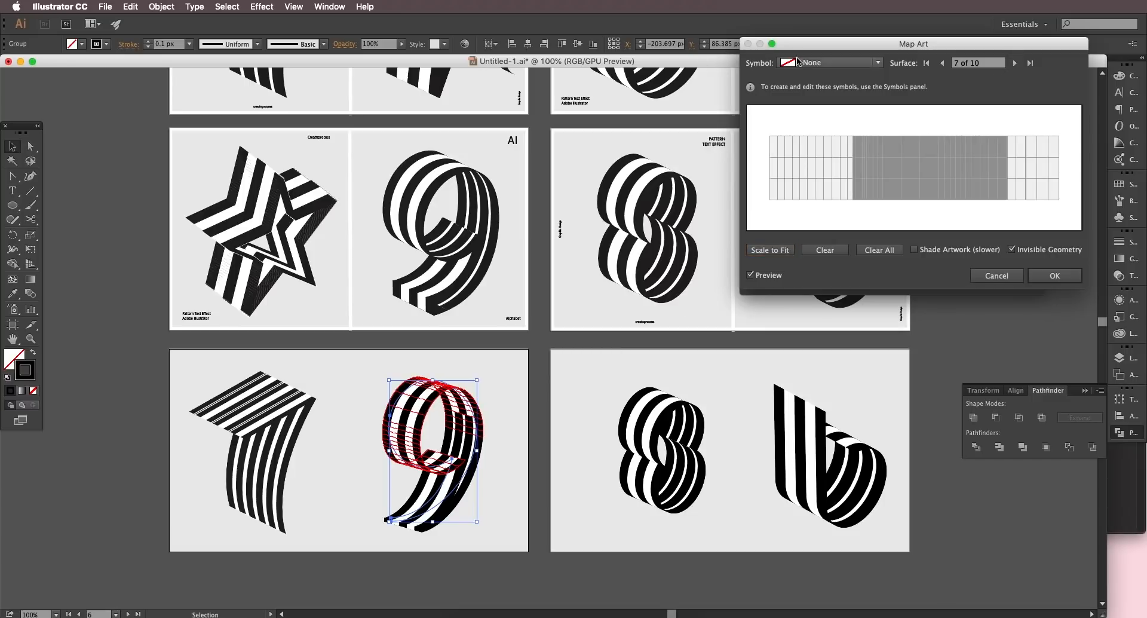
left_click(827, 63)
left_click(807, 286)
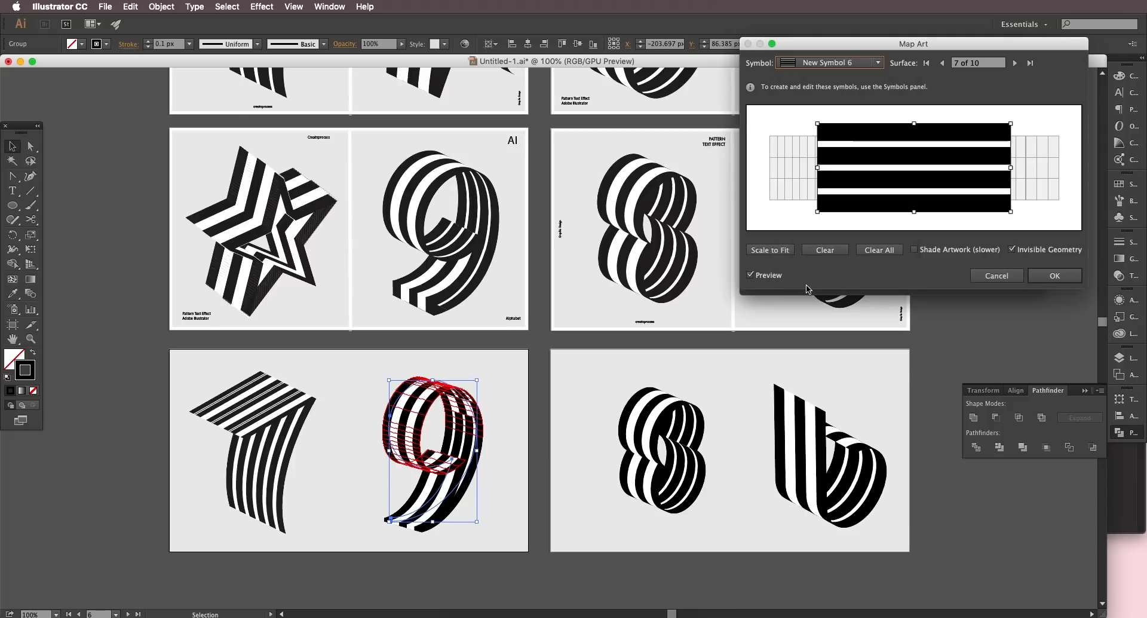
left_click(775, 250)
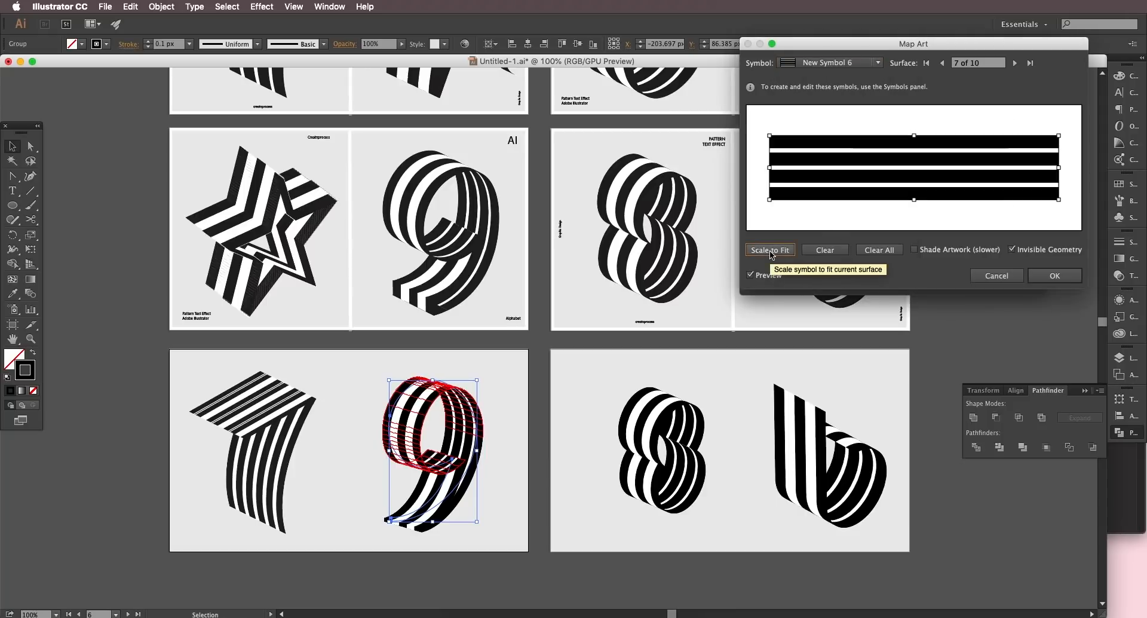
left_click(1012, 277)
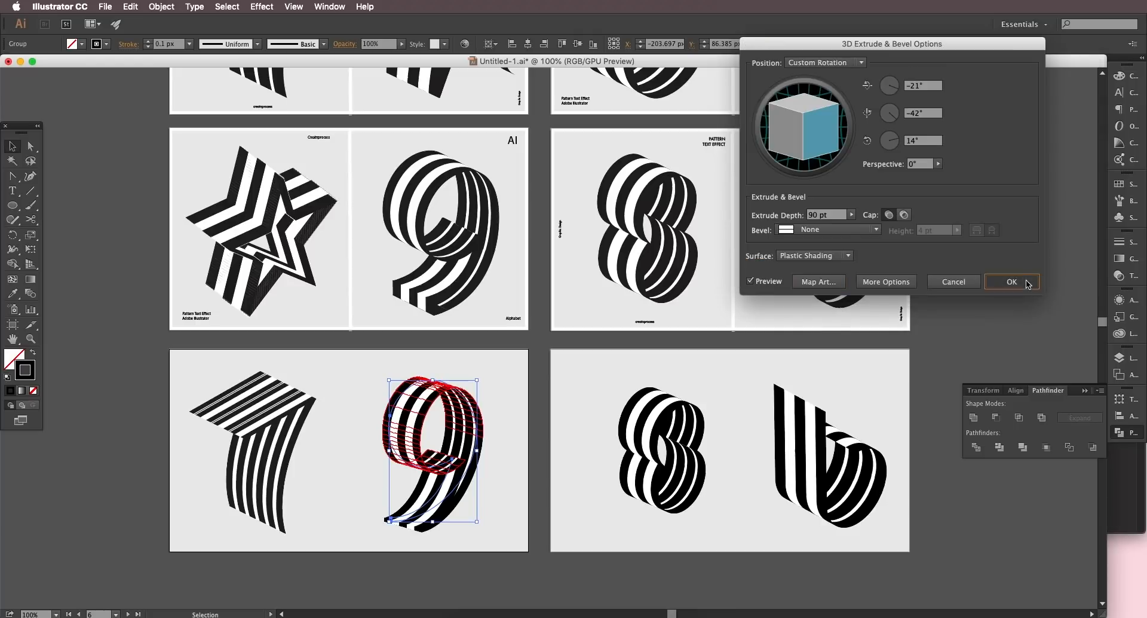
left_click(1016, 277)
left_click(962, 333)
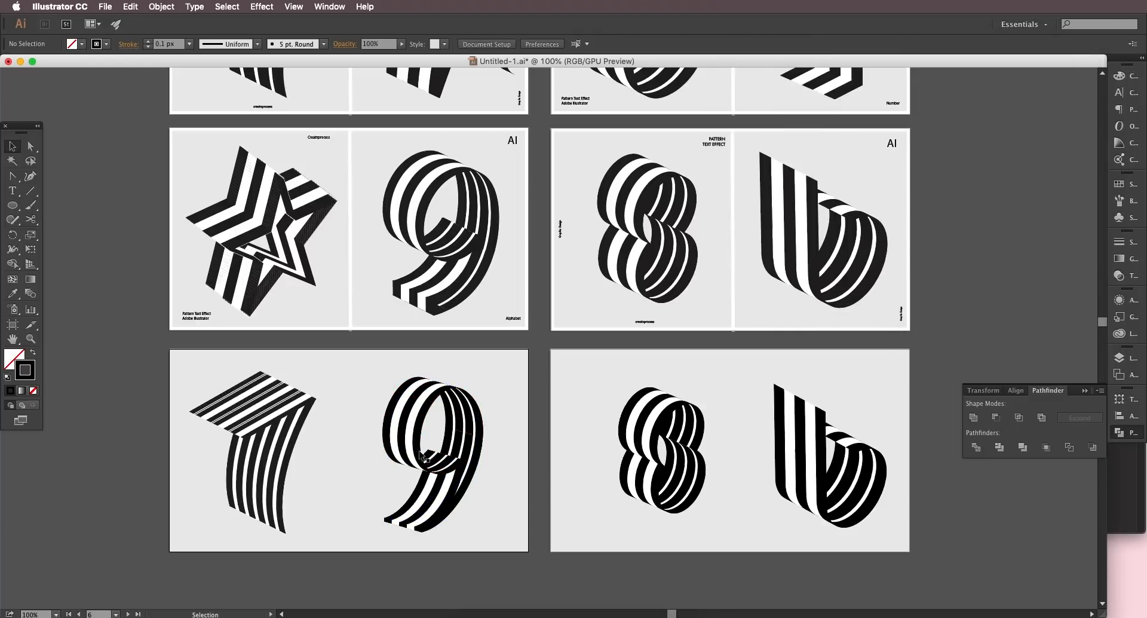
Step: Examine the finished 9 up close, checking the stripes on its loop, inner curve and tail
scroll(437, 420, "up", 2)
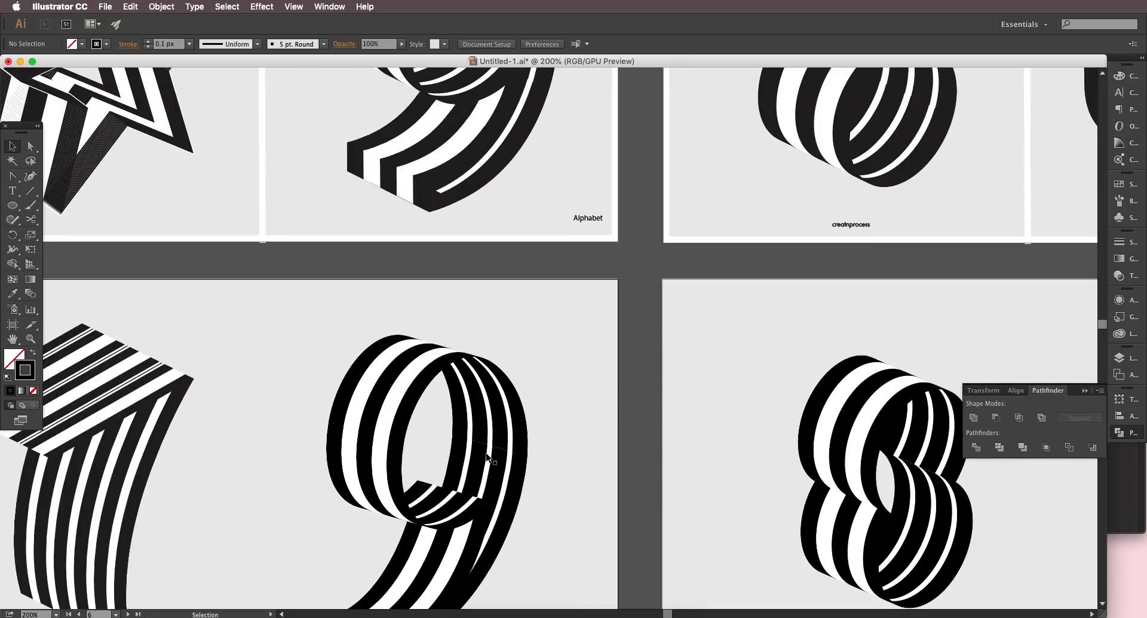
scroll(487, 451, "up", 2)
left_click_drag(431, 433, 470, 399)
left_click_drag(384, 496, 422, 343)
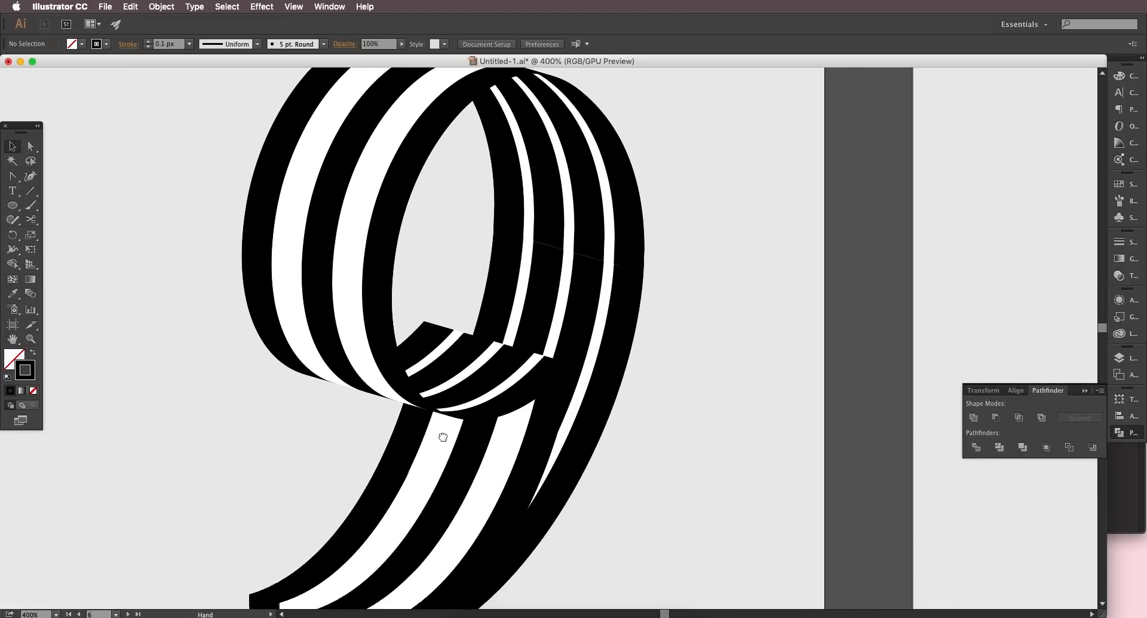
mouse_move(381, 568)
left_mouse_down()
mouse_move(481, 377)
mouse_move(428, 542)
left_mouse_up()
scroll(547, 303, "up", 1)
scroll(574, 223, "down", 2)
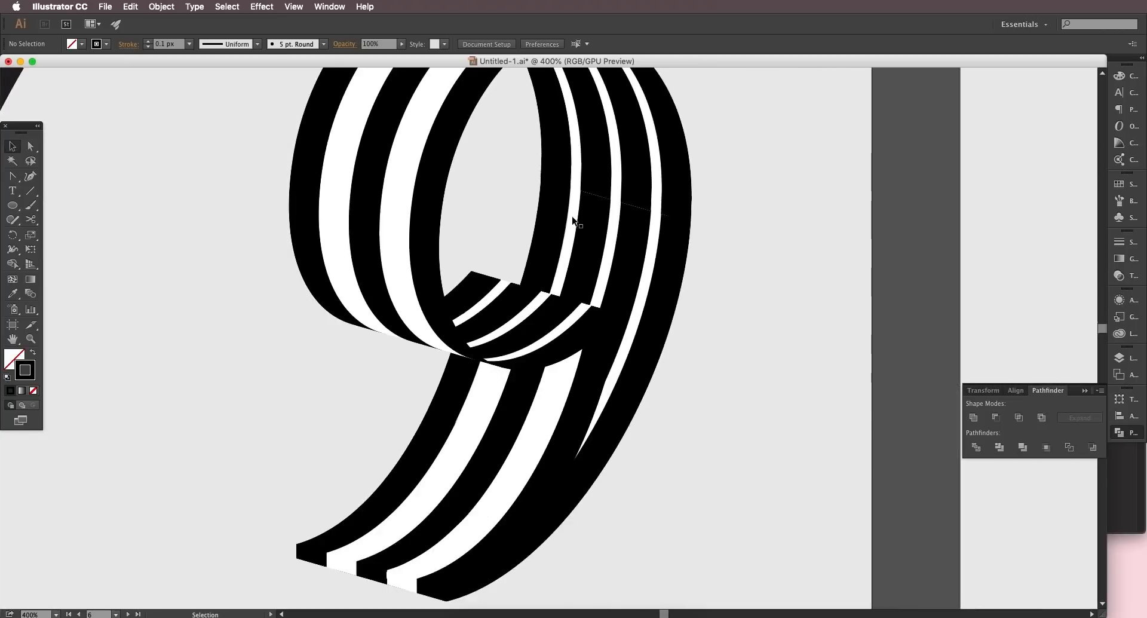
left_click_drag(605, 152, 612, 256)
scroll(611, 256, "down", 2)
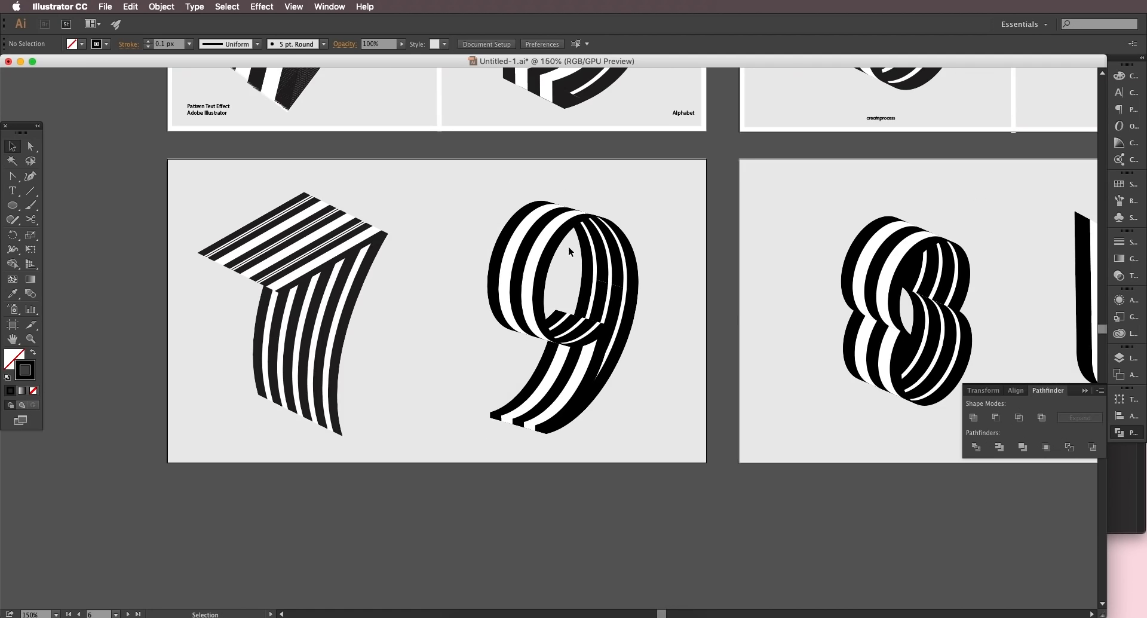
Step: Review the striped letters and numbers across all artboards together with the two source stripe patterns
left_click_drag(584, 210, 525, 376)
left_click_drag(509, 196, 470, 354)
left_click_drag(392, 394, 458, 435)
left_click_drag(659, 98, 494, 398)
left_click_drag(582, 447, 617, 339)
scroll(500, 384, "down", 4)
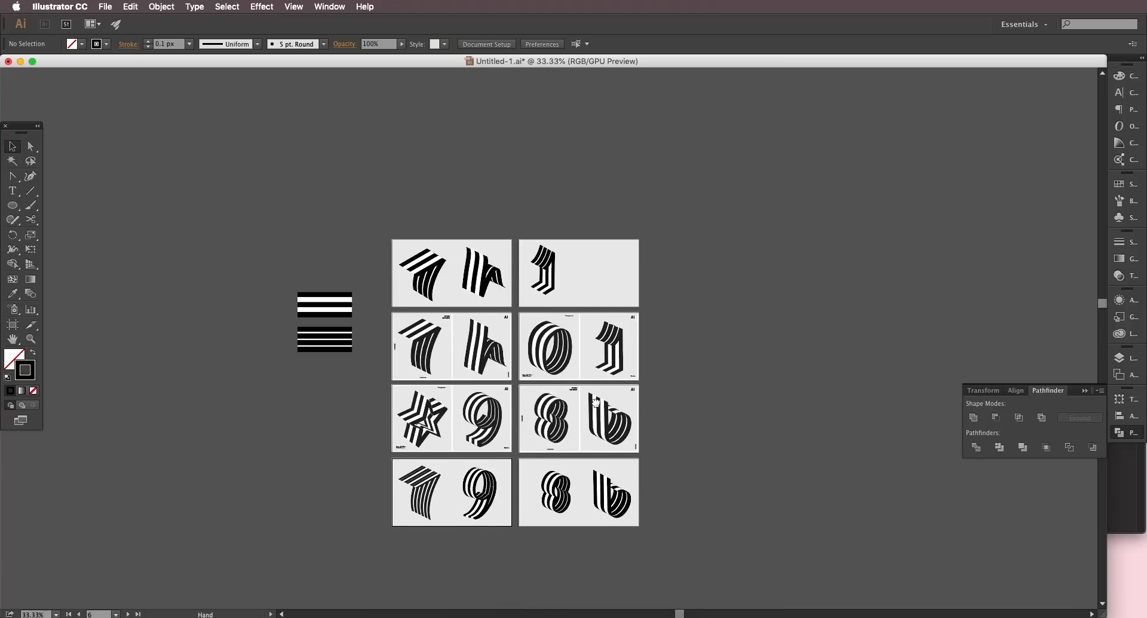
left_click_drag(520, 349, 543, 304)
scroll(512, 337, "up", 2)
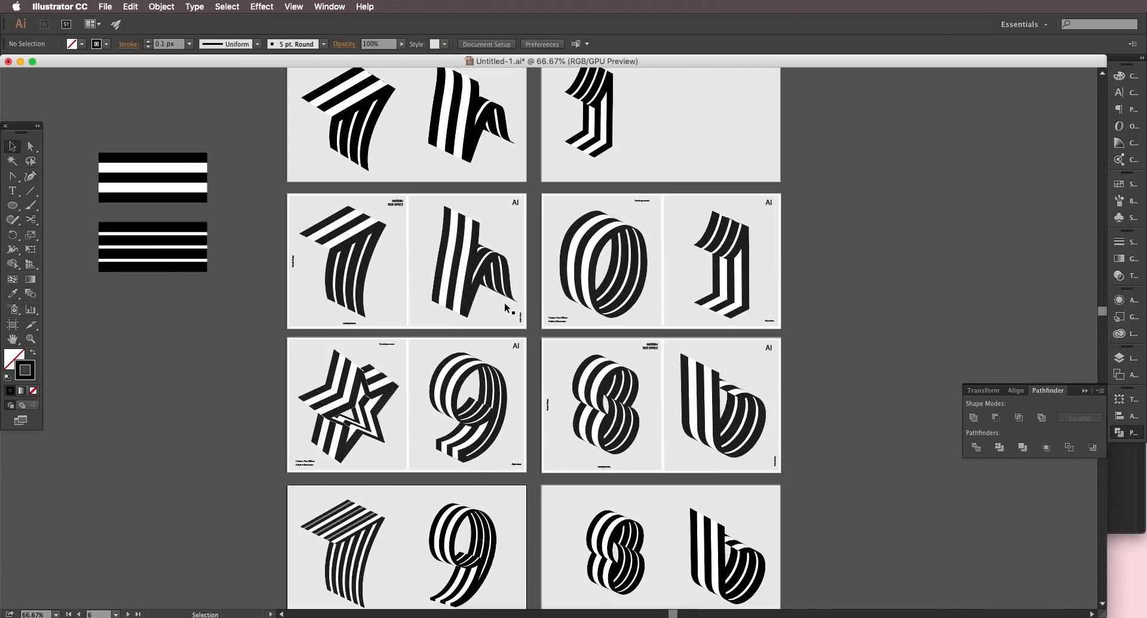
left_click_drag(595, 342, 590, 296)
left_click_drag(538, 338, 558, 300)
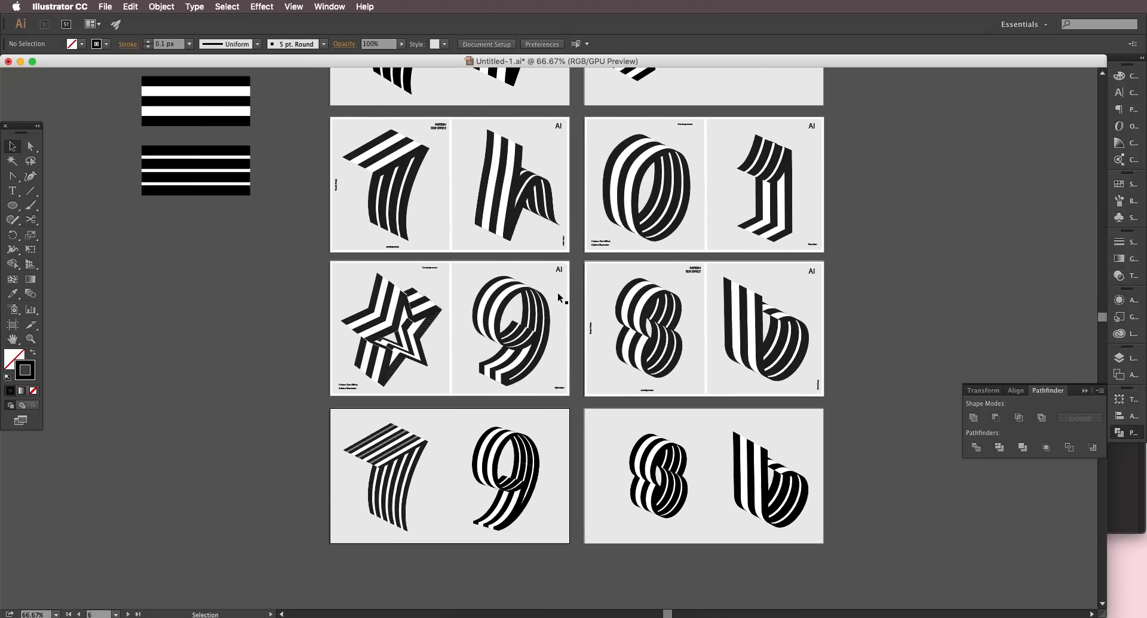
scroll(558, 300, "up", 2)
scroll(787, 393, "down", 4)
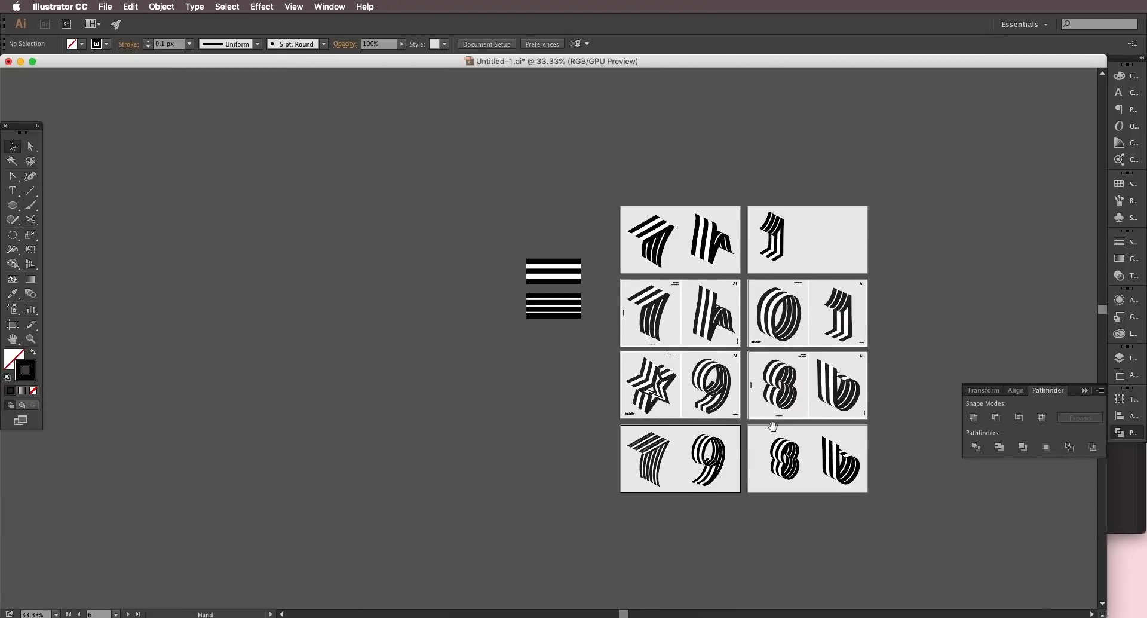
left_click_drag(775, 428, 754, 345)
scroll(662, 390, "up", 2)
left_click_drag(620, 169, 579, 382)
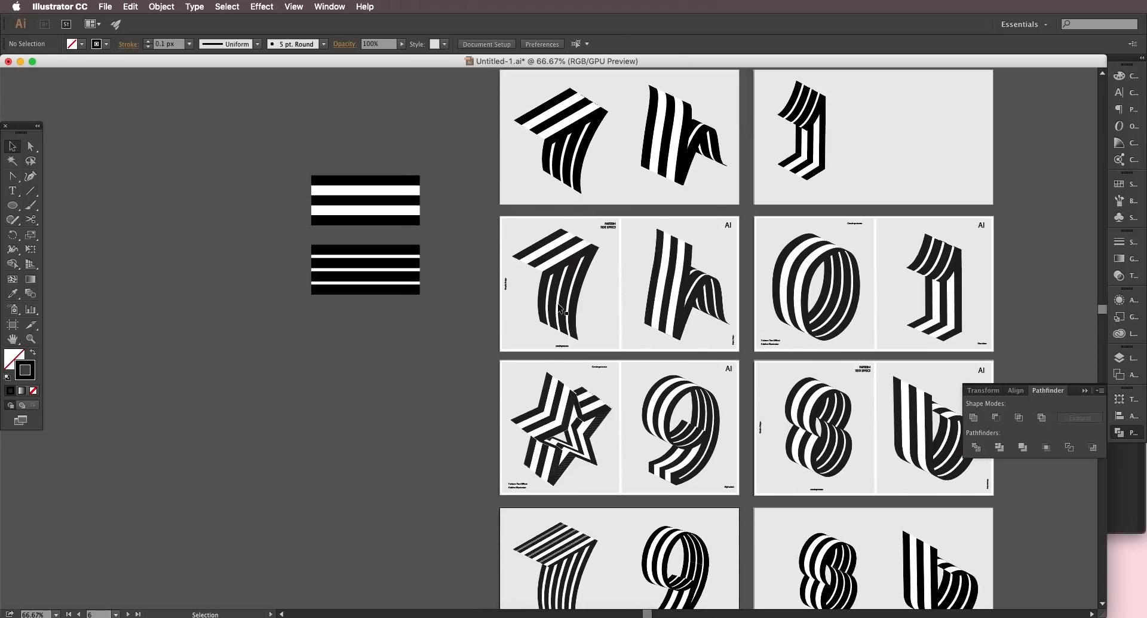
scroll(559, 307, "up", 1)
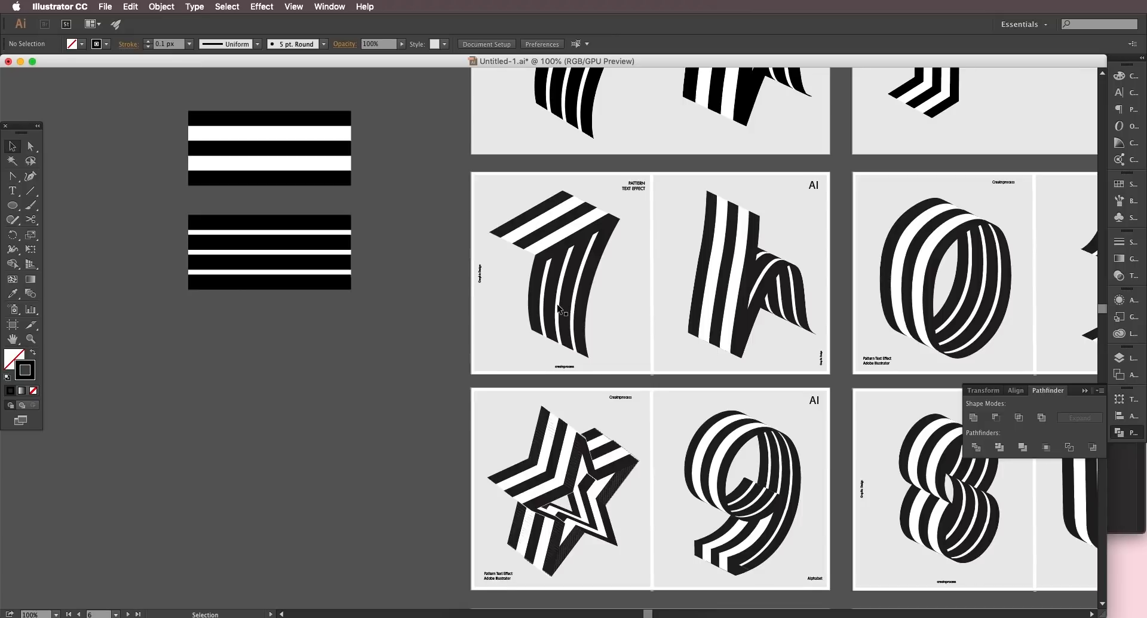
Step: Draw a rectangle about 367 by 167 px on the empty canvas beside the star artboard and fill it with solid colour 231f20
scroll(560, 307, "down", 5)
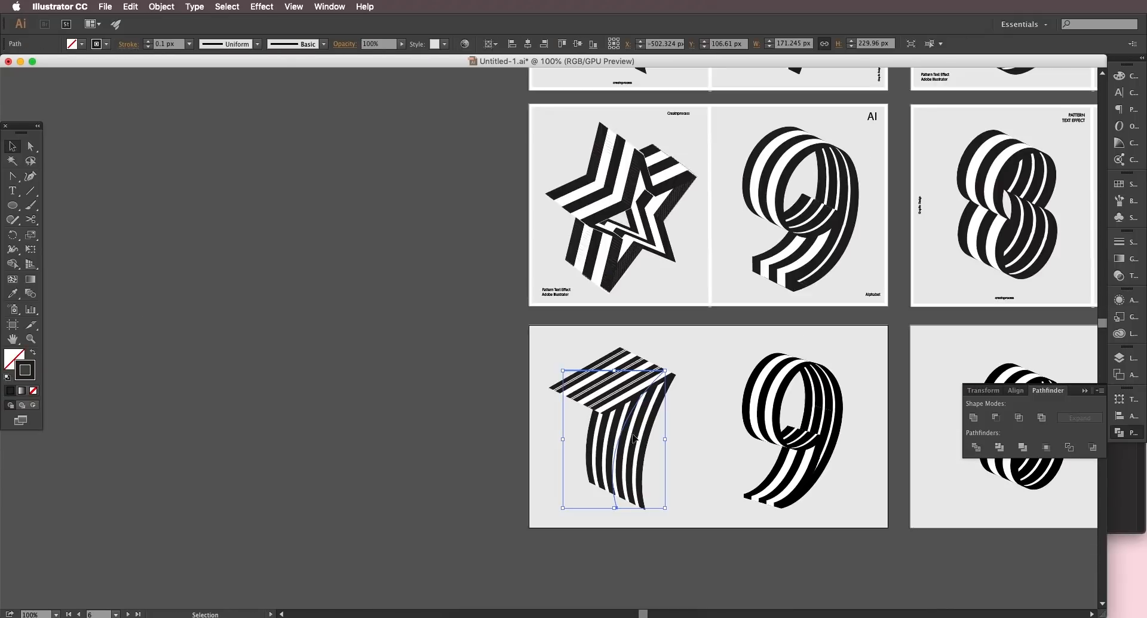
scroll(633, 433, "up", 1)
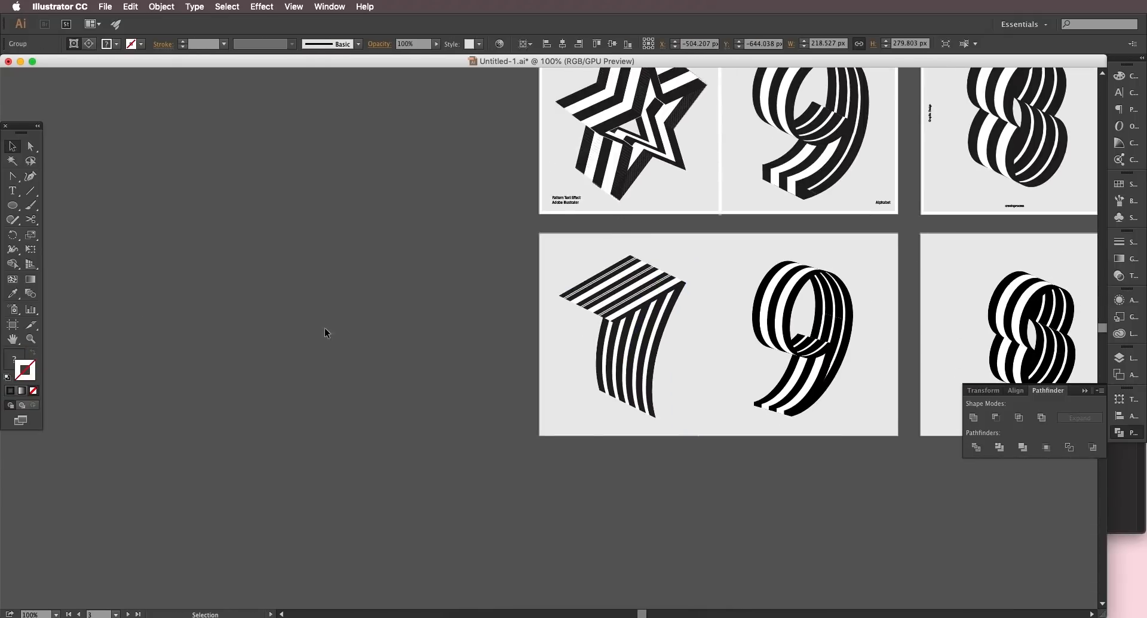
scroll(325, 327, "left", 3)
scroll(370, 350, "right", 3)
scroll(370, 350, "up", 1)
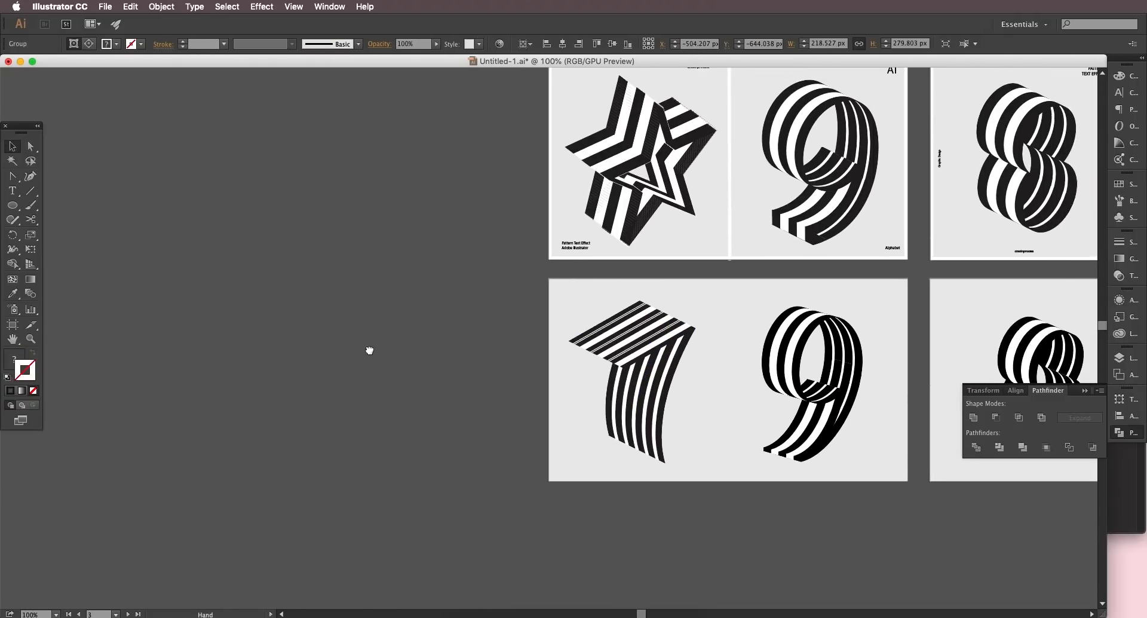
left_click(12, 205)
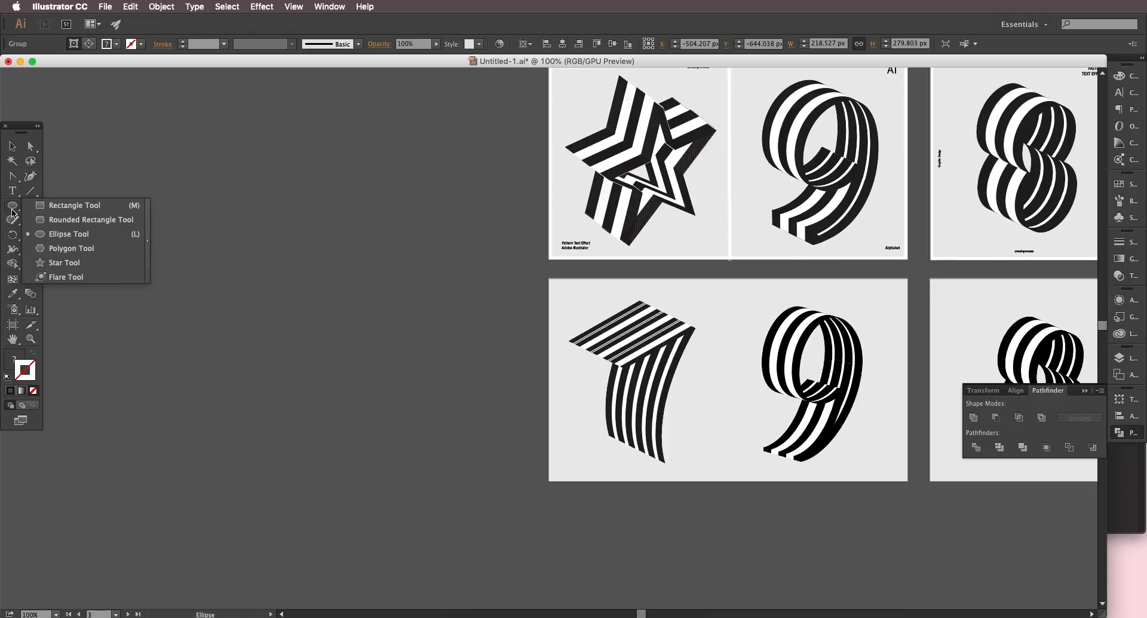
left_click(55, 207)
left_click_drag(317, 171, 536, 270)
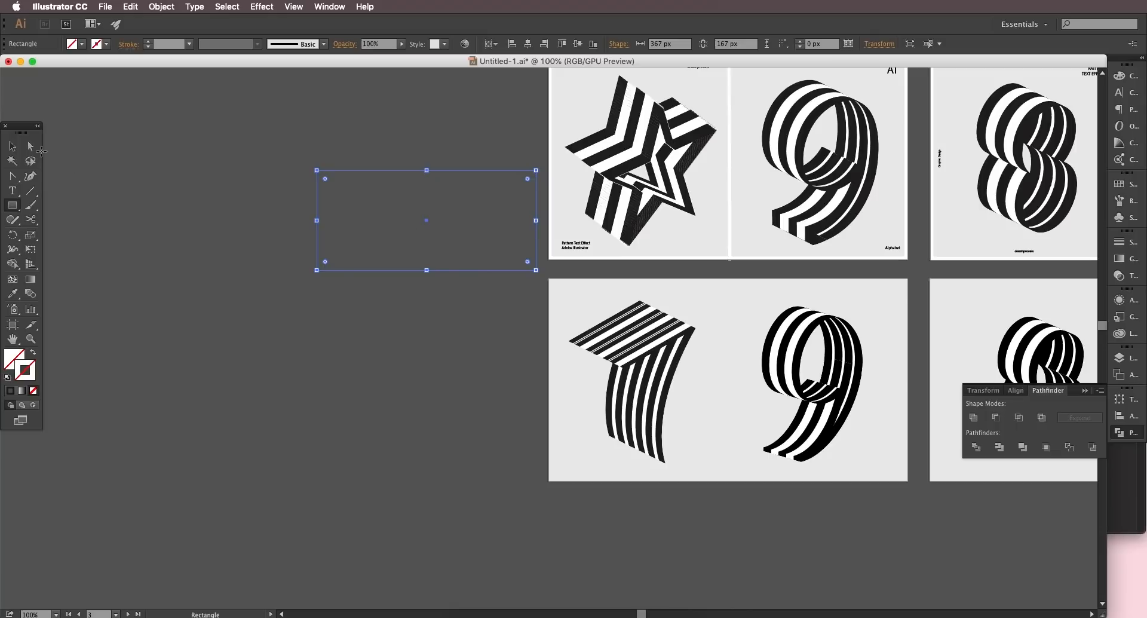
left_click(12, 146)
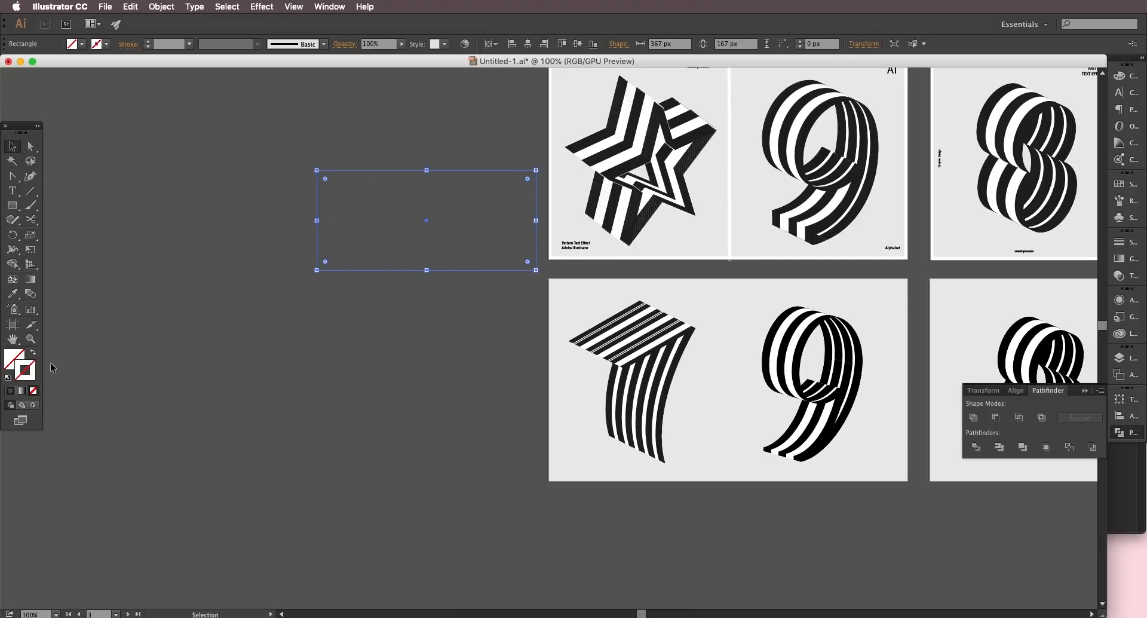
left_click(21, 359)
left_click(11, 390)
Step: Open the Basic Graphics_Lines pattern swatch library and place it closer to the rectangle
key("space")
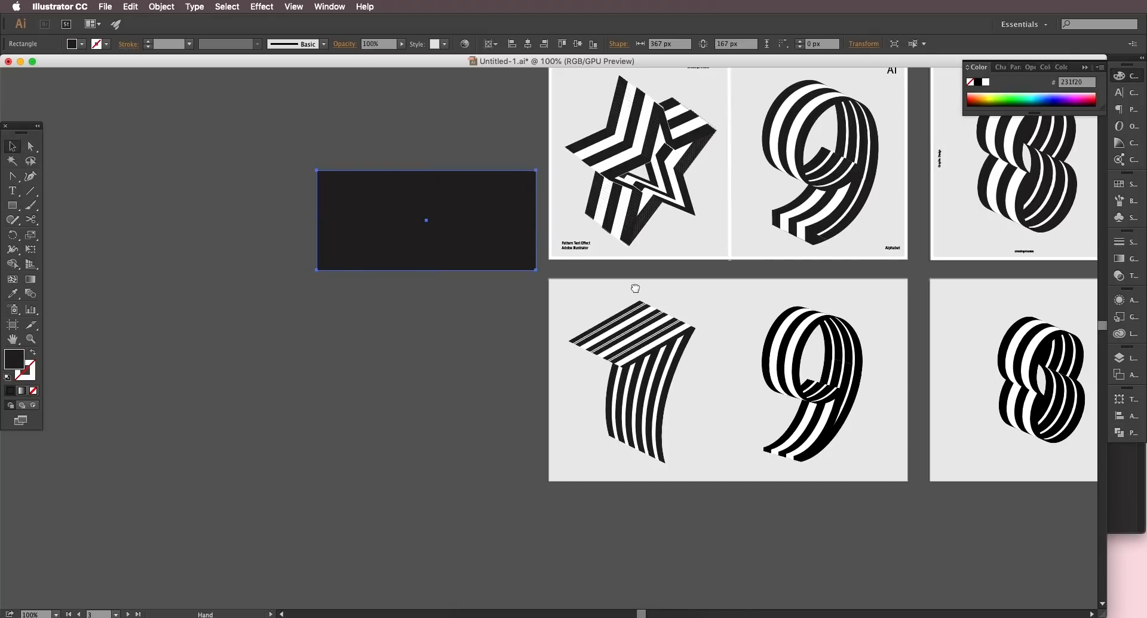
left_click_drag(638, 286, 554, 381)
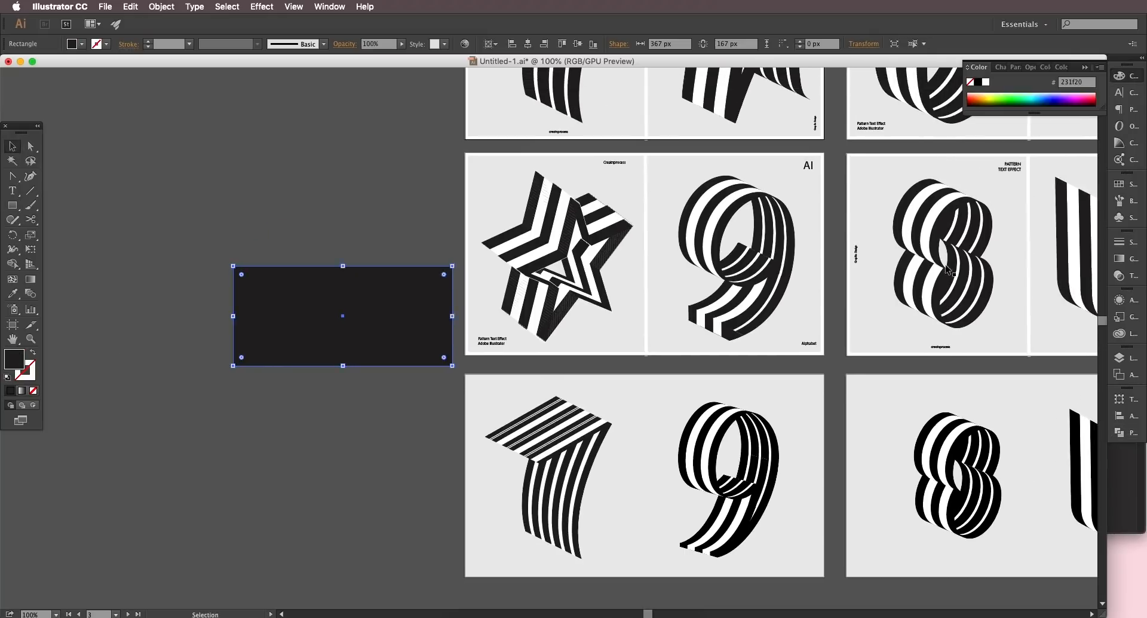
left_click(1123, 189)
left_click(1100, 171)
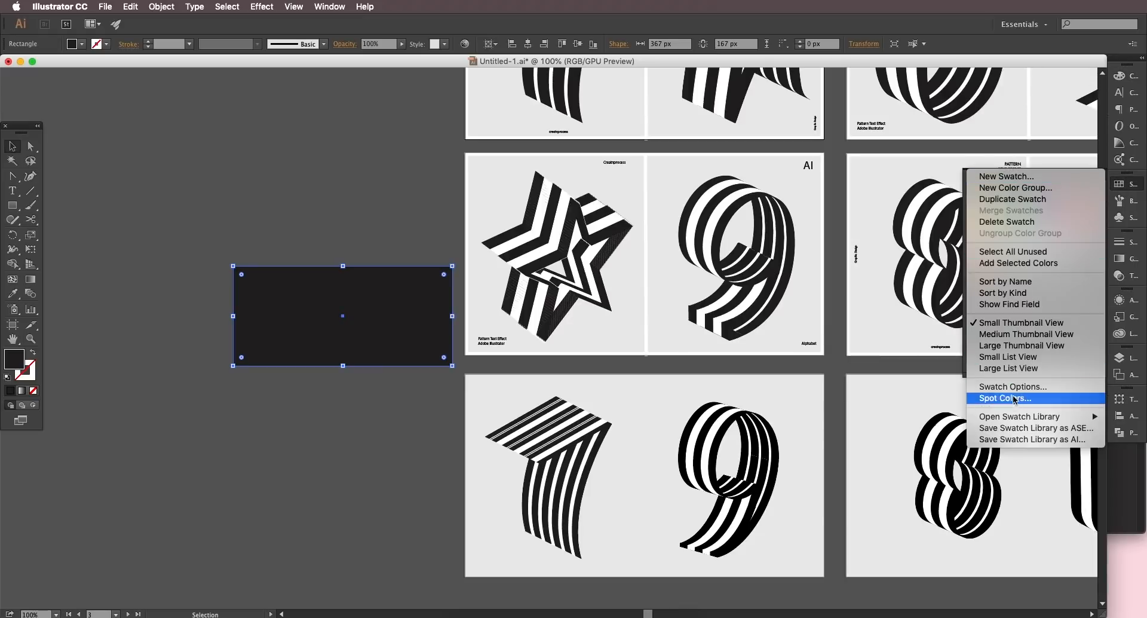
mouse_move(1020, 419)
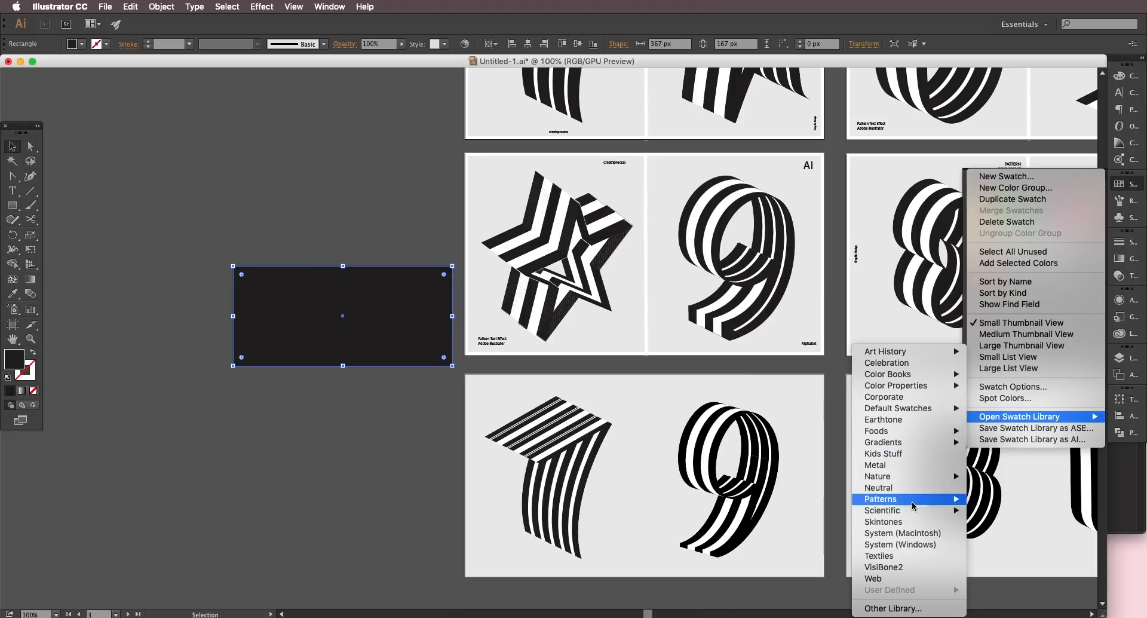
mouse_move(925, 499)
mouse_move(803, 500)
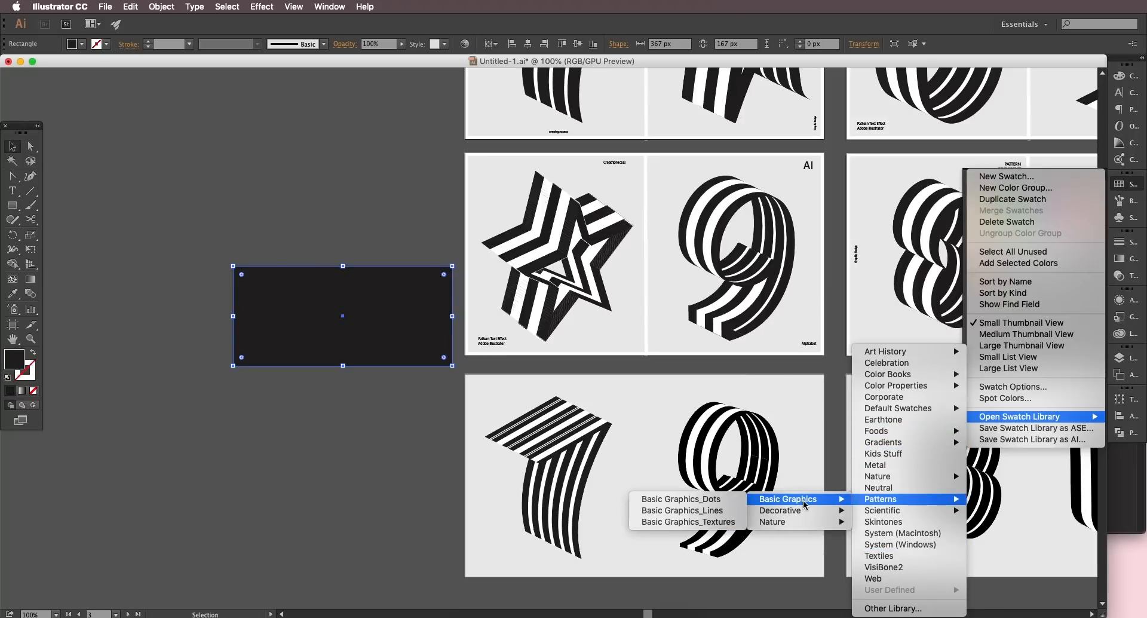
left_click(704, 512)
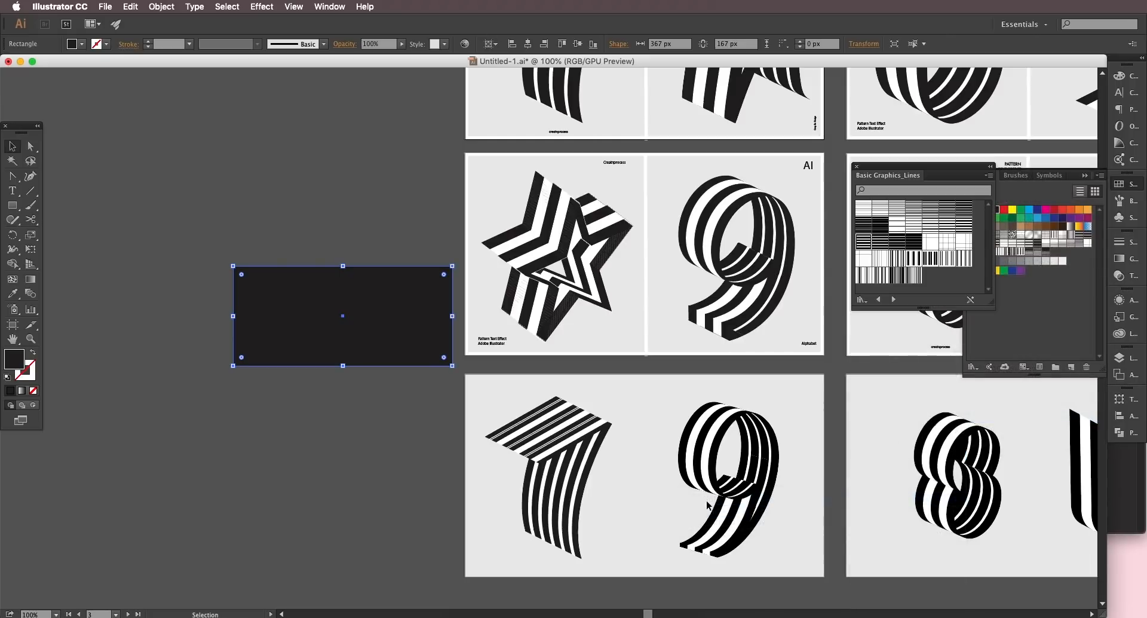
left_click_drag(920, 172, 736, 293)
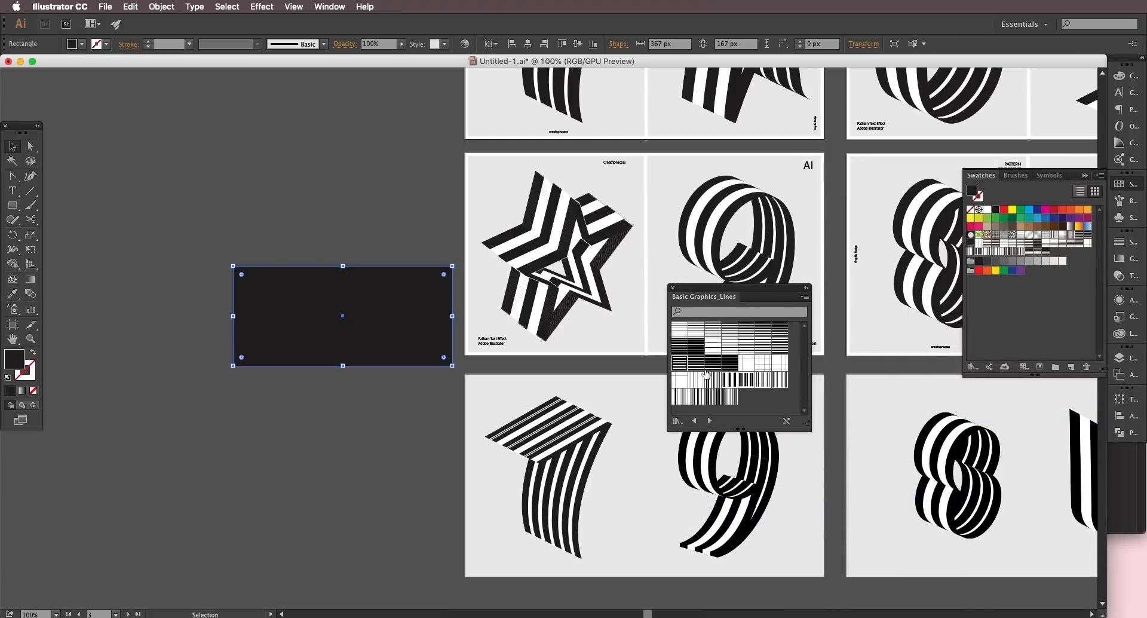
Step: Try several horizontal line patterns from the Basic Graphics_Lines library as the rectangle's fill
left_click(705, 363)
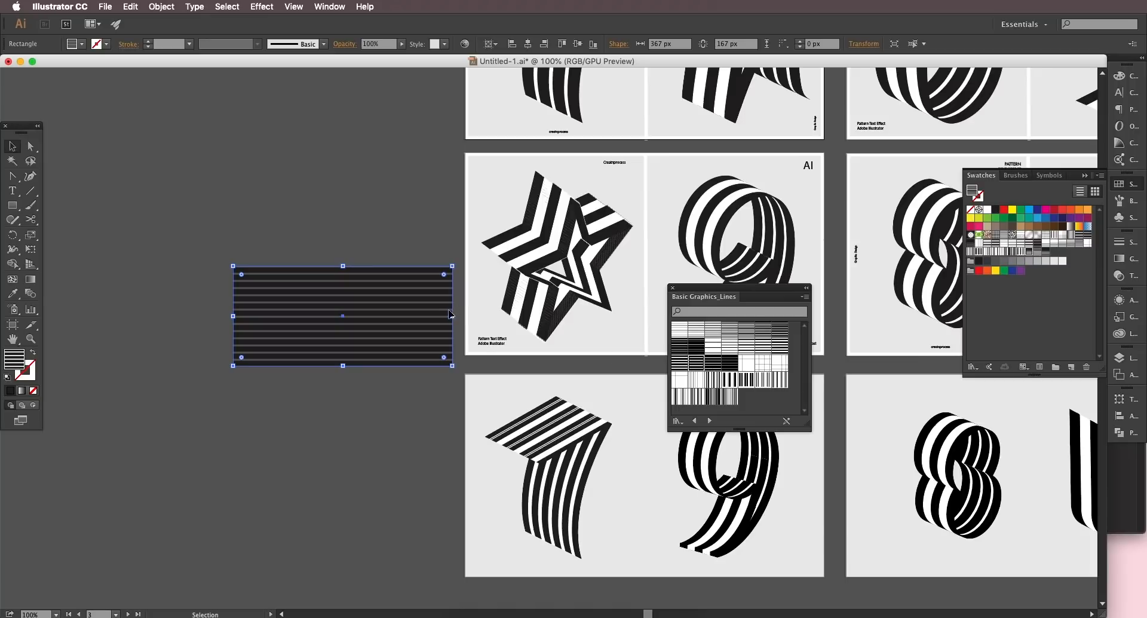
left_click(687, 362)
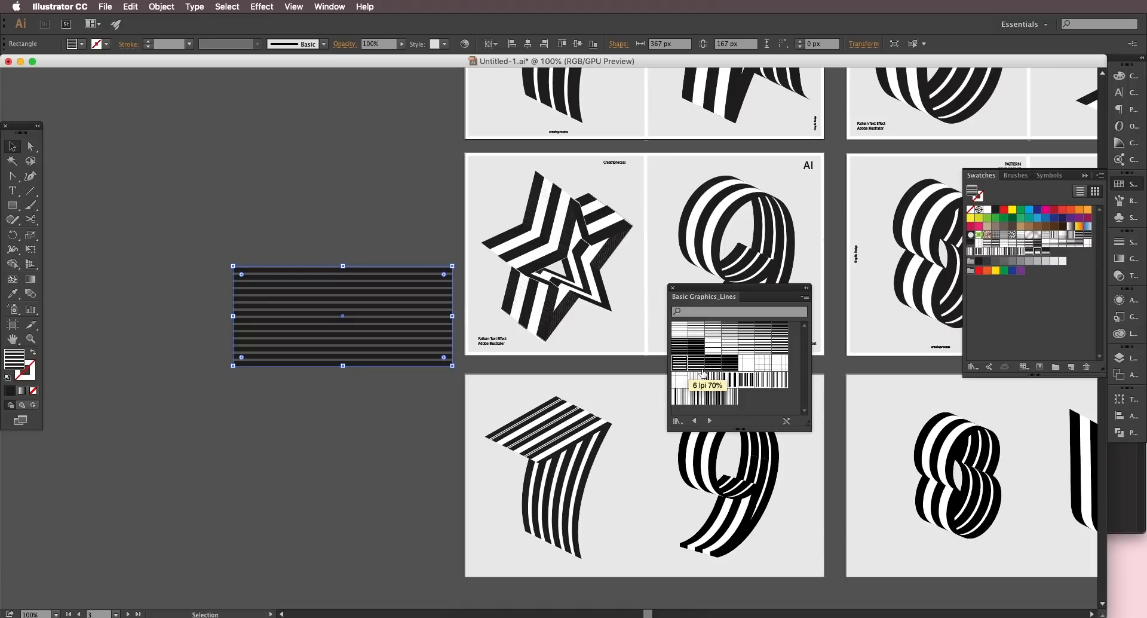
left_click(719, 335)
left_click(697, 346)
left_click(681, 346)
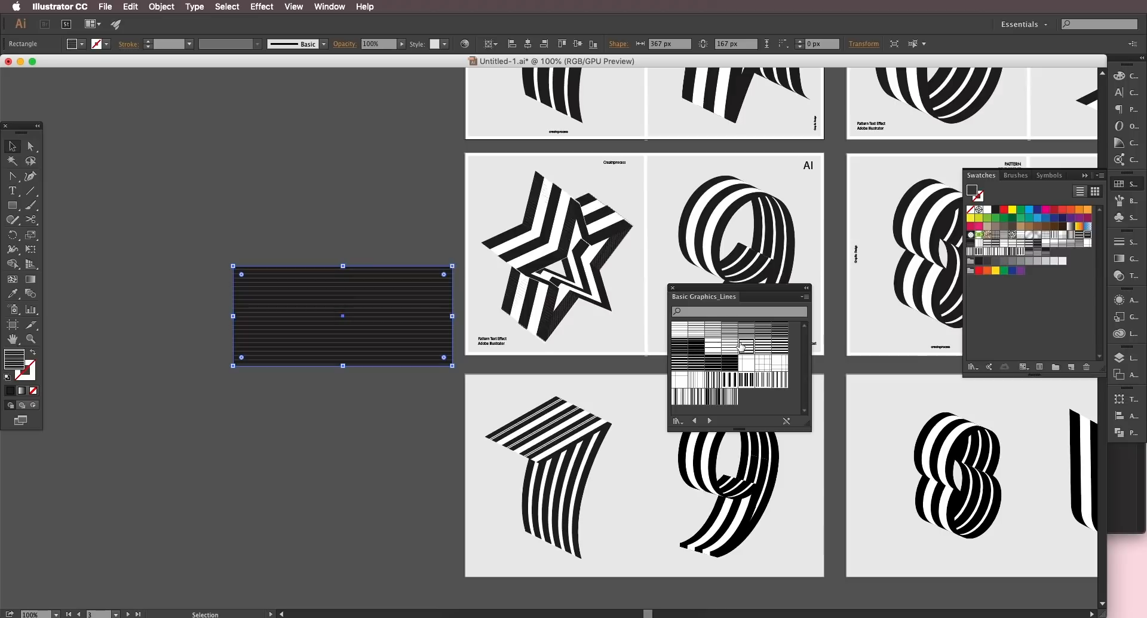
left_click(768, 341)
left_click(784, 346)
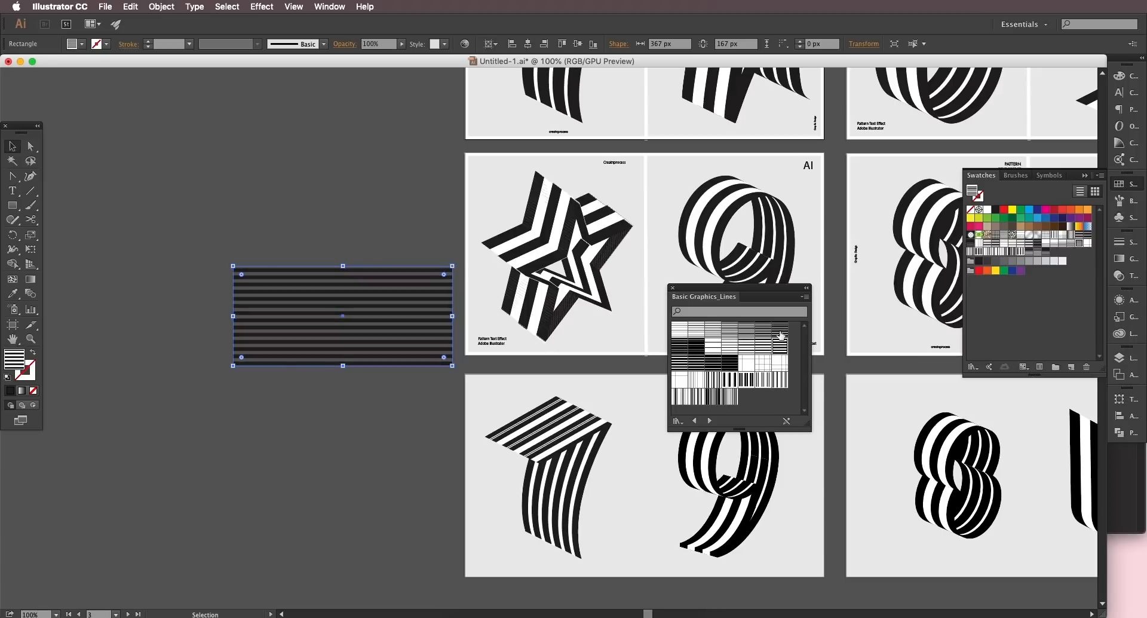
Step: Fill the rectangle with the vertical Scotch Rule 4 line pattern and place a duplicate of it below
left_click(780, 329)
left_click(747, 381)
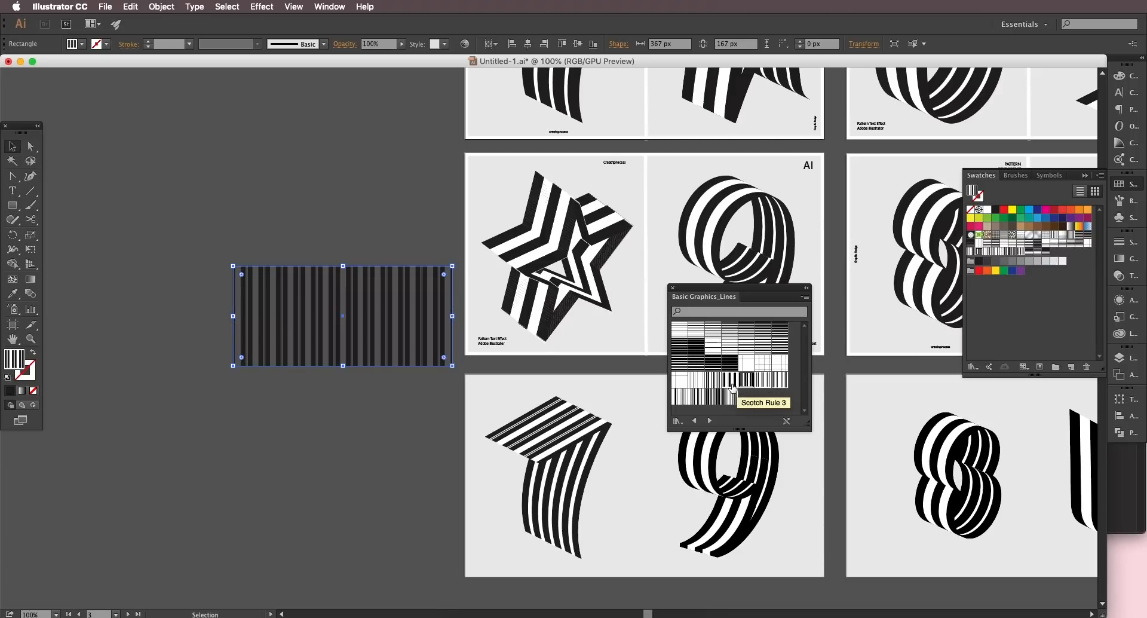
left_click(747, 383)
left_click(745, 387)
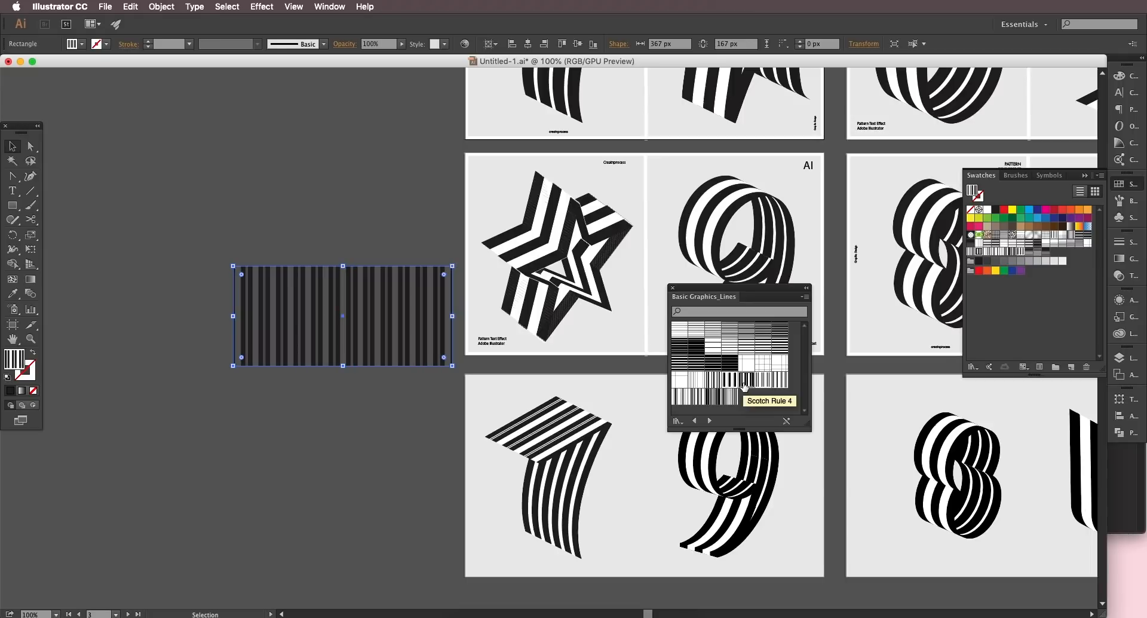
left_click_drag(412, 335, 311, 417)
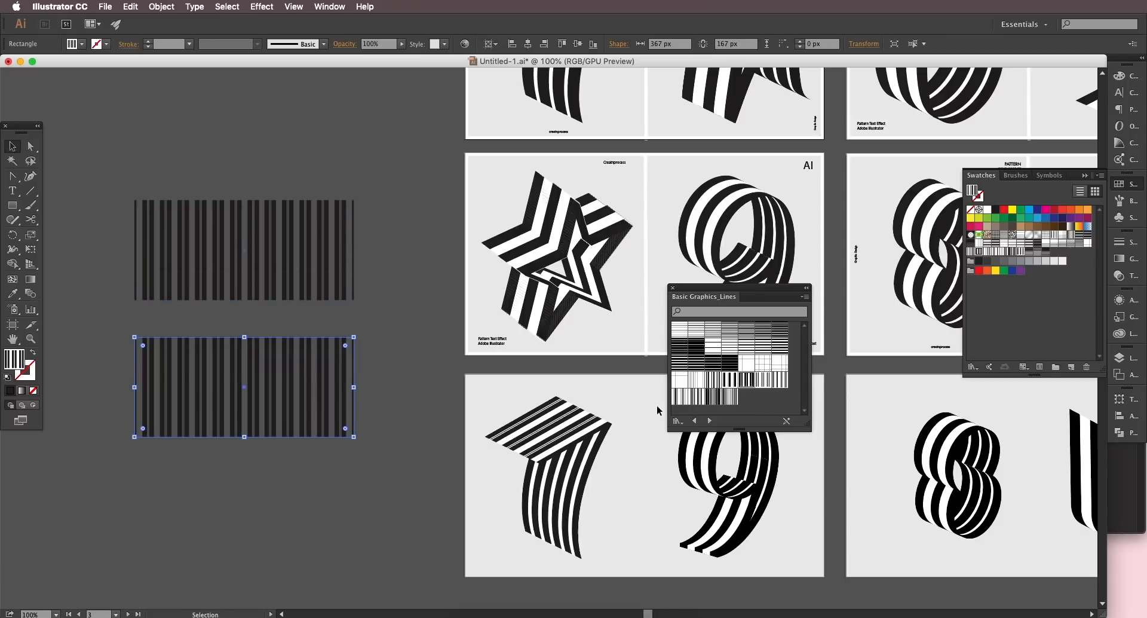
Step: Fill the lower rectangle with a horizontal line pattern, shorten it to about 37 px high and reapply the pattern at its original scale
left_click(765, 334)
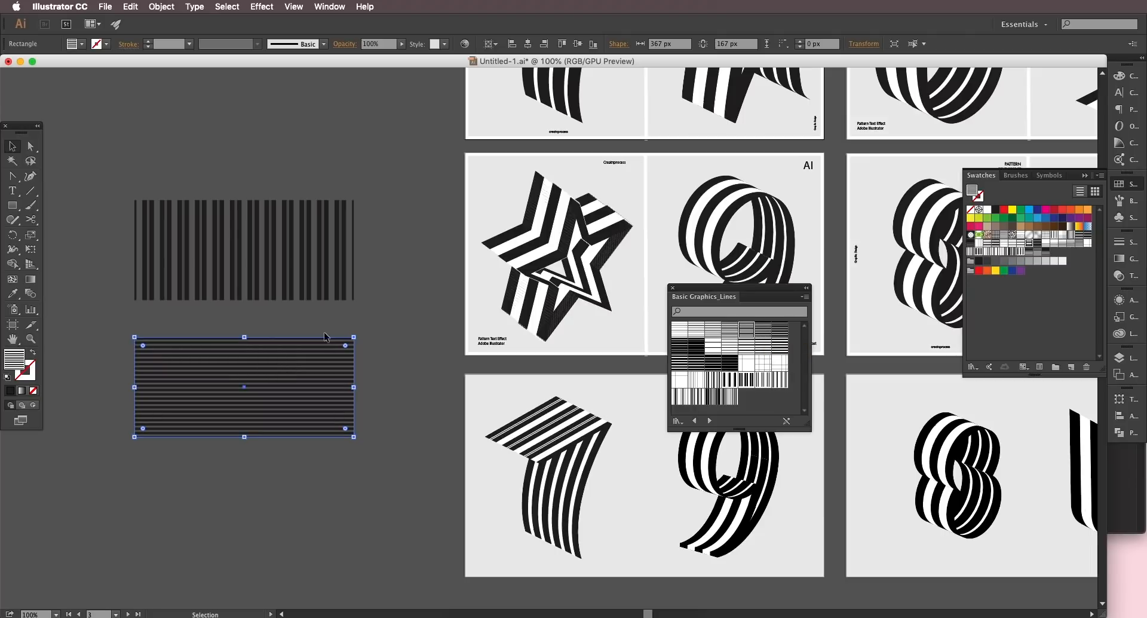
left_click_drag(222, 406, 291, 392)
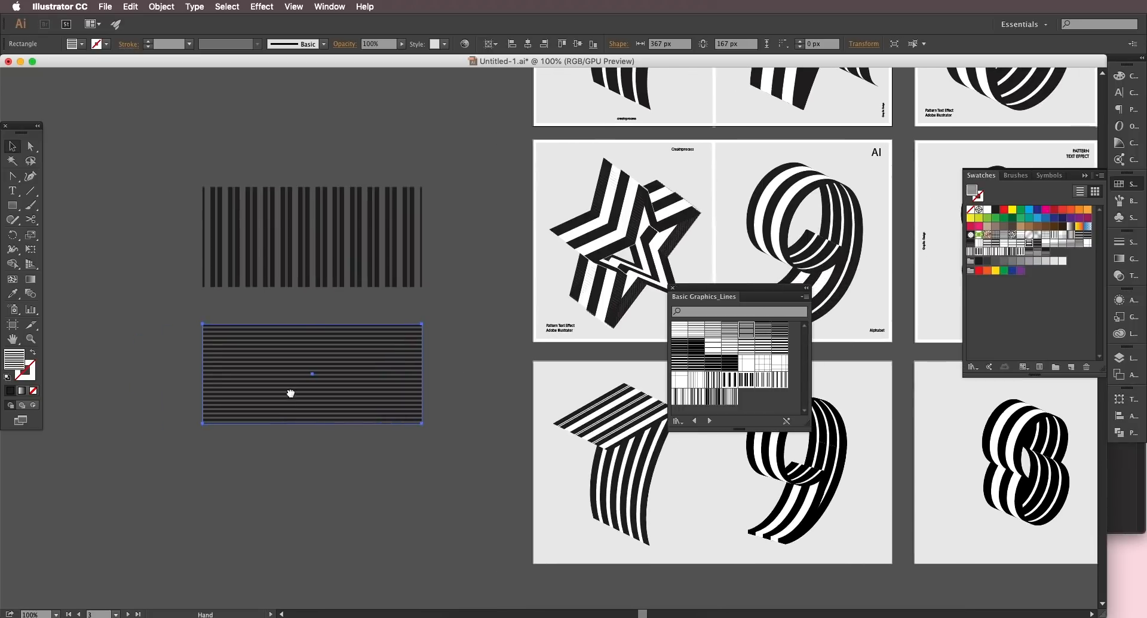
scroll(302, 382, "up", 4)
scroll(357, 478, "down", 2)
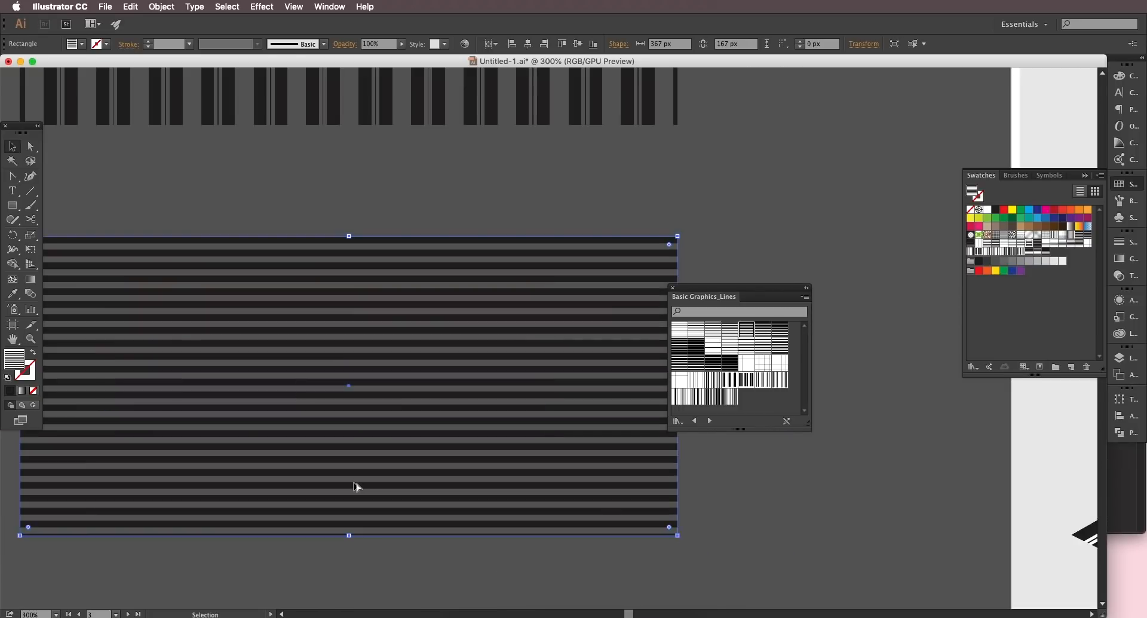
left_click_drag(350, 515, 385, 358)
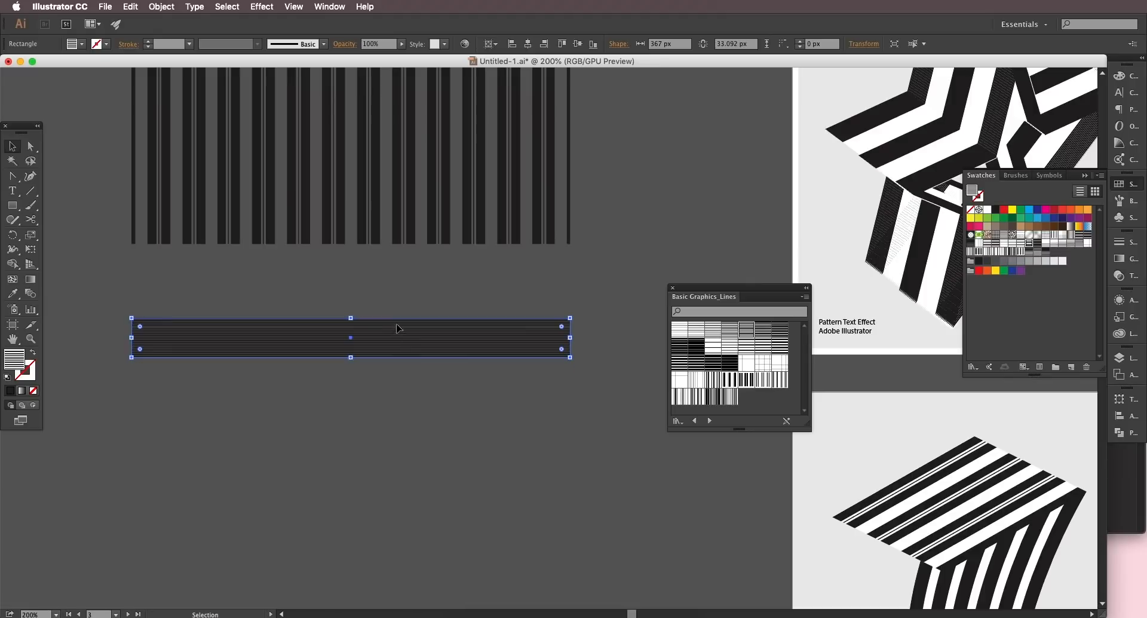
left_click(745, 338)
scroll(374, 332, "up", 2)
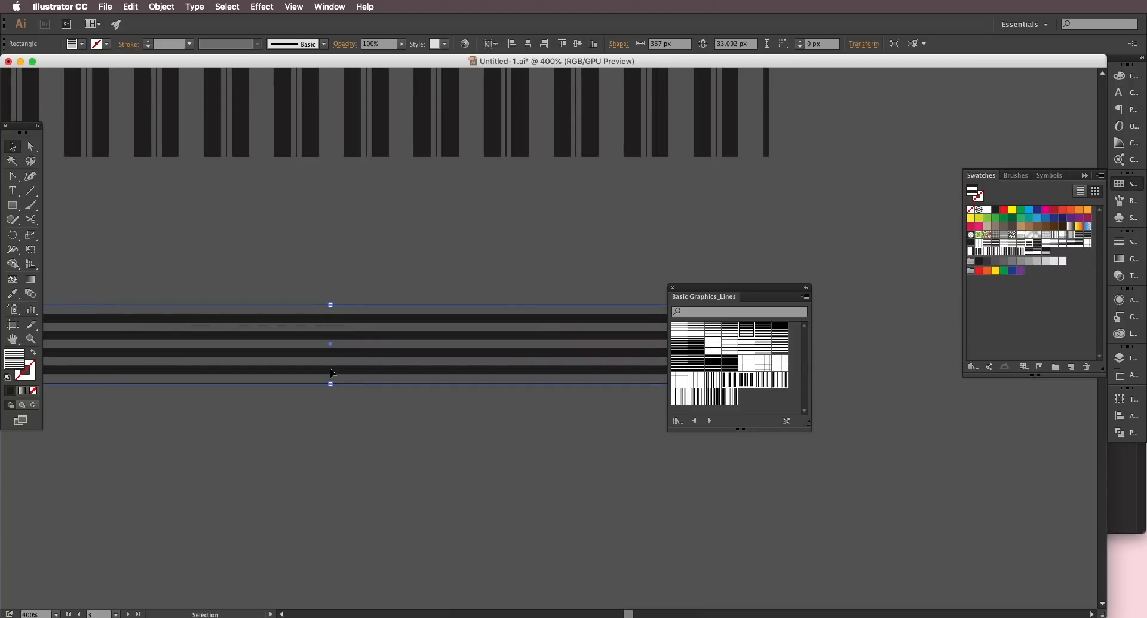
left_click_drag(330, 383, 330, 393)
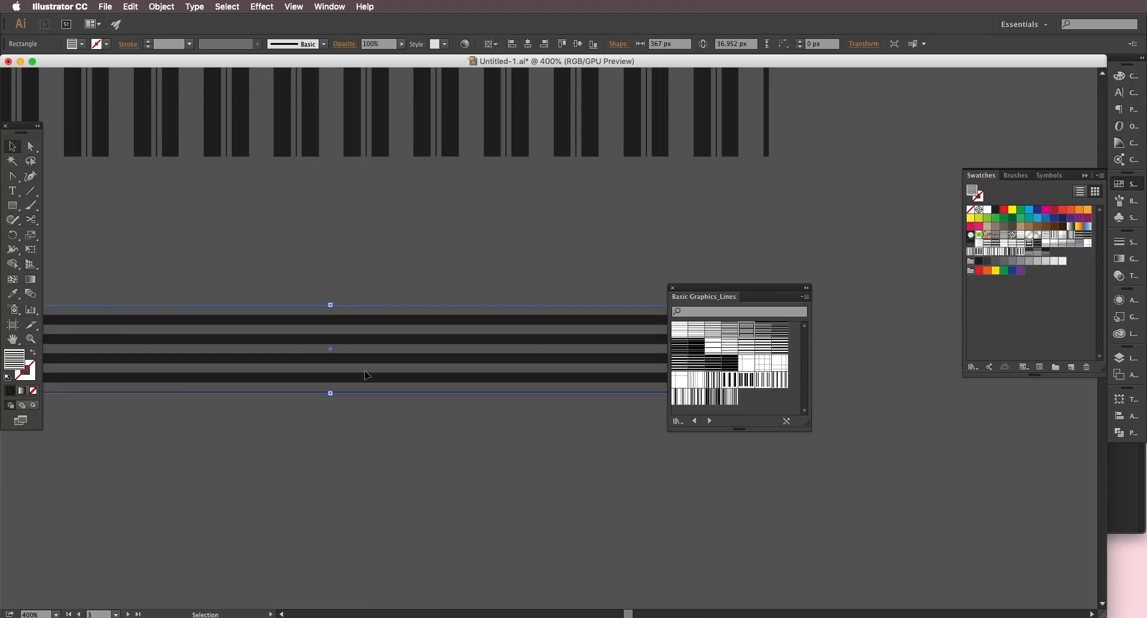
left_click(748, 333)
scroll(409, 356, "down", 2)
scroll(404, 359, "up", 3)
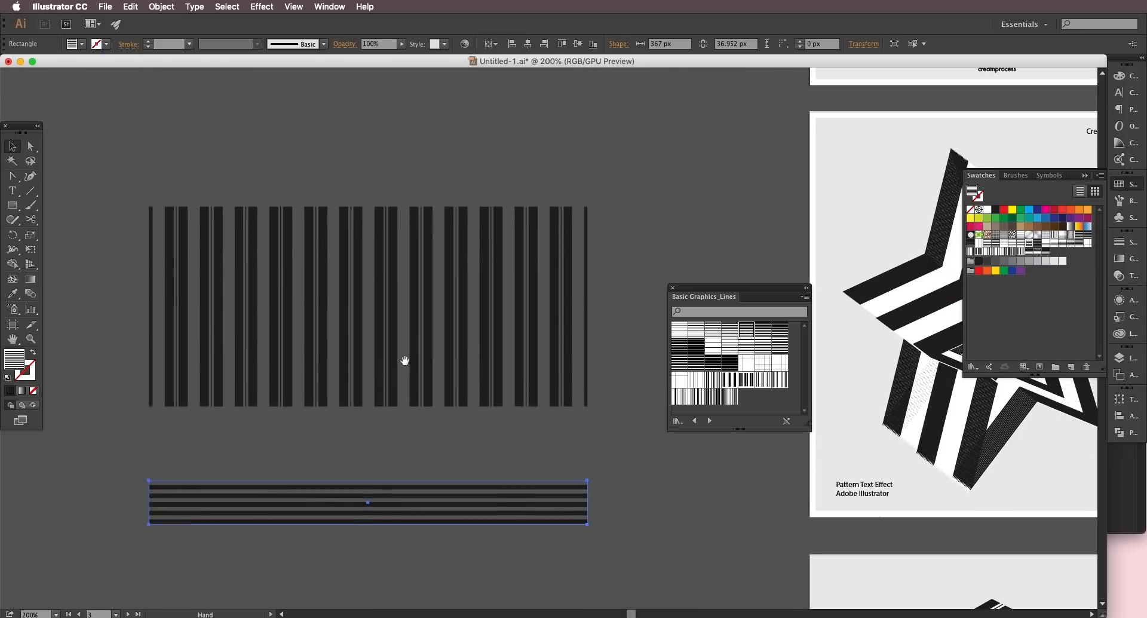
Step: Narrow the upper rectangle to about 111 px wide and reapply the vertical Scotch Rule 4 pattern
left_click(405, 358)
left_click_drag(589, 308, 293, 347)
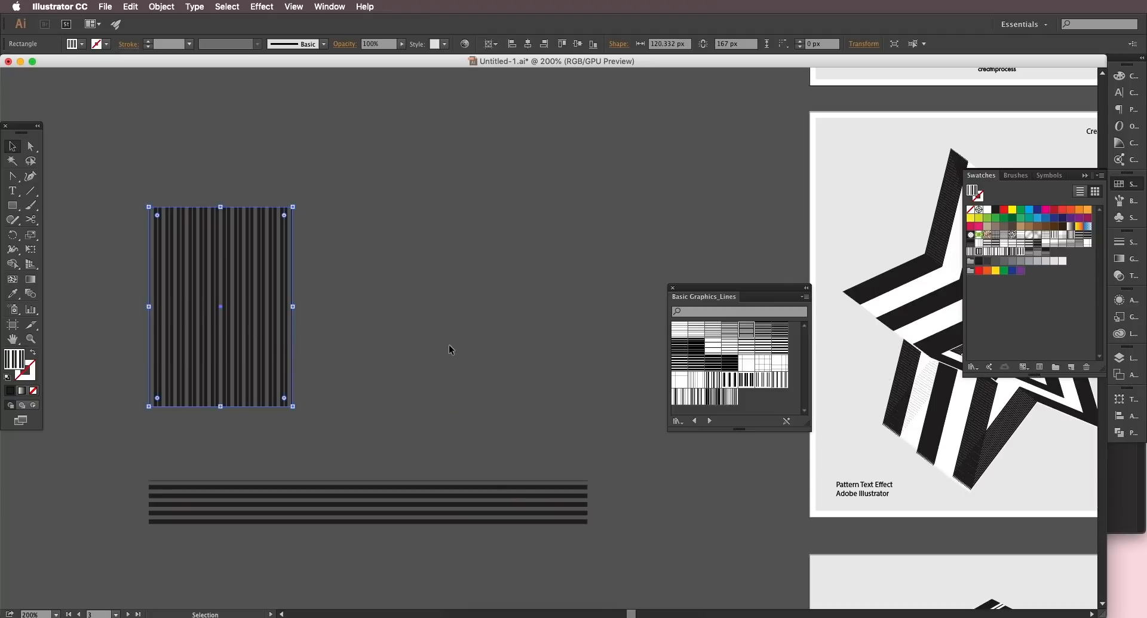
left_click(731, 386)
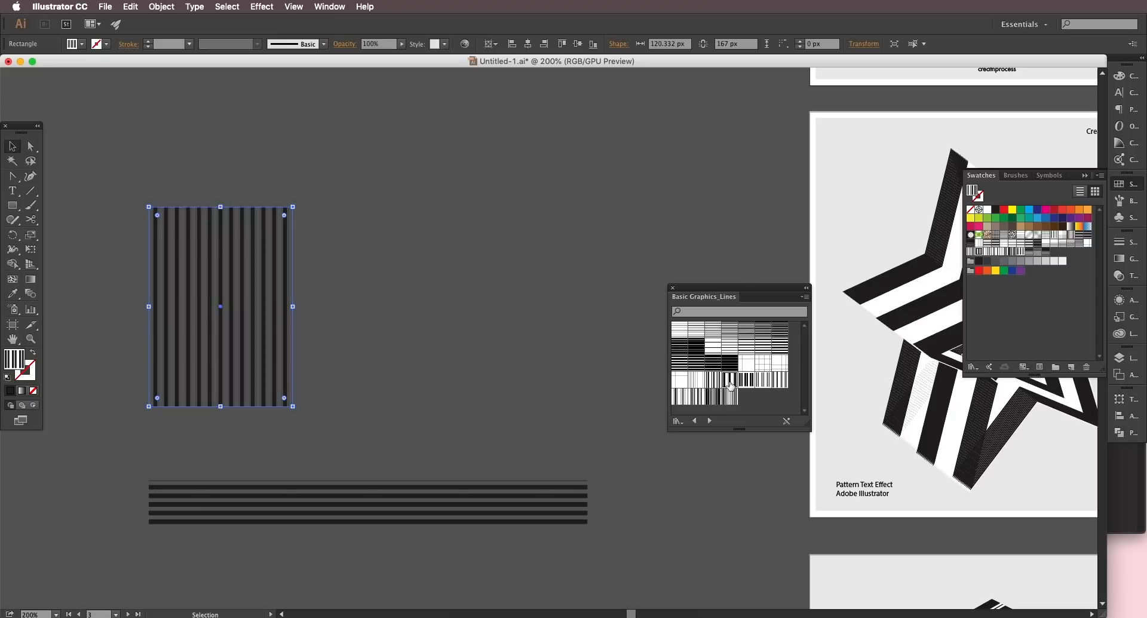
left_click(735, 385)
left_click(743, 386)
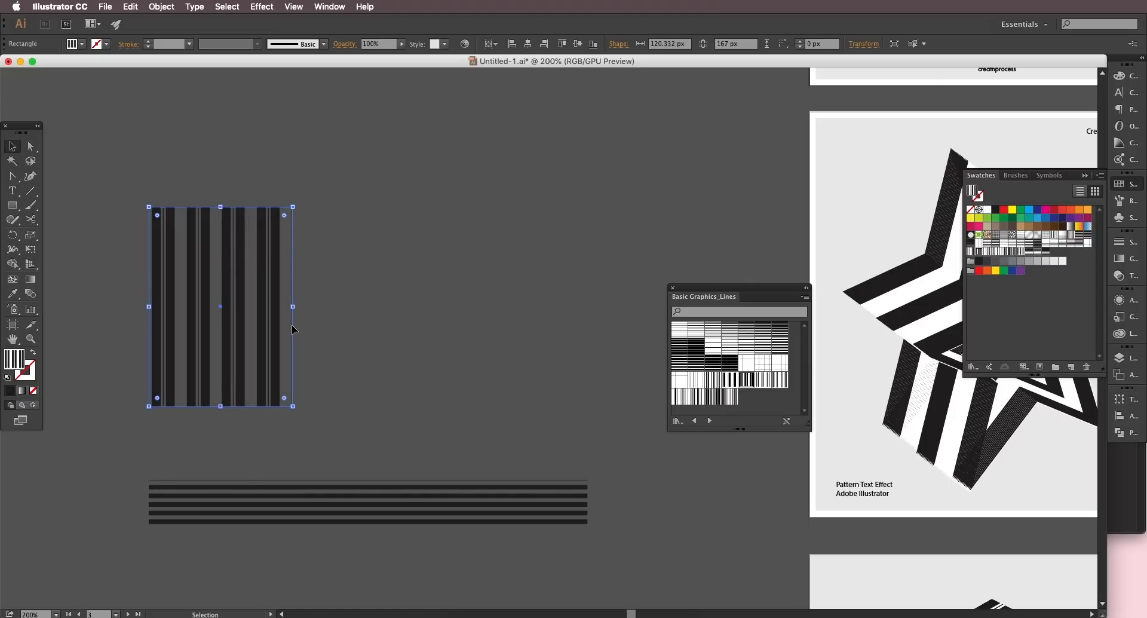
left_click_drag(293, 306, 352, 324)
key("super+minus")
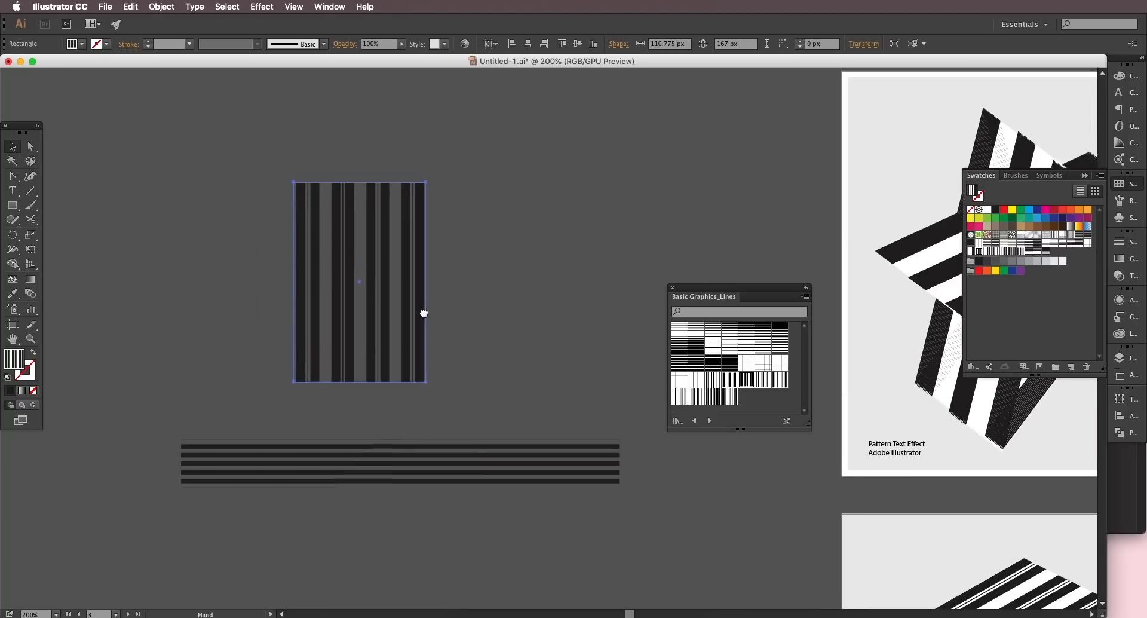
Step: Select both striped rectangles and expand their pattern fills into vector shapes, running Expand twice
left_click(422, 432)
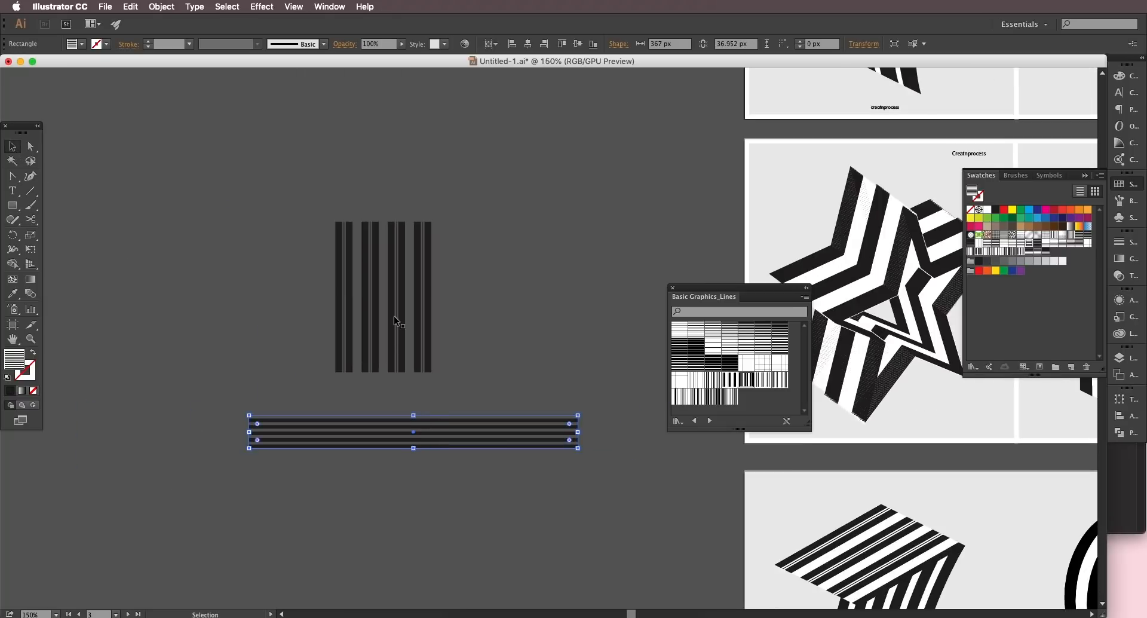
left_click_drag(349, 461, 348, 460)
left_click(162, 7)
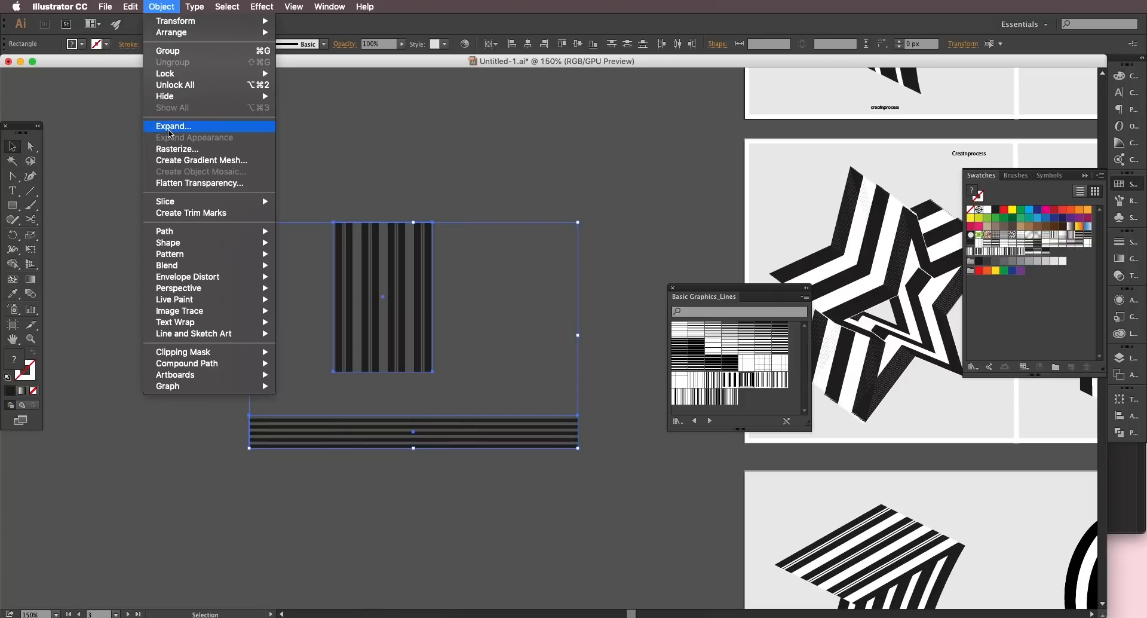
left_click(189, 127)
left_click(475, 339)
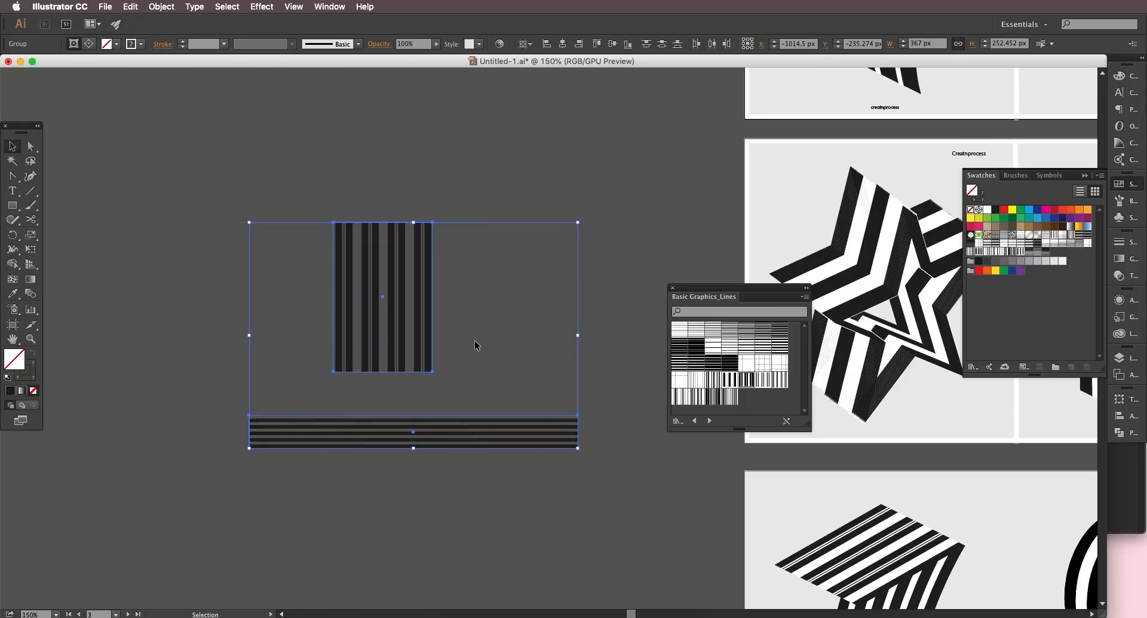
left_click(162, 7)
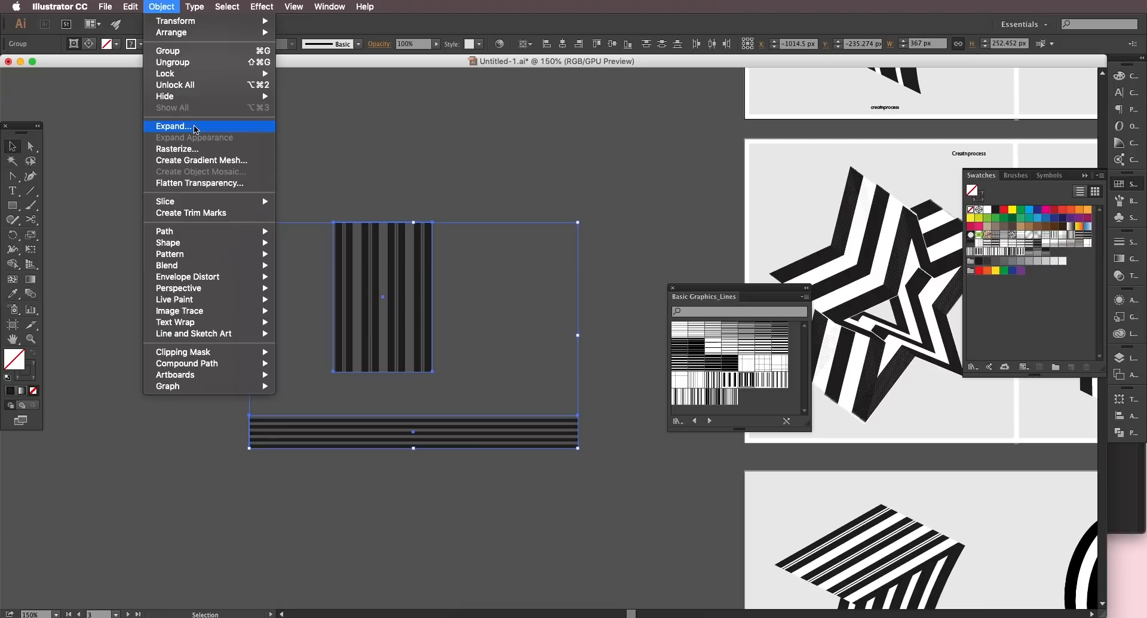
left_click(180, 123)
left_click(449, 338)
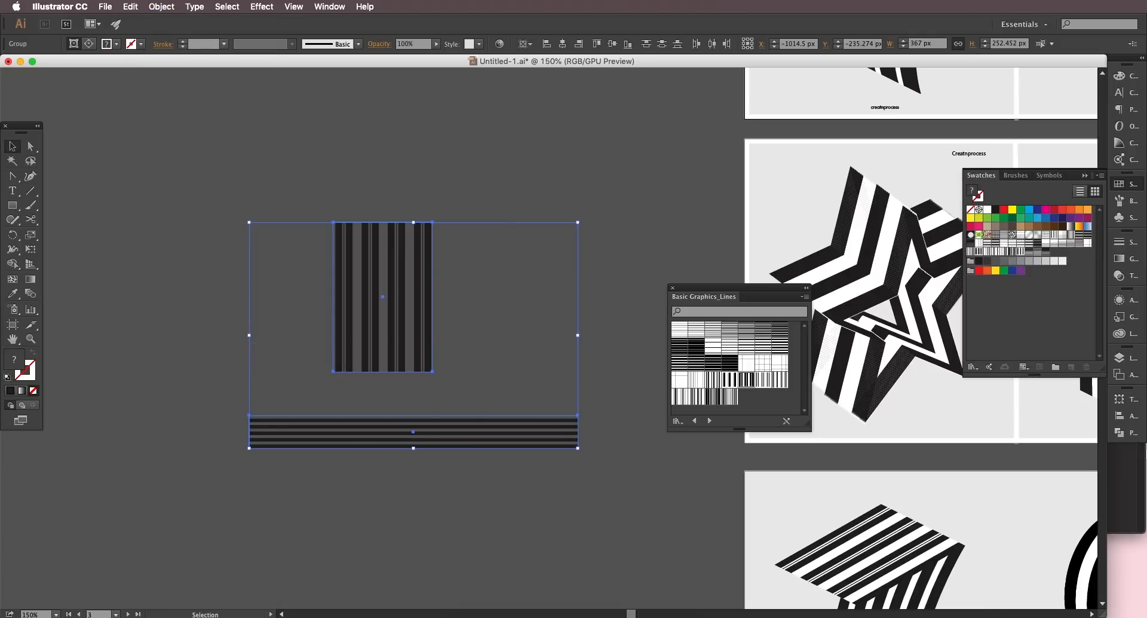
Step: Divide the expanded artwork with Pathfinder and delete the stray pieces along the upper edge of the horizontal stripes inside the group
left_click(1121, 432)
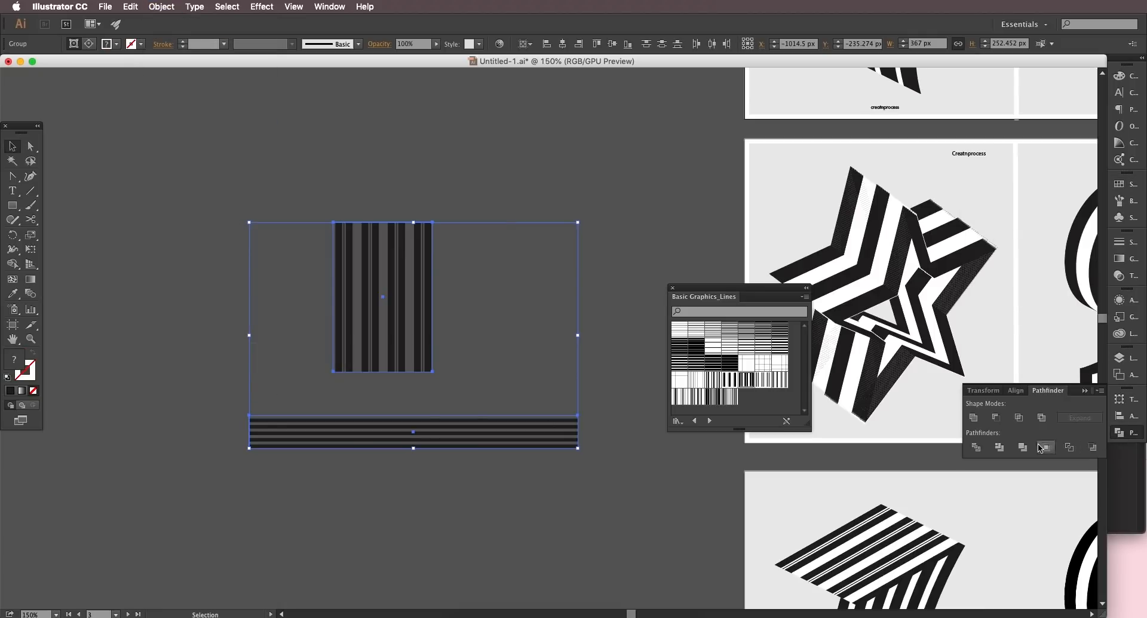
left_click(976, 447)
double_click(472, 433)
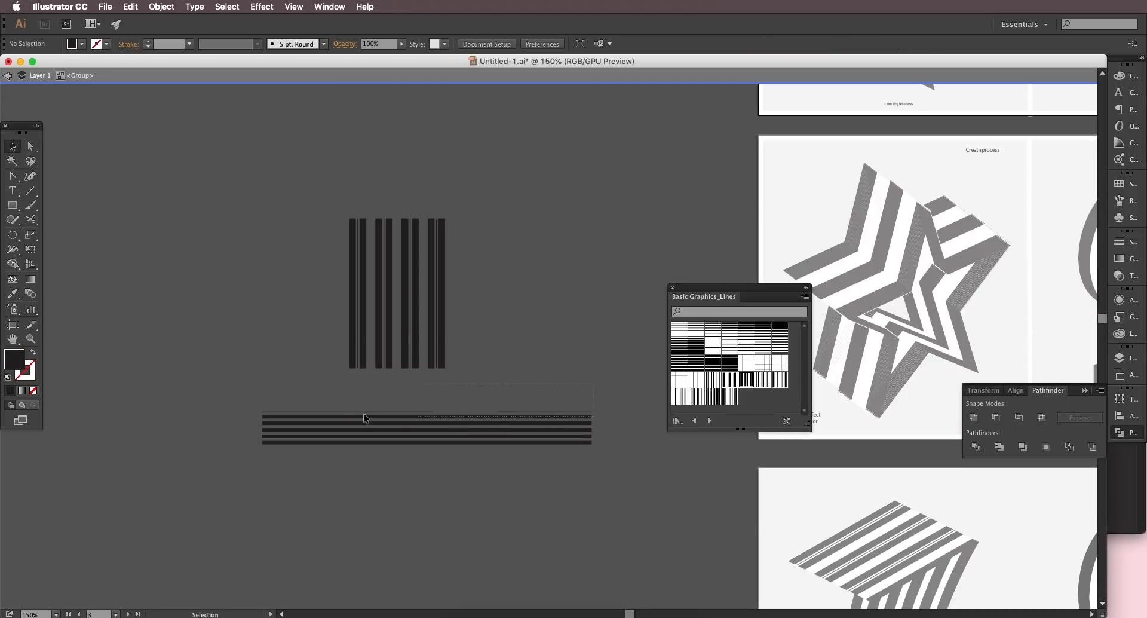
left_click_drag(316, 411, 310, 413)
key("Delete")
key("Delete")
Step: Rotate the vertical stripe set by 90 degrees inside the group so its stripes run horizontally
left_click(429, 246)
scroll(428, 245, "up", 2)
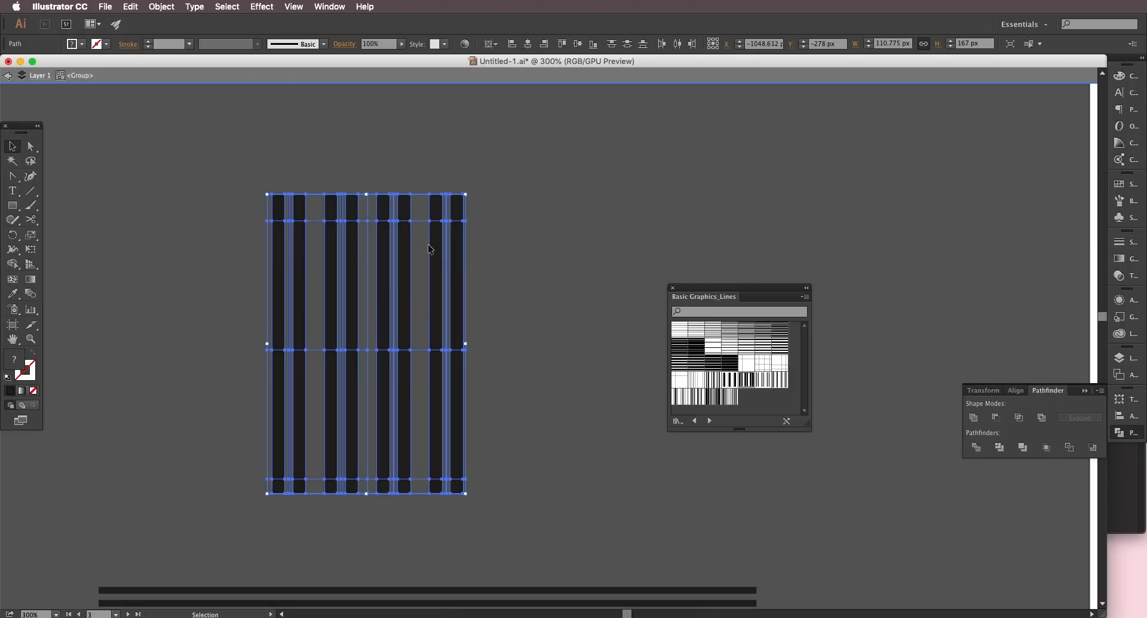
left_click(495, 393)
left_click_drag(488, 427, 492, 385)
scroll(495, 481, "down", 1)
left_click_drag(530, 444, 504, 423)
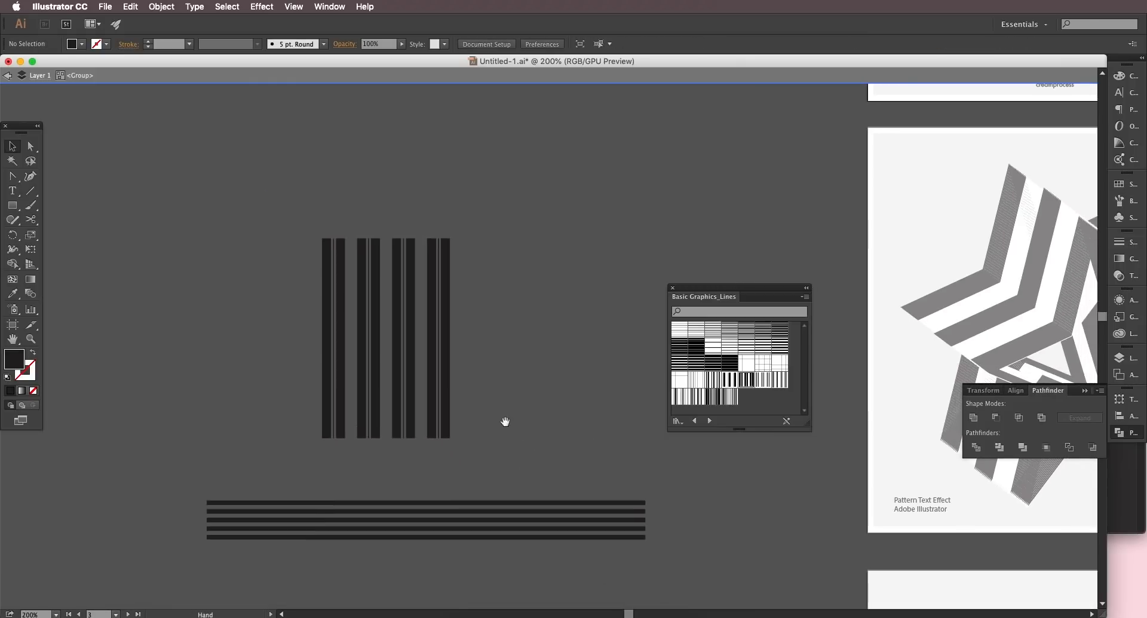
left_click(326, 268)
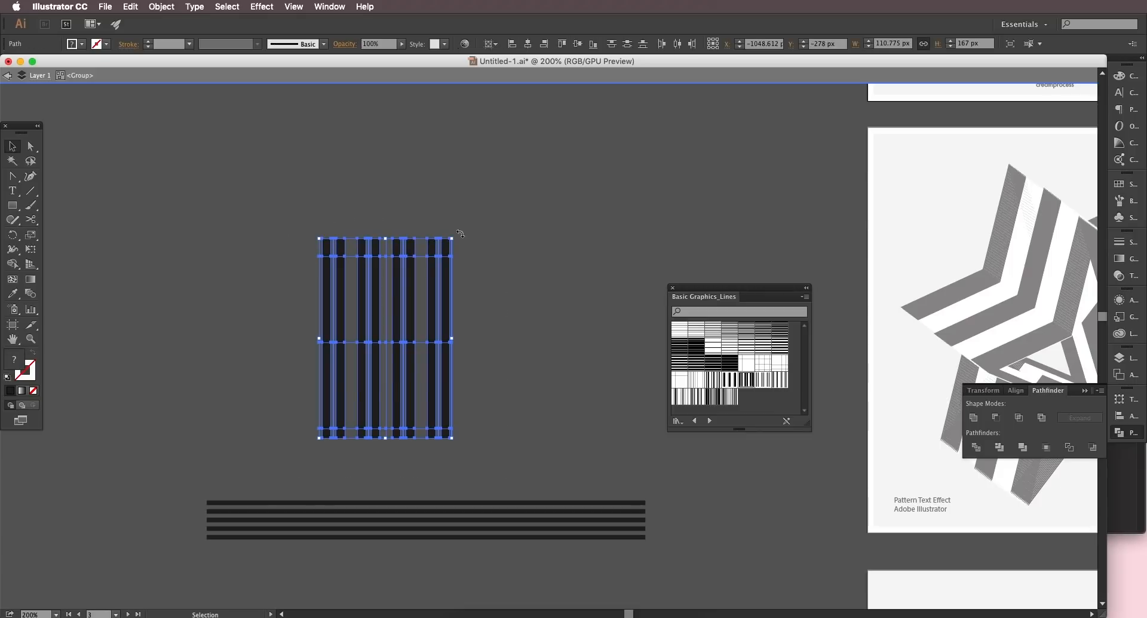
left_click_drag(465, 228, 346, 309)
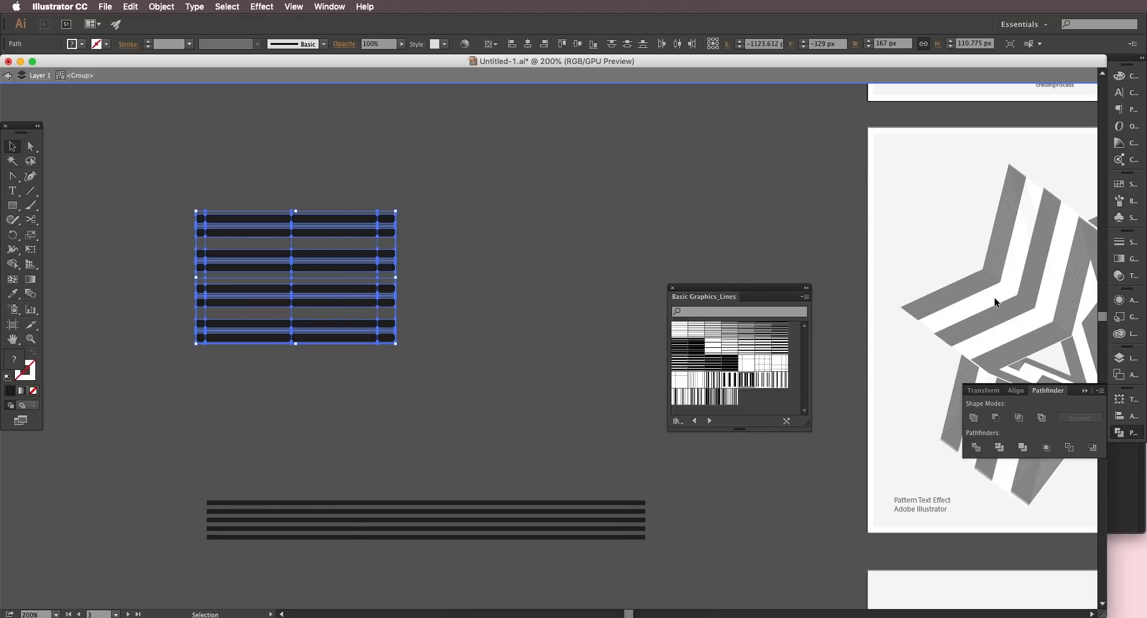
left_click_drag(459, 265, 475, 278)
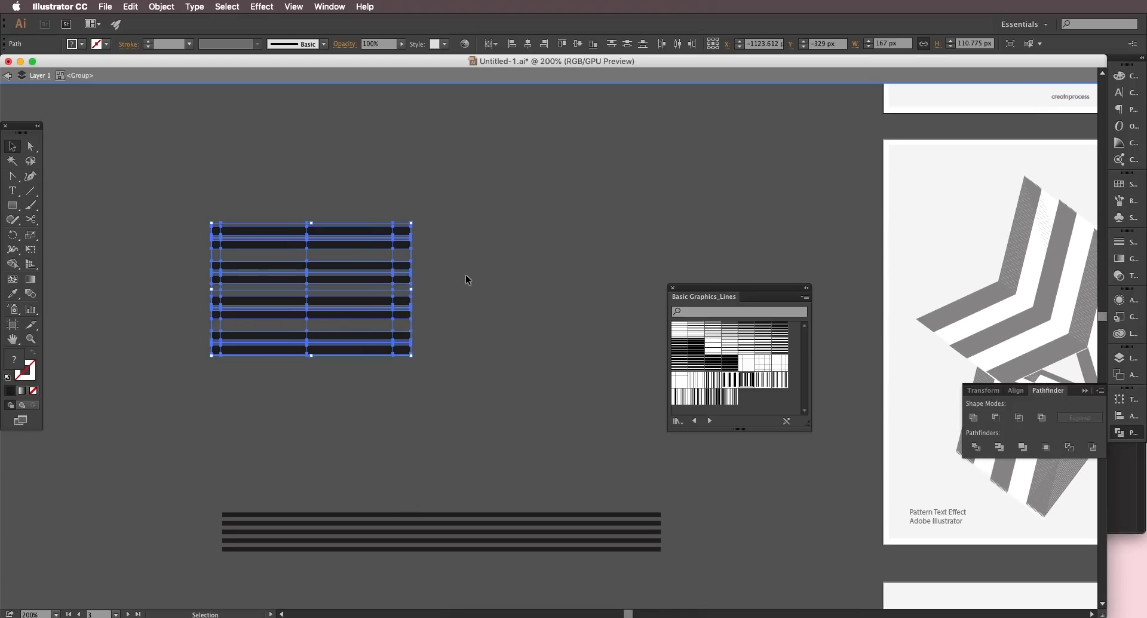
Step: Cut the rotated stripe set out of the shared group and paste it as separate artwork above the long horizontal stripes
left_click(466, 277)
double_click(467, 345)
left_click(405, 357)
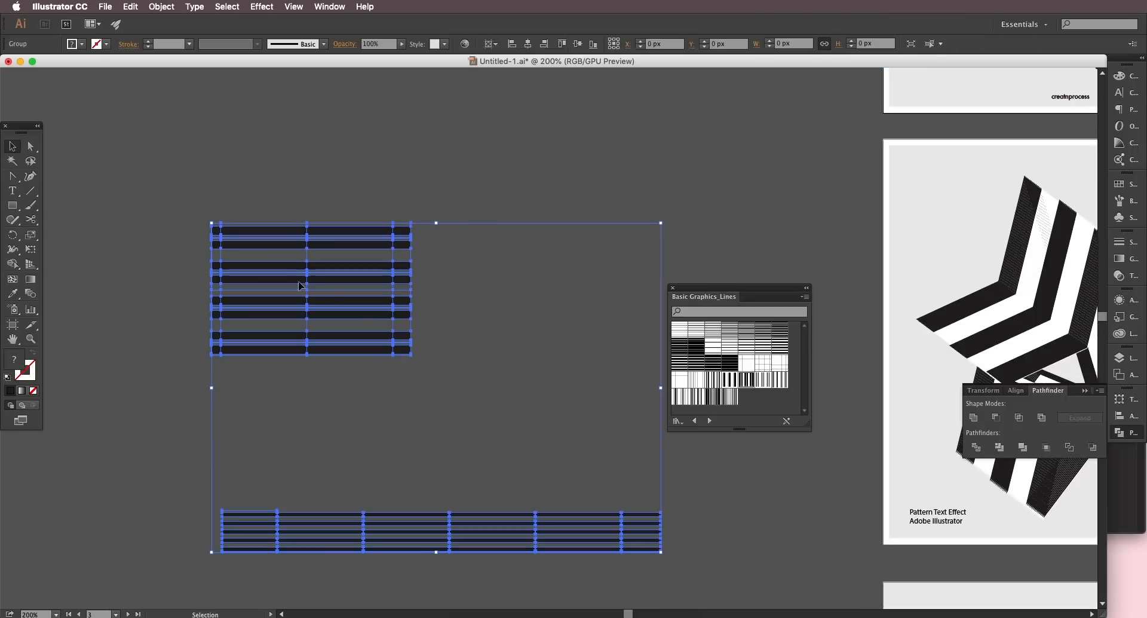
double_click(349, 296)
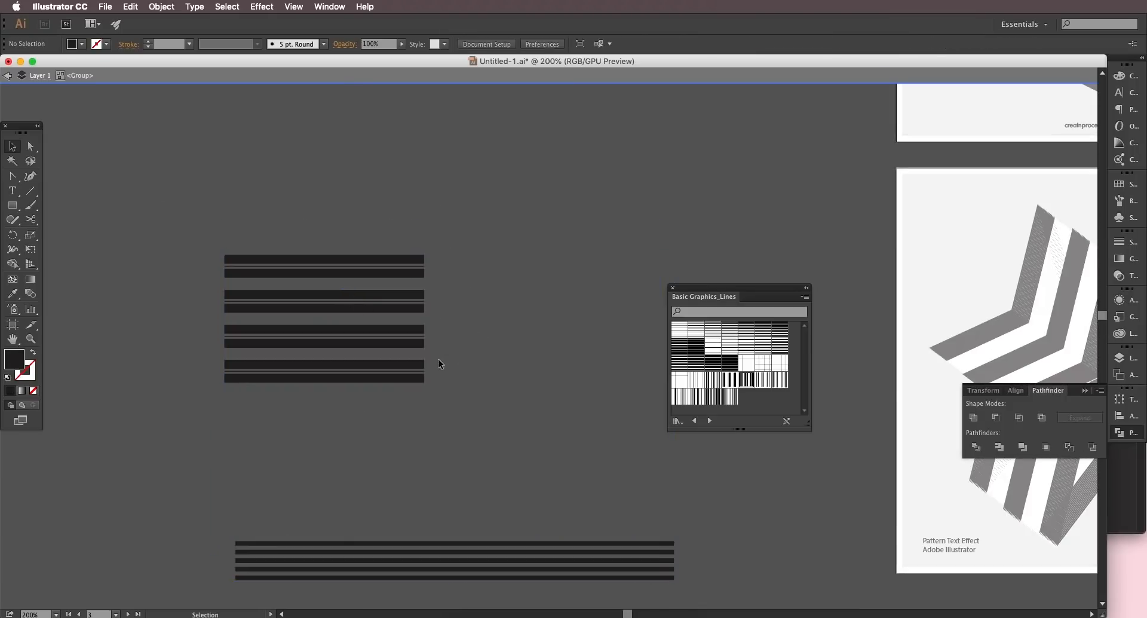
left_click_drag(456, 346, 193, 172)
key("Delete")
double_click(219, 215)
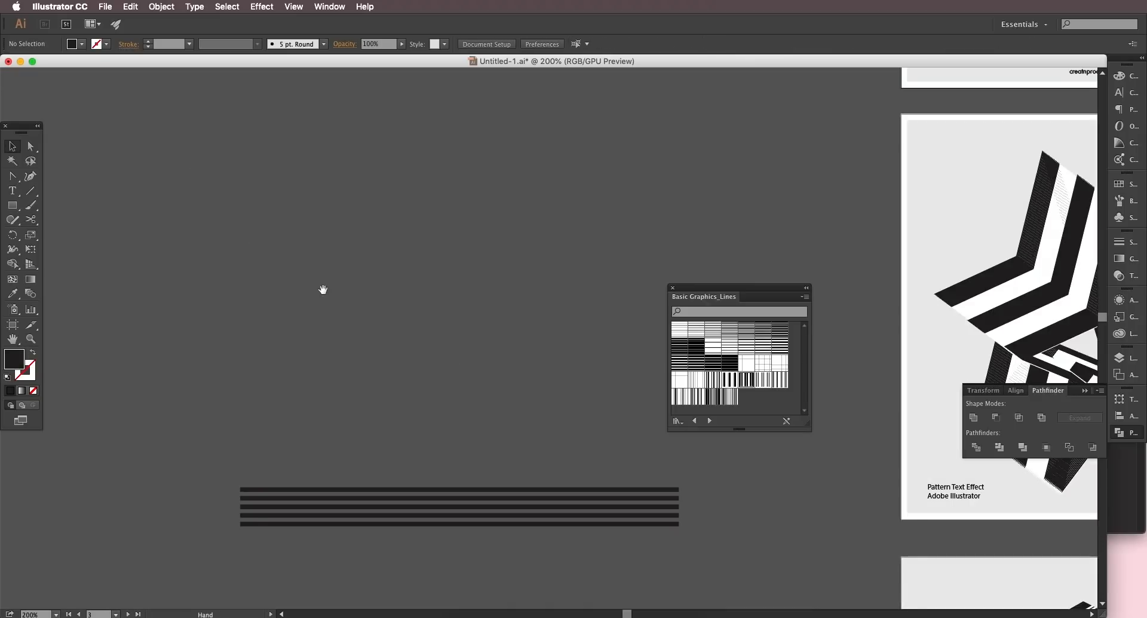
left_click_drag(323, 290, 344, 301)
key("super+v")
left_click_drag(433, 296, 321, 232)
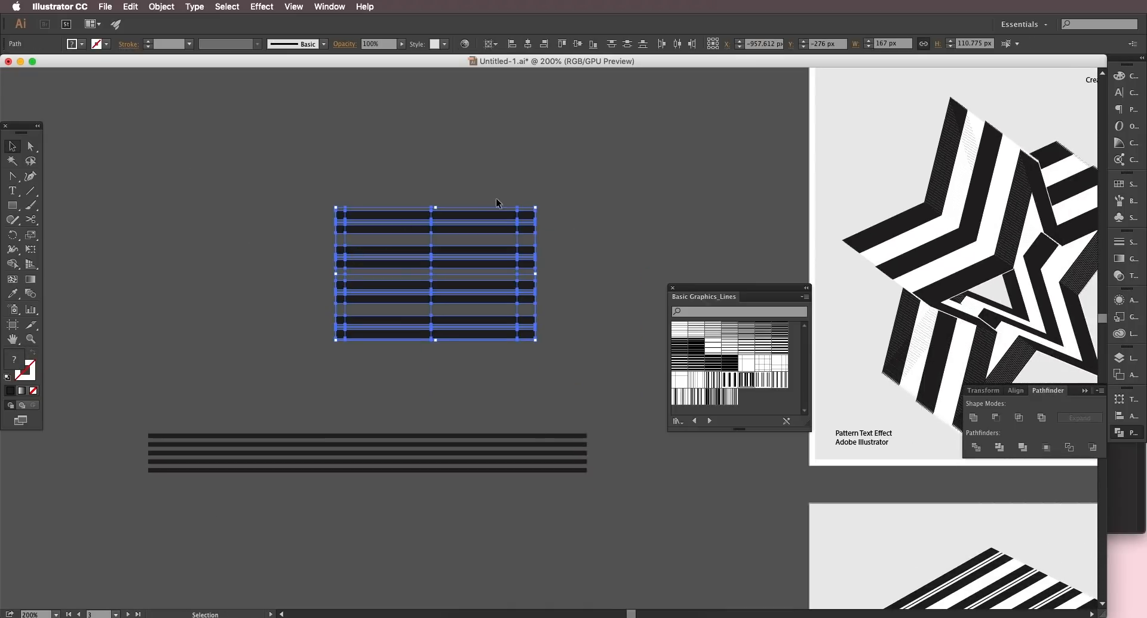
Step: Draw a rectangle about 167 by 107 px over the rotated stripe set and fill it with white ffffff
left_click(496, 198)
left_click(10, 204)
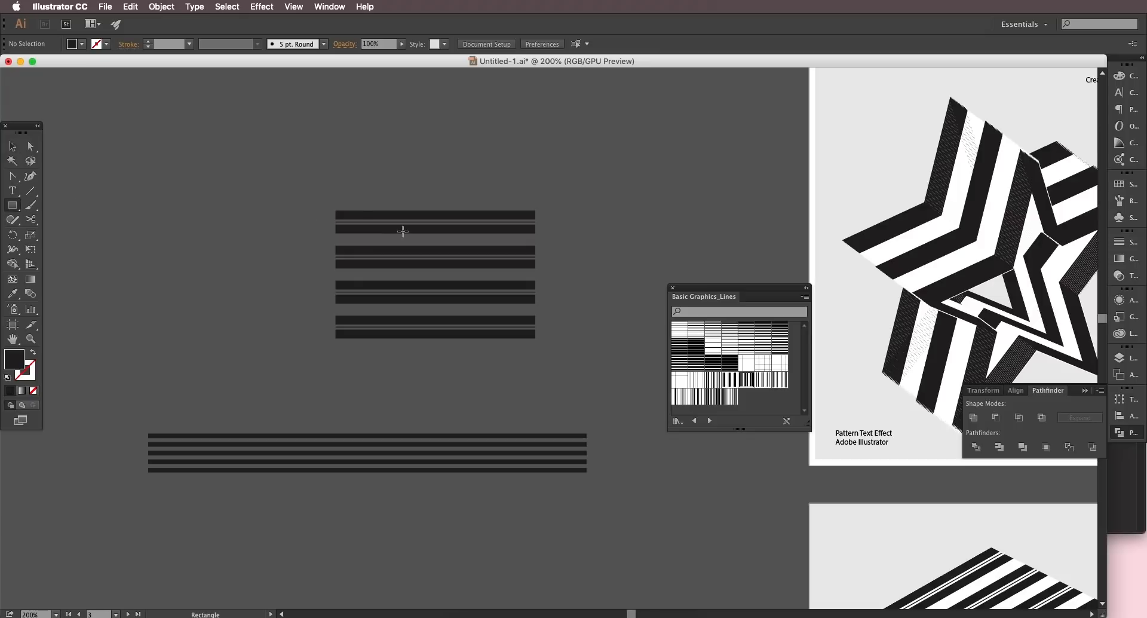
scroll(339, 214, "up", 2)
left_click_drag(332, 205, 731, 460)
double_click(14, 359)
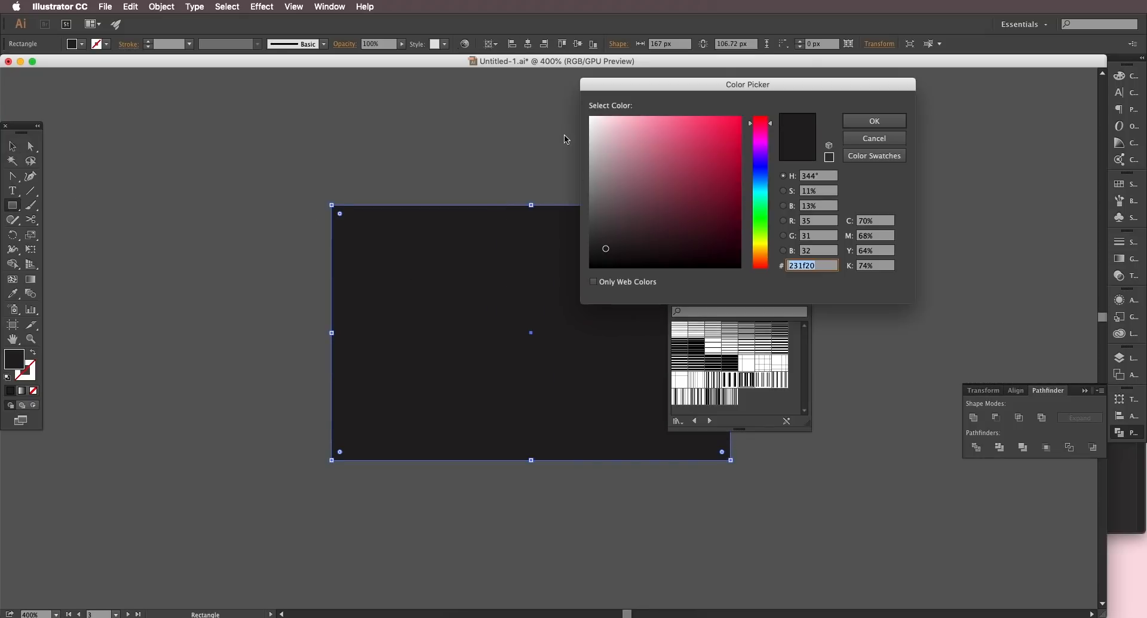
left_click_drag(591, 139, 583, 109)
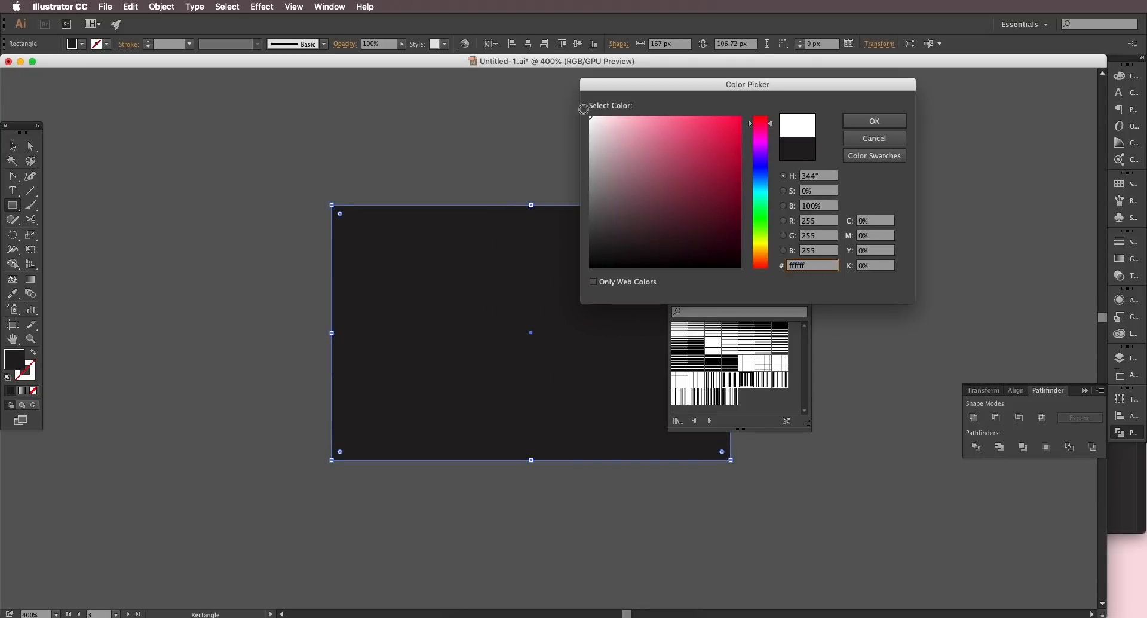
left_click(874, 120)
Step: Send the white rectangle to the back, behind the black stripes
right_click(459, 378)
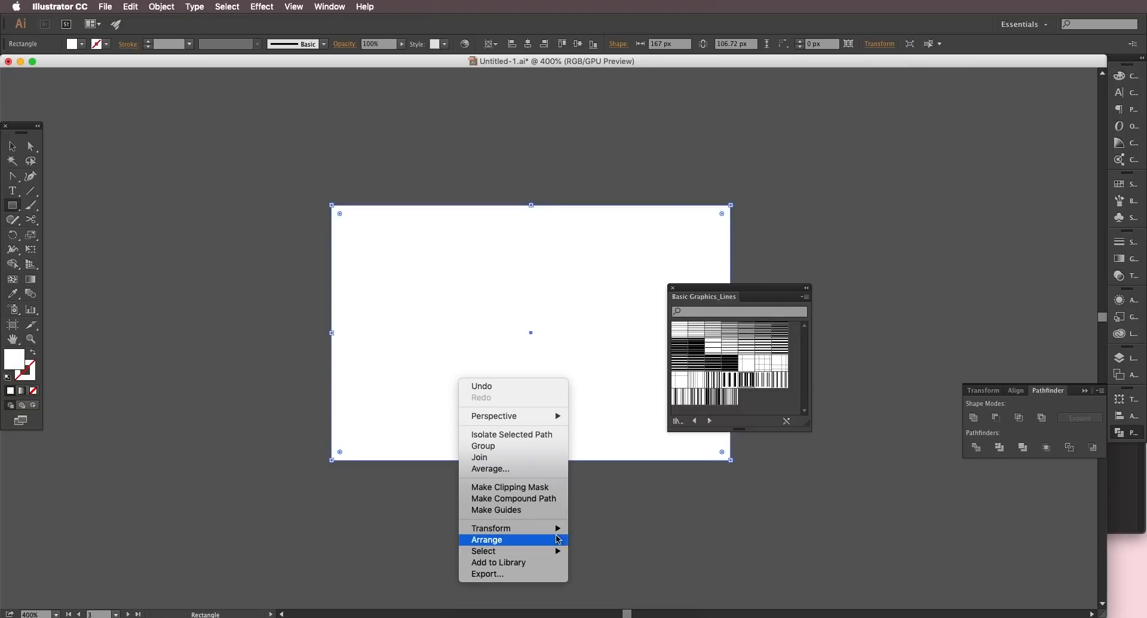
mouse_move(513, 540)
left_click(592, 575)
left_click(573, 538)
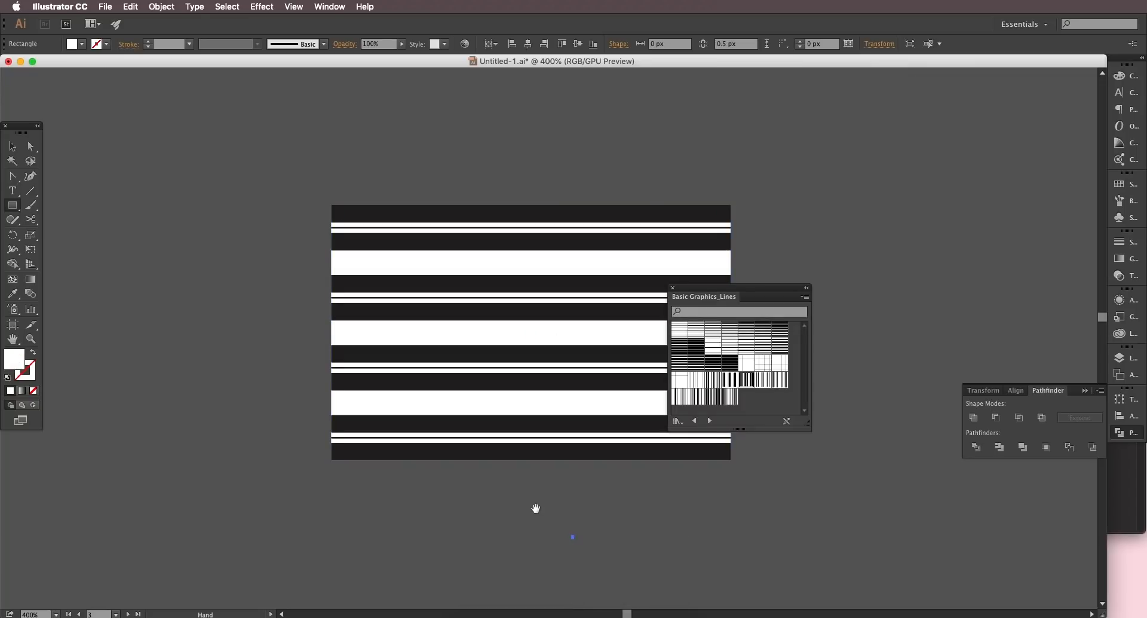
Step: Resize the group of long horizontal stripes to about 231 px wide and 61 px high
scroll(535, 509, "right", 5)
scroll(536, 509, "down", 2)
scroll(524, 482, "up", 2)
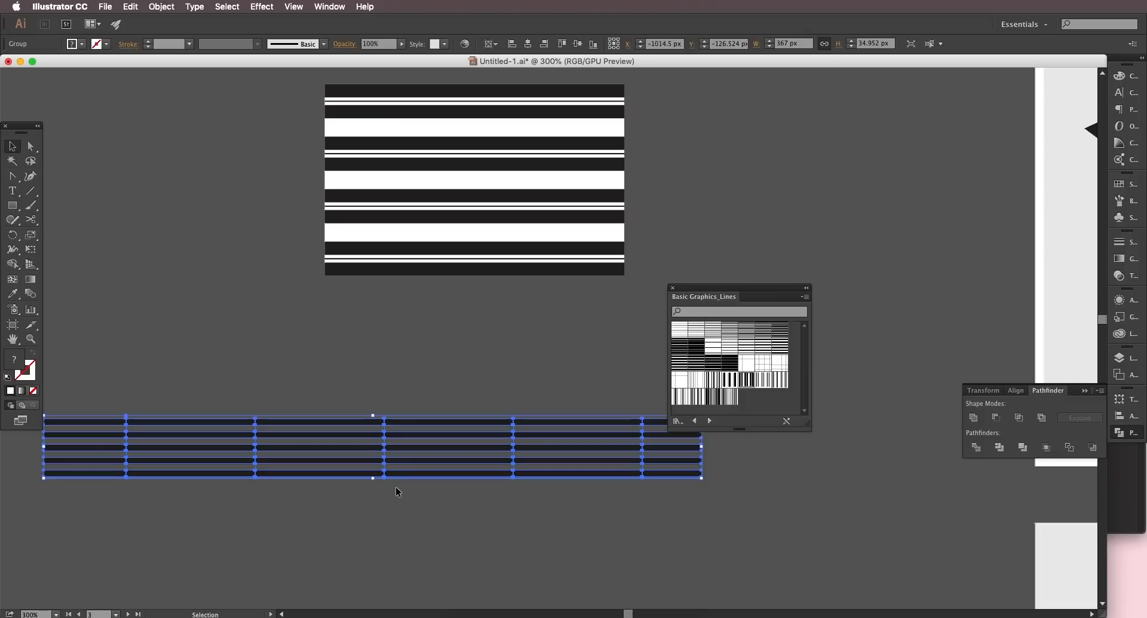
scroll(582, 530, "down", 1)
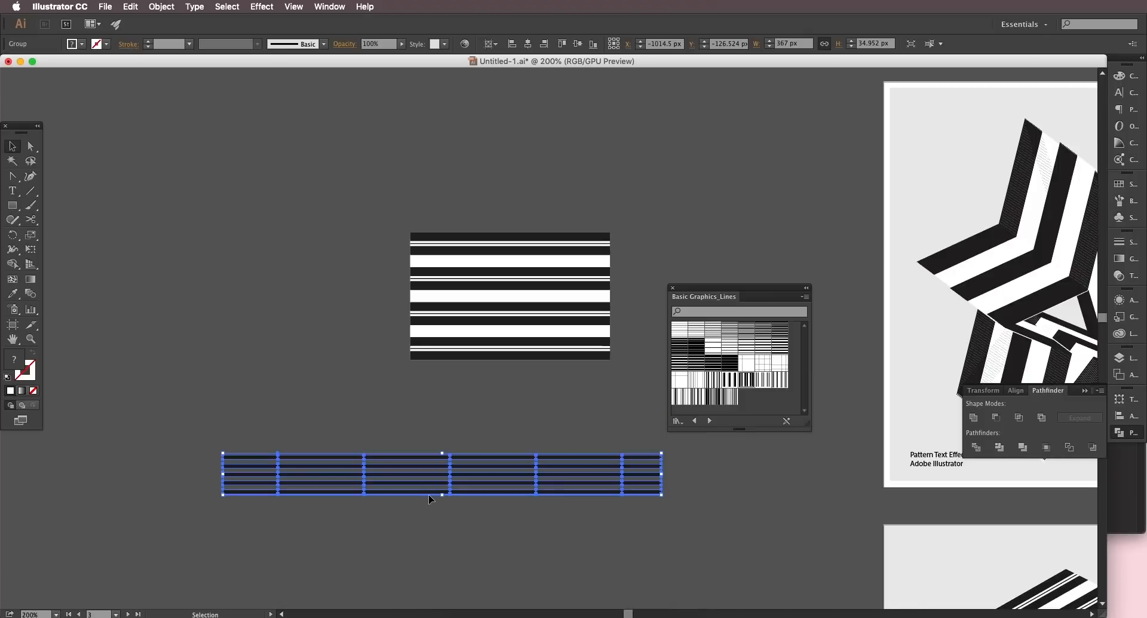
left_click_drag(442, 497, 443, 526)
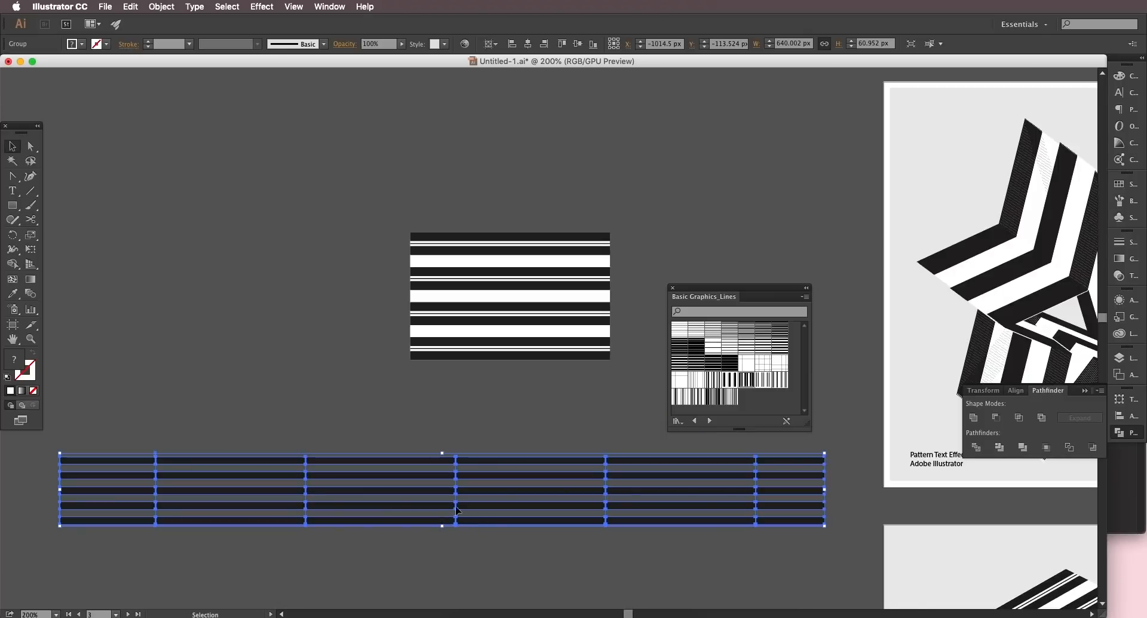
left_click_drag(59, 488, 516, 493)
Step: Copy the white background rectangle behind the lower stripe group and resize it to about 231 by 57 px
left_click_drag(530, 334, 515, 474)
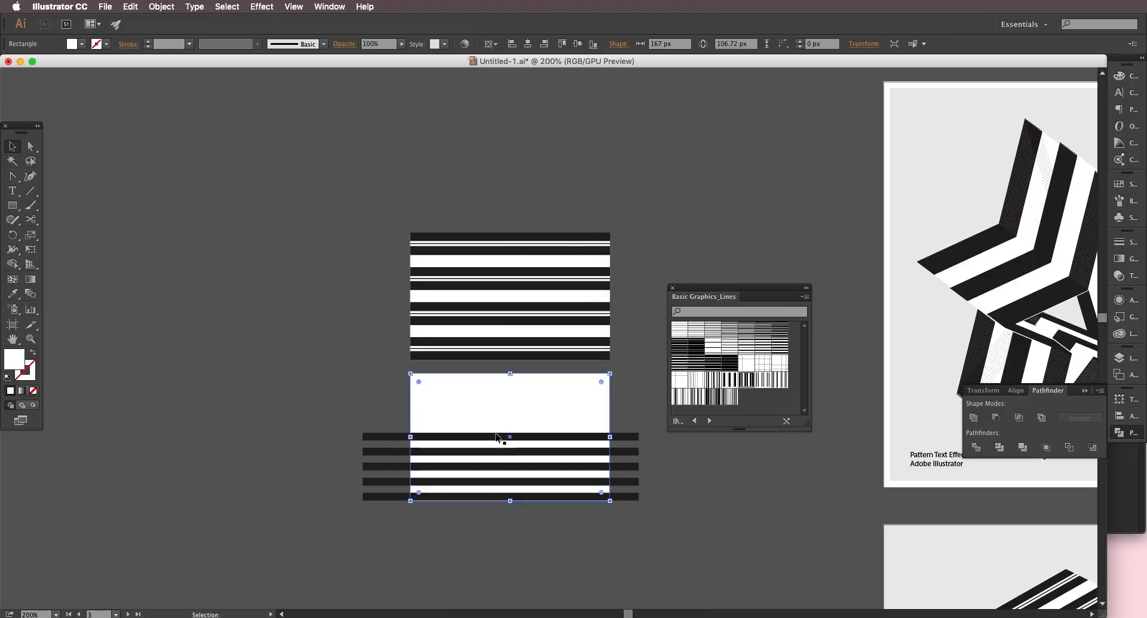
left_click_drag(510, 375, 510, 432)
left_click_drag(610, 469, 639, 470)
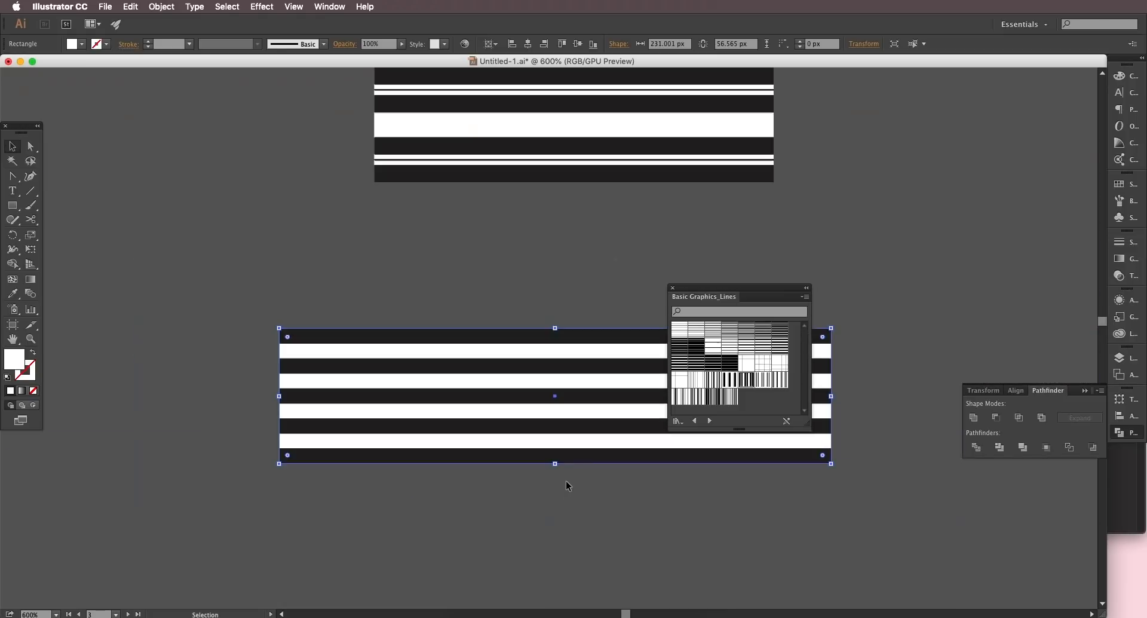
scroll(565, 480, "down", 3)
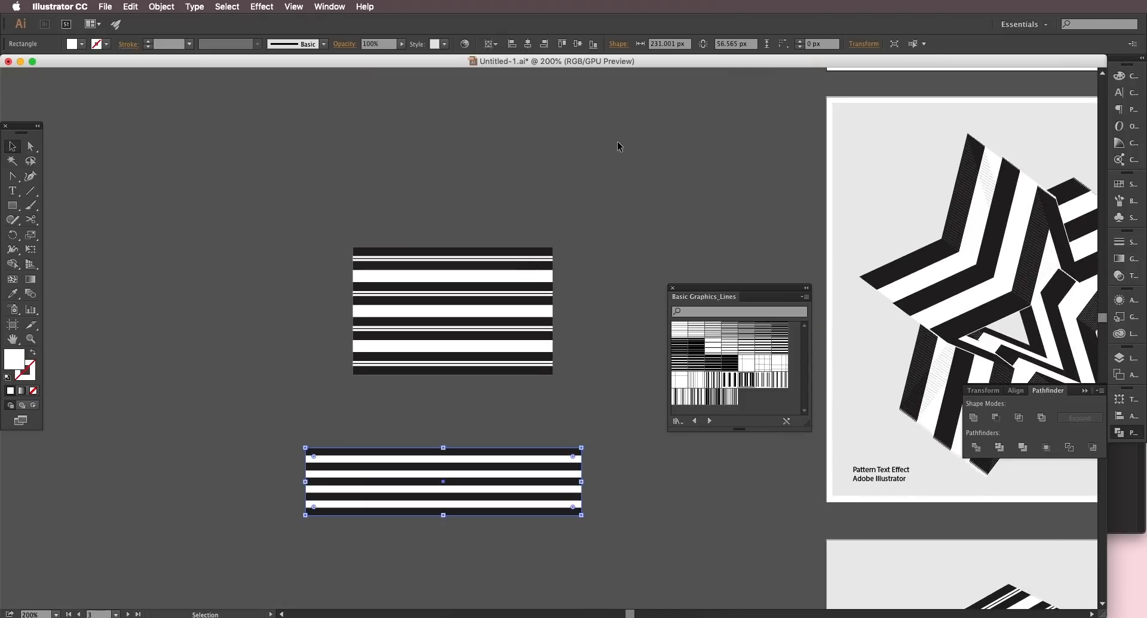
Step: Select the upper stripe artwork, open the Basic Graphics_Dots pattern swatch library, and clear the selection
left_click_drag(618, 143, 403, 435)
left_click_drag(435, 383, 329, 337)
left_click_drag(473, 365, 328, 170)
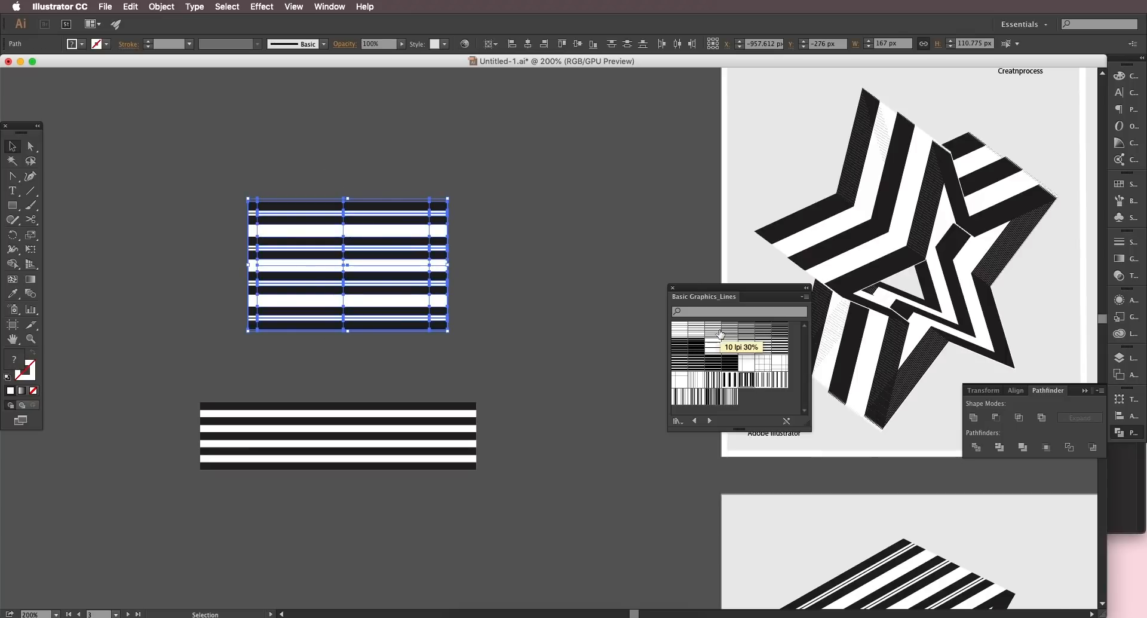
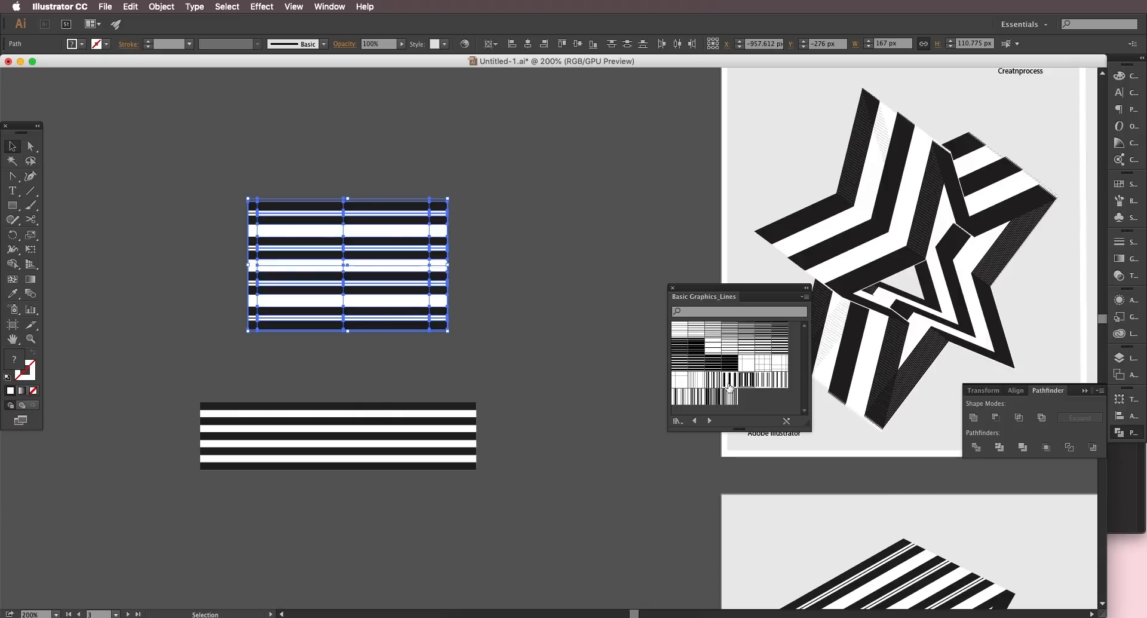
left_click(1085, 391)
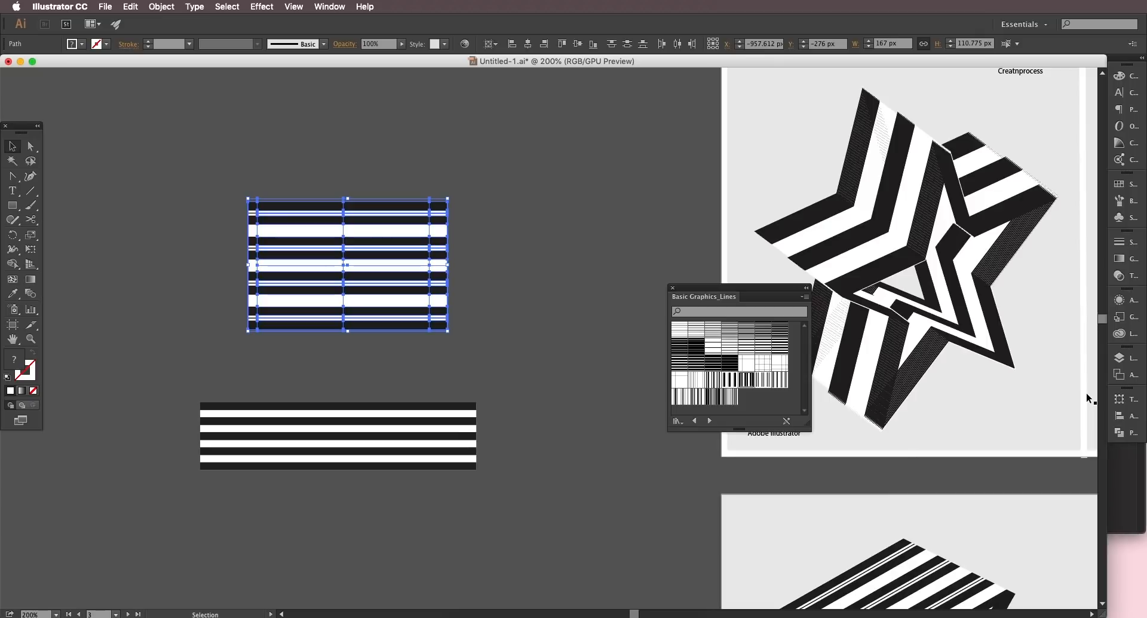
left_click(1120, 184)
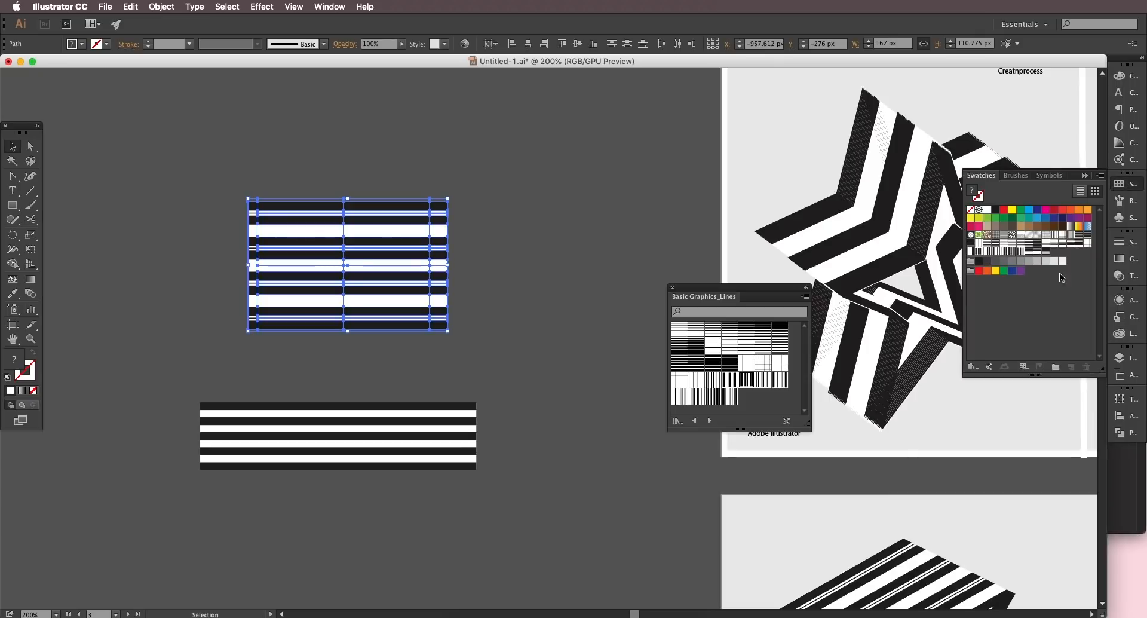
left_click(1101, 177)
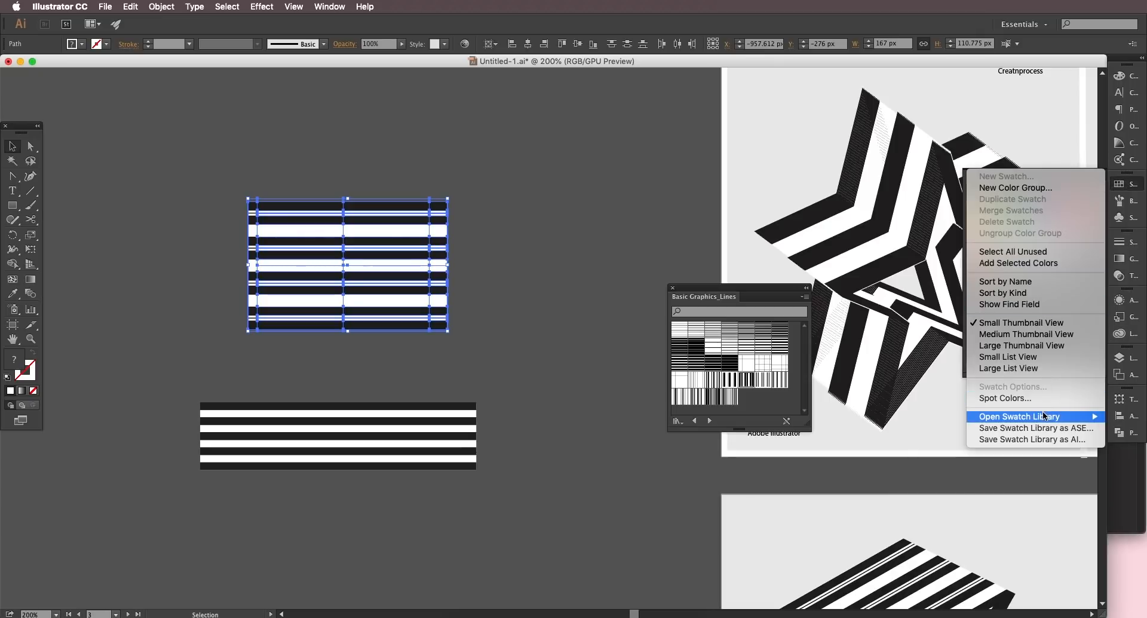
mouse_move(1015, 416)
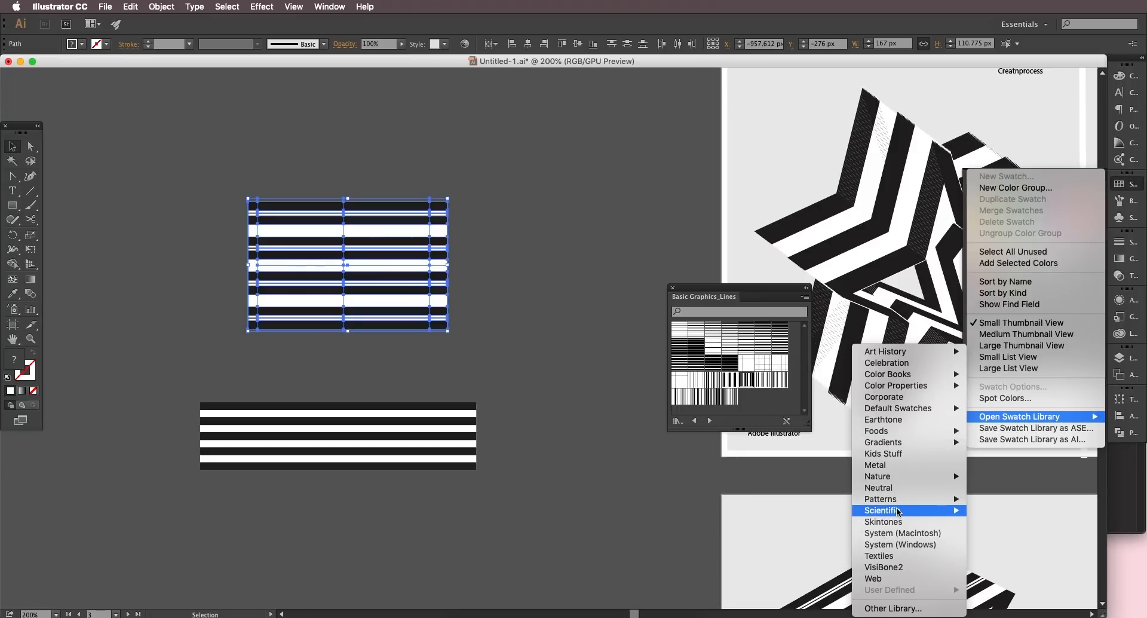
mouse_move(884, 498)
mouse_move(795, 502)
left_click(658, 500)
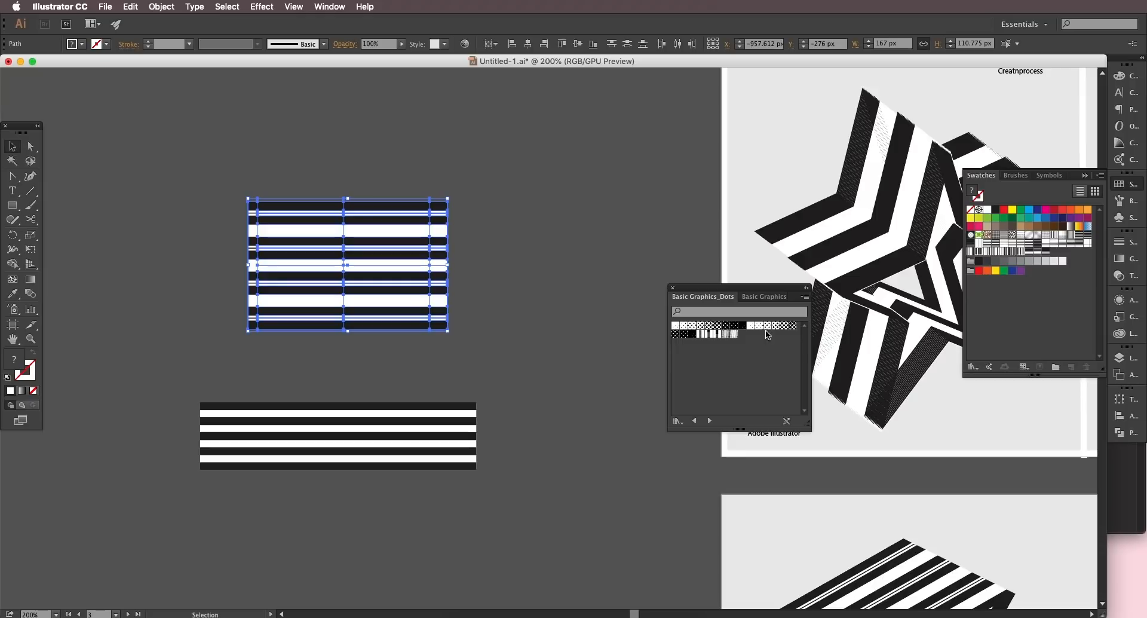
left_click(472, 346)
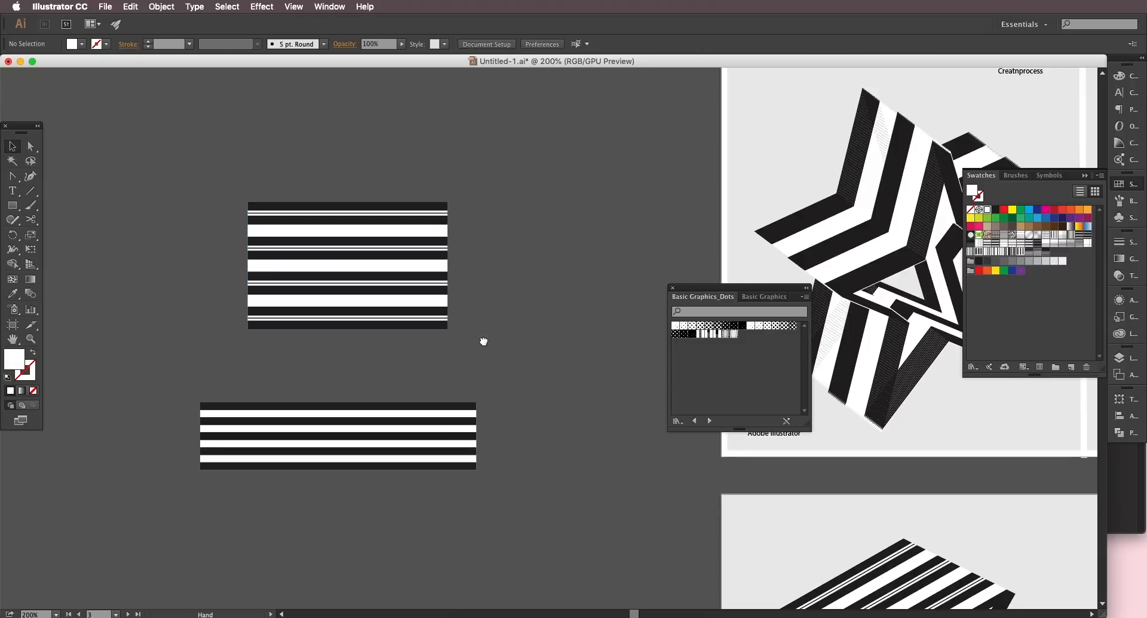
Step: Save the upper stripe artwork with its white background as a new symbol
scroll(476, 349, "right", 2)
scroll(476, 349, "up", 1)
left_click(1122, 222)
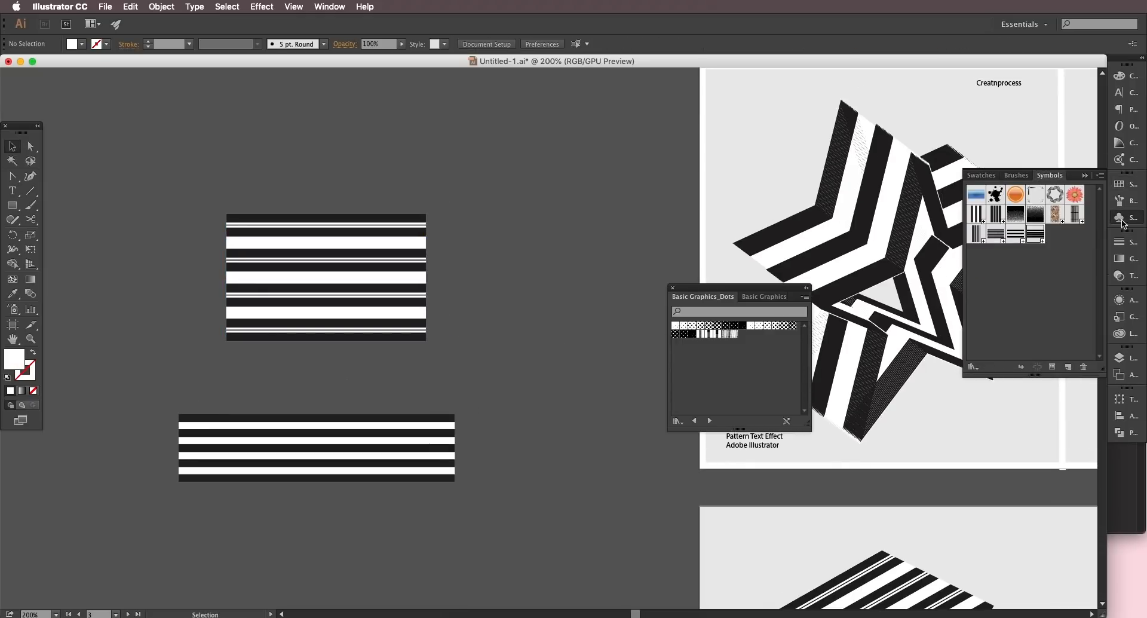
left_click_drag(353, 249, 1066, 221)
left_click(488, 375)
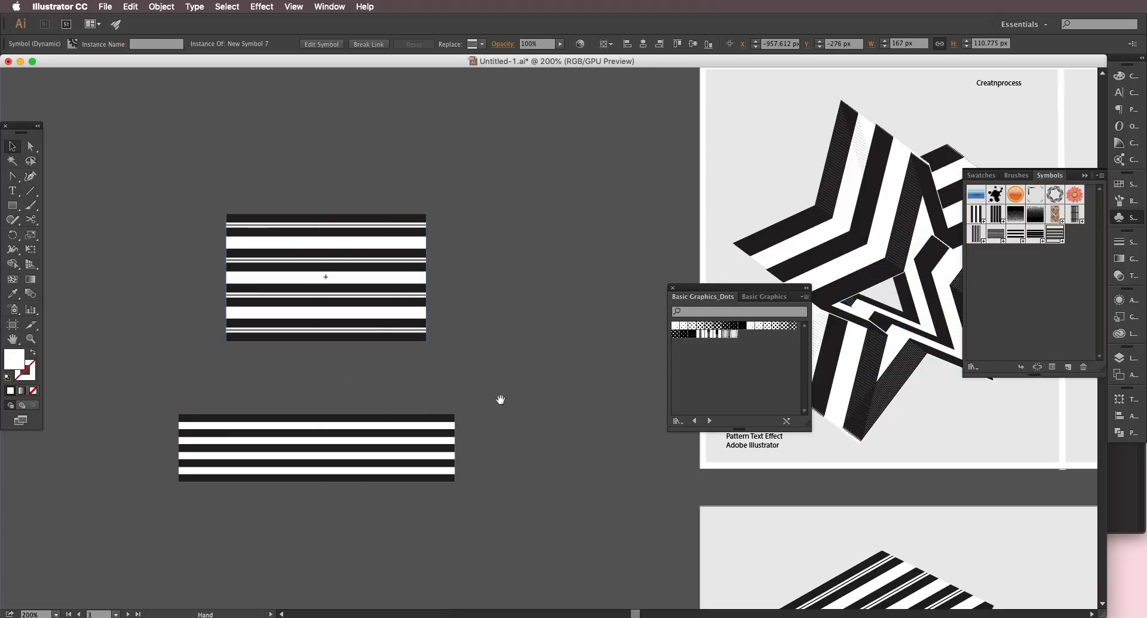
Step: Save the lower stripe artwork as a dynamic Movie Clip symbol and close the dot pattern library
left_click_drag(507, 405, 483, 338)
left_click_drag(314, 366, 1055, 335)
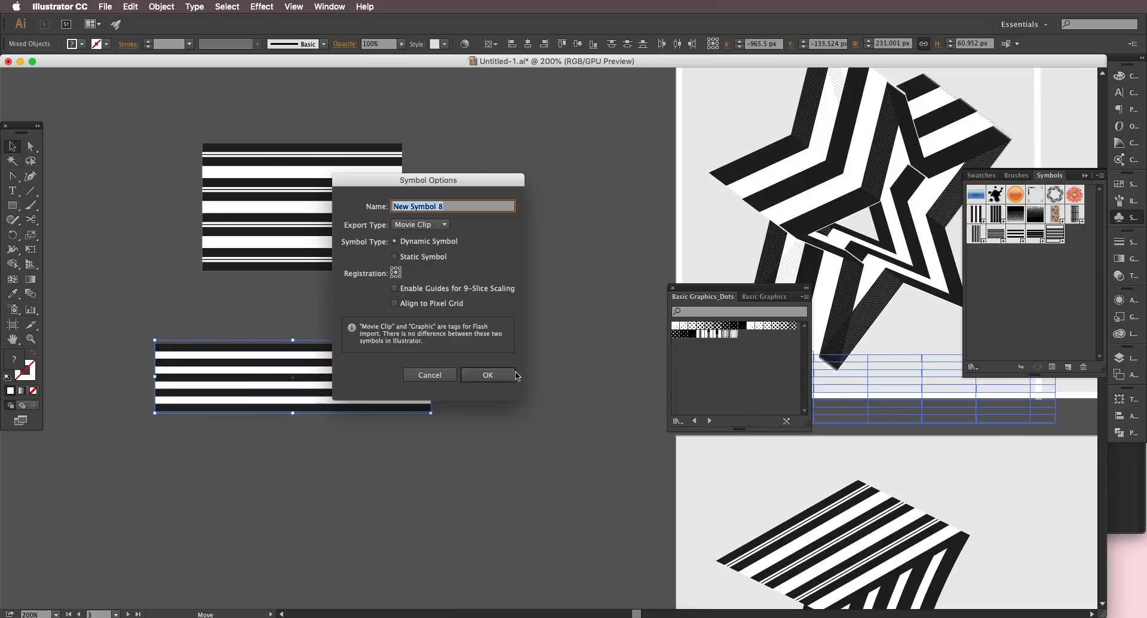
left_click(487, 374)
left_click(545, 336)
scroll(800, 299, "right", 2)
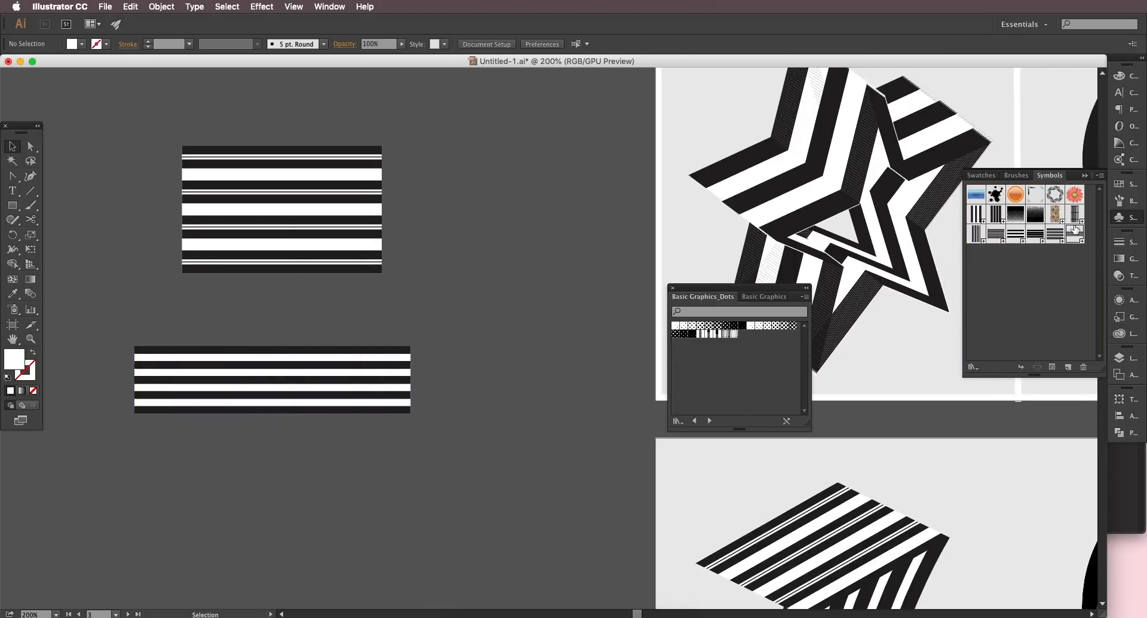
left_click(673, 288)
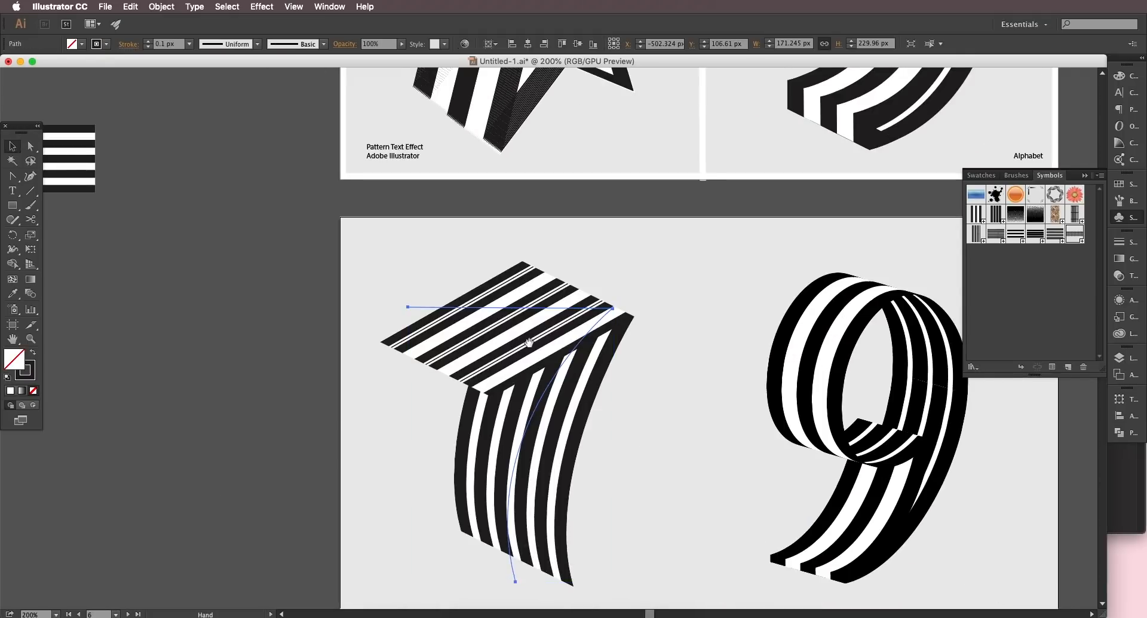
Step: Open the Map Art settings of the 7 shape's 3D Extrude & Bevel effect with the preview turned on
left_click_drag(530, 347, 545, 357)
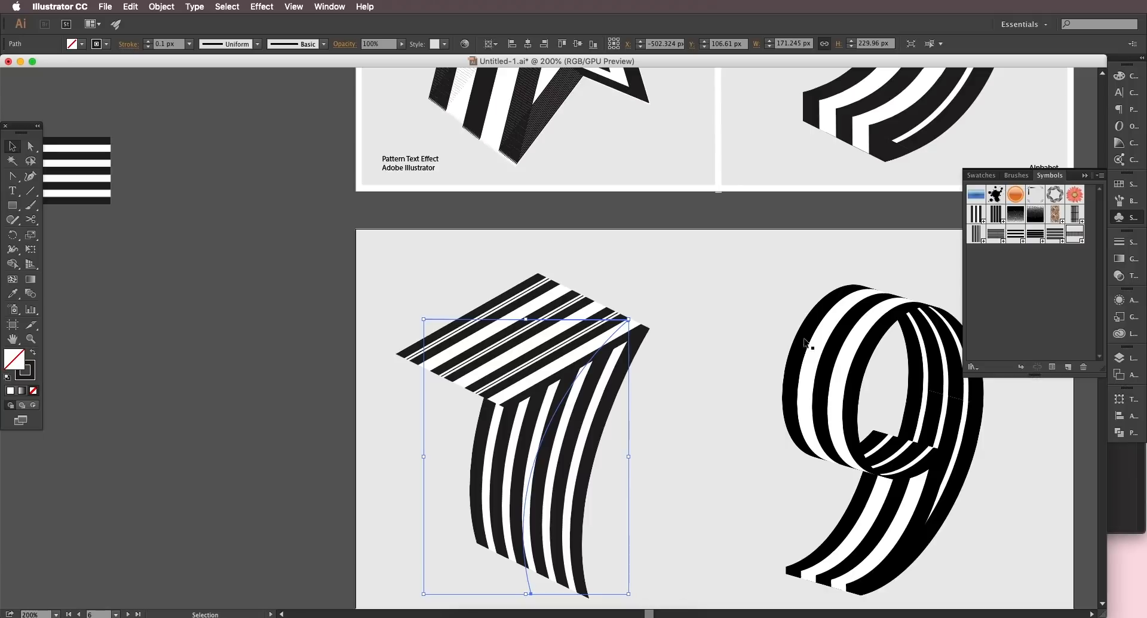
left_click(1124, 301)
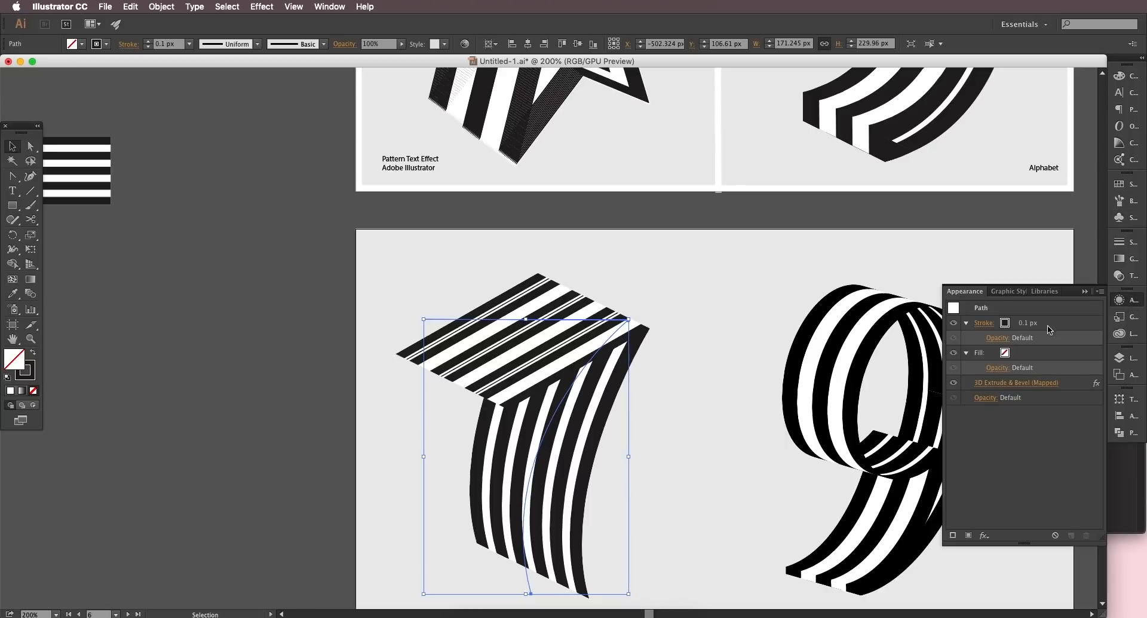
left_click(991, 383)
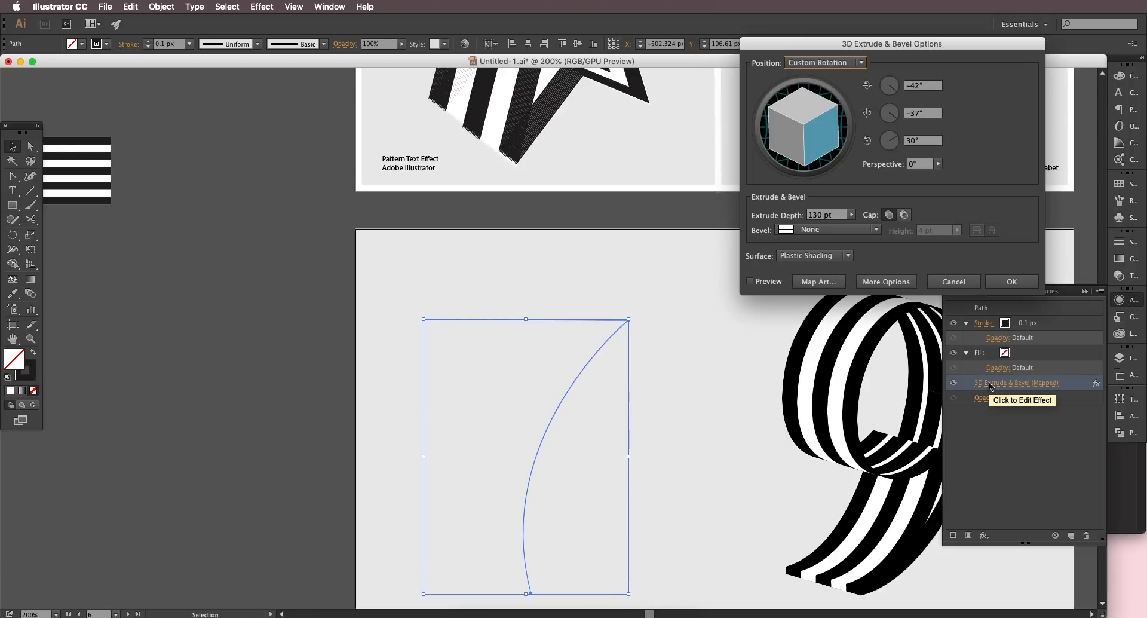
left_click(777, 283)
left_click(818, 281)
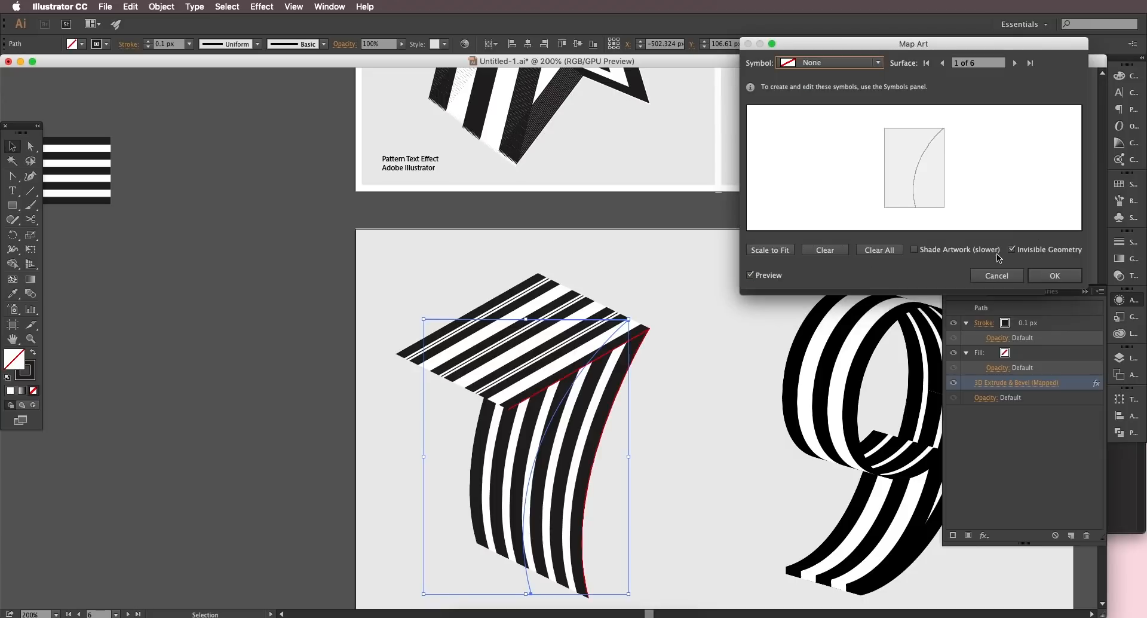
Step: Map New Symbol 7 onto surface 3 of 6 of the 7 shape and scale it to fit
left_click(1014, 63)
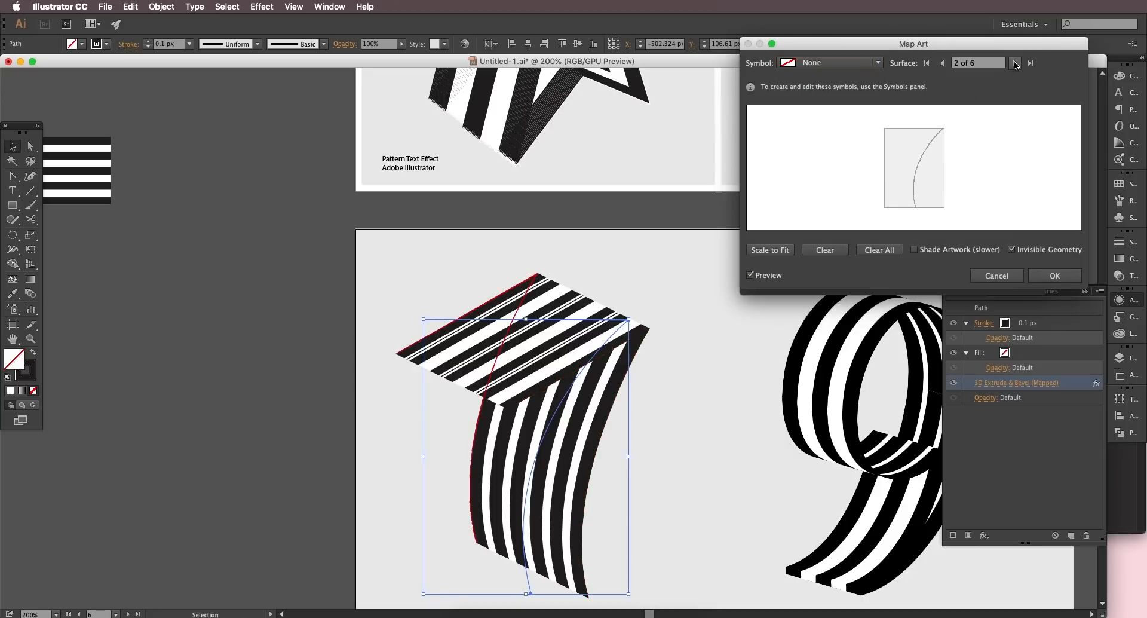
left_click(1015, 63)
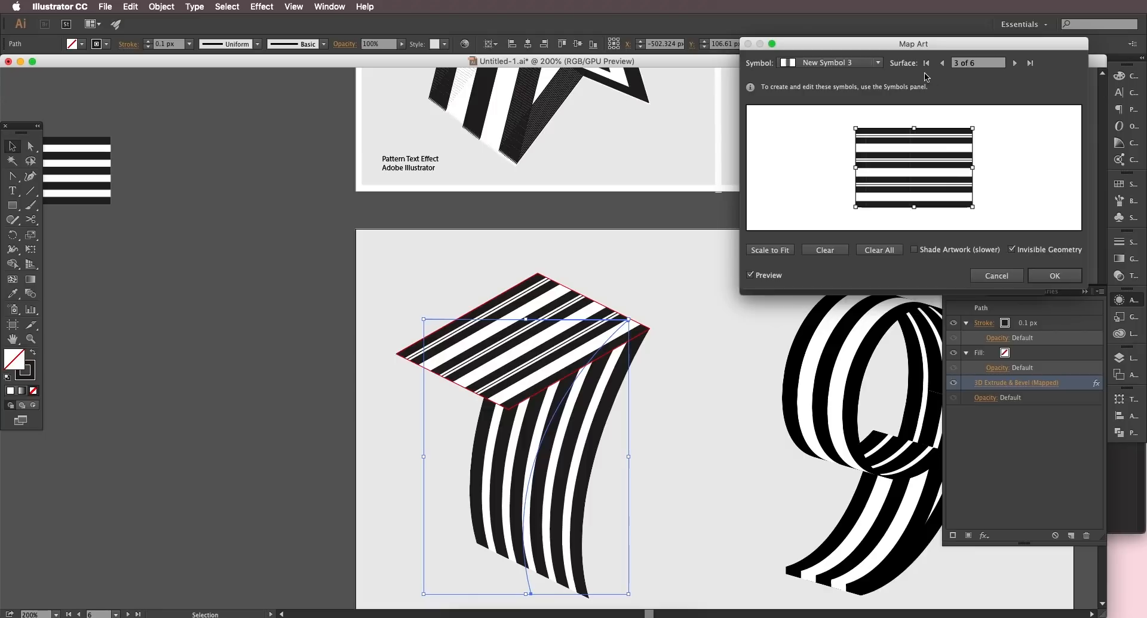
left_click(878, 63)
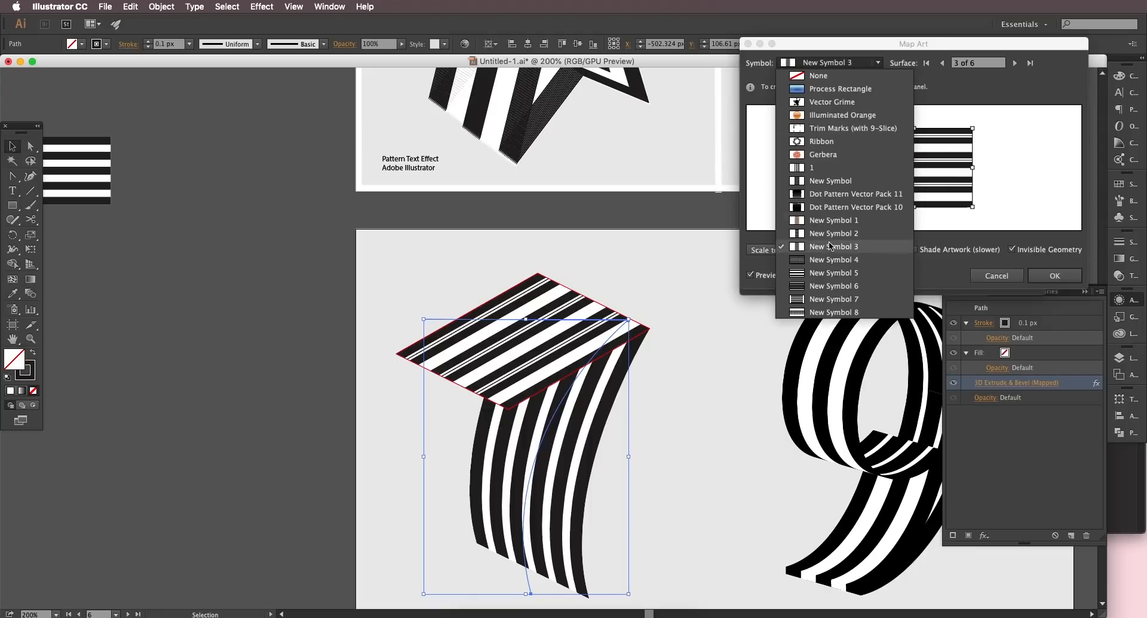
left_click(820, 300)
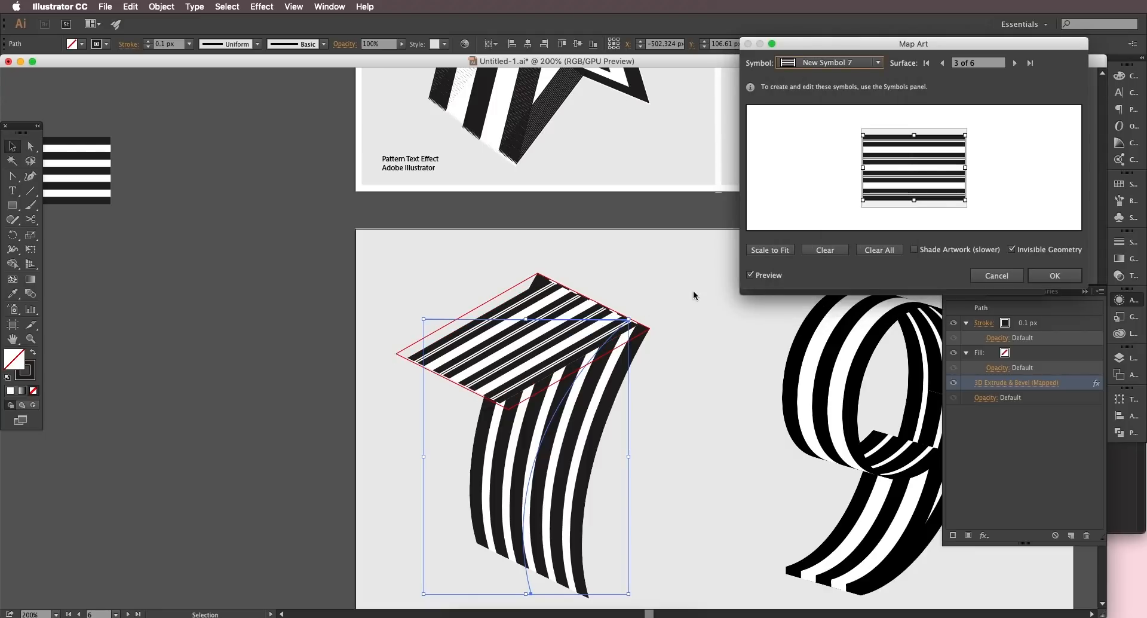
left_click(758, 250)
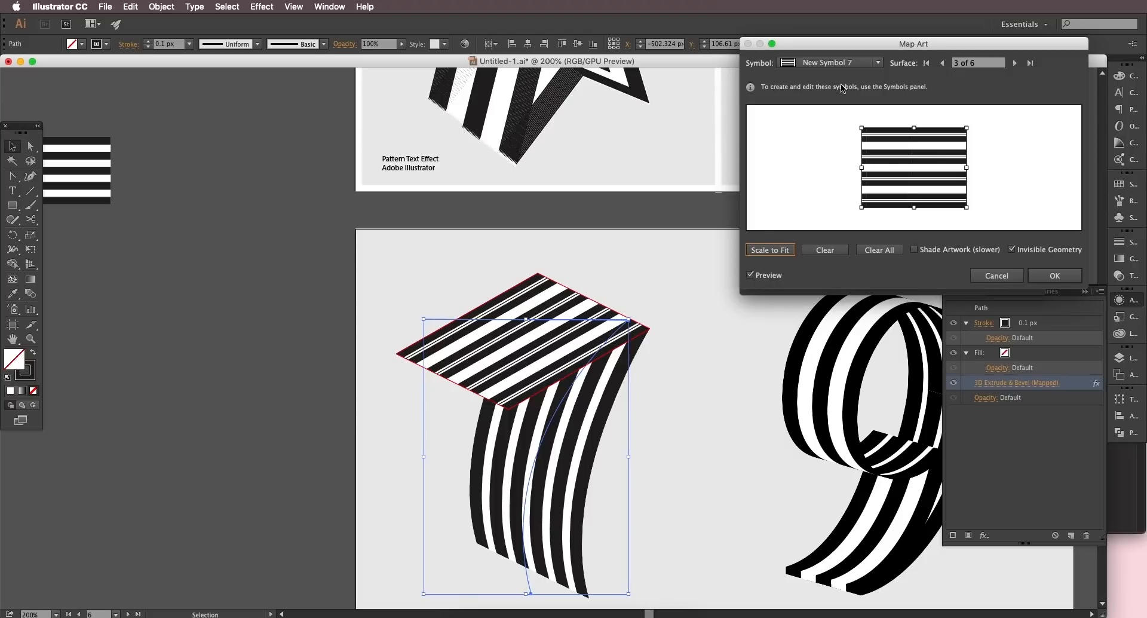
Step: Try New Symbol 5 on surface 3 and return to New Symbol 7, scaled to fit
left_click(836, 63)
left_click(824, 278)
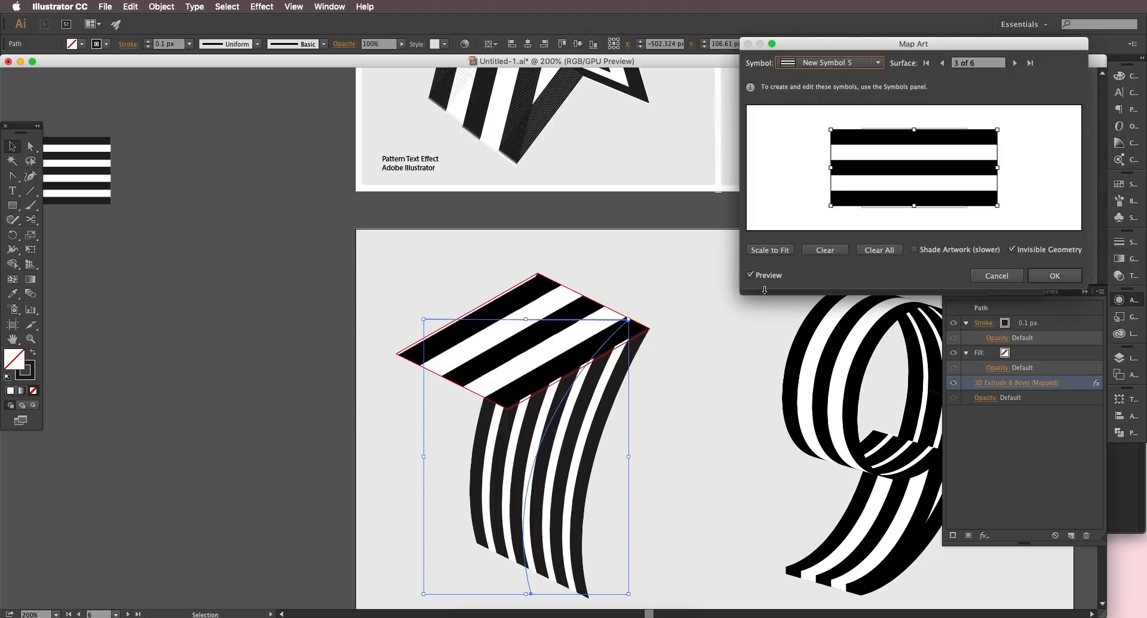
left_click(850, 67)
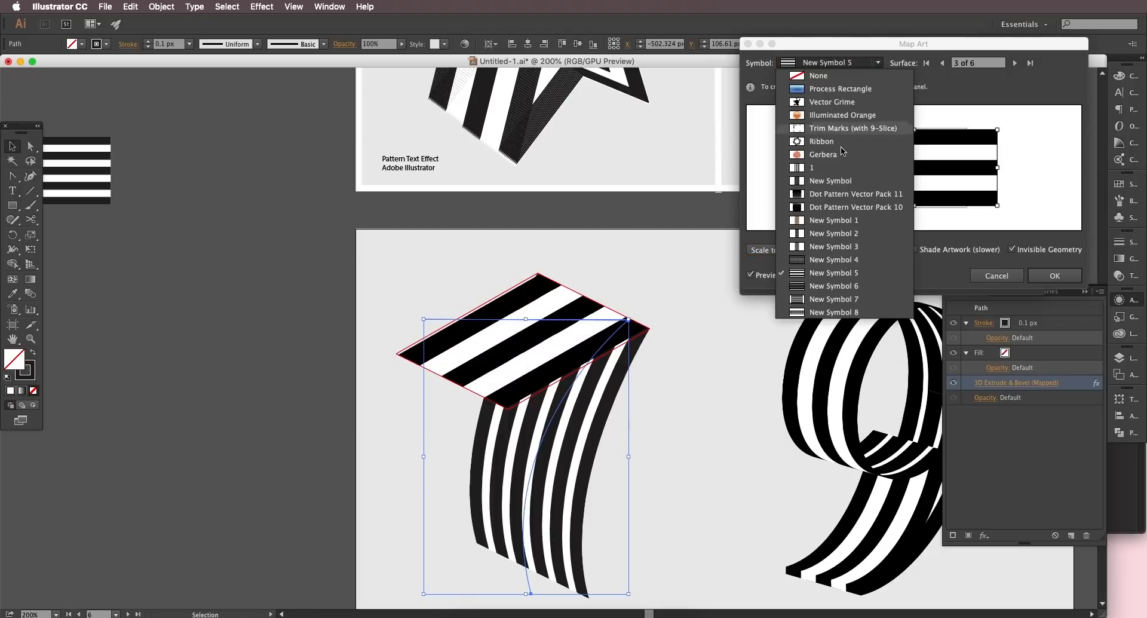
left_click(836, 304)
left_click(793, 251)
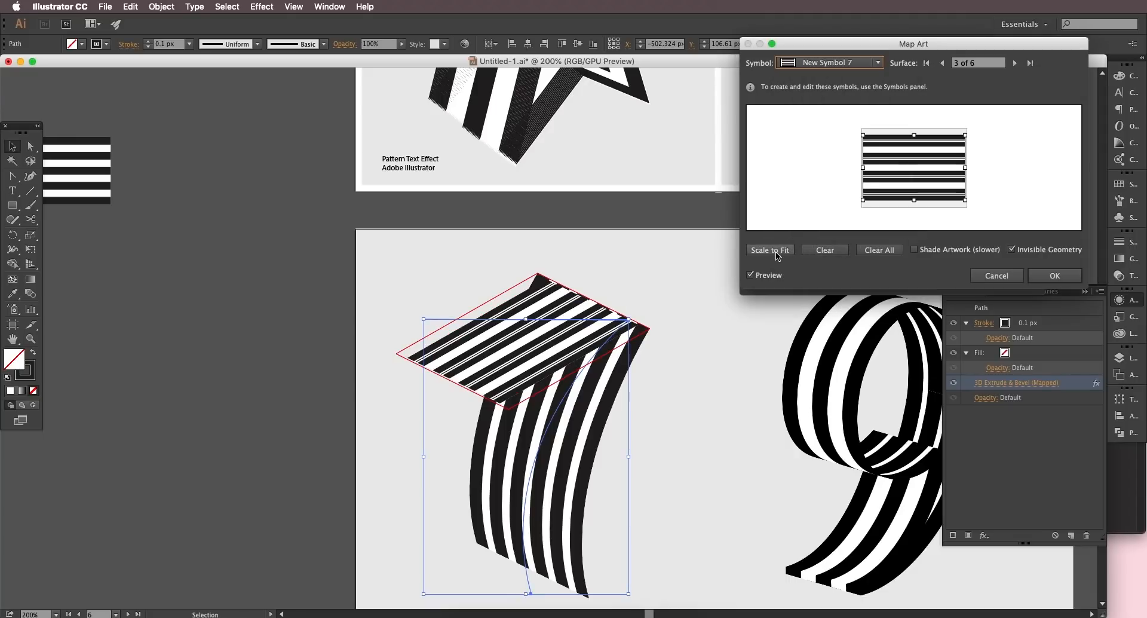
Step: Map New Symbol 8 onto surface 5 of 6, scale it to fit, and apply the 3D effect to the 7
left_click(1014, 63)
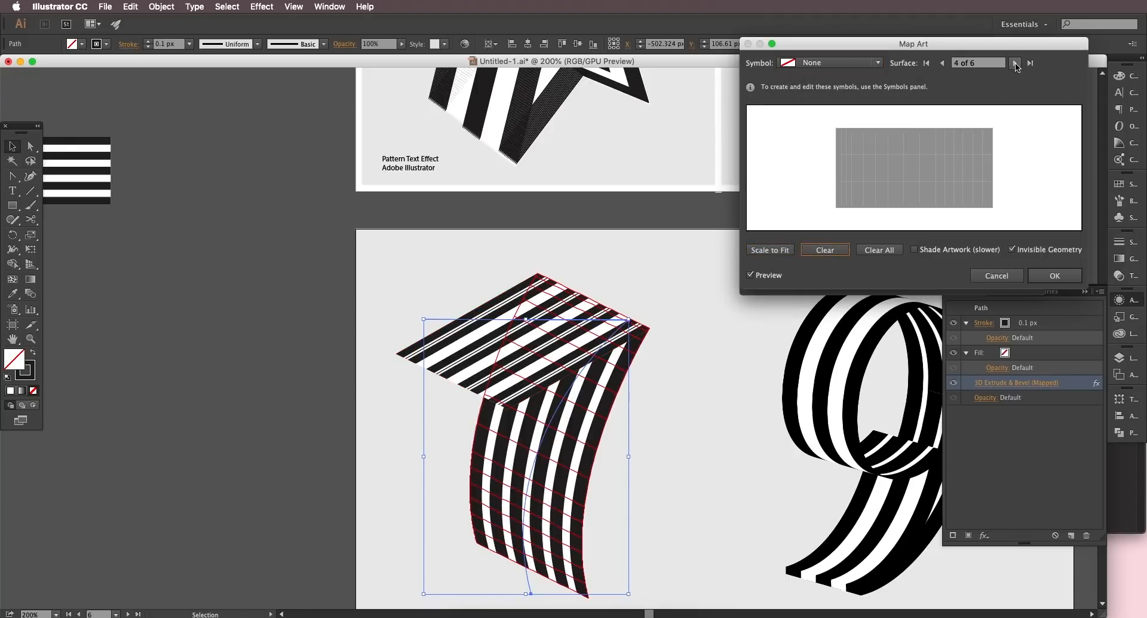
left_click(1014, 63)
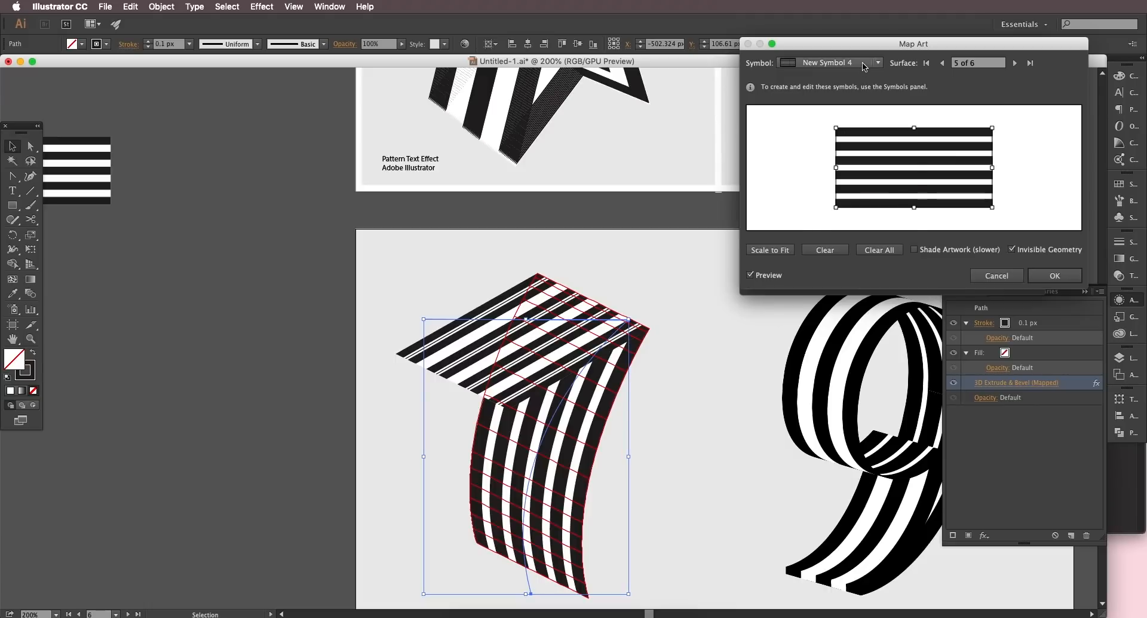
left_click(839, 63)
left_click(802, 314)
left_click(775, 251)
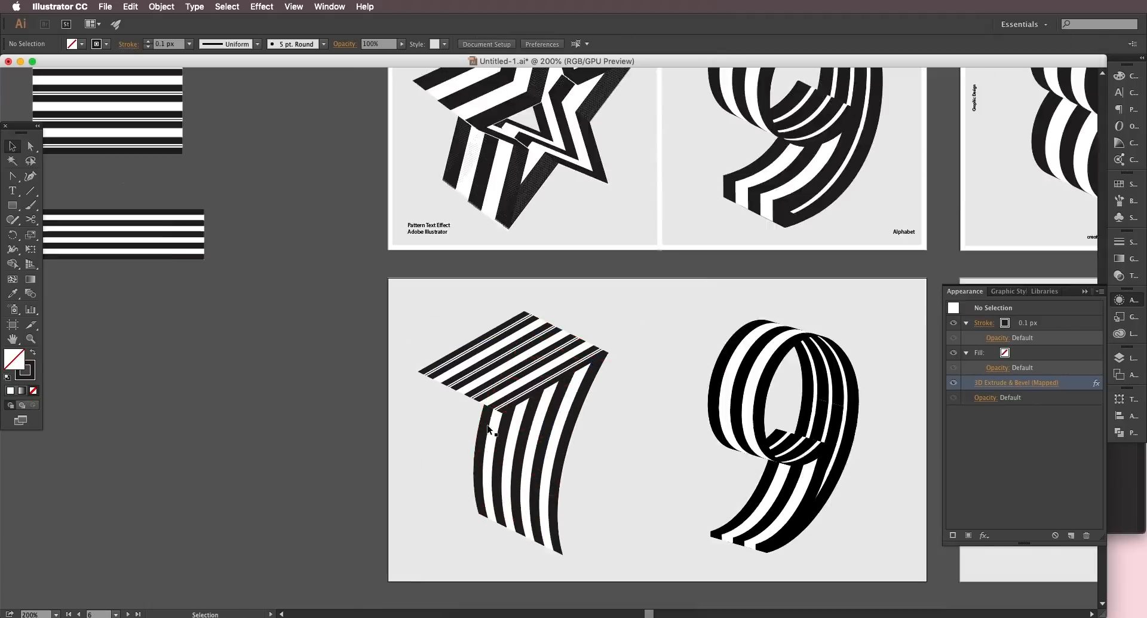
scroll(491, 420, "down", 1)
left_click_drag(535, 422, 539, 408)
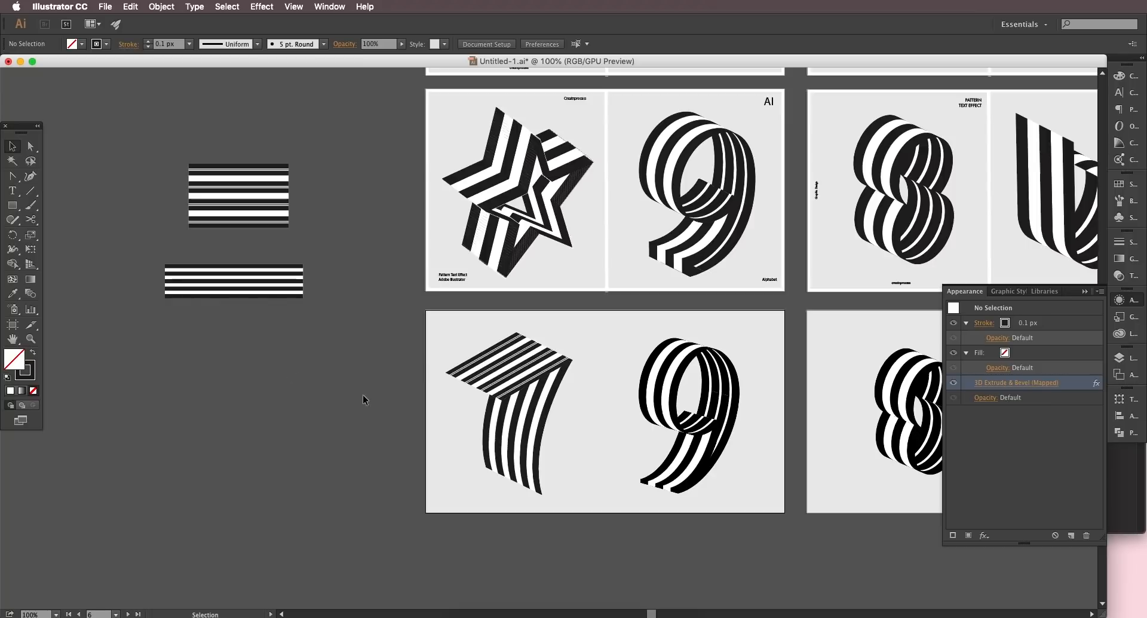
Step: Select the striped 7 and review the finished pattern designs across the artboards
left_click(524, 405)
left_click_drag(601, 253, 460, 489)
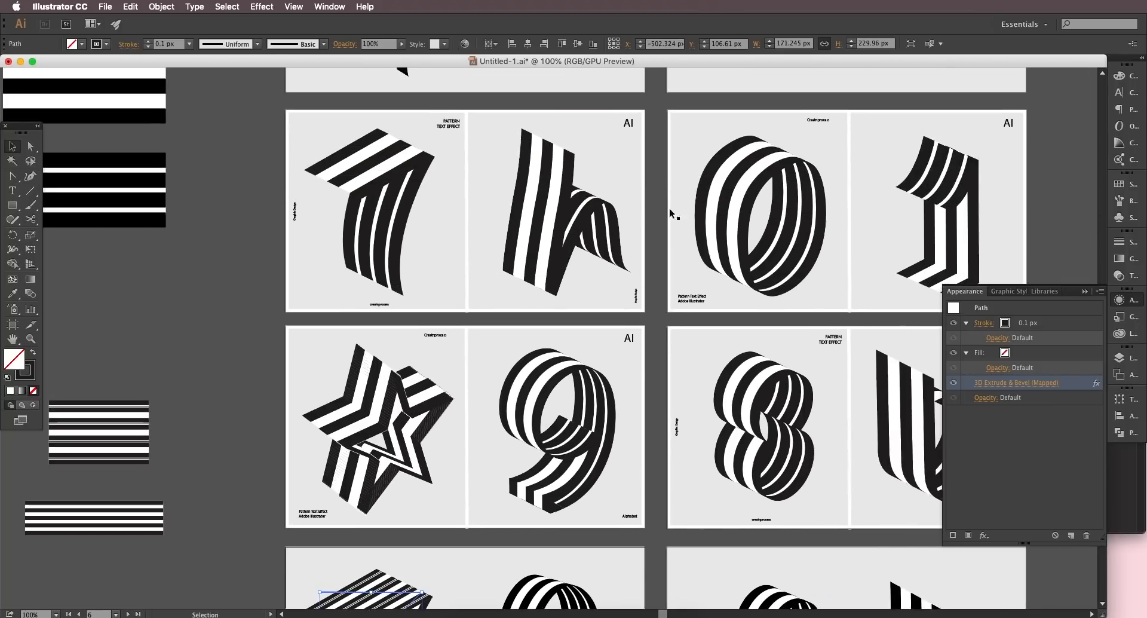
left_click_drag(695, 232, 704, 377)
left_click_drag(550, 335, 529, 397)
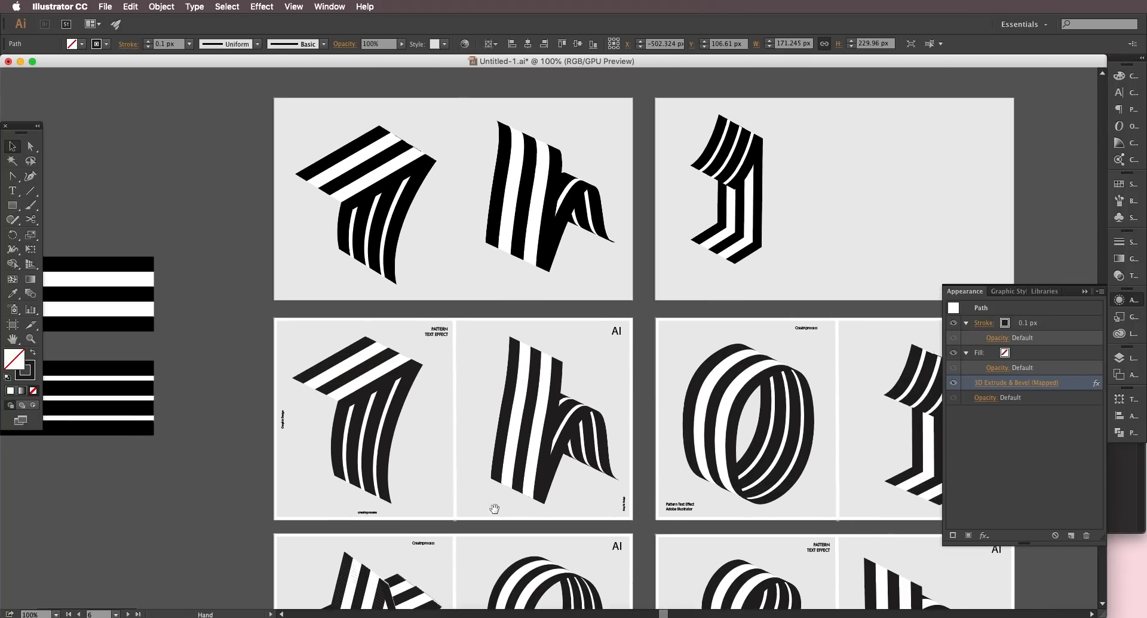
left_click_drag(493, 508, 468, 268)
left_click_drag(455, 458, 532, 252)
left_click_drag(511, 412, 574, 410)
left_click_drag(557, 184, 559, 488)
left_click_drag(437, 297, 519, 464)
left_click_drag(306, 391, 314, 120)
left_click_drag(318, 495, 345, 287)
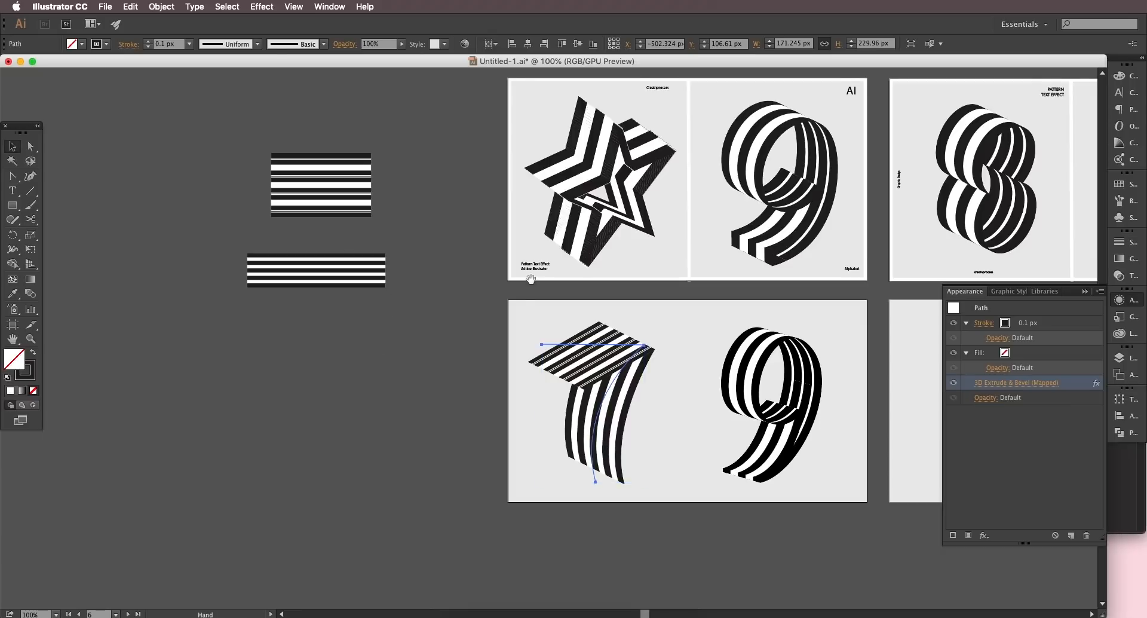
Step: Examine the construction of the striped 3D star in the reference design up close
left_click_drag(674, 171, 606, 305)
scroll(554, 302, "up", 3)
left_click_drag(542, 369, 584, 309)
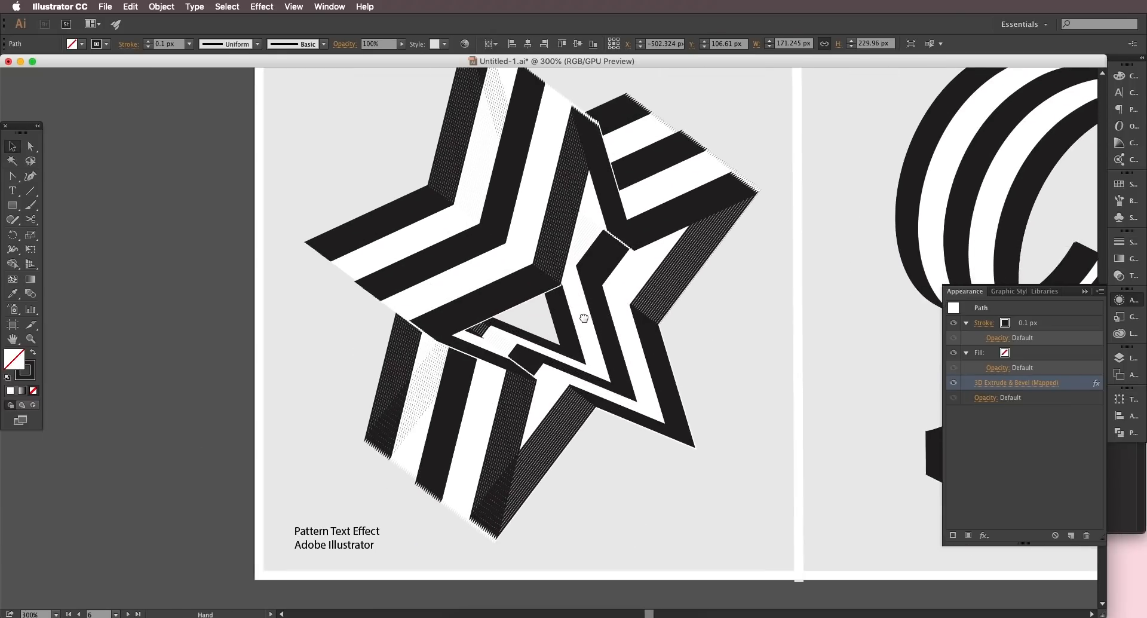
scroll(583, 333, "down", 1)
scroll(583, 334, "up", 1)
left_click_drag(594, 357, 563, 369)
scroll(563, 352, "down", 1)
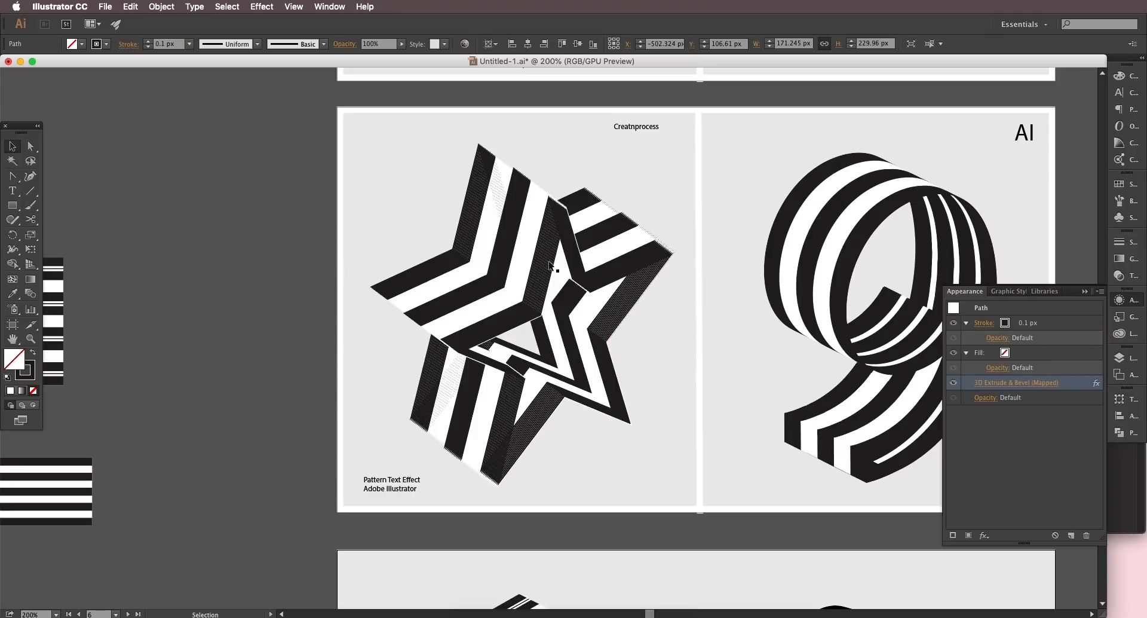
scroll(571, 323, "right", 2)
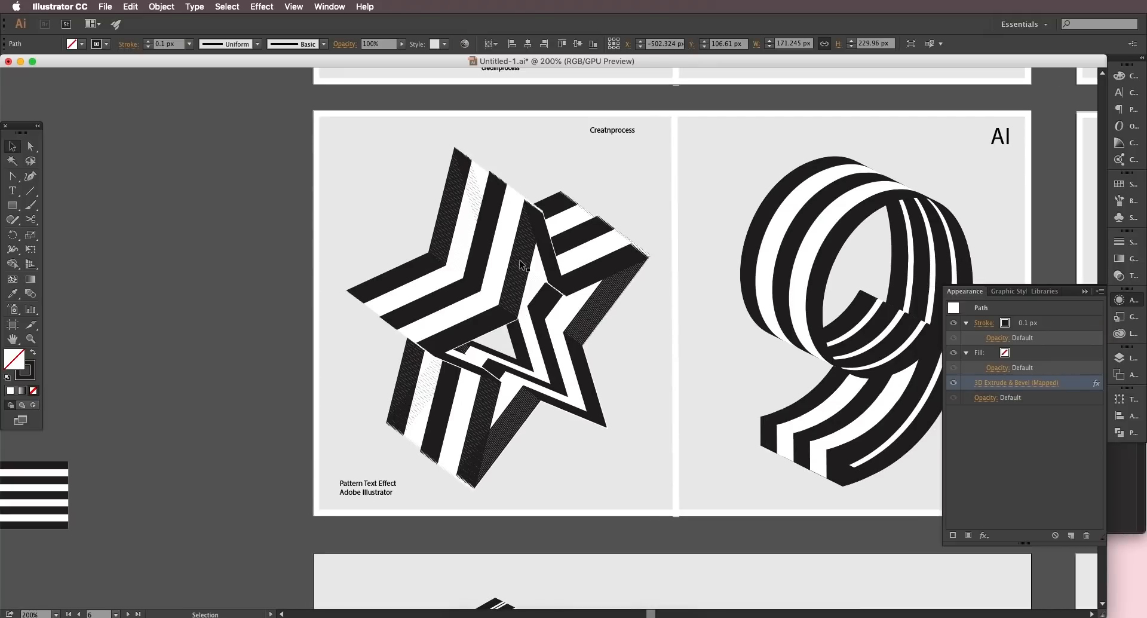
scroll(546, 372, "down", 2)
left_click_drag(570, 416, 548, 323)
left_click_drag(495, 293, 526, 310)
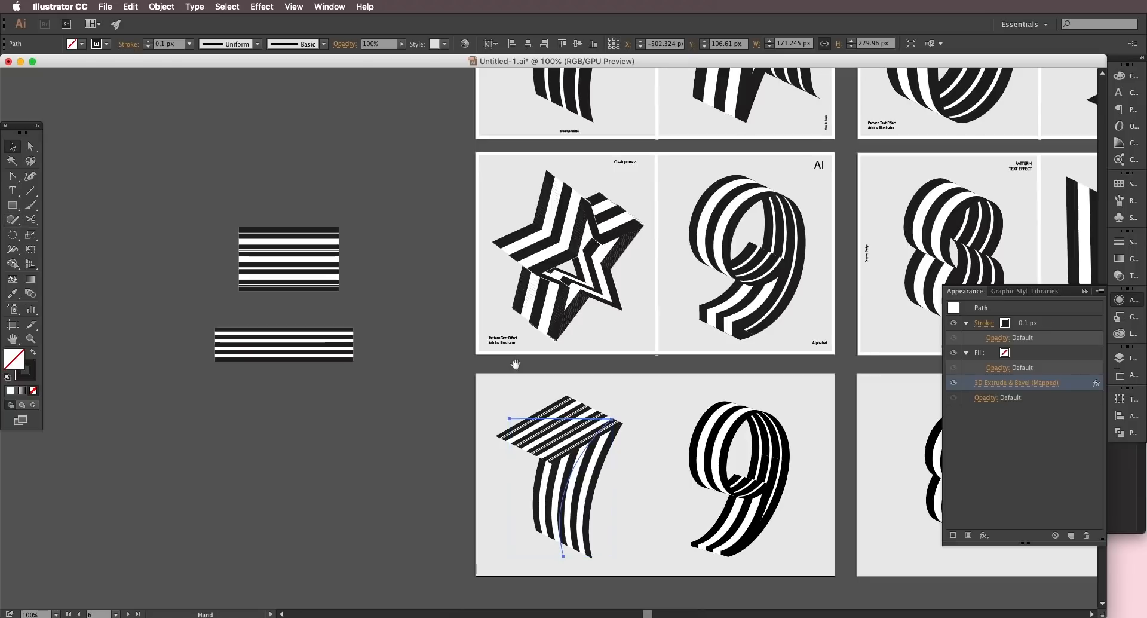
Step: Move the striped 7 off its artboard onto the empty canvas below the stripe patterns
left_click_drag(583, 382, 494, 310)
left_click_drag(498, 381, 218, 476)
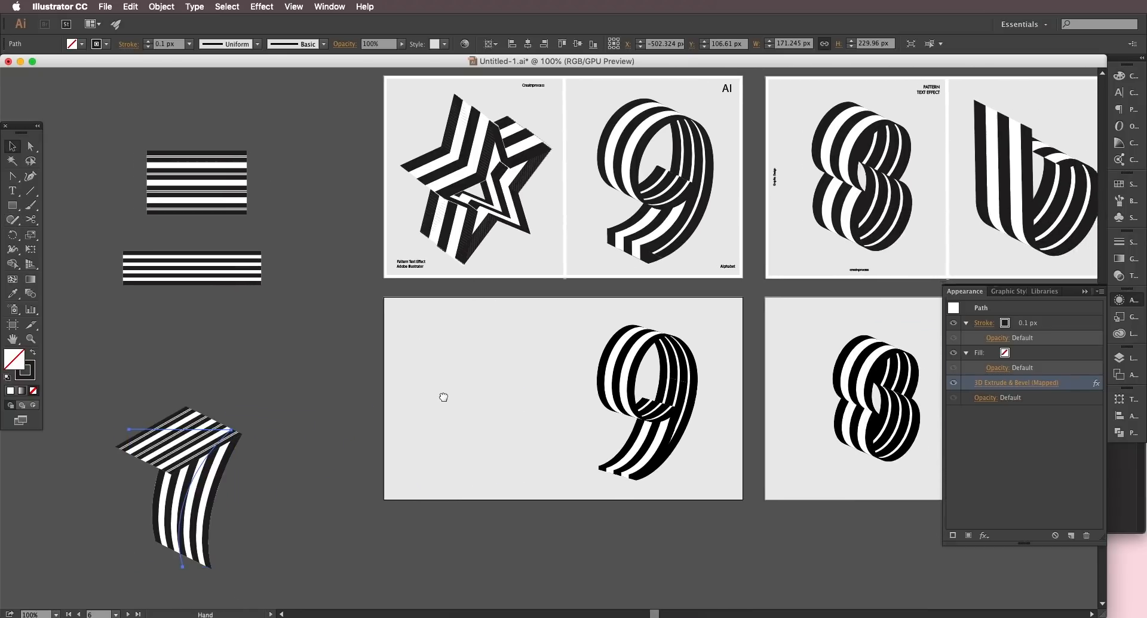
scroll(442, 396, "right", 2)
Step: Create a star with Radius 1 of 25 px, Radius 2 of 50 px and 5 points on the cleared artboard area
left_click(13, 205)
left_click_drag(13, 206, 49, 263)
left_click(497, 406)
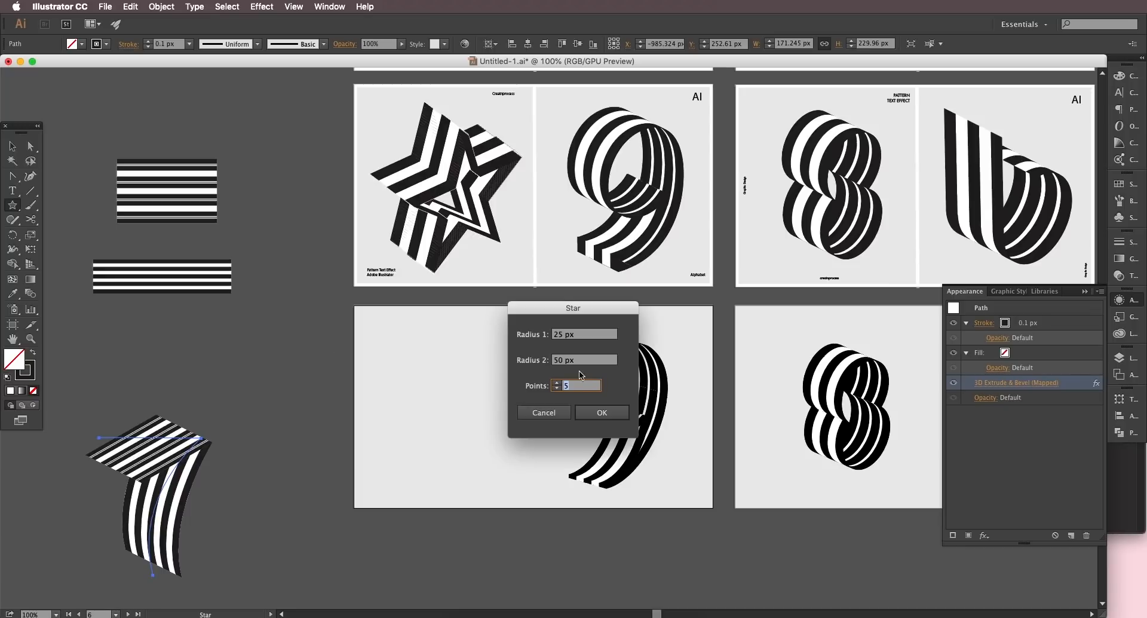
left_click(599, 414)
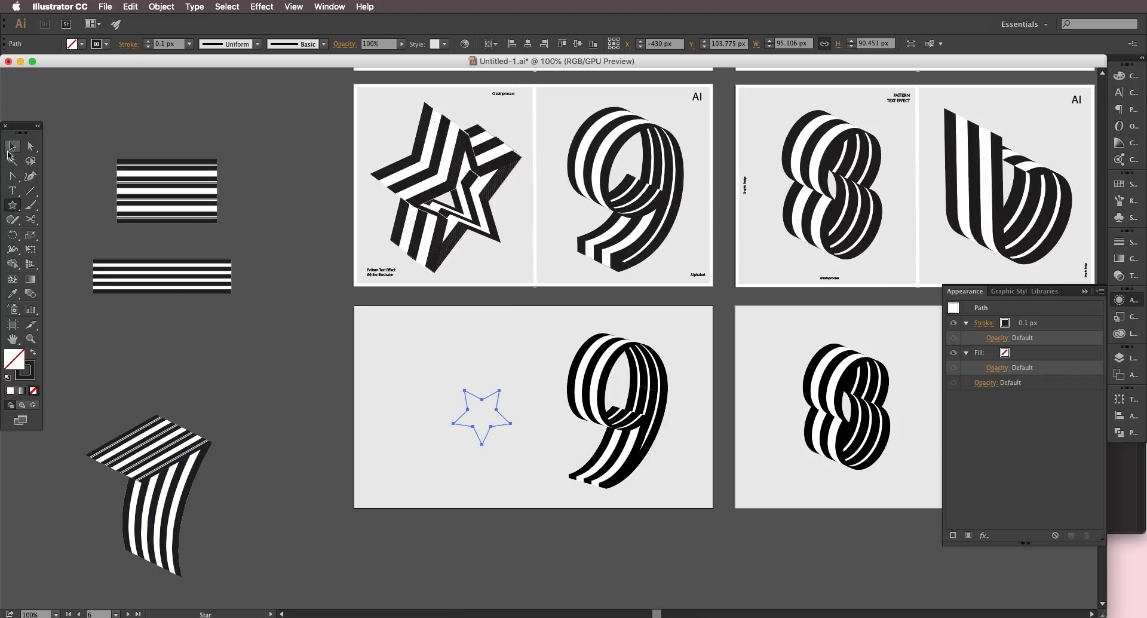
Step: Enlarge the star upright to about 204 by 194 px and set its stroke weight to 2 px
left_click(12, 147)
left_click_drag(512, 389, 383, 472)
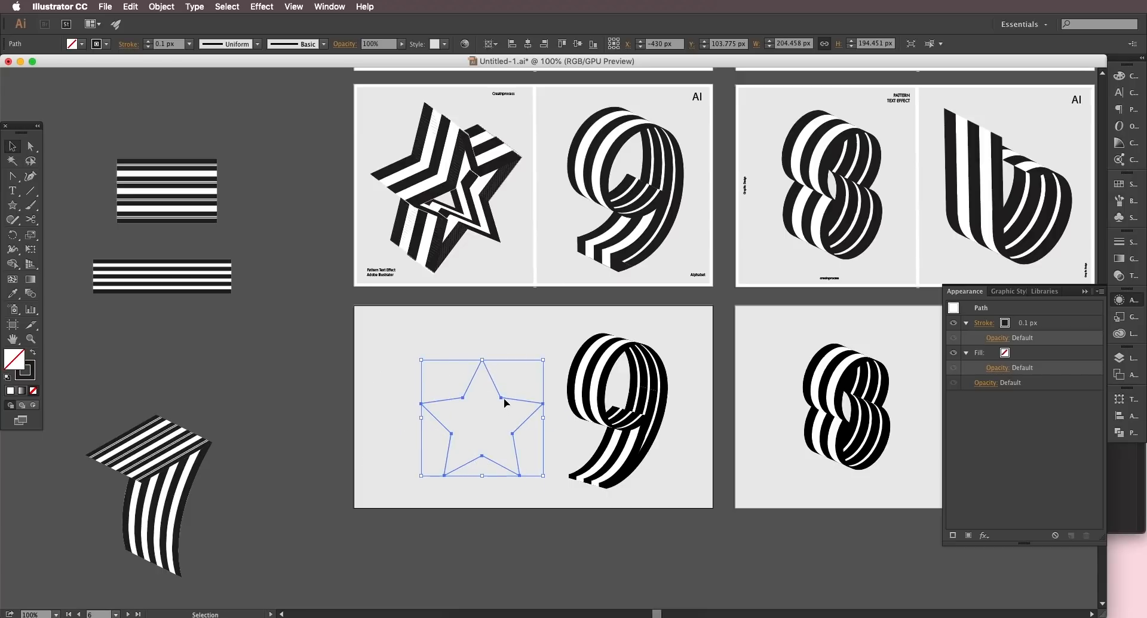
scroll(444, 402, "up", 1)
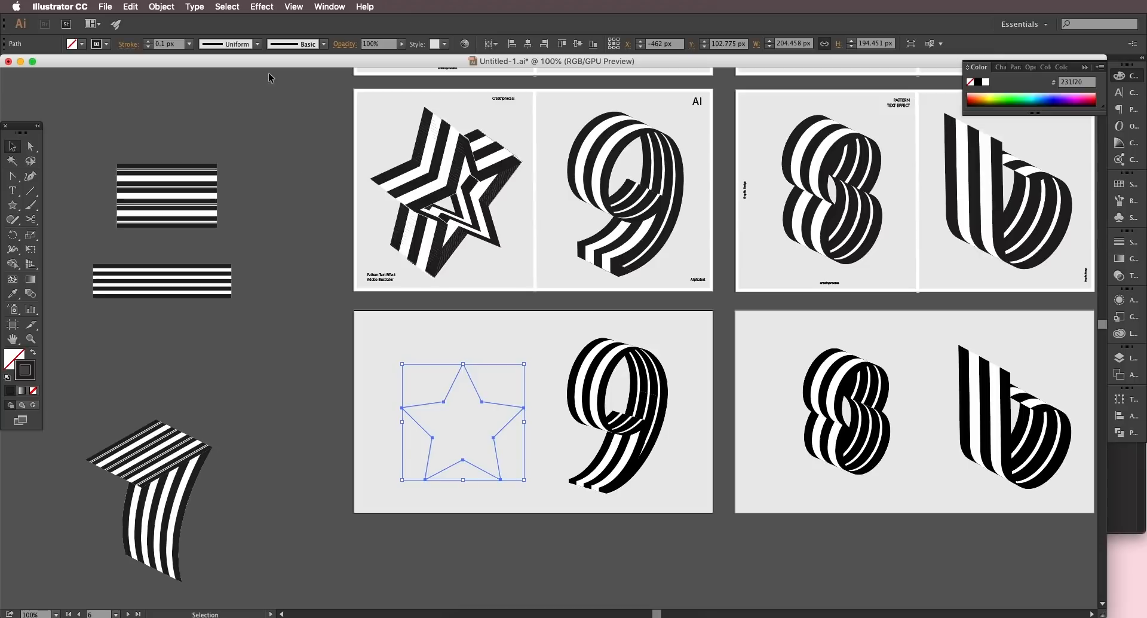
left_click(189, 43)
left_click(206, 70)
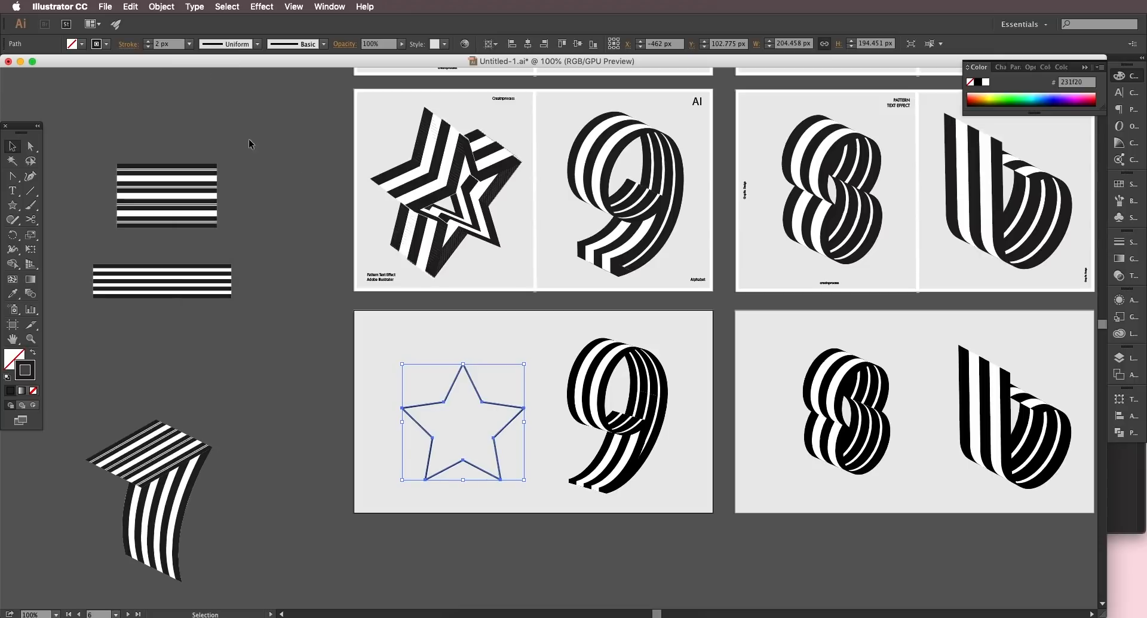
Step: Show the star's appearance attributes and target its stroke for effects
scroll(442, 369, "up", 2)
scroll(493, 388, "down", 1)
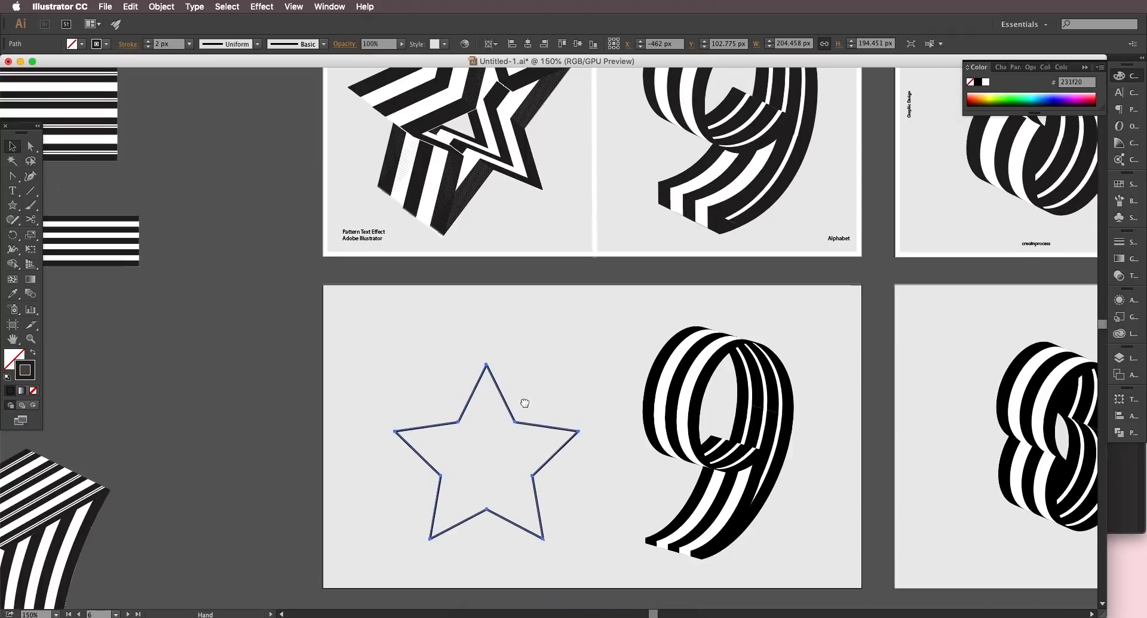
left_click_drag(524, 400, 510, 407)
left_click(1119, 299)
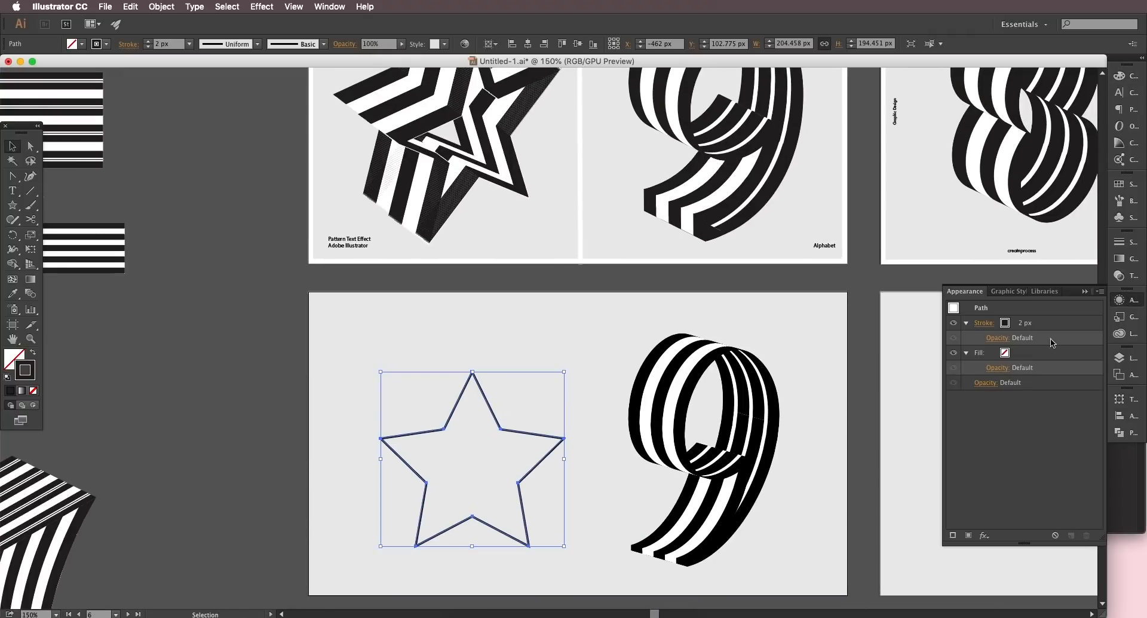
left_click(1075, 326)
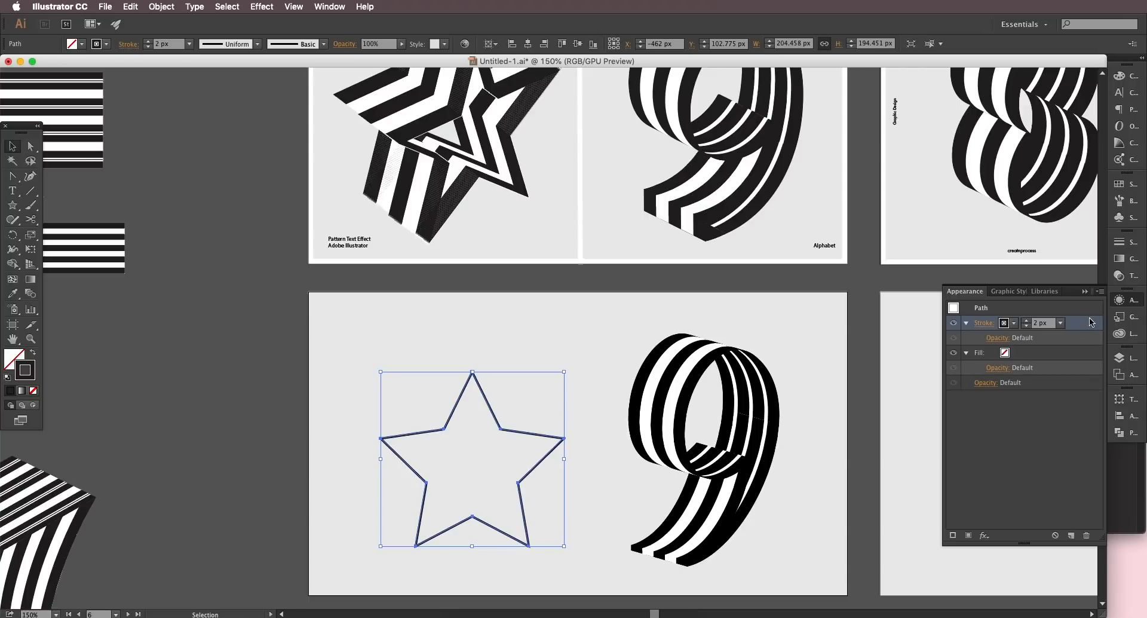
Step: Try a Transform effect on the star's stroke, moving 1 px horizontally and 2 px vertically with 9 copies
left_click(984, 535)
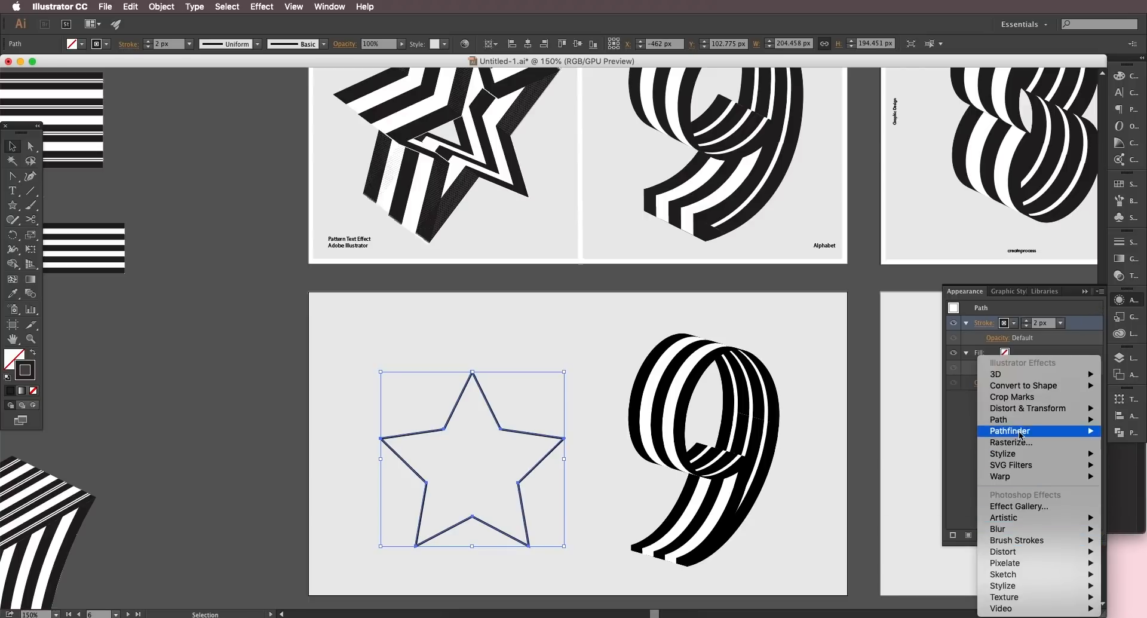
mouse_move(1026, 412)
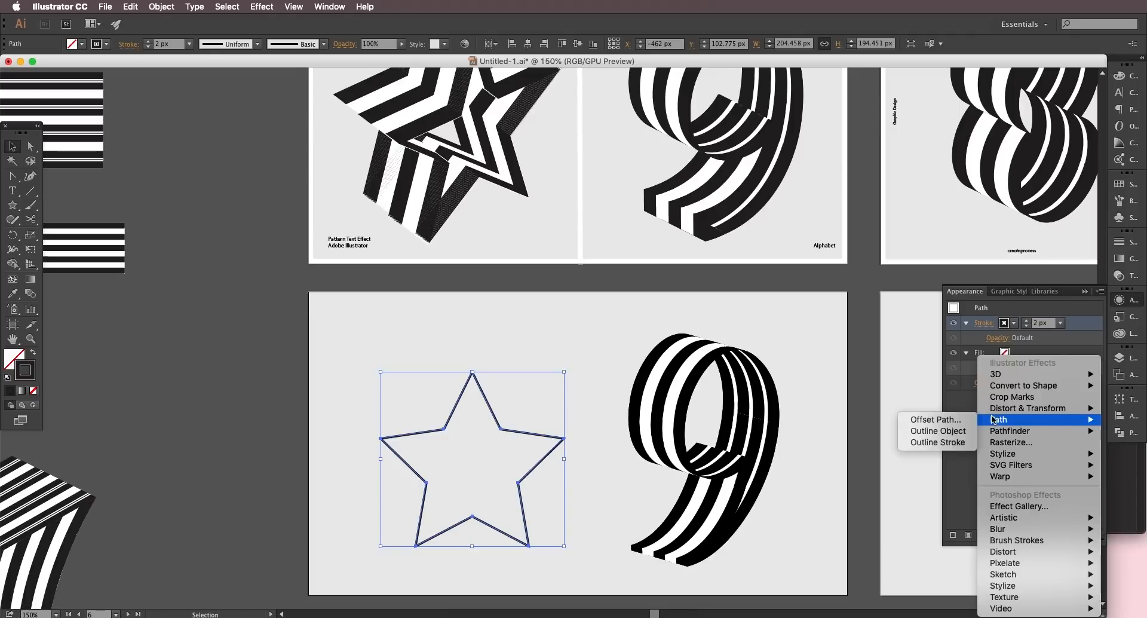
left_click(924, 442)
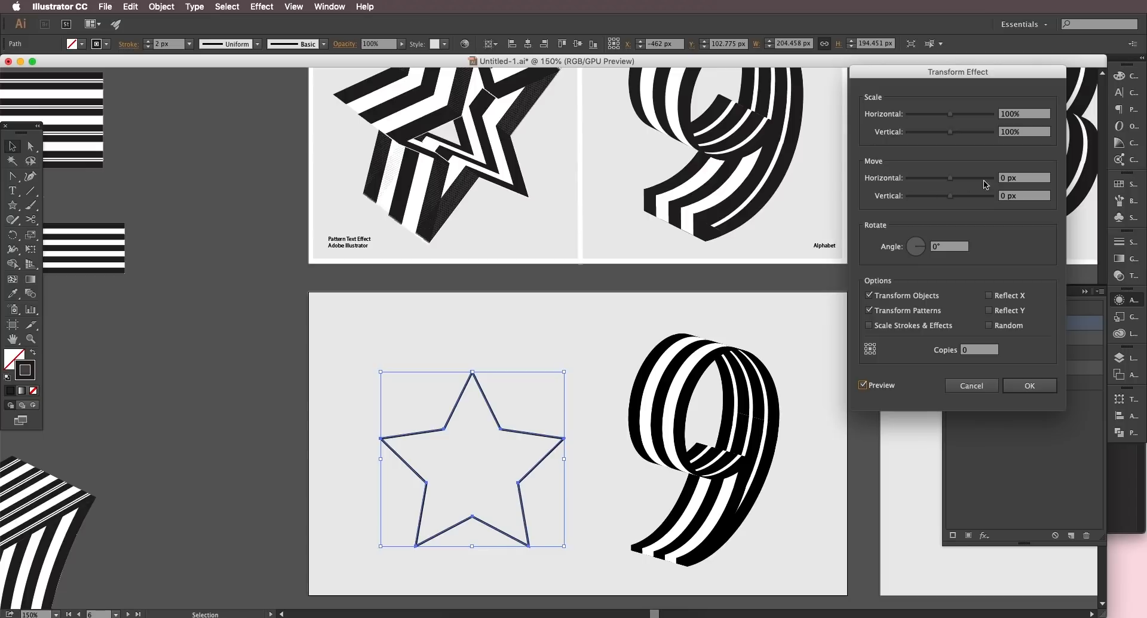
left_click(1013, 179)
key("Up")
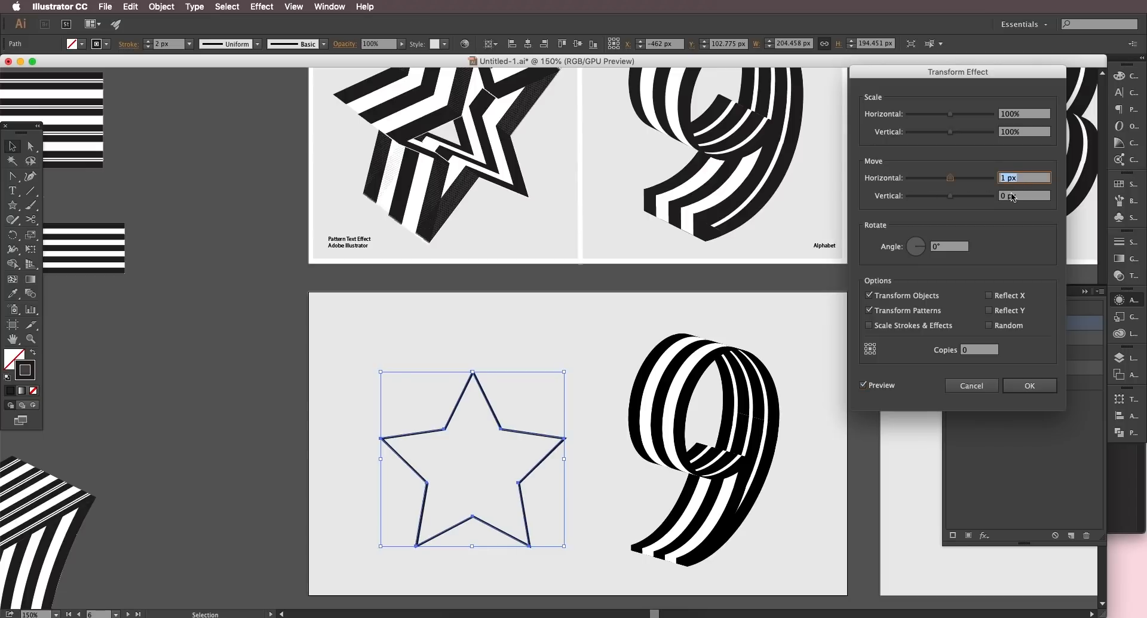
left_click(1013, 195)
key("Up")
key("Up")
left_click(988, 348)
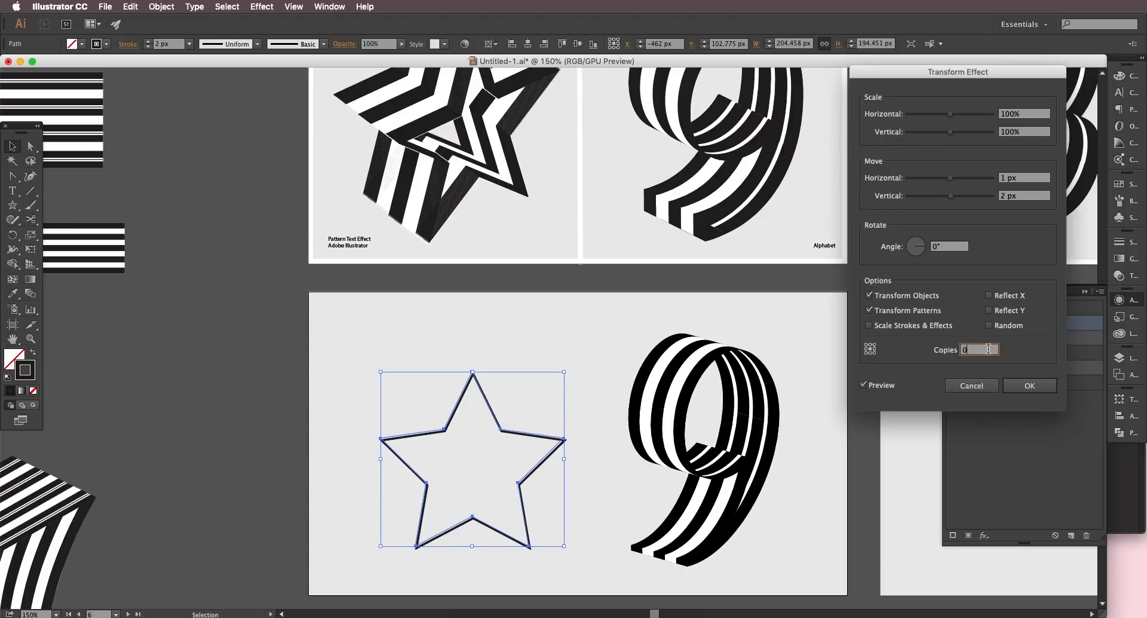
type("9")
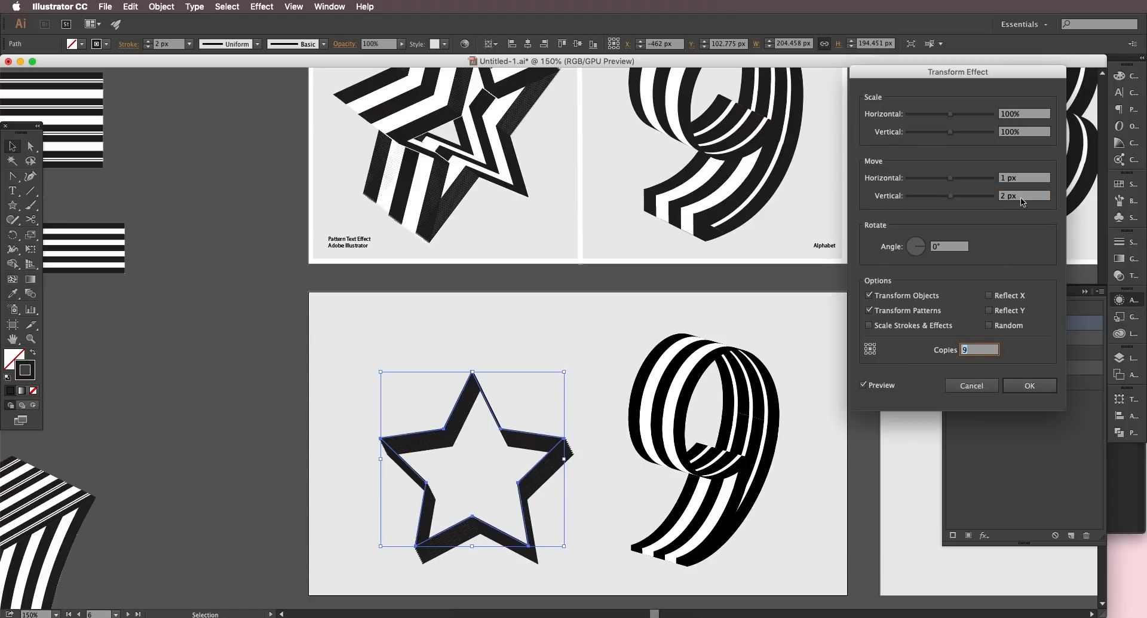
Step: Set the Transform effect's horizontal and vertical move to -1 px each
left_click(1022, 177)
key("Down")
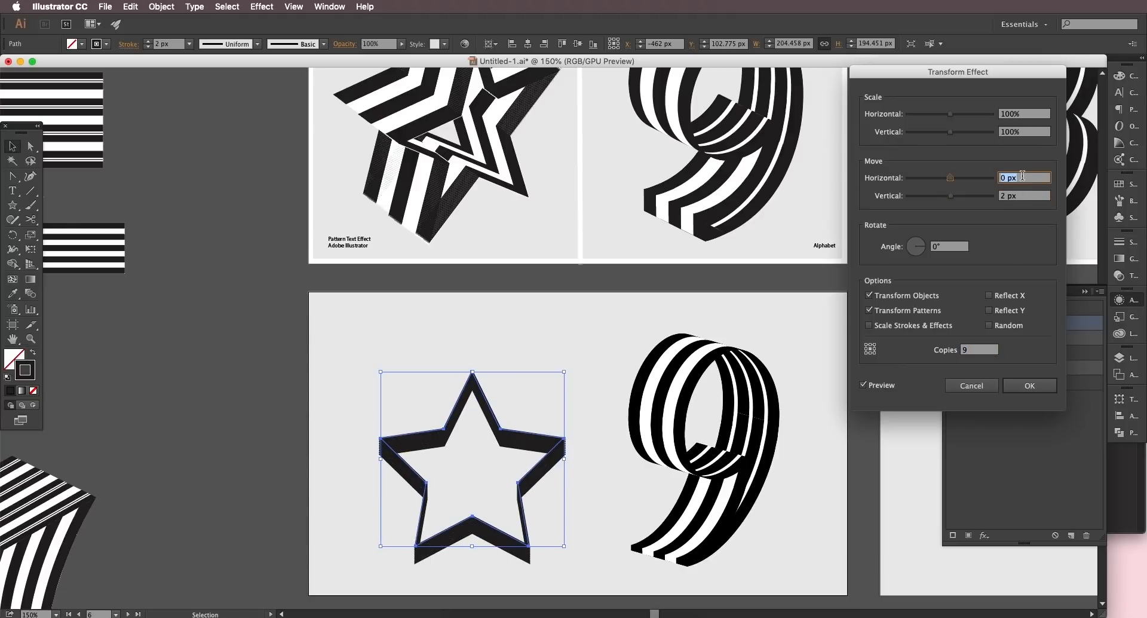
key("Down")
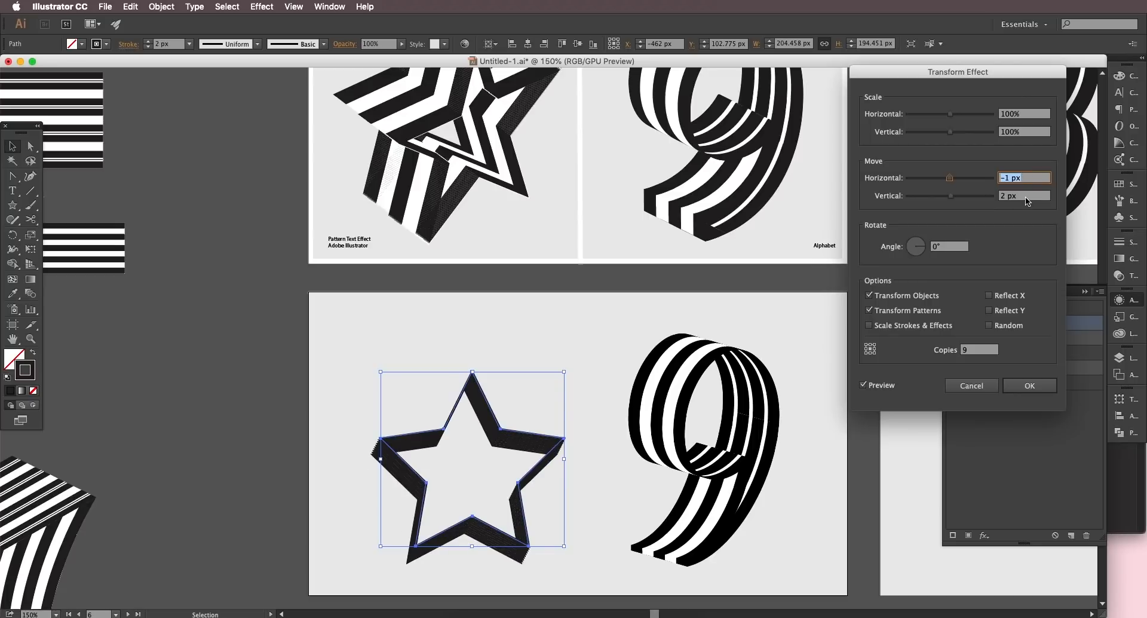
left_click(1027, 200)
key("Up")
key("Up")
key("Down")
key("Down")
key("Down")
key("Down")
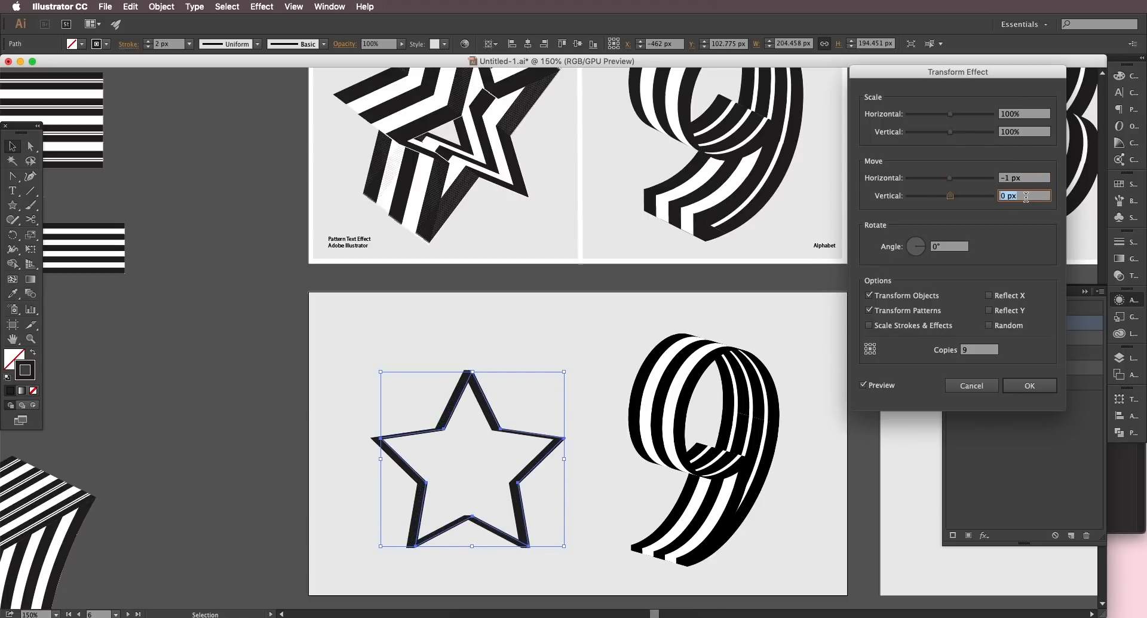
key("Down")
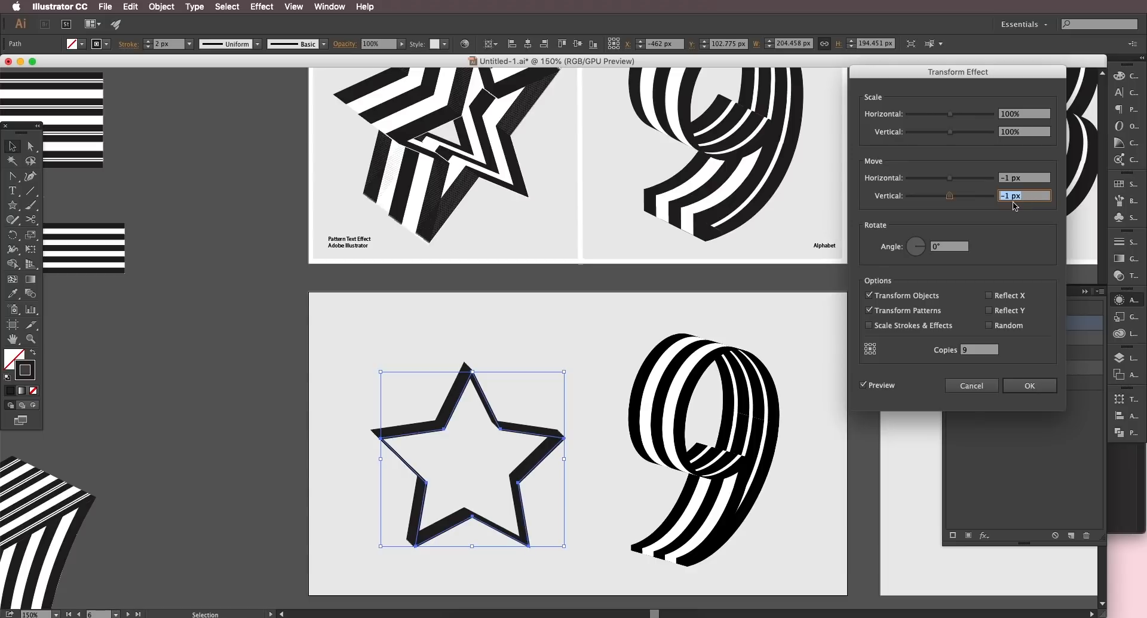
Step: Set the Transform effect to 15 copies and apply it to the star's stroke
left_click(991, 351)
key("Up")
key("Up")
key("Up")
key("Up")
key("Up")
key("Up")
key("Up")
key("Up")
key("Up")
key("Up")
key("Up")
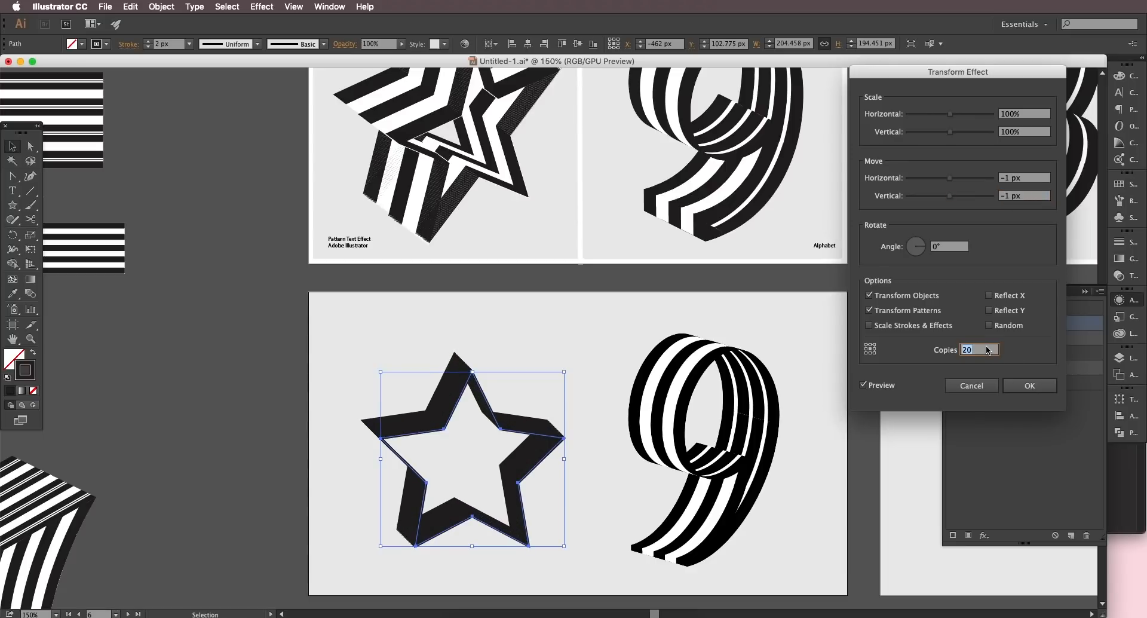
key("Down")
key("Down")
key("Down")
key("Down")
key("Down")
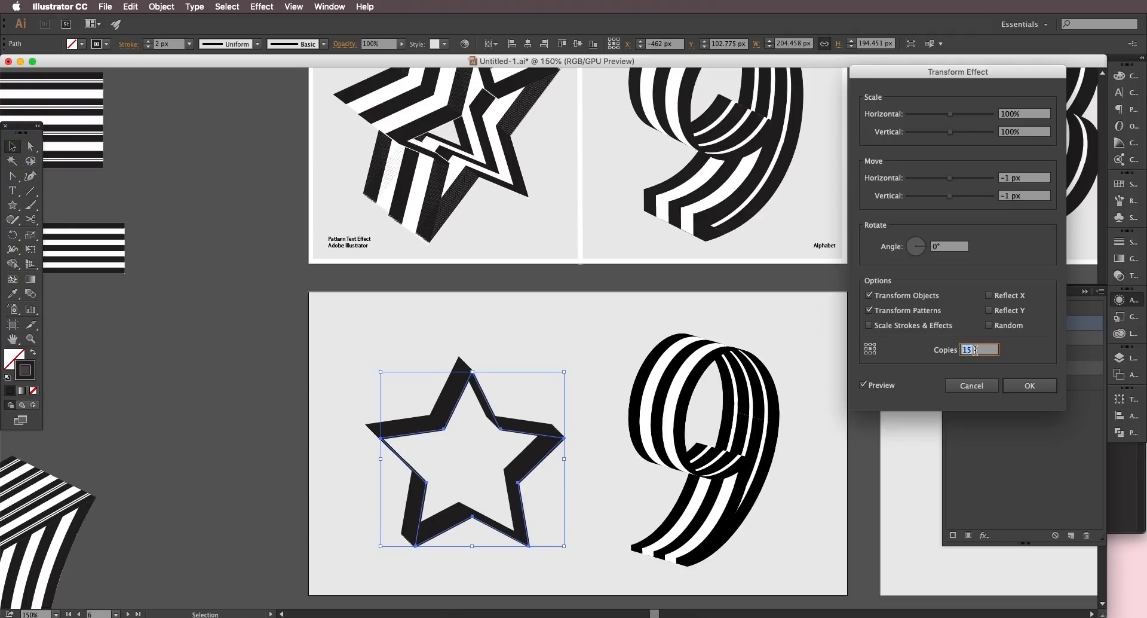
left_click(1027, 387)
Step: Compare the result with the reference star and undo the Transform effect
scroll(491, 426, "up", 3)
scroll(491, 426, "left", 2)
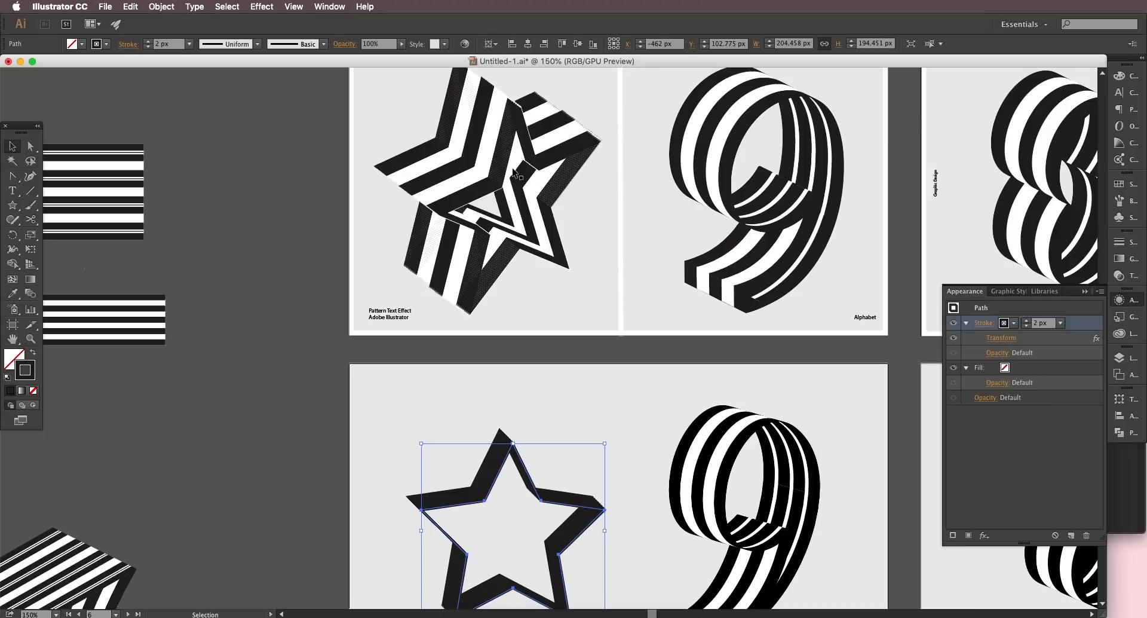
key("super+z")
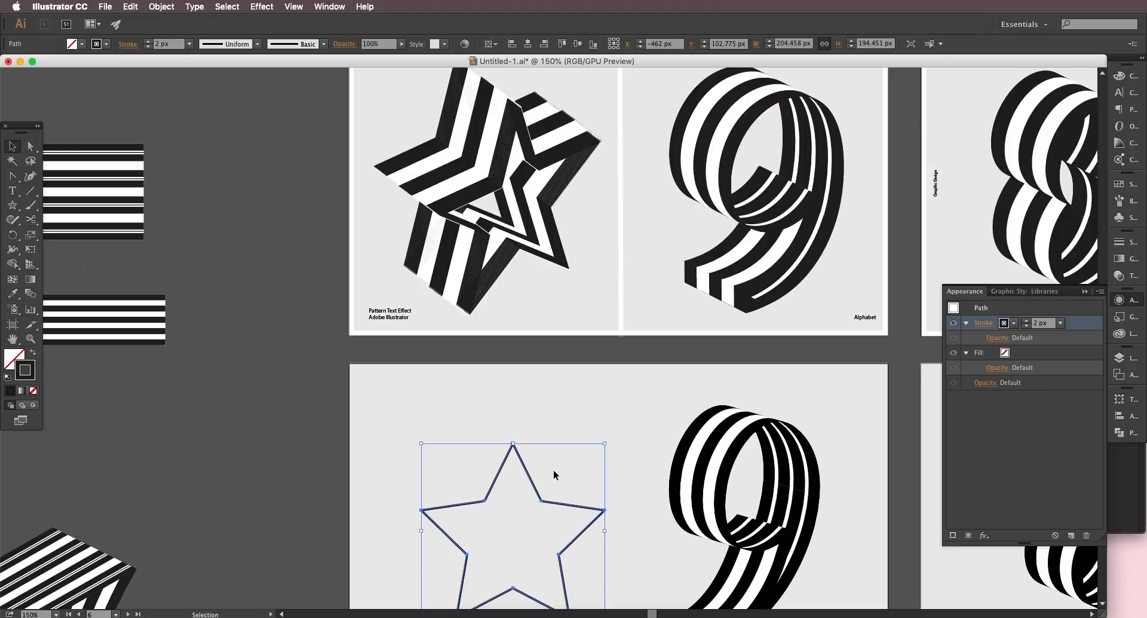
Step: Apply a 3D Rotate effect to the star's stroke with angles of -30°, -37° and 18°
left_click_drag(556, 469, 558, 410)
left_click(247, 8)
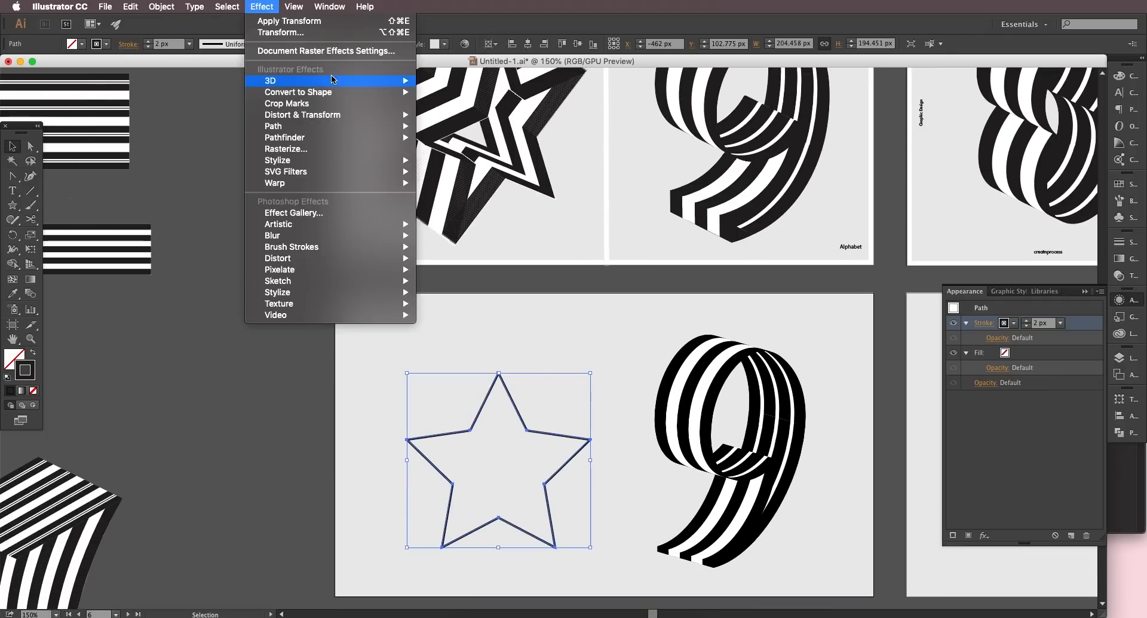
mouse_move(333, 80)
left_click(444, 104)
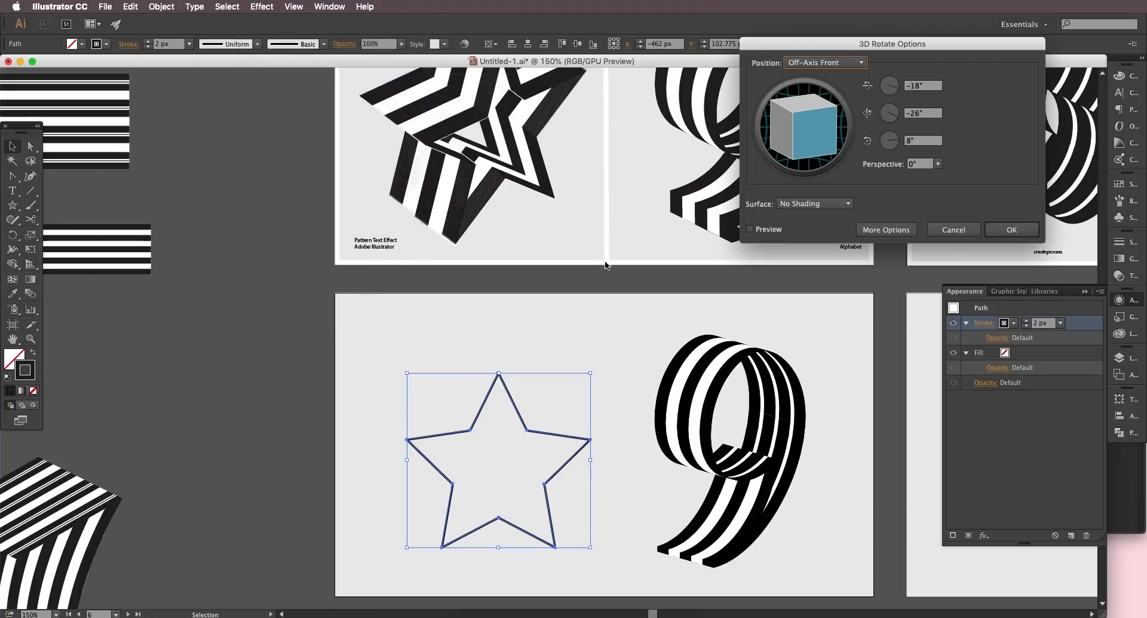
left_click(749, 228)
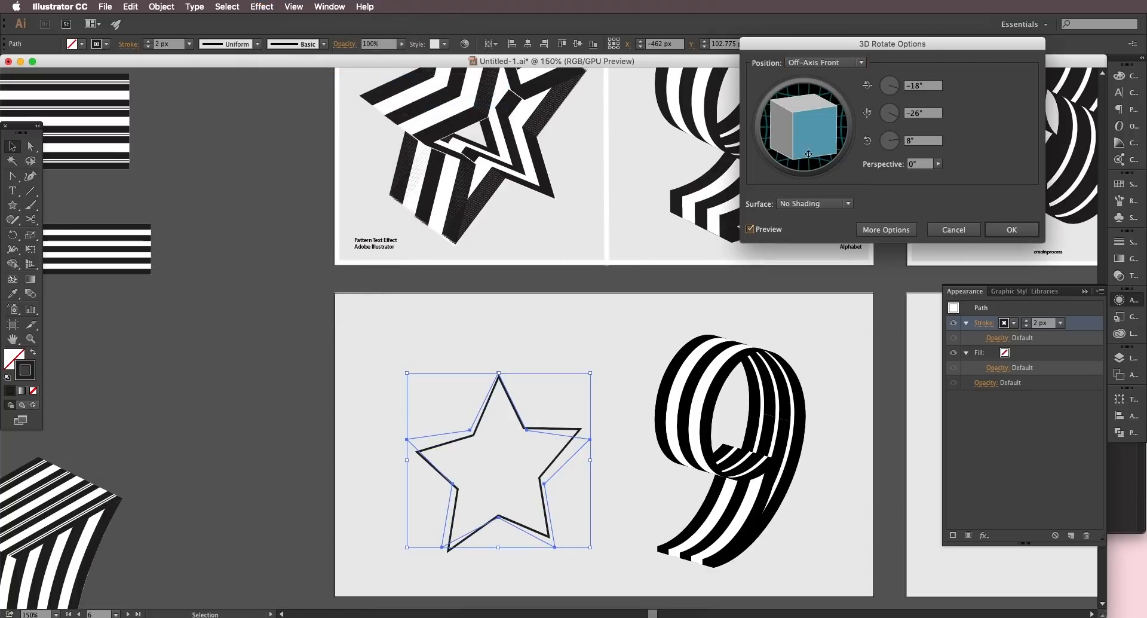
left_click_drag(808, 153, 821, 148)
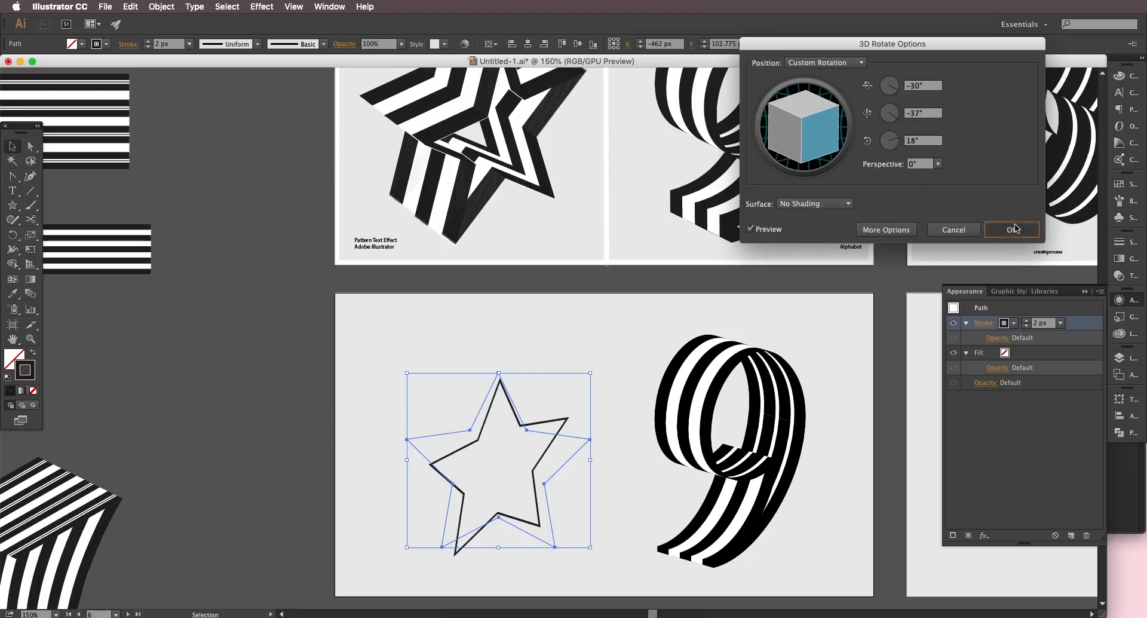
left_click(1011, 229)
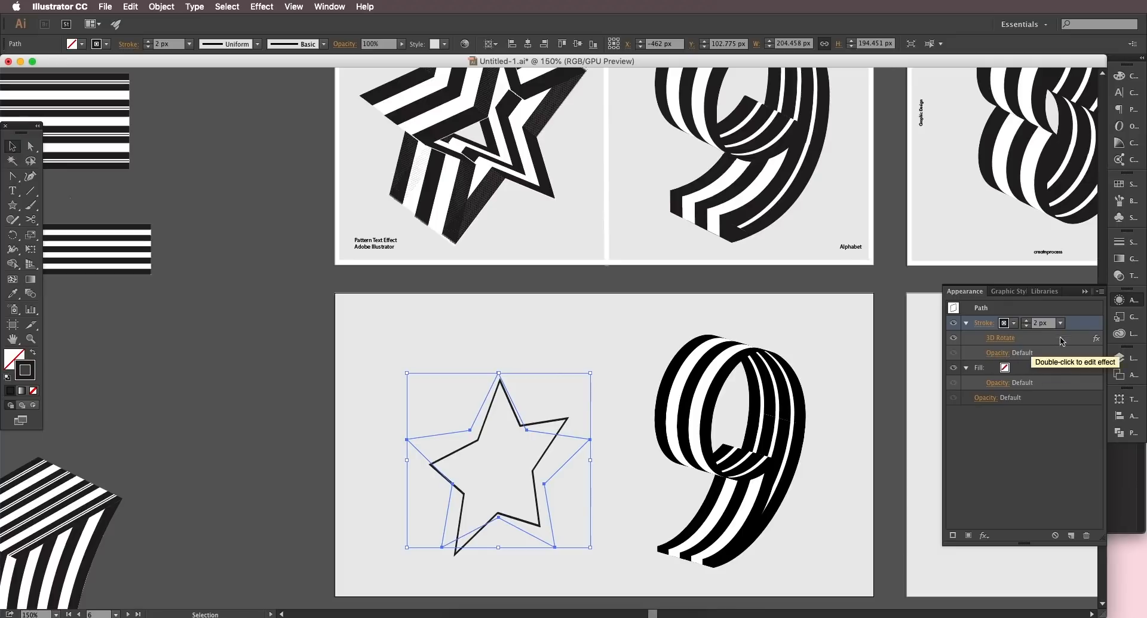
Step: Add a Transform effect to the star's stroke with 3 previewed copies and horizontal and vertical moves of -1 px each
left_click(982, 534)
mouse_move(1023, 411)
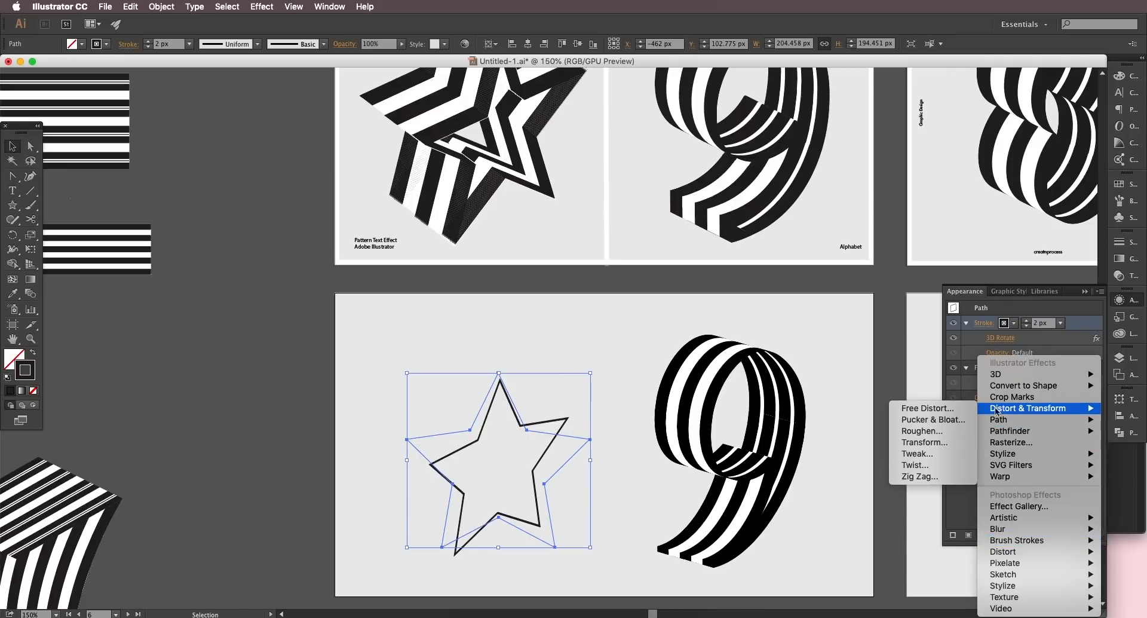
left_click(930, 443)
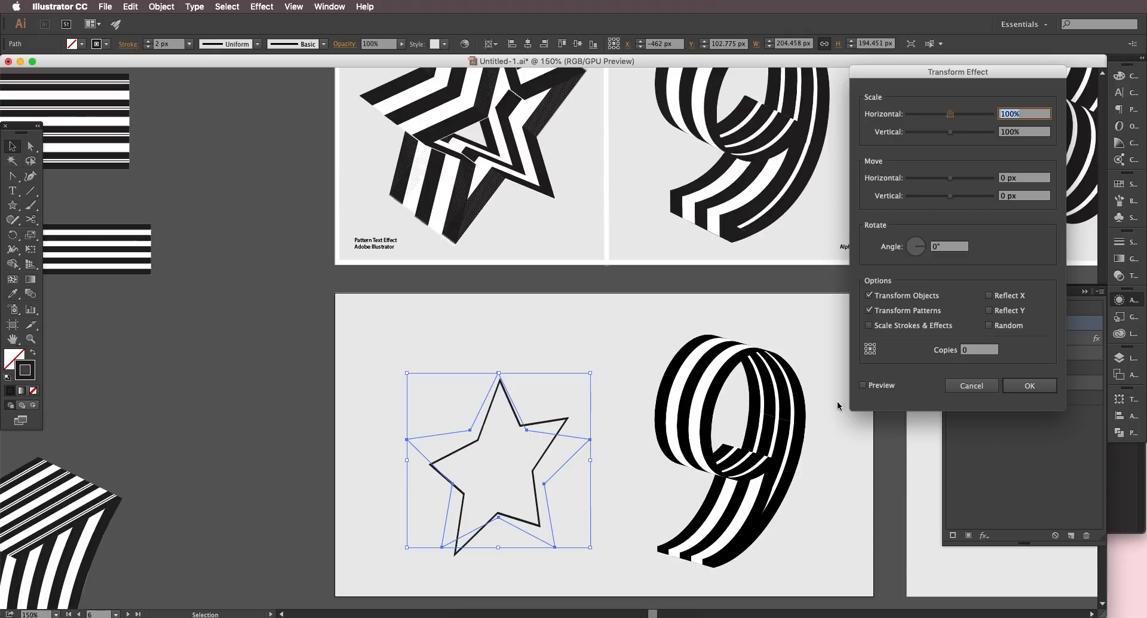
left_click(862, 385)
left_click(977, 350)
key("Up")
key("Up")
key("Up")
left_click(1022, 178)
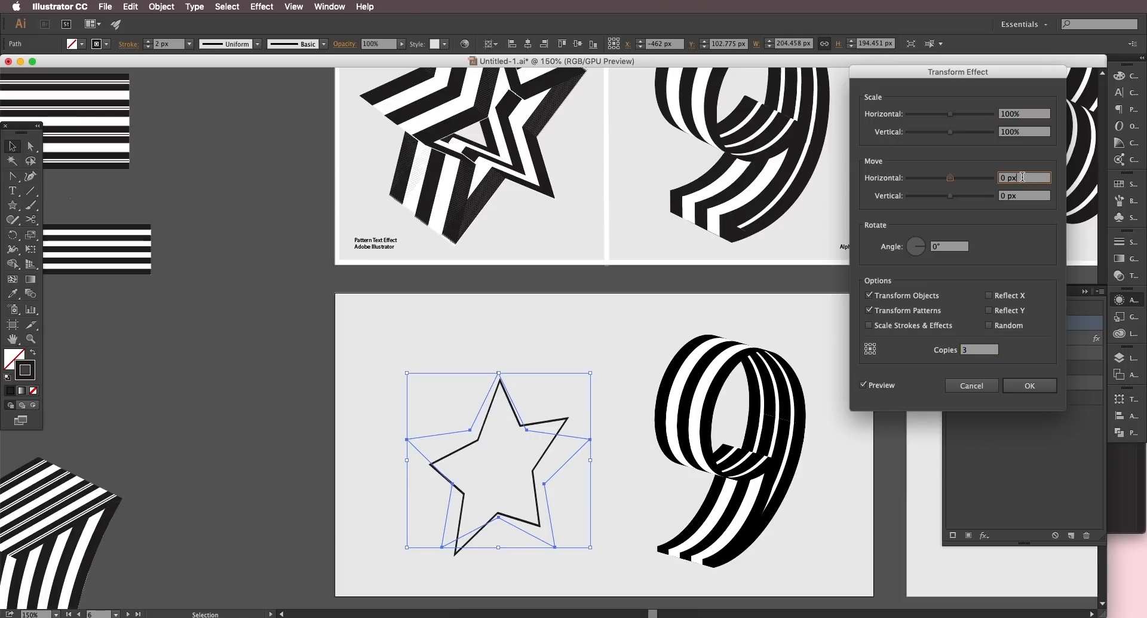
key("Down")
left_click(1025, 198)
key("Down")
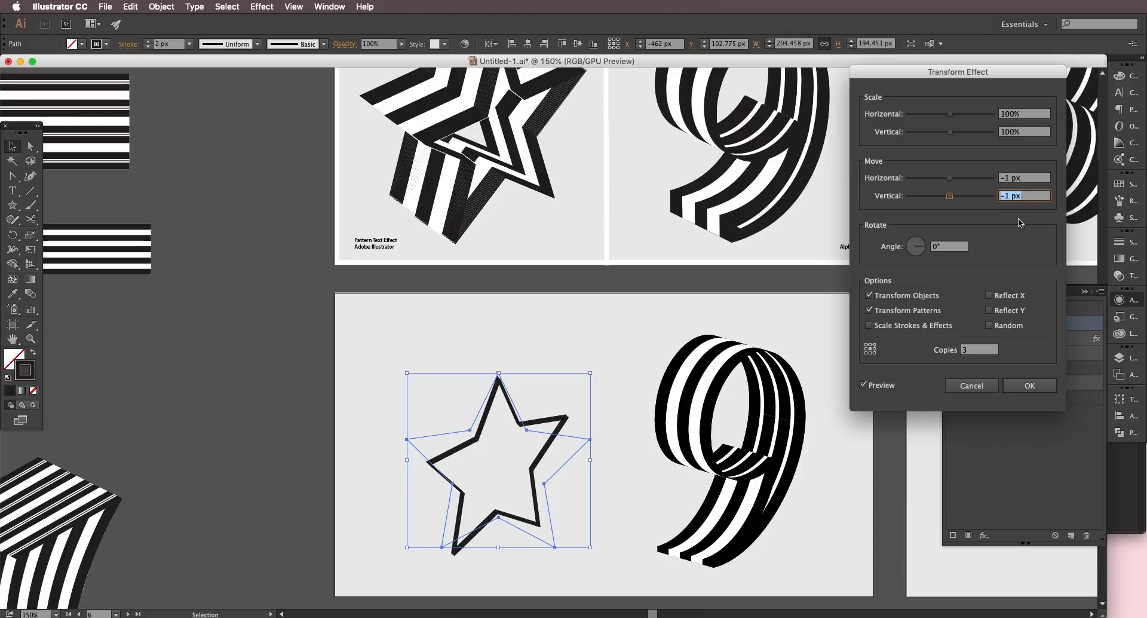
Step: Increase the Transform effect to 15 copies and apply it to the star's rotated stroke
left_click(970, 349)
key("Up")
key("Up")
key("Up")
key("Up")
key("Up")
key("Up")
key("Up")
key("Up")
key("Up")
key("Up")
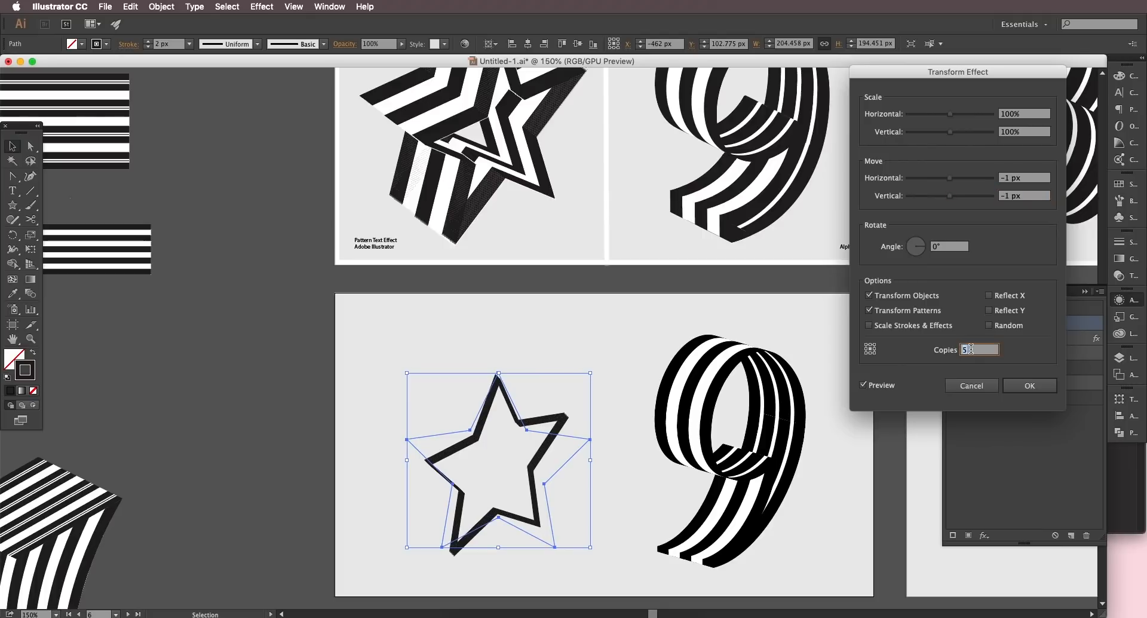
key("Up")
key("Up")
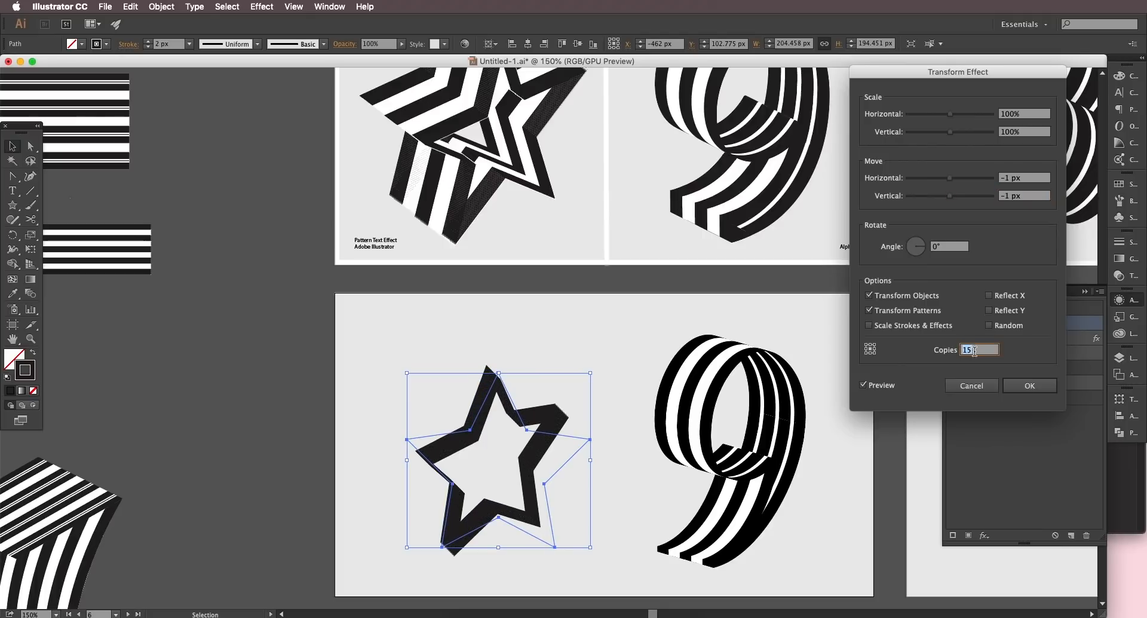
left_click(1021, 387)
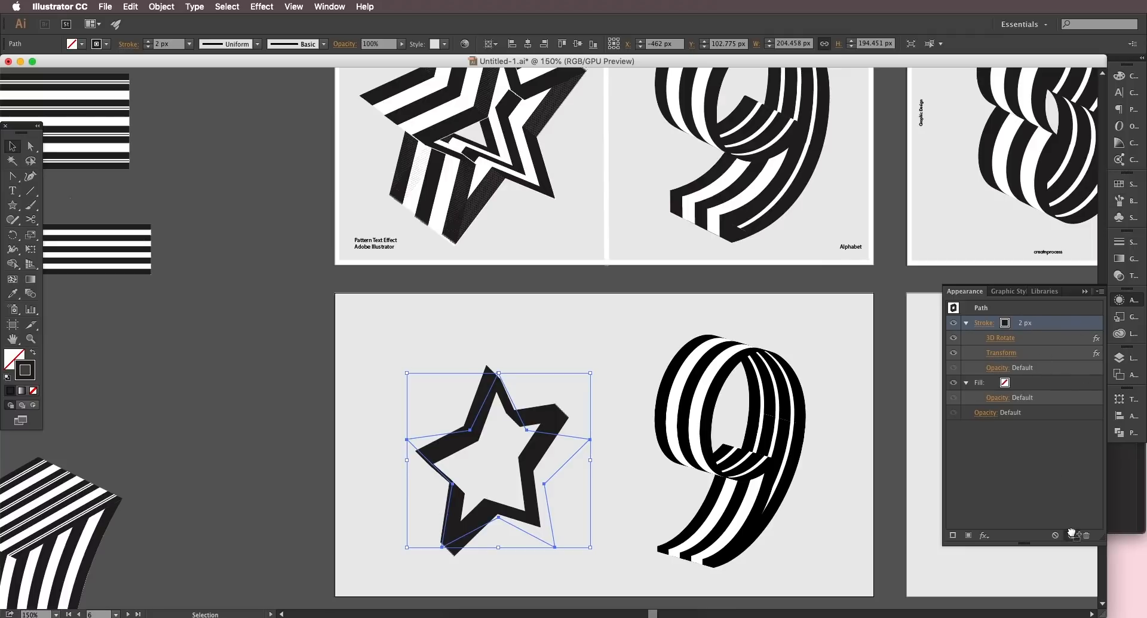
Step: Duplicate the star's black stroke, color the lower one white and set its Transform effect to 30 copies
left_click(1070, 533)
left_click(1013, 382)
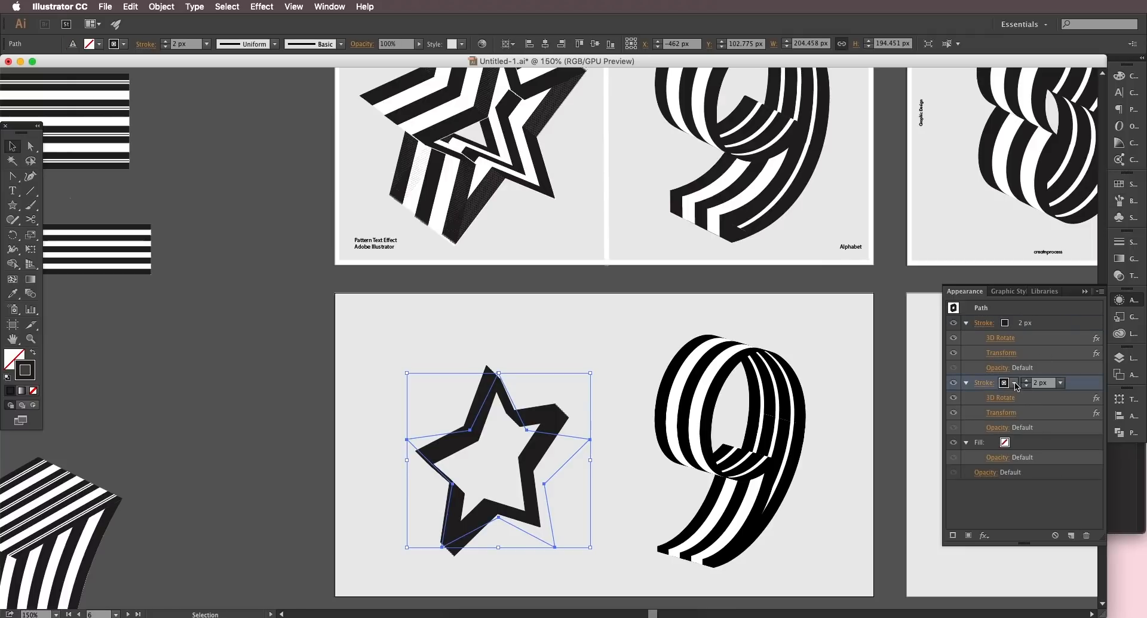
left_click(905, 404)
left_click(1002, 412)
left_click(862, 385)
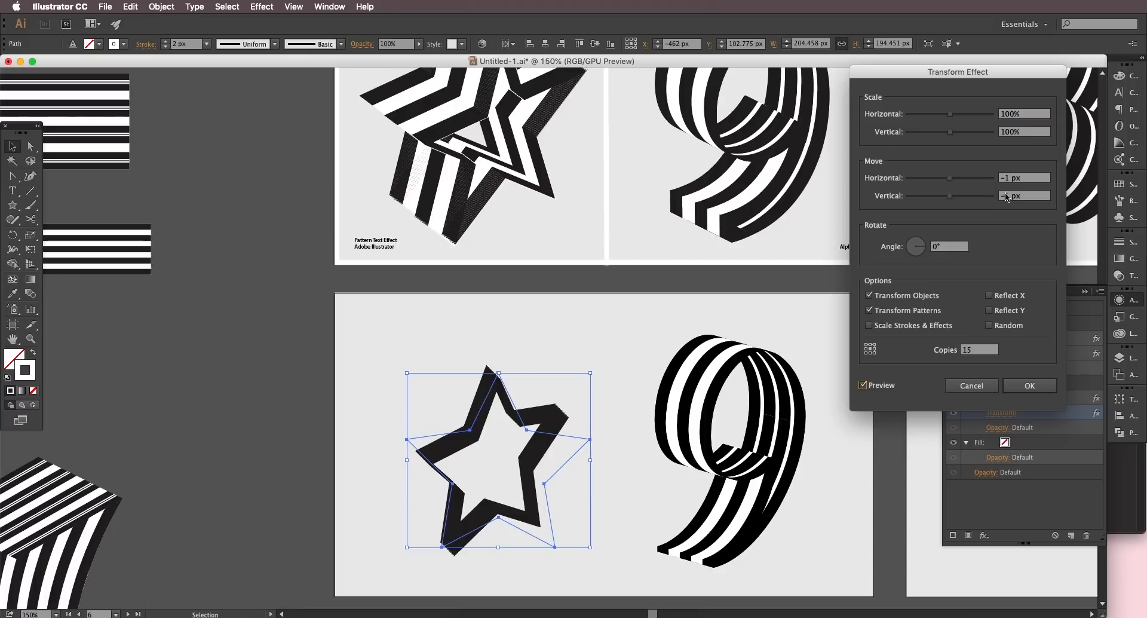
double_click(972, 350)
type("30")
left_click(1029, 385)
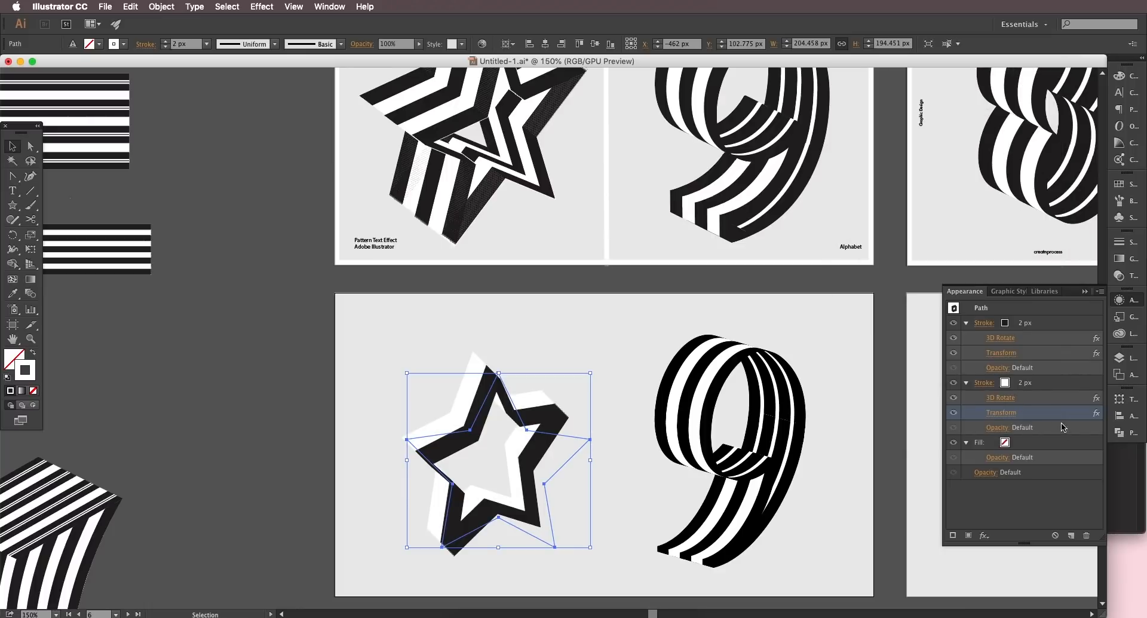
Step: Duplicate the black and white strokes together and set the lower black stroke's Transform effect to 45 copies
left_click(1068, 325)
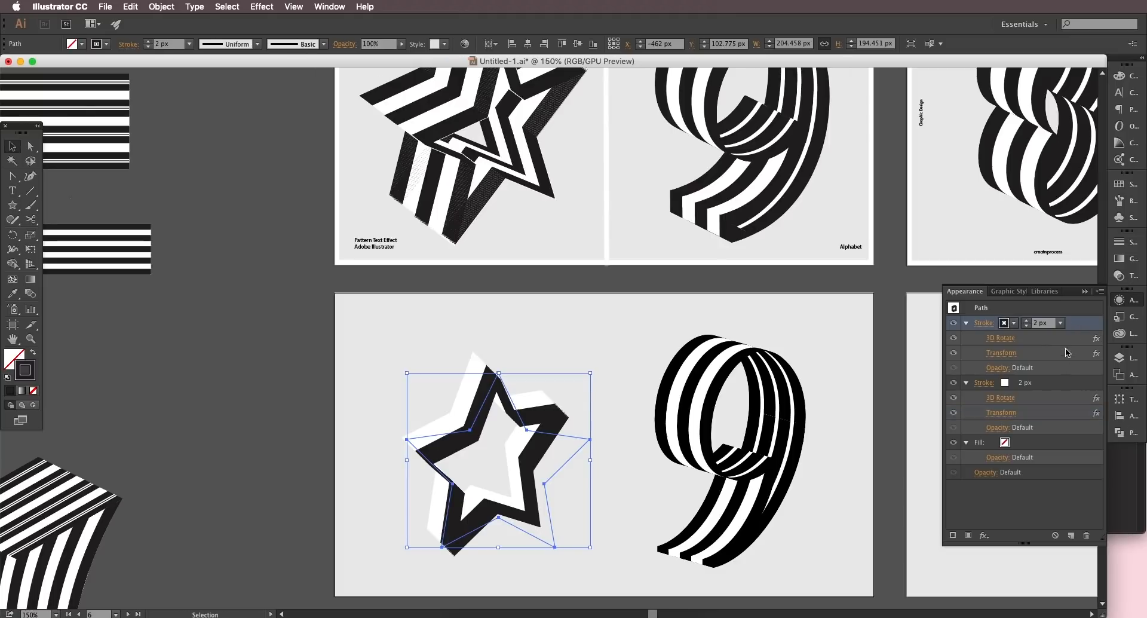
left_click(1066, 382, "shift")
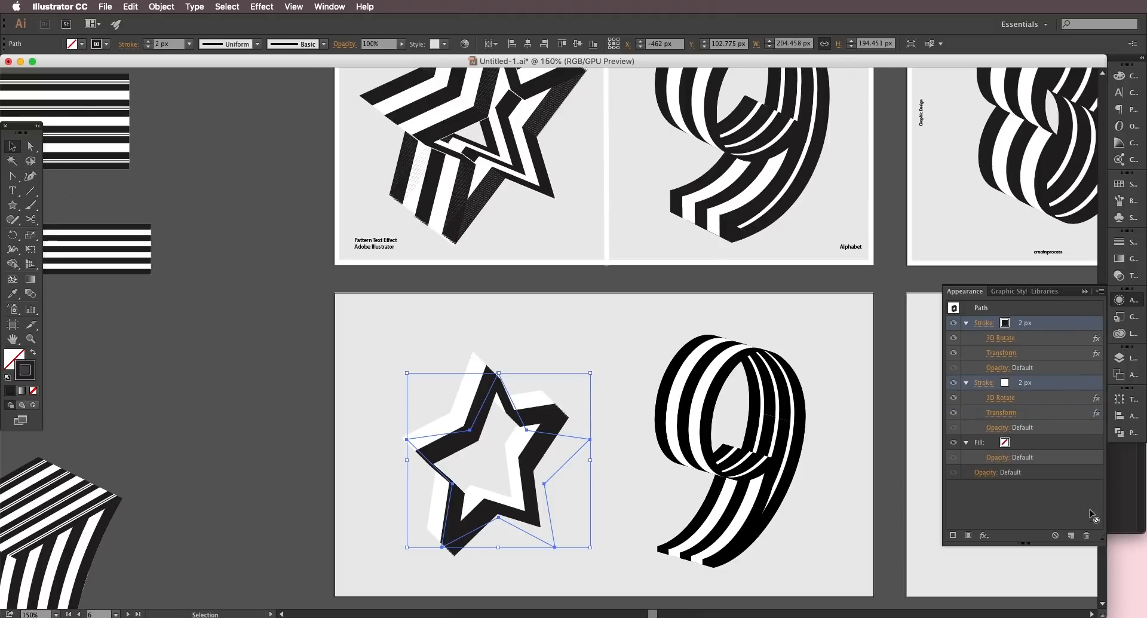
left_click_drag(1091, 515, 1070, 535)
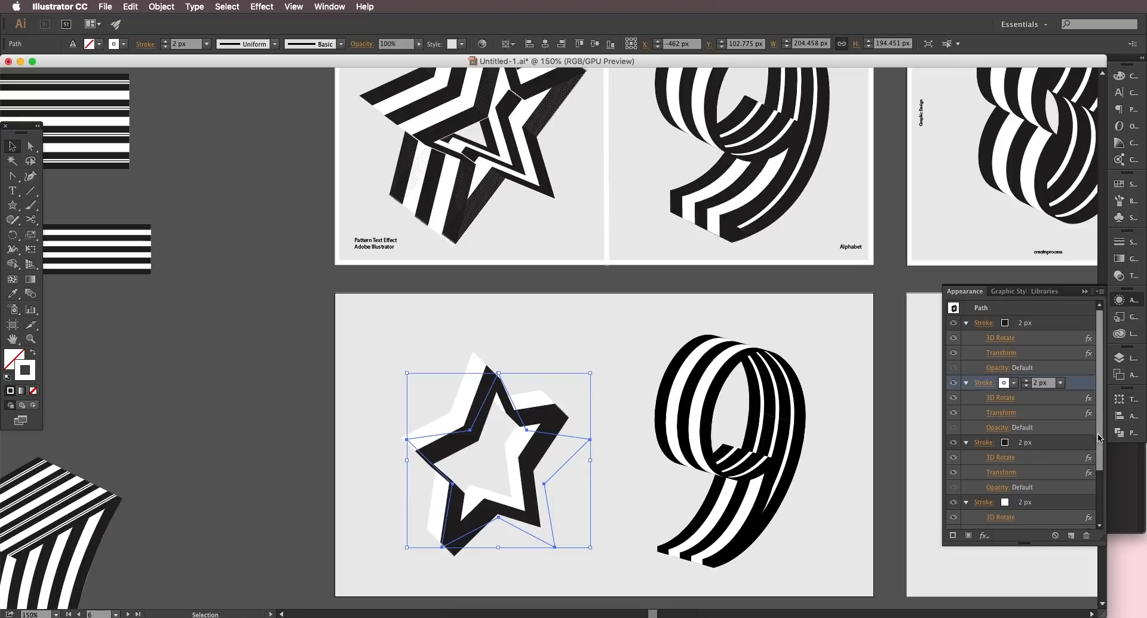
left_click_drag(1098, 437, 1096, 494)
left_click(1008, 403)
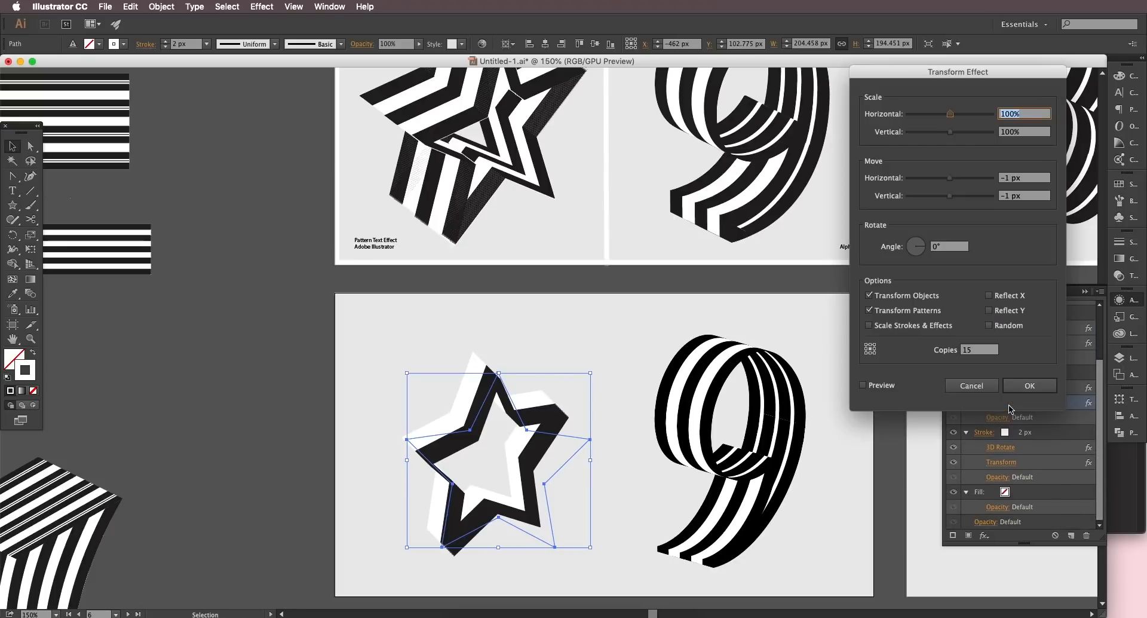
left_click_drag(974, 350, 957, 350)
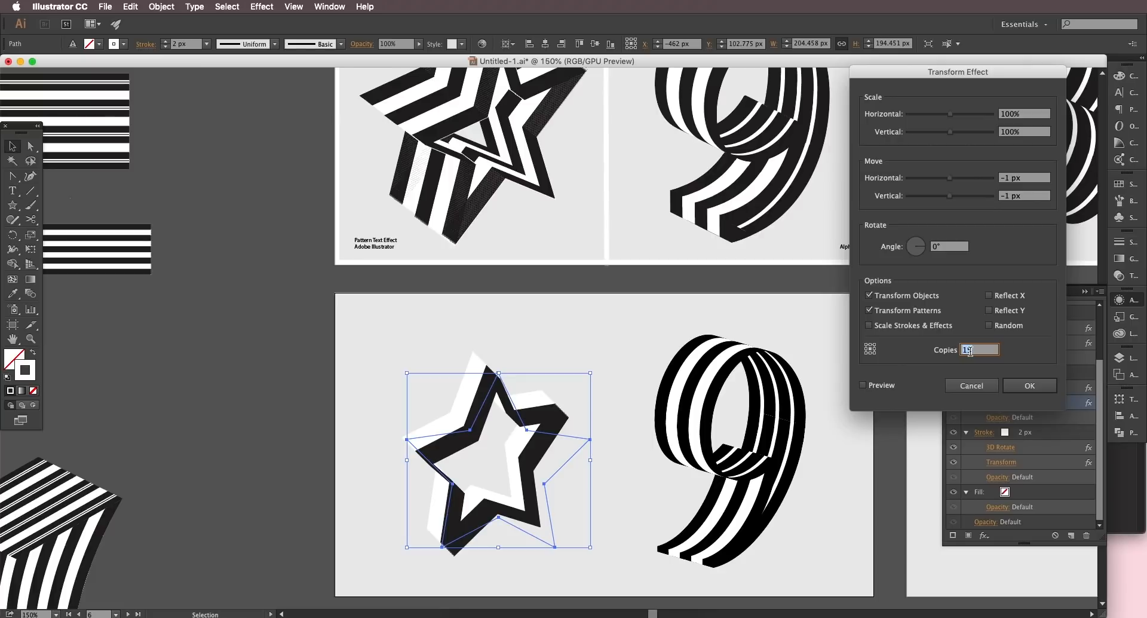
left_click(1029, 386)
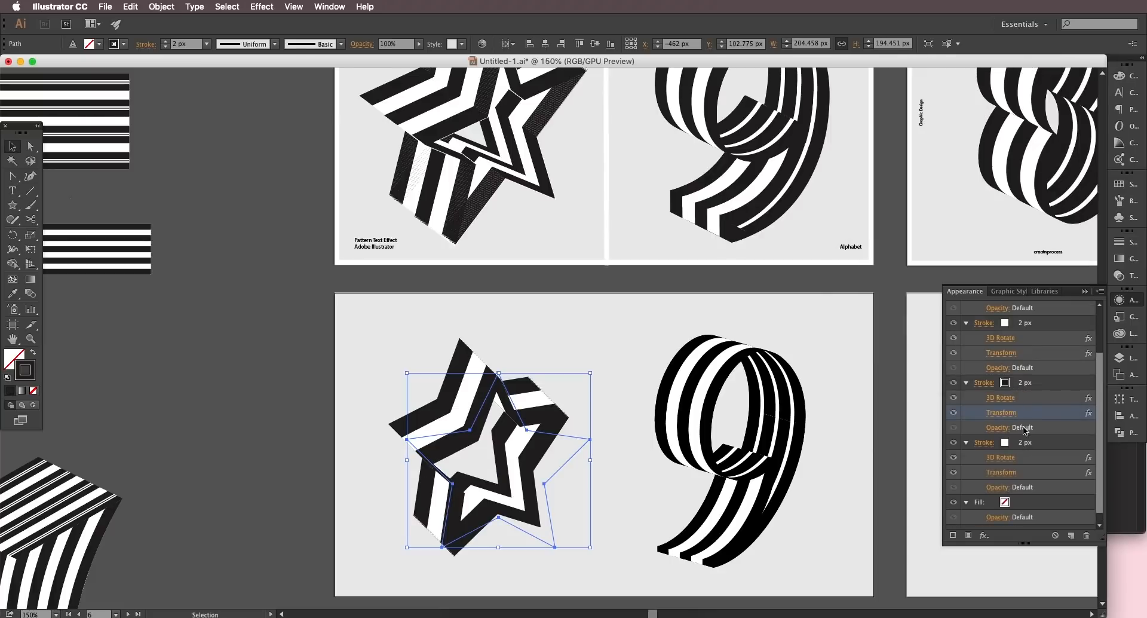
Step: Increase the number of Transform copies on the lowest white stroke so a white stripe extends beyond the black one
scroll(1064, 495, "down", 1)
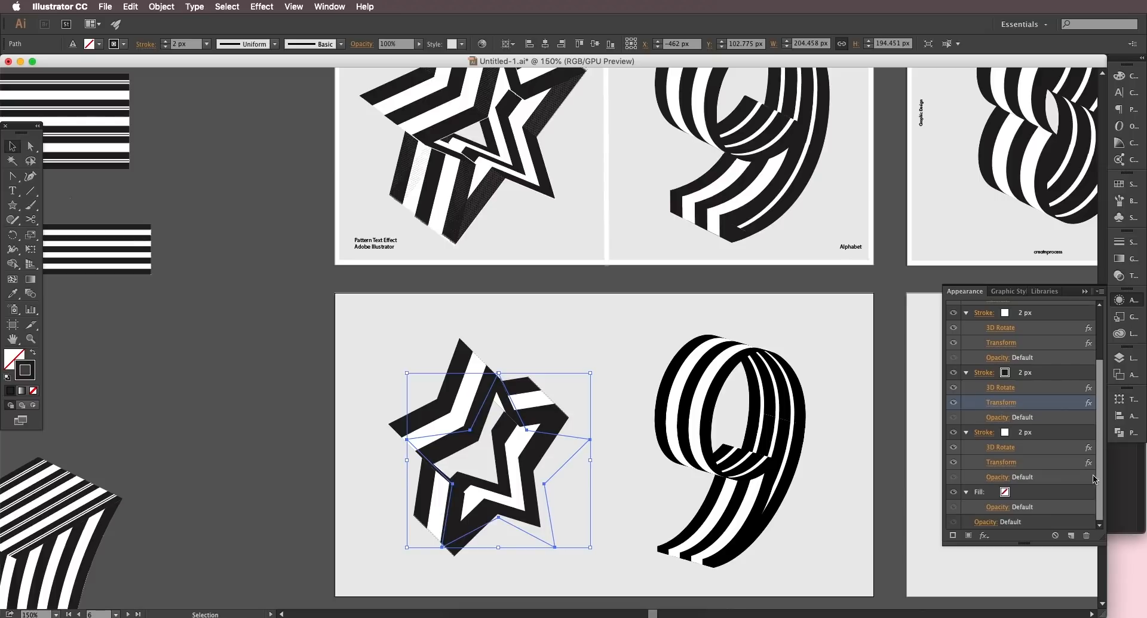
left_click(1001, 463)
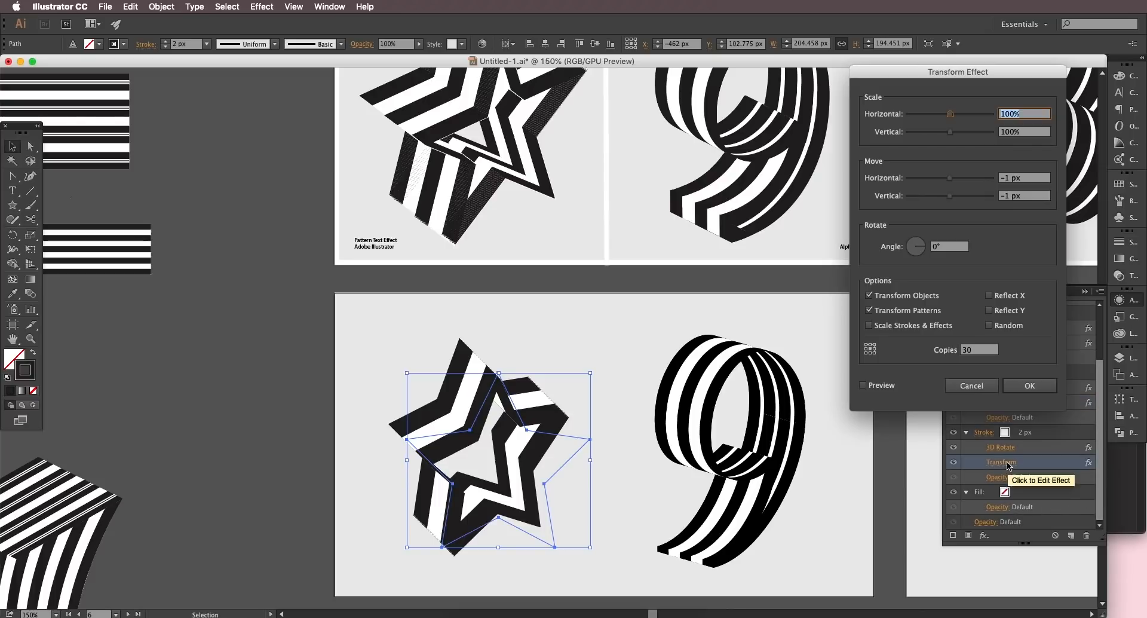
double_click(978, 350)
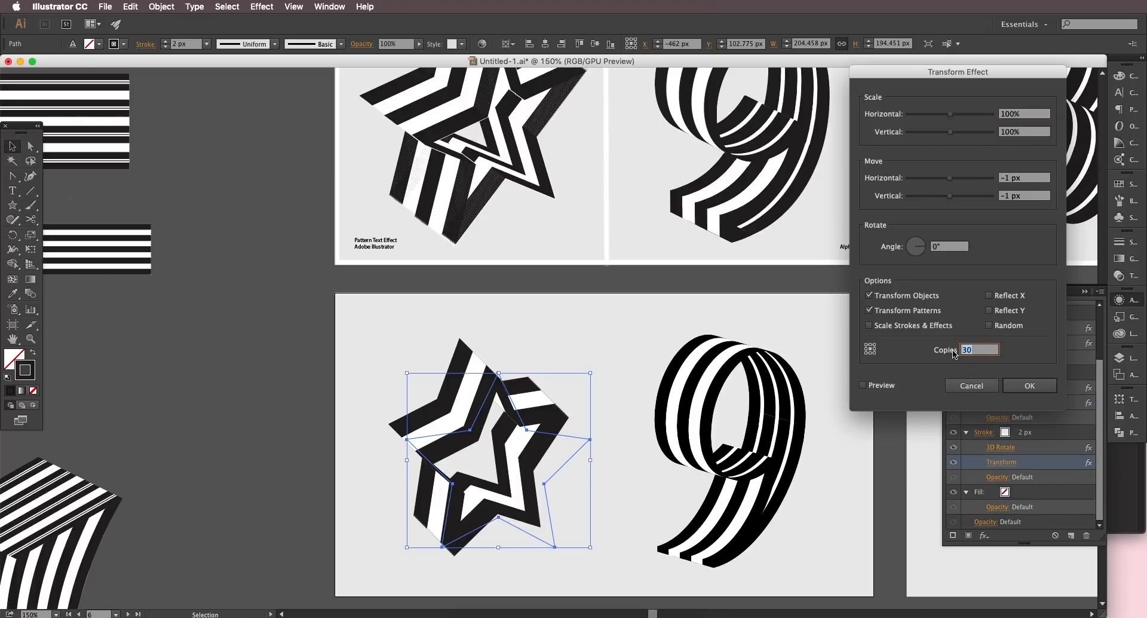
left_click(1019, 385)
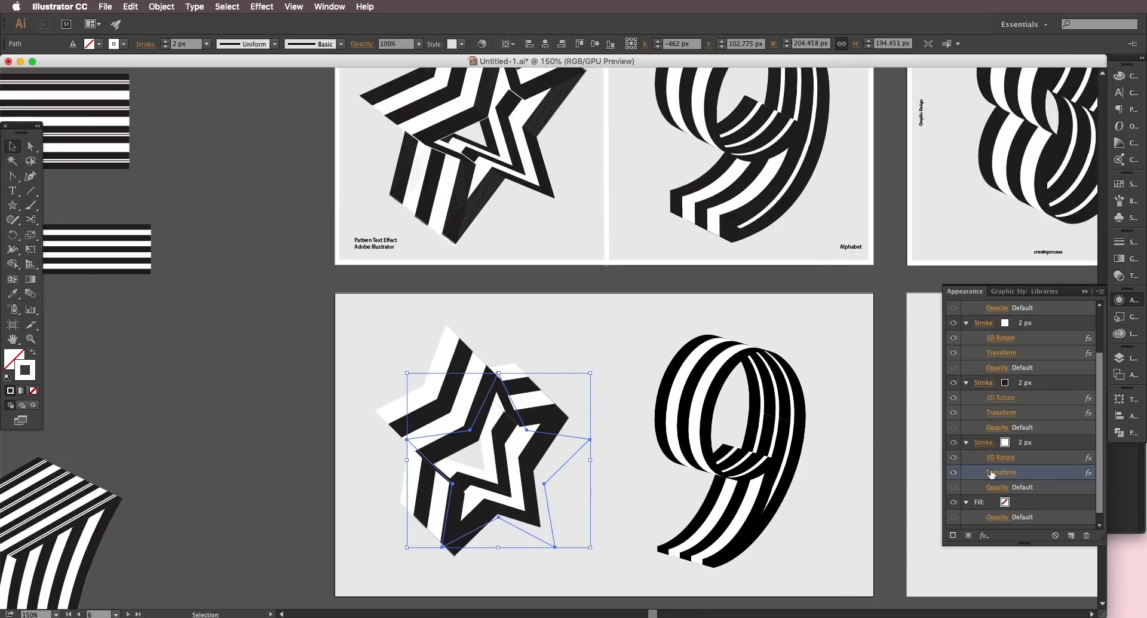
Step: Duplicate a black stroke, place it below all other strokes and set its Transform effect to 75 copies
left_click_drag(1100, 429, 1101, 437)
mouse_move(1057, 372)
left_mouse_down()
mouse_move(1068, 427)
mouse_move(1059, 526)
mouse_move(1070, 535)
left_mouse_up()
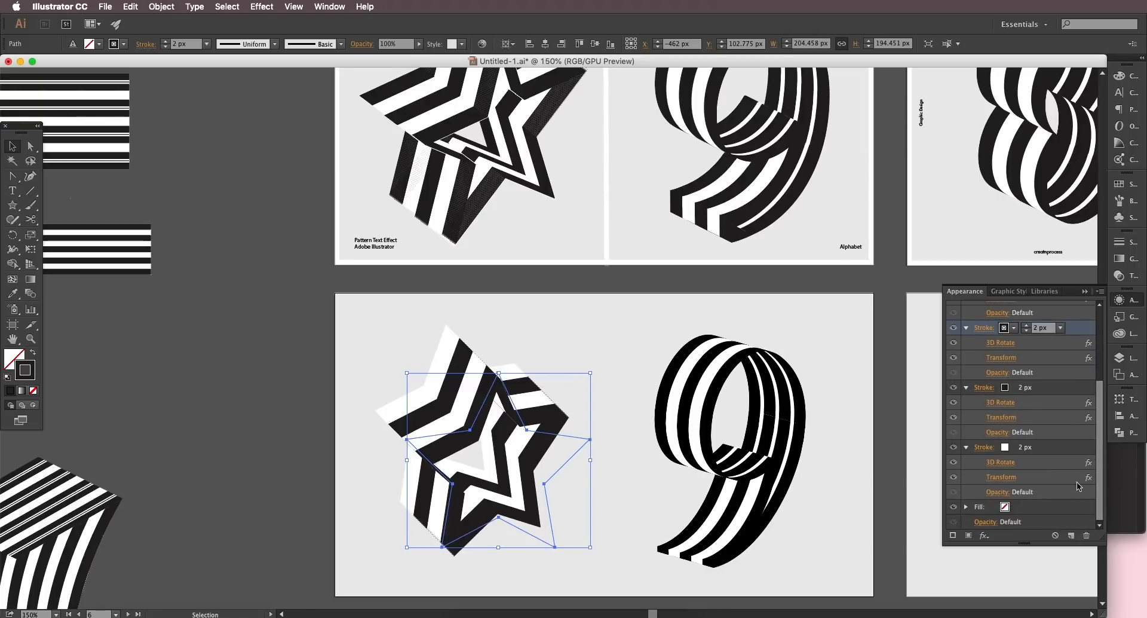
left_click_drag(1065, 391, 1045, 505)
left_click(1001, 486)
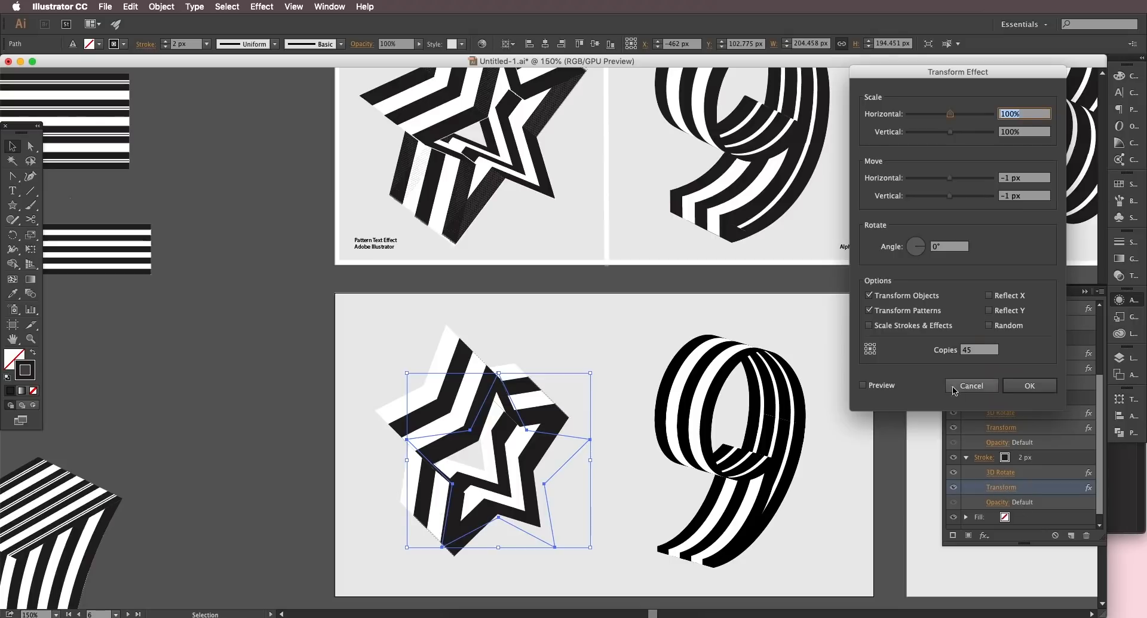
left_click(970, 350)
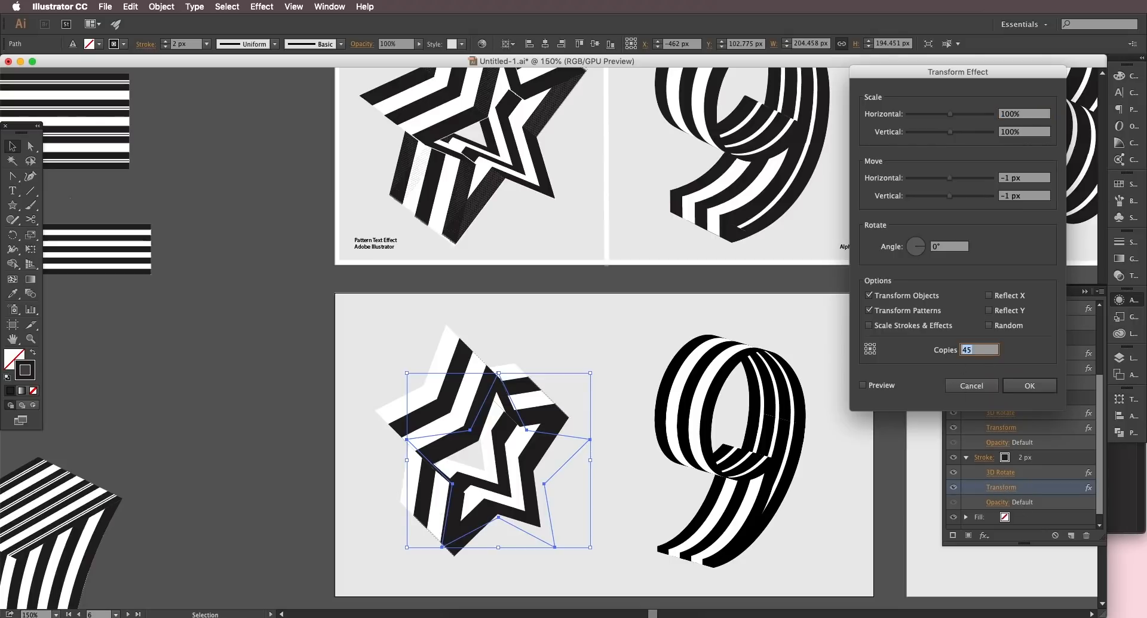
type("75")
left_click(1038, 387)
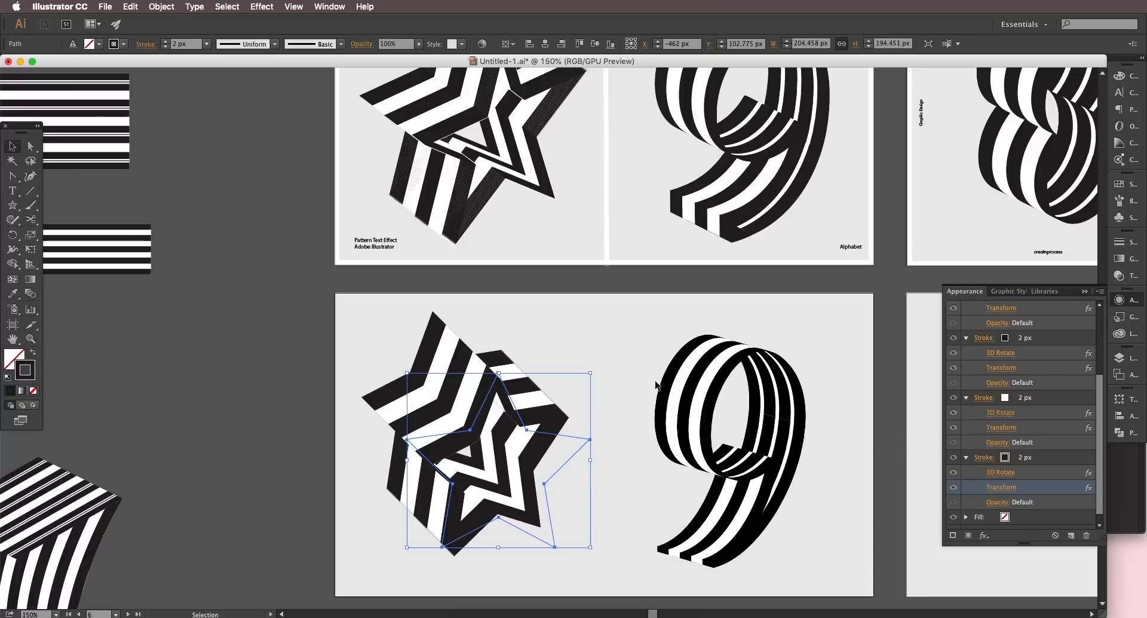
Step: Move the striped star about 12 px right and 10 px down on its artboard beside the 9
left_click(586, 476)
scroll(585, 477, "down", 2)
left_click_drag(585, 478, 556, 430)
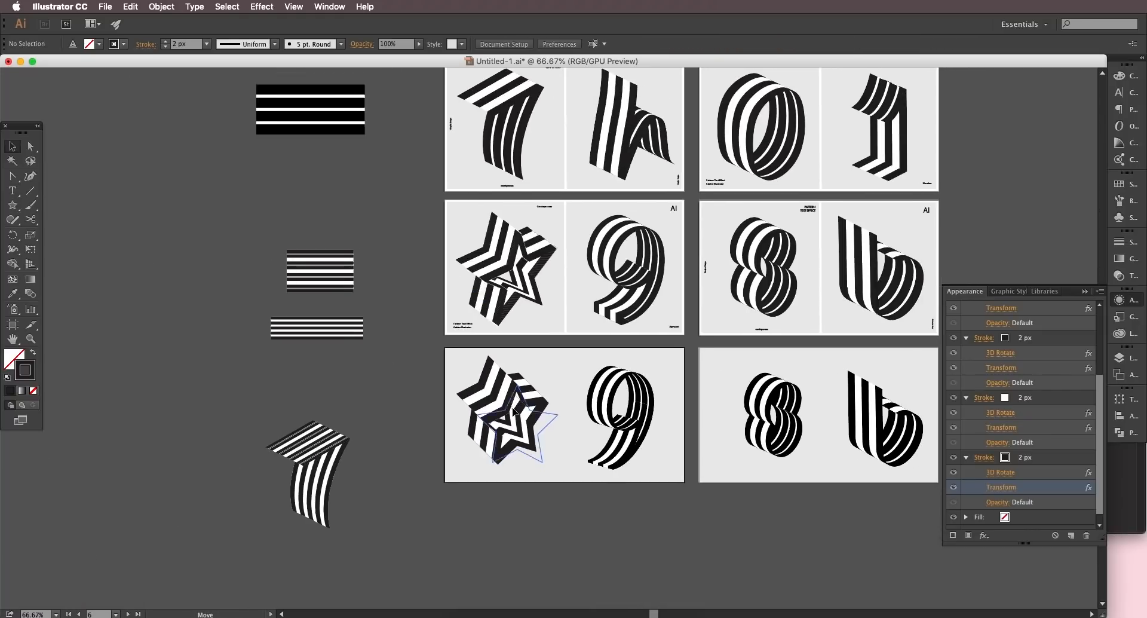
Step: Examine the star's stripe edges up close, and compare the finished designs with the reference artboards
left_click(515, 411)
scroll(514, 411, "up", 10)
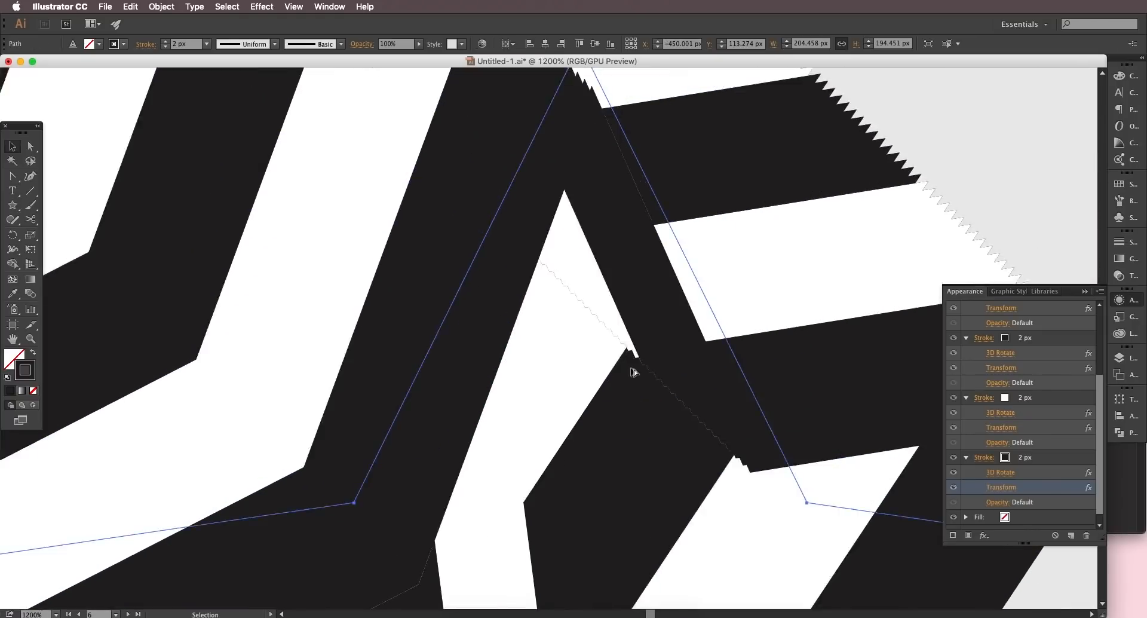
left_click_drag(632, 396, 623, 426)
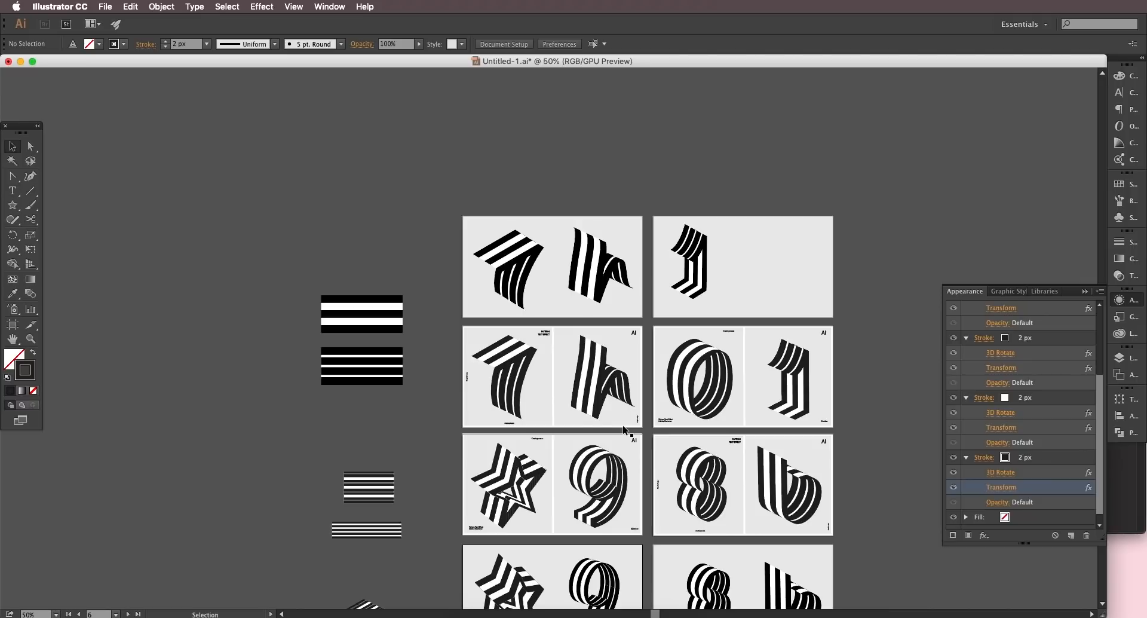
key("super+plus")
left_click_drag(563, 513, 585, 407)
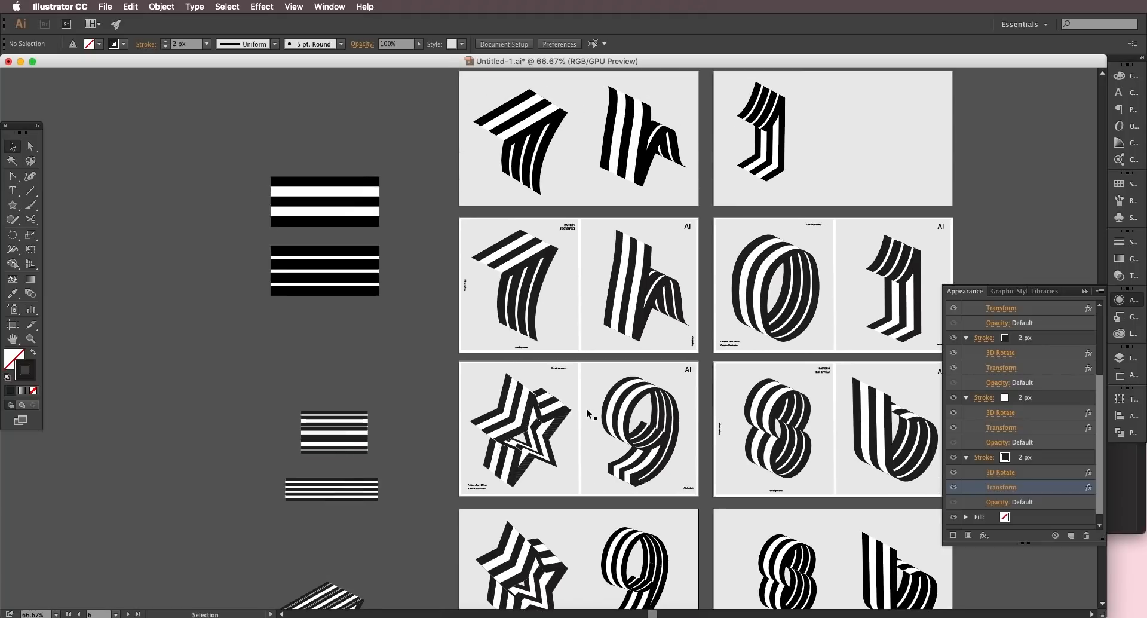